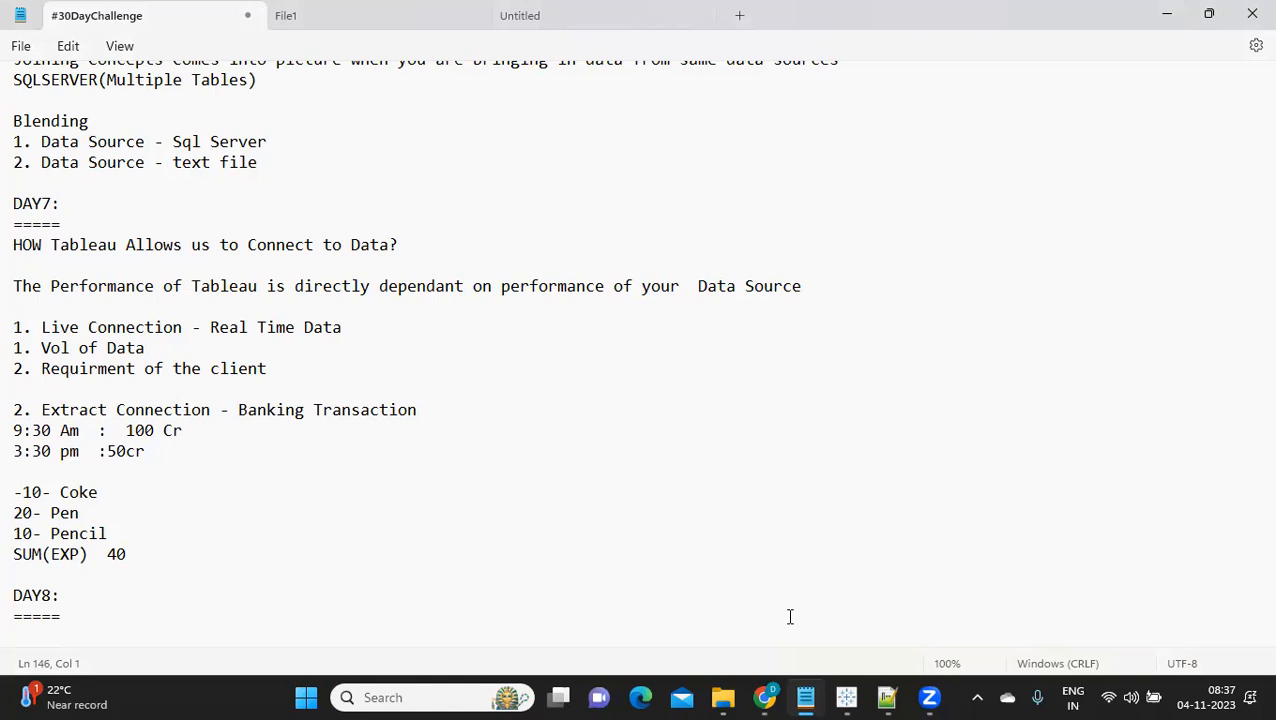
# - Switch from the notes to Tableau and create a new workbook
pyautogui.scroll(-1, 790, 617)
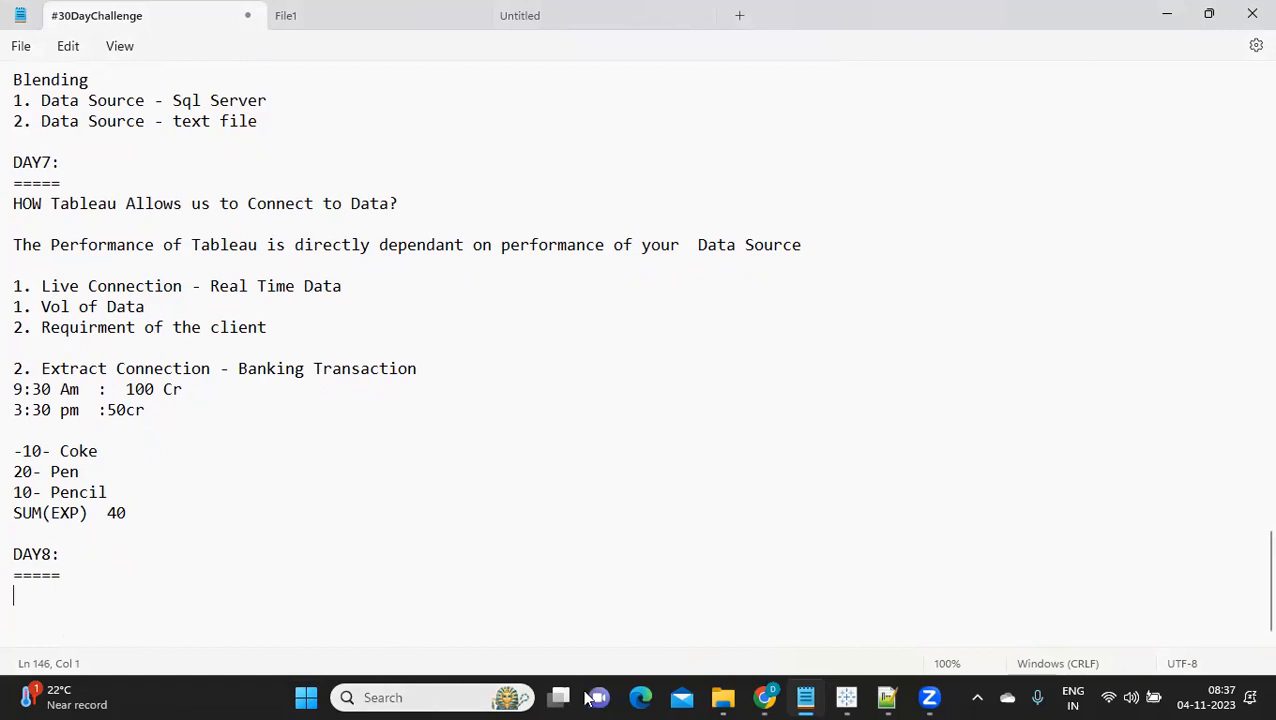
pyautogui.moveTo(862, 699)
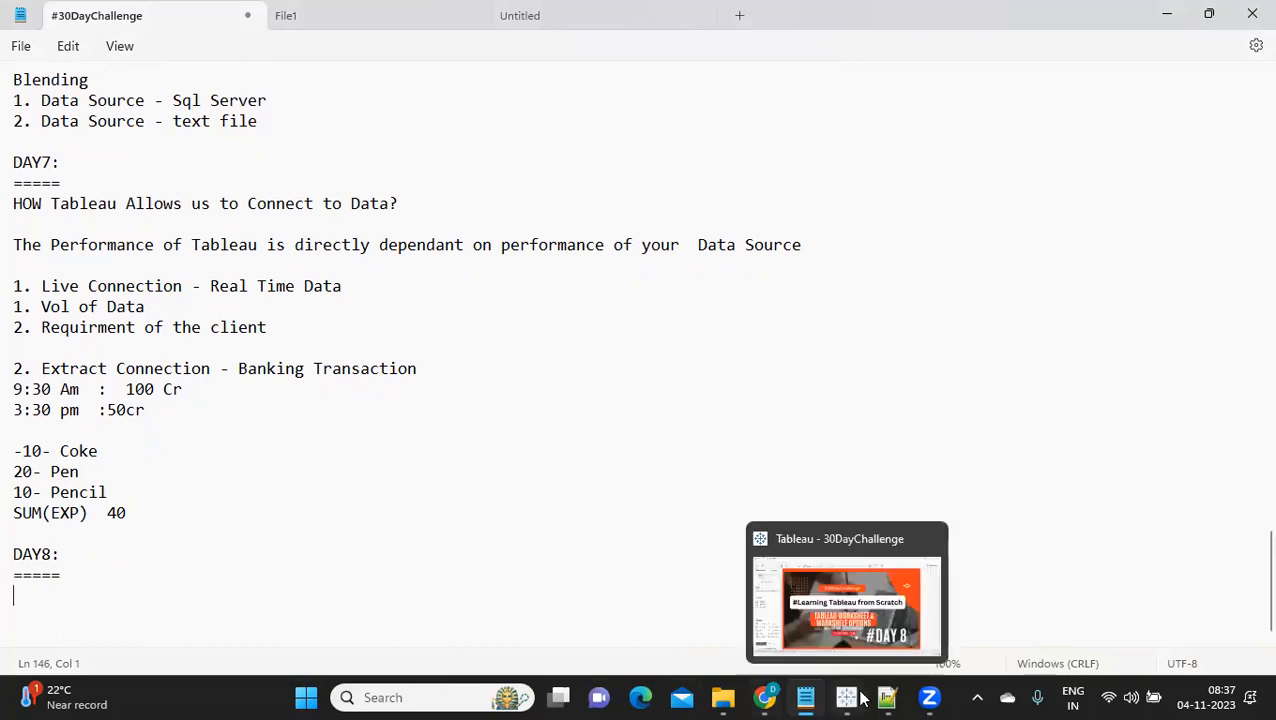
pyautogui.click(803, 578)
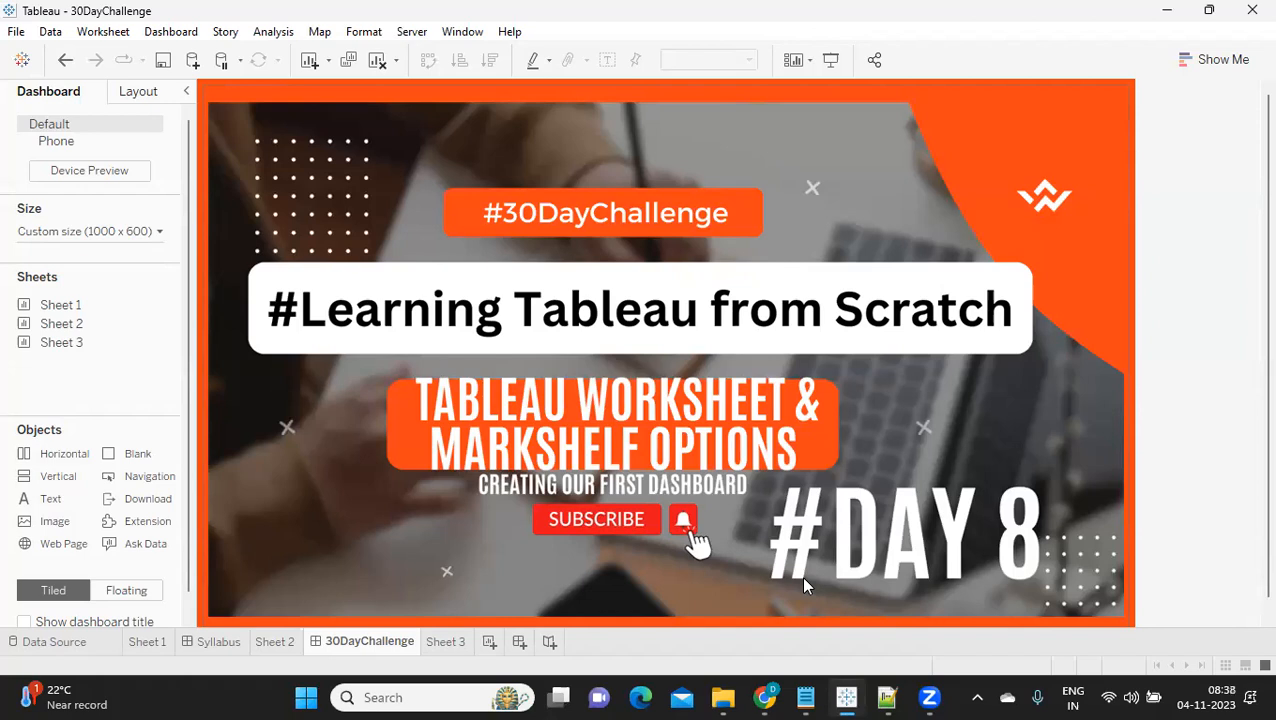
pyautogui.click(14, 33)
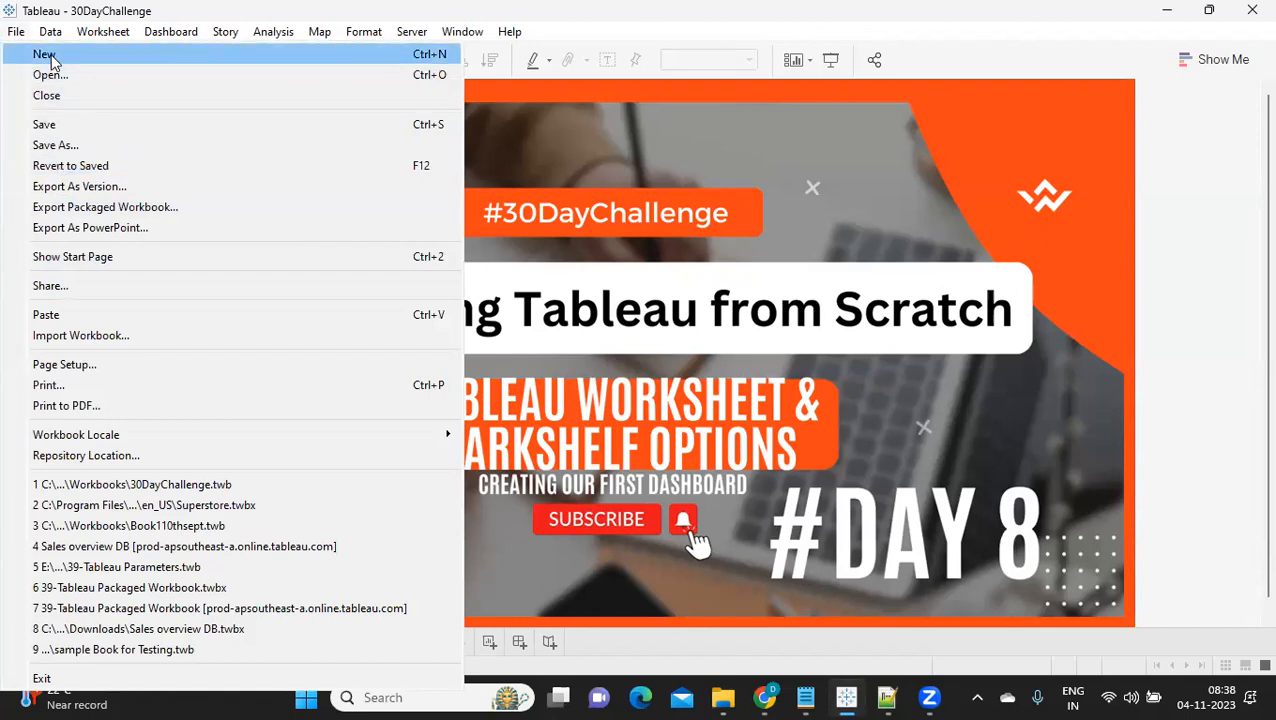
pyautogui.click(45, 58)
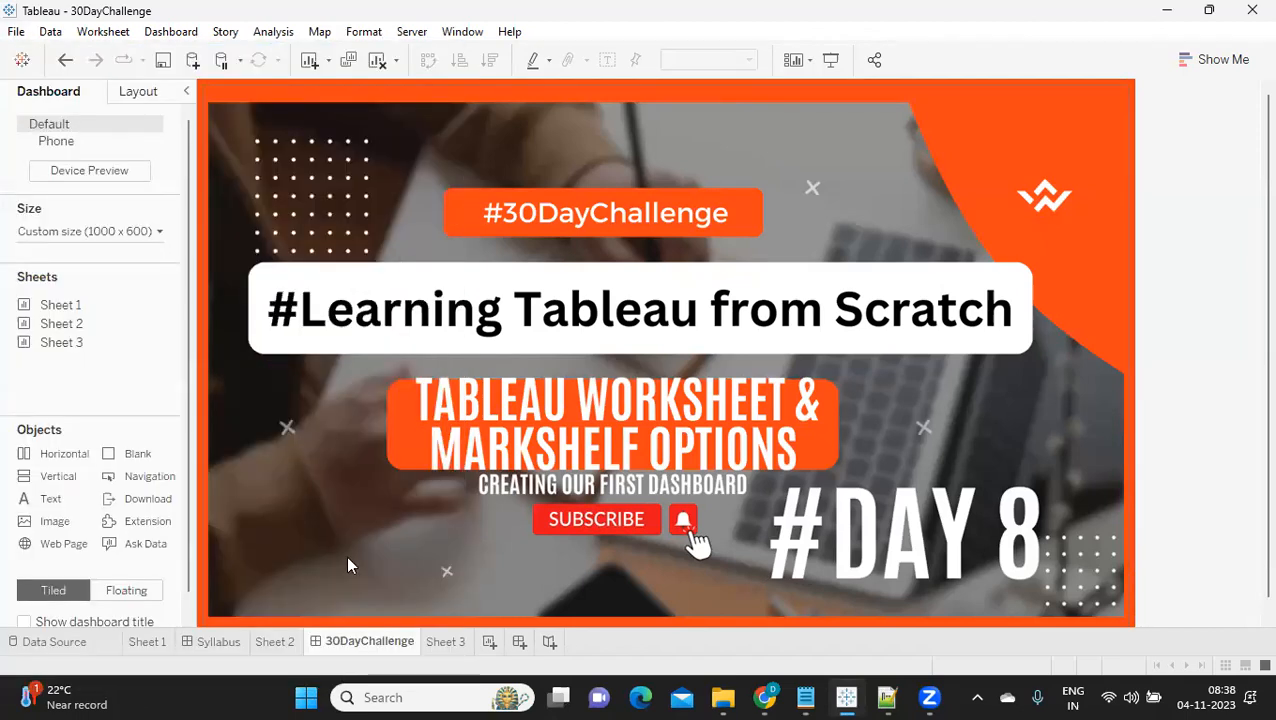
# - Switch to the Notepad notes and add the lines "Dimension" and "Measure" under the DAY8 heading
pyautogui.moveTo(805, 697)
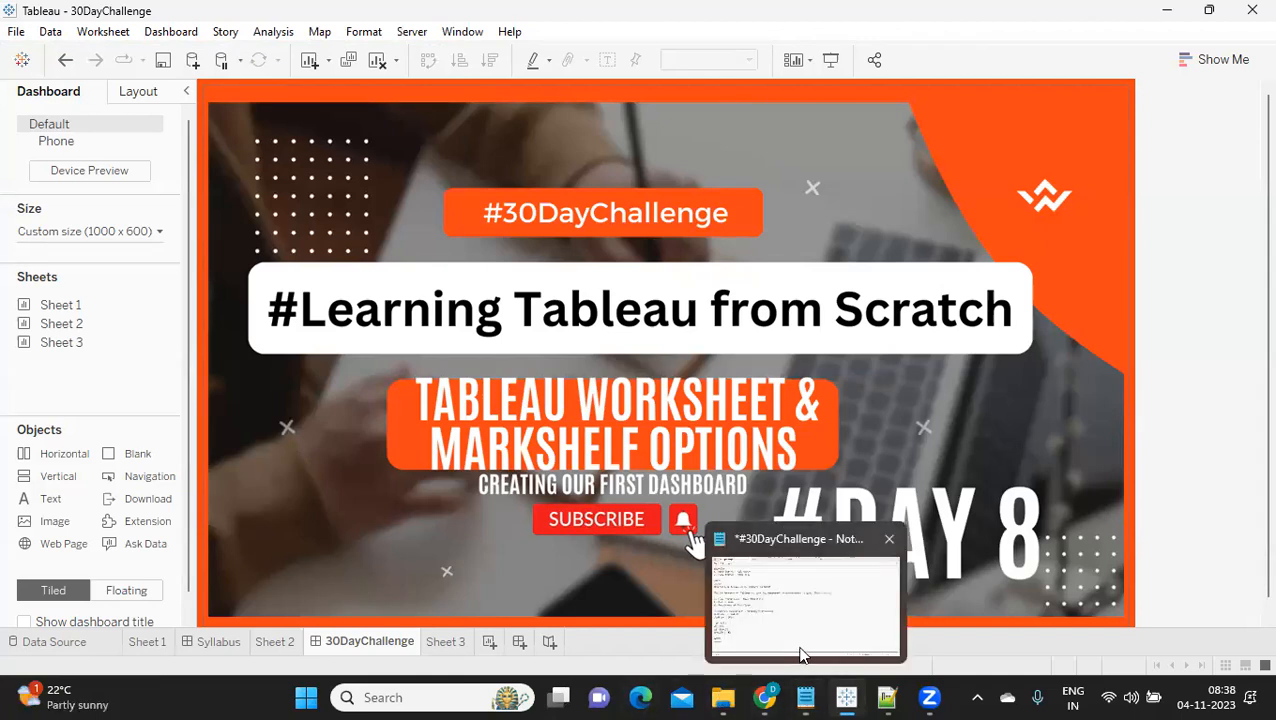
pyautogui.click(800, 655)
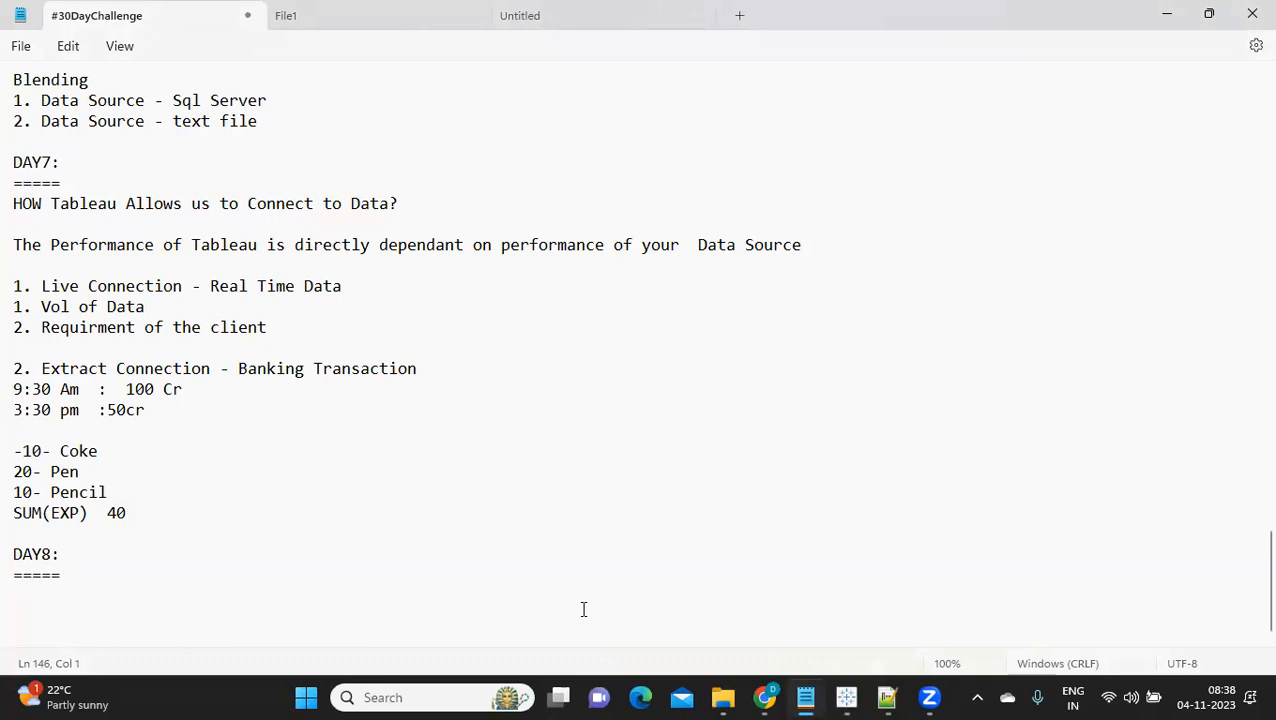
pyautogui.write('1')
pyautogui.press('BackSpace')
pyautogui.write('Dimension')
pyautogui.press('Return')
pyautogui.write('Field')
pyautogui.press('BackSpace')
pyautogui.press('BackSpace')
pyautogui.press('BackSpace')
pyautogui.press('BackSpace')
pyautogui.press('BackSpace')
pyautogui.write('Measure')
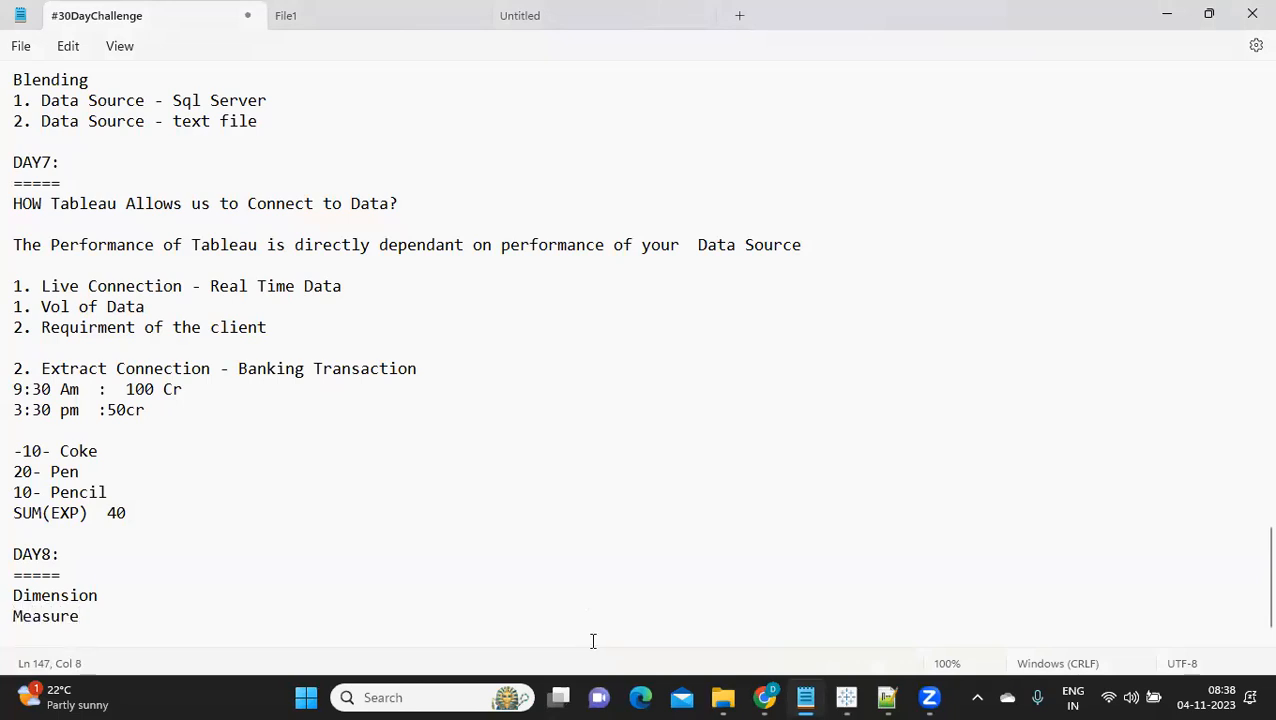
# - Switch to the new Tableau workbook Book2 and dismiss the update and file recovery dialogs
pyautogui.hotkey('alt', 'Tab')
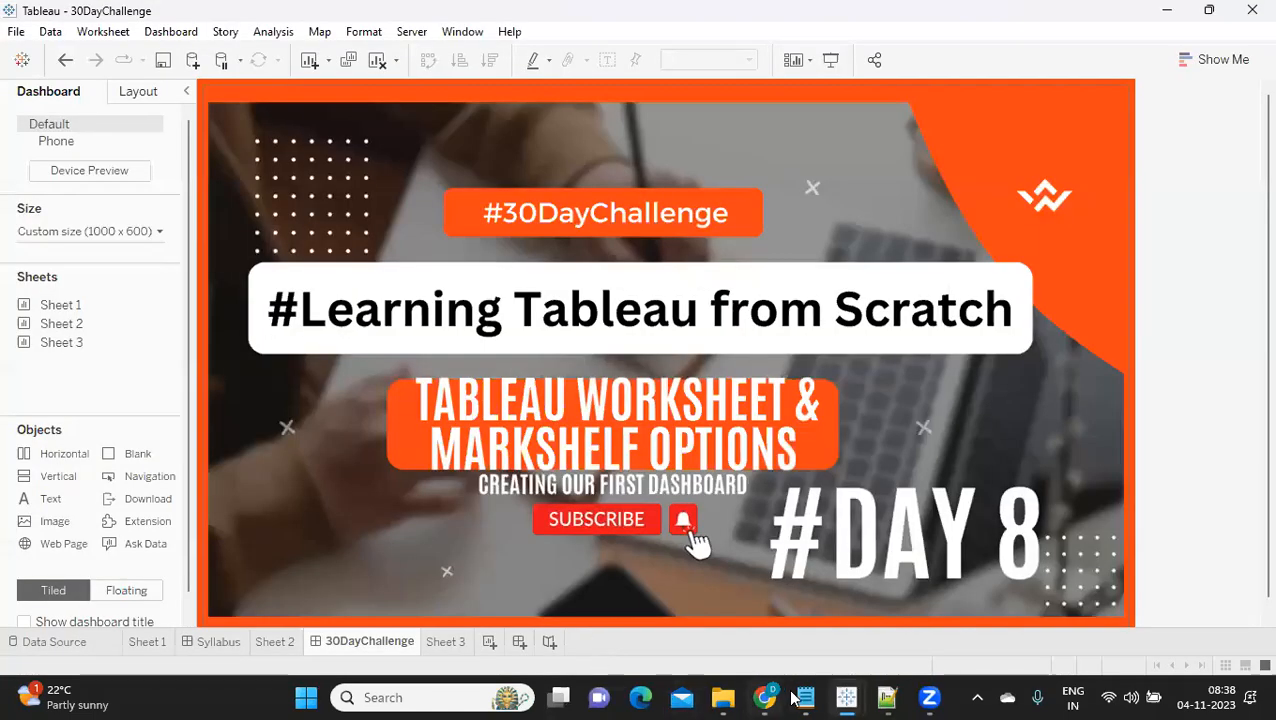
pyautogui.moveTo(846, 697)
pyautogui.click(877, 632)
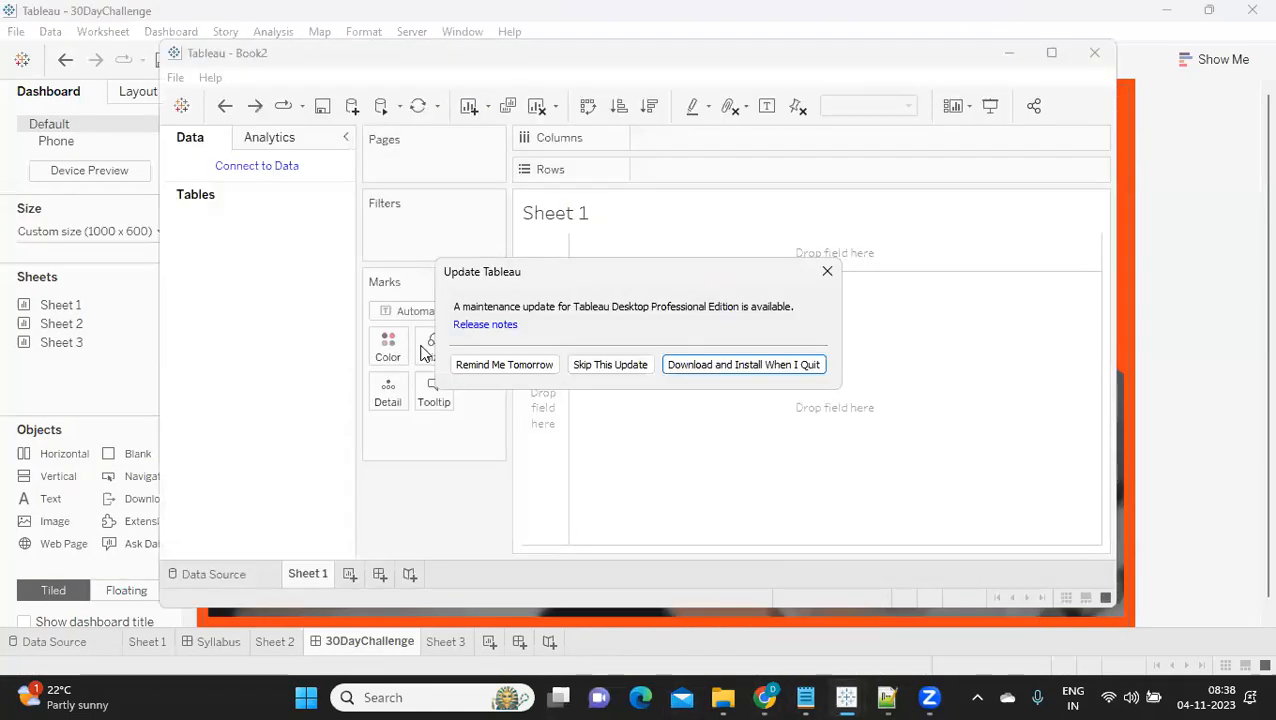
pyautogui.click(828, 272)
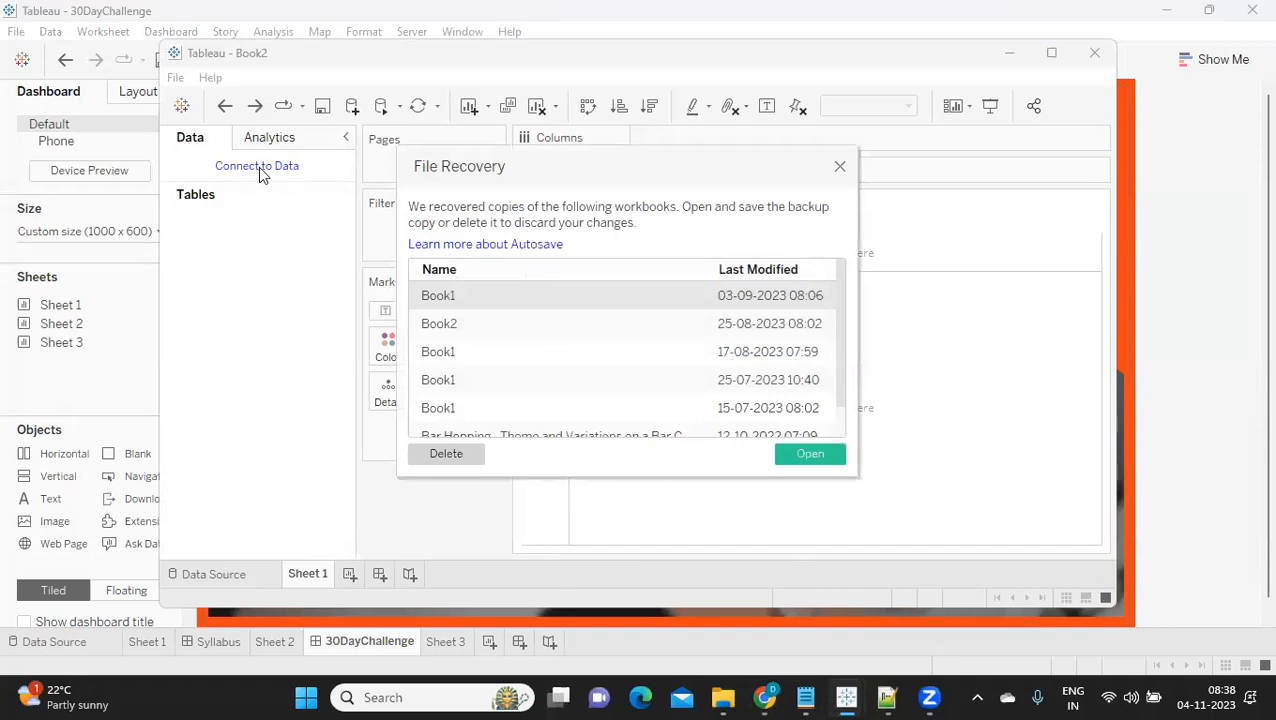
pyautogui.click(842, 168)
# - Connect the workbook to the saved data source Sample - Superstore and maximize its window
pyautogui.click(257, 167)
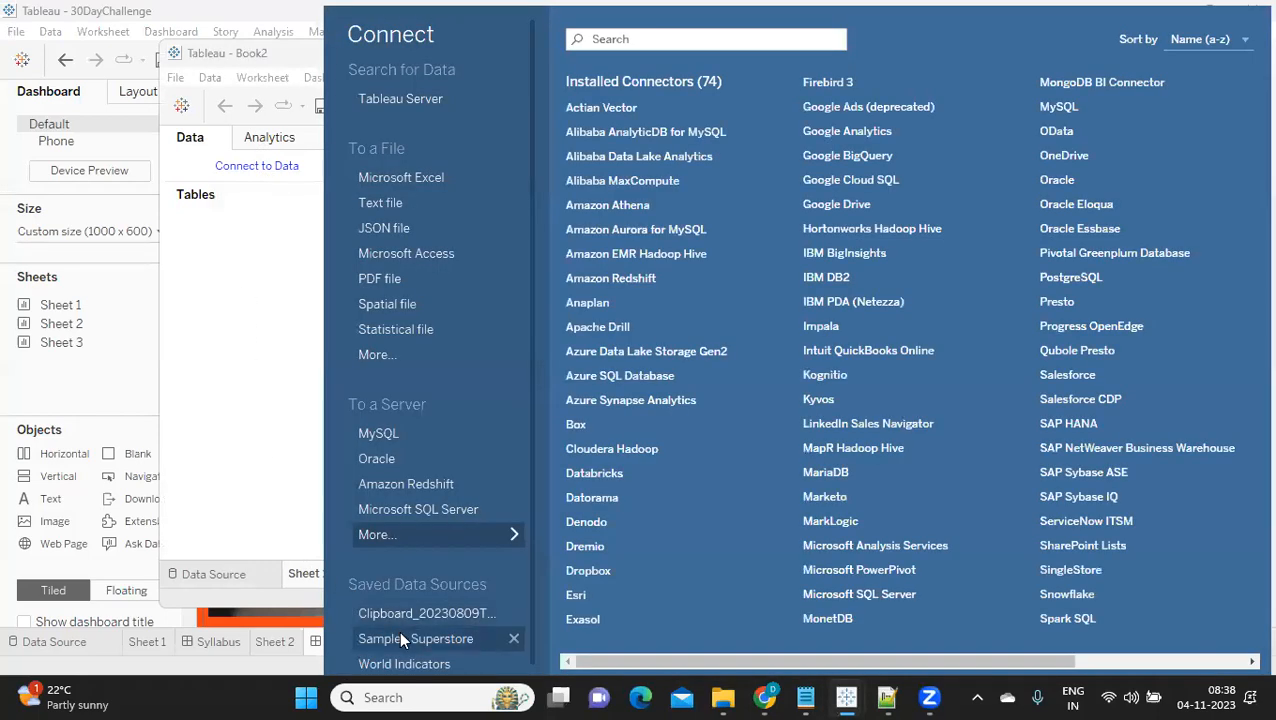
pyautogui.click(399, 632)
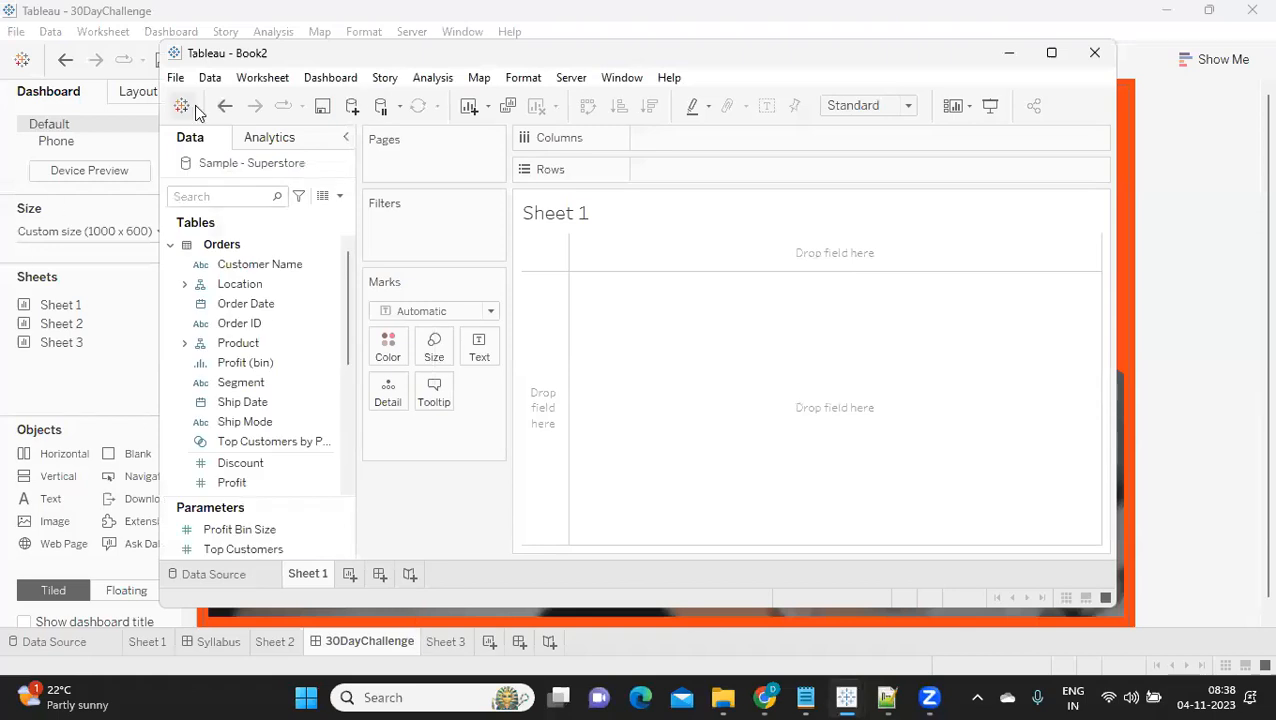
pyautogui.moveTo(202, 60); pyautogui.dragTo(202, 104)
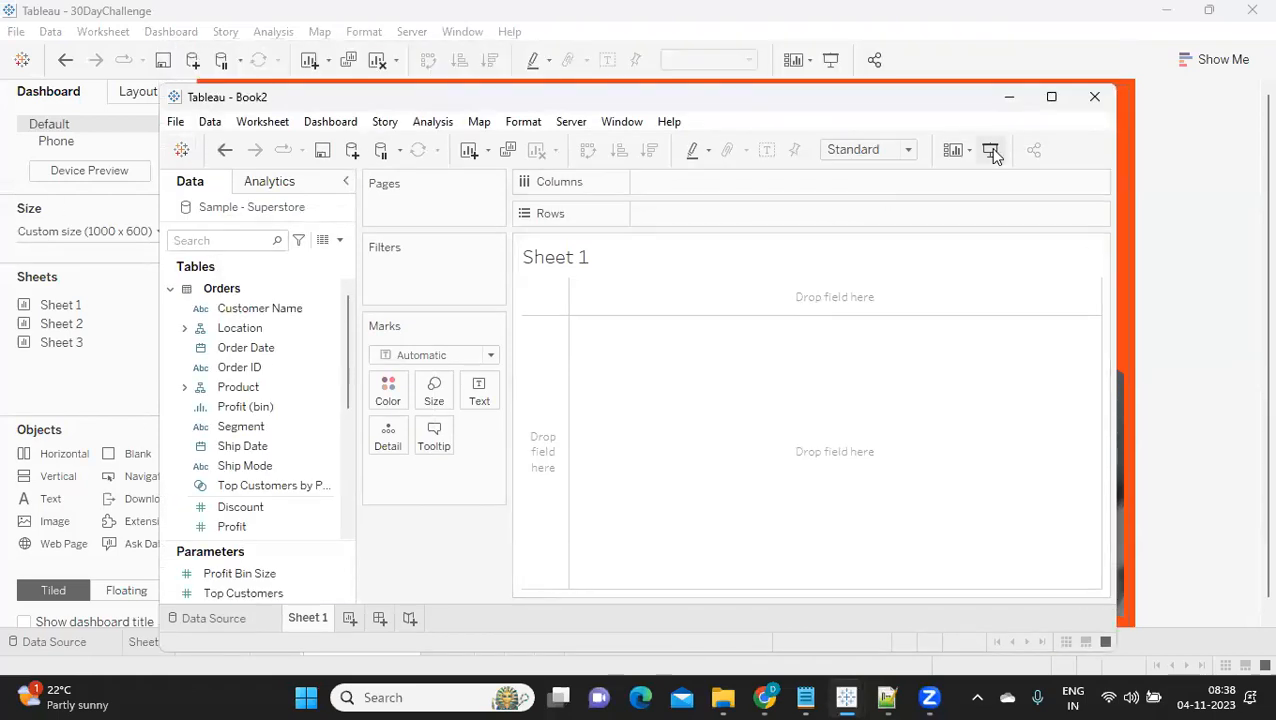
pyautogui.click(1051, 96)
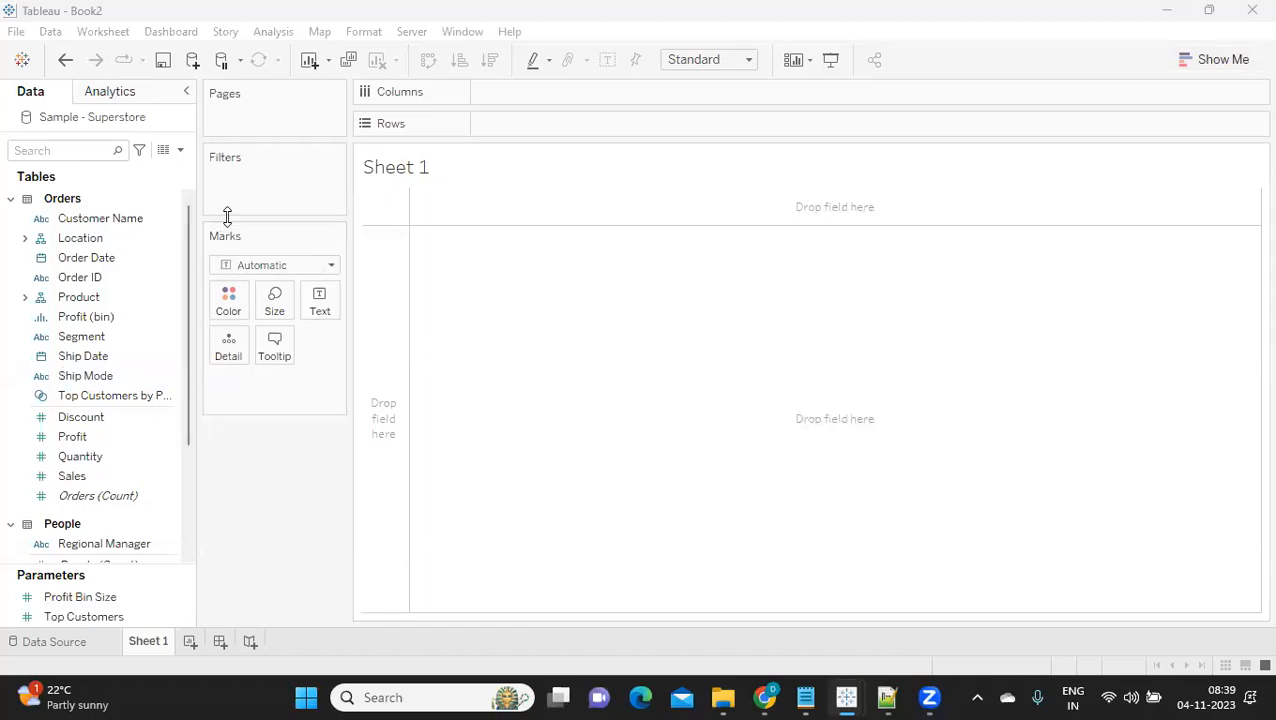
# - Search the data fields for "su" and place Sub-Category on the Rows shelf
pyautogui.click(68, 278)
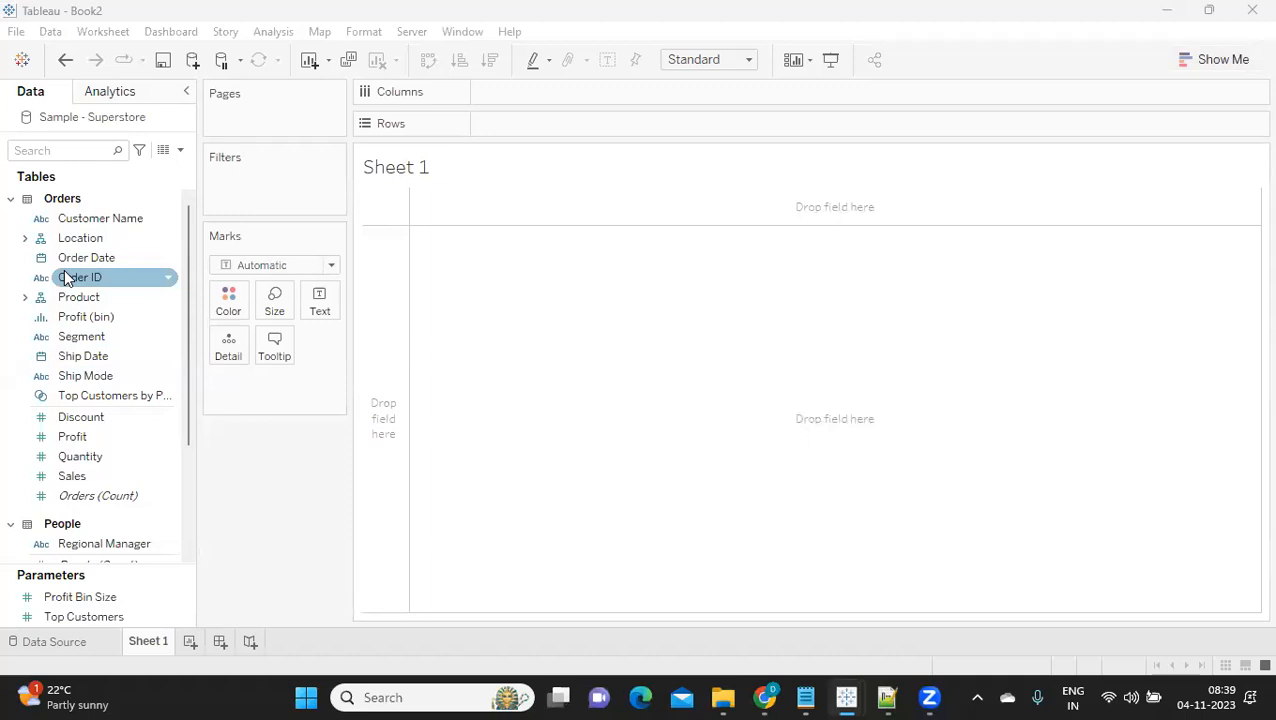
pyautogui.click(43, 142)
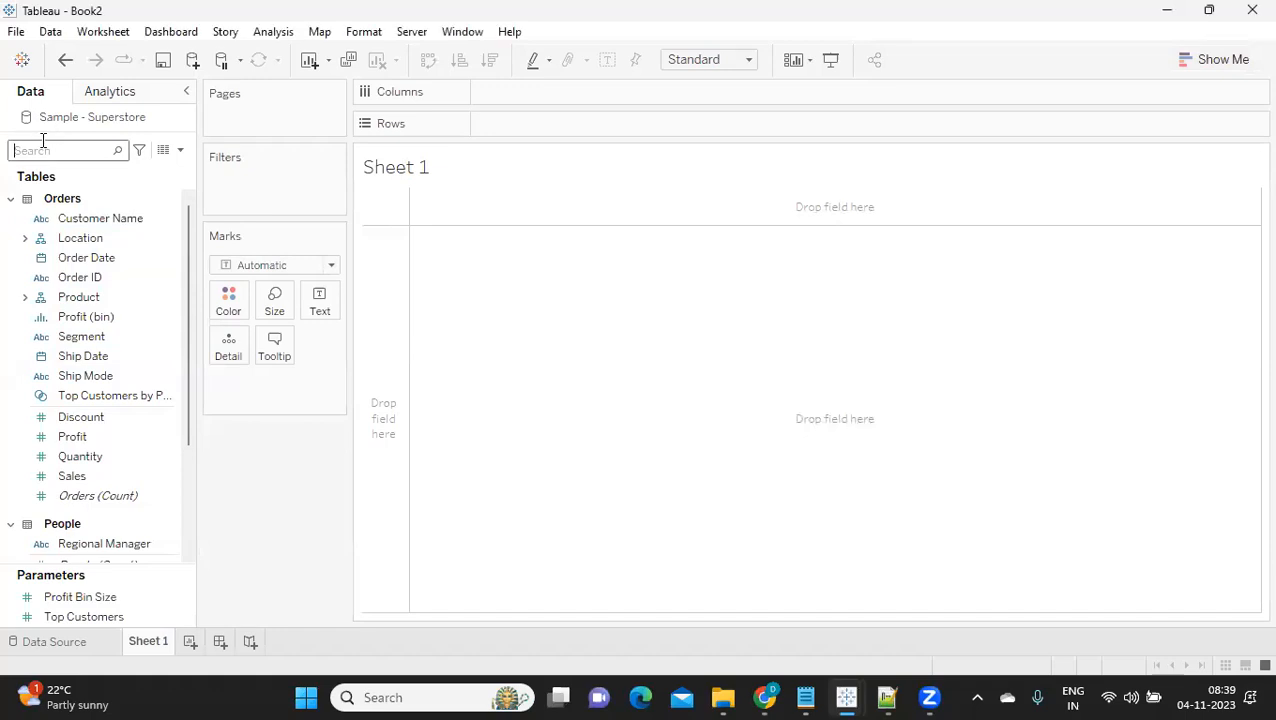
pyautogui.write('su')
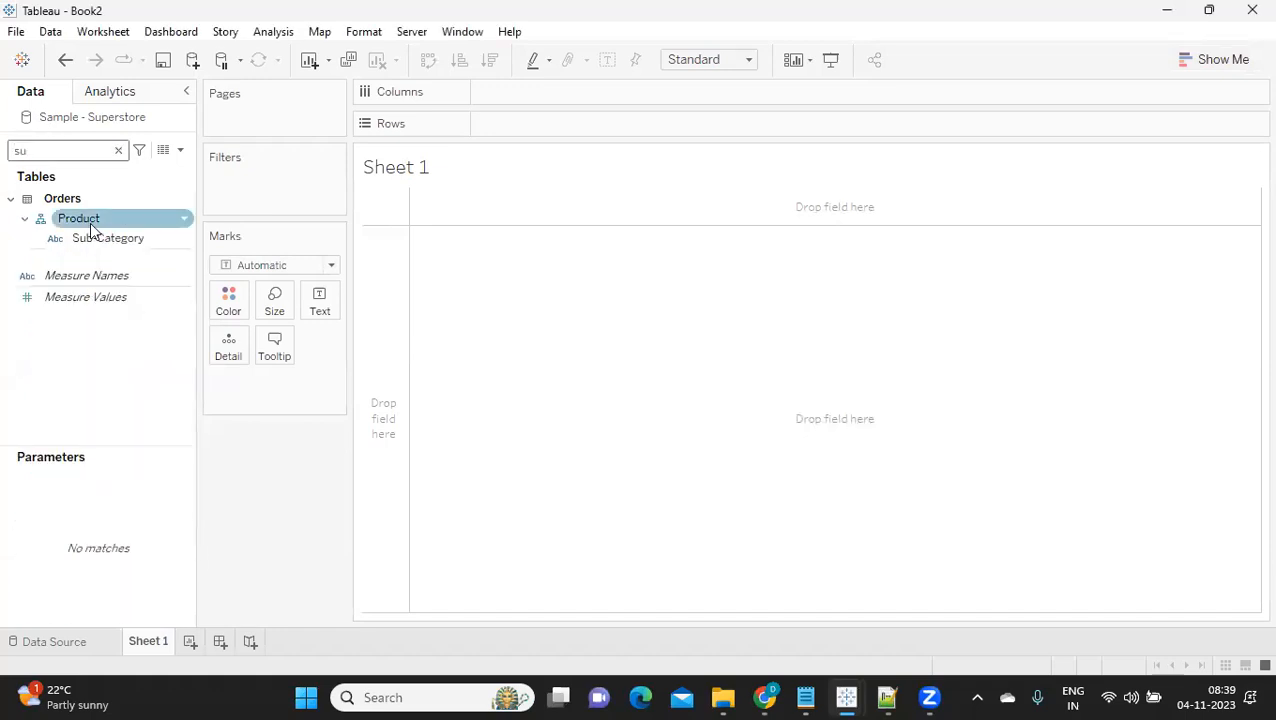
pyautogui.moveTo(104, 244)
pyautogui.mouseDown()
pyautogui.moveTo(184, 207)
pyautogui.moveTo(513, 127)
pyautogui.mouseUp()
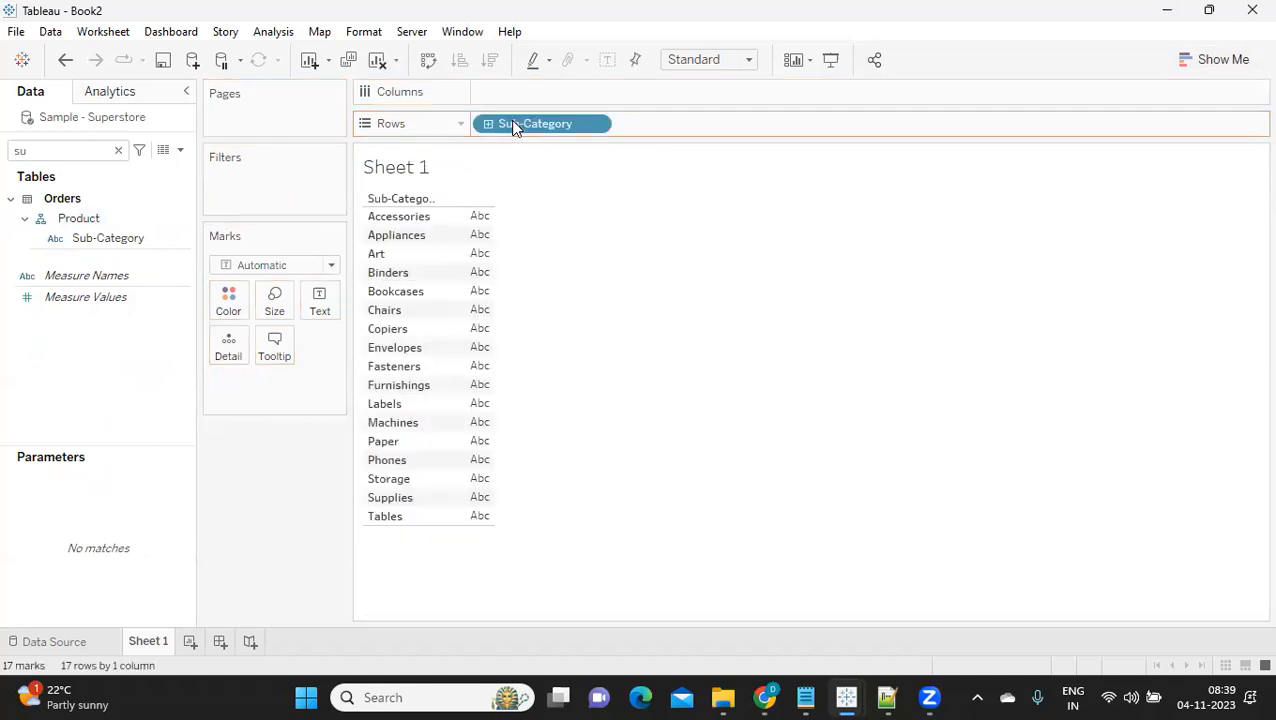
# - Change the field search to "sa" and place Sales on the Columns shelf
pyautogui.click(52, 155)
pyautogui.press('BackSpace')
pyautogui.write('a')
pyautogui.moveTo(75, 237); pyautogui.dragTo(496, 93)
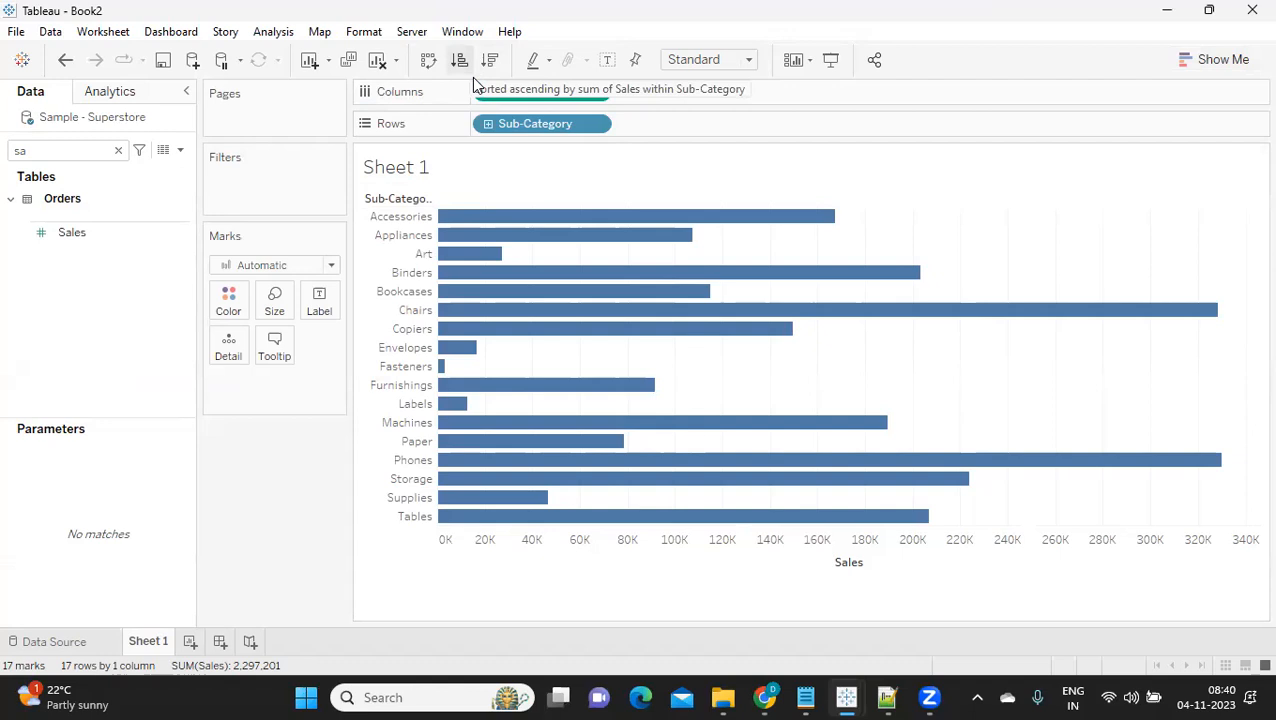
# - Cycle the Sales axis sorting through descending and ascending order and back to unsorted
pyautogui.moveTo(848, 569)
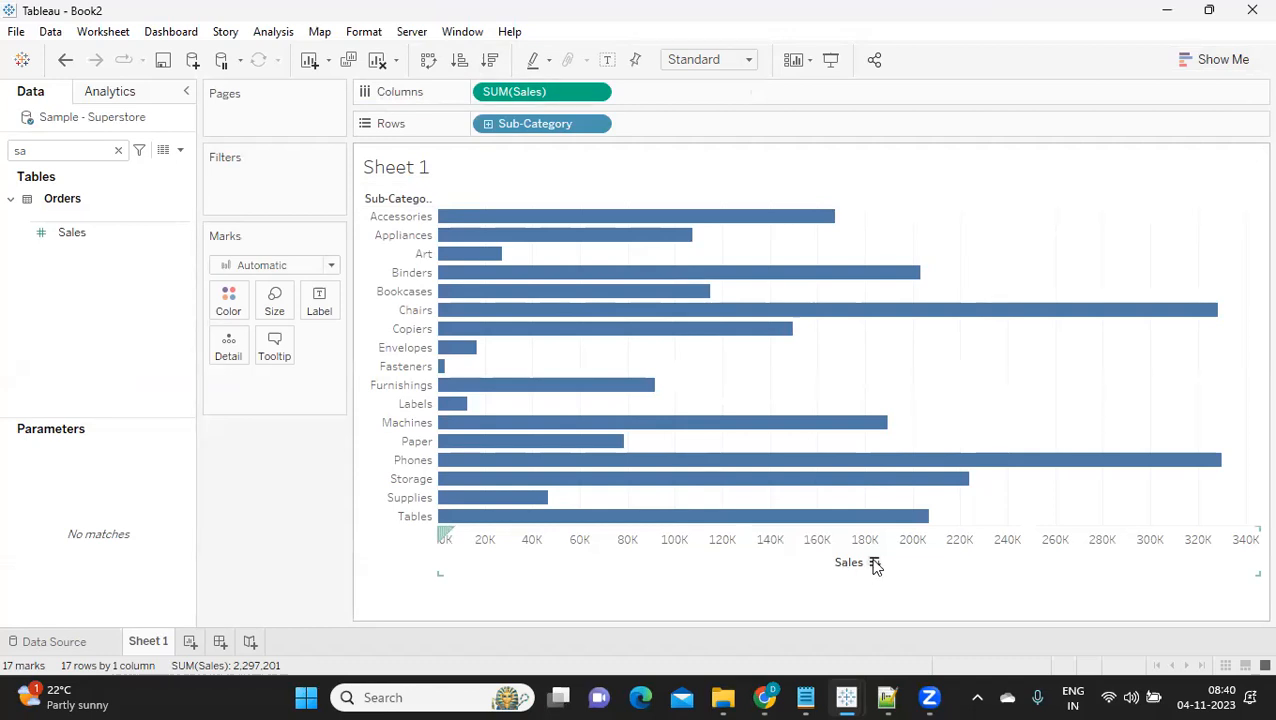
pyautogui.click(874, 563)
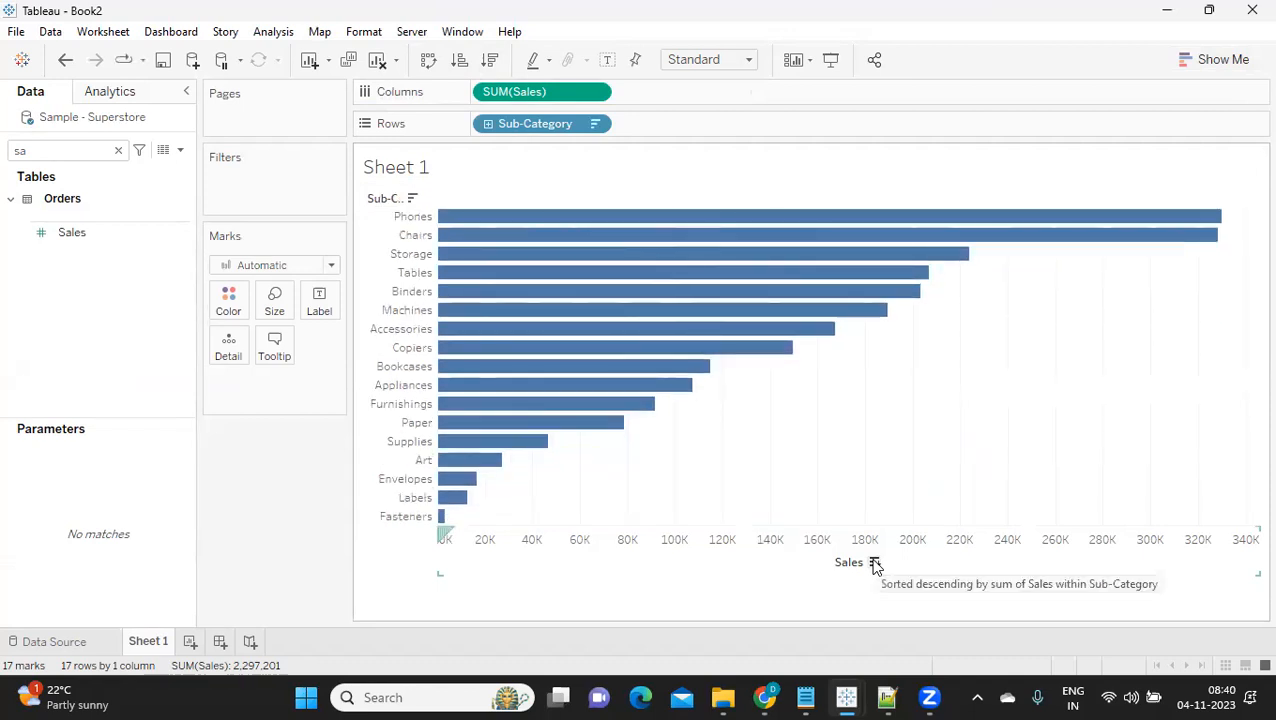
pyautogui.click(874, 563)
pyautogui.click(874, 564)
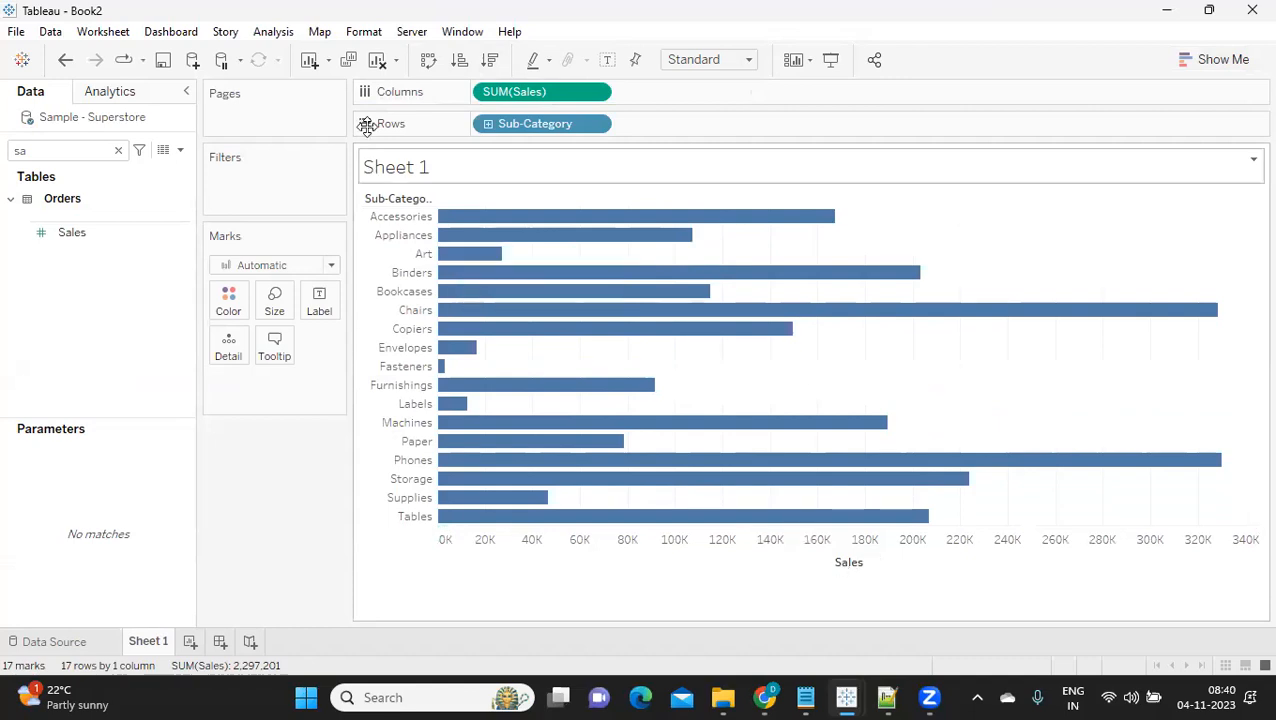
# - Sort the sub-categories by Sales in ascending order, followed by descending order
pyautogui.click(485, 76)
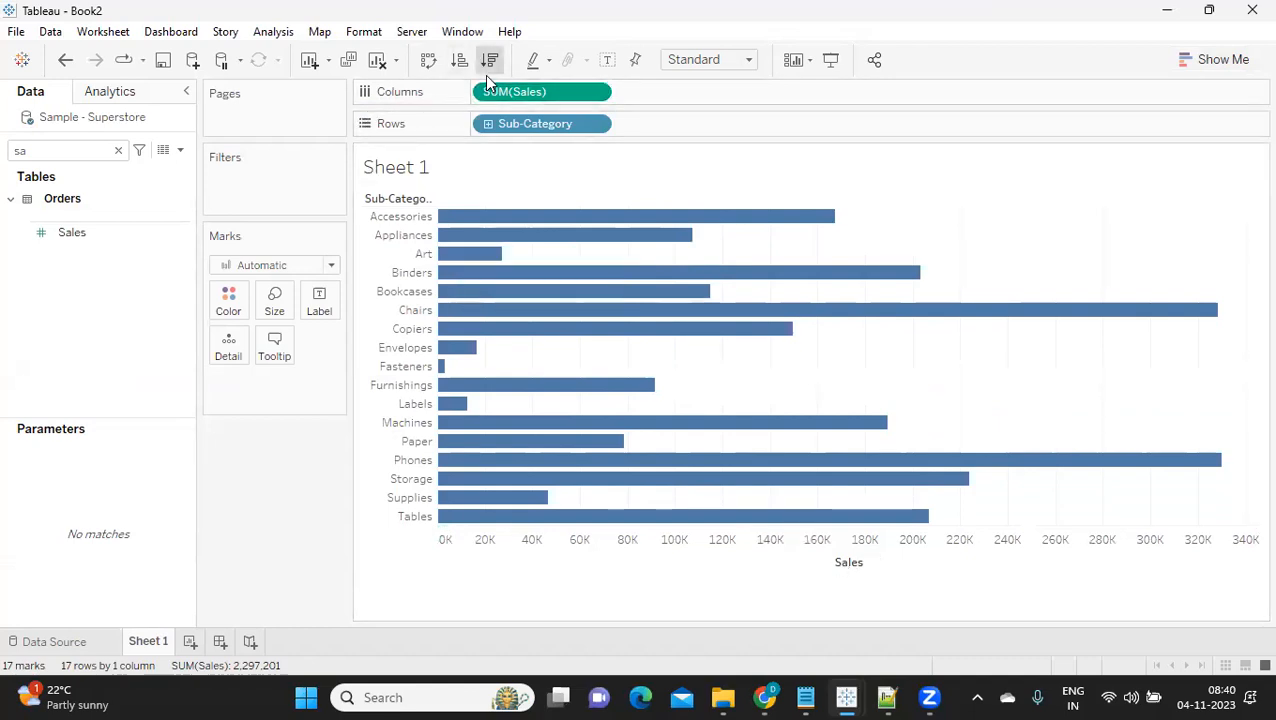
pyautogui.click(485, 76)
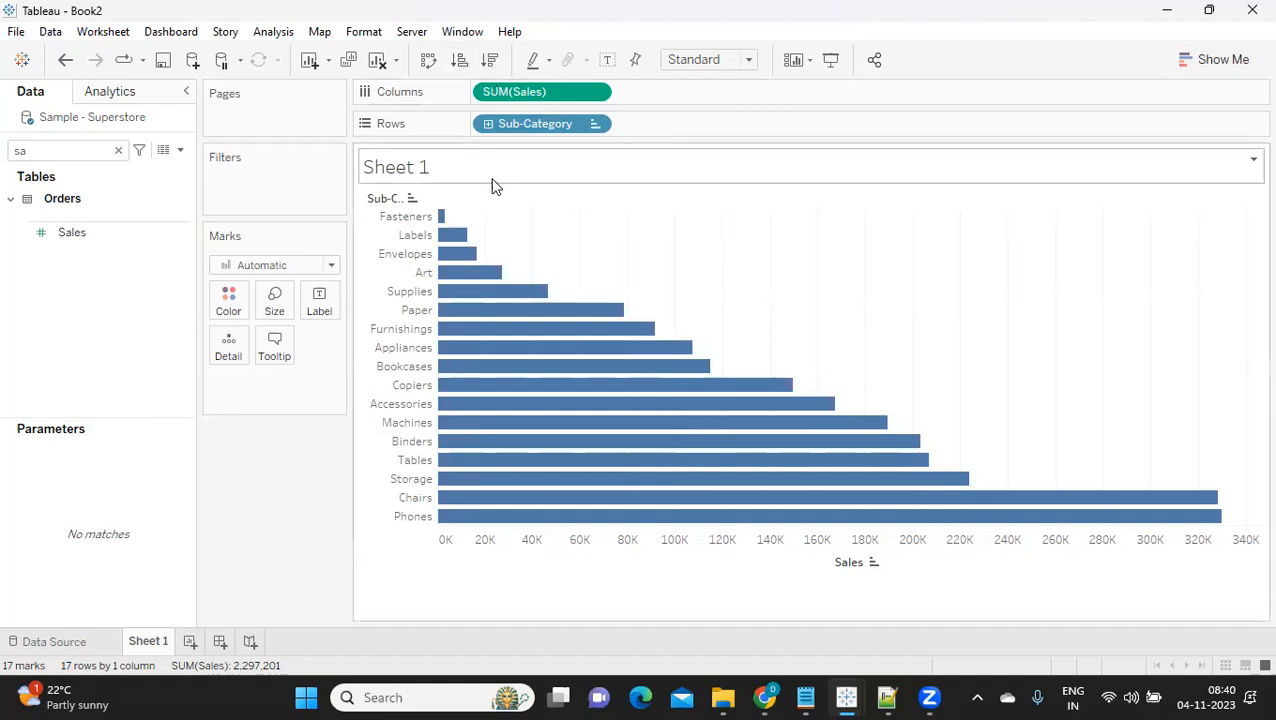
pyautogui.click(488, 66)
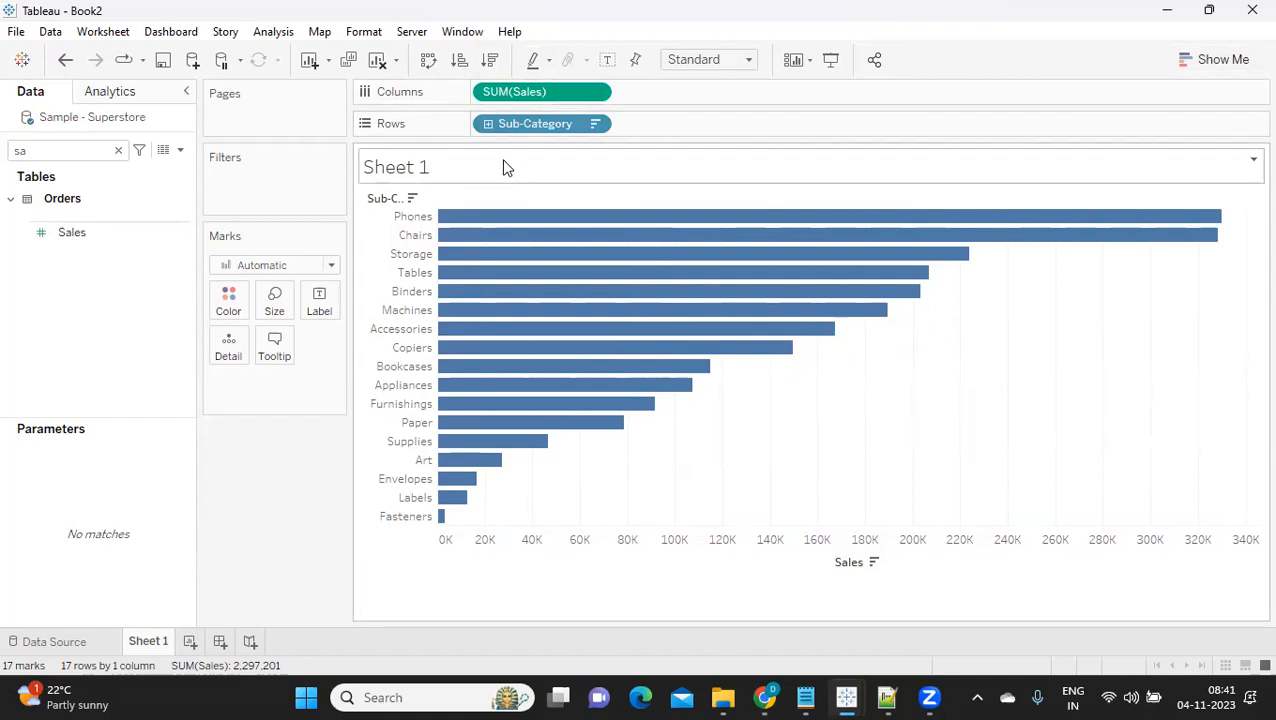
# - Swap the chart's rows and columns, return both fields to their original shelves, and repeat the swap back and forth
pyautogui.click(429, 60)
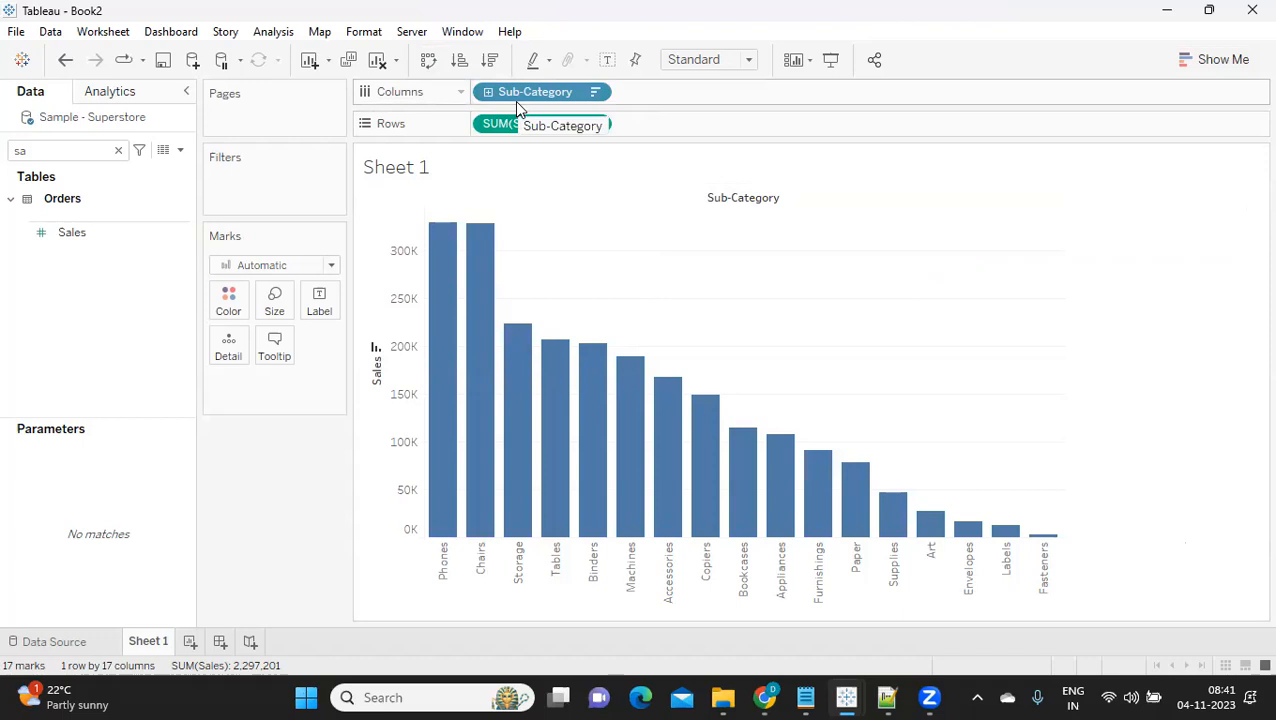
pyautogui.moveTo(540, 133); pyautogui.dragTo(650, 92)
pyautogui.moveTo(537, 91); pyautogui.dragTo(541, 135)
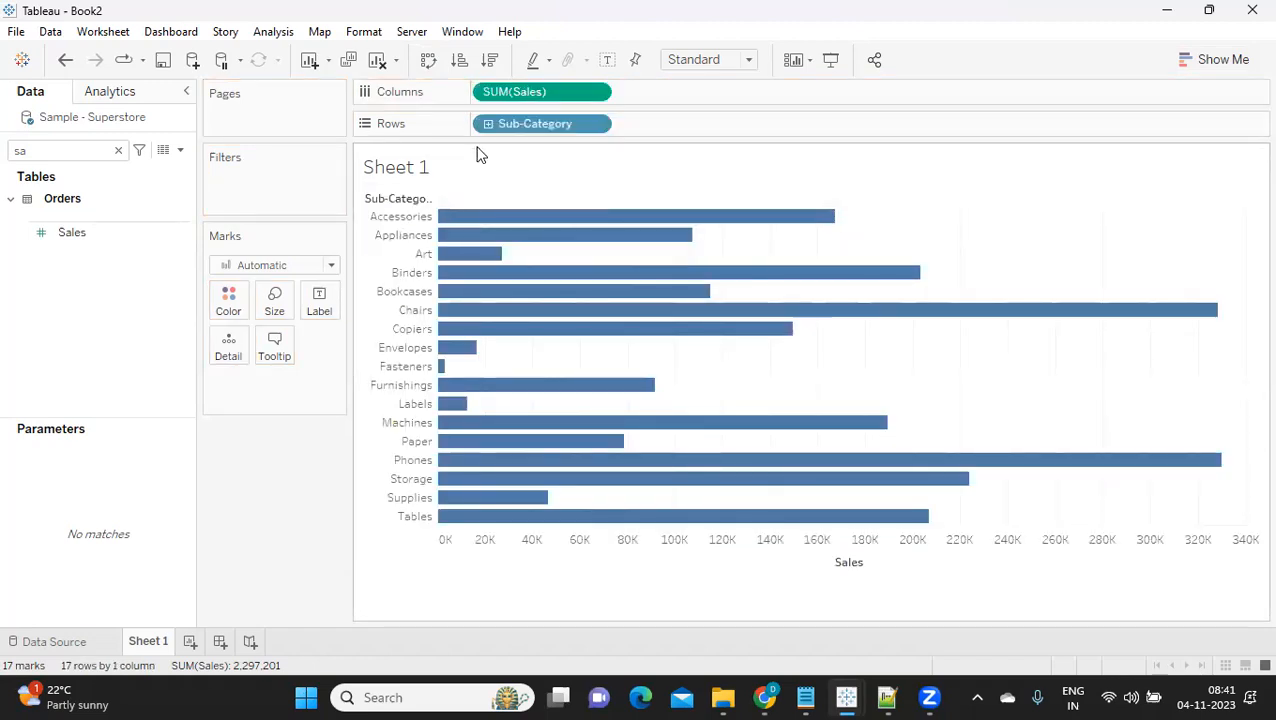
pyautogui.click(428, 62)
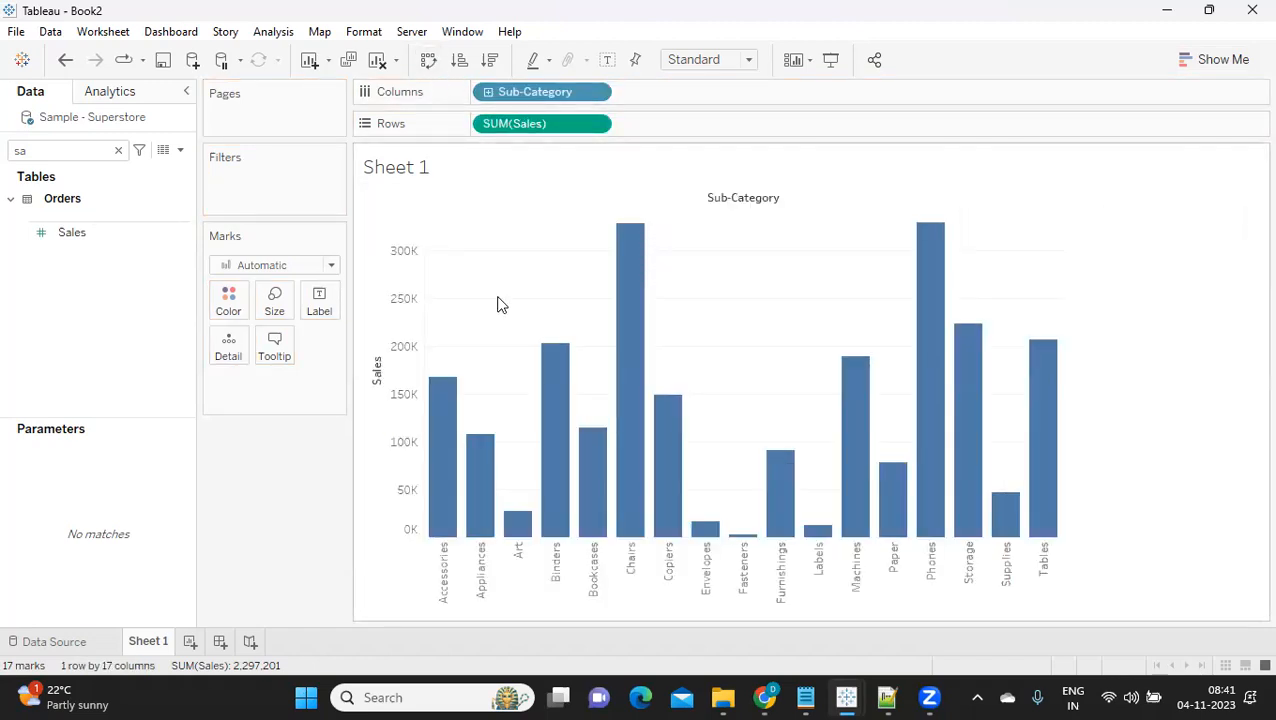
pyautogui.click(428, 60)
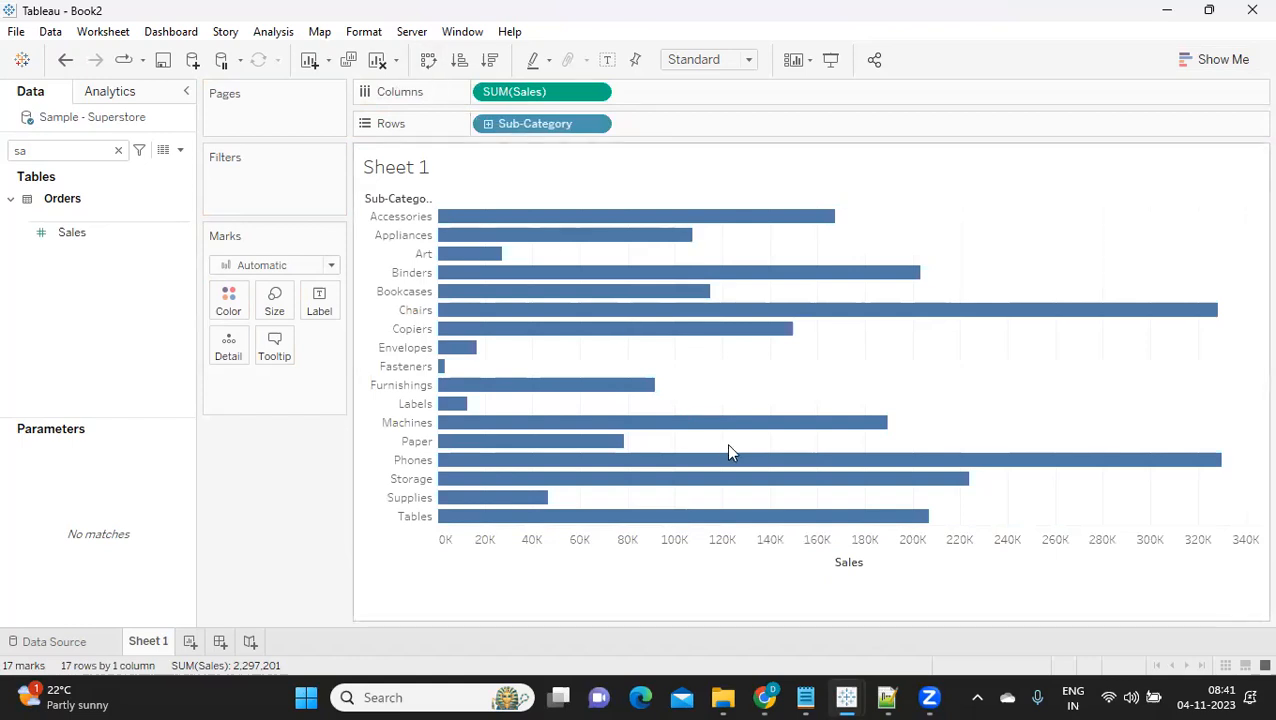
# - Sort the sub-categories by Sales in descending order, and try removing Sub-Category from Rows before undoing the removal
pyautogui.click(876, 563)
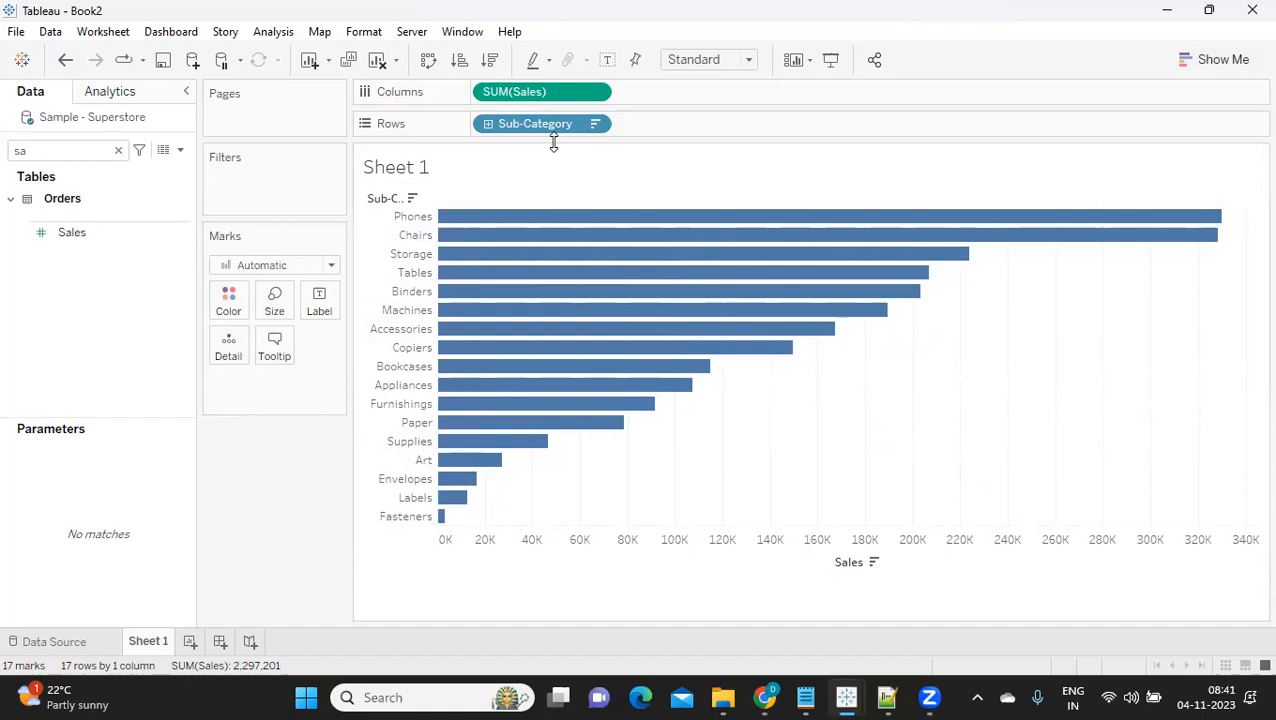
pyautogui.moveTo(557, 133); pyautogui.dragTo(281, 467)
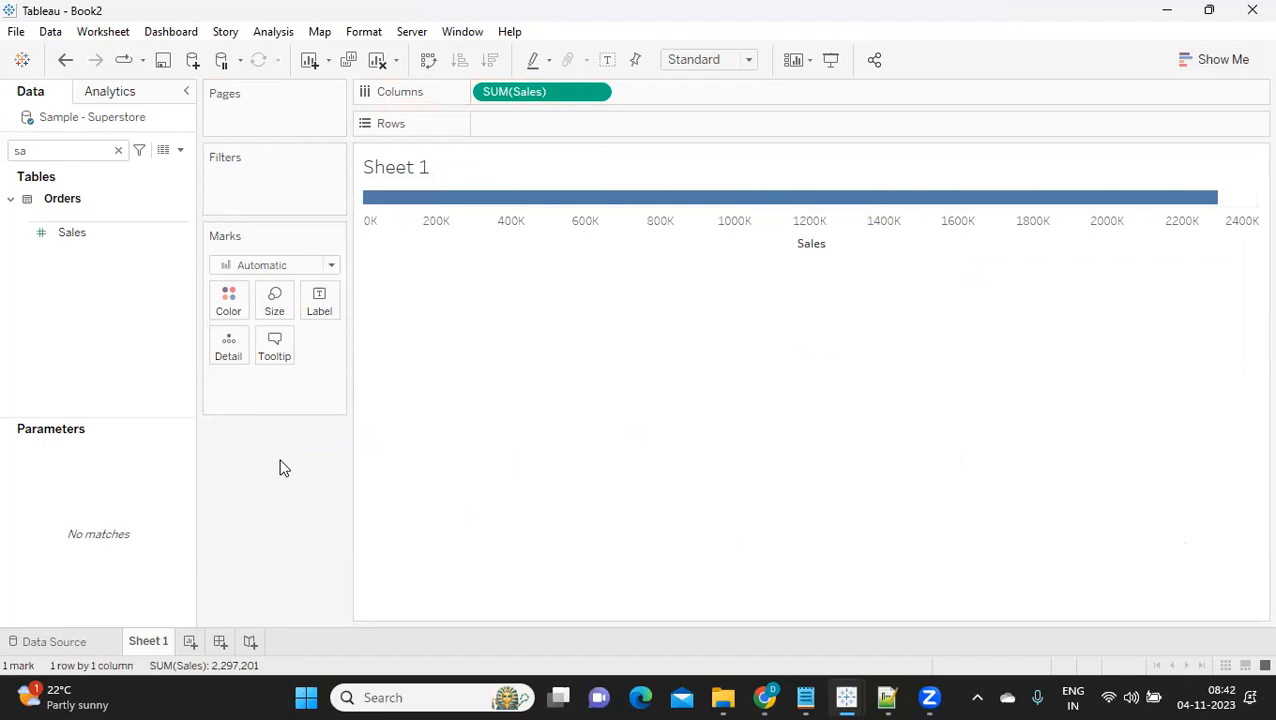
pyautogui.hotkey('ctrl', 'z')
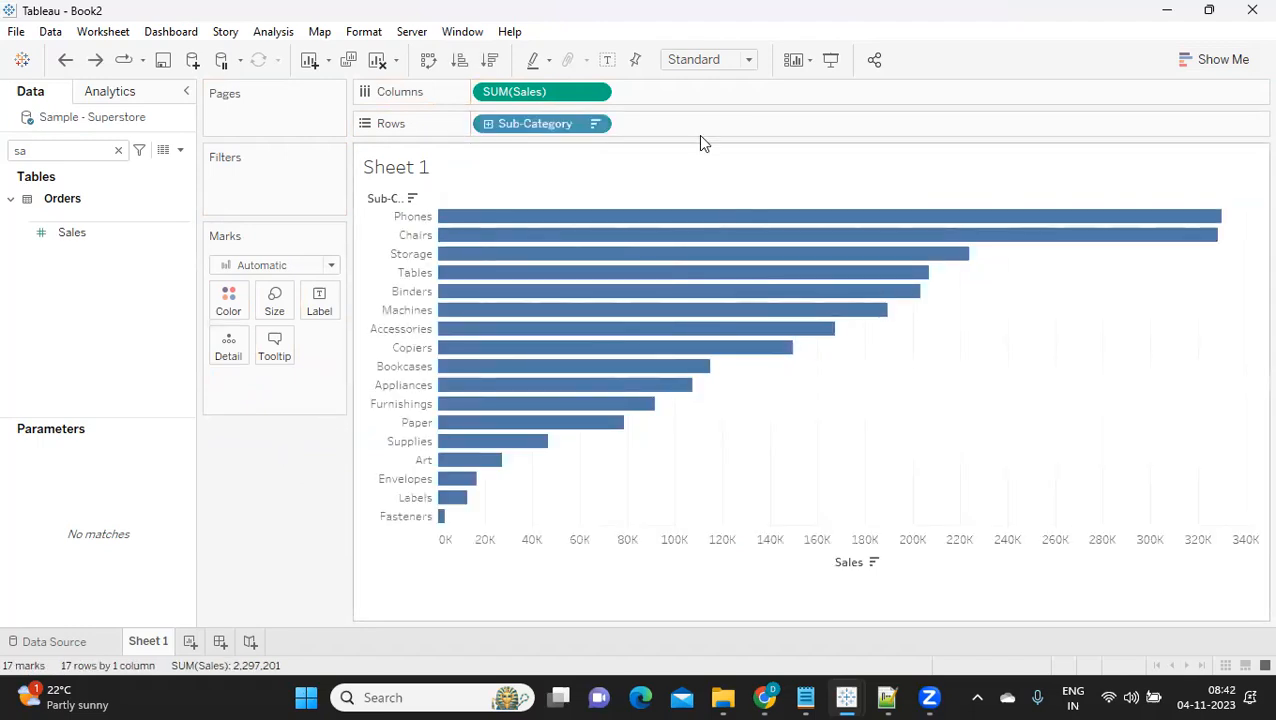
# - Remove Sub-Category from Rows and undo the removal, and move the field to Columns and back to Rows
pyautogui.doubleClick(661, 125)
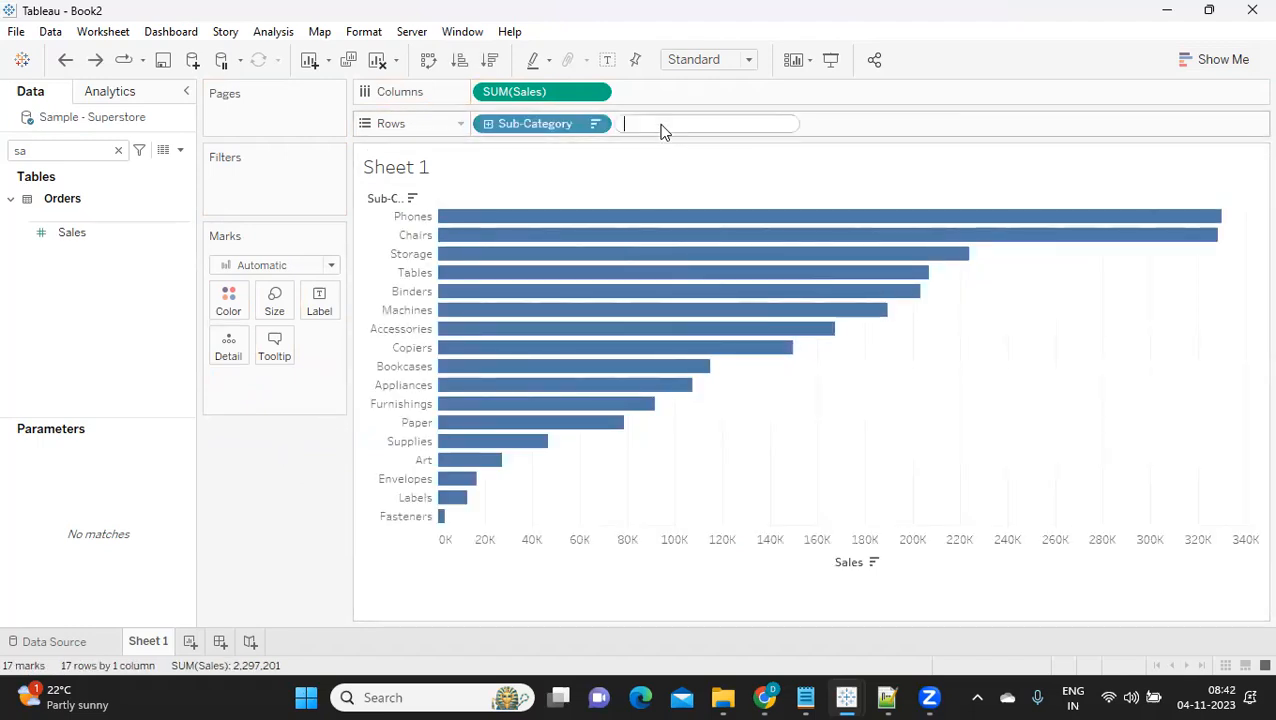
pyautogui.click(900, 118)
pyautogui.click(595, 124)
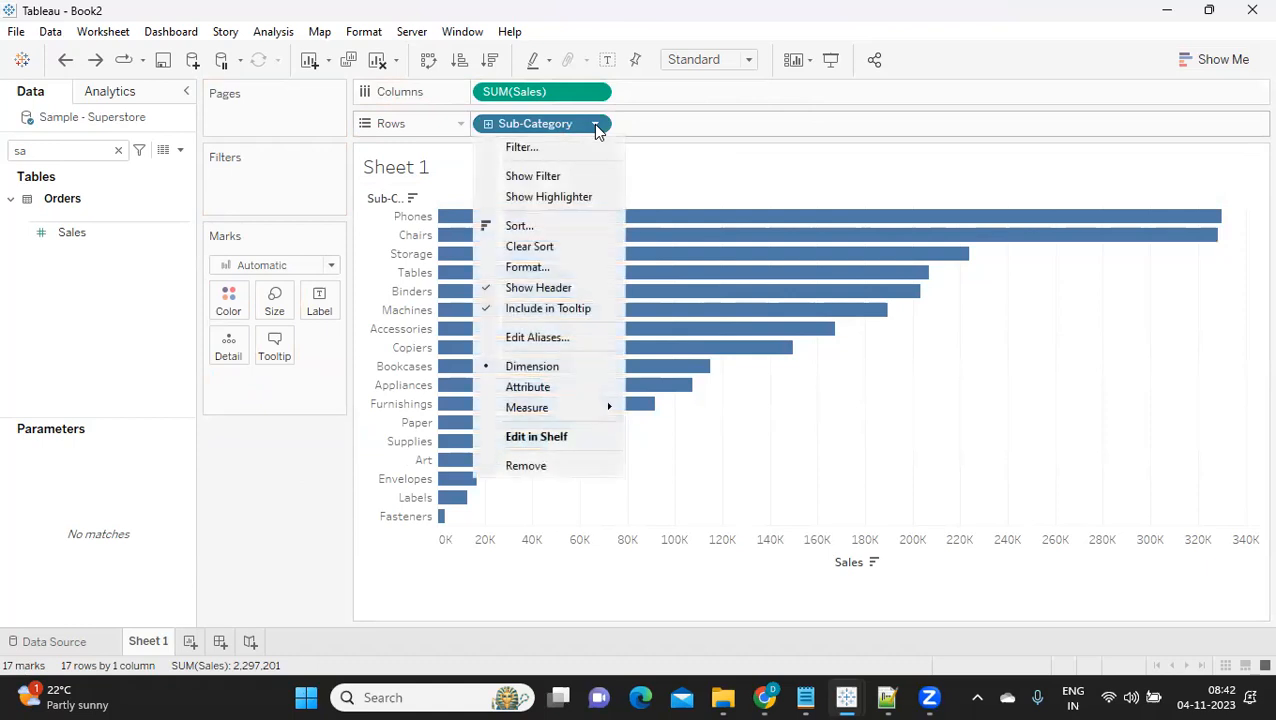
pyautogui.click(546, 468)
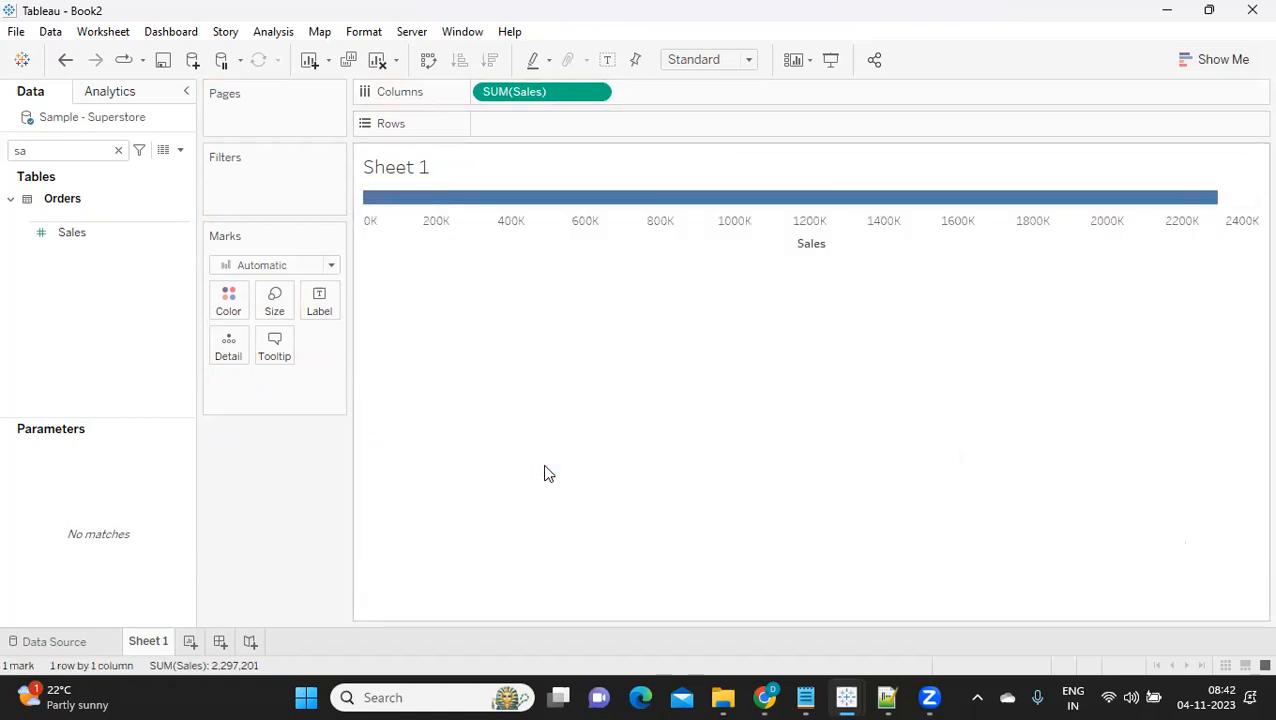
pyautogui.hotkey('ctrl', 'z')
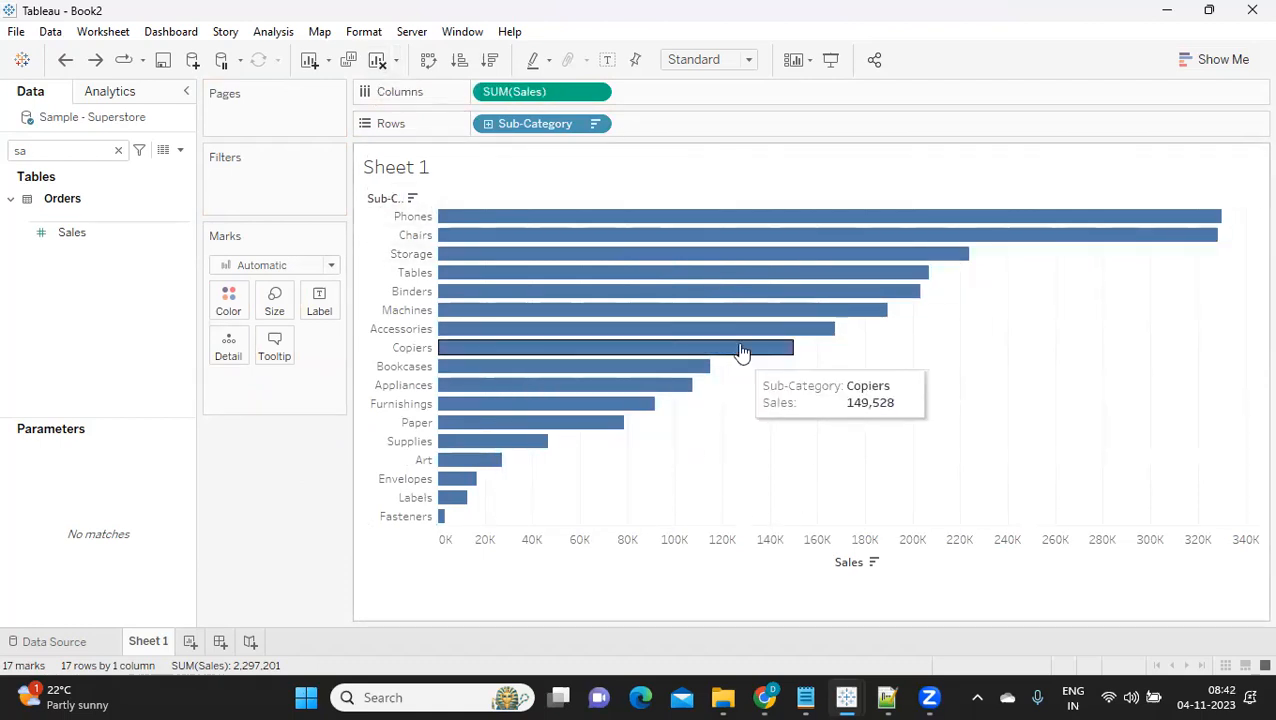
pyautogui.moveTo(550, 125); pyautogui.dragTo(527, 193)
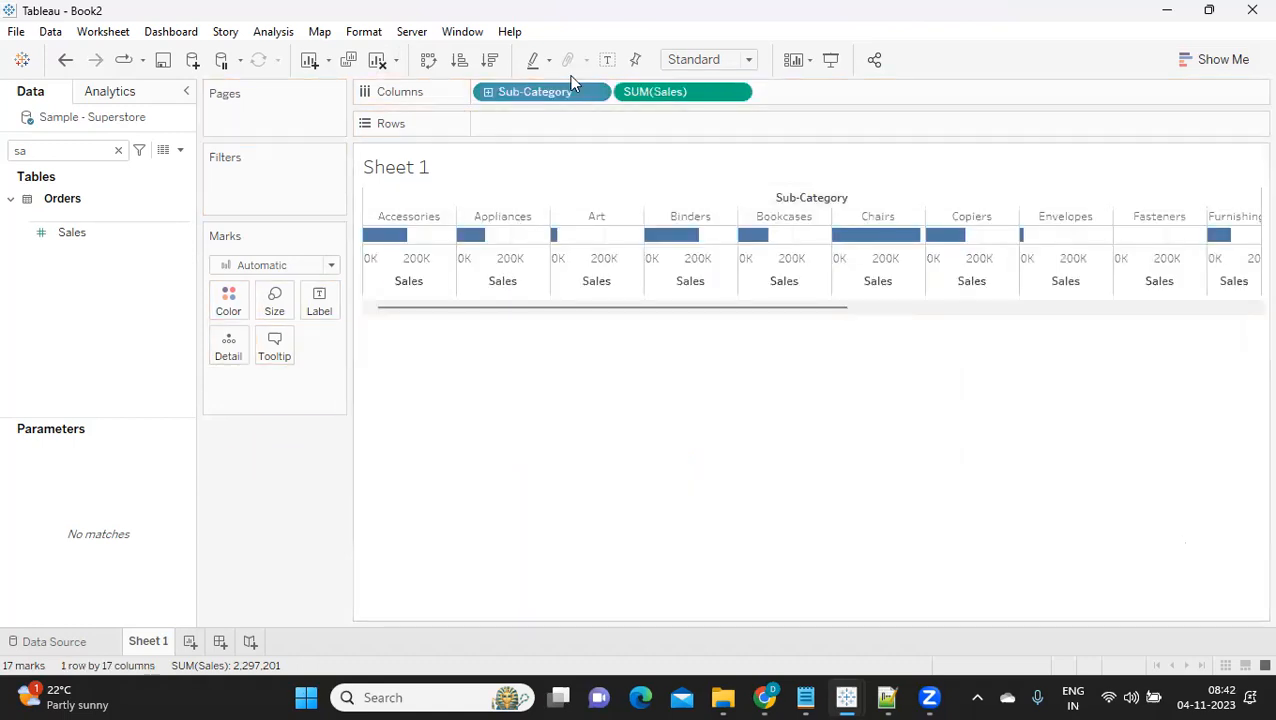
pyautogui.moveTo(530, 94); pyautogui.dragTo(558, 120)
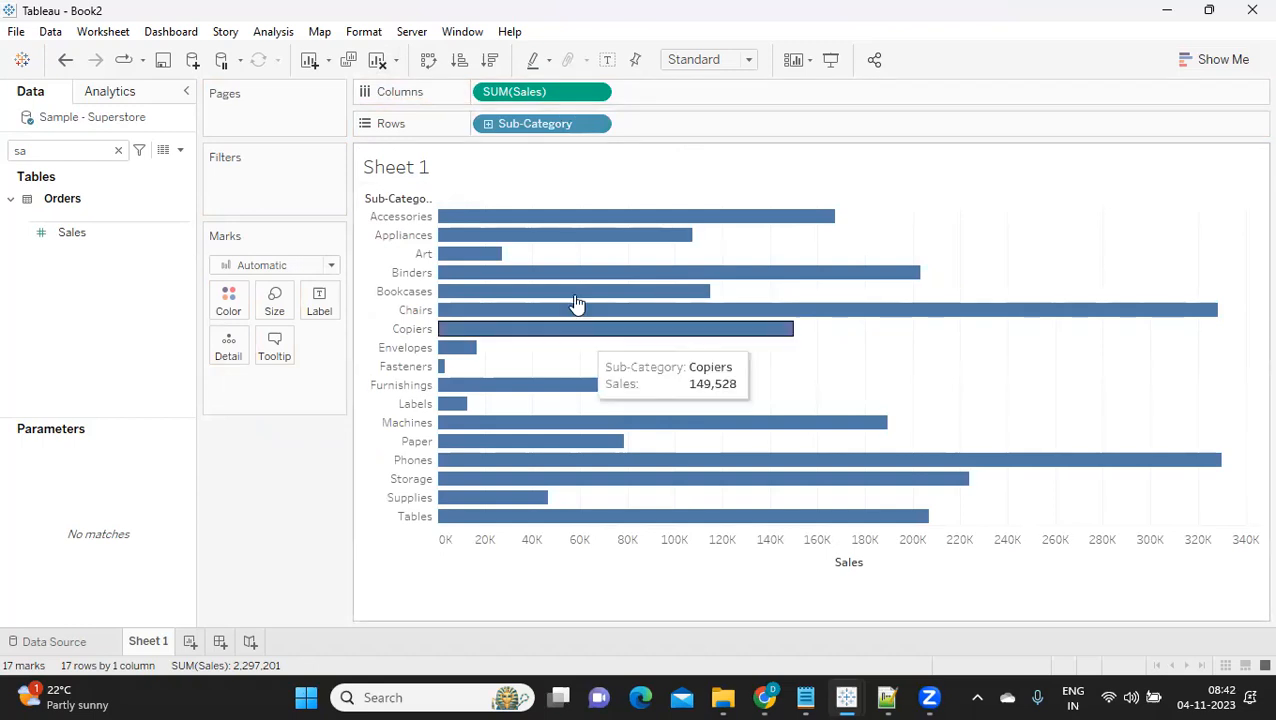
# - Clear the whole sheet, undo the clearing, and sort the sub-categories by Sales in descending order
pyautogui.click(377, 59)
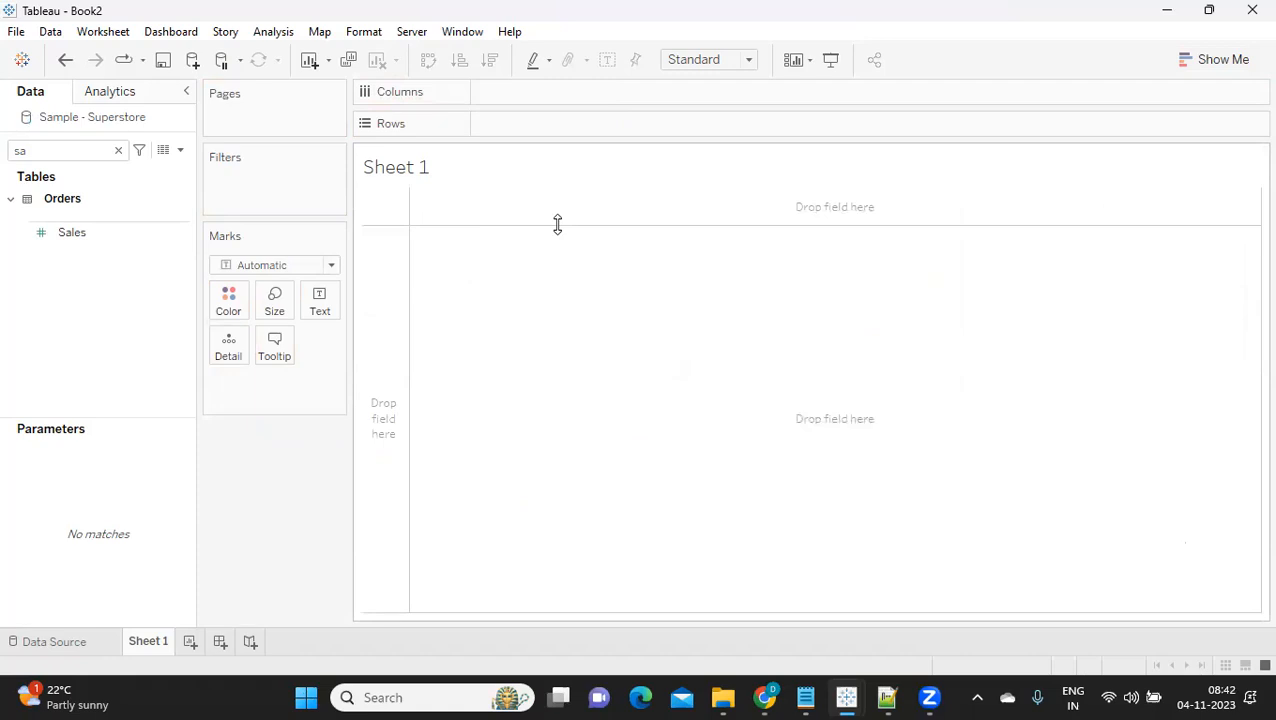
pyautogui.hotkey('ctrl', 'z')
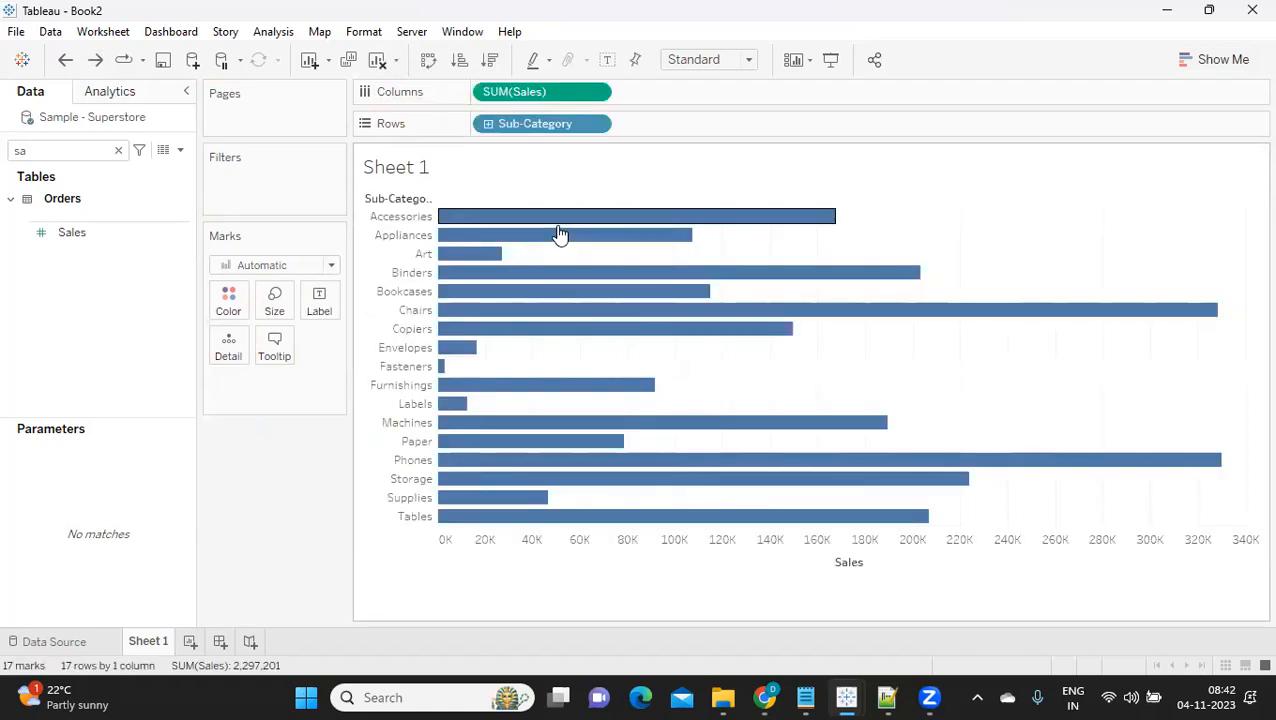
pyautogui.click(873, 563)
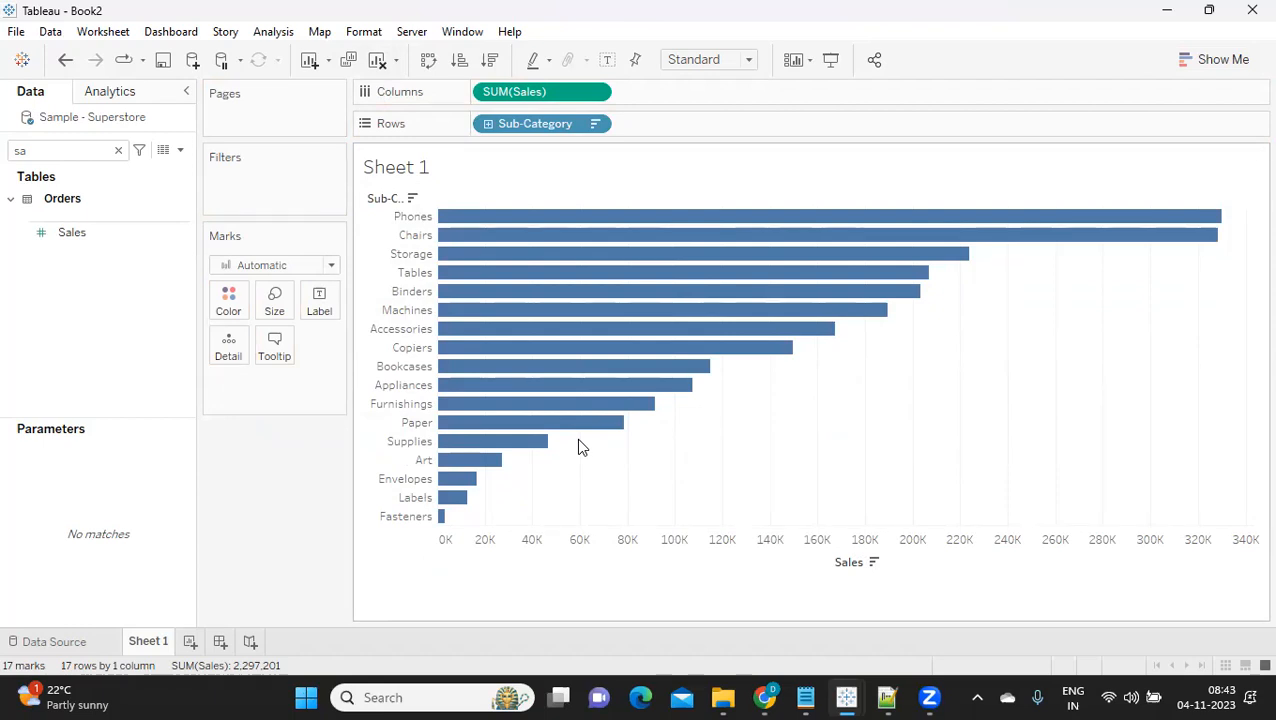
# - Duplicate Sheet 1, duplicate the copy as a crosstab, and open the crosstab sheet
pyautogui.rightClick(157, 651)
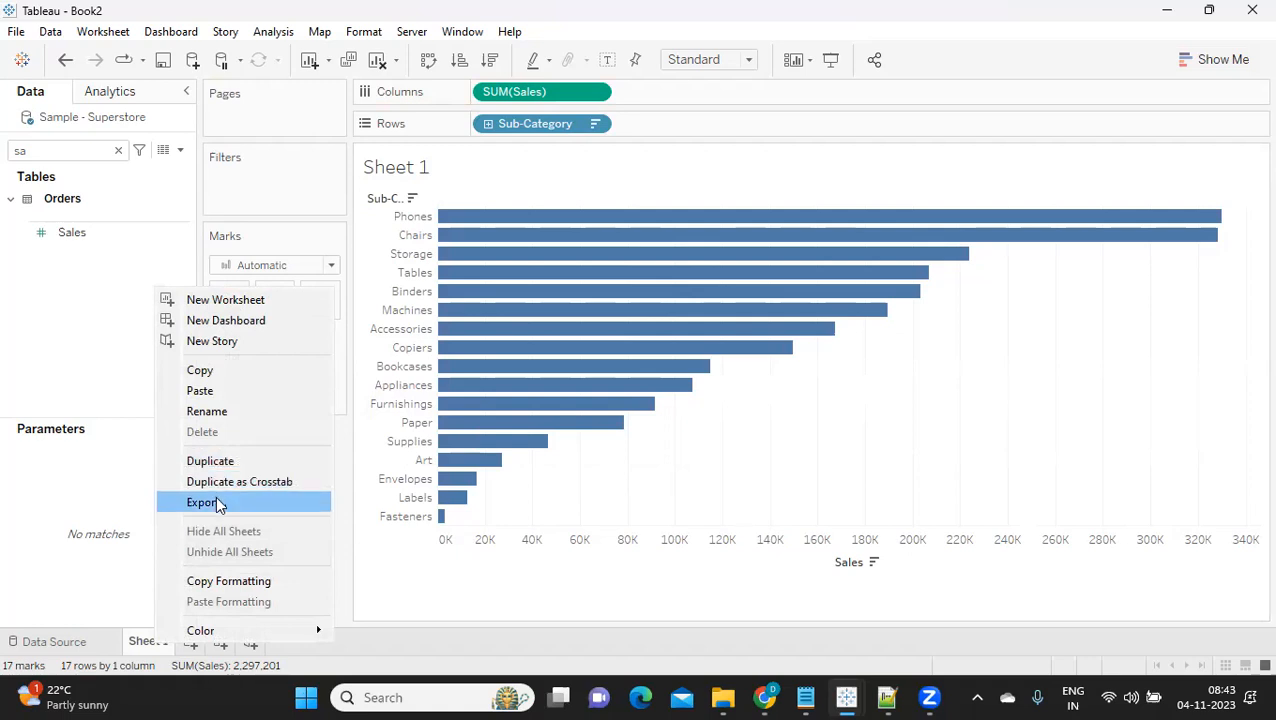
pyautogui.click(221, 466)
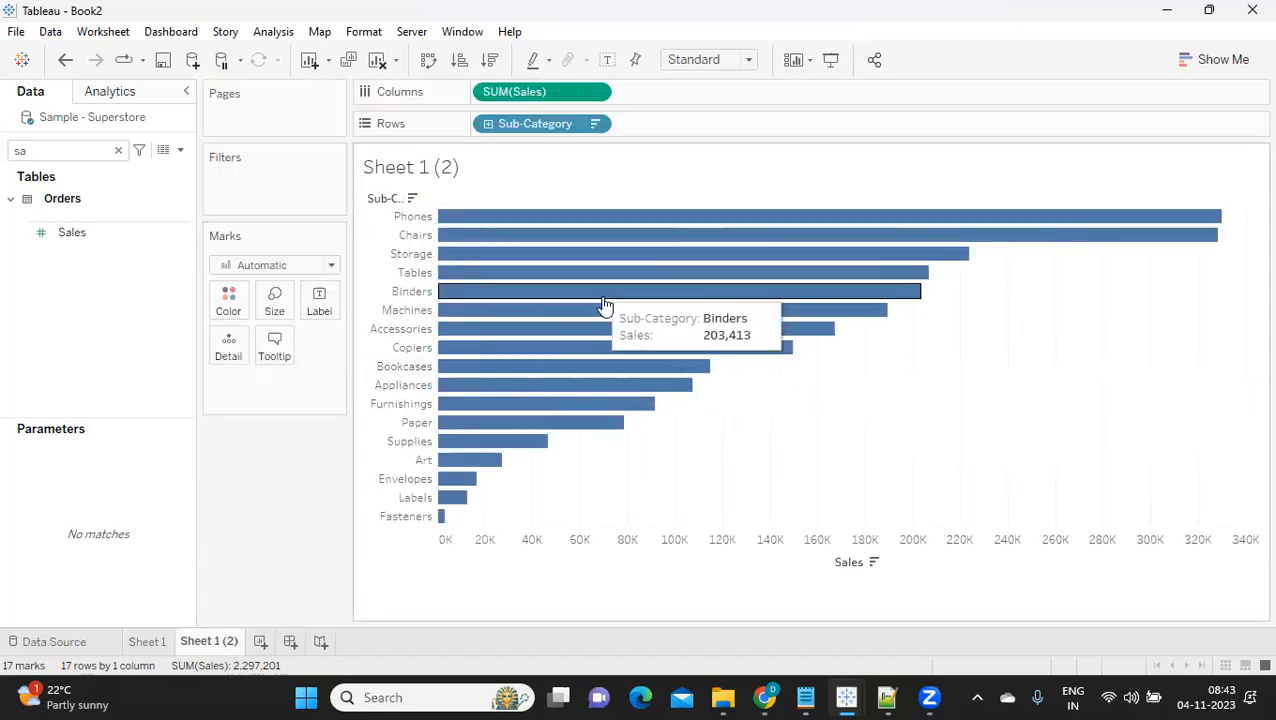
pyautogui.rightClick(210, 651)
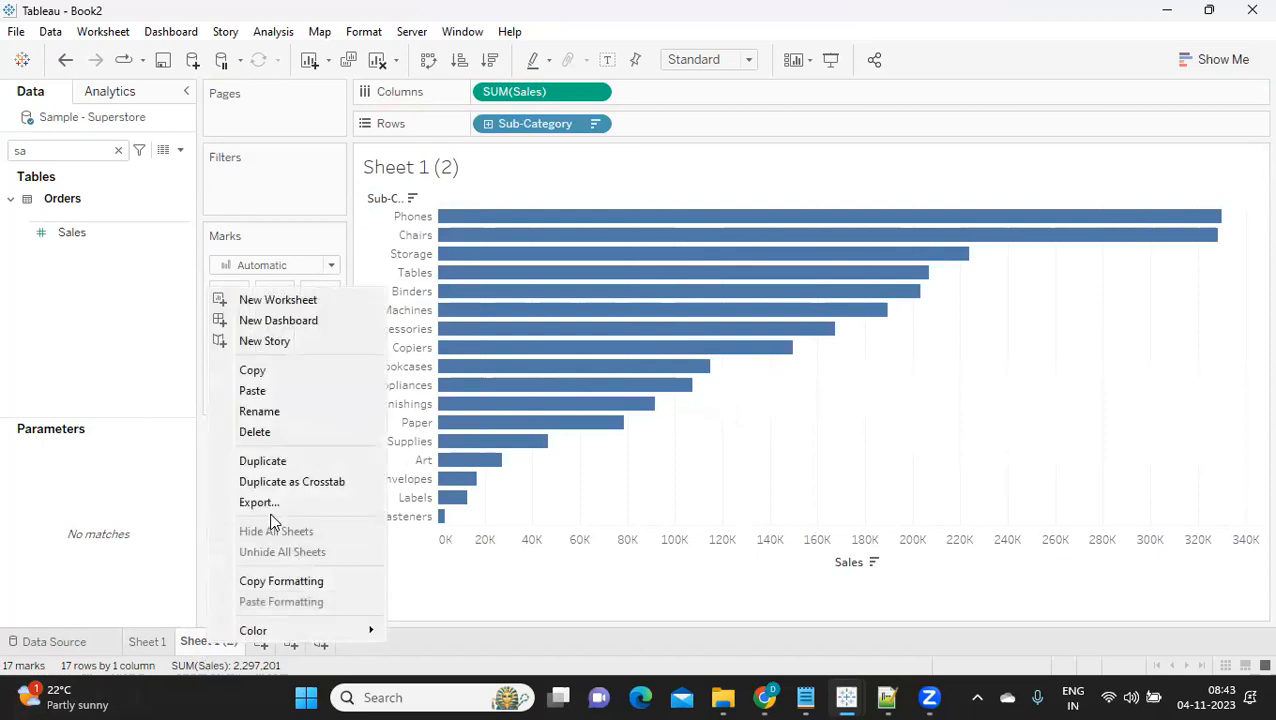
pyautogui.click(285, 484)
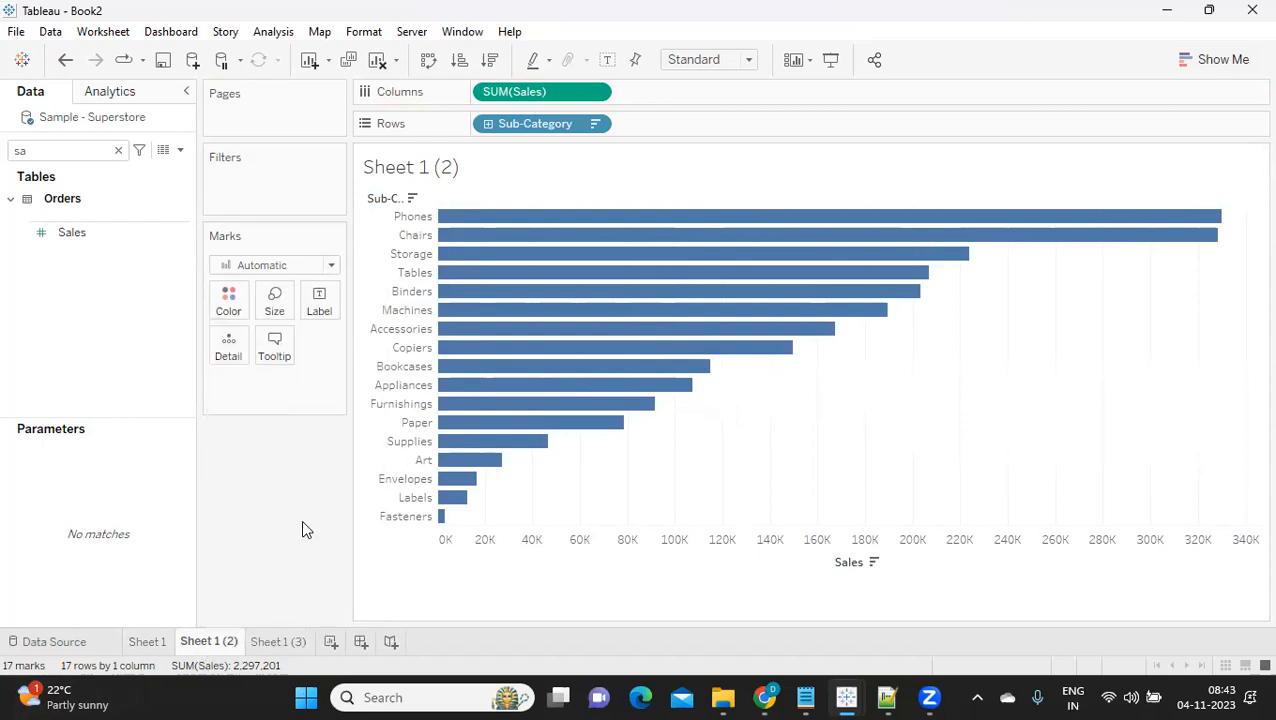
pyautogui.click(271, 645)
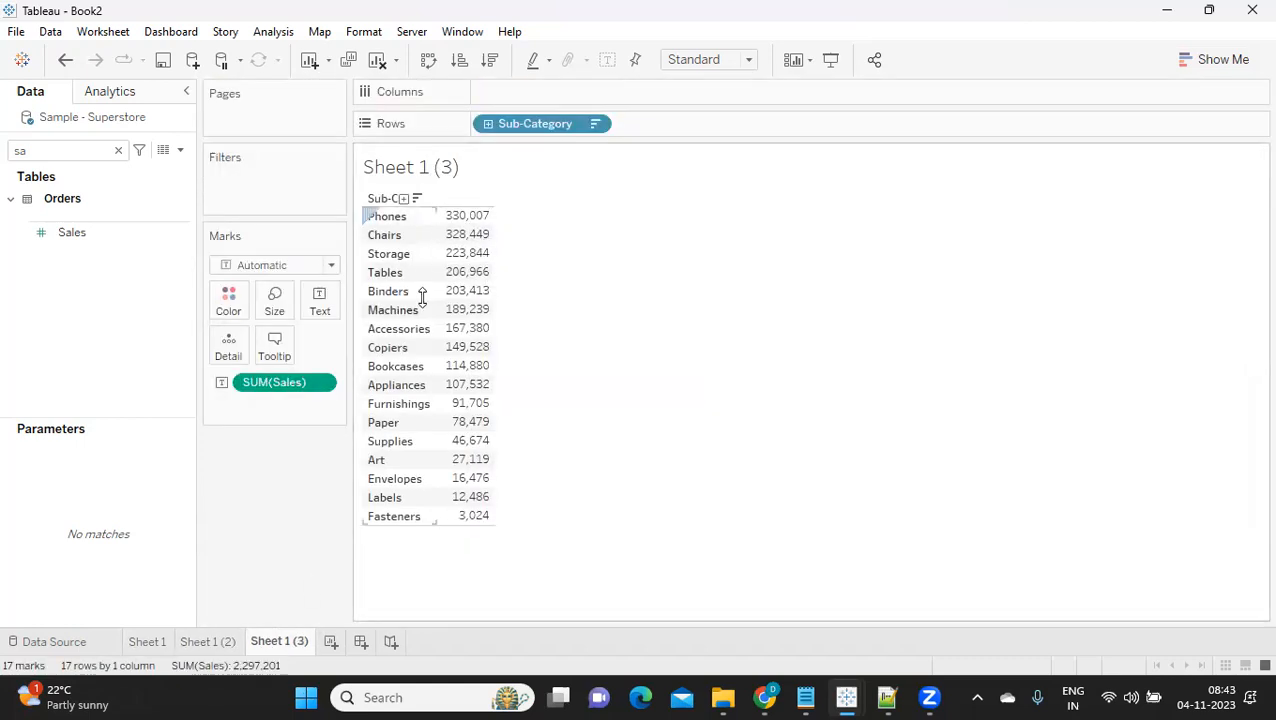
# - Compare the Accessories sales value in the duplicated bar chart with the same sub-category in the crosstab
pyautogui.click(215, 643)
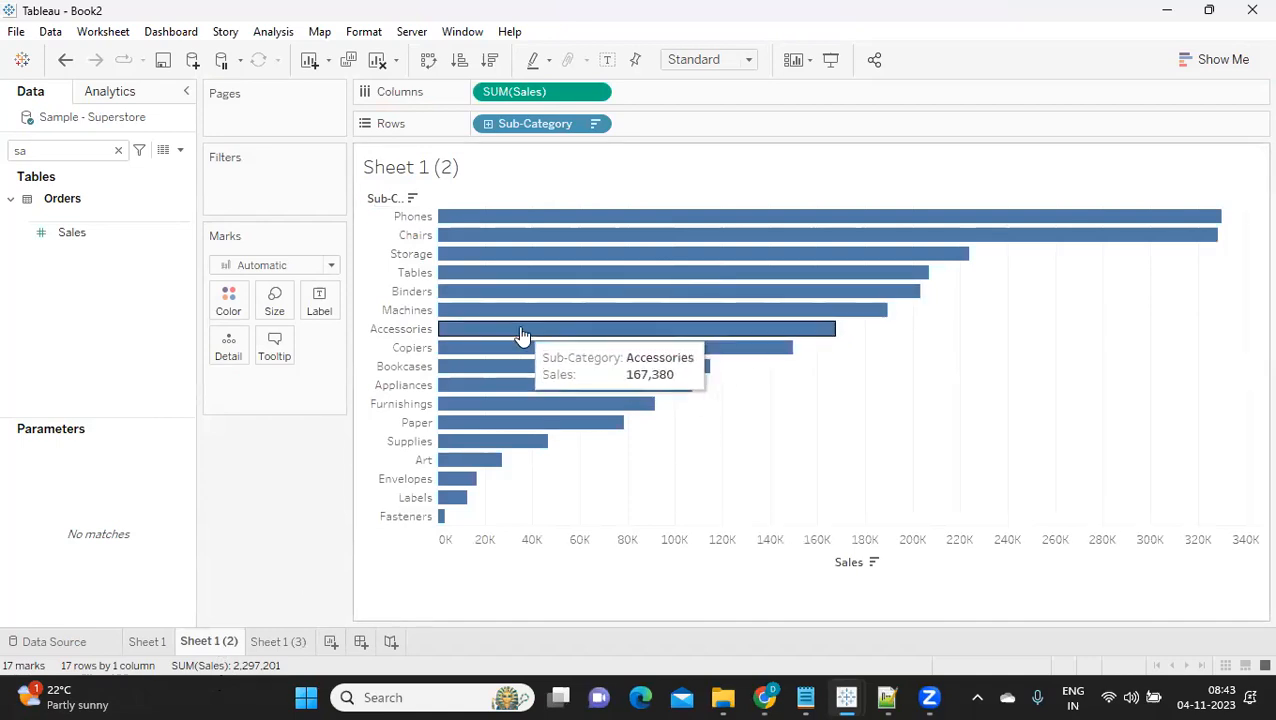
pyautogui.click(269, 641)
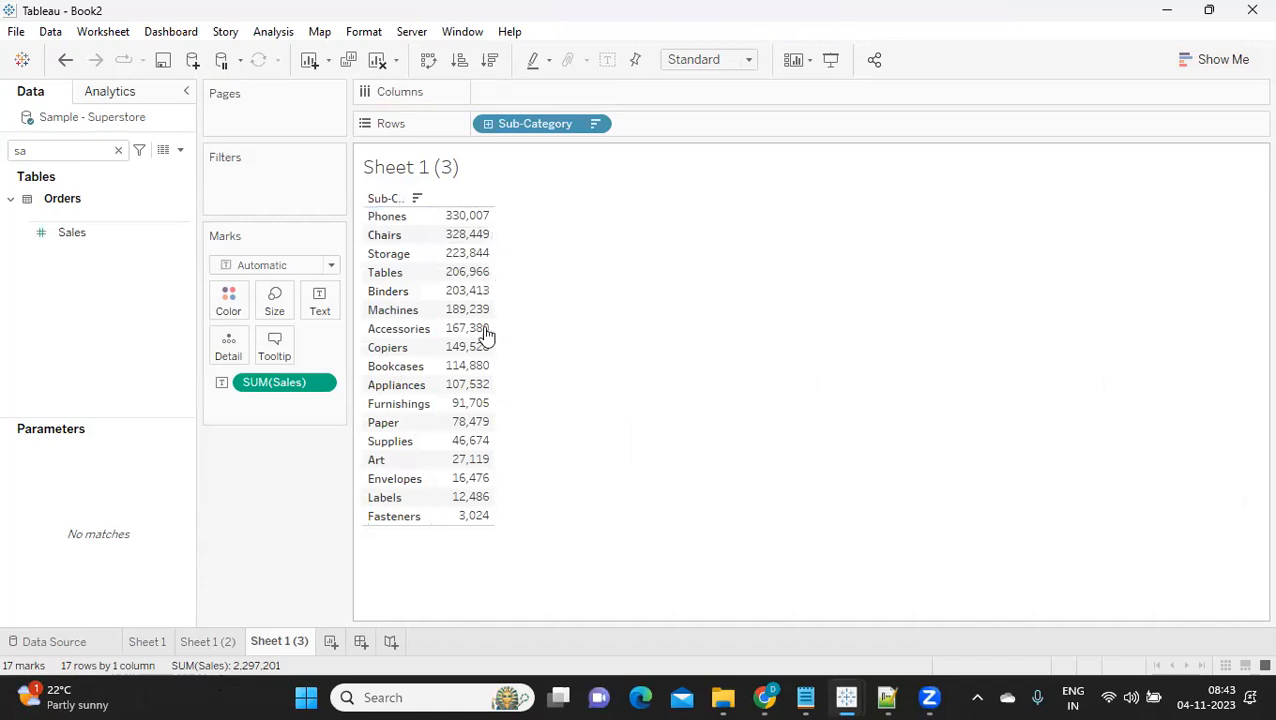
pyautogui.moveTo(452, 337)
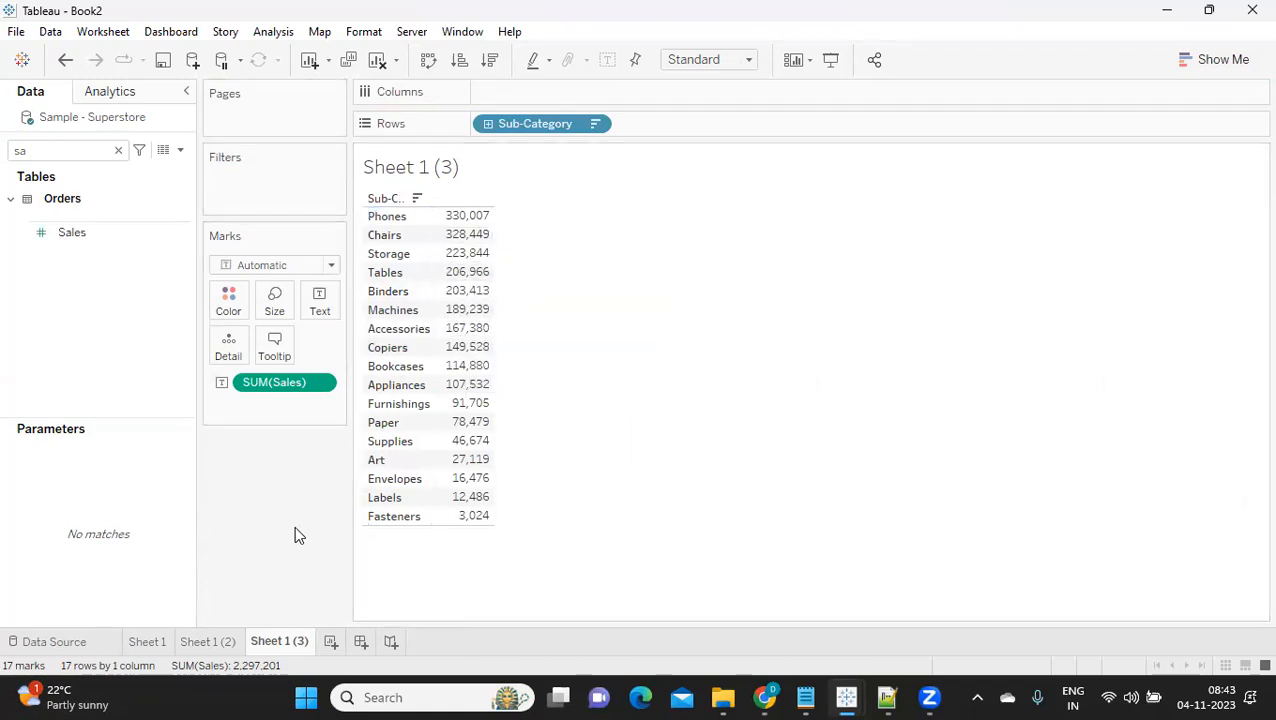
# - Duplicate the bar chart worksheet Sheet 1 (2), and view the options for clearing the new copy
pyautogui.click(231, 641)
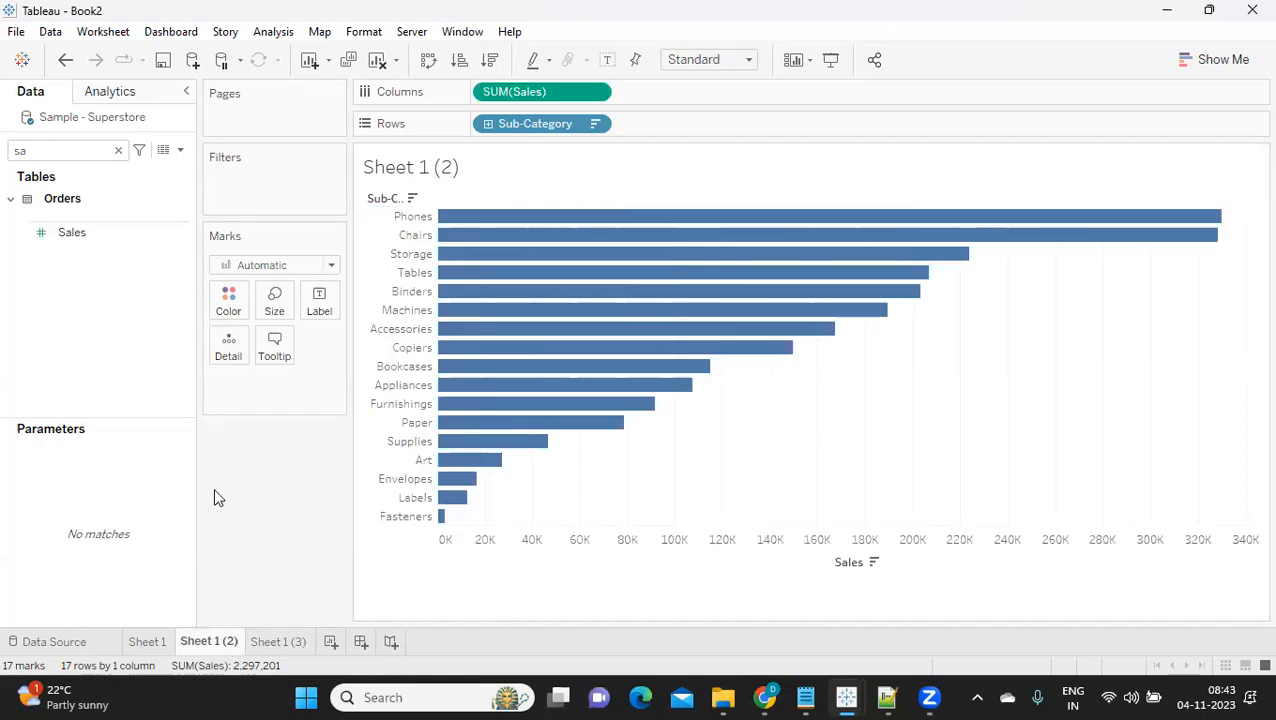
pyautogui.click(365, 75)
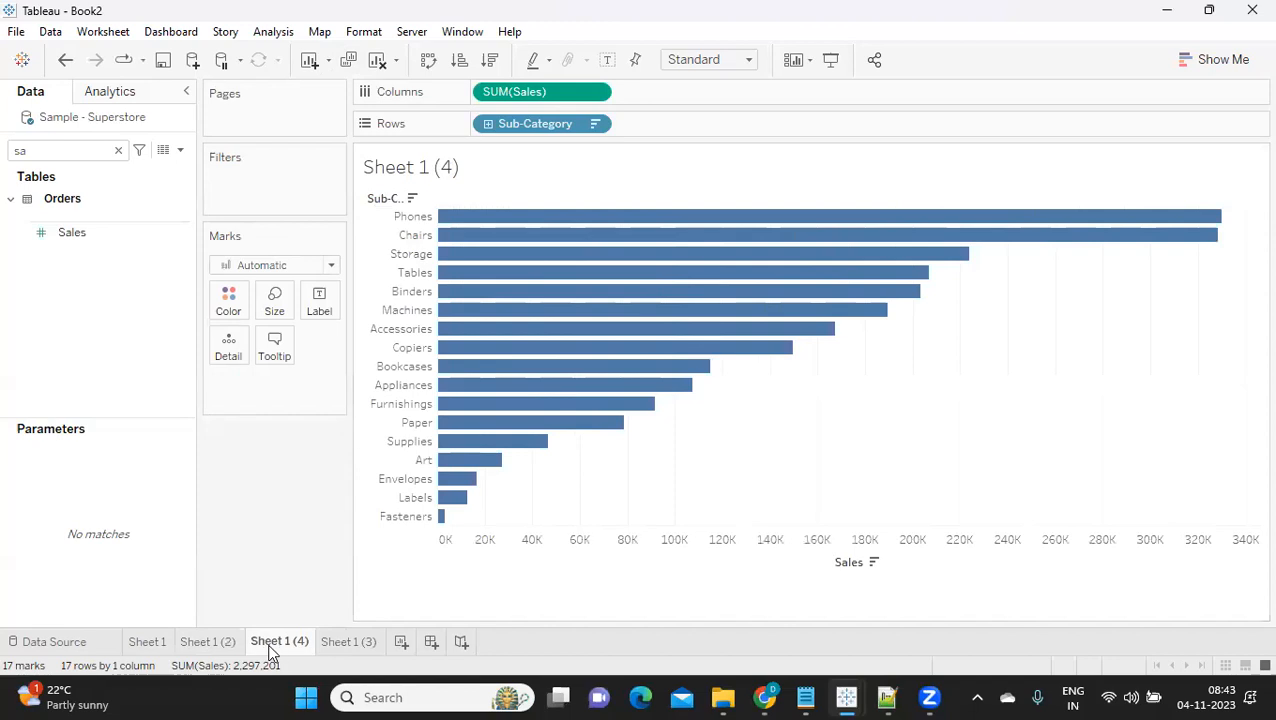
pyautogui.moveTo(272, 656)
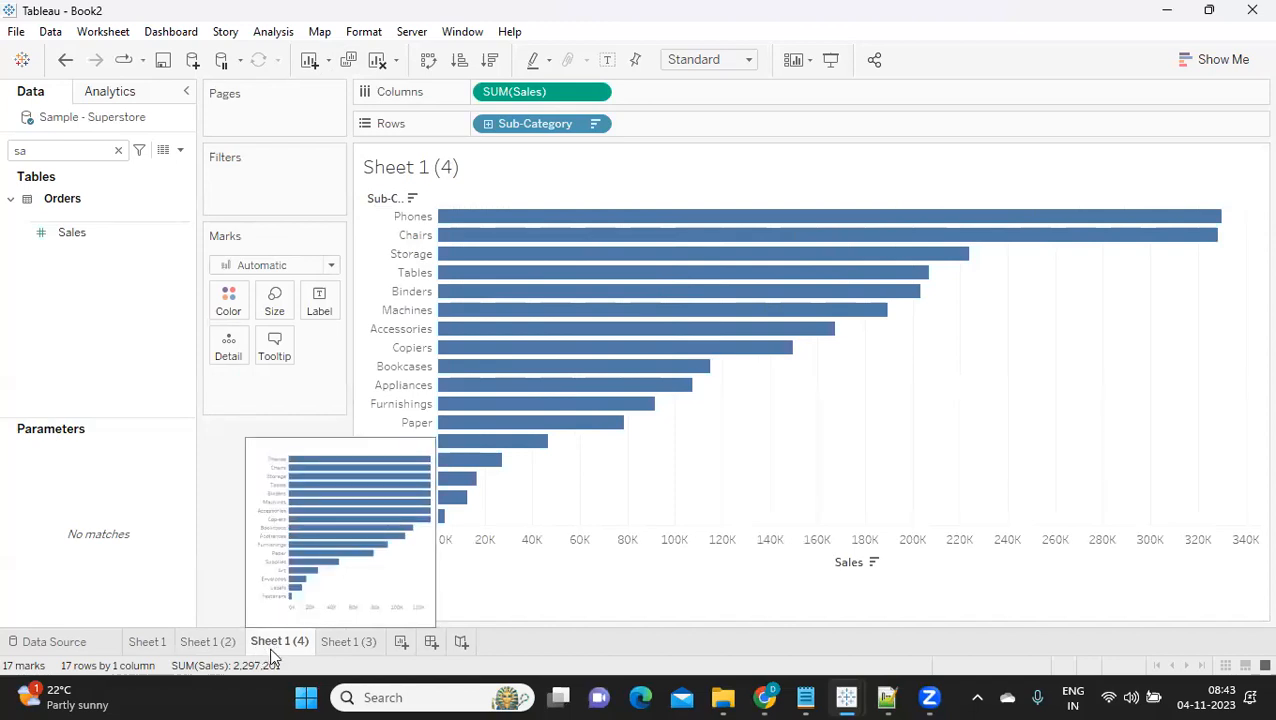
pyautogui.click(364, 77)
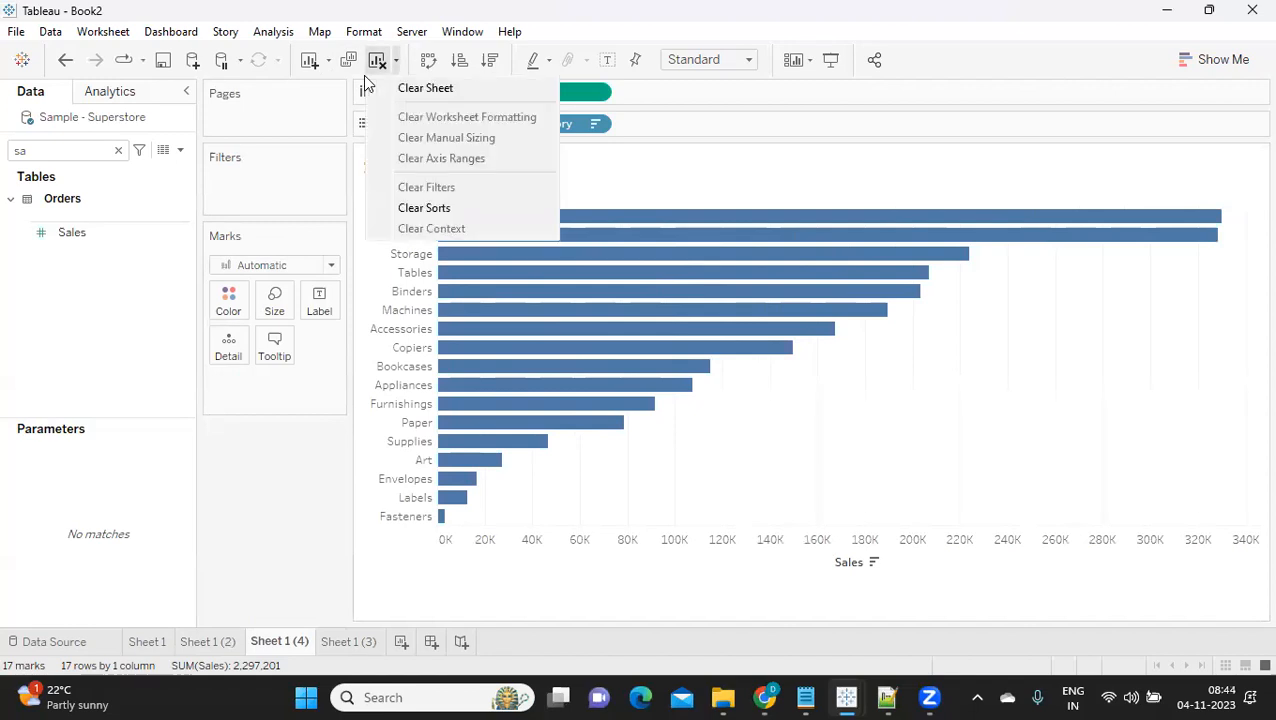
pyautogui.click(277, 466)
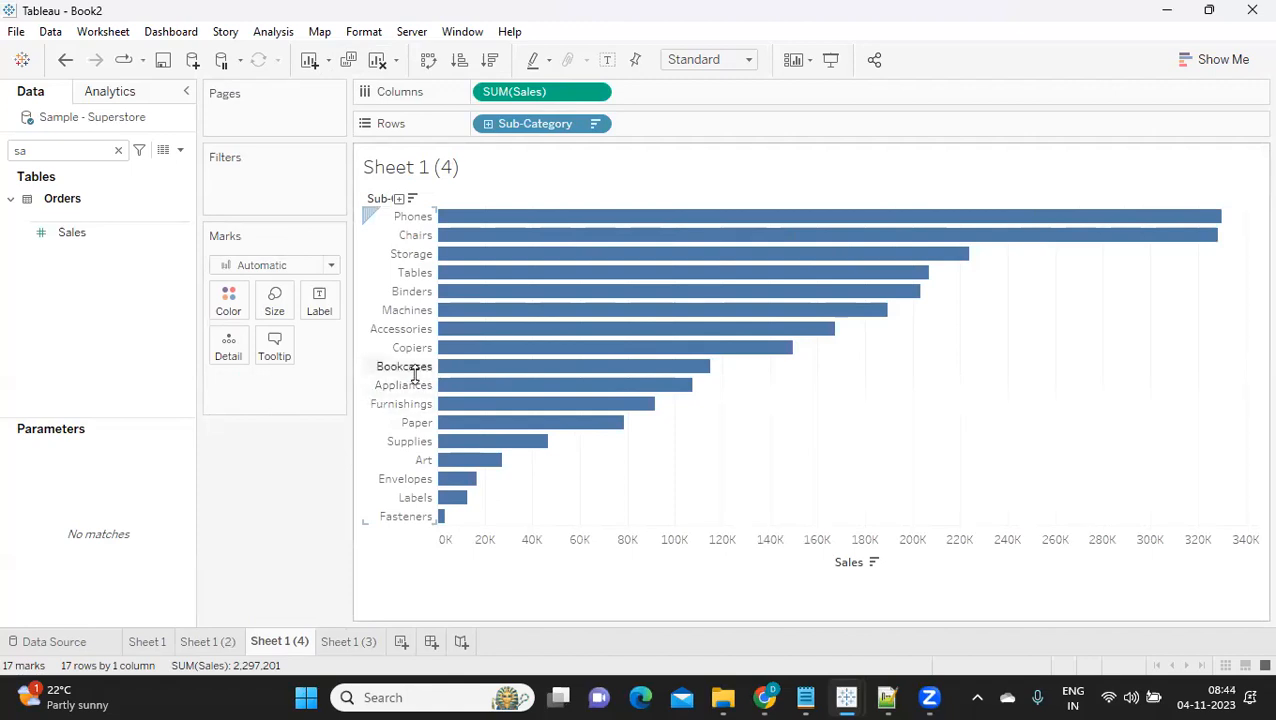
# - Add four blank worksheets to the workbook, viewing the options for creating a worksheet, dashboard or story
pyautogui.click(401, 643)
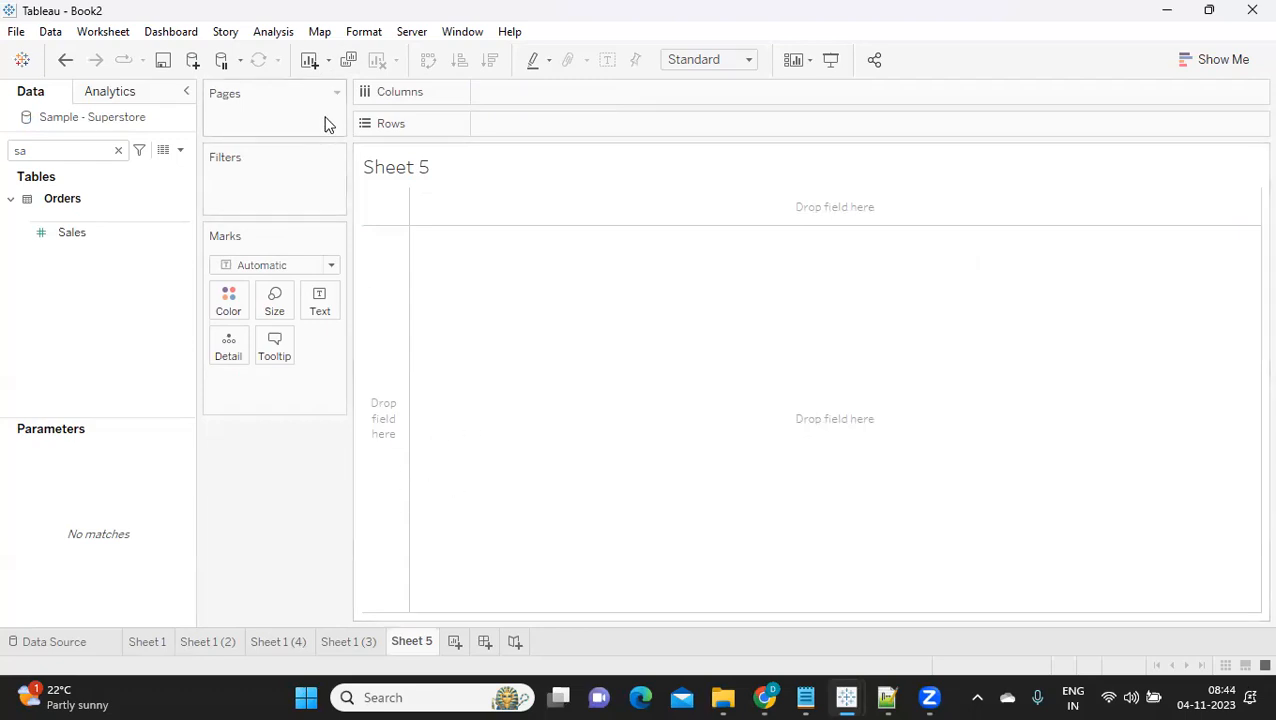
pyautogui.click(330, 62)
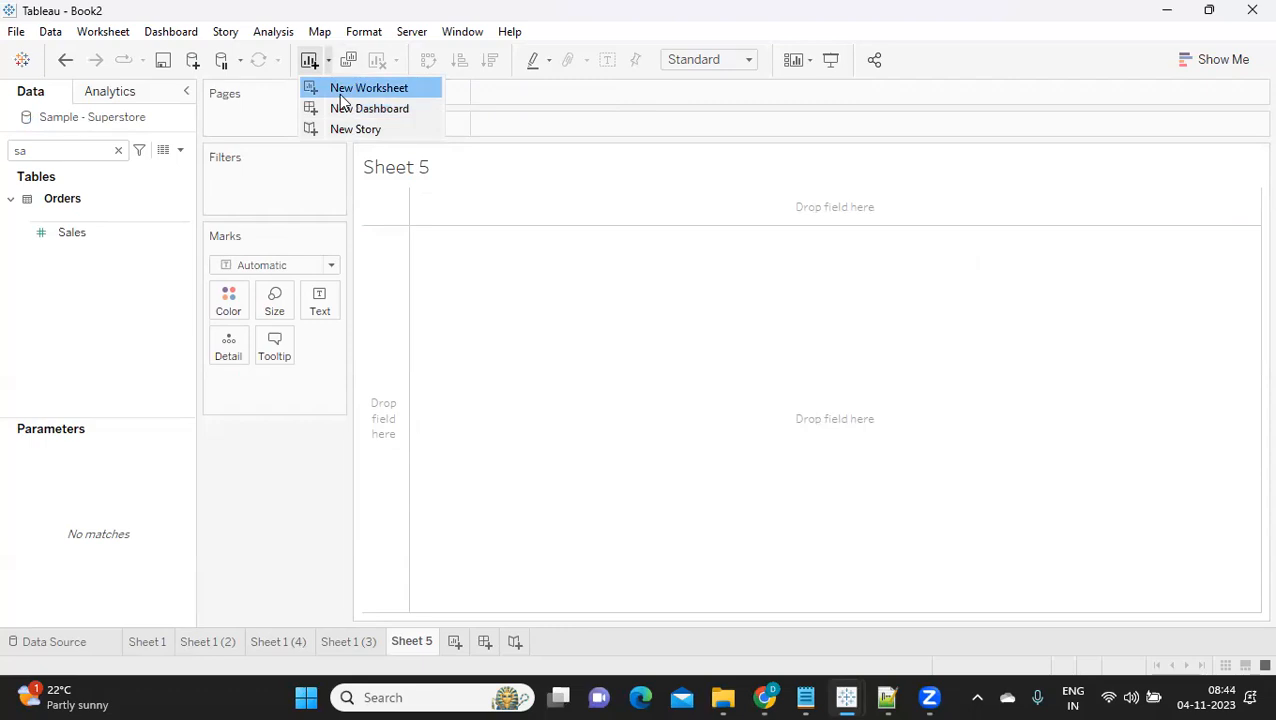
pyautogui.click(341, 90)
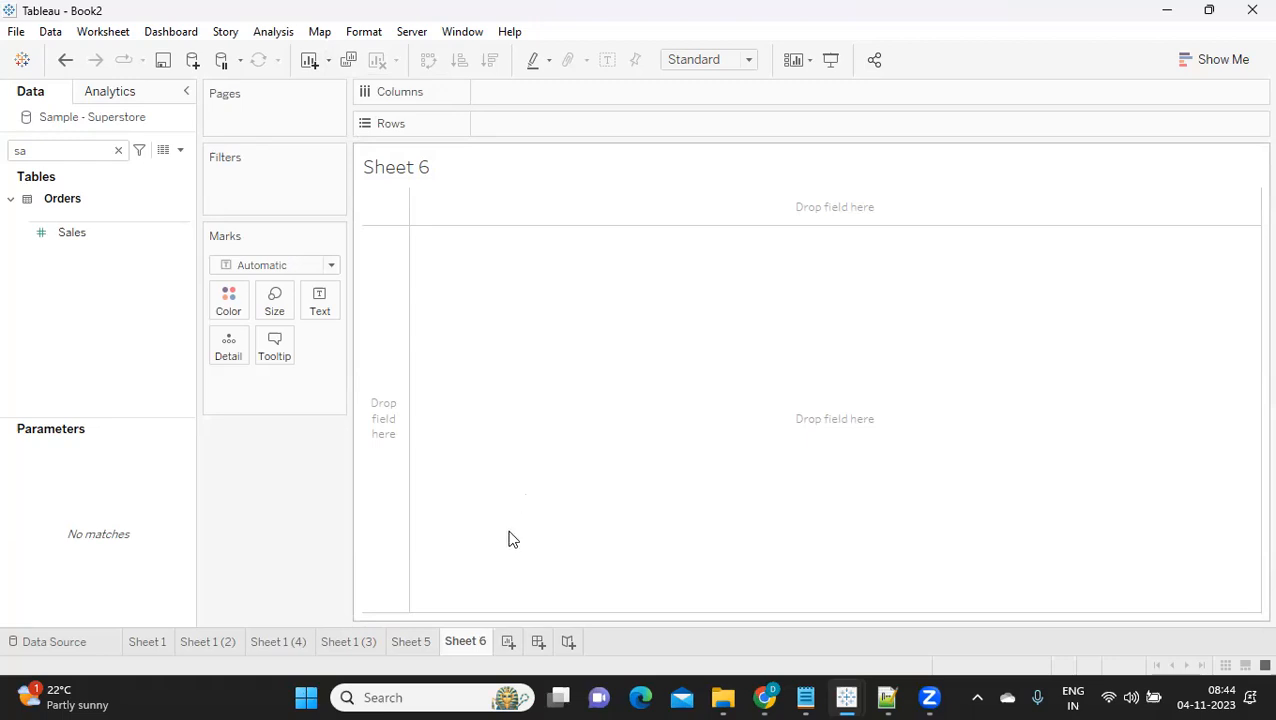
pyautogui.click(318, 74)
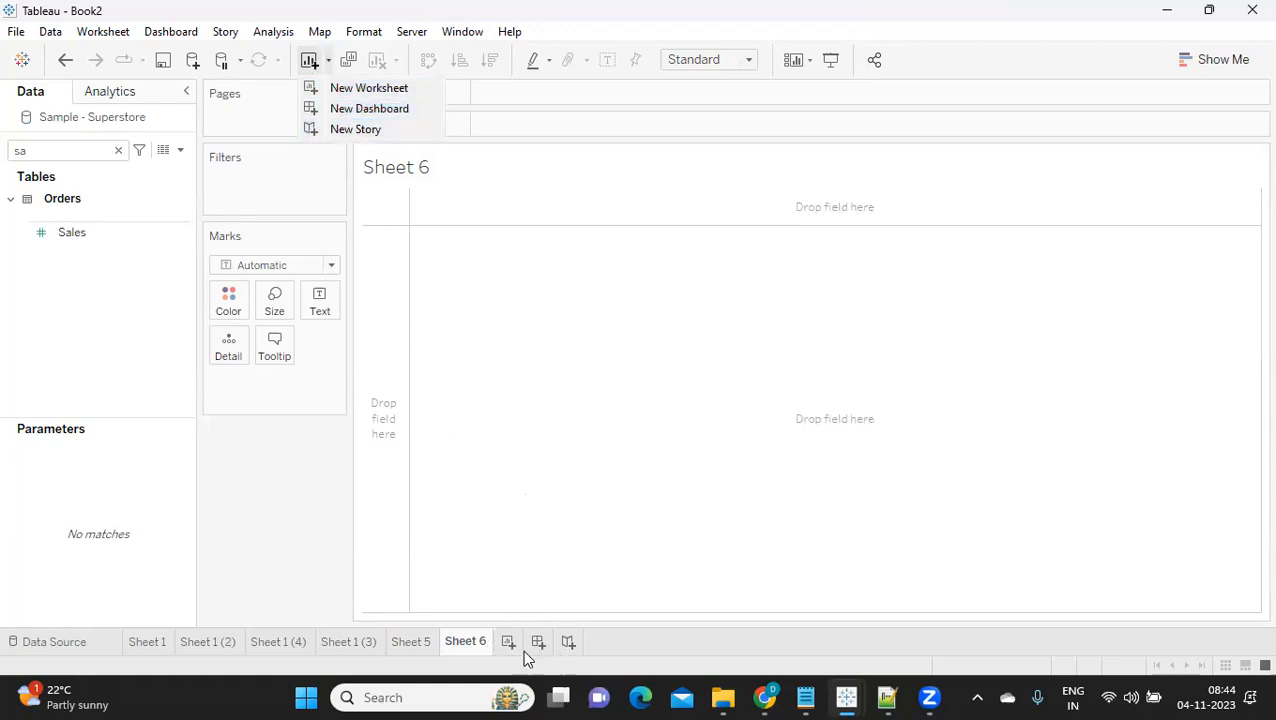
pyautogui.click(601, 648)
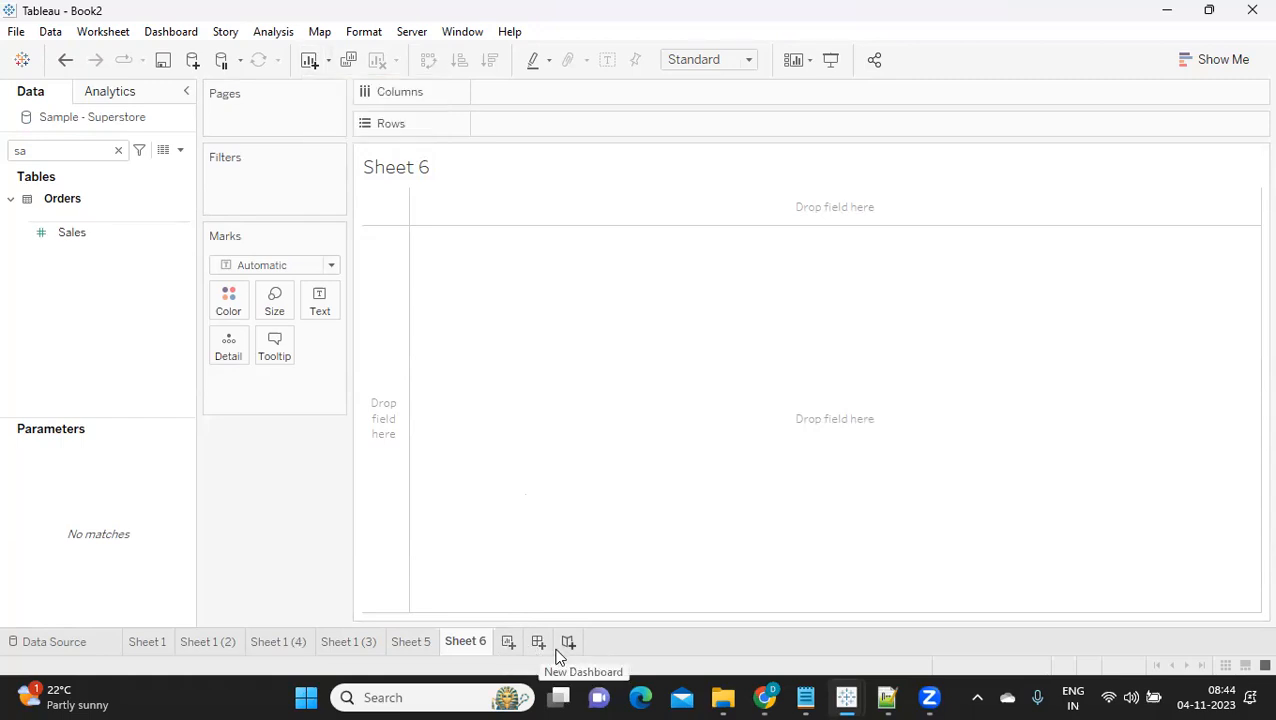
pyautogui.click(504, 641)
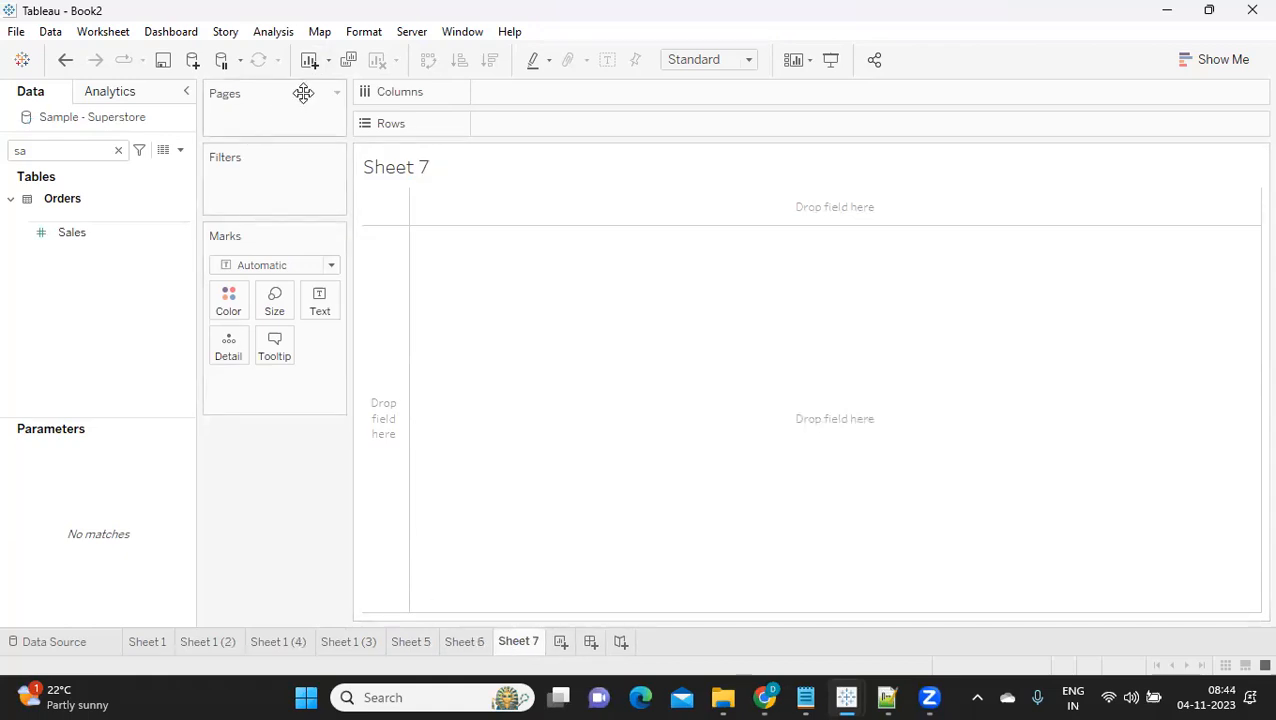
pyautogui.click(308, 62)
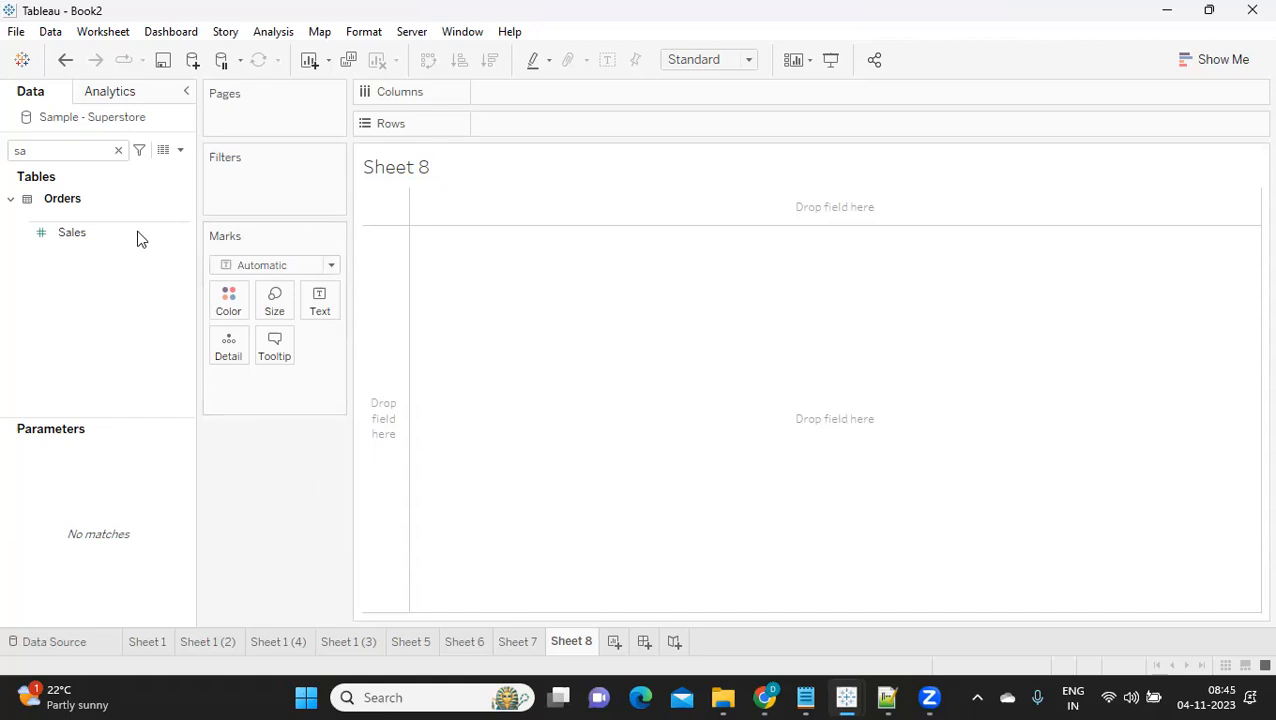
# - Clear the "sa" search from the data pane to list all the fields
pyautogui.click(118, 152)
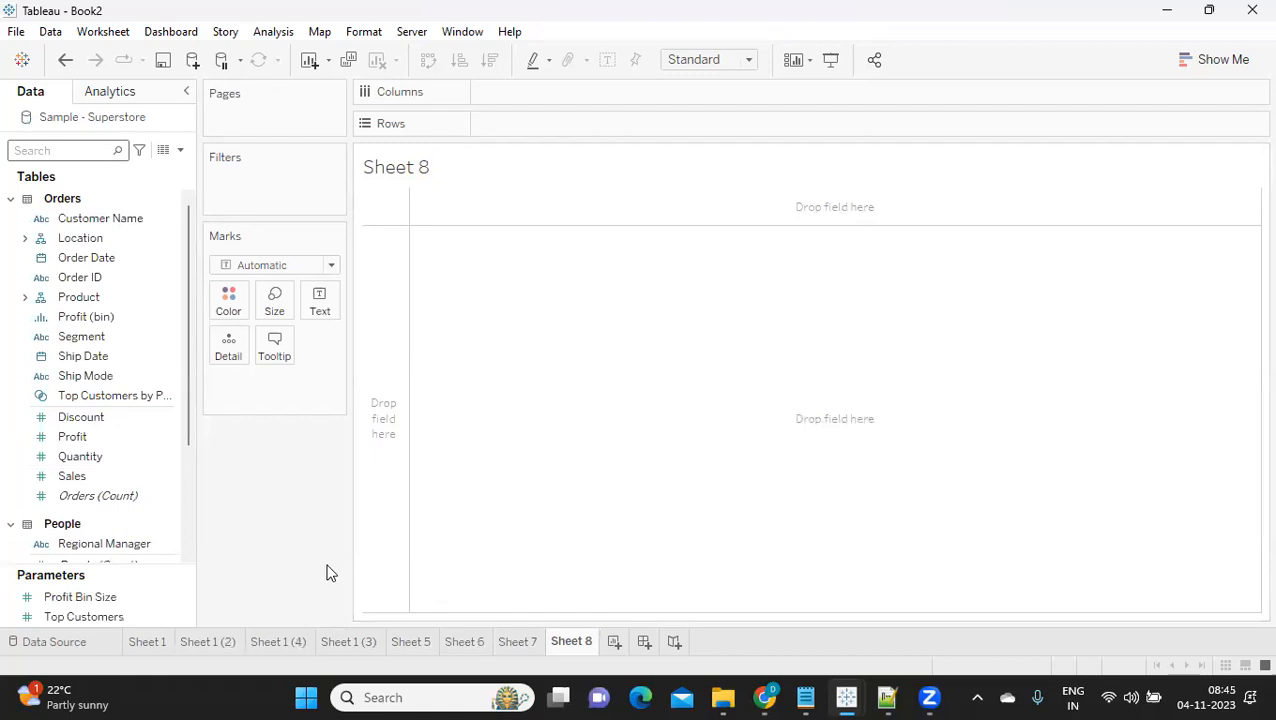
pyautogui.click(810, 318)
pyautogui.hotkey('ctrl', 'f')
pyautogui.click(1080, 103)
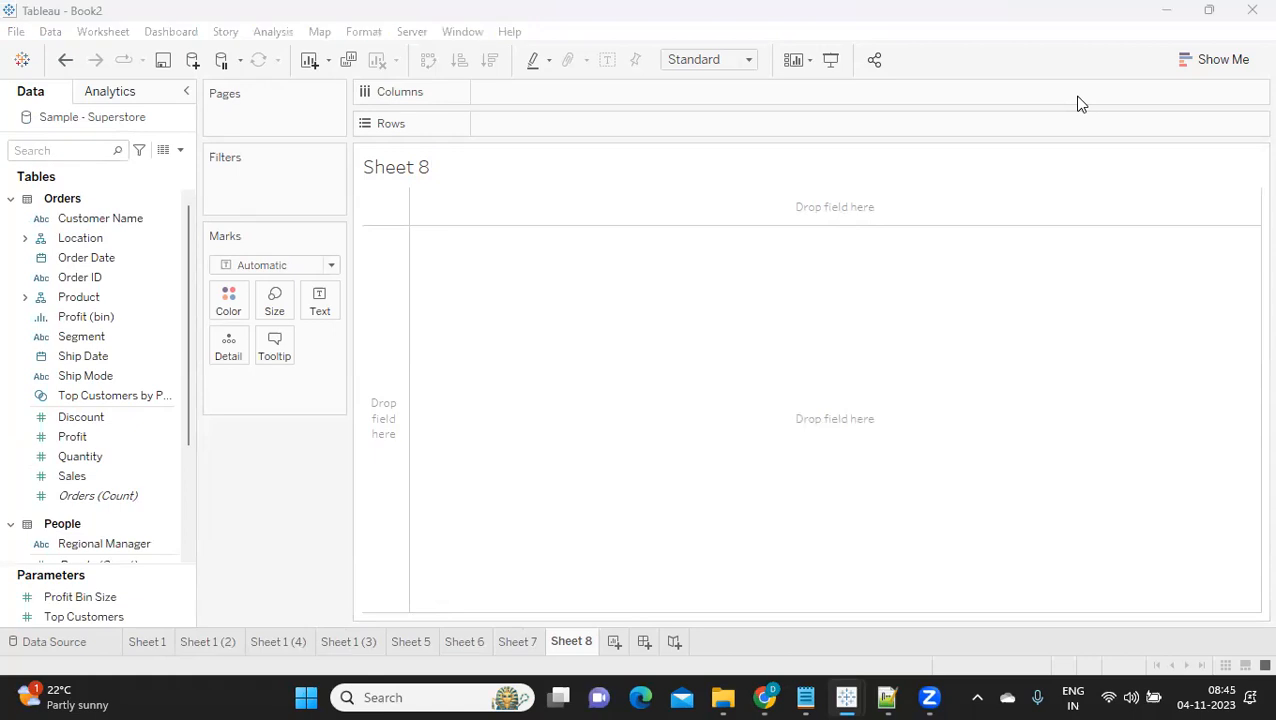
# - Set the view of the bar chart on Sheet 1 to Fit Width
pyautogui.click(150, 641)
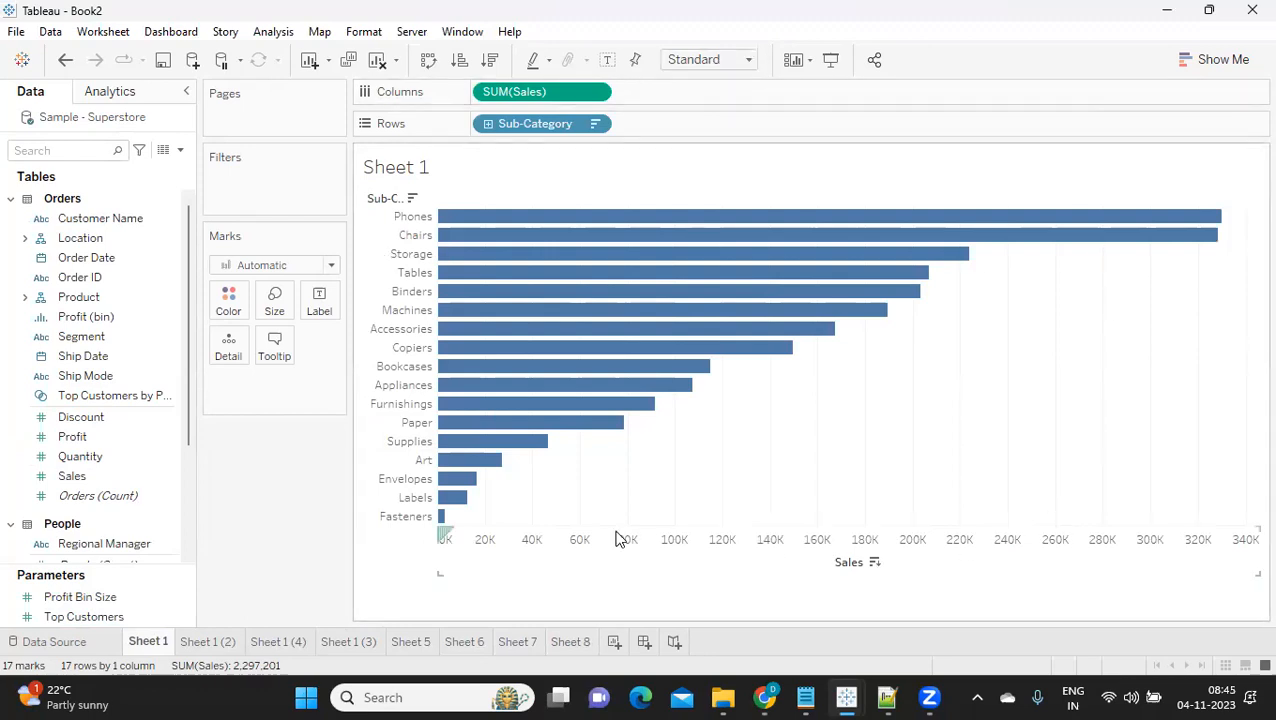
pyautogui.moveTo(623, 343)
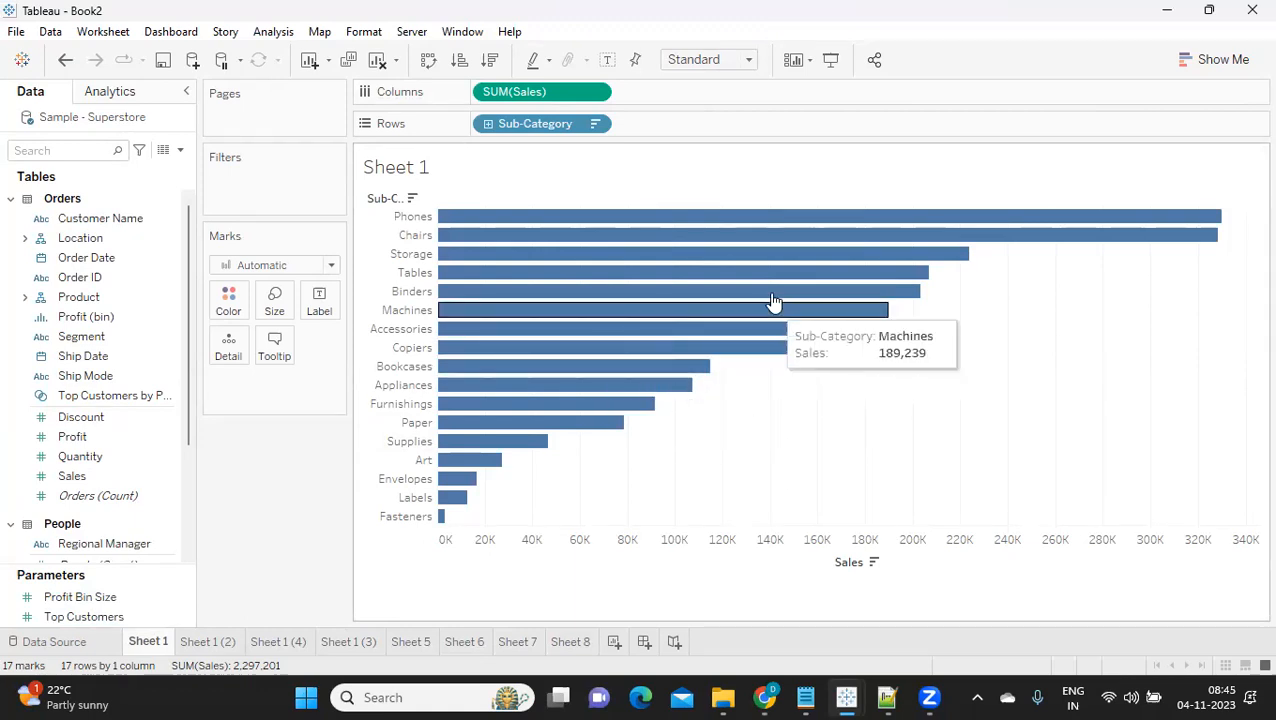
pyautogui.click(745, 60)
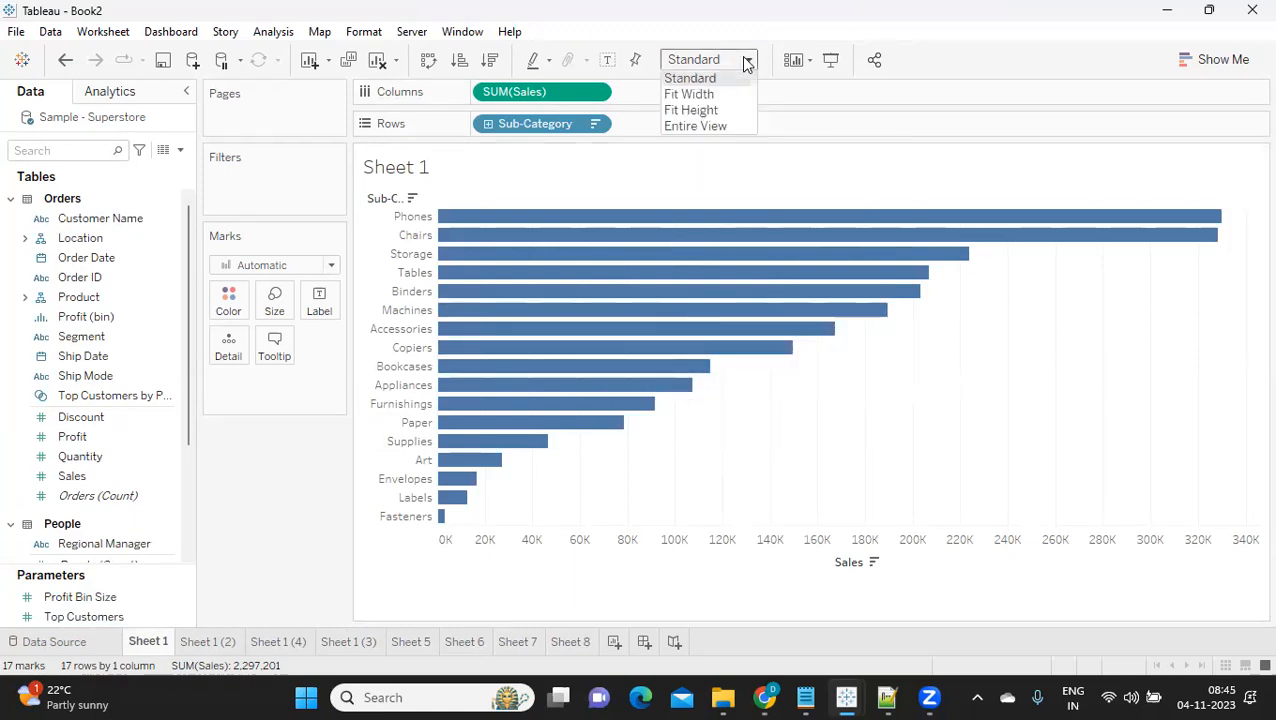
pyautogui.click(689, 94)
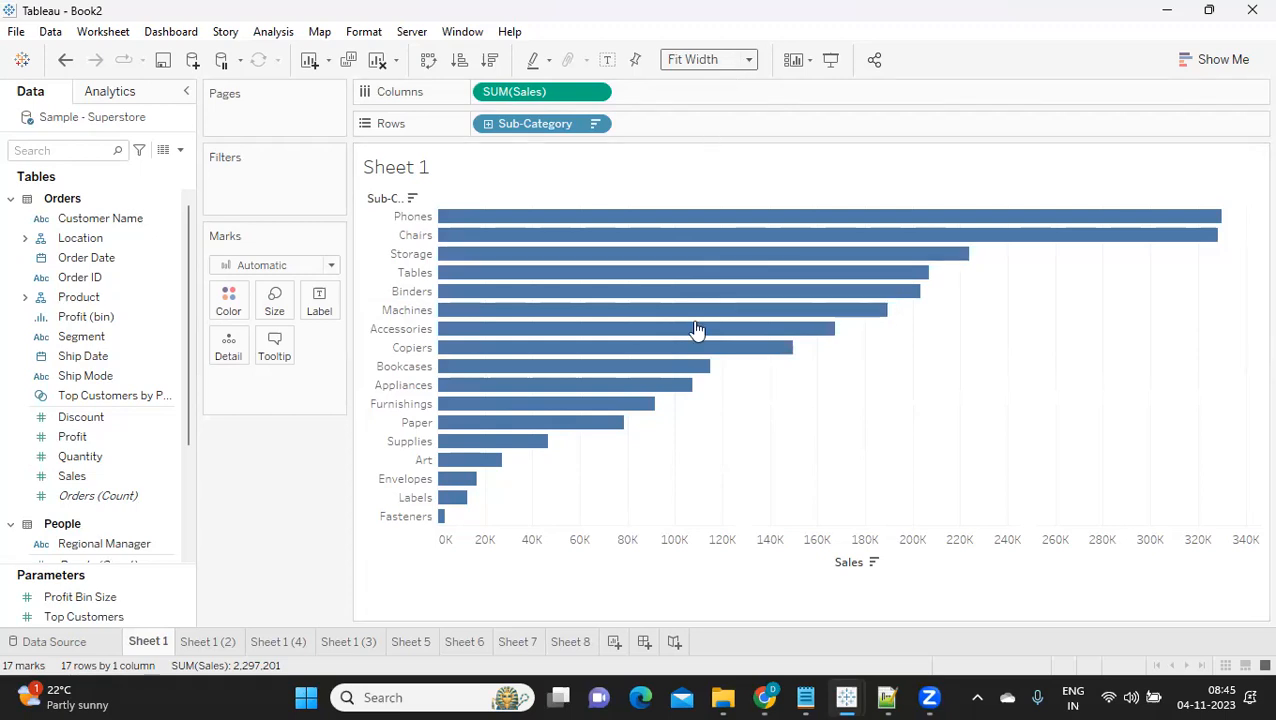
# - Create a new dashboard and place Sheet 1 on it as a floating object, checking it against the original worksheet
pyautogui.click(644, 643)
pyautogui.moveTo(86, 307)
pyautogui.mouseDown()
pyautogui.moveTo(278, 280)
pyautogui.moveTo(134, 290)
pyautogui.mouseUp()
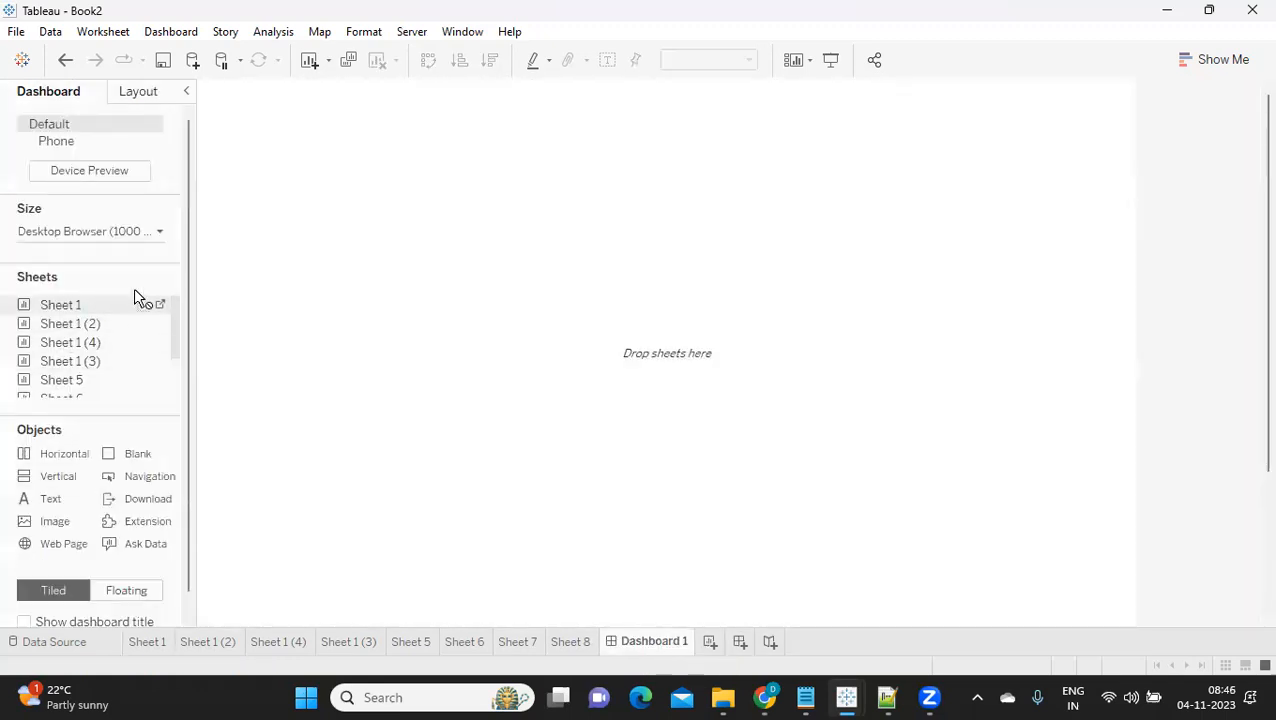
pyautogui.click(122, 592)
pyautogui.moveTo(41, 312)
pyautogui.moveTo(41, 315); pyautogui.dragTo(231, 250)
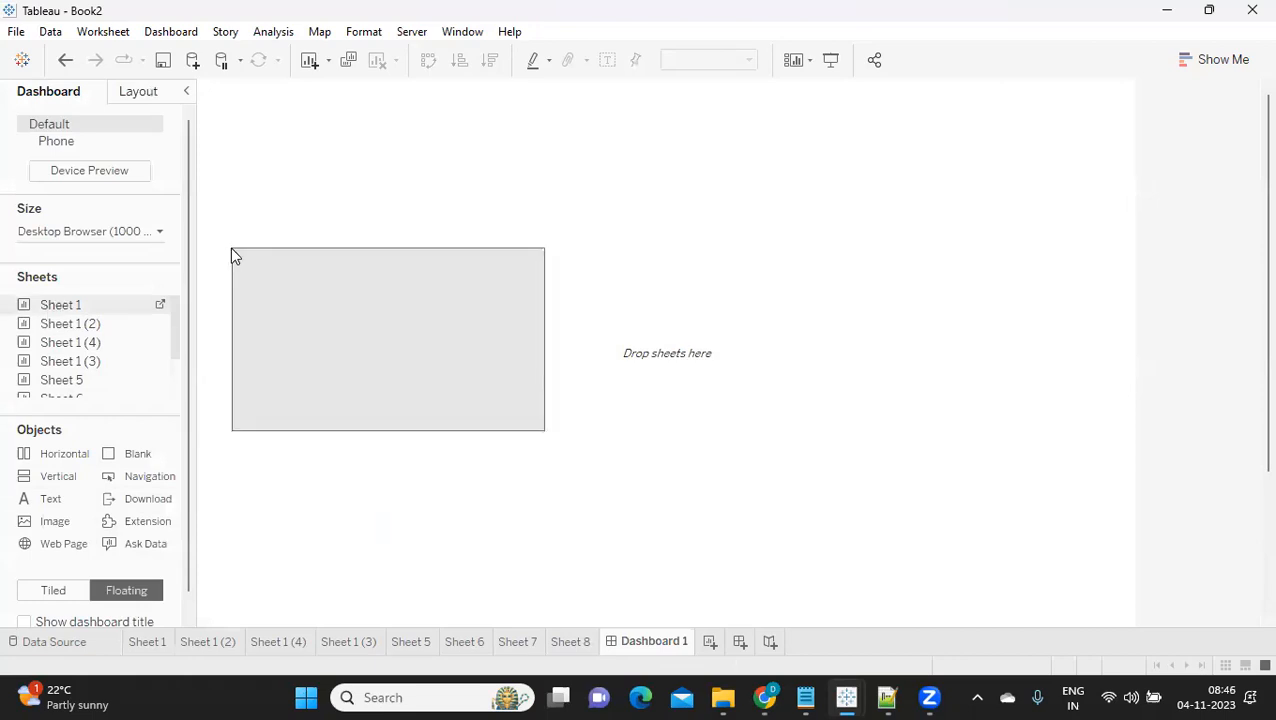
pyautogui.click(149, 640)
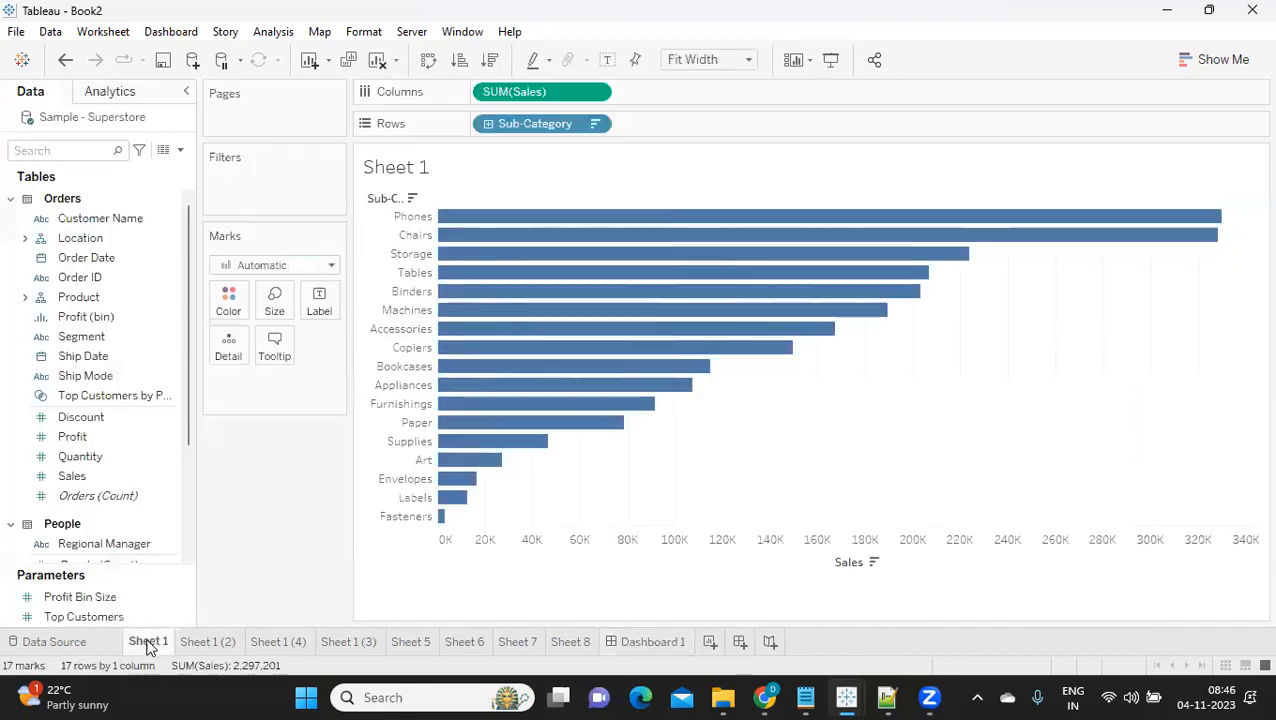
pyautogui.click(625, 645)
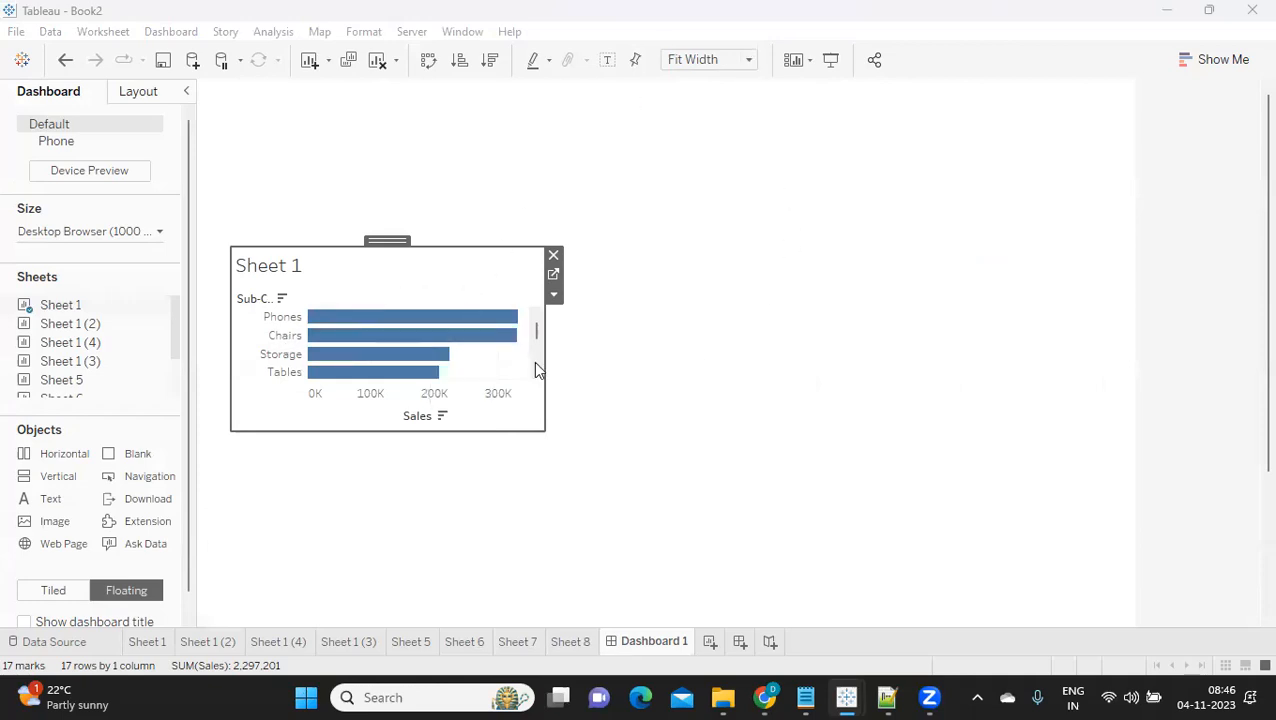
# - Widen the floating Sheet 1 chart across most of the dashboard and set its fit to Fit Height
pyautogui.moveTo(545, 366); pyautogui.dragTo(1061, 360)
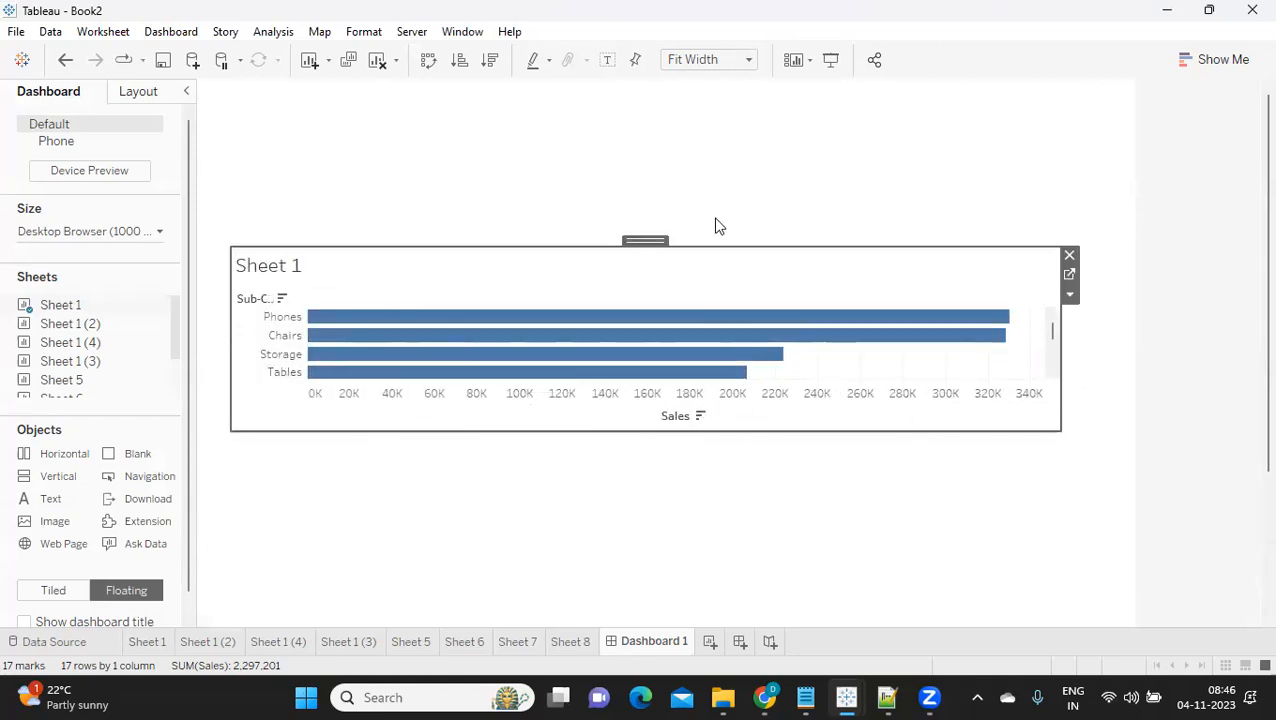
pyautogui.click(752, 62)
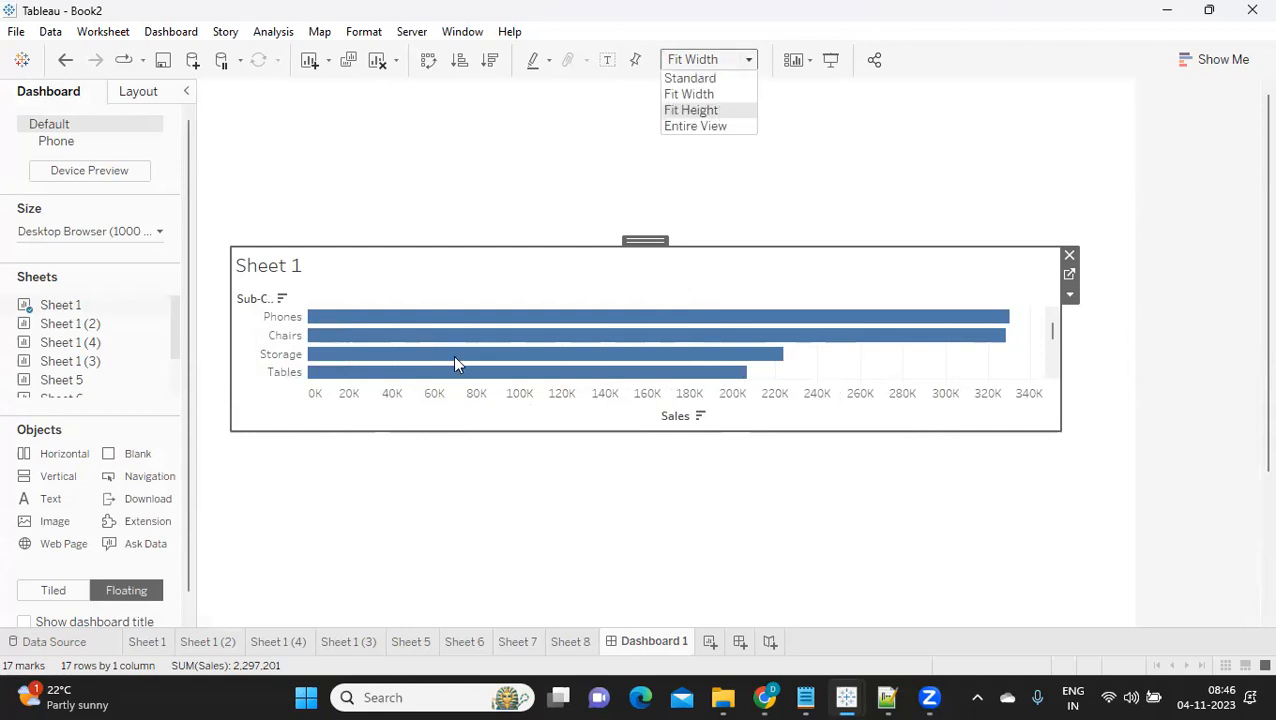
pyautogui.press('Return')
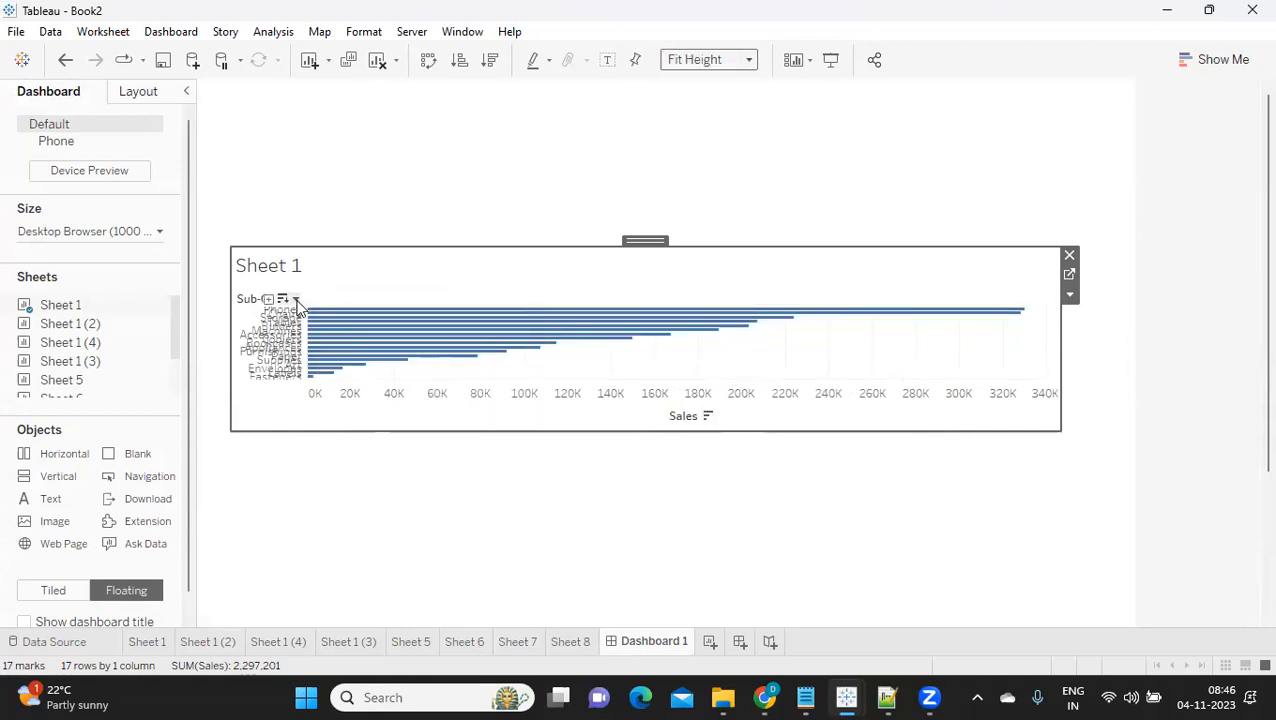
# - Hide the title of the floating Sheet 1 chart on the dashboard
pyautogui.rightClick(277, 270)
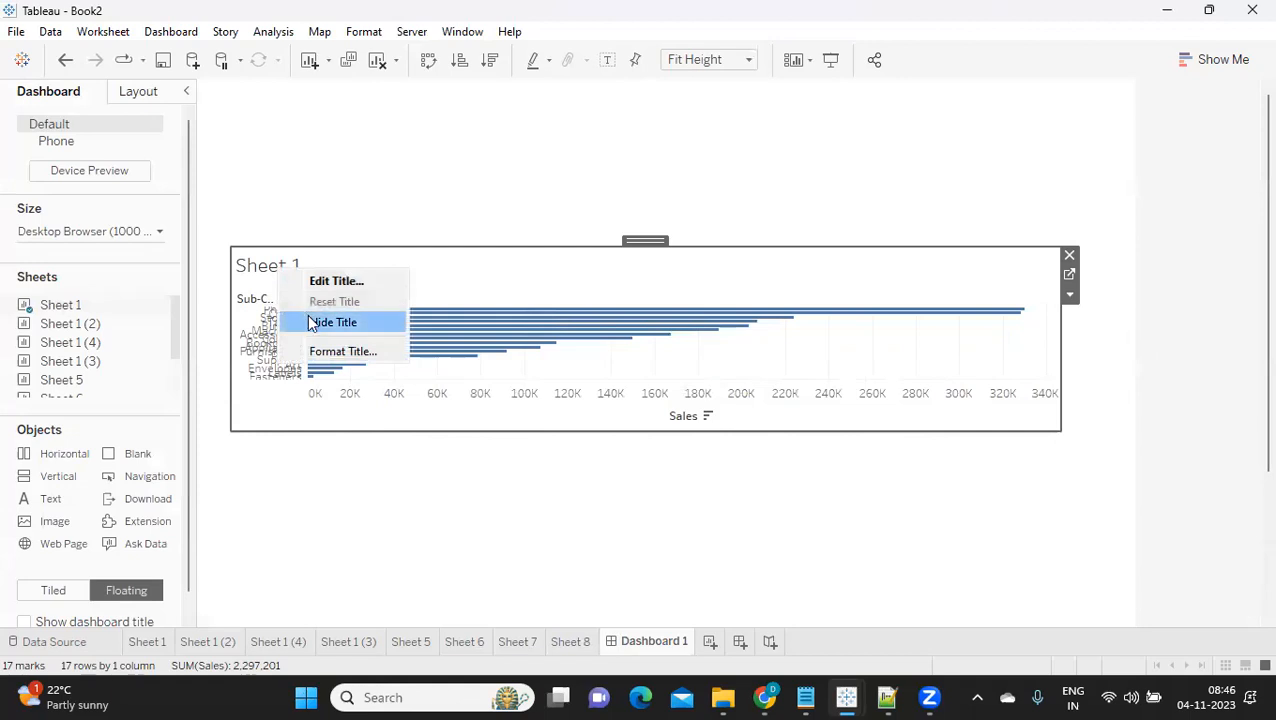
pyautogui.click(305, 318)
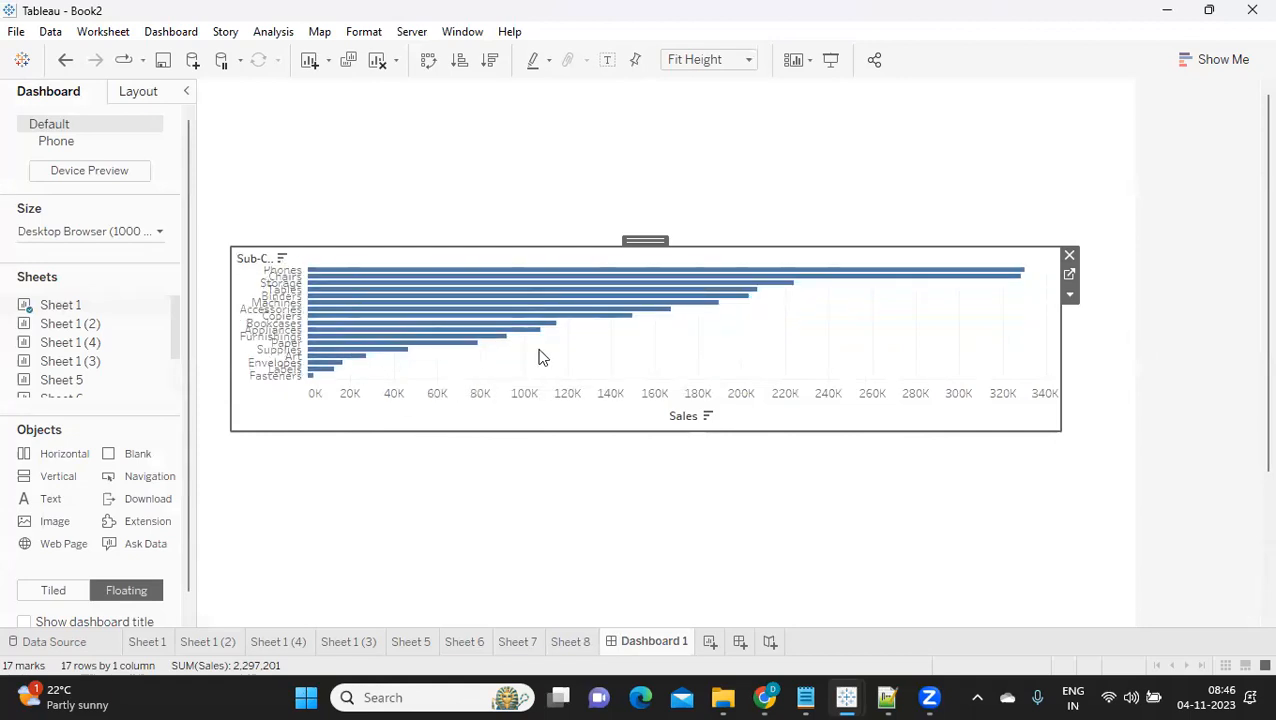
pyautogui.moveTo(511, 346)
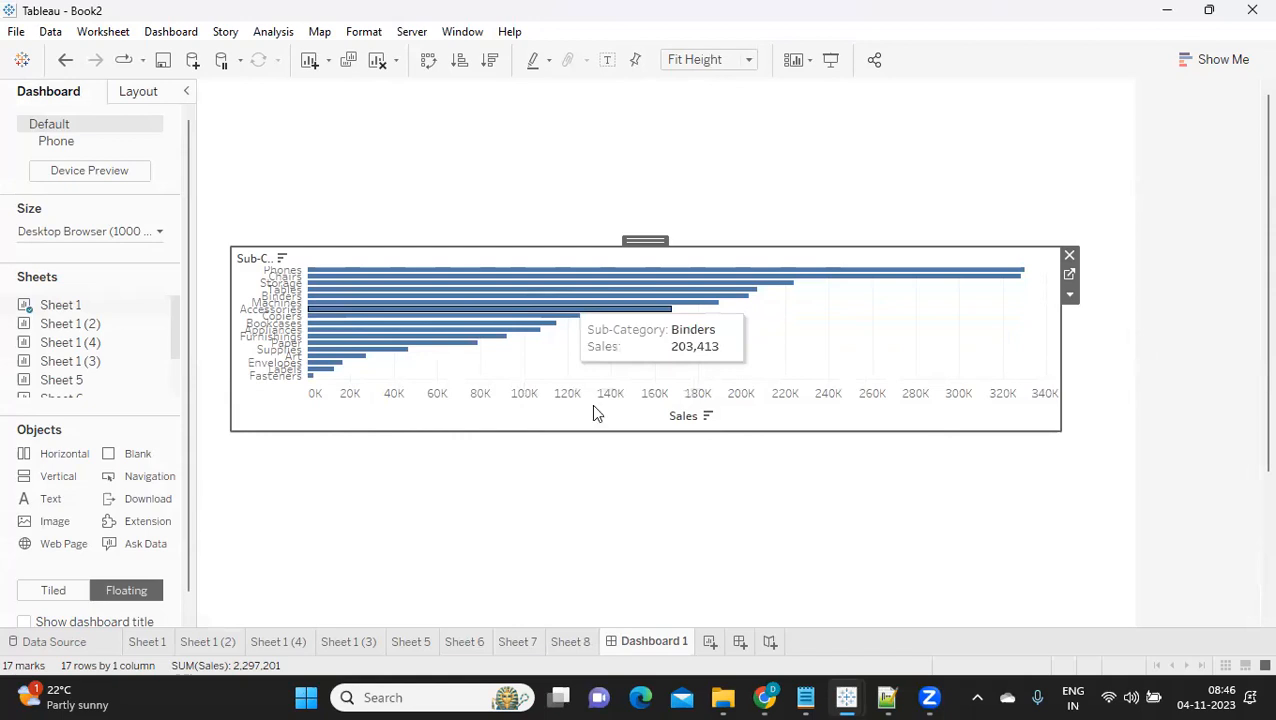
# - Set the fit of the floating Sheet 1 chart to Entire View, and remove the chart from the dashboard
pyautogui.click(709, 59)
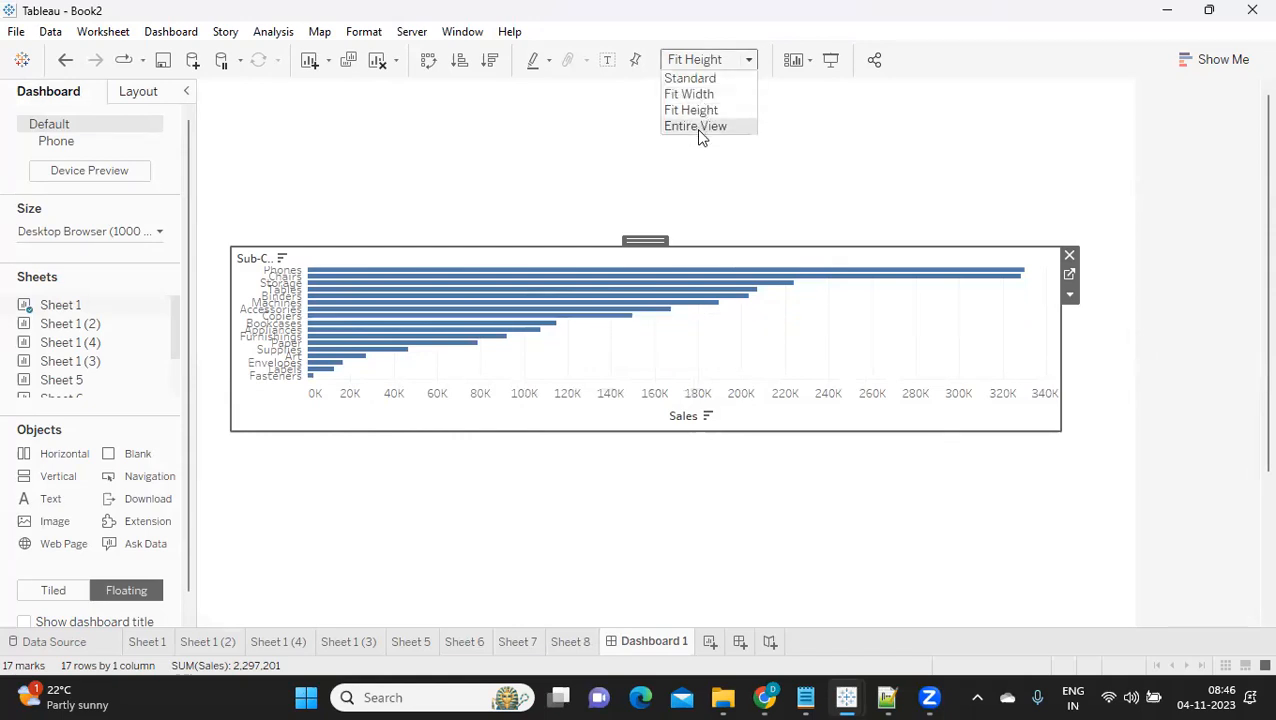
pyautogui.click(698, 128)
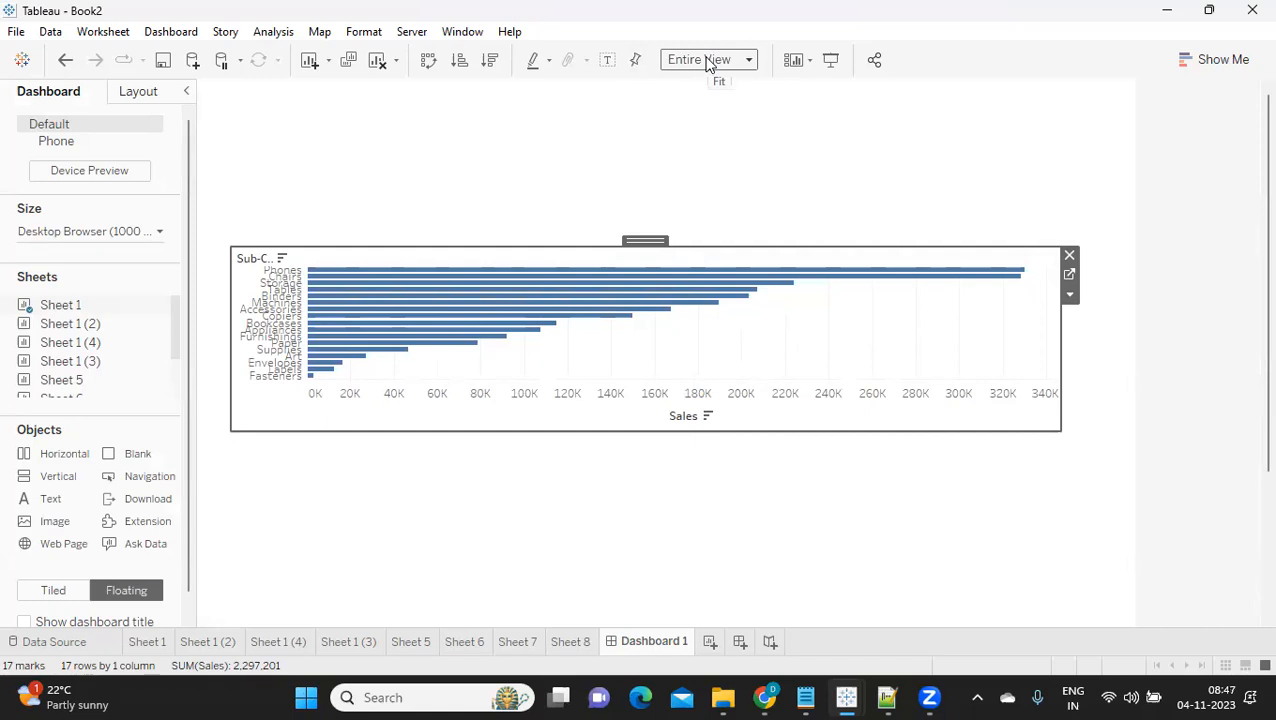
pyautogui.click(1069, 255)
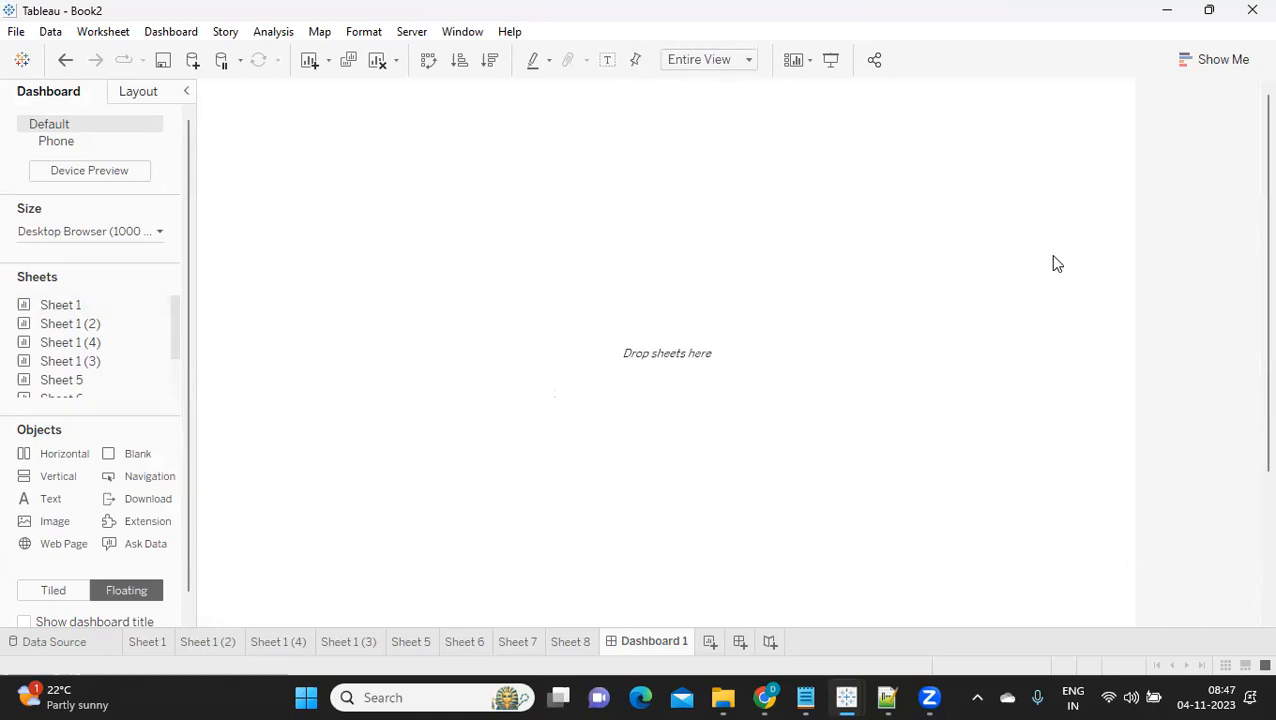
# - Show the mark labels on the Sheet 1 (2) bar chart, and hide them again
pyautogui.click(211, 643)
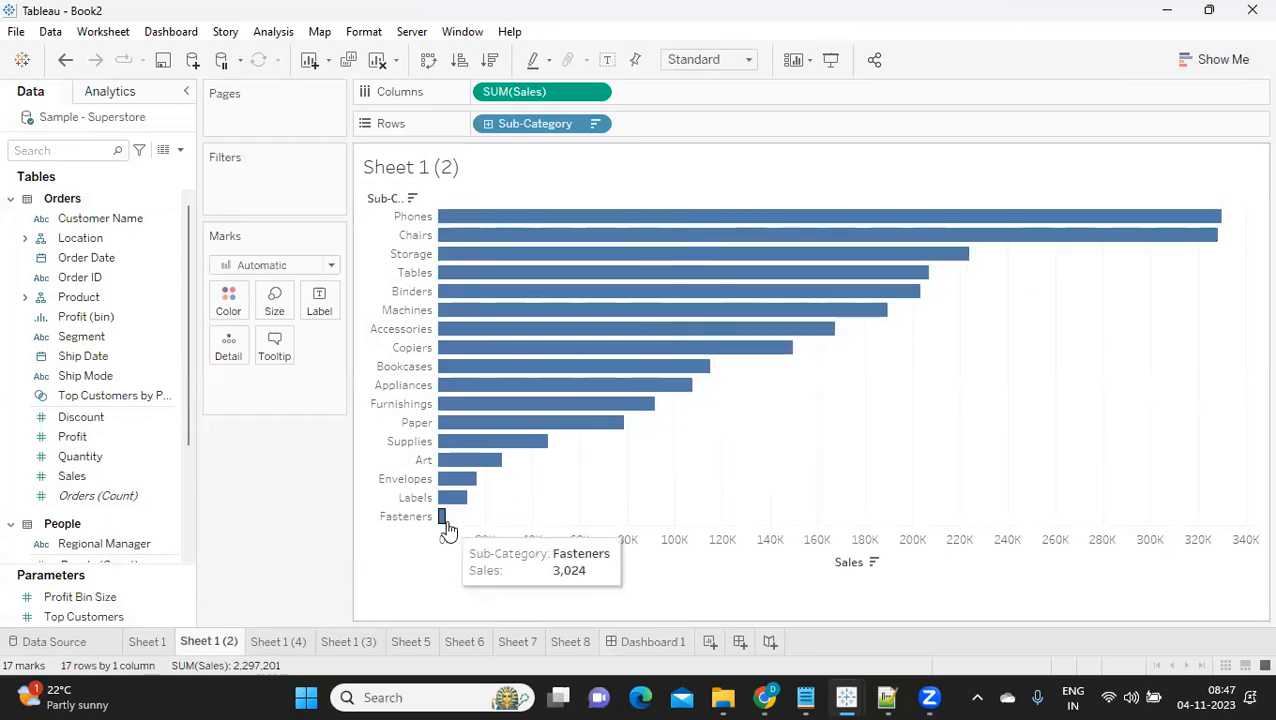
pyautogui.moveTo(520, 273)
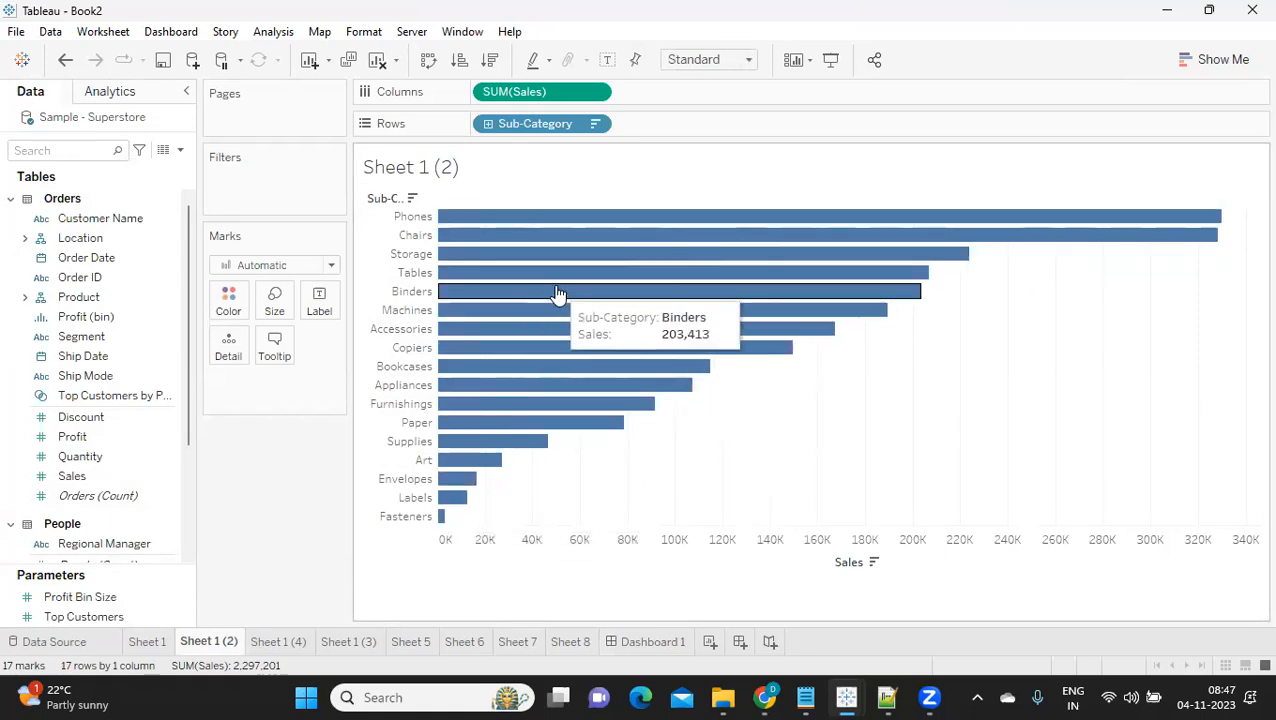
pyautogui.click(606, 60)
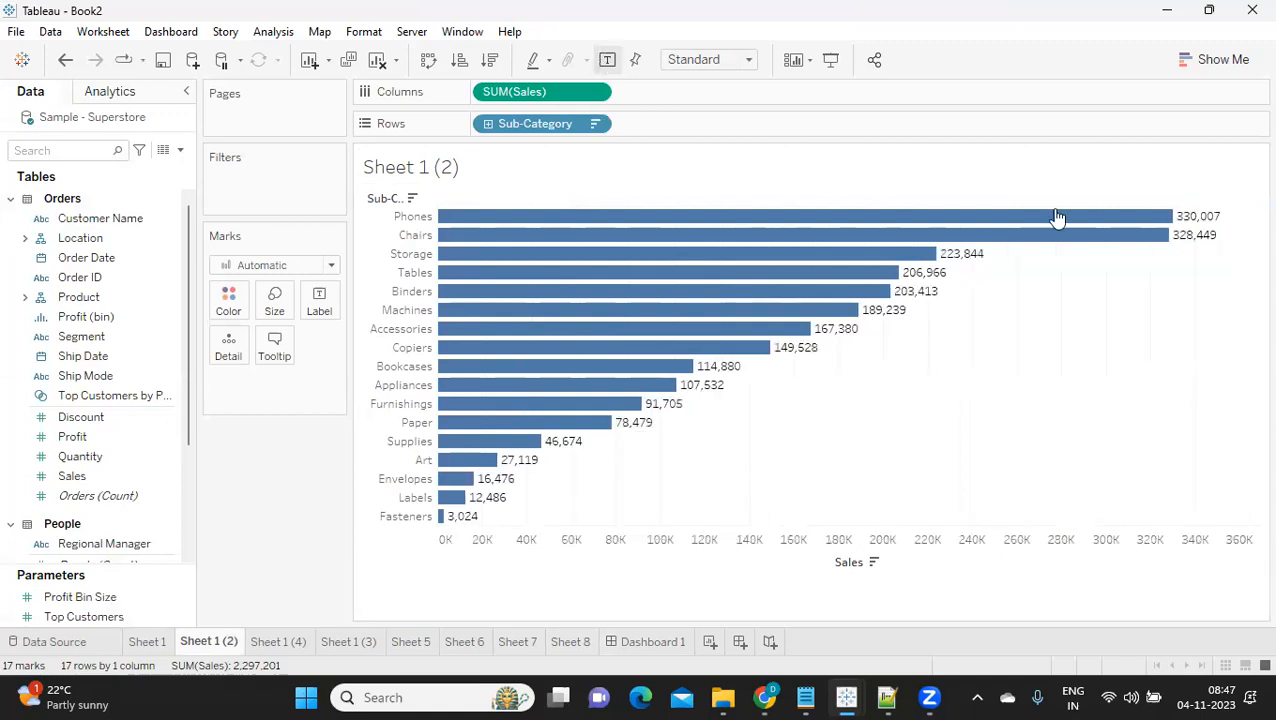
pyautogui.moveTo(1188, 221)
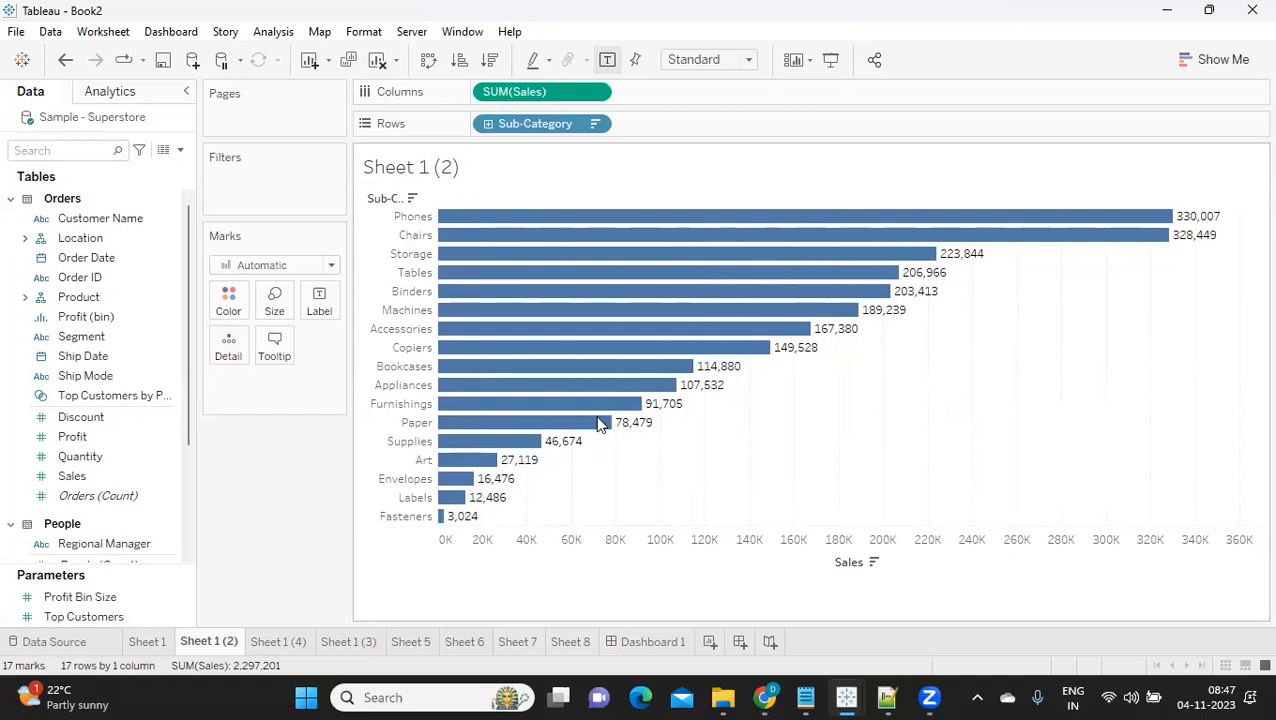
pyautogui.click(605, 62)
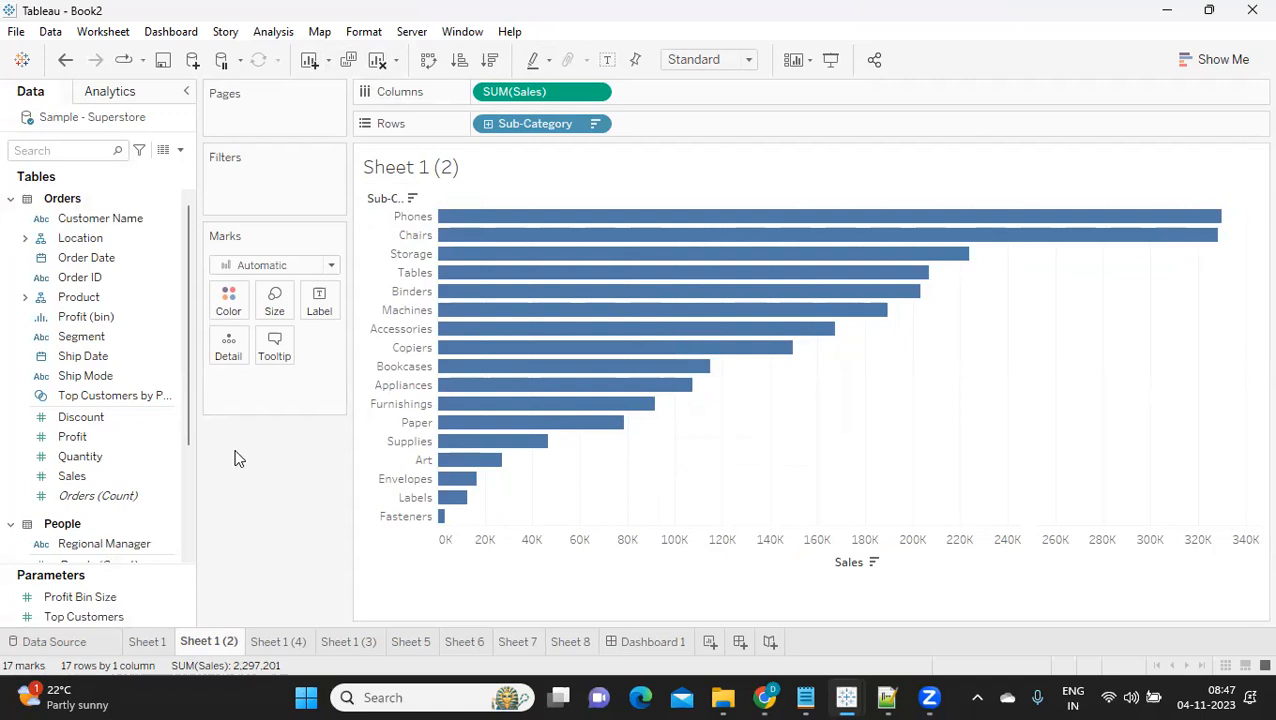
# - Replace the chart title of Sheet 1 (2) with "MyFirstWorksheet"
pyautogui.click(118, 34)
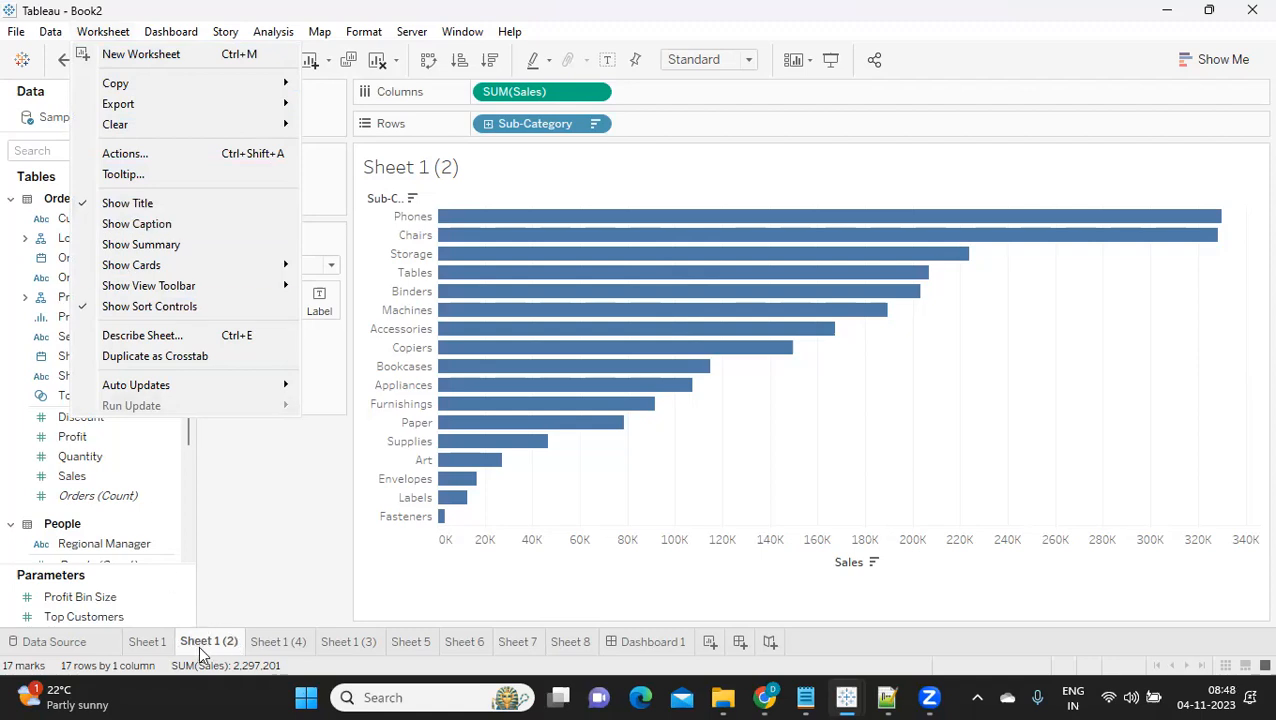
pyautogui.doubleClick(400, 192)
pyautogui.moveTo(698, 352); pyautogui.dragTo(530, 354)
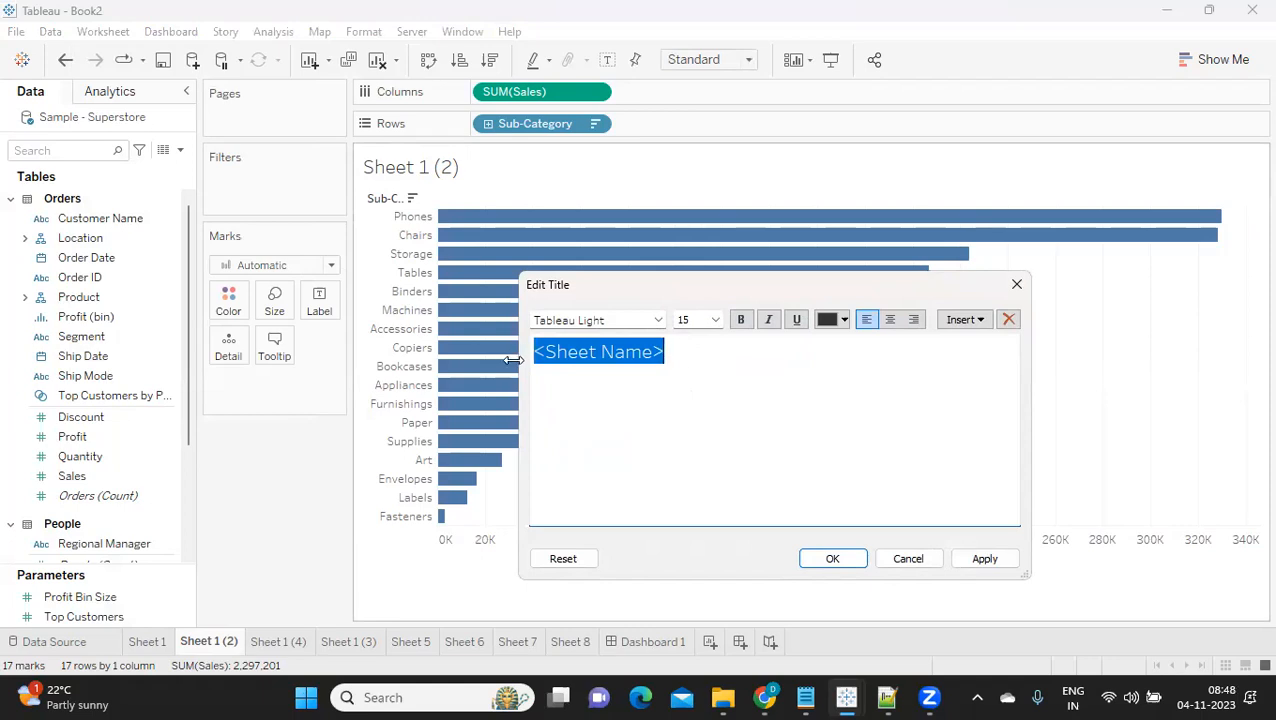
pyautogui.write('My')
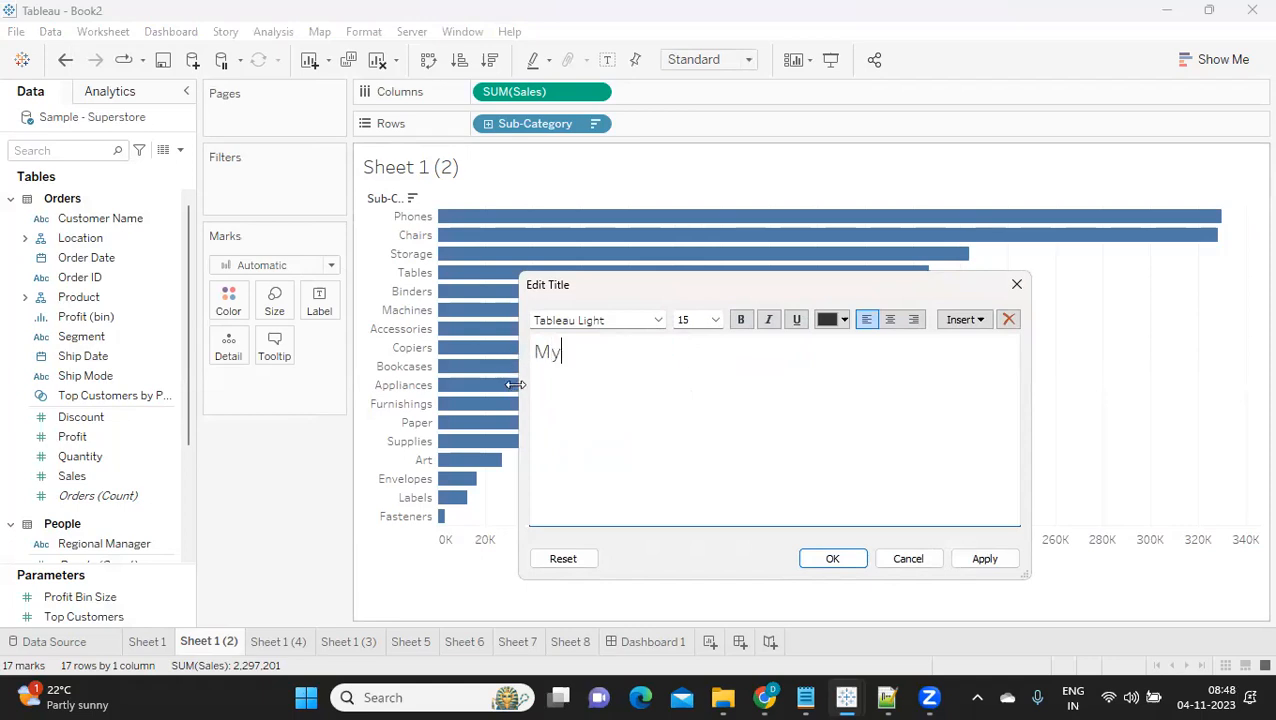
pyautogui.write('FirstWork')
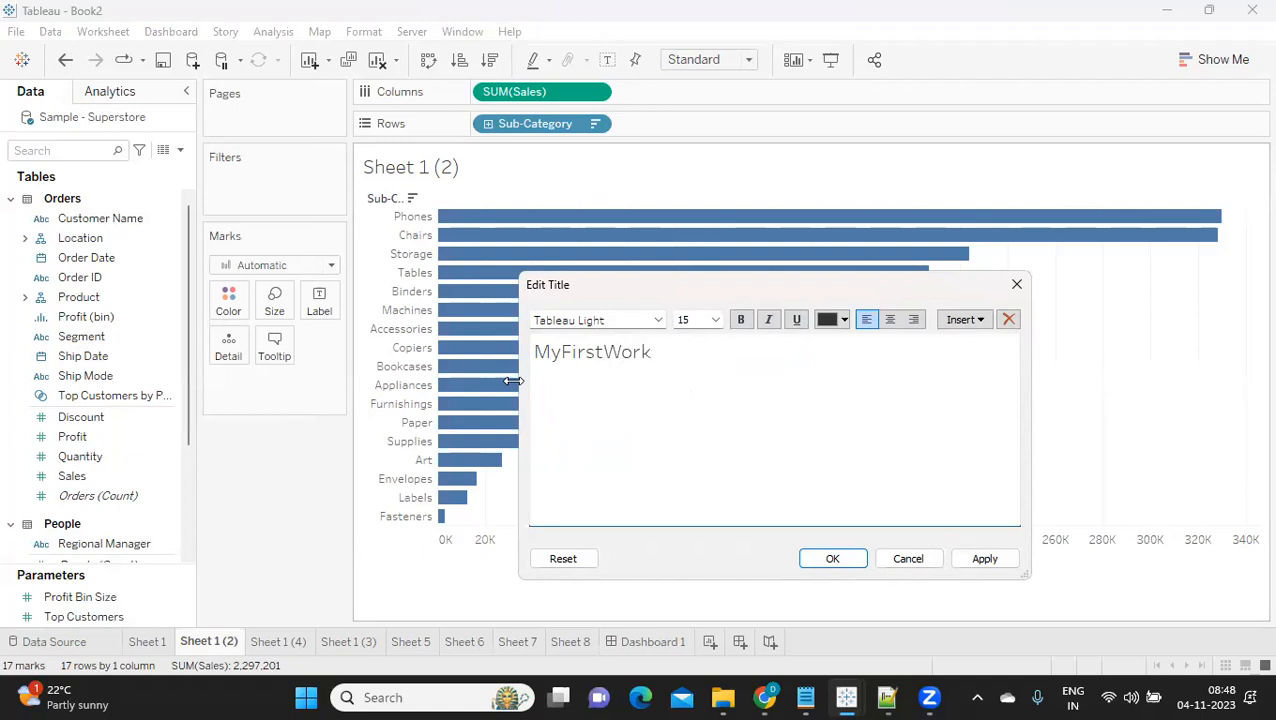
pyautogui.write('sheet')
pyautogui.click(980, 559)
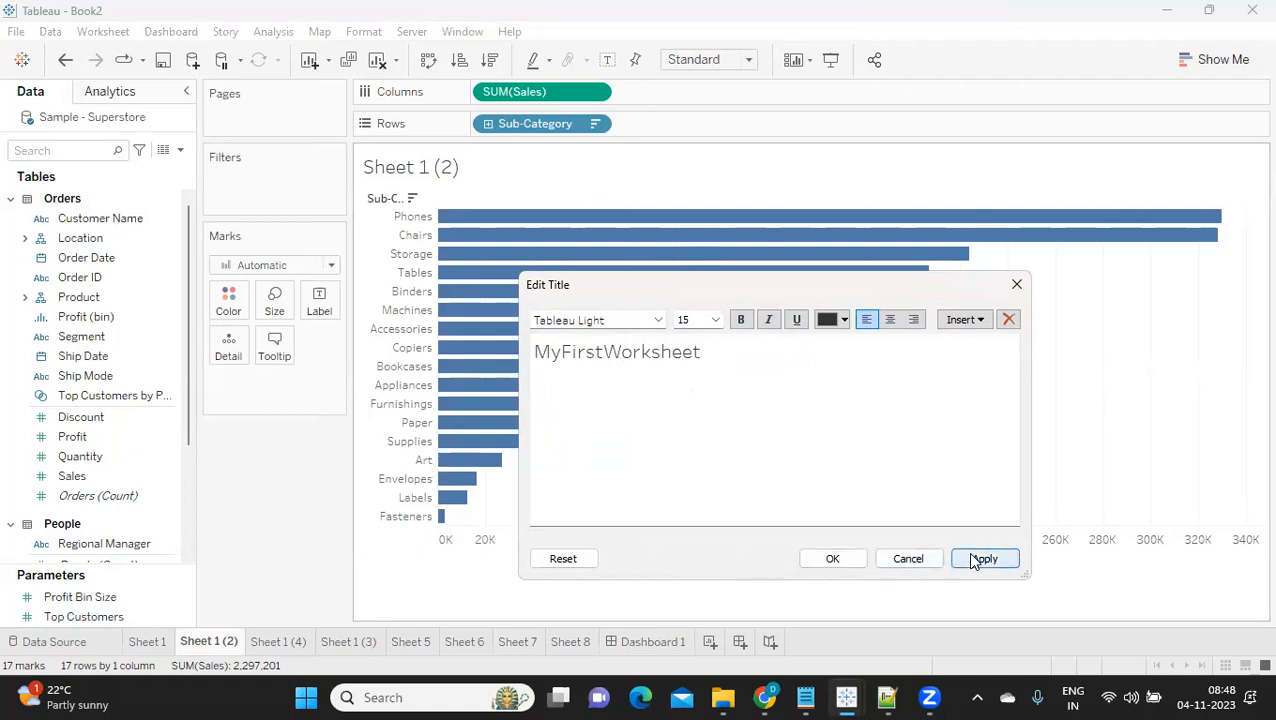
pyautogui.click(842, 557)
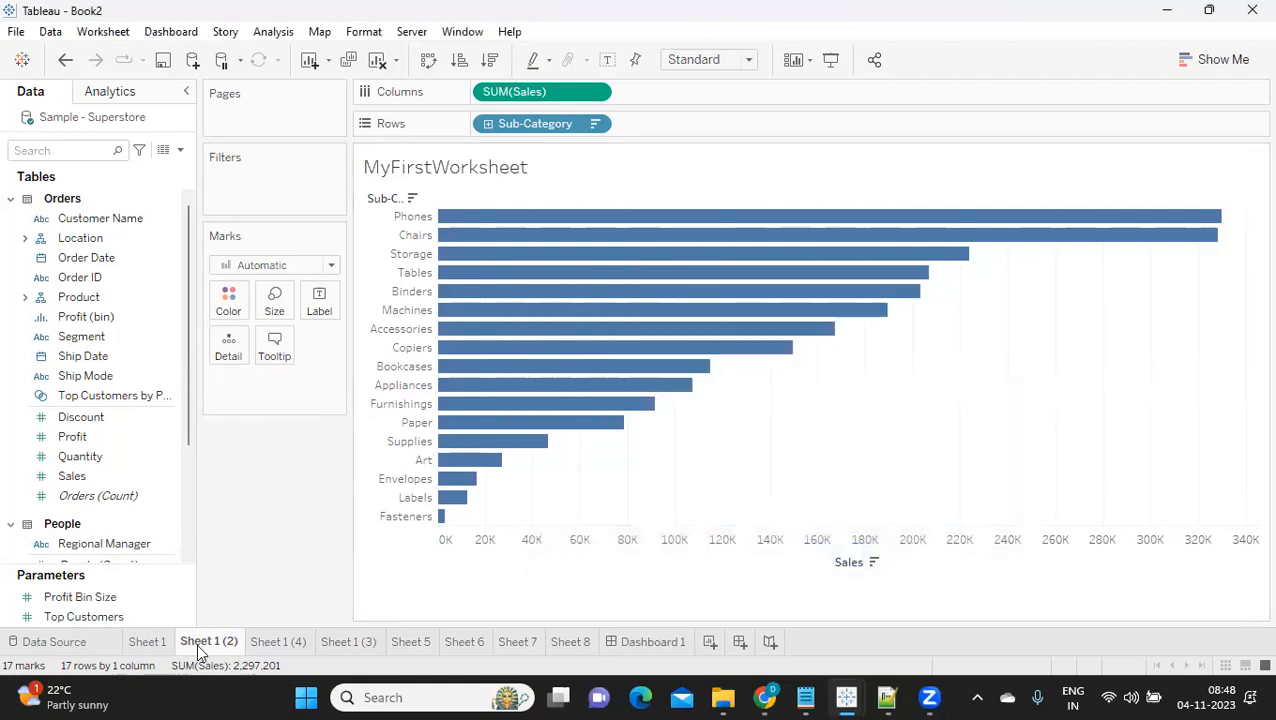
# - Rename the worksheet Sheet 1 (2) as "Firstworksheet"
pyautogui.moveTo(196, 643)
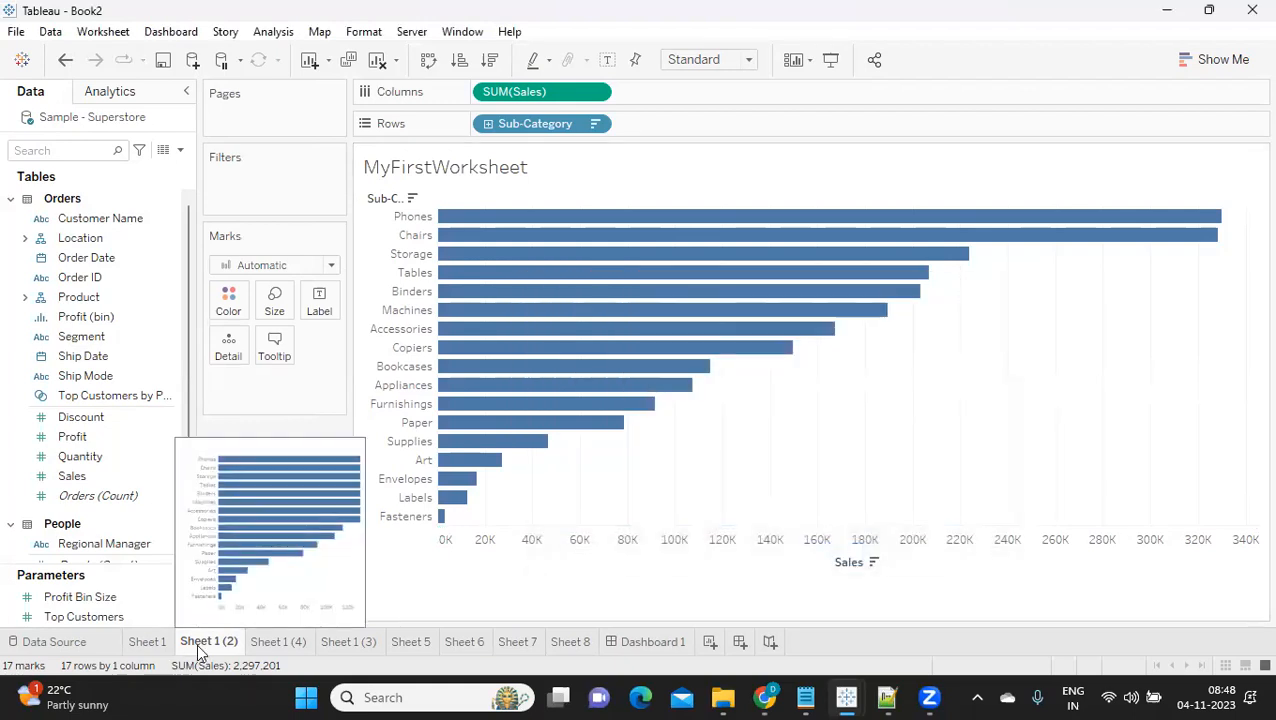
pyautogui.doubleClick(196, 643)
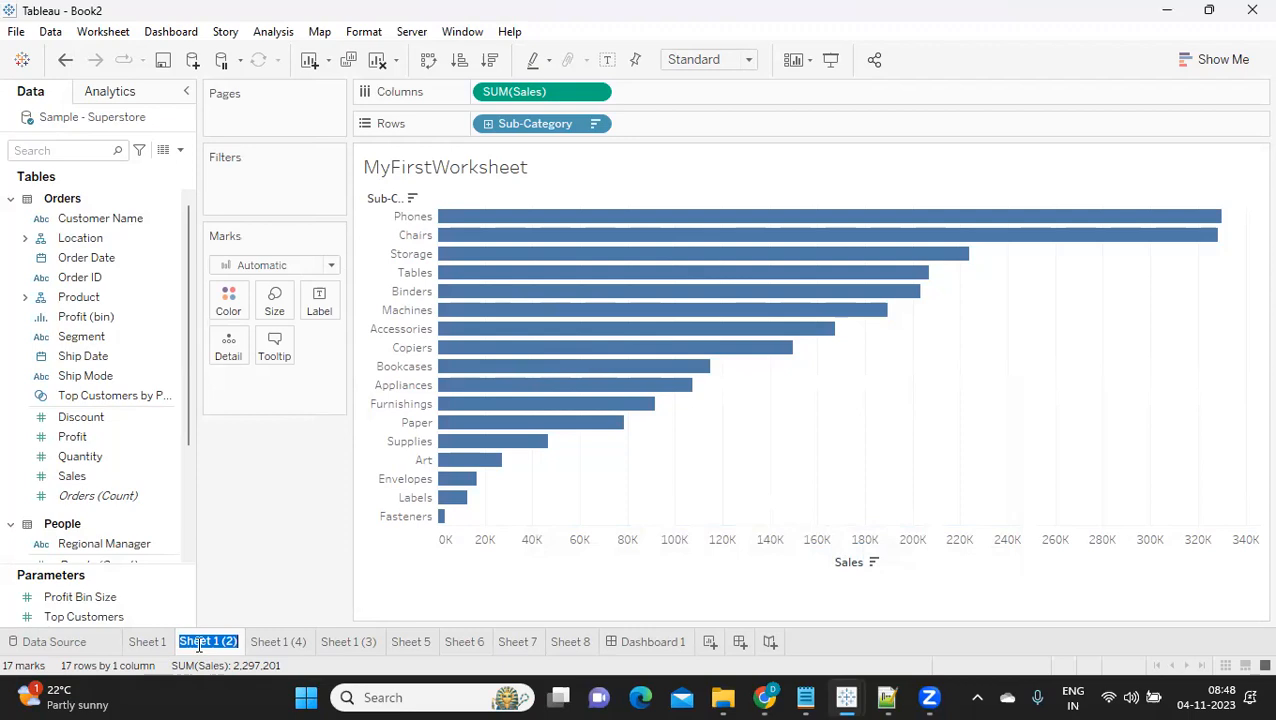
pyautogui.write('Firstworksheet')
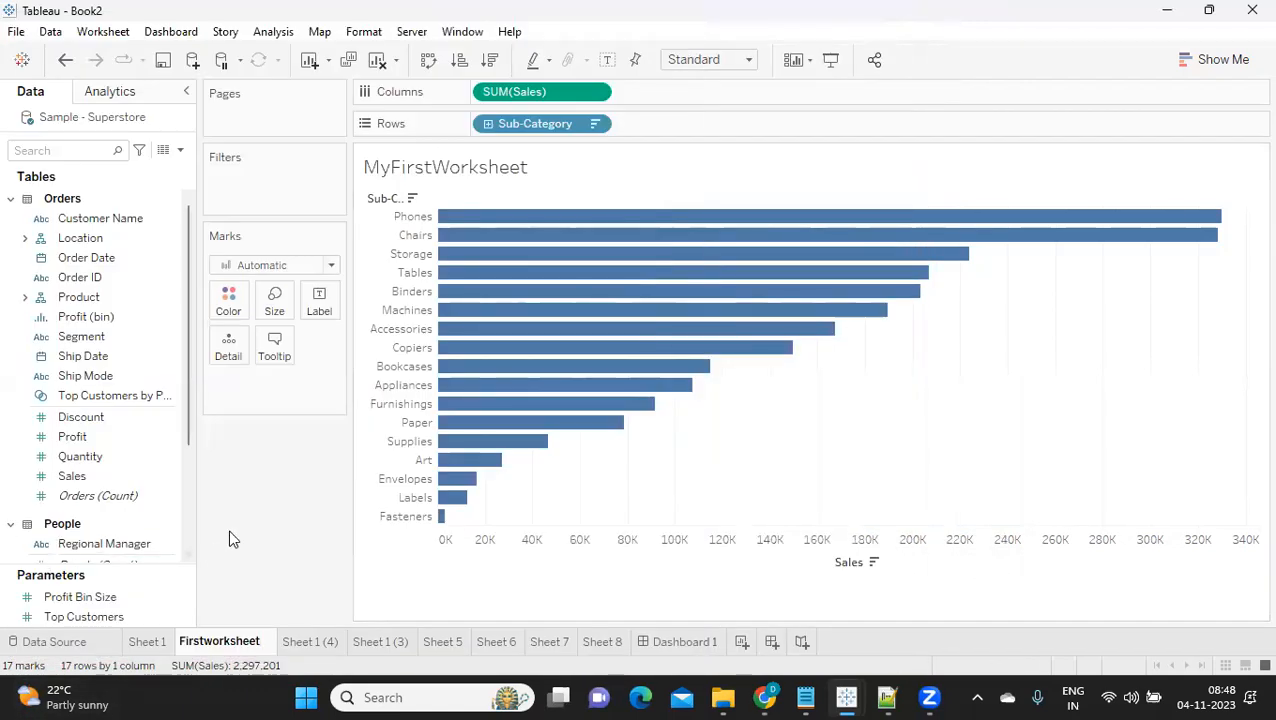
pyautogui.press('Return')
# - Center the MyFirstWorksheet title above the bar chart
pyautogui.doubleClick(475, 178)
pyautogui.click(885, 324)
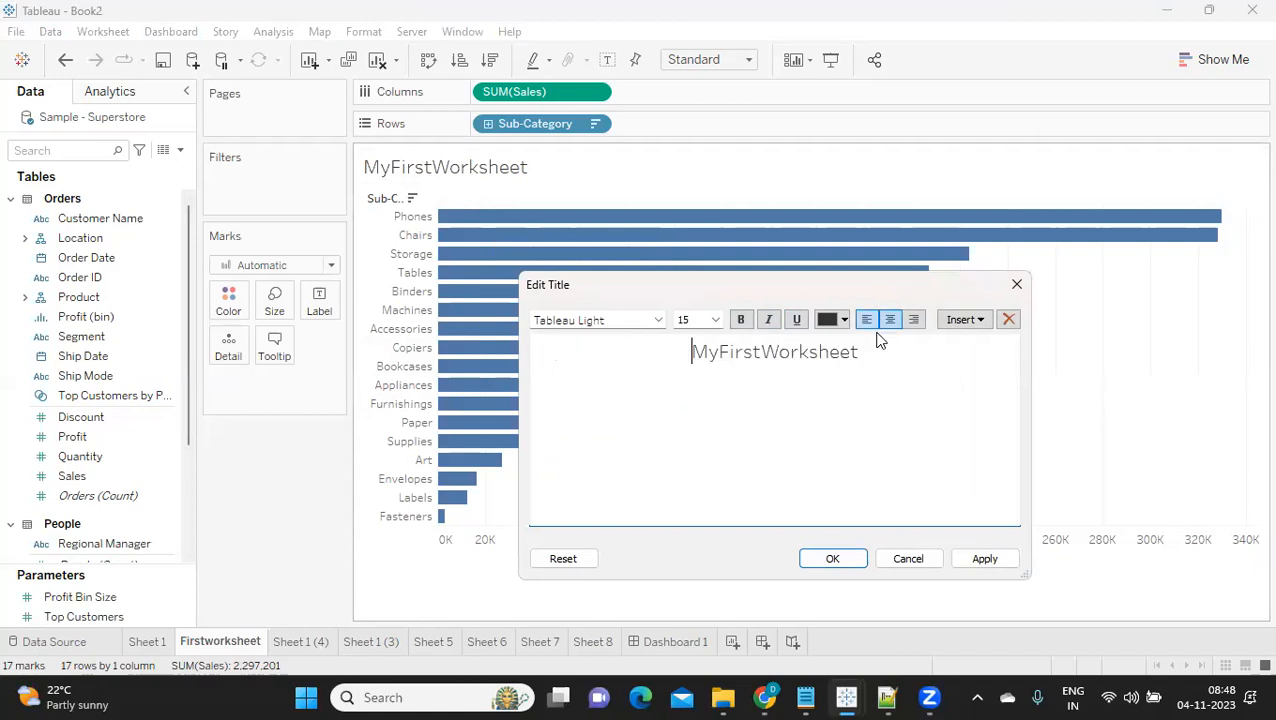
pyautogui.click(983, 558)
pyautogui.click(830, 559)
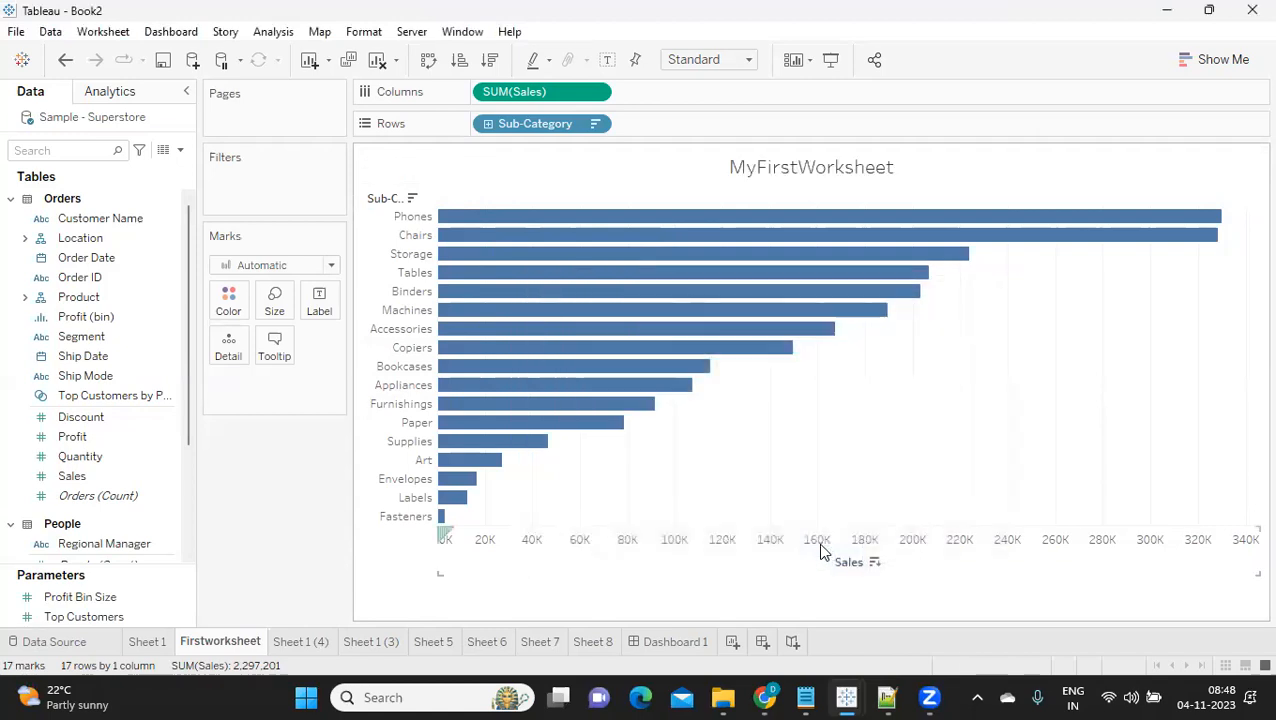
# - Show the caption of the worksheet, and add Order Date to Rows after Sub-Category
pyautogui.click(105, 32)
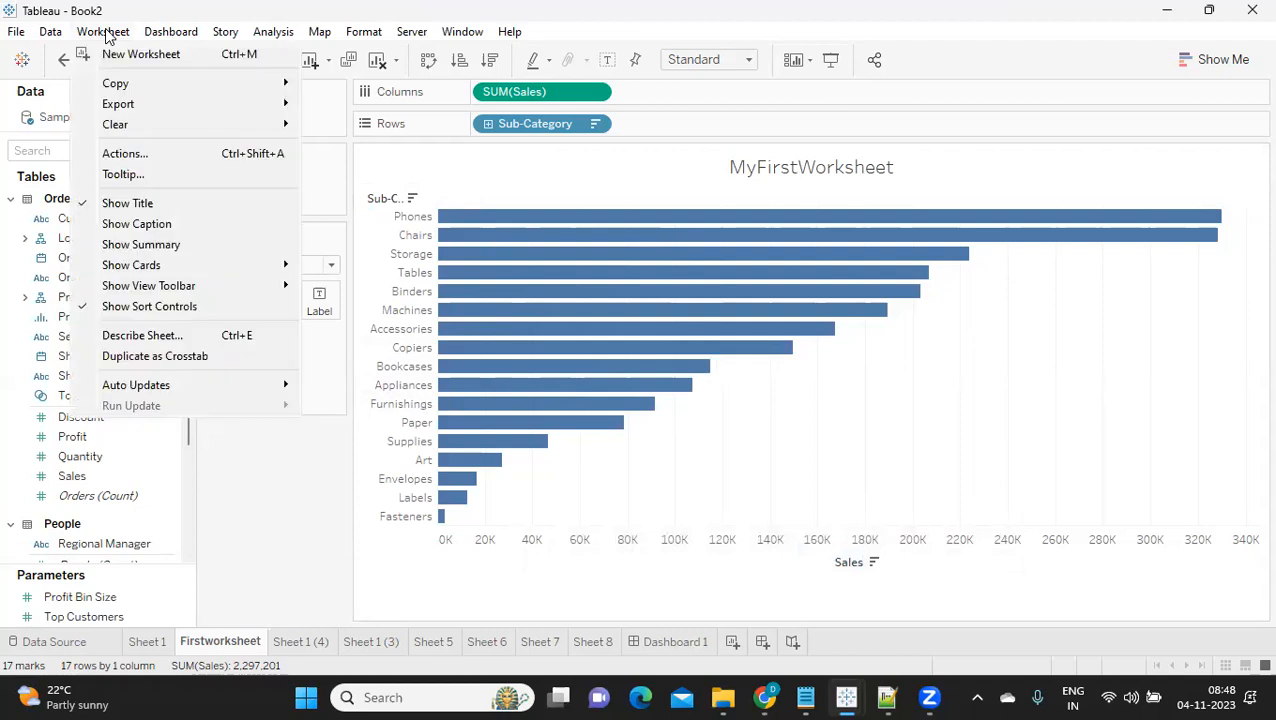
pyautogui.click(120, 224)
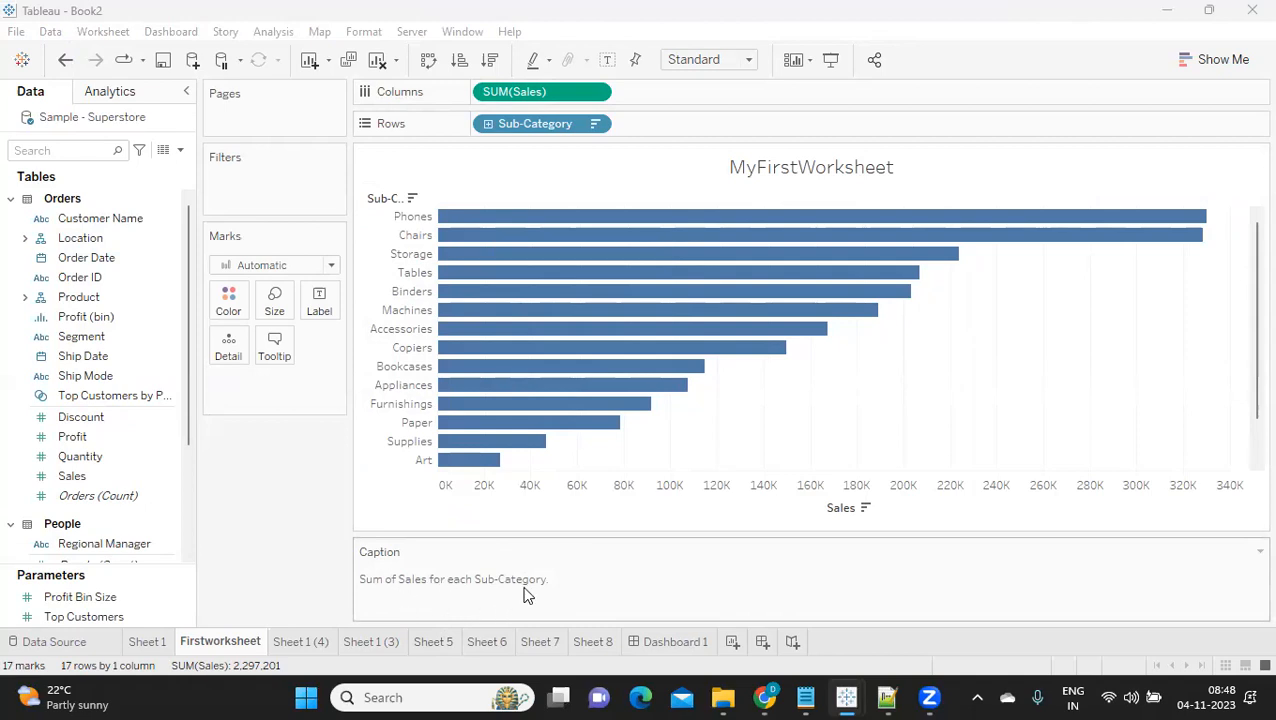
pyautogui.moveTo(85, 257); pyautogui.dragTo(620, 116)
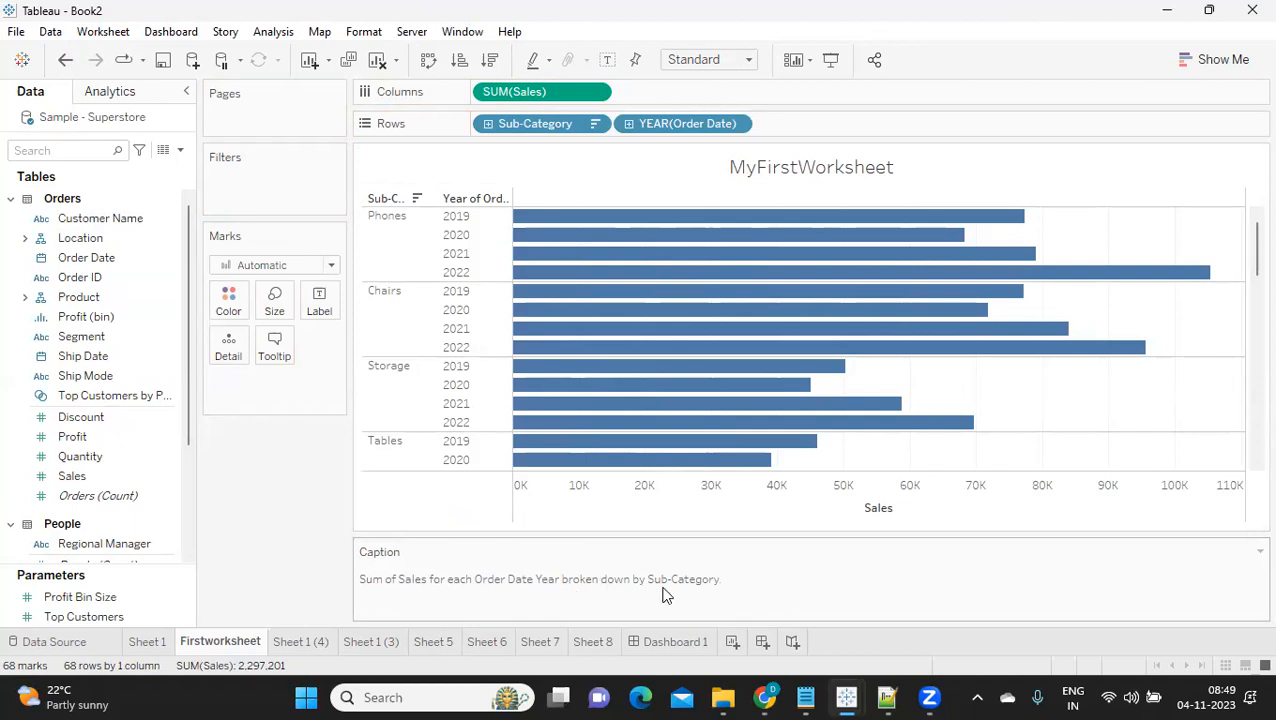
# - Move the year of Order Date ahead of Sub-Category on Rows, and return it to its place after Sub-Category
pyautogui.moveTo(674, 129); pyautogui.dragTo(495, 137)
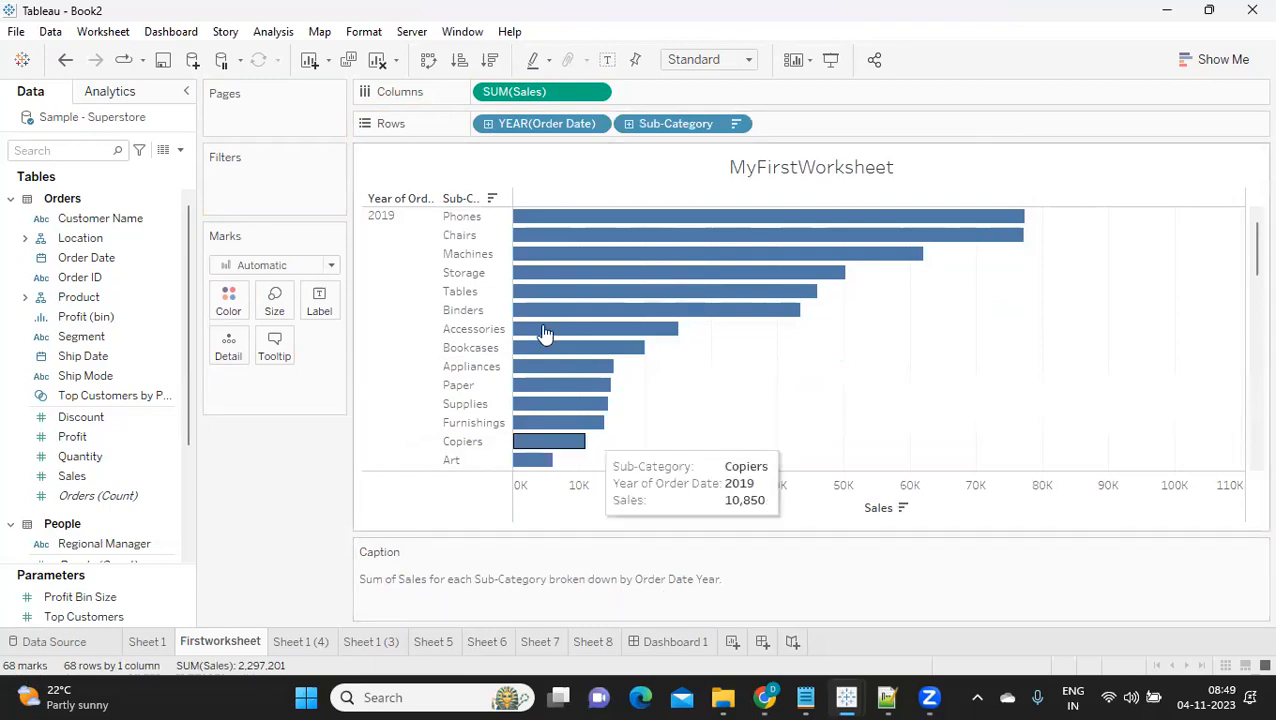
pyautogui.moveTo(527, 125); pyautogui.dragTo(806, 130)
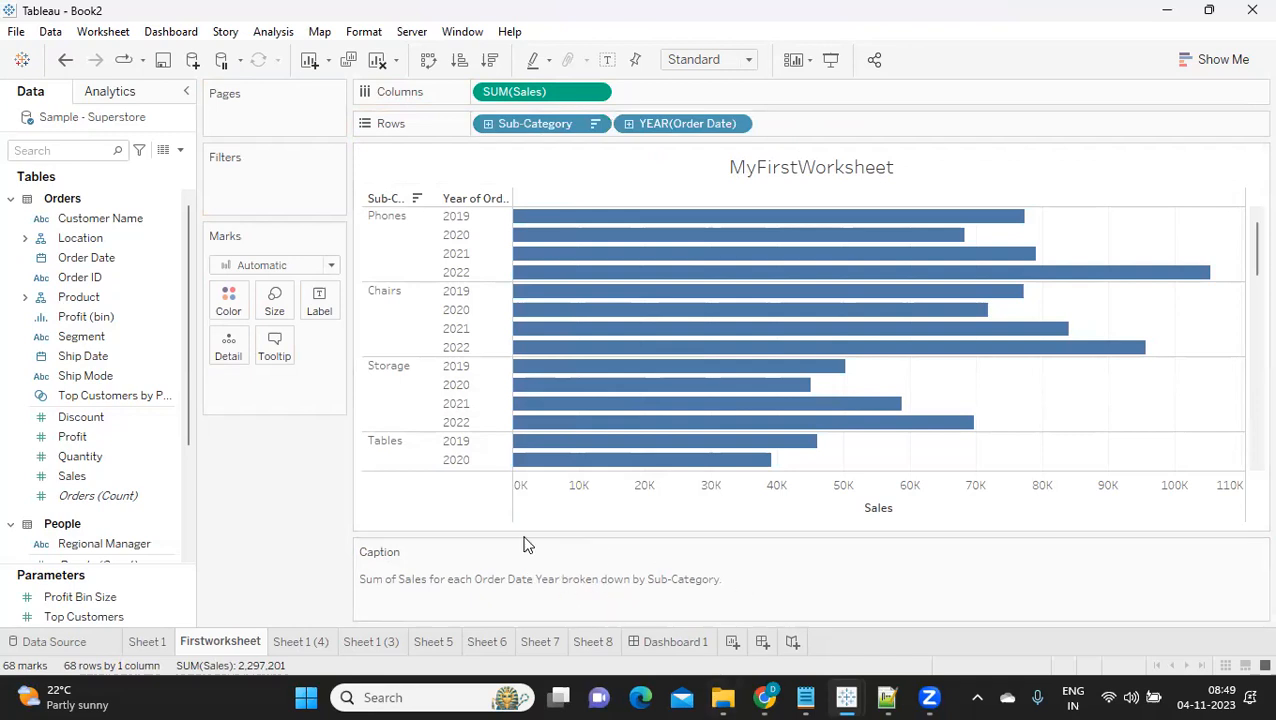
# - Replace the worksheet caption with "Creating my first view as part of #30DayChallenge" and align it right
pyautogui.doubleClick(563, 582)
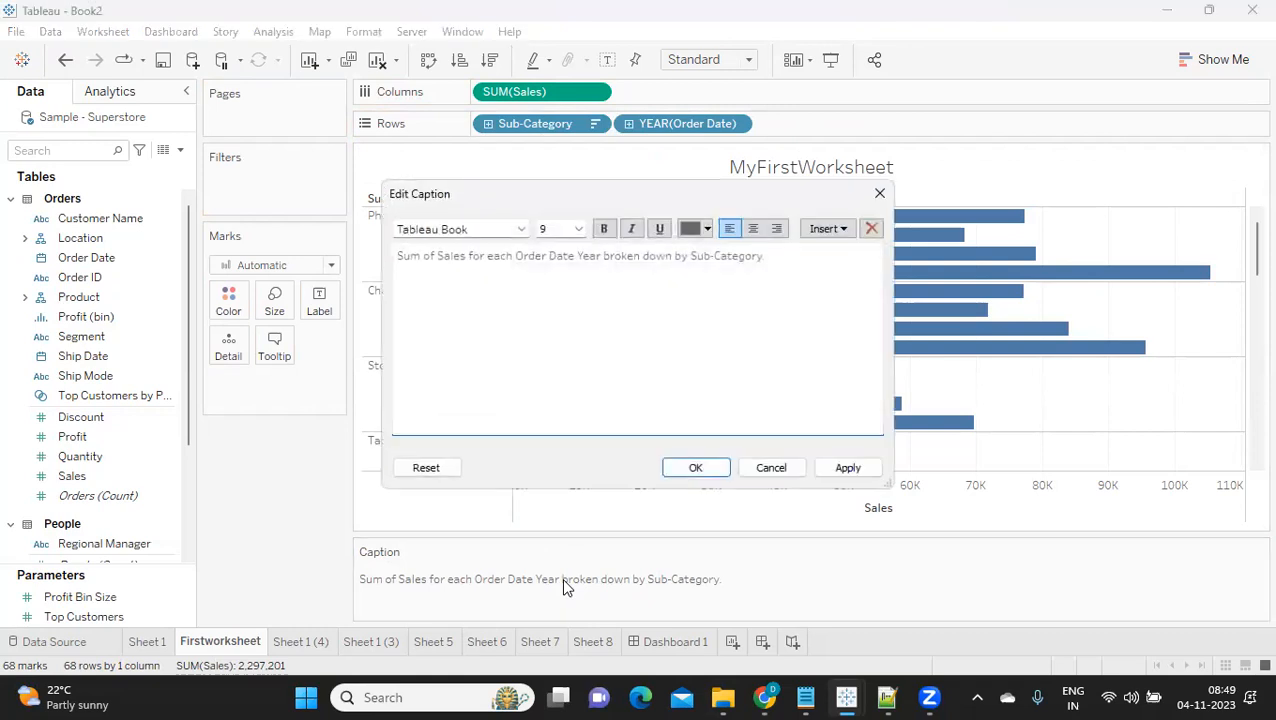
pyautogui.moveTo(766, 256); pyautogui.dragTo(364, 260)
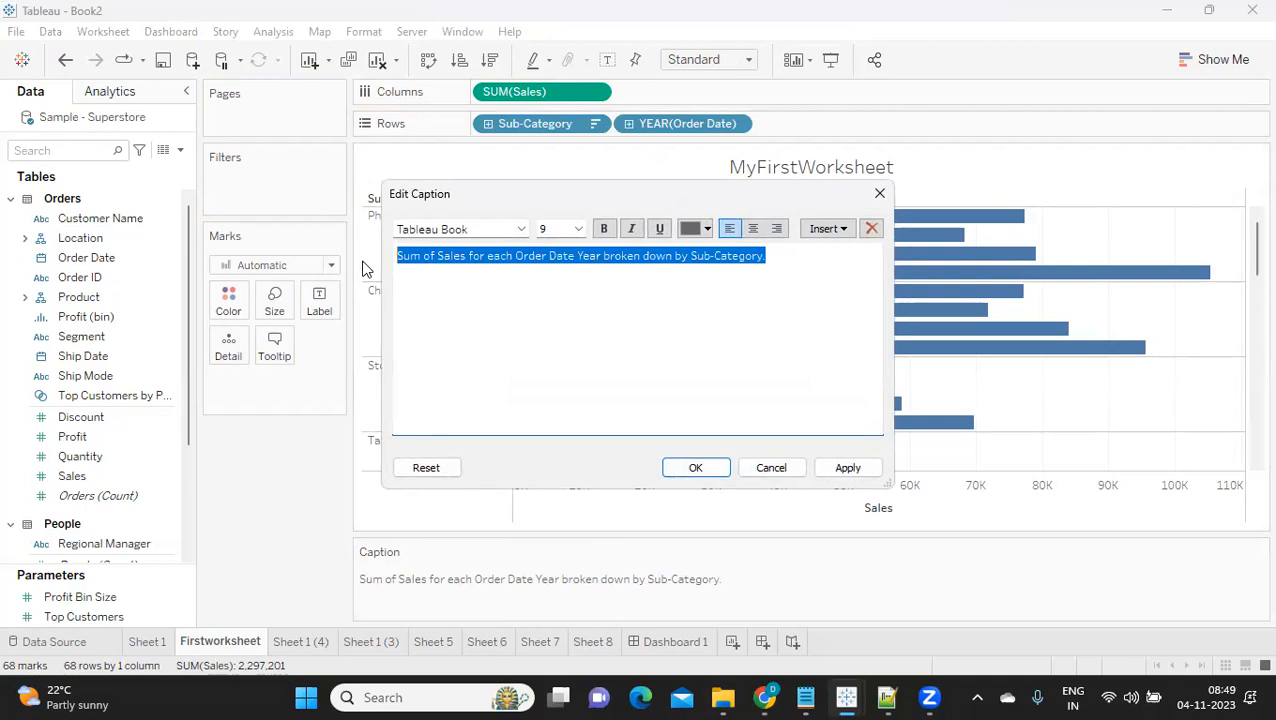
pyautogui.write('Creating my first w view as part of #')
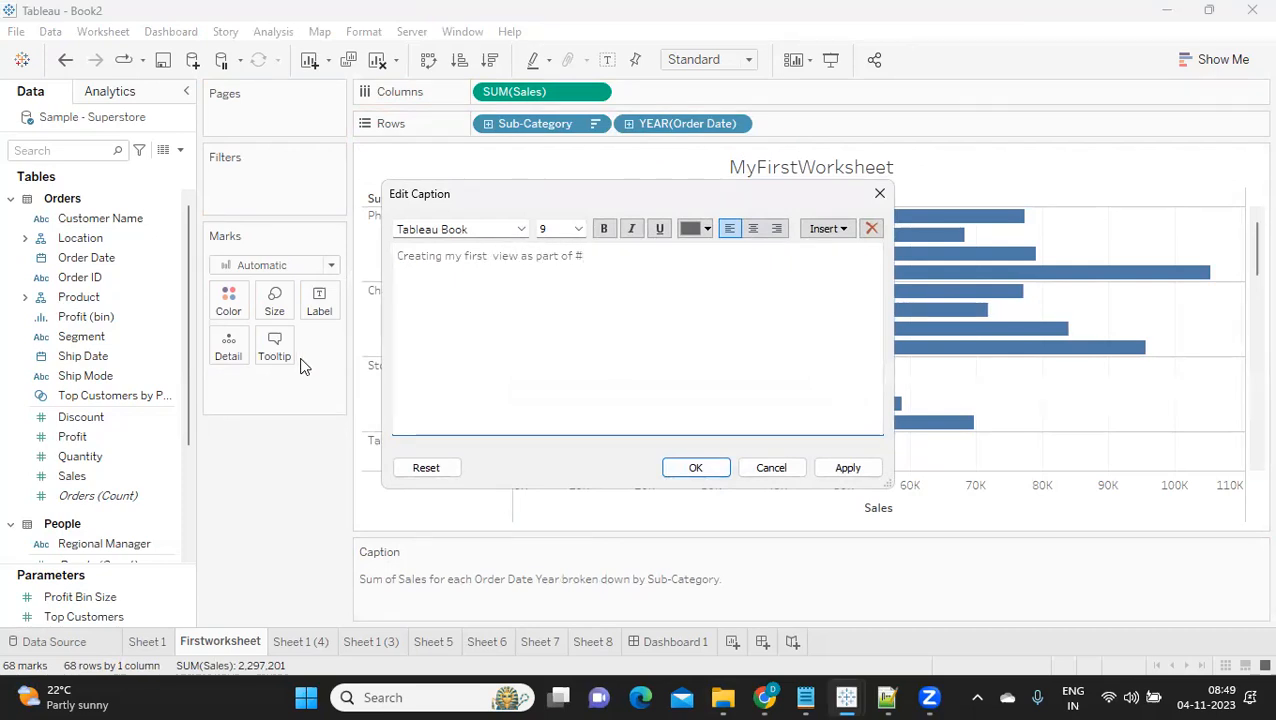
pyautogui.write('30DayChallenge')
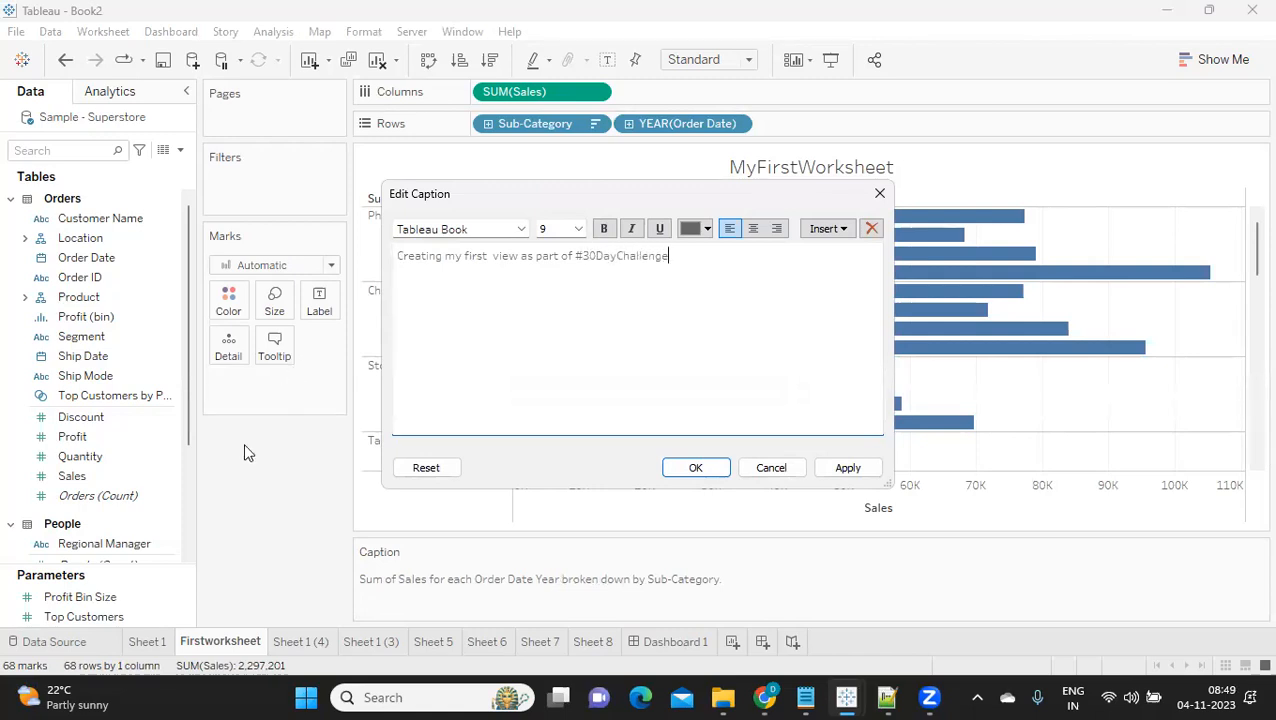
pyautogui.click(777, 229)
pyautogui.click(846, 468)
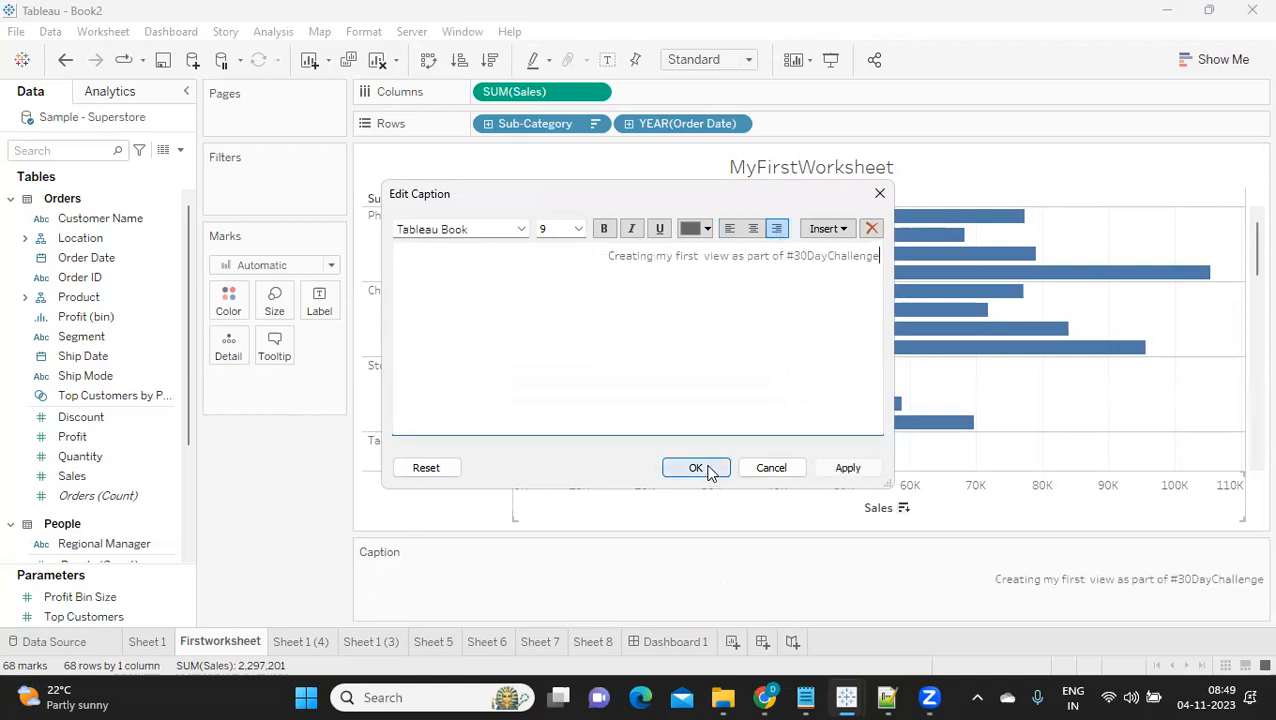
pyautogui.click(698, 468)
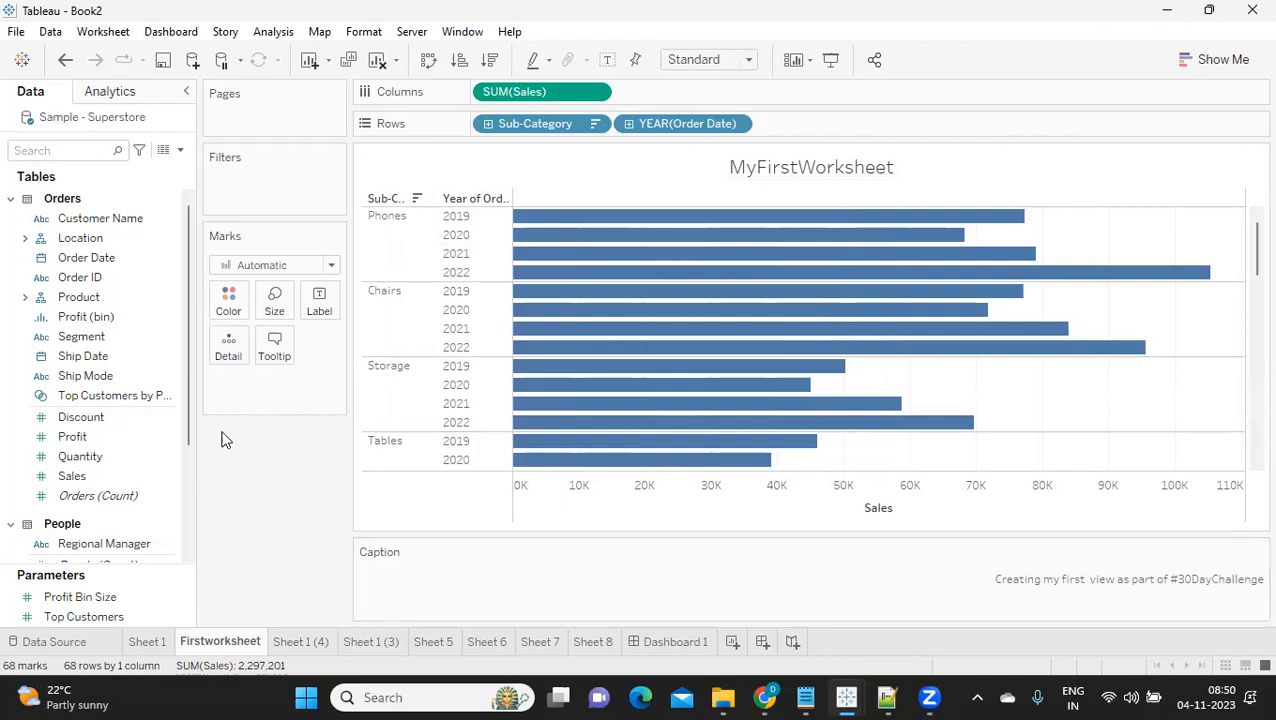
# - Show the worksheet's Summary card, and remove the year of Order Date and Sub-Category from Rows
pyautogui.click(100, 33)
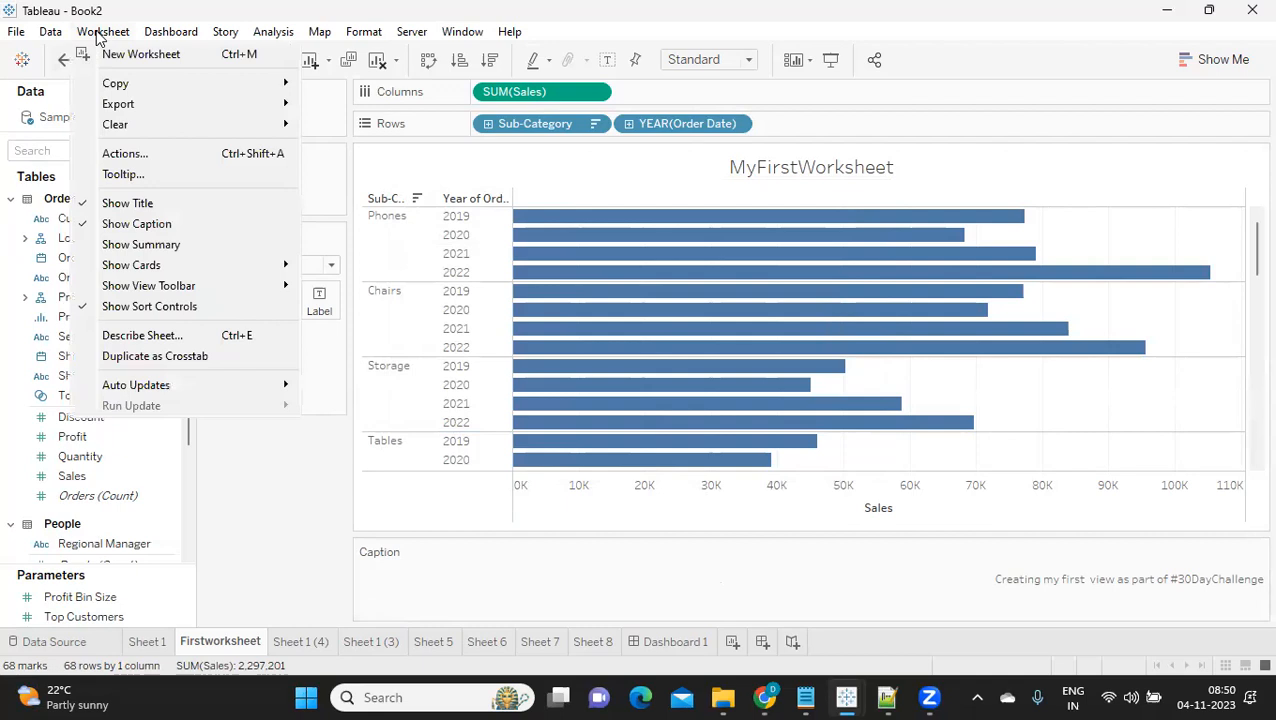
pyautogui.click(120, 246)
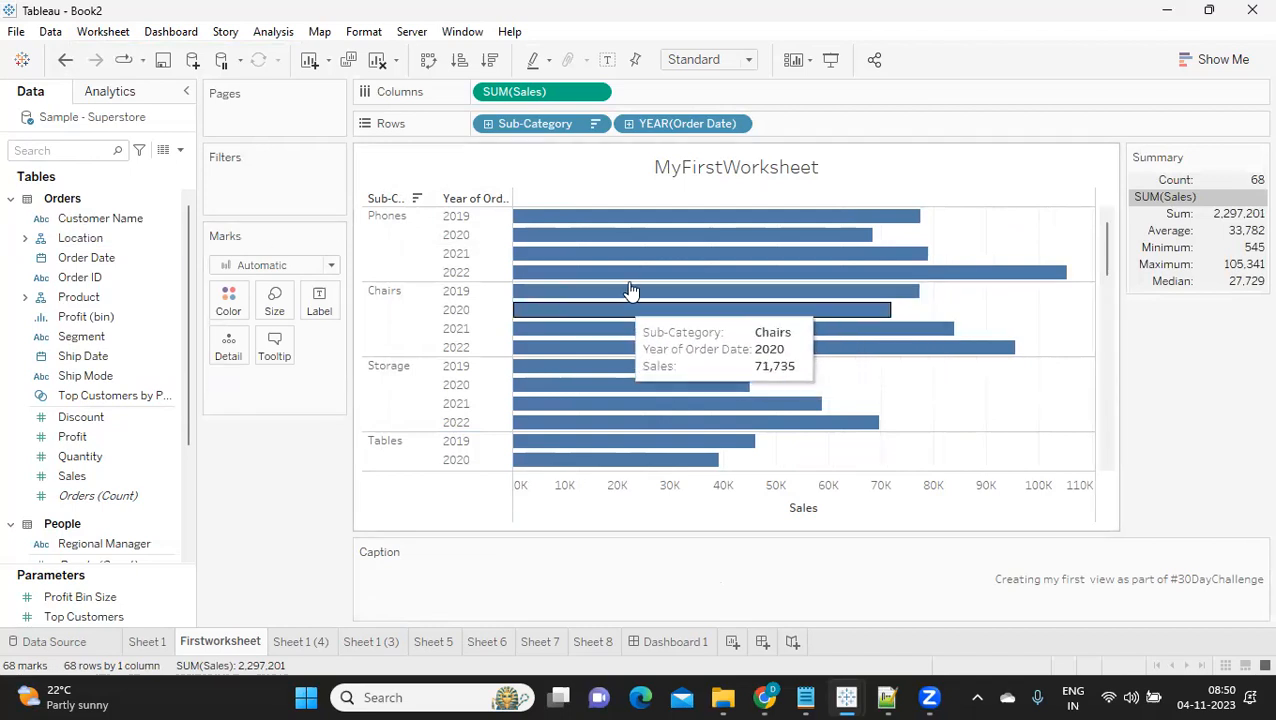
pyautogui.moveTo(664, 123); pyautogui.dragTo(298, 494)
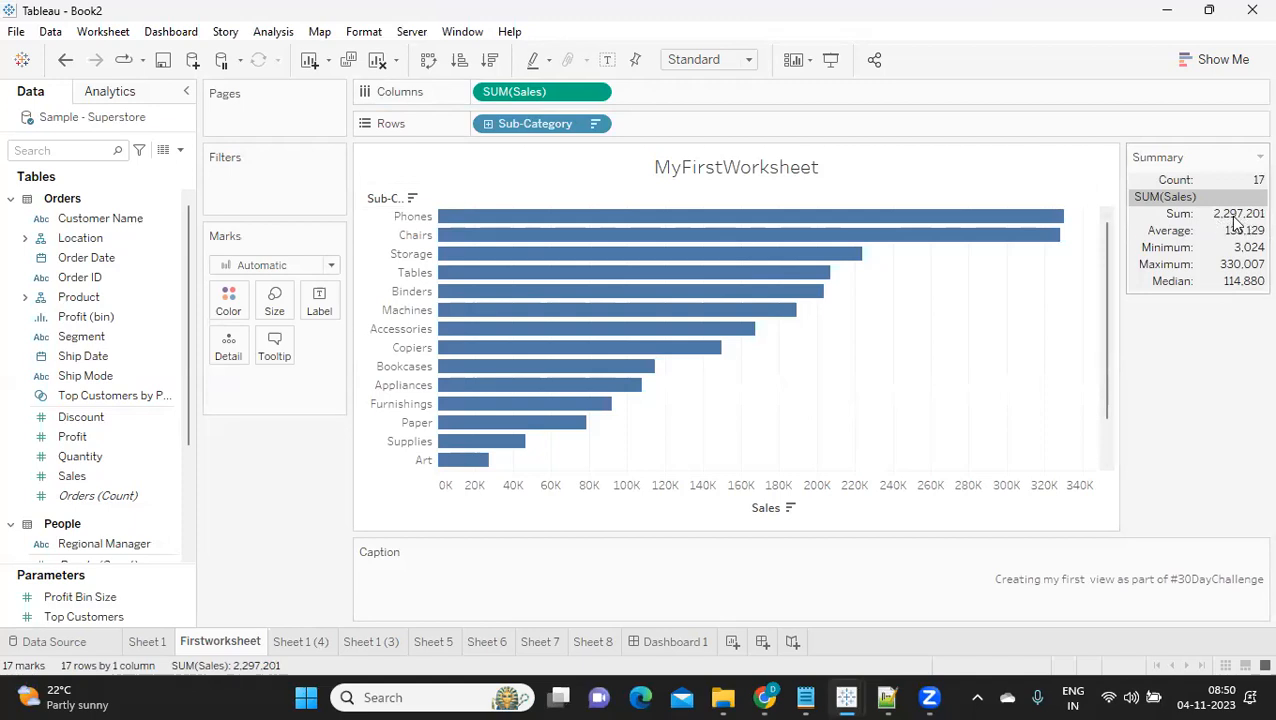
pyautogui.moveTo(505, 123); pyautogui.dragTo(271, 462)
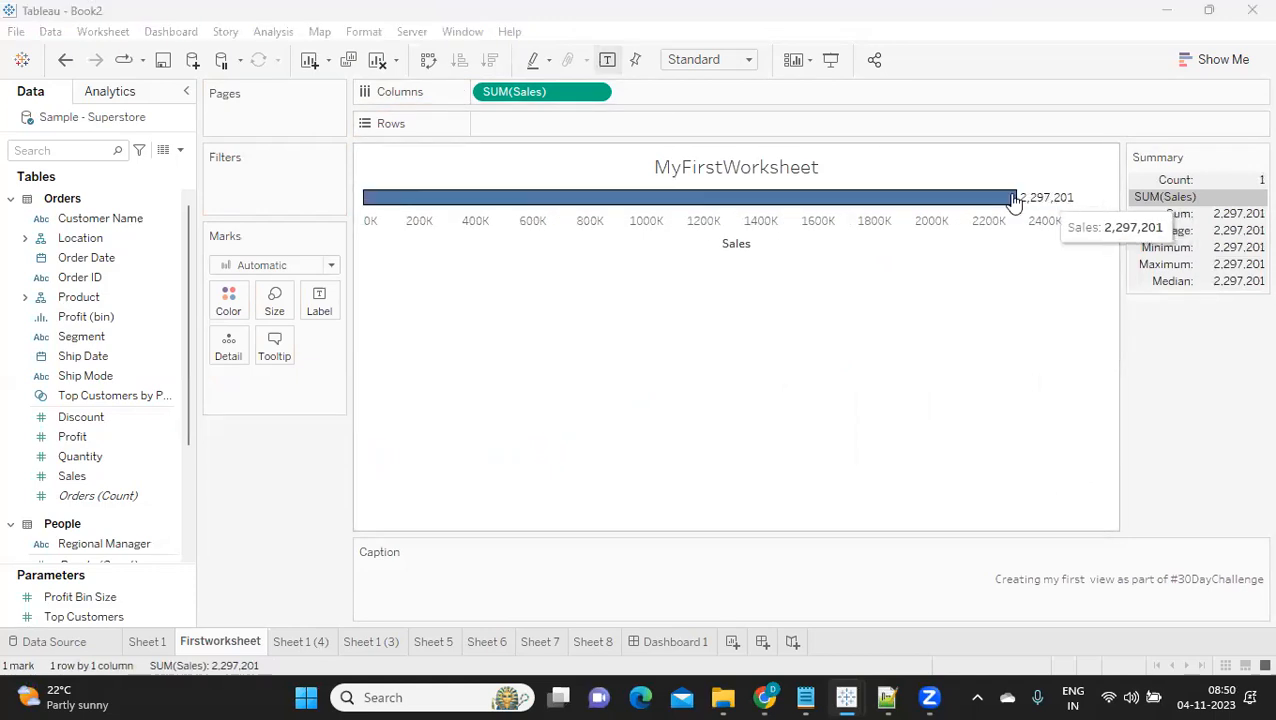
# - Find Sub-Category in the data fields, add it back to Rows, and sort the bars by Sales in descending order
pyautogui.click(58, 148)
pyautogui.write('su')
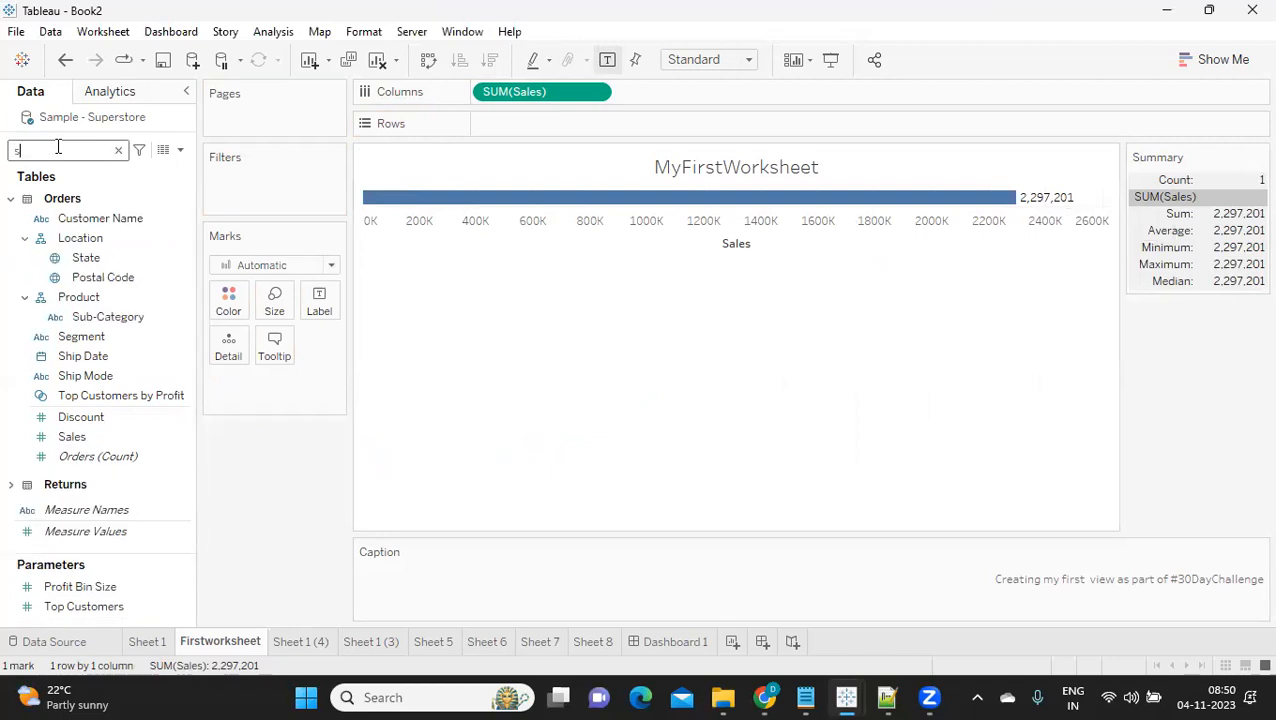
pyautogui.moveTo(105, 240); pyautogui.dragTo(420, 125)
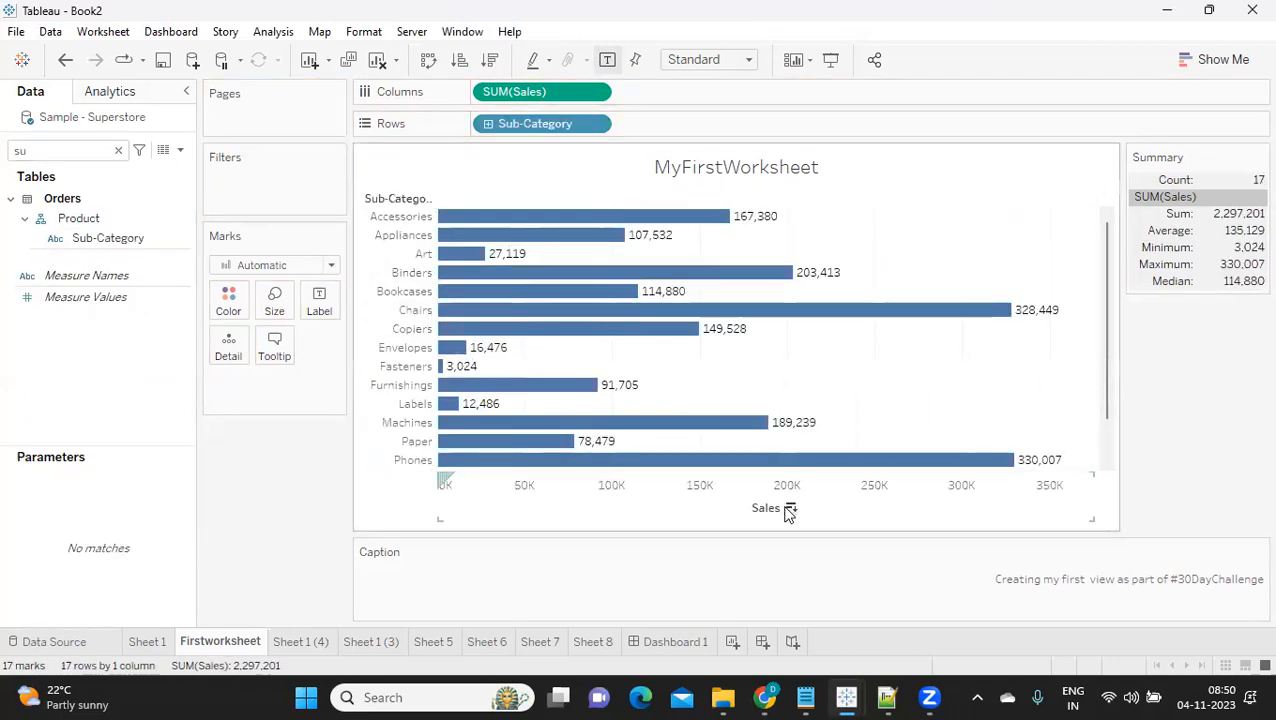
pyautogui.click(790, 509)
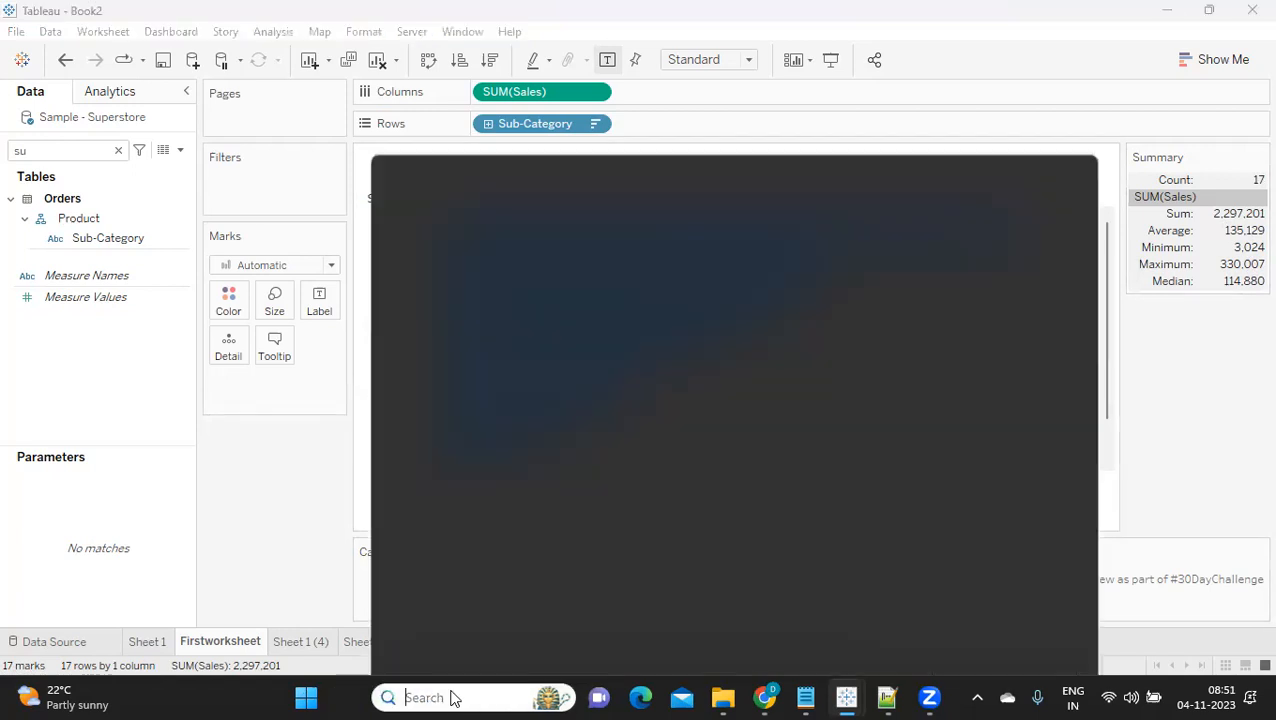
# - Open the Windows Calculator app
pyautogui.click(452, 698)
pyautogui.write('ca')
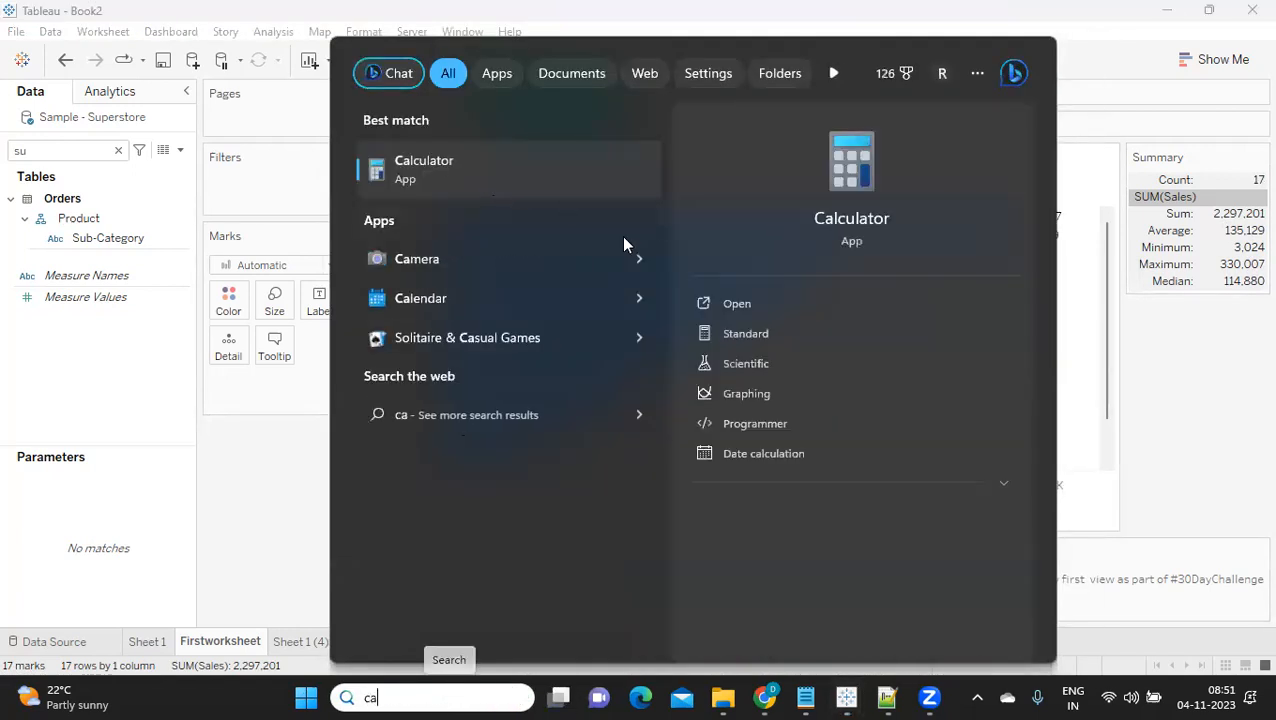
pyautogui.click(725, 302)
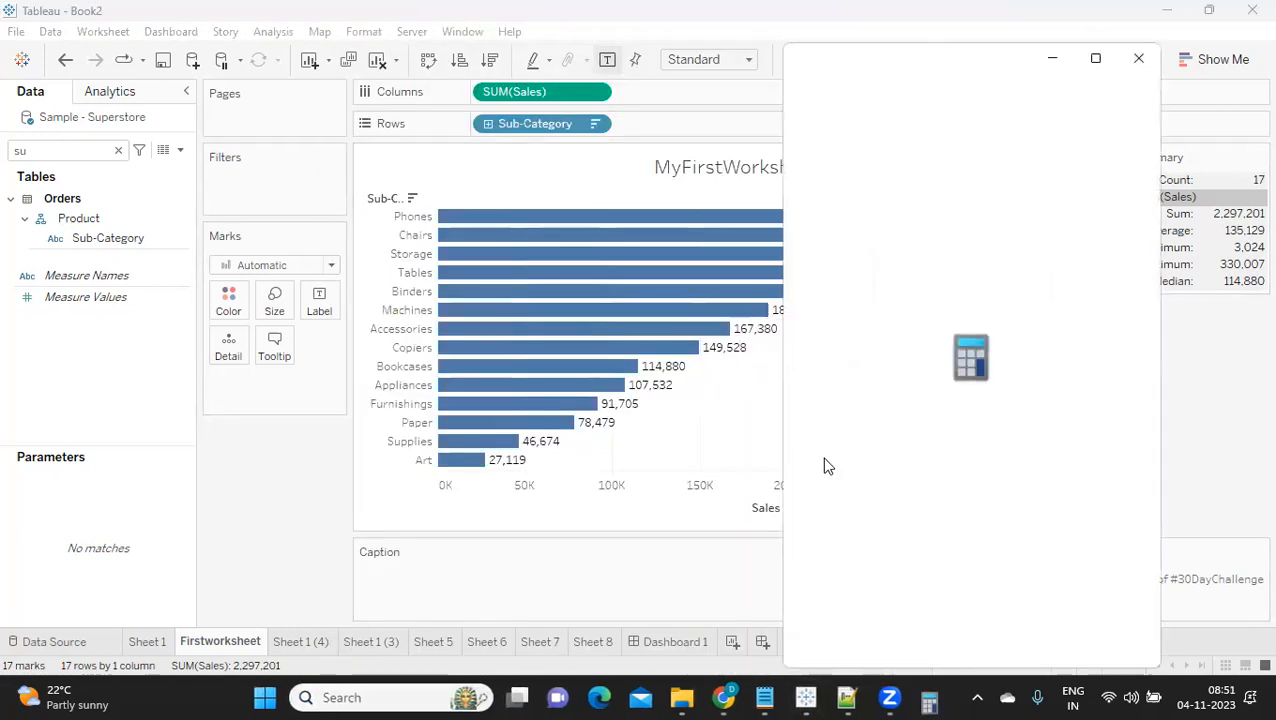
# - Calculate 2297201 ÷ 17 to check the average sales in the Summary card, and close the Calculator
pyautogui.click(917, 588)
pyautogui.click(920, 588)
pyautogui.click(1017, 444)
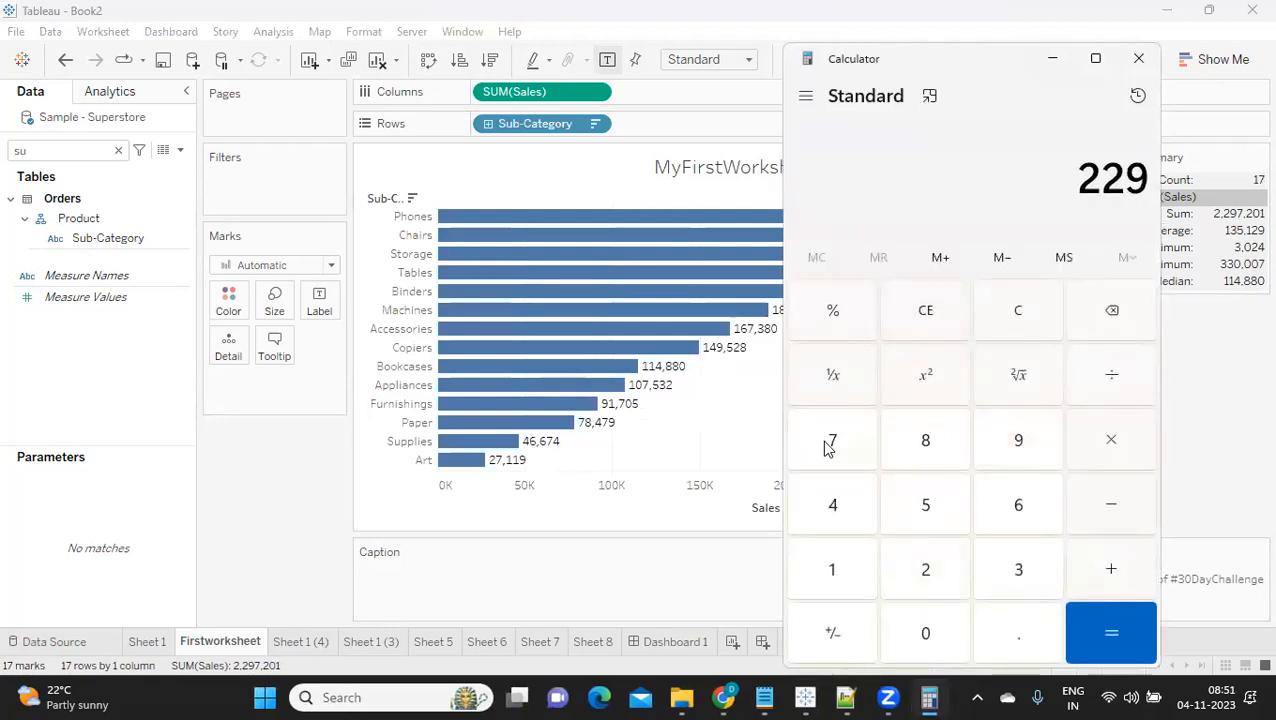
pyautogui.click(828, 445)
pyautogui.click(920, 592)
pyautogui.click(922, 626)
pyautogui.click(860, 580)
pyautogui.click(1105, 376)
pyautogui.click(834, 566)
pyautogui.click(832, 441)
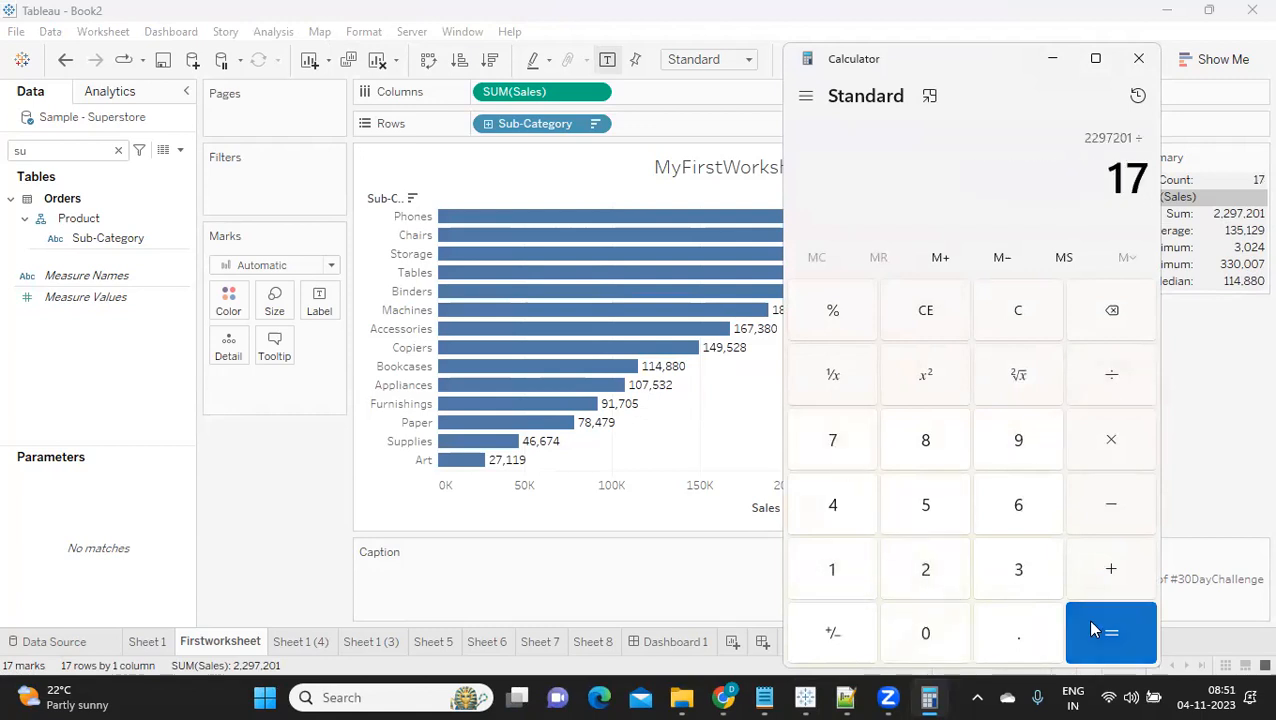
pyautogui.click(1087, 618)
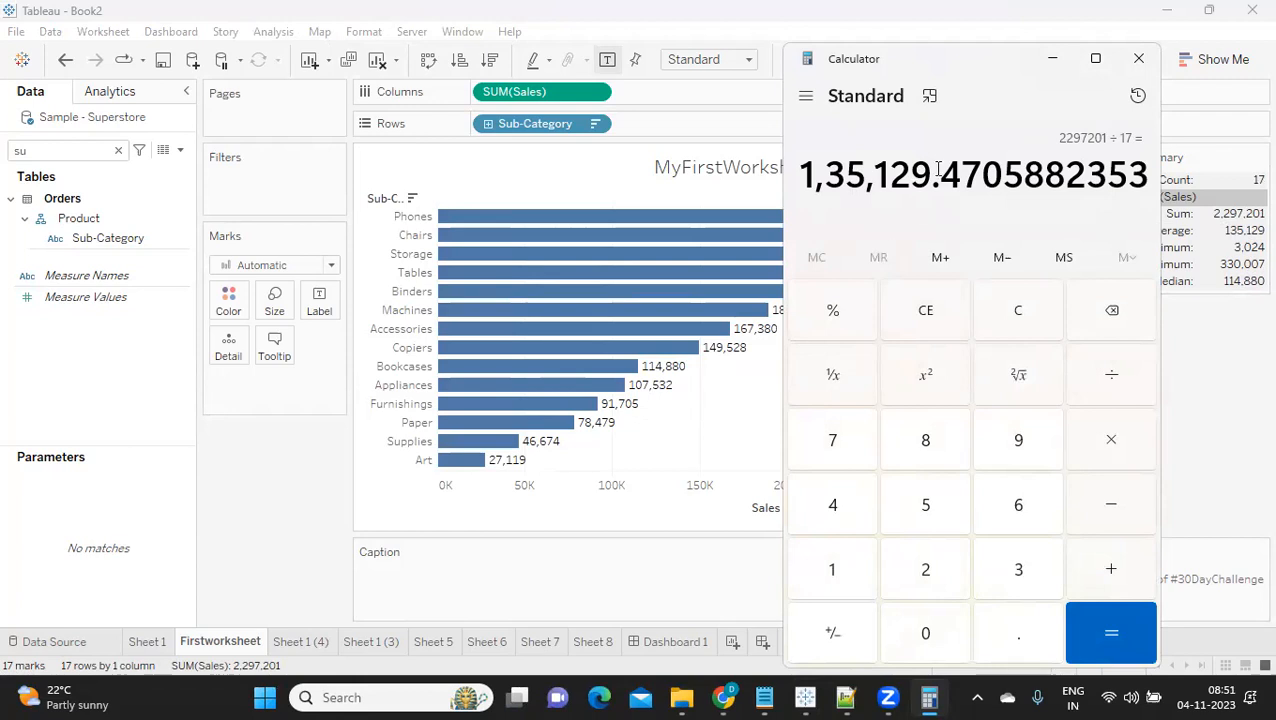
pyautogui.click(1138, 62)
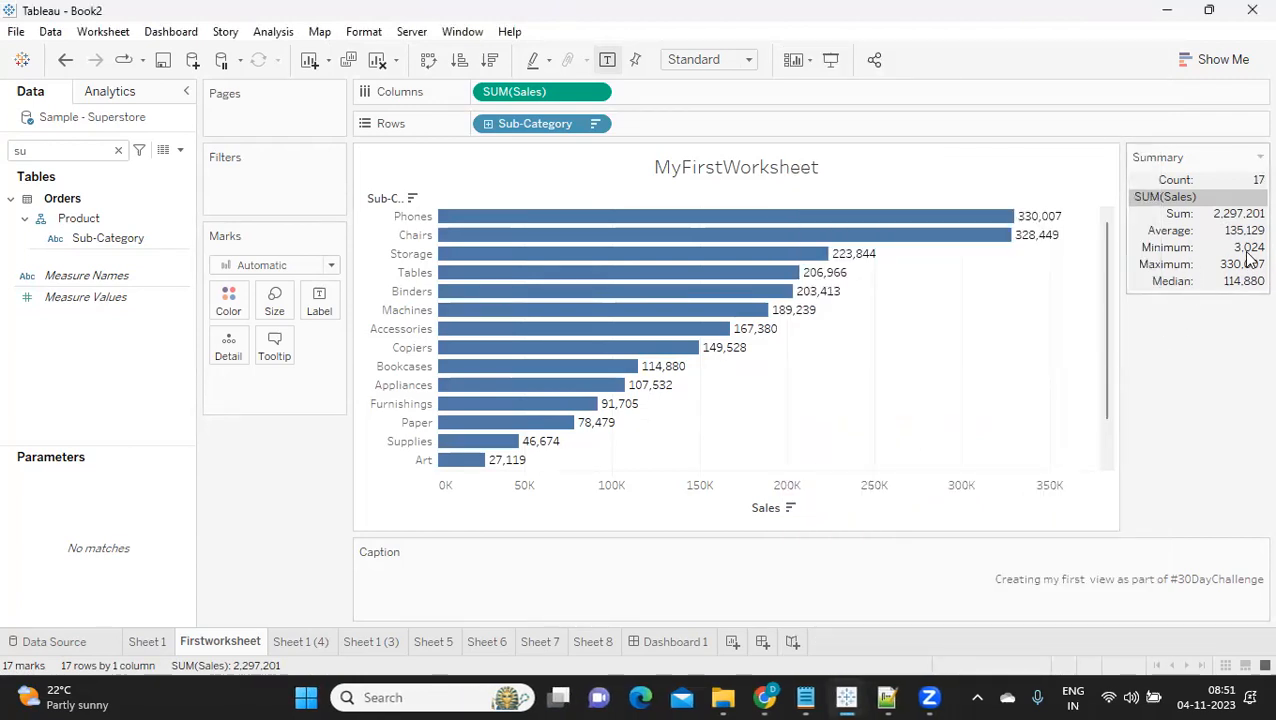
# - Compare the Summary card's minimum, maximum and median with the labelled sub-category bars across the whole chart
pyautogui.scroll(-2, 885, 375)
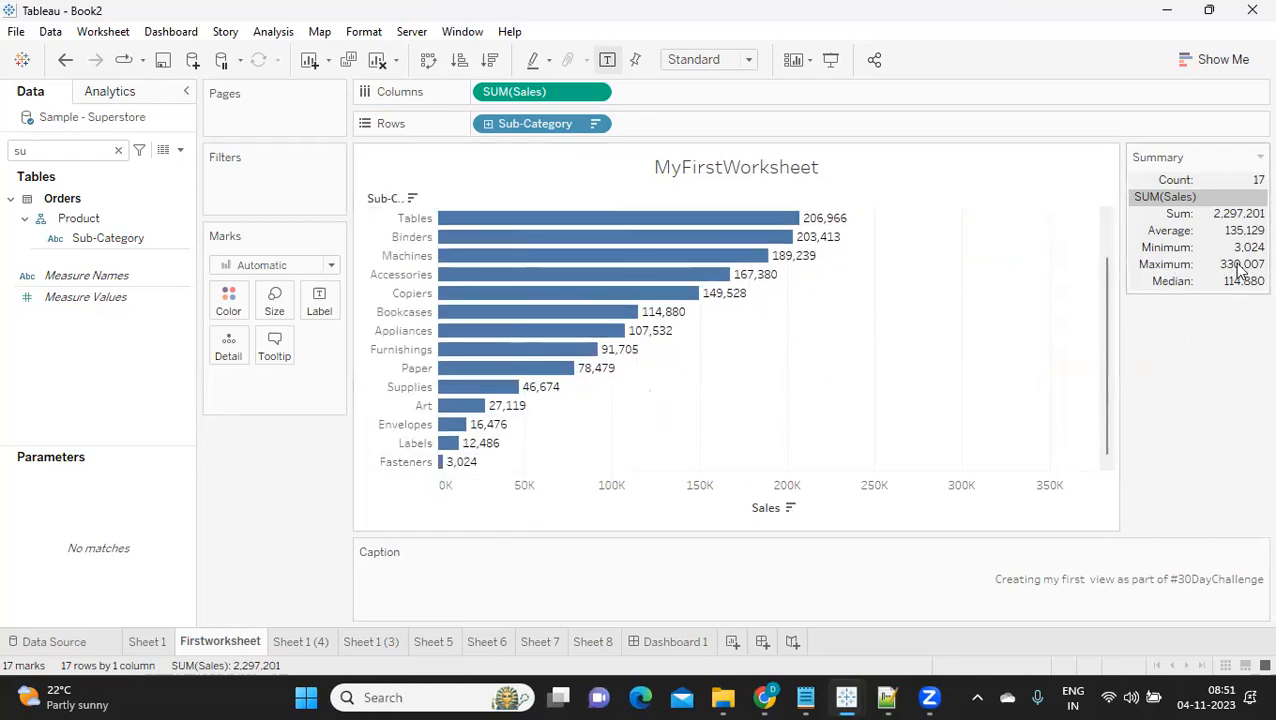
pyautogui.scroll(2, 967, 314)
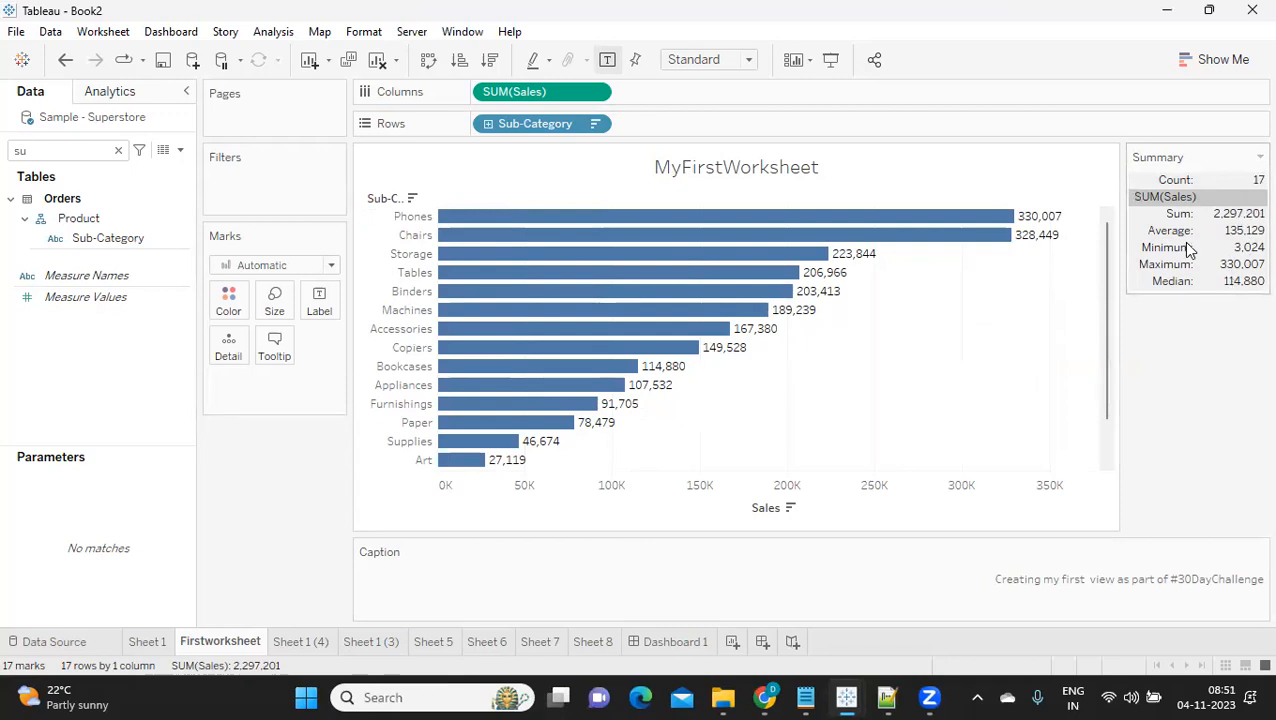
pyautogui.moveTo(836, 303)
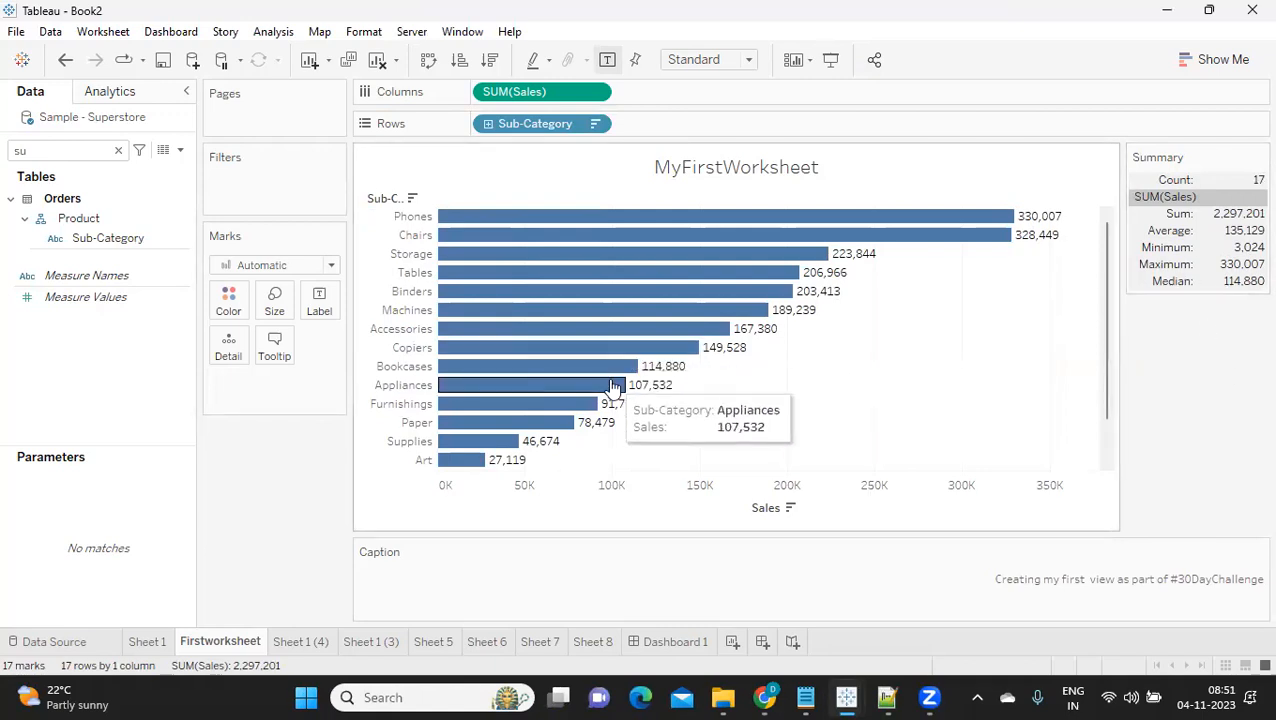
pyautogui.moveTo(626, 370)
pyautogui.scroll(-3, 626, 370)
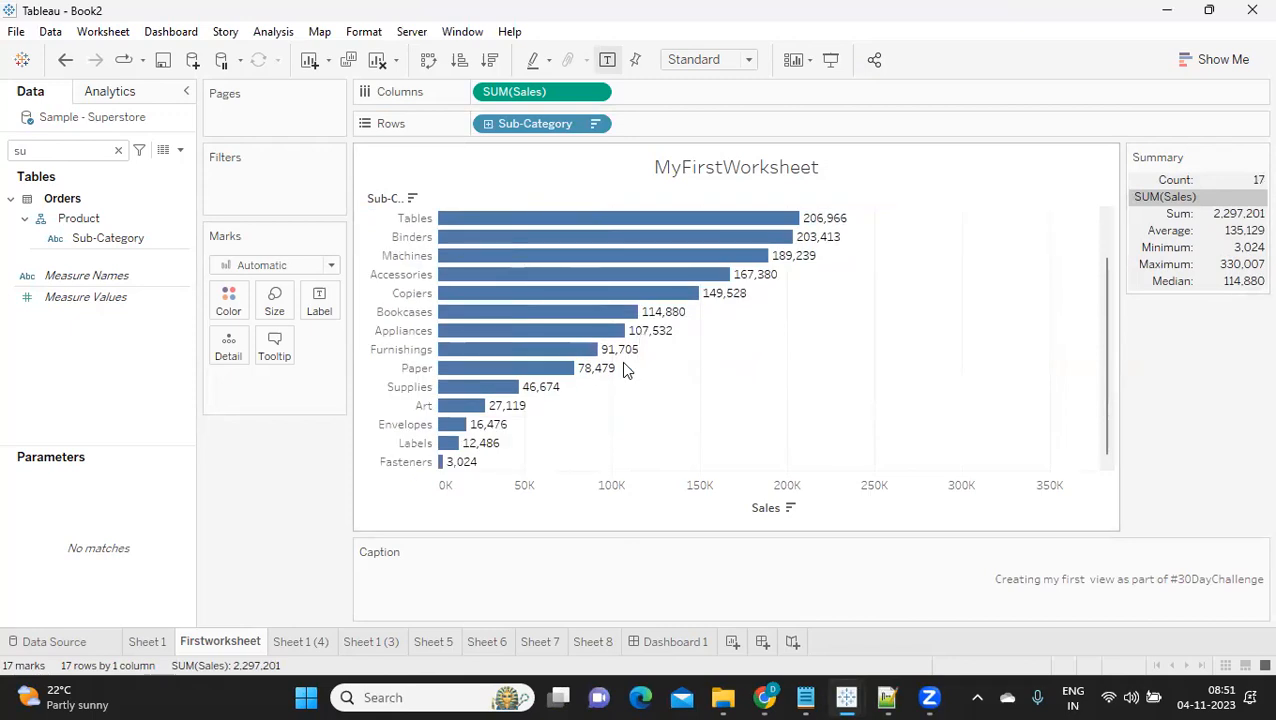
pyautogui.moveTo(585, 315)
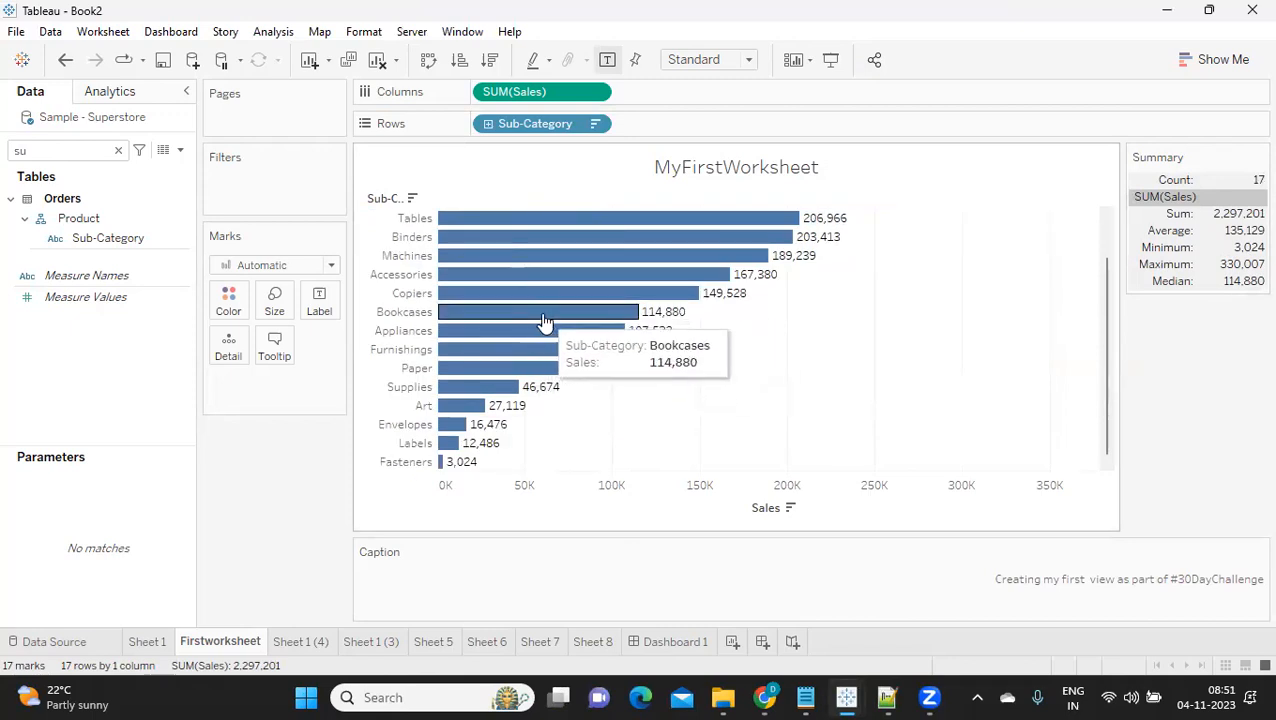
pyautogui.scroll(3, 555, 315)
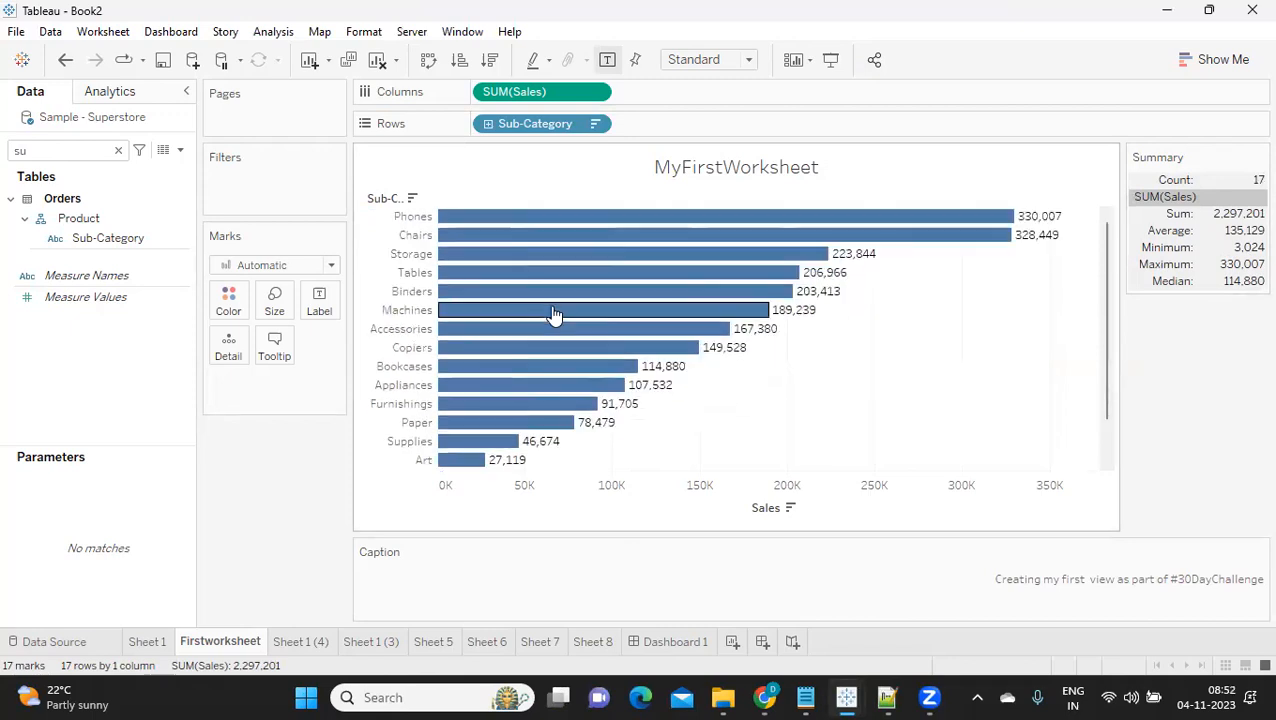
# - Clear the data field search, and reduce the caption area's height to give the bar chart more room
pyautogui.click(118, 150)
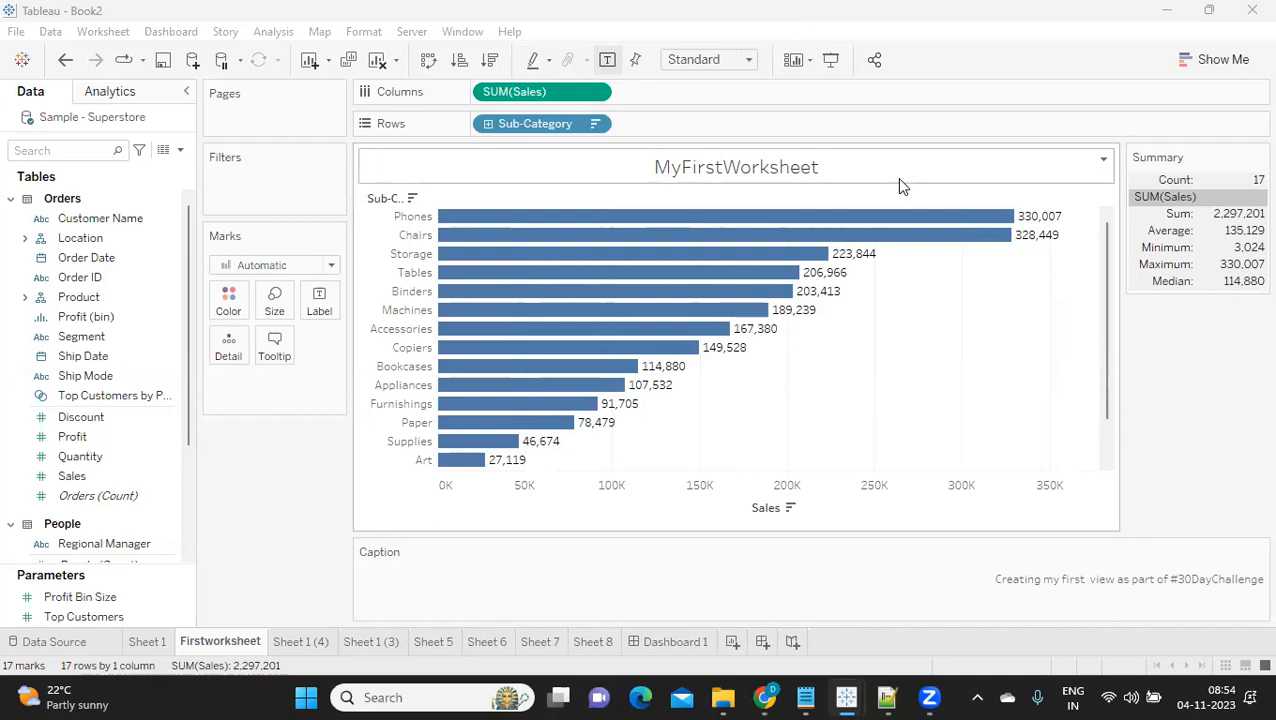
pyautogui.moveTo(718, 534); pyautogui.dragTo(712, 561)
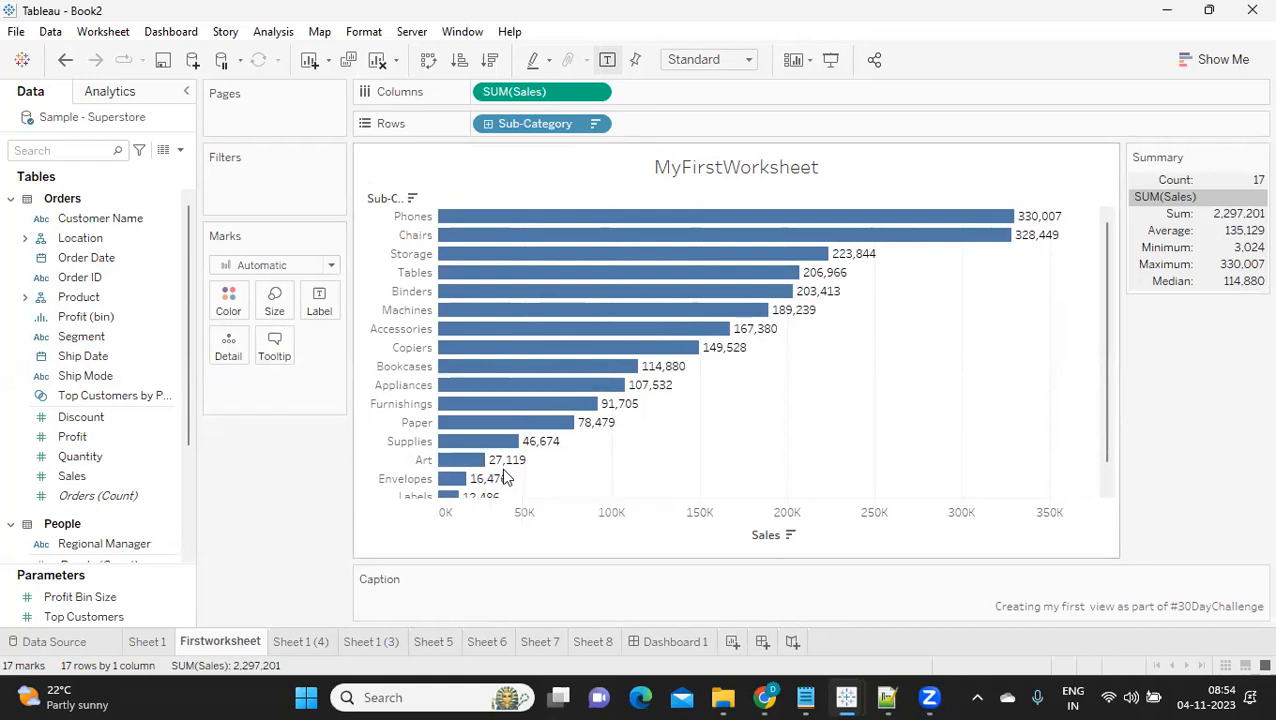
# - Switch to the #30DayChallenge notes in Notepad, review the Dimension and Measure characteristics, and return to the Tableau workbook Book2
pyautogui.moveTo(805, 697)
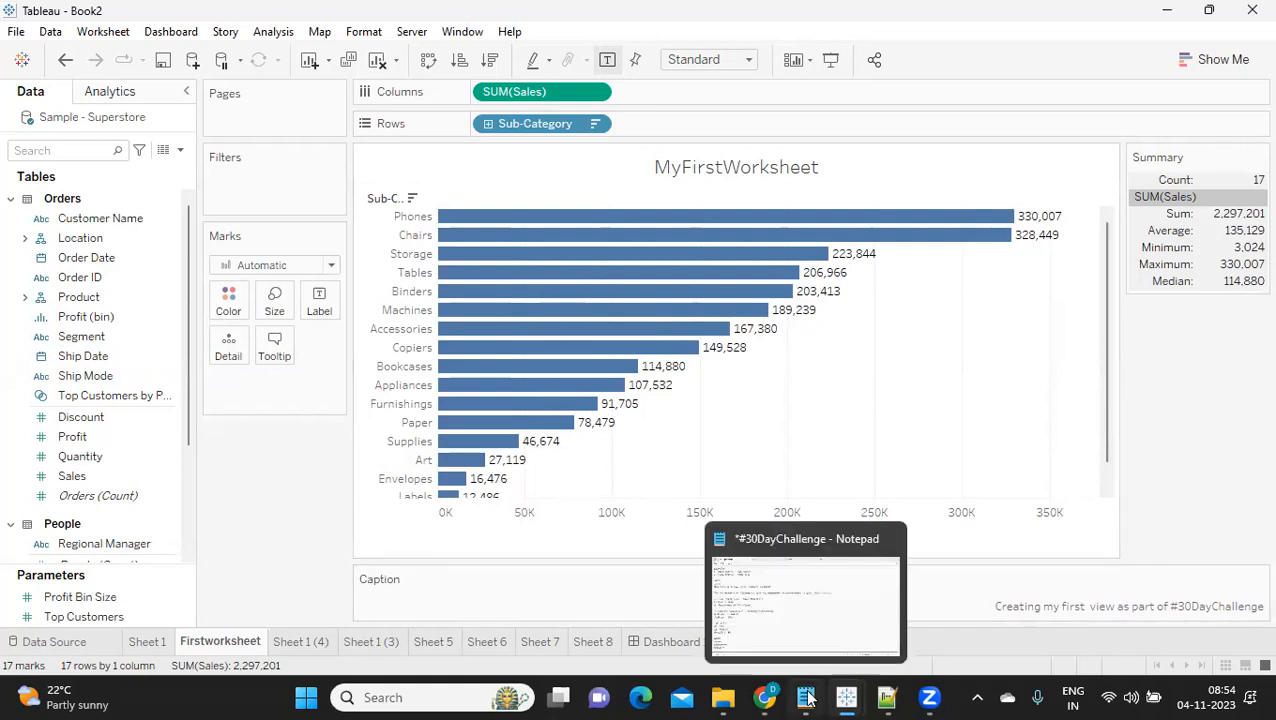
pyautogui.click(801, 618)
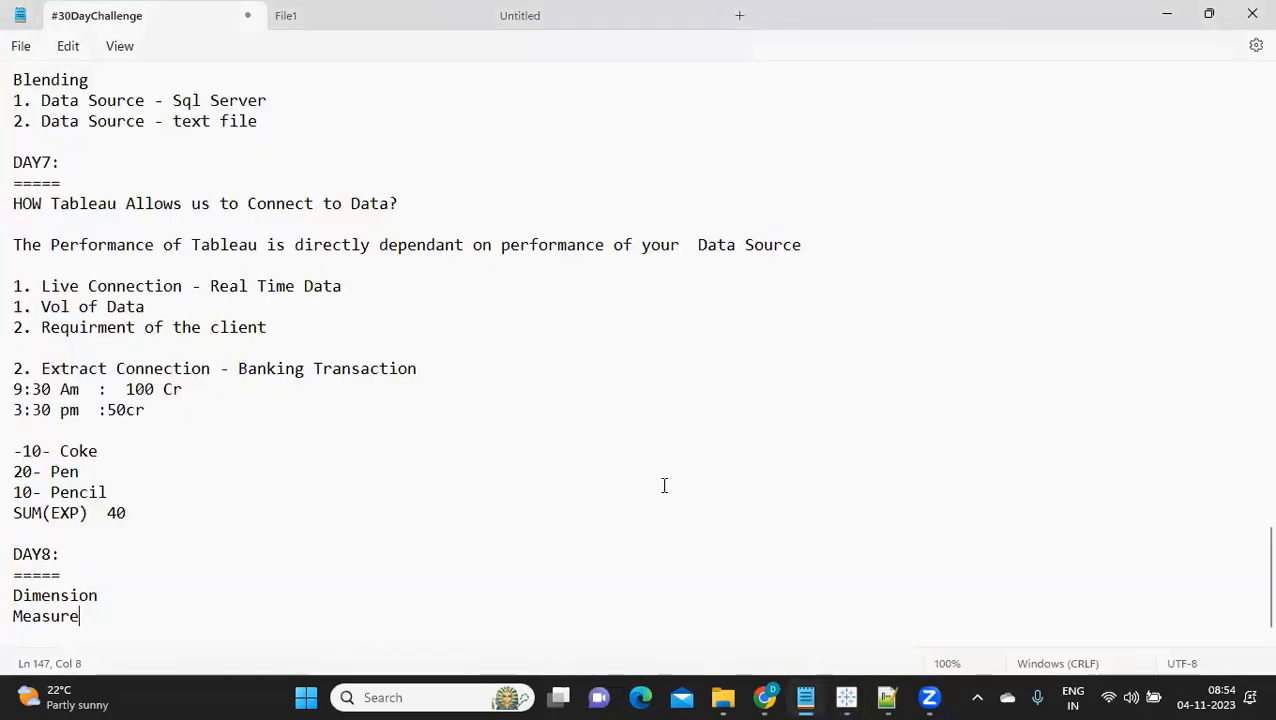
pyautogui.scroll(9, 664, 486)
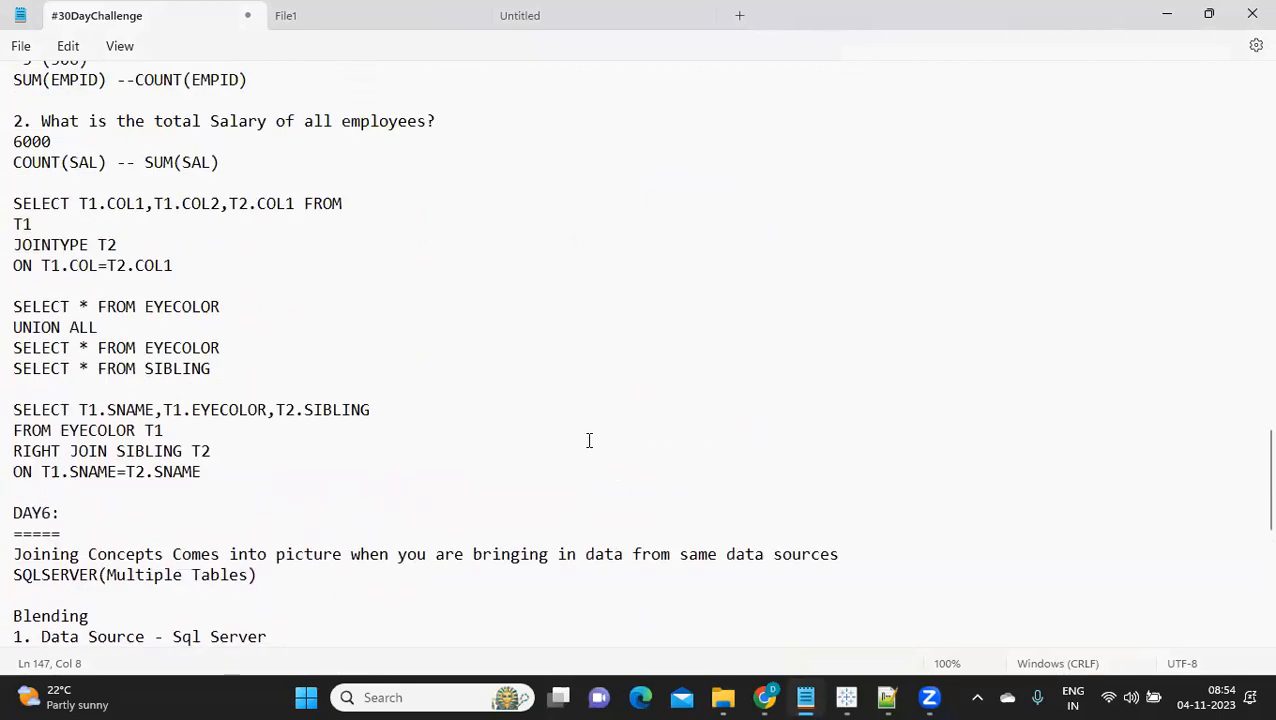
pyautogui.scroll(9, 589, 440)
pyautogui.click(191, 203)
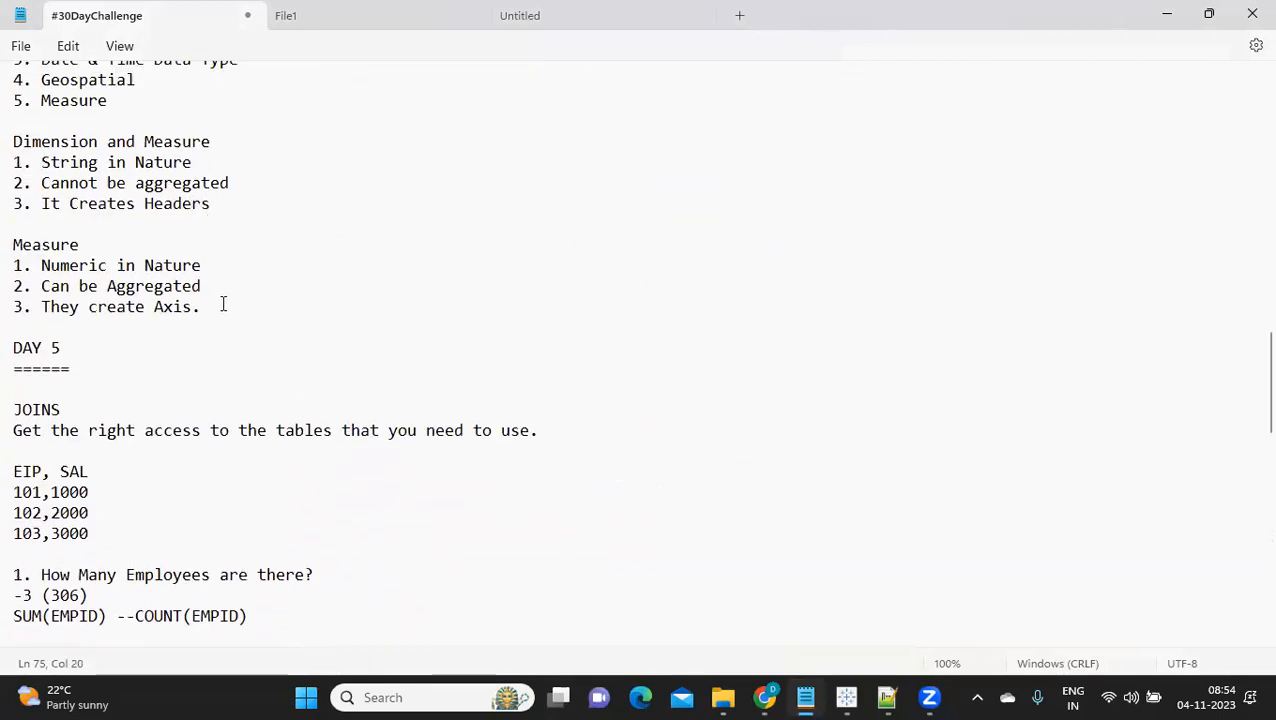
pyautogui.moveTo(42, 162); pyautogui.dragTo(260, 157)
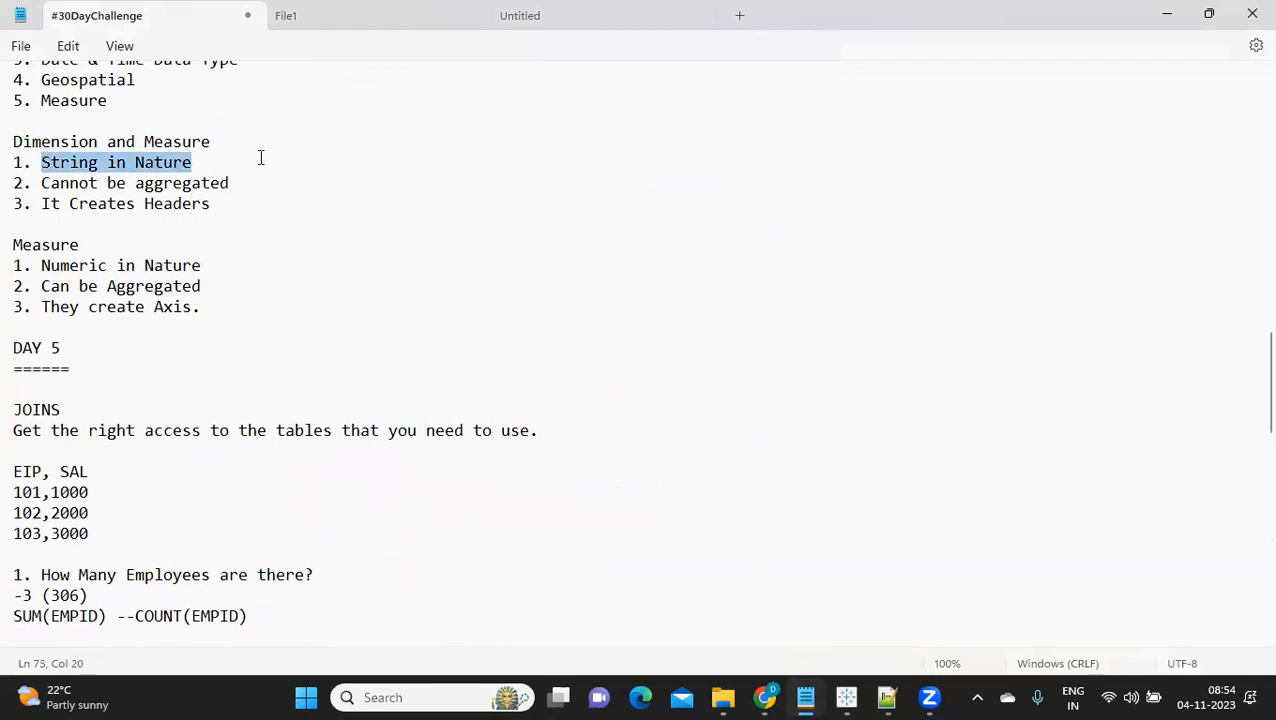
pyautogui.moveTo(42, 183); pyautogui.dragTo(193, 190)
pyautogui.moveTo(101, 203); pyautogui.dragTo(242, 196)
pyautogui.moveTo(60, 265); pyautogui.dragTo(13, 265)
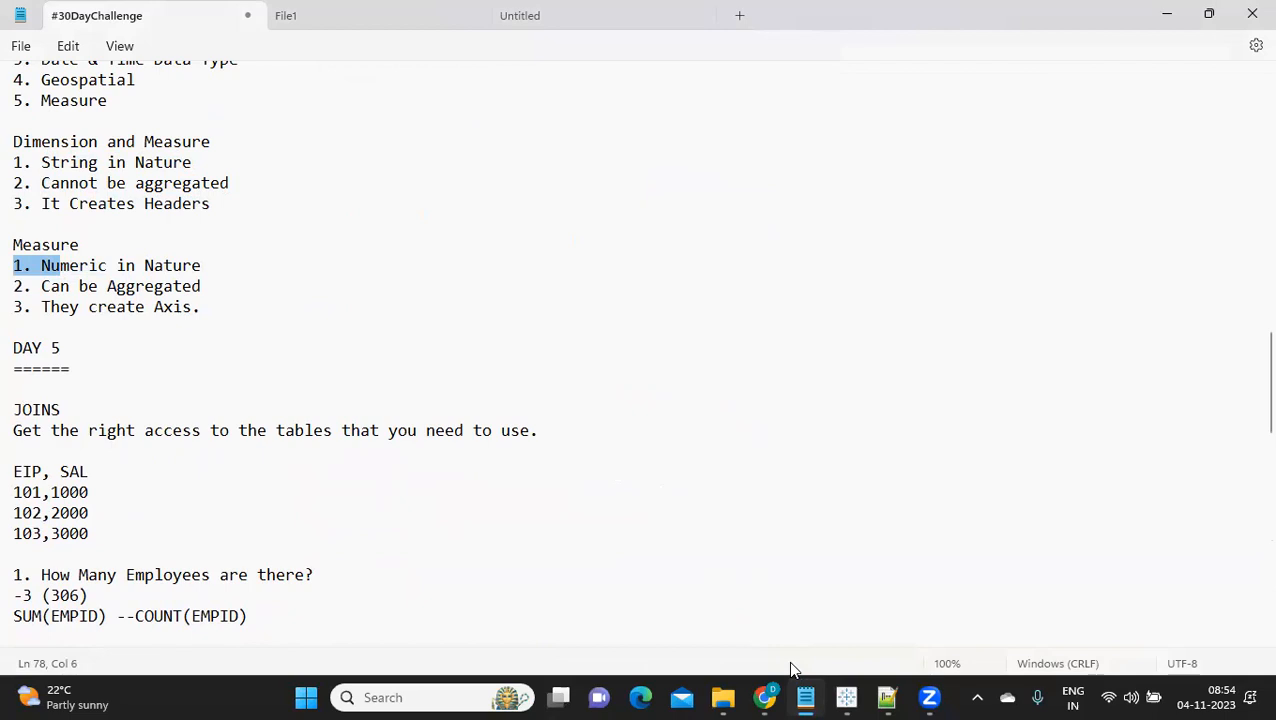
pyautogui.moveTo(846, 697)
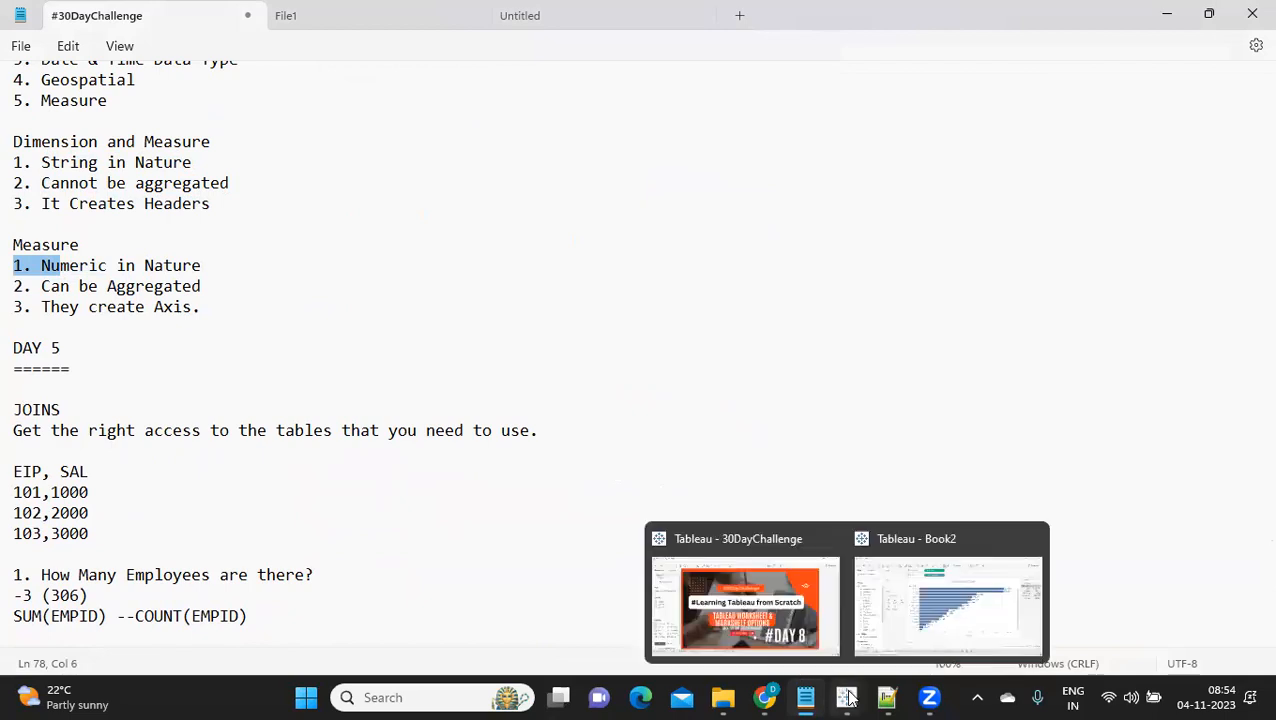
pyautogui.click(930, 613)
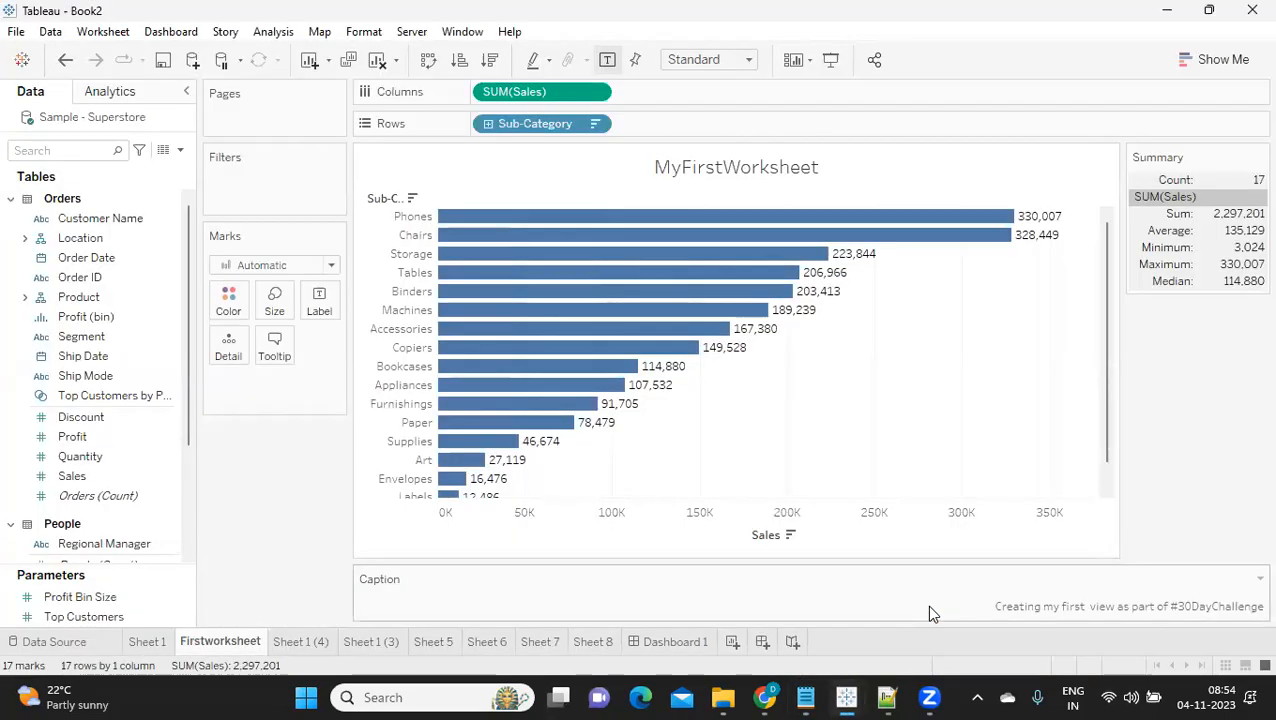
# - Search the data fields for "su" and colour the bars by Sub-Category
pyautogui.click(74, 147)
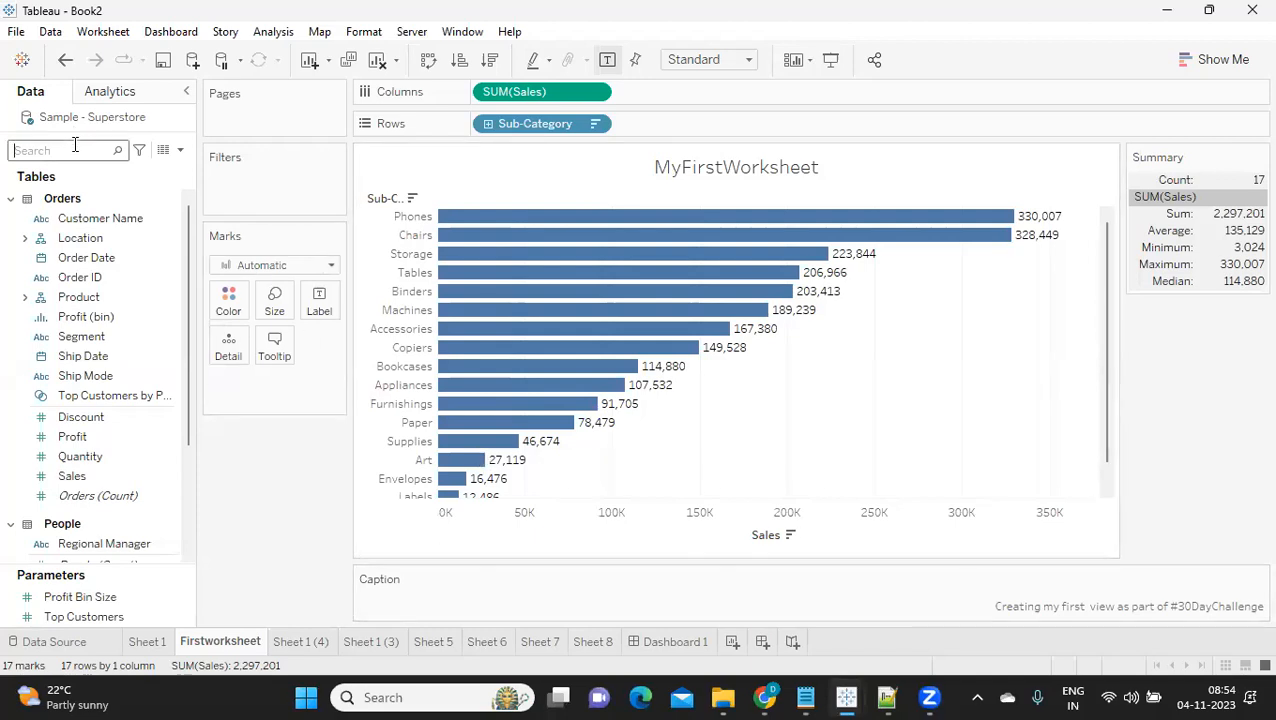
pyautogui.write('su')
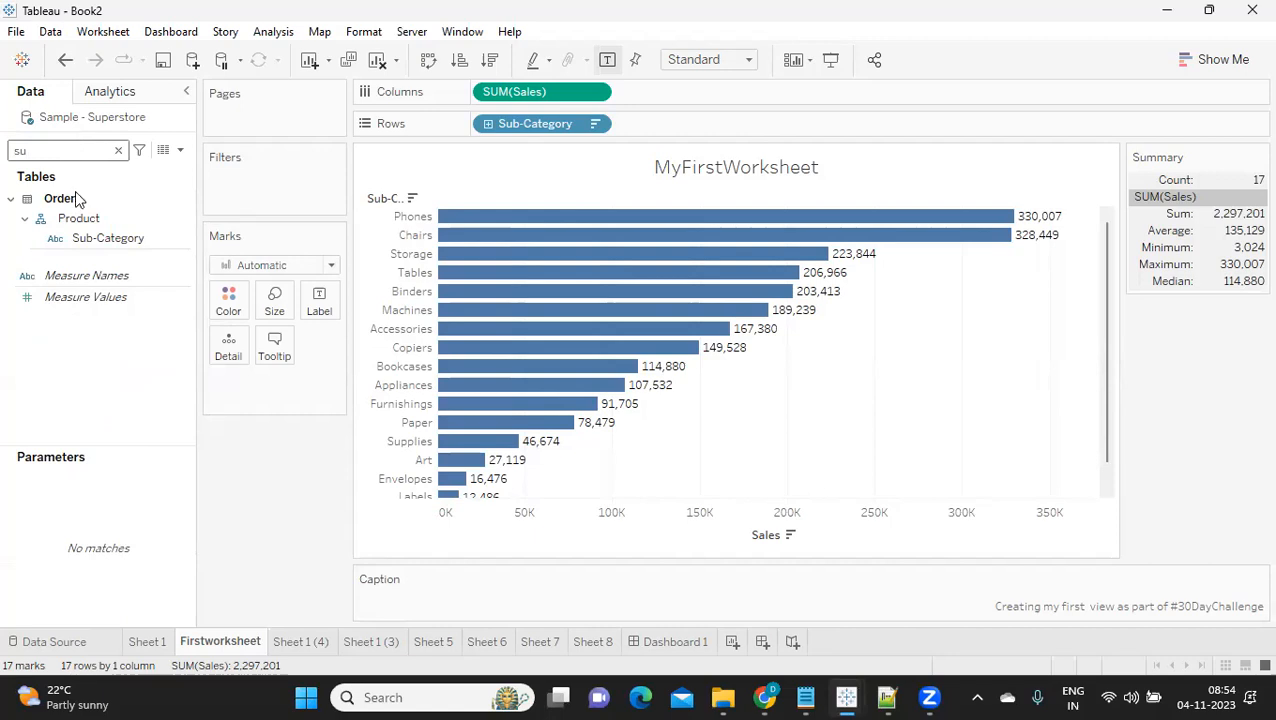
pyautogui.click(105, 238)
pyautogui.moveTo(107, 240); pyautogui.dragTo(231, 316)
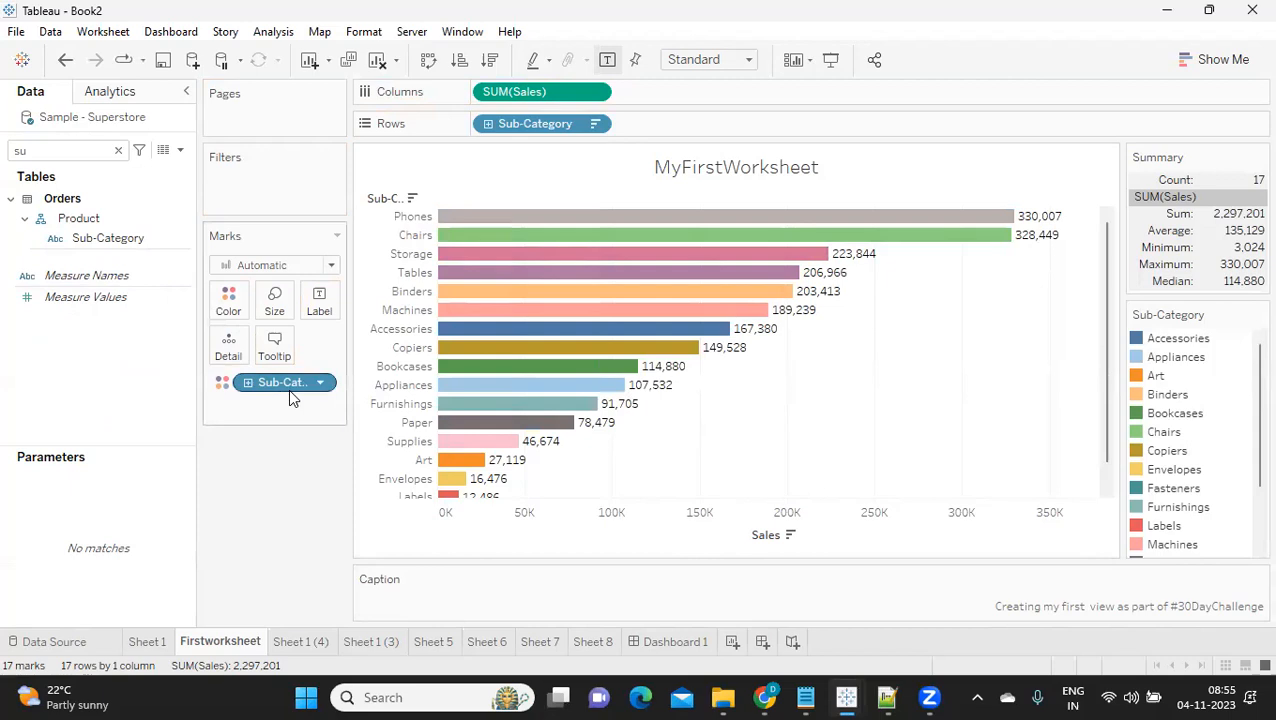
# - Remove Sub-Category from the bars' colour encoding
pyautogui.moveTo(533, 346)
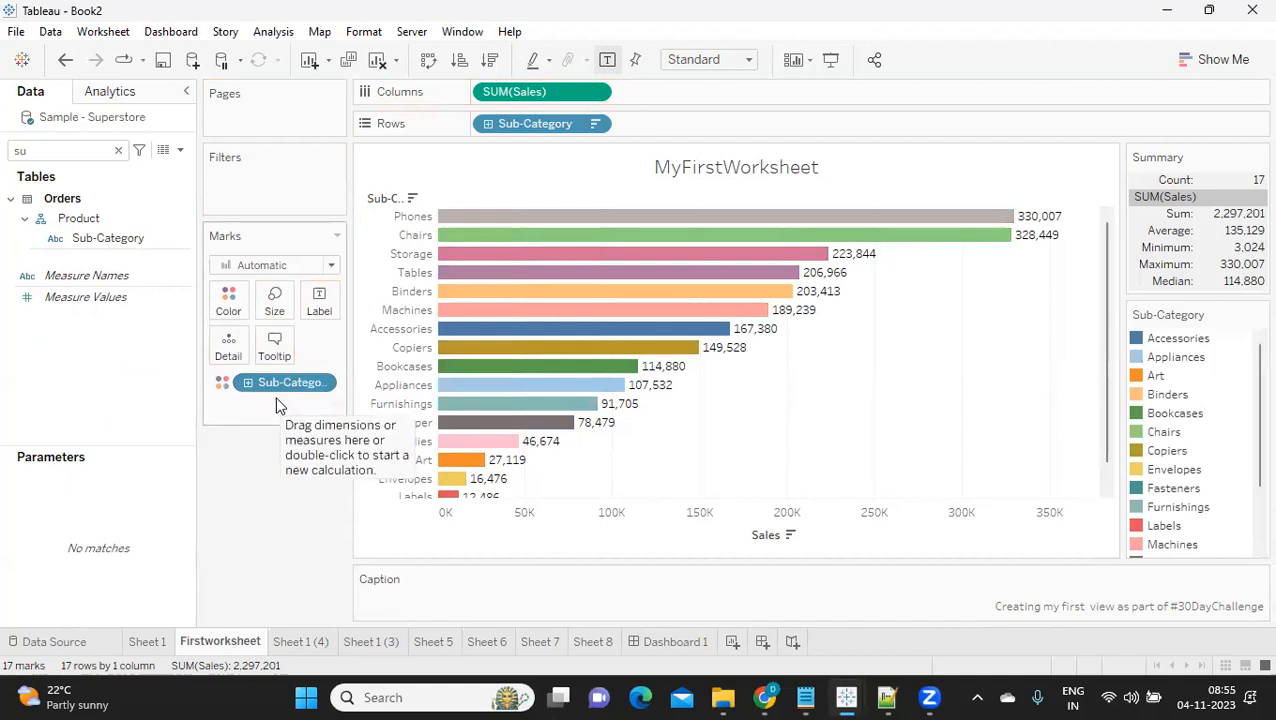
pyautogui.moveTo(548, 424)
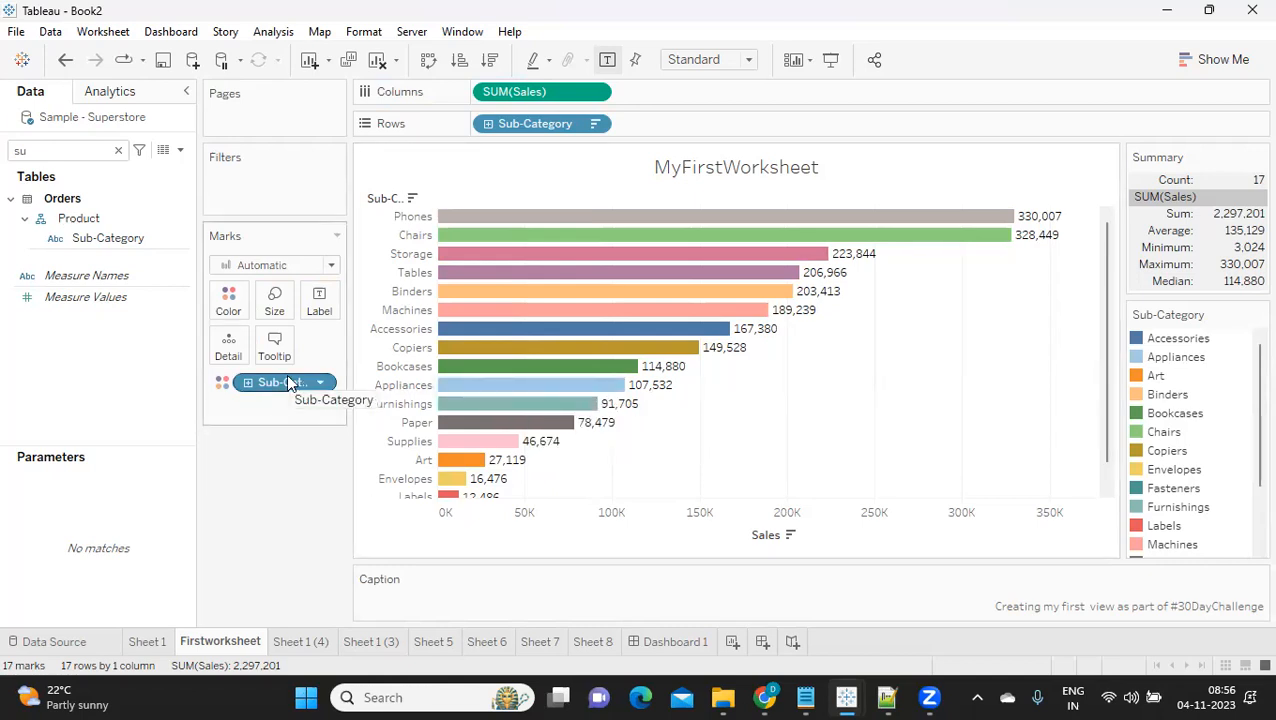
pyautogui.moveTo(285, 390); pyautogui.dragTo(268, 496)
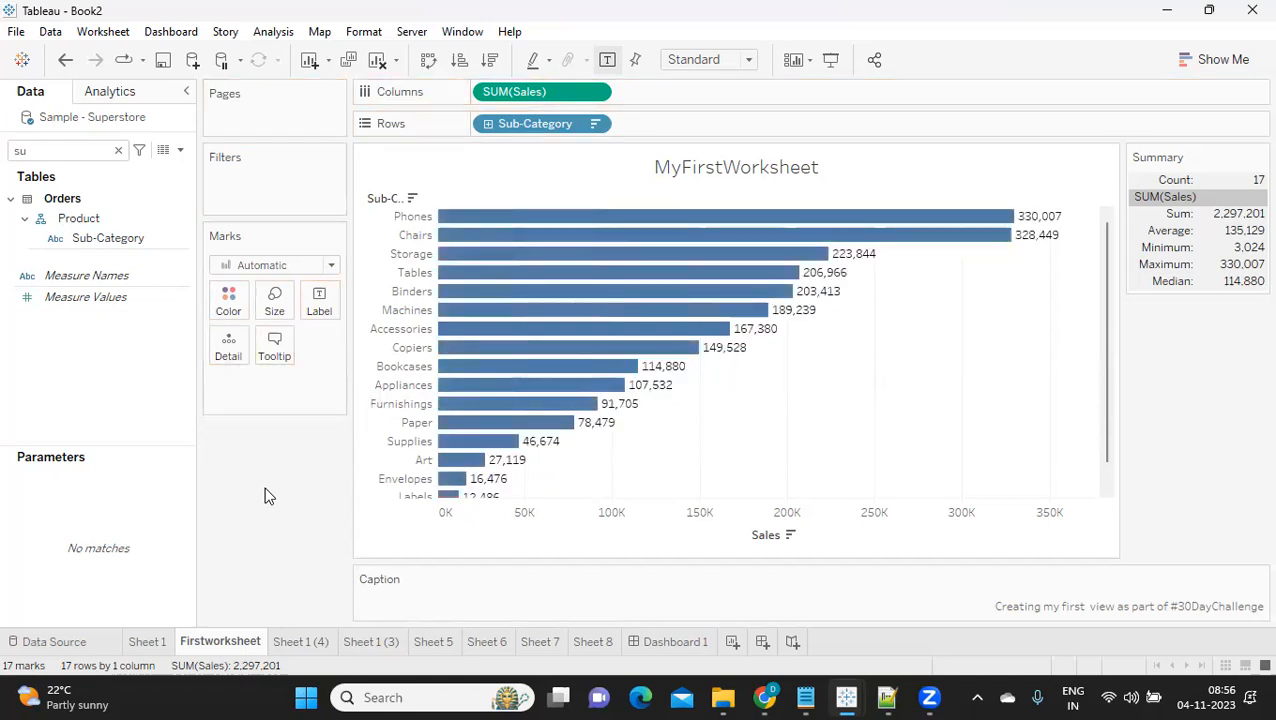
# - Change the data field search to "sa" to find the Sales field
pyautogui.click(63, 142)
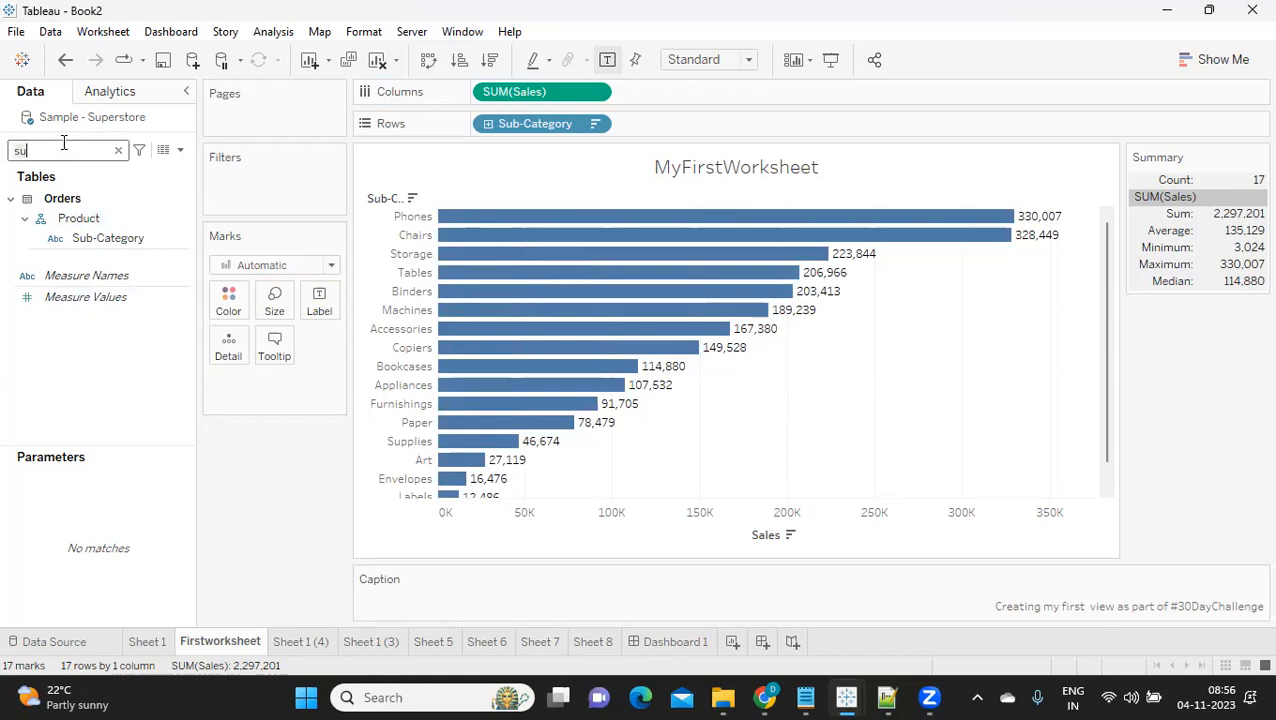
pyautogui.press('BackSpace')
pyautogui.write('a')
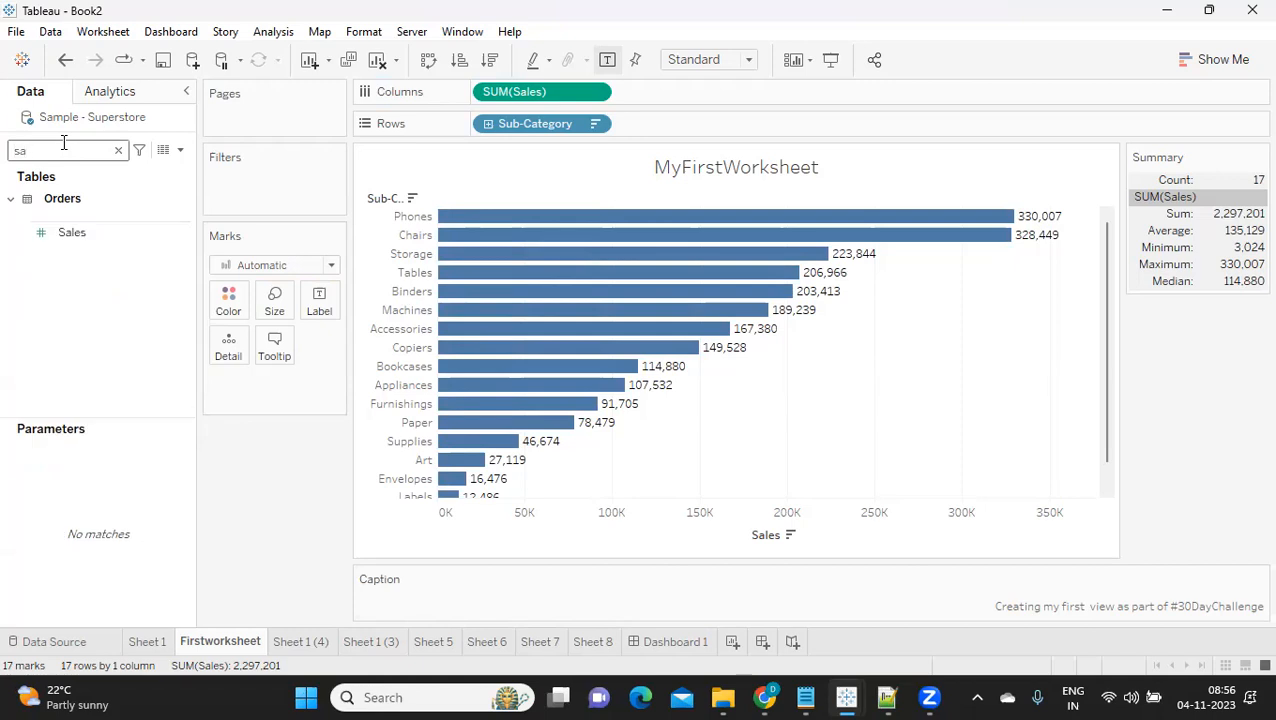
# - Hide the Summary card and reduce the caption area's height to give the chart more room
pyautogui.click(1259, 157)
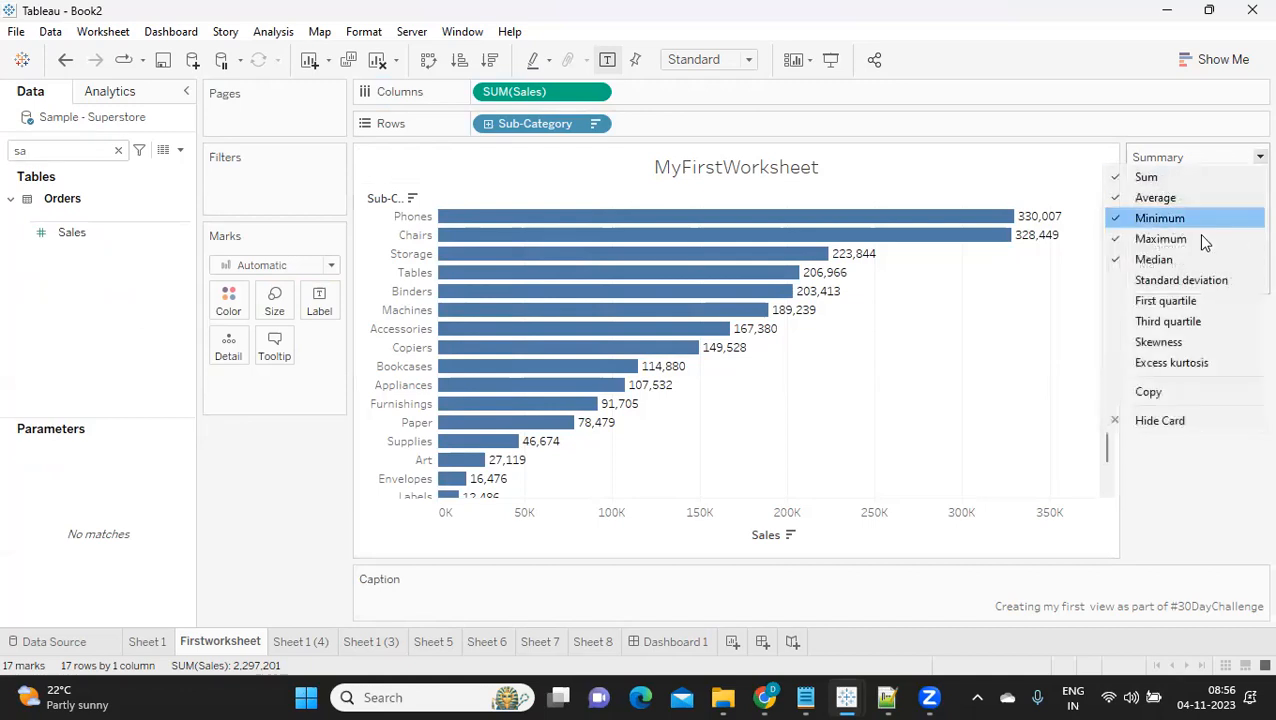
pyautogui.click(1153, 430)
pyautogui.moveTo(965, 567); pyautogui.dragTo(961, 588)
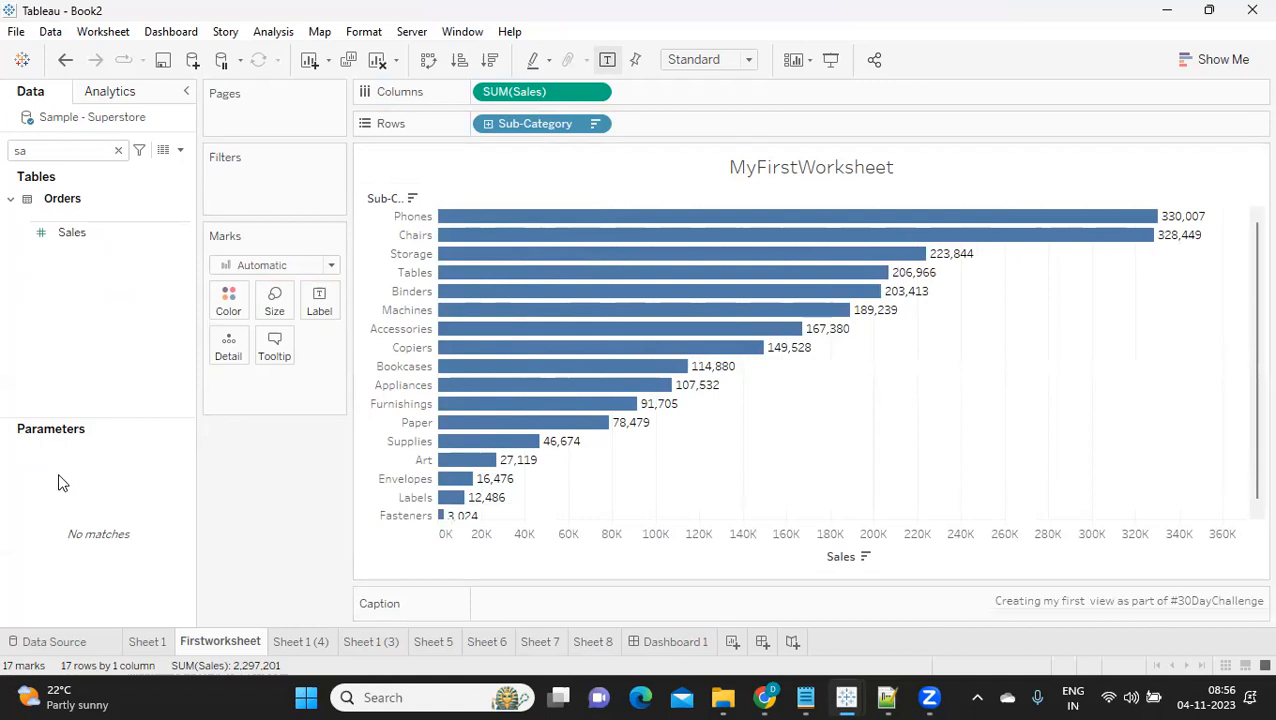
# - Colour the bars by Sales, and compare the shading across the chart from Phones down to Fasteners
pyautogui.click(70, 233)
pyautogui.moveTo(70, 233)
pyautogui.mouseDown()
pyautogui.moveTo(137, 292)
pyautogui.moveTo(226, 302)
pyautogui.mouseUp()
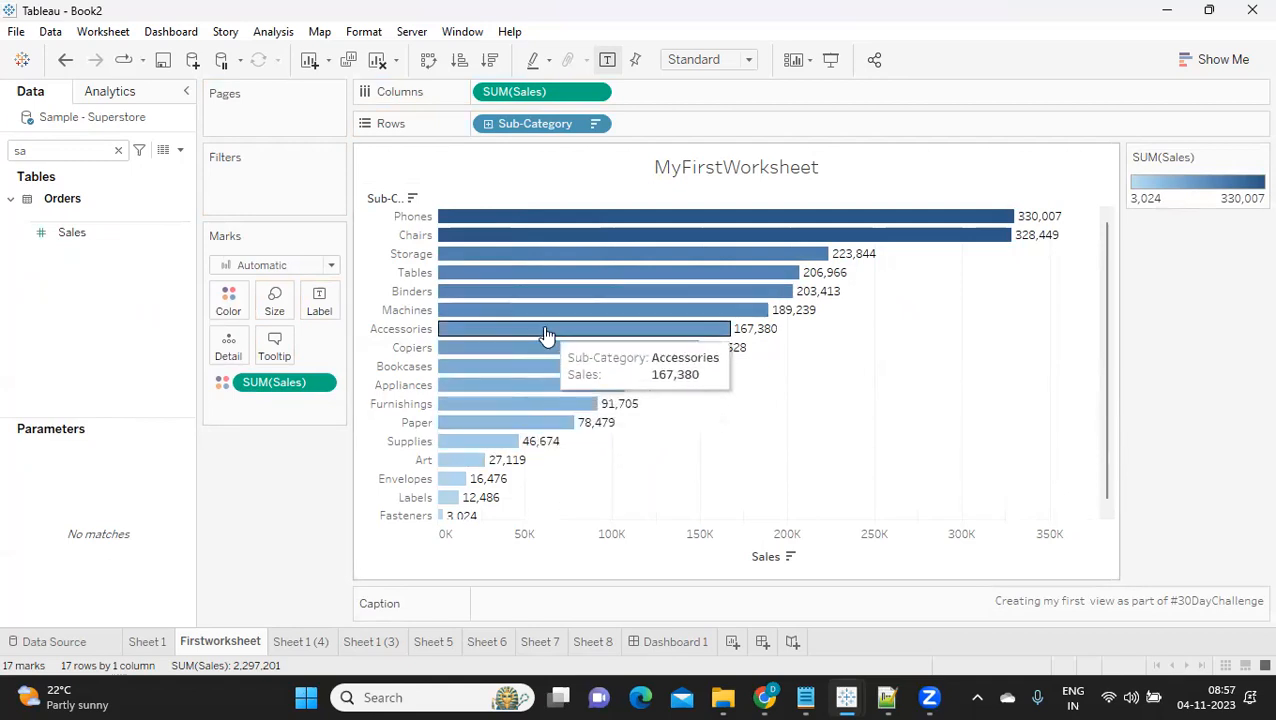
pyautogui.scroll(-1, 550, 337)
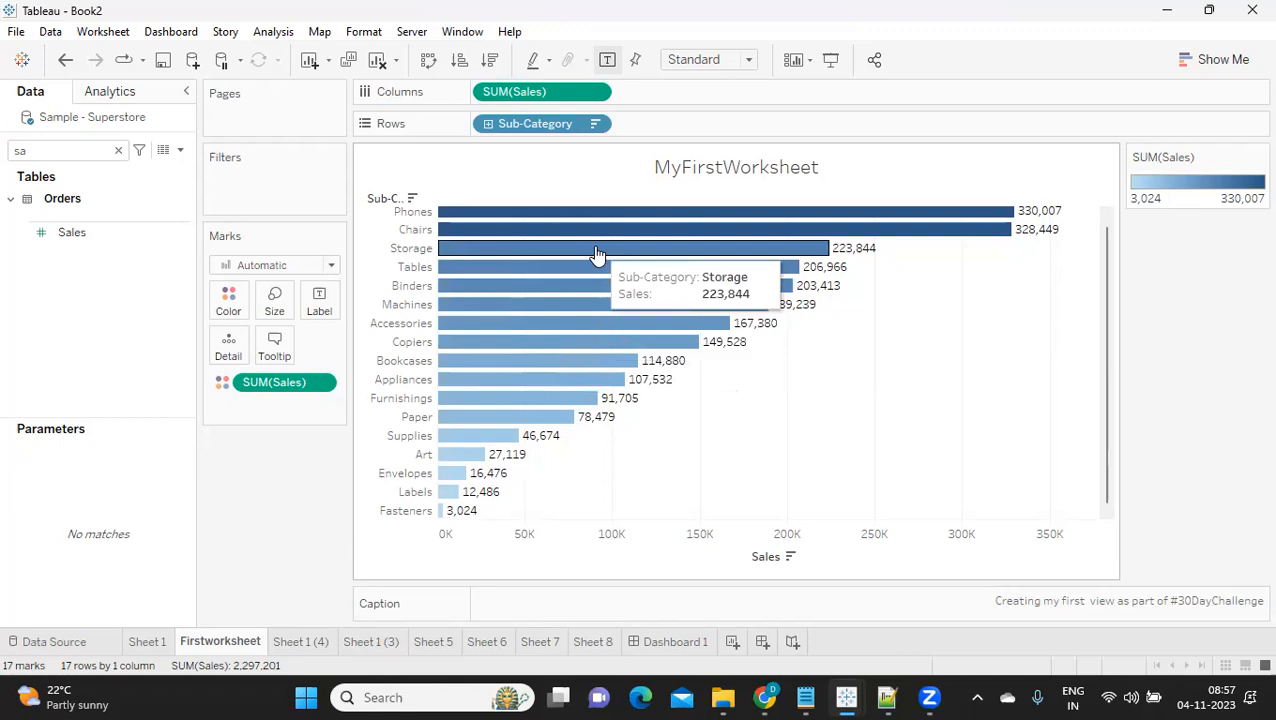
pyautogui.scroll(1, 597, 254)
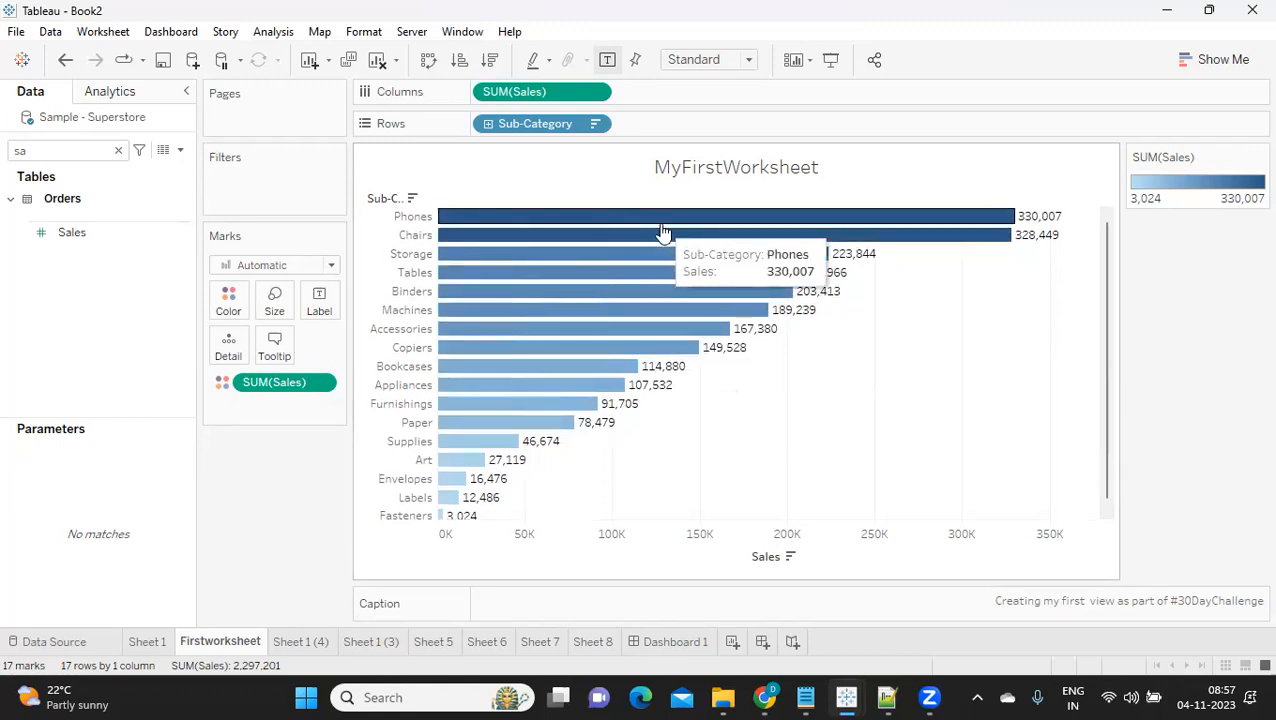
pyautogui.scroll(-1, 462, 500)
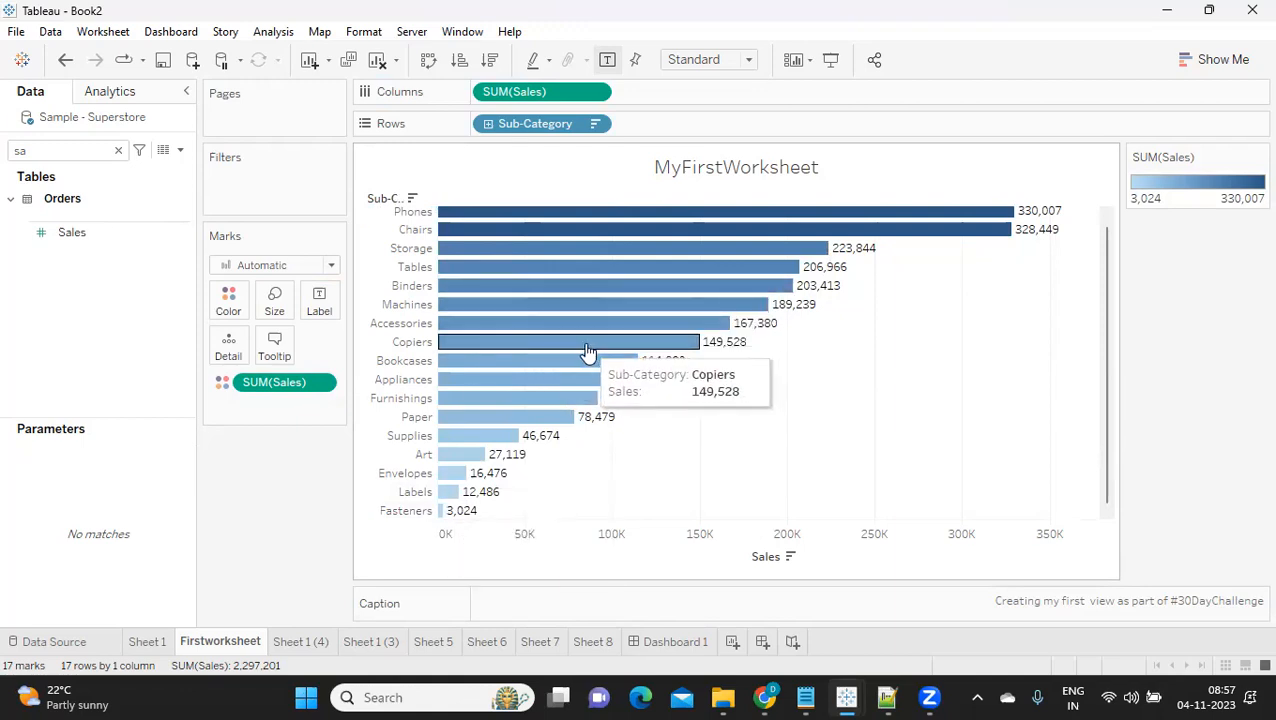
pyautogui.scroll(1, 605, 365)
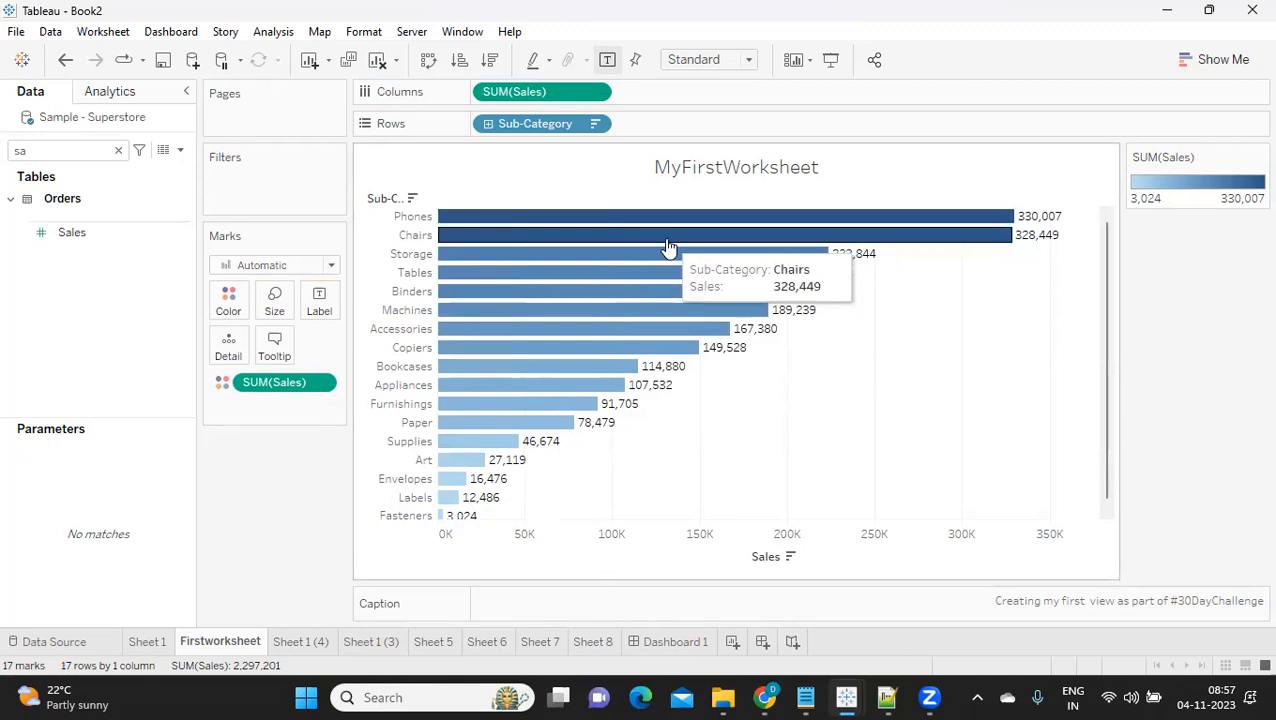
pyautogui.scroll(-1, 480, 495)
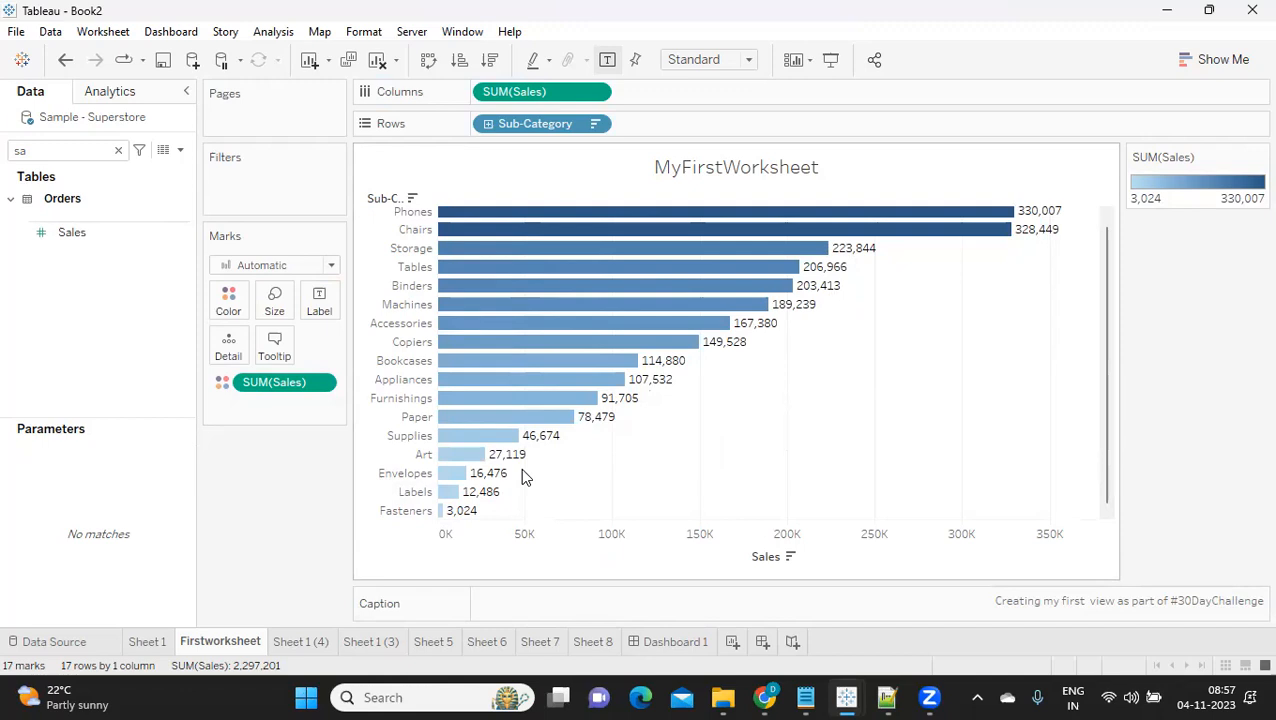
# - Reverse the Sales colour gradient and apply it to the bars
pyautogui.click(1257, 159)
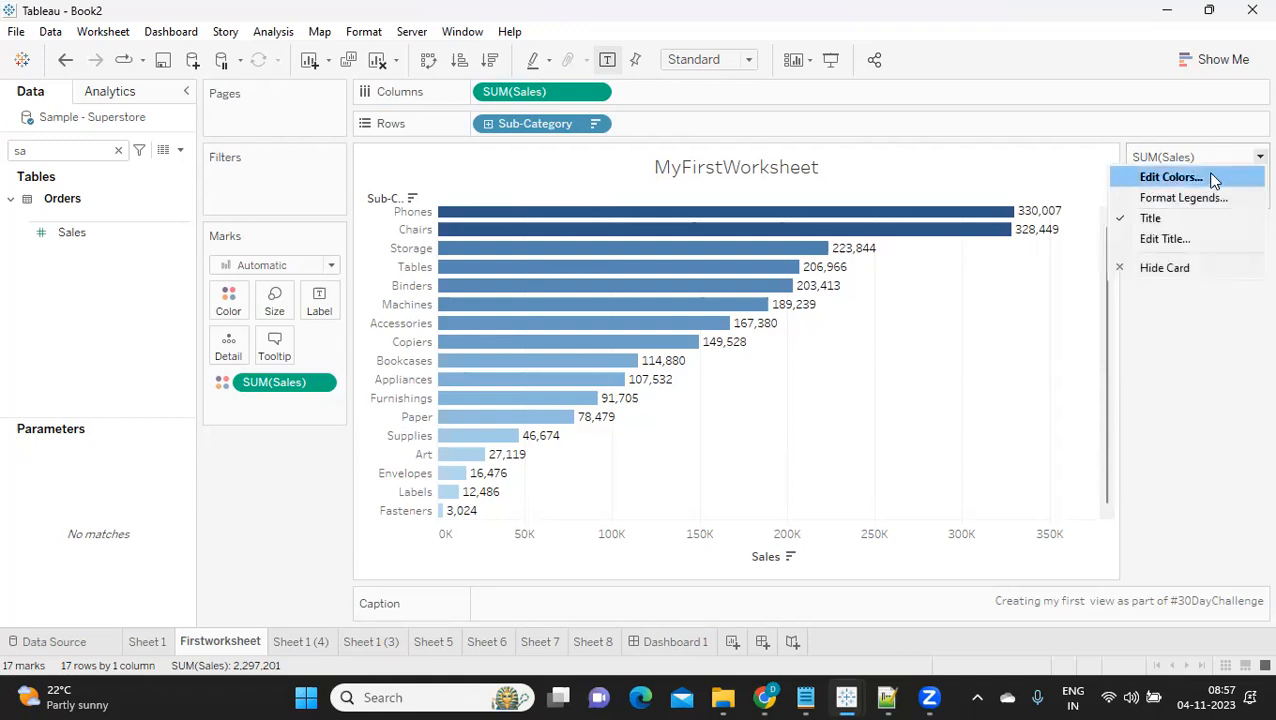
pyautogui.click(1212, 177)
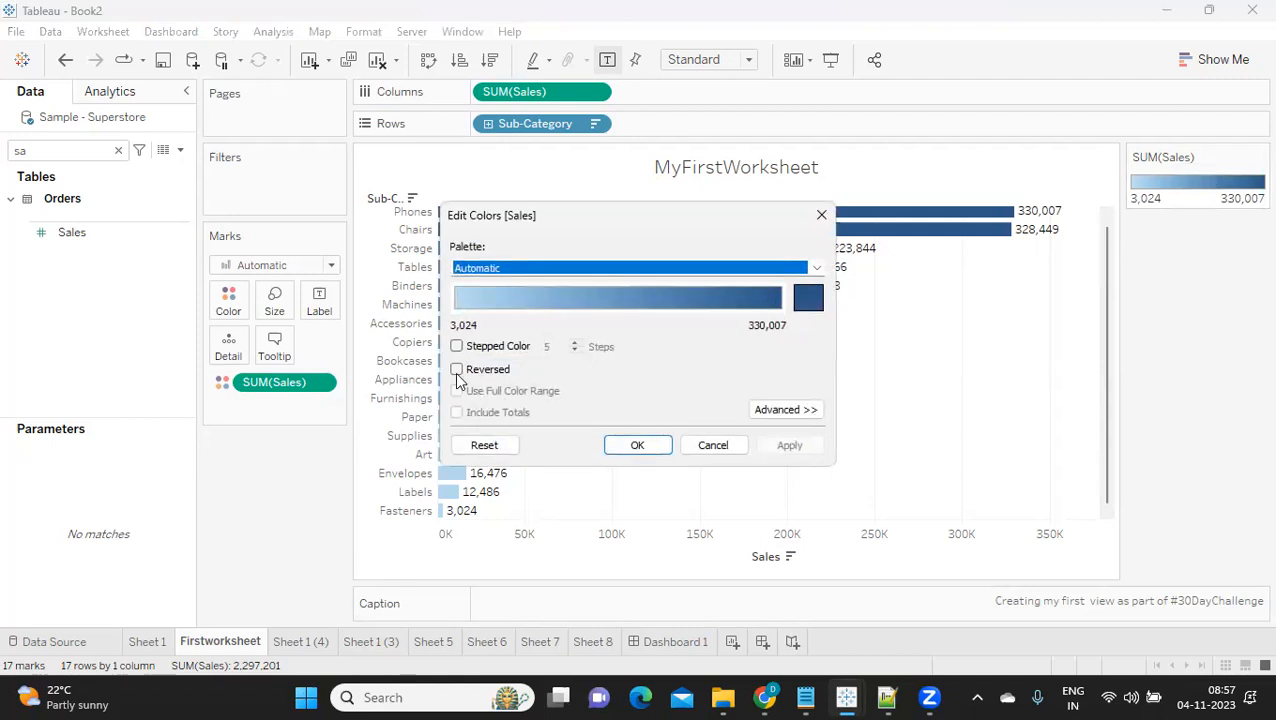
pyautogui.click(456, 370)
pyautogui.click(786, 447)
pyautogui.click(645, 446)
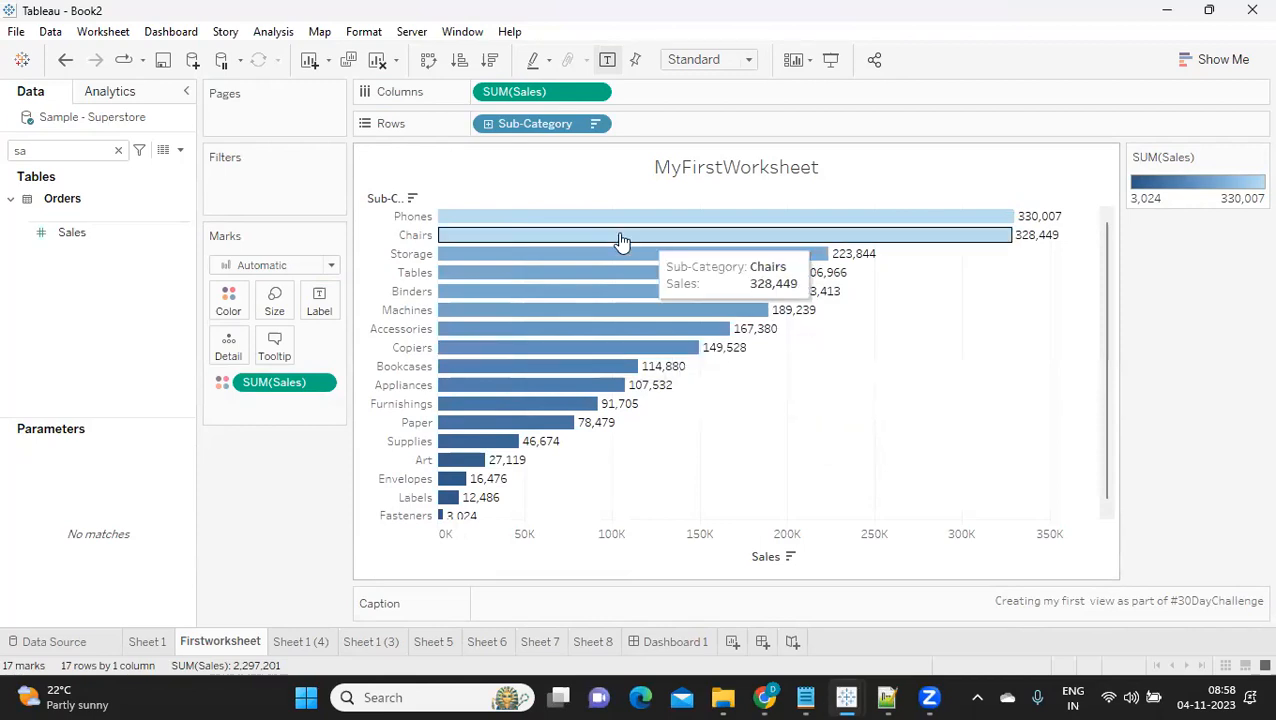
# - Reopen the Sales colour settings, turn off Reversed, and move the dialog away from the bars
pyautogui.click(1259, 158)
pyautogui.click(1152, 177)
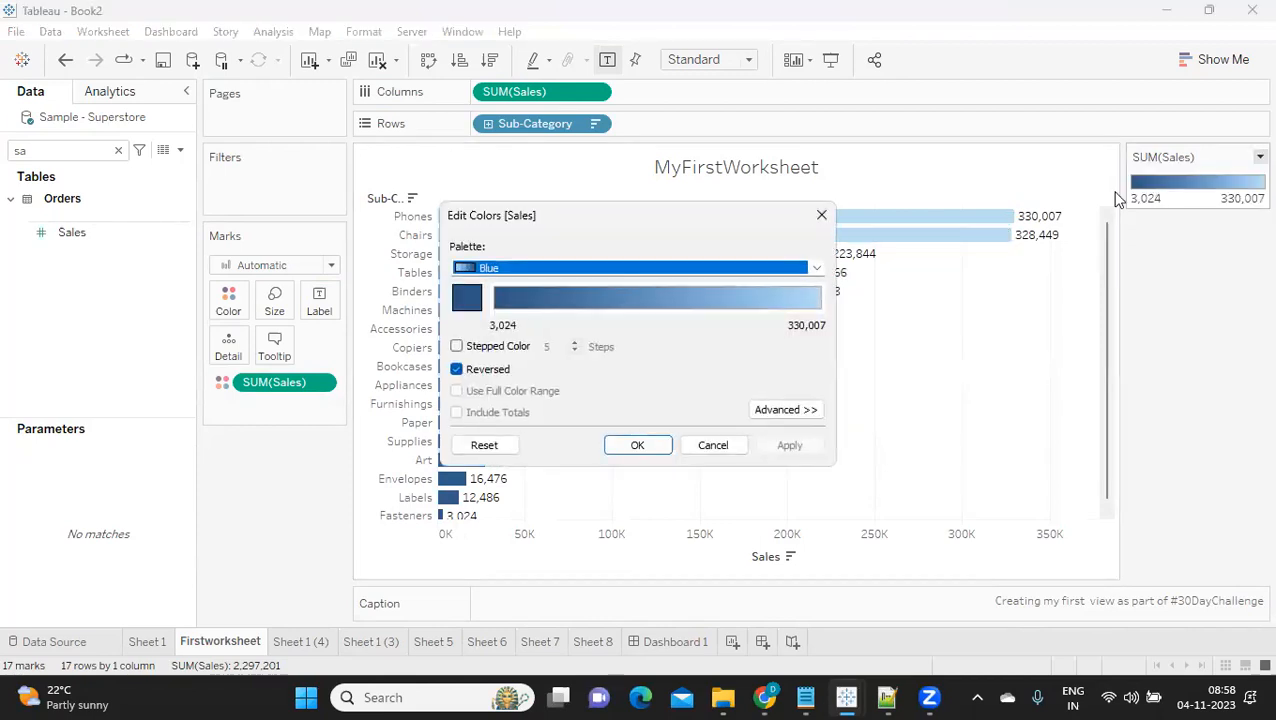
pyautogui.click(457, 370)
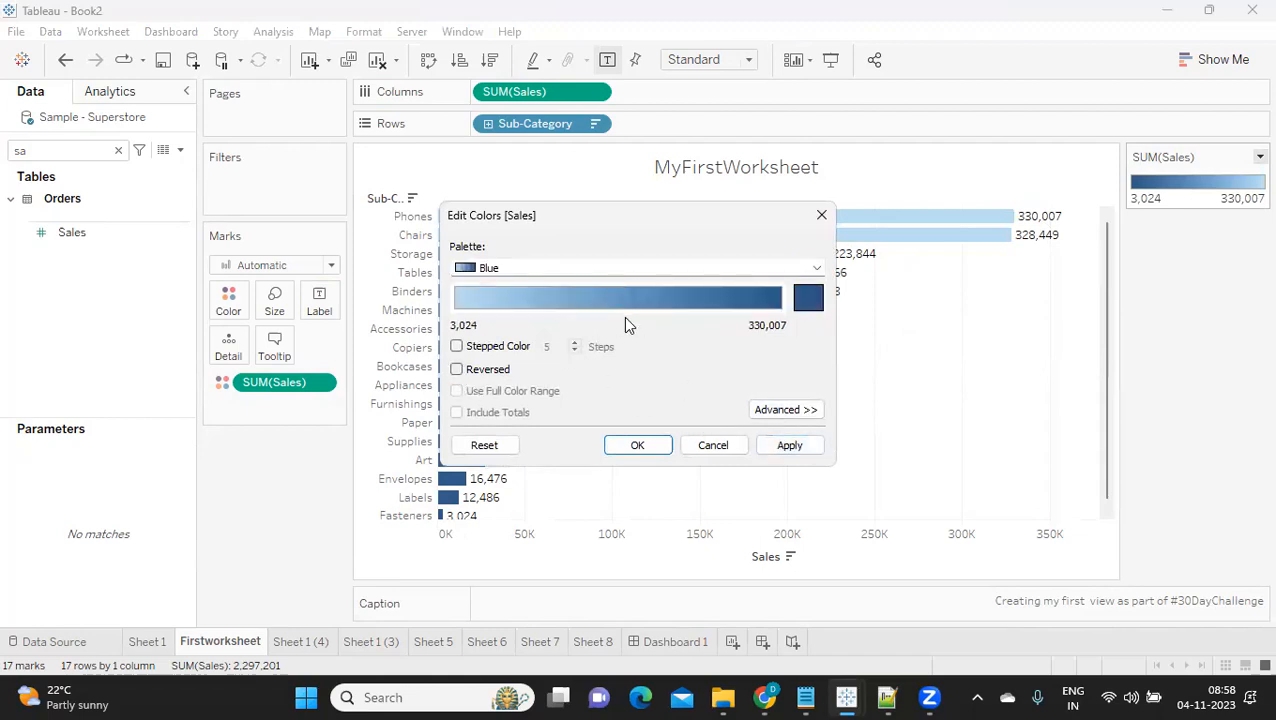
pyautogui.moveTo(604, 218); pyautogui.dragTo(932, 184)
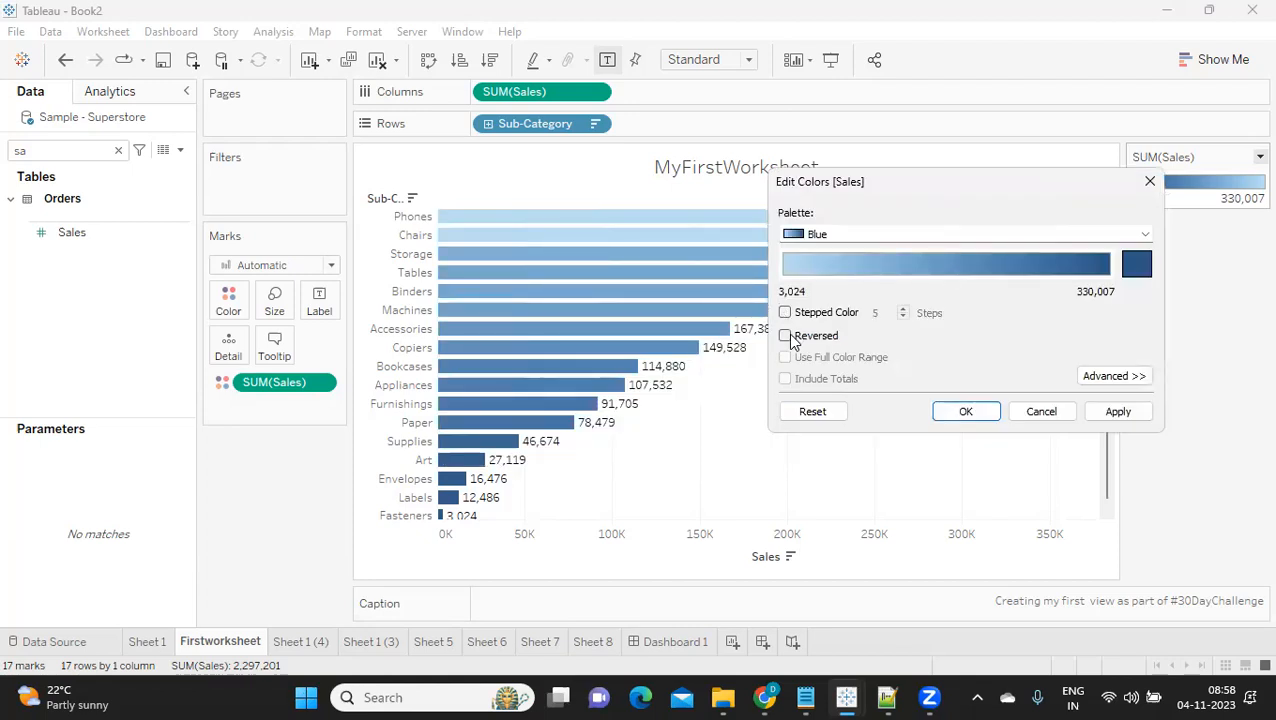
# - Turn on Stepped Color for Sales with 2 steps and apply it to the bars
pyautogui.click(785, 312)
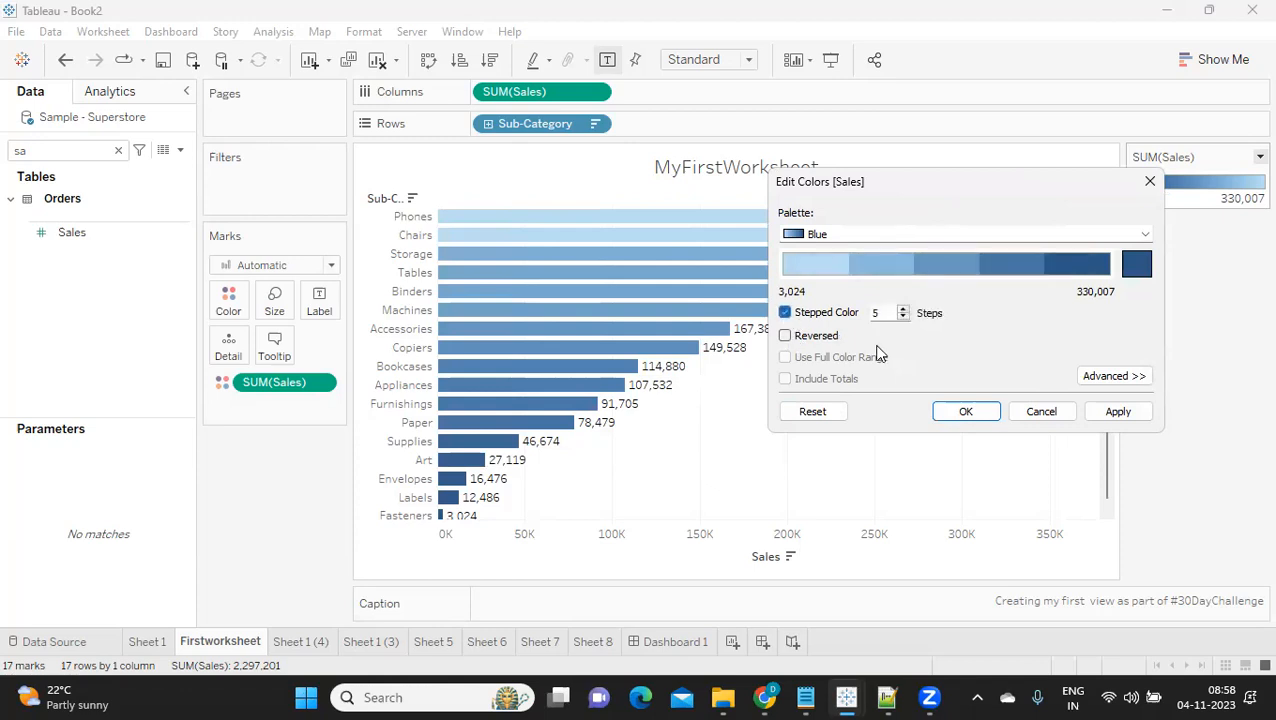
pyautogui.click(903, 317)
pyautogui.click(903, 317)
pyautogui.click(903, 317)
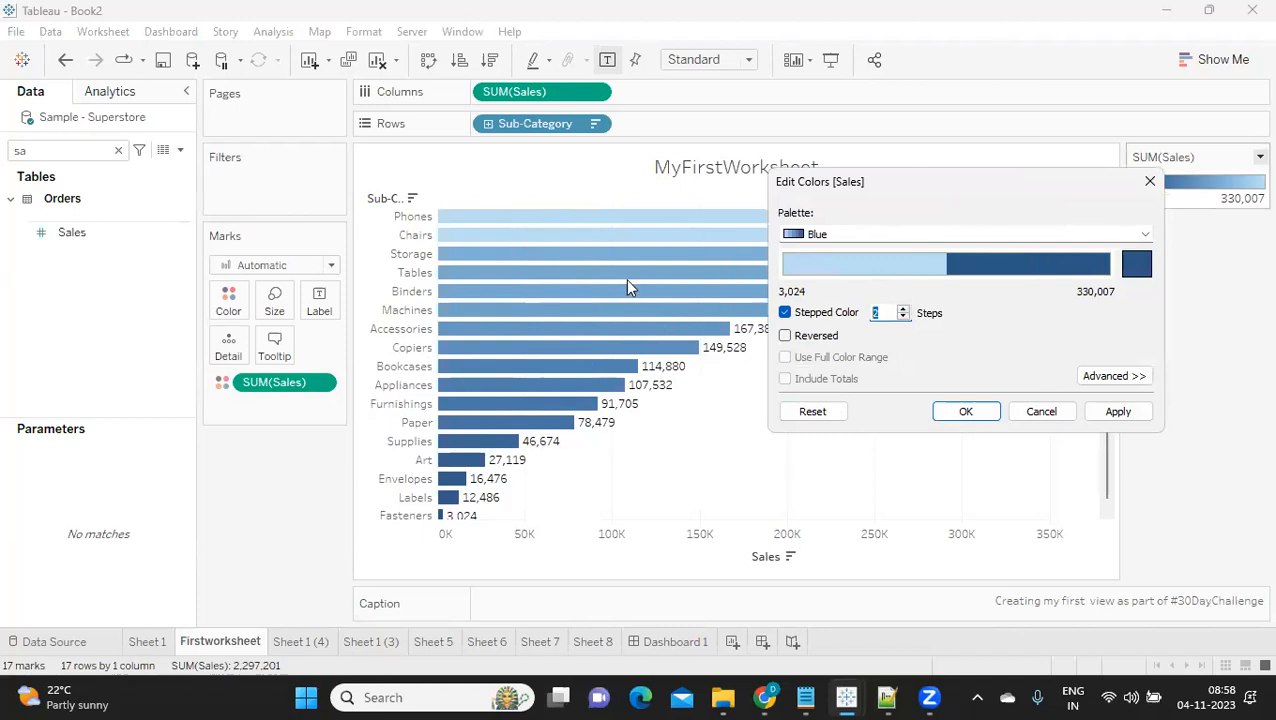
pyautogui.click(1118, 411)
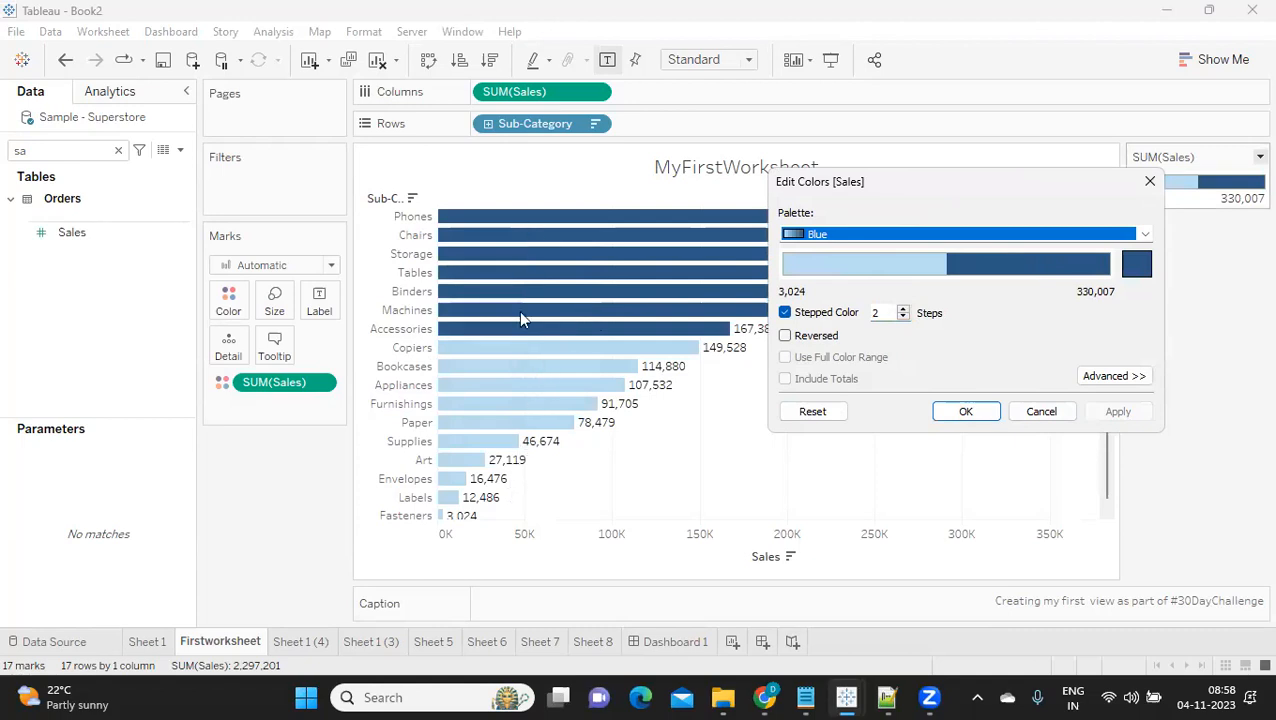
# - Try 3 colour steps on the bars, apply 4 steps instead, and close the Sales colour settings
pyautogui.click(903, 309)
pyautogui.click(1117, 412)
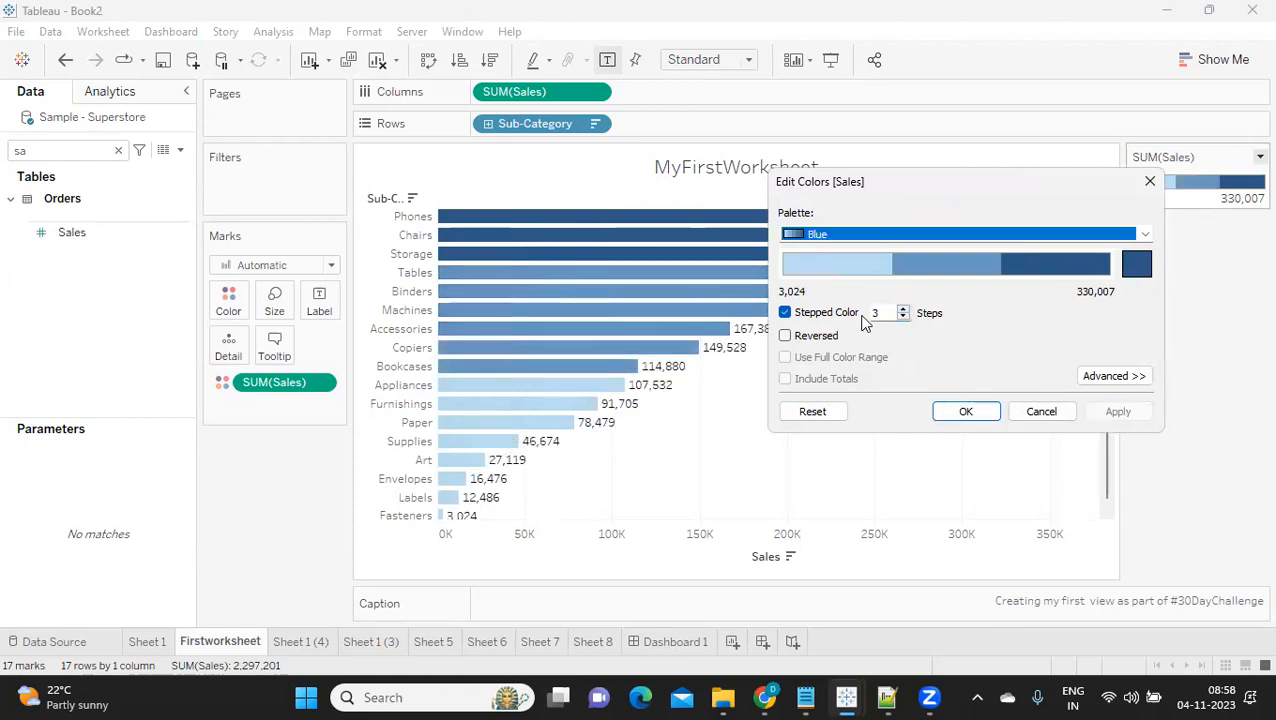
pyautogui.click(902, 316)
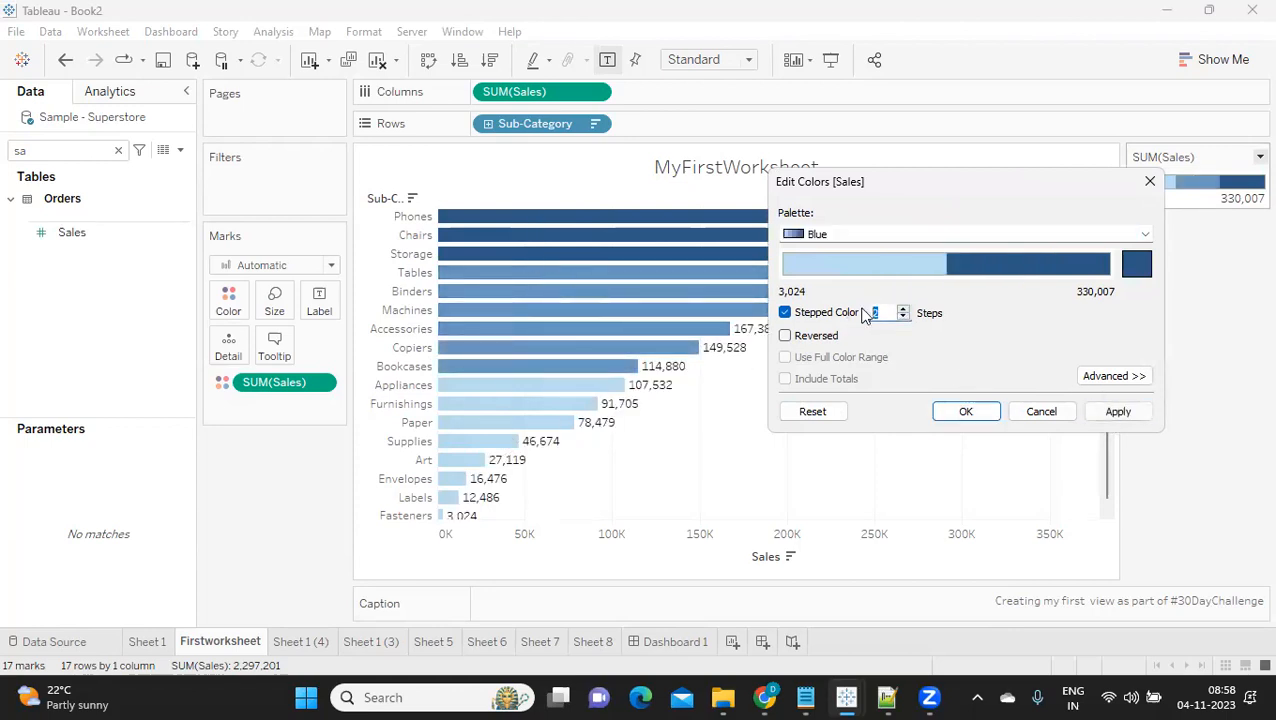
pyautogui.click(903, 310)
pyautogui.click(903, 310)
pyautogui.click(1110, 413)
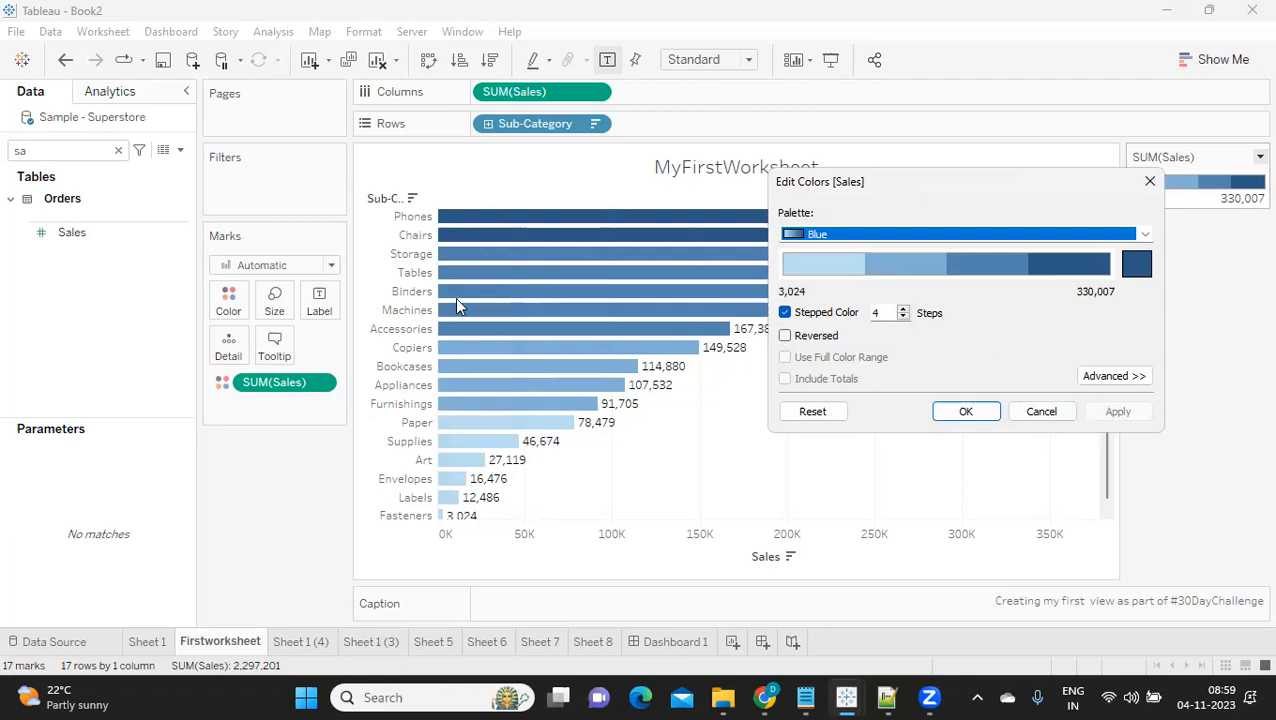
pyautogui.click(786, 313)
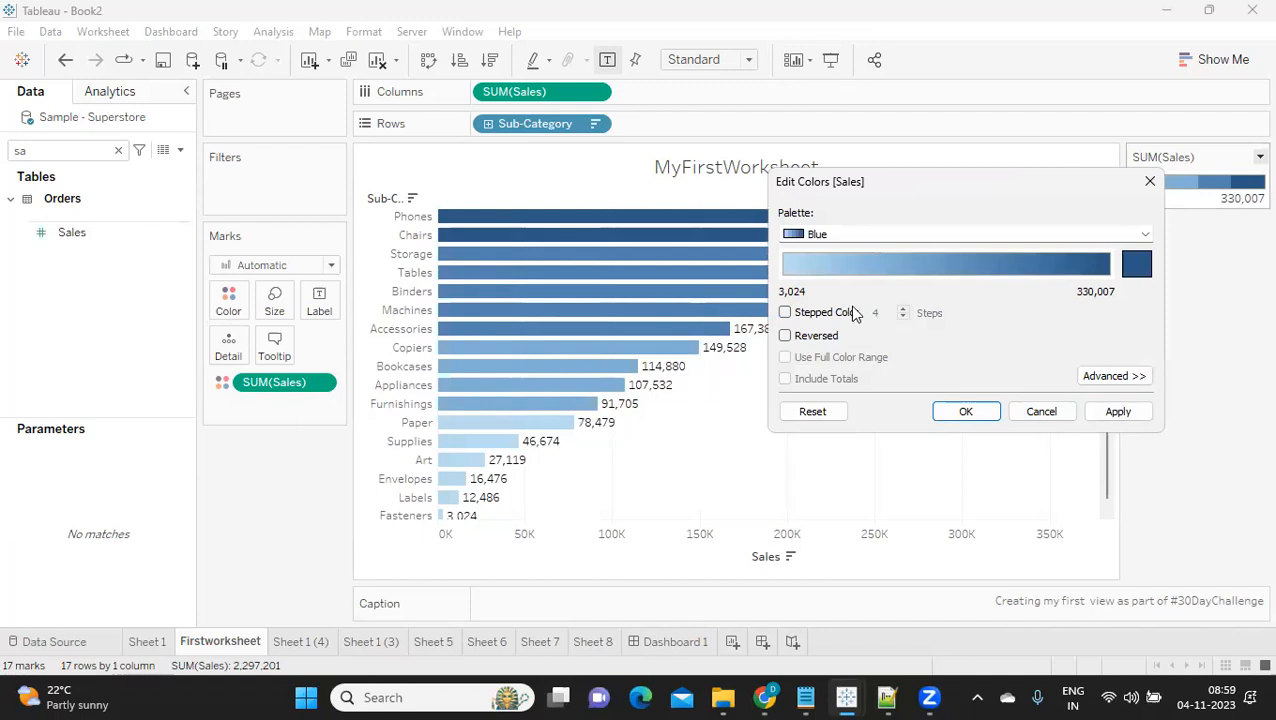
pyautogui.click(1058, 413)
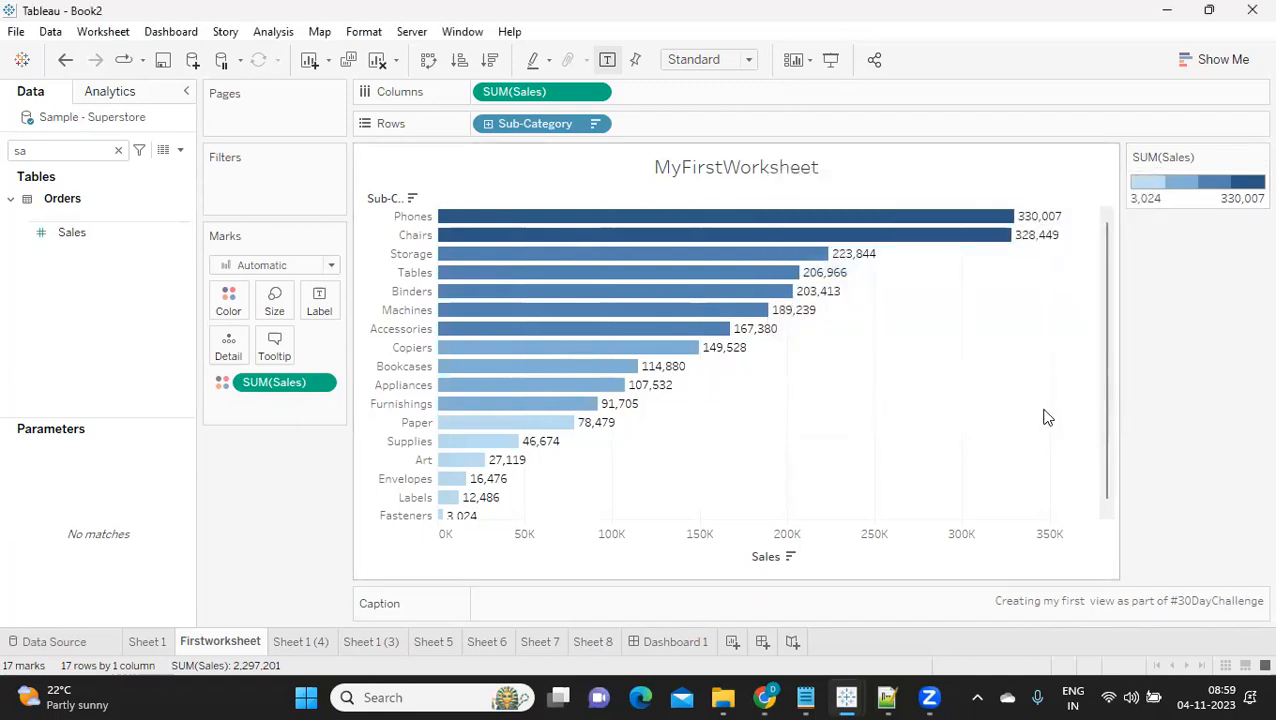
# - Change the Sales palette's end colour to red (#ff0000) and apply it to the four-step bars
pyautogui.doubleClick(1153, 186)
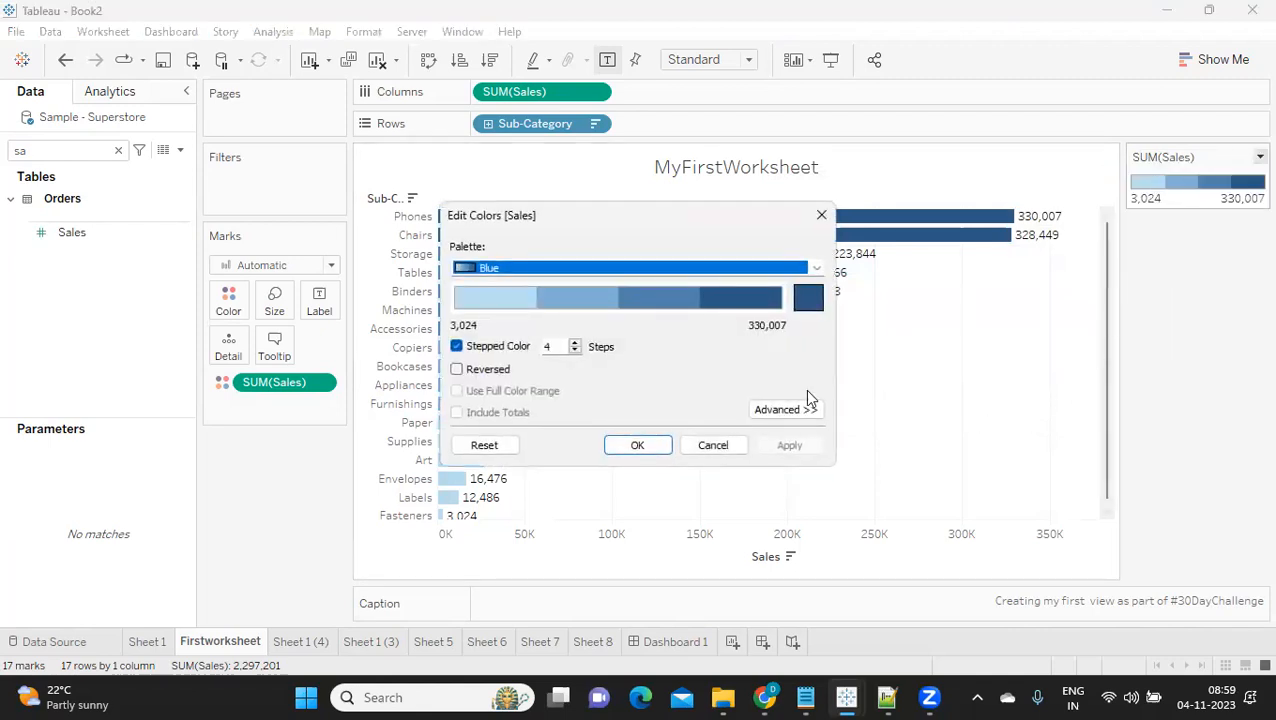
pyautogui.click(810, 304)
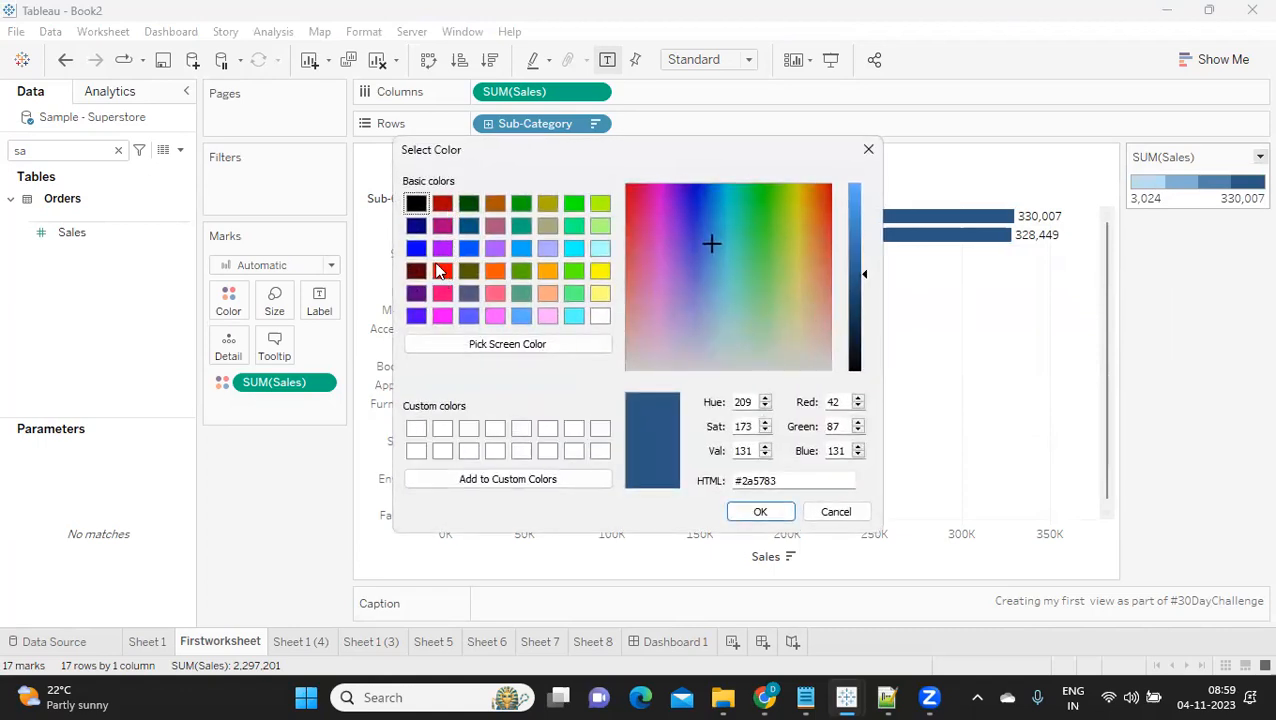
pyautogui.click(442, 272)
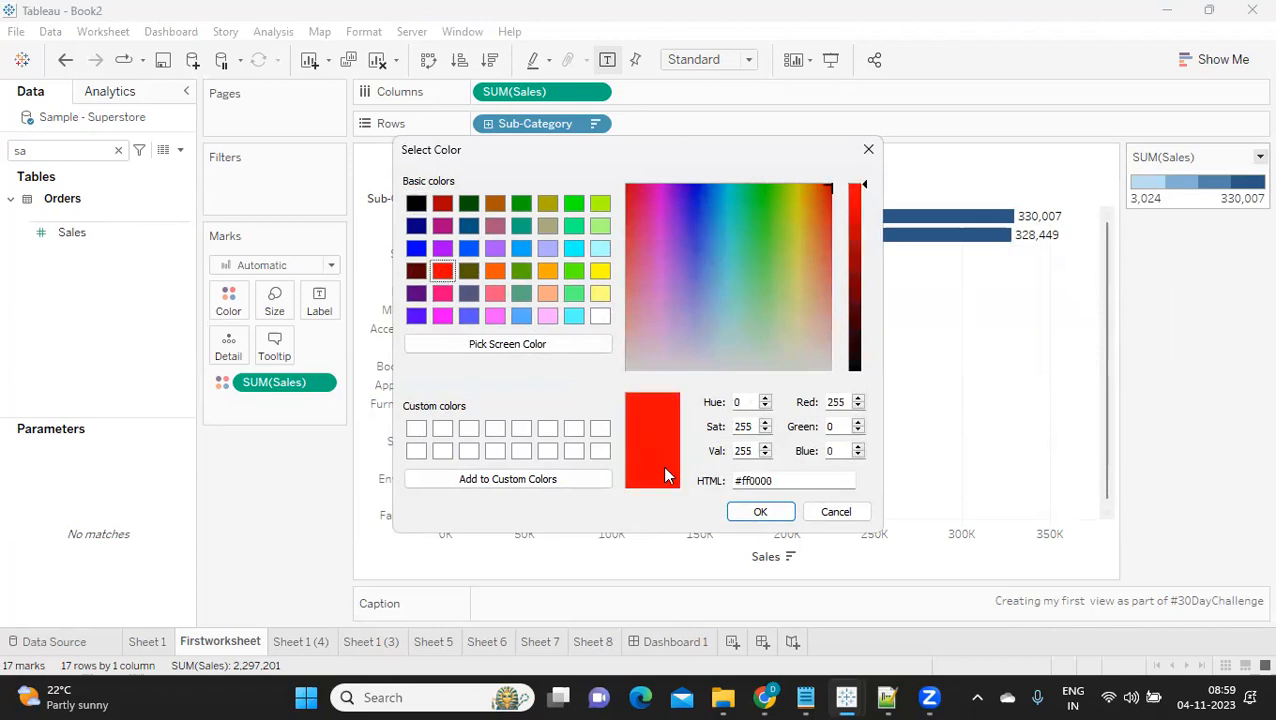
pyautogui.click(761, 512)
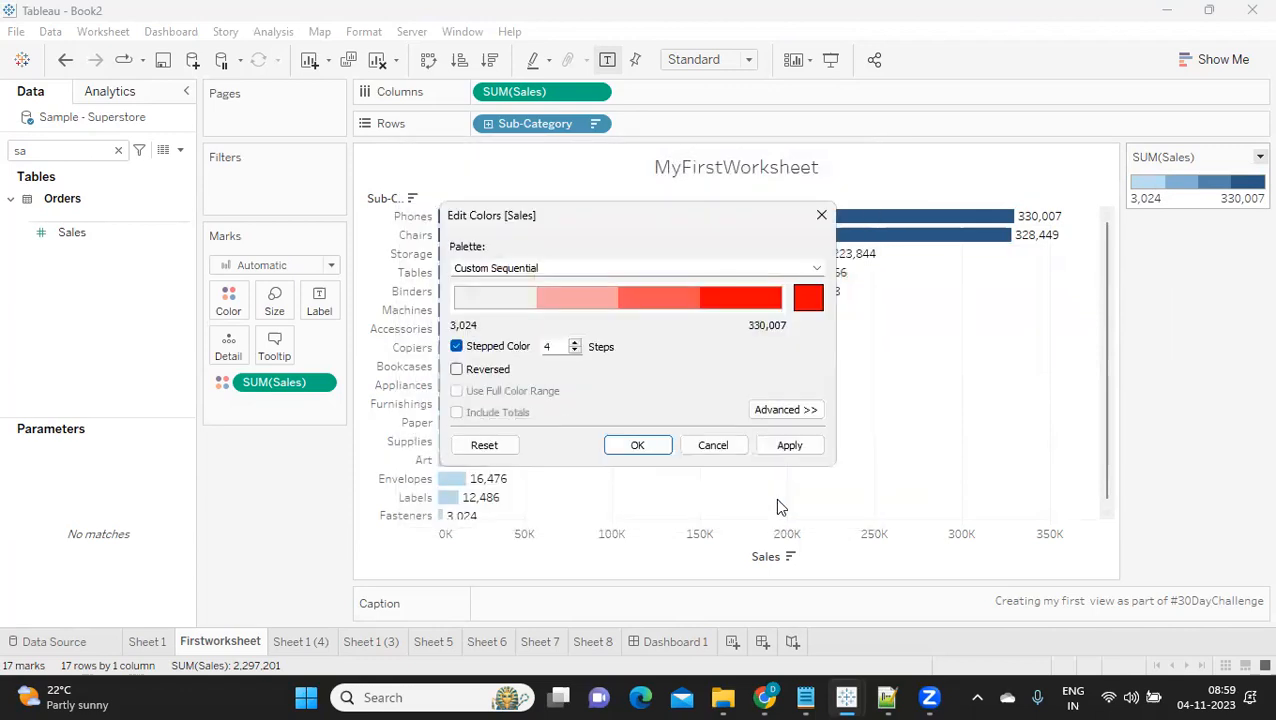
pyautogui.click(789, 446)
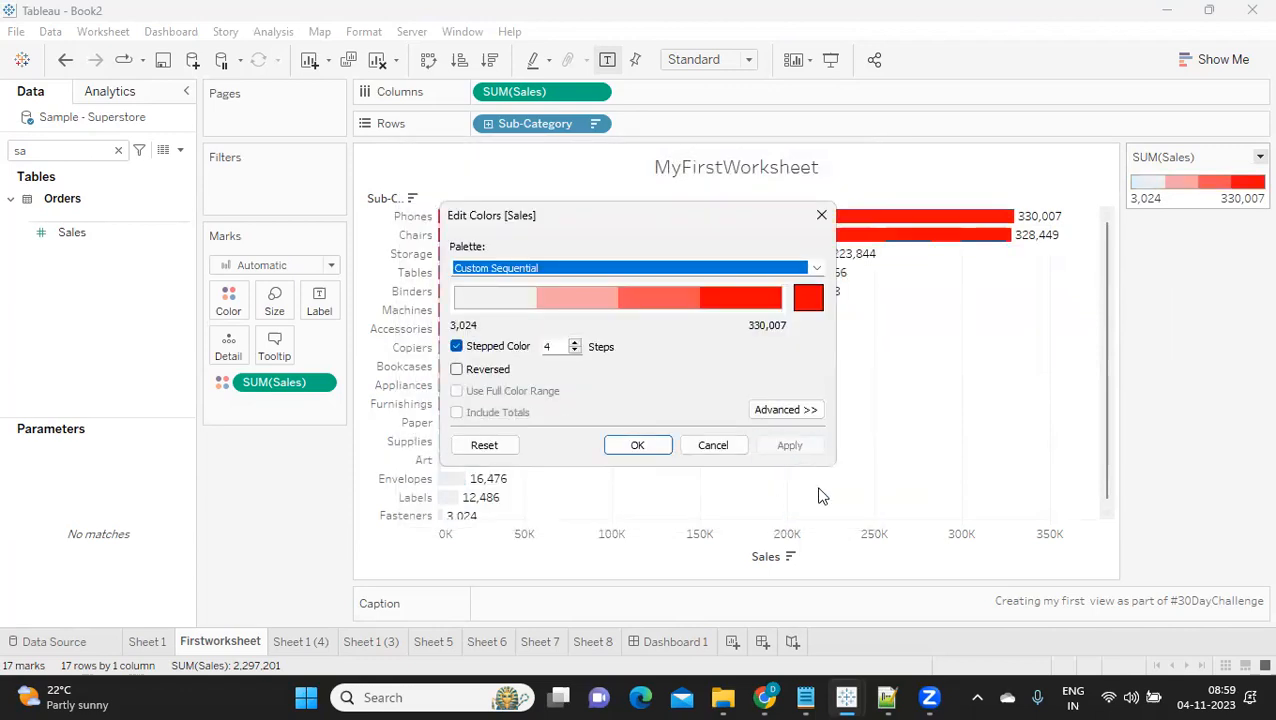
# - Change the Sales palette's end colour to orange (#ff5500), apply it to the four-step bars, and close the colour settings
pyautogui.click(812, 303)
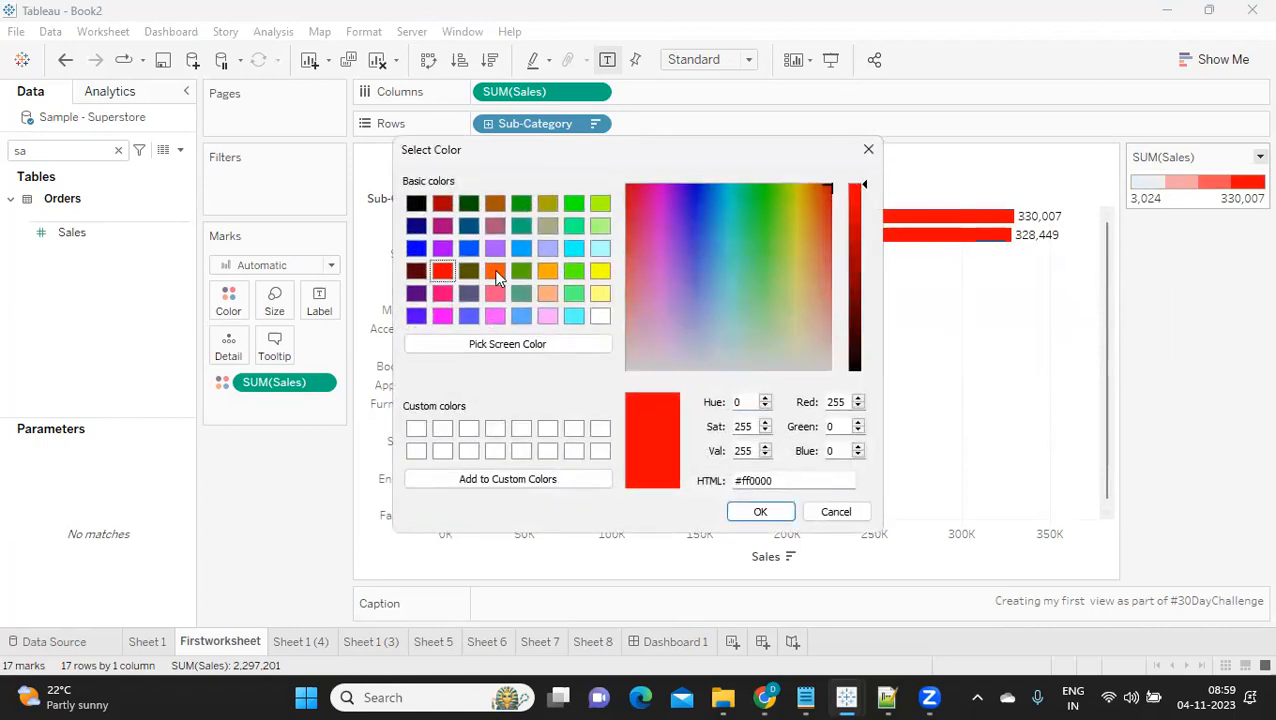
pyautogui.click(496, 271)
pyautogui.click(742, 508)
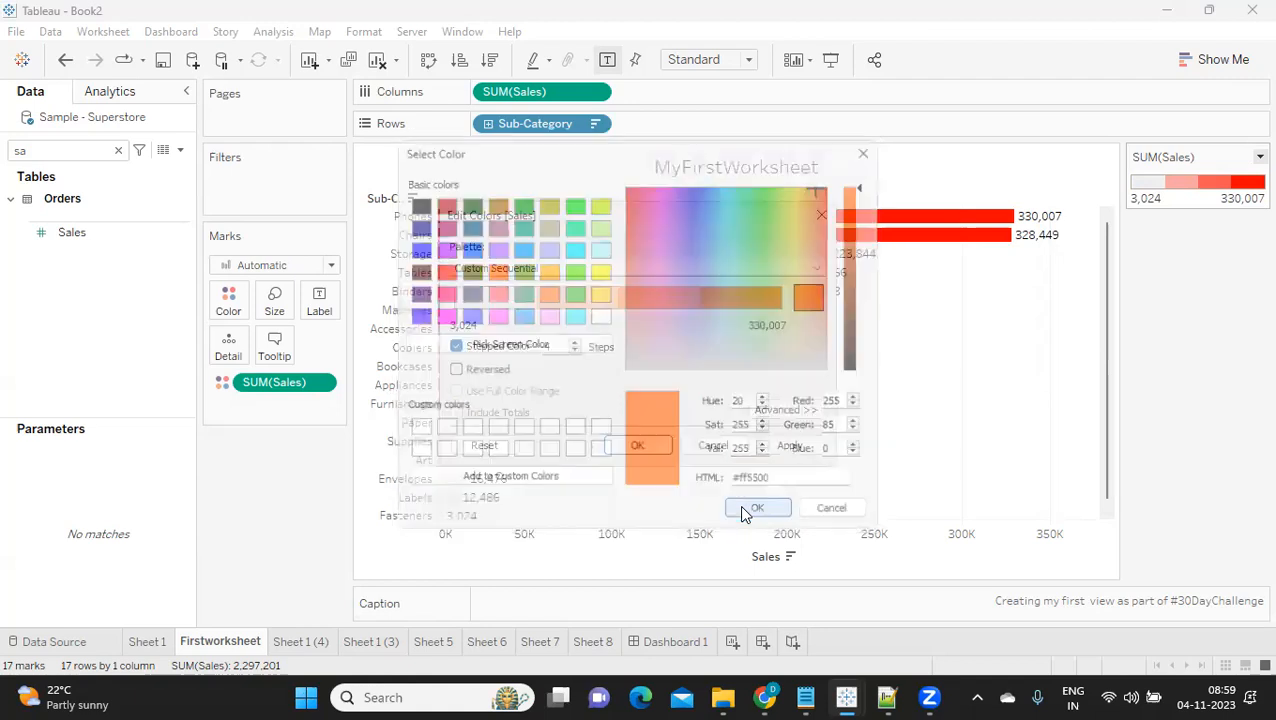
pyautogui.click(789, 445)
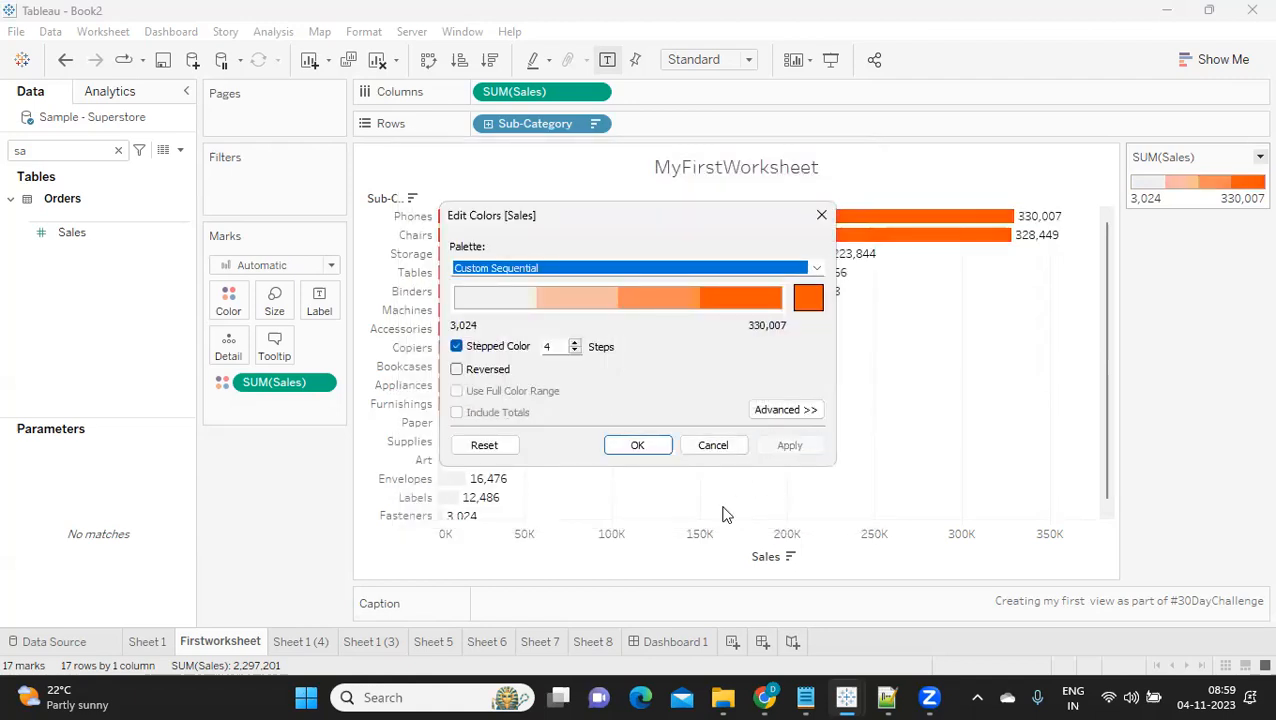
pyautogui.click(637, 445)
pyautogui.moveTo(472, 500)
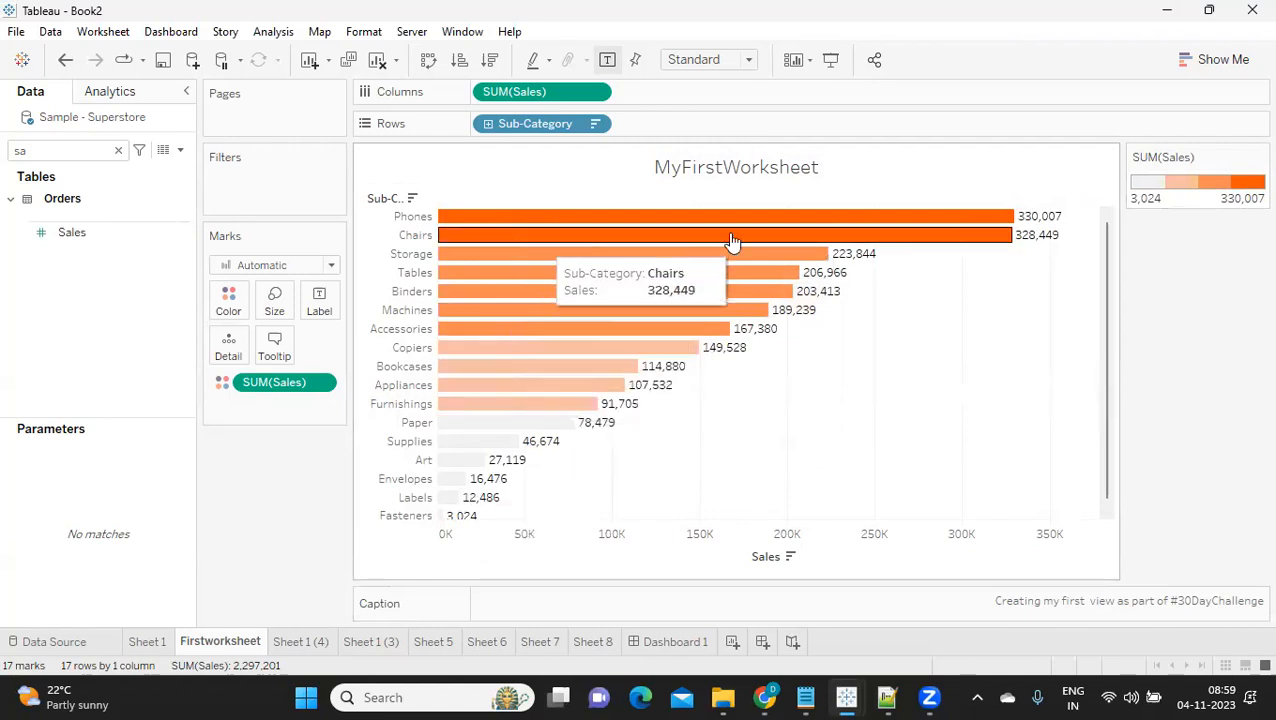
# - Turn off Stepped Color for Sales and set the palette's end colour to dark blue (#00557f) on the bars
pyautogui.click(1259, 157)
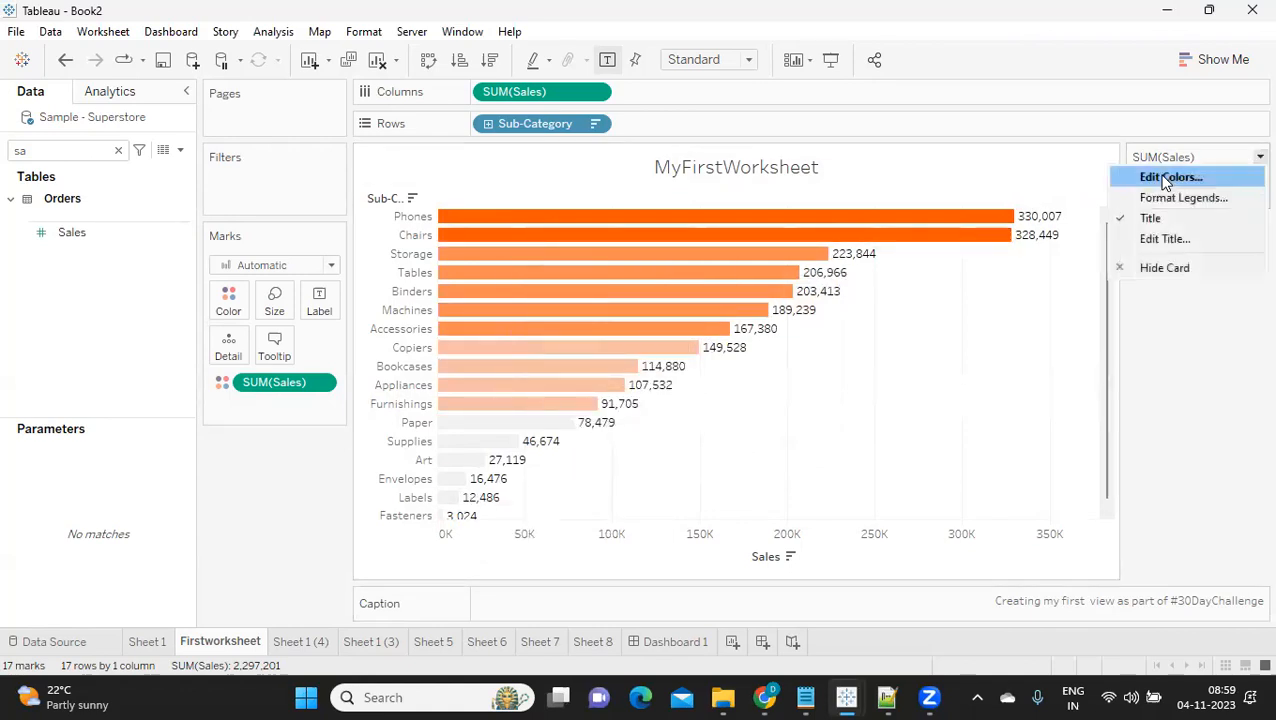
pyautogui.click(1150, 178)
pyautogui.click(458, 346)
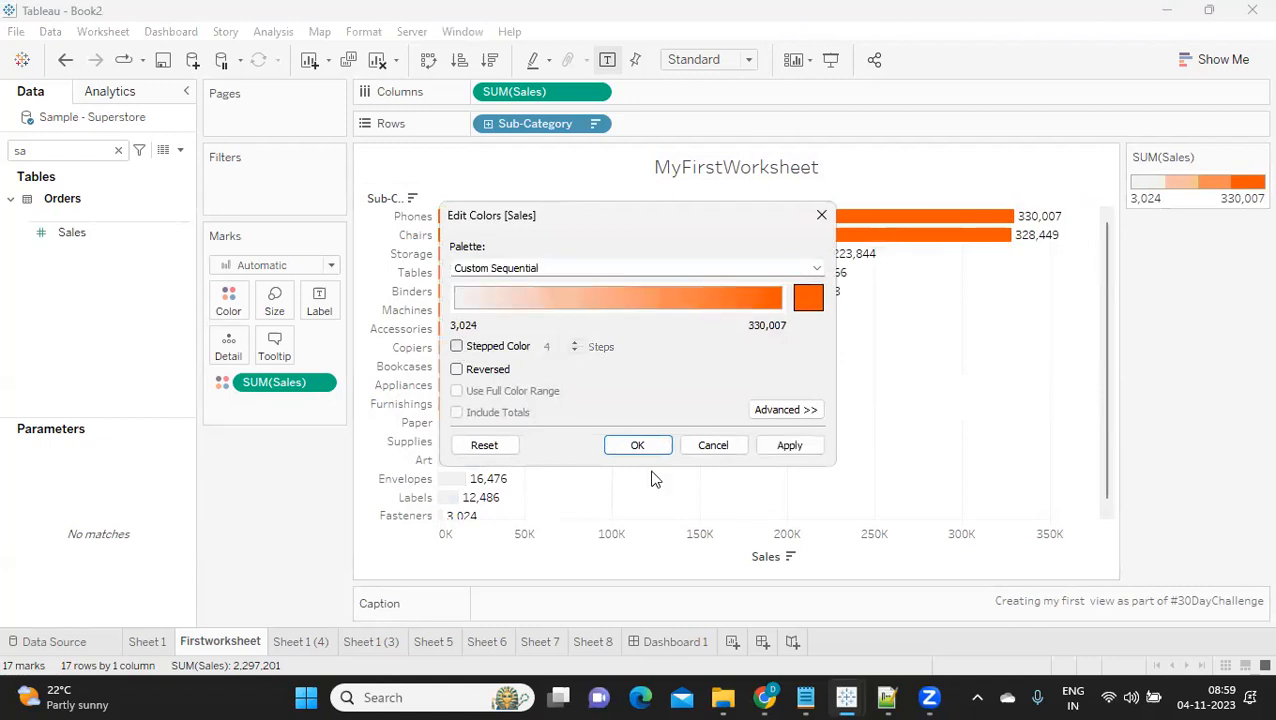
pyautogui.click(807, 296)
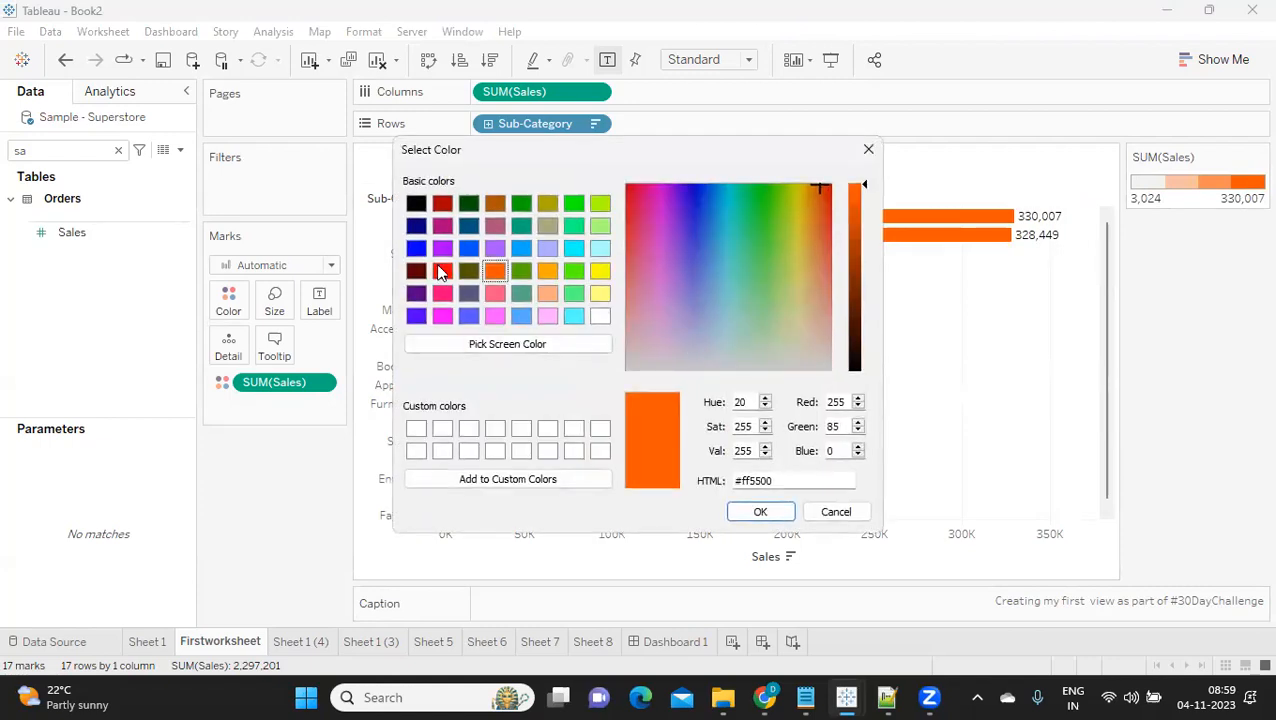
pyautogui.click(470, 224)
pyautogui.click(781, 514)
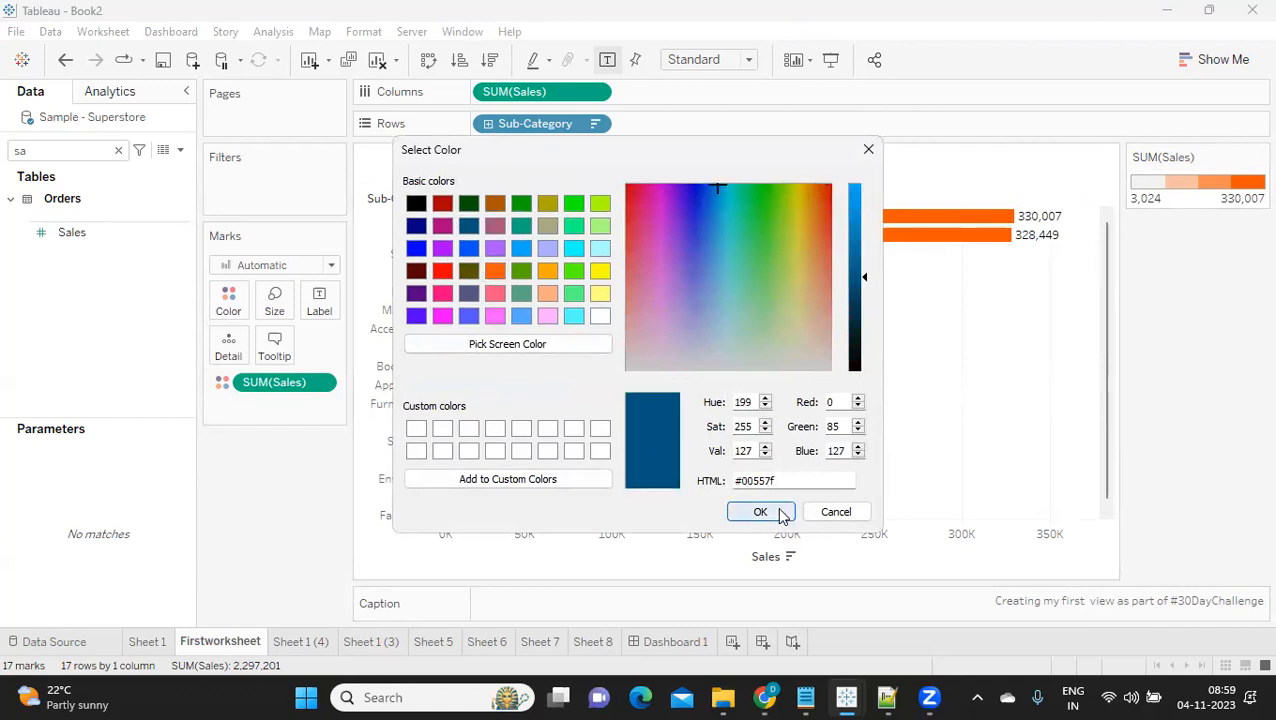
pyautogui.click(790, 446)
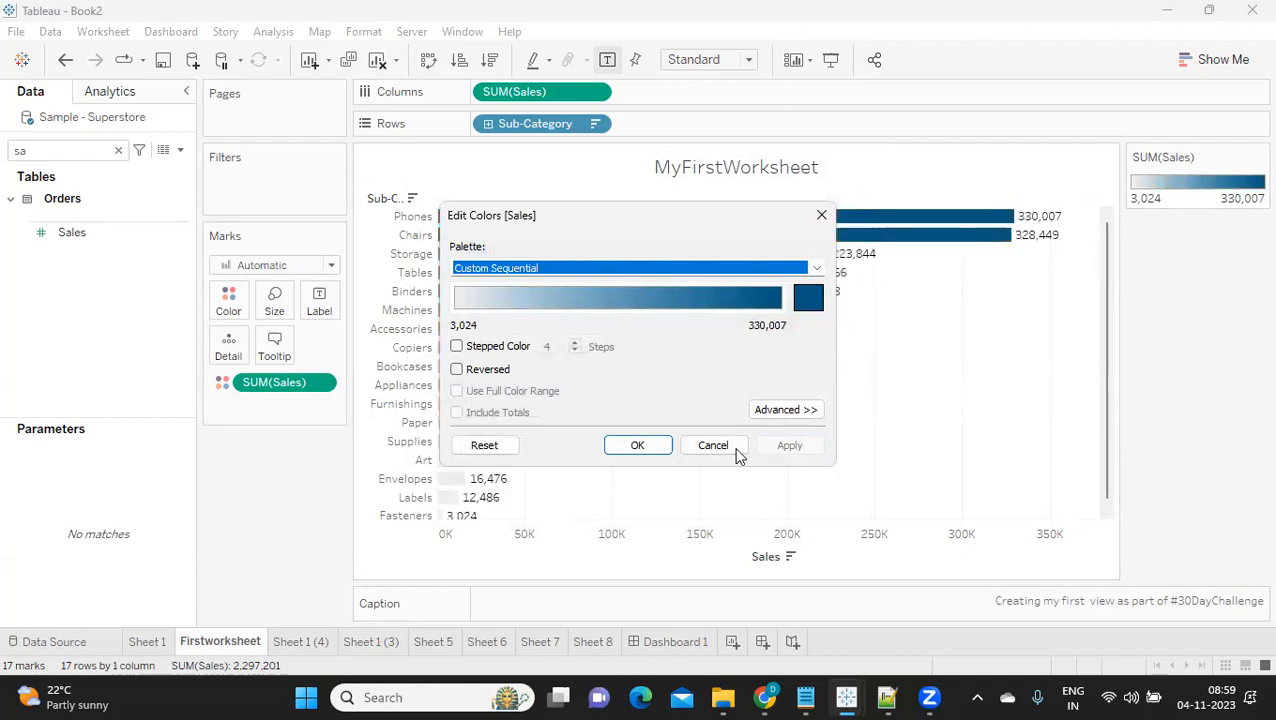
pyautogui.click(660, 446)
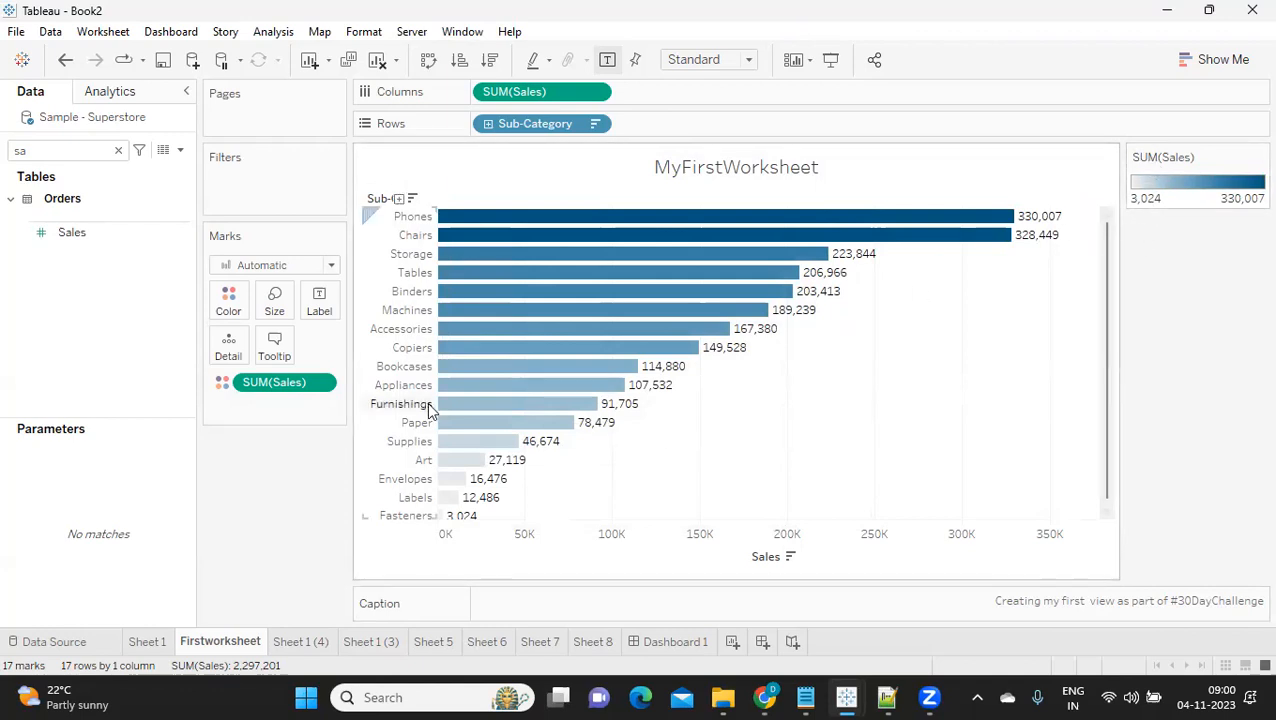
# - Review the Sales palette settings by way of the mark colour options and close them unchanged
pyautogui.click(220, 306)
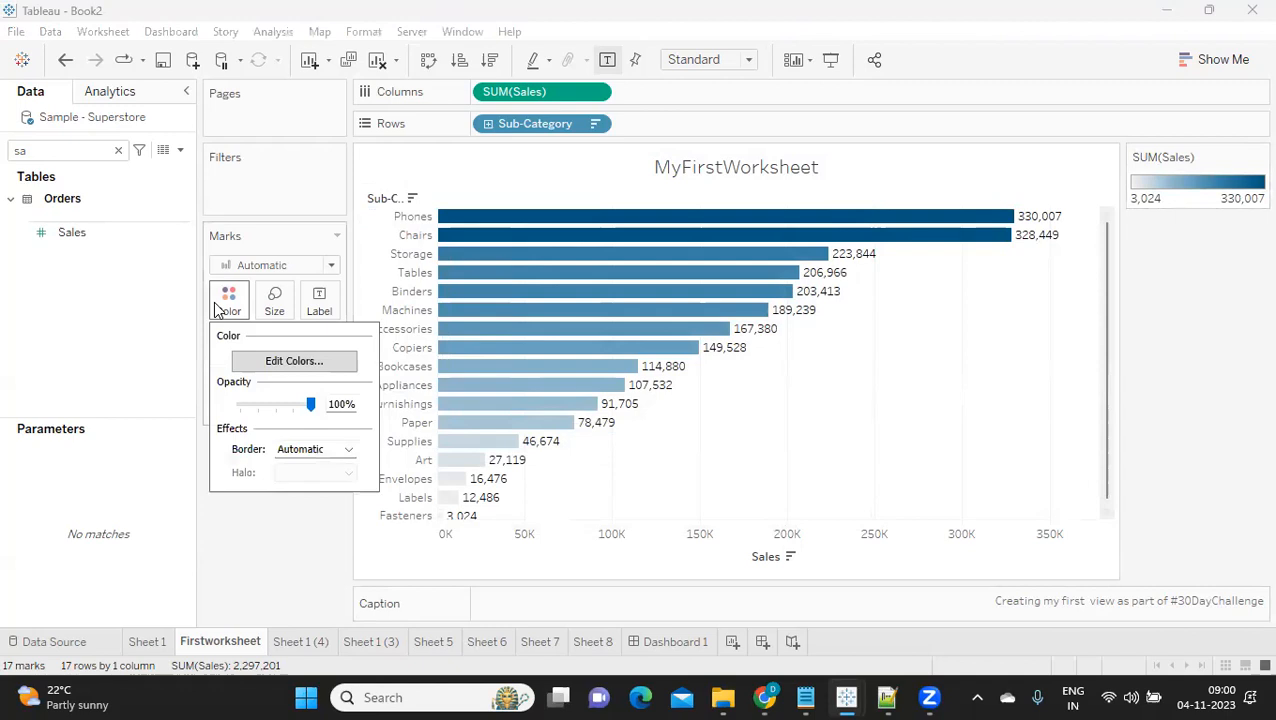
pyautogui.click(306, 367)
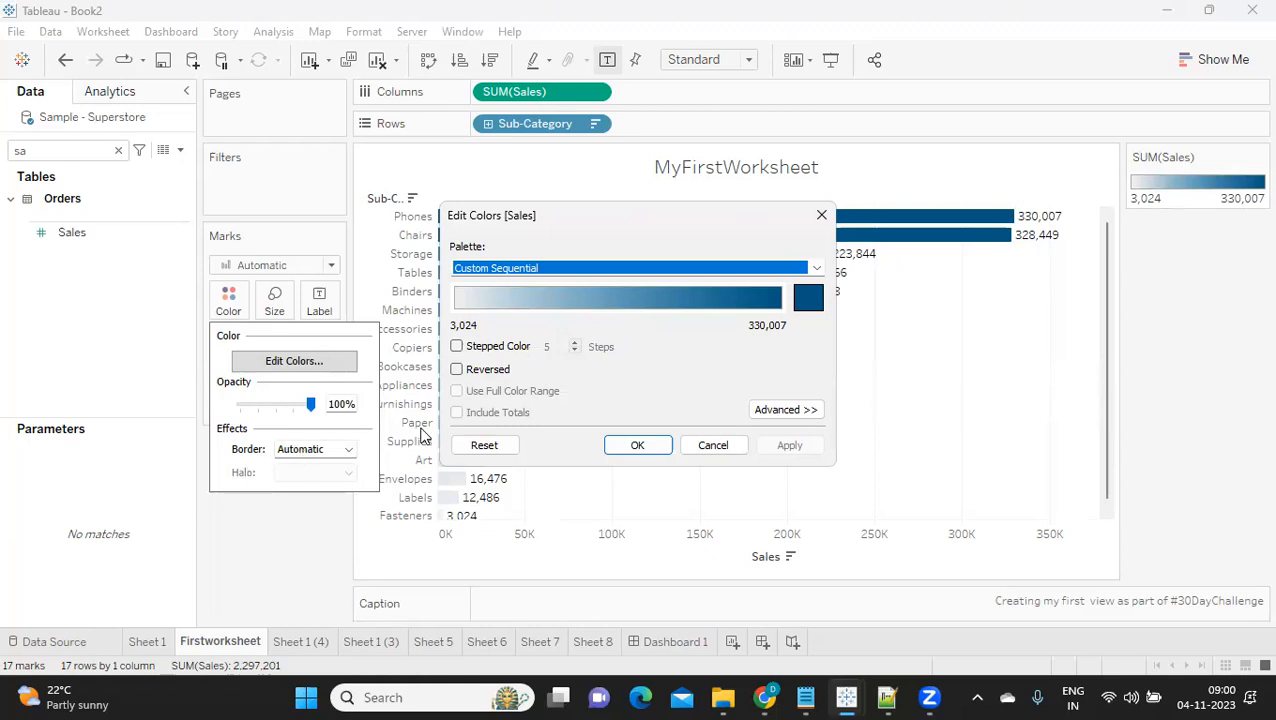
pyautogui.click(634, 447)
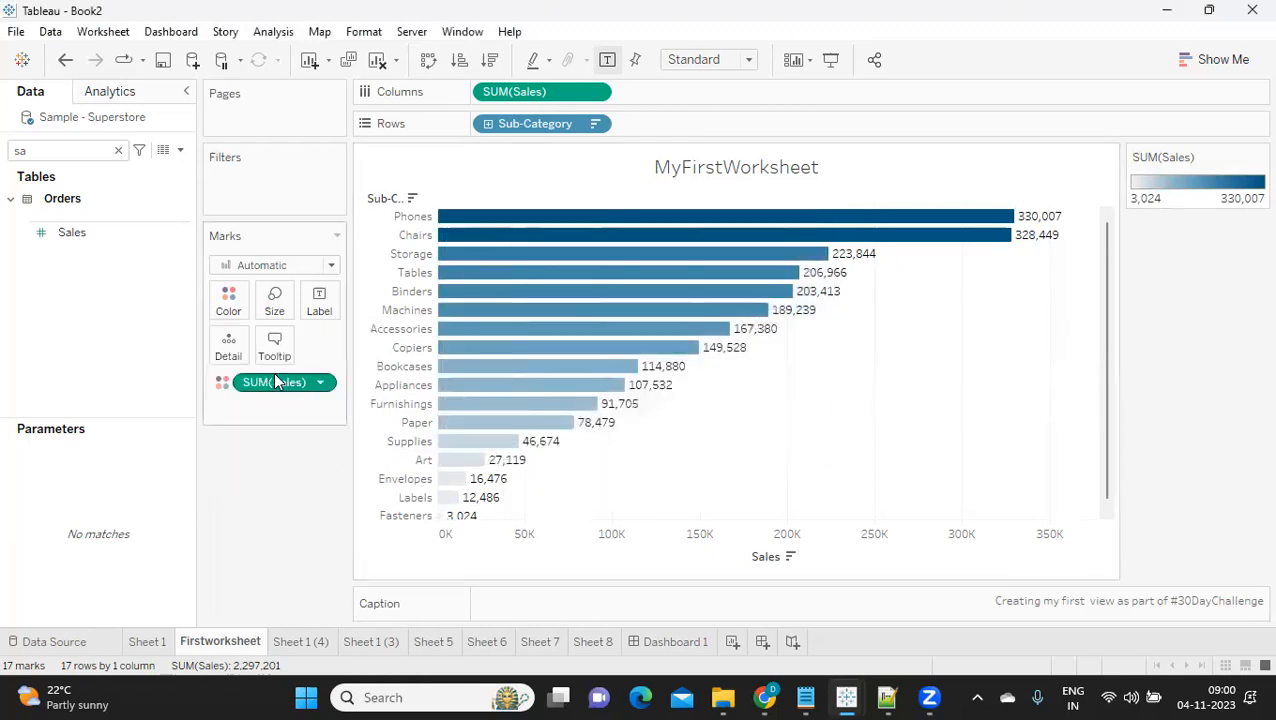
# - Try orange-red, light blue and yellow borders on the bars, and settle on a dark grey border
pyautogui.click(228, 298)
pyautogui.click(308, 450)
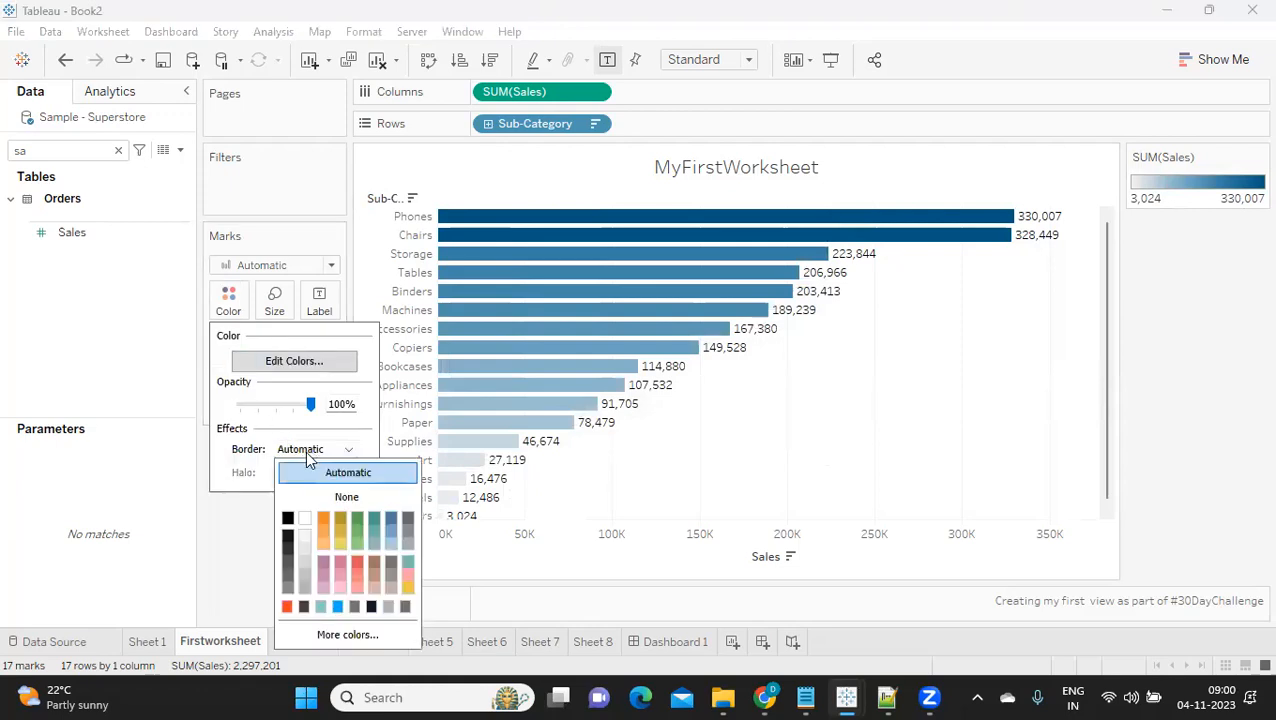
pyautogui.click(287, 606)
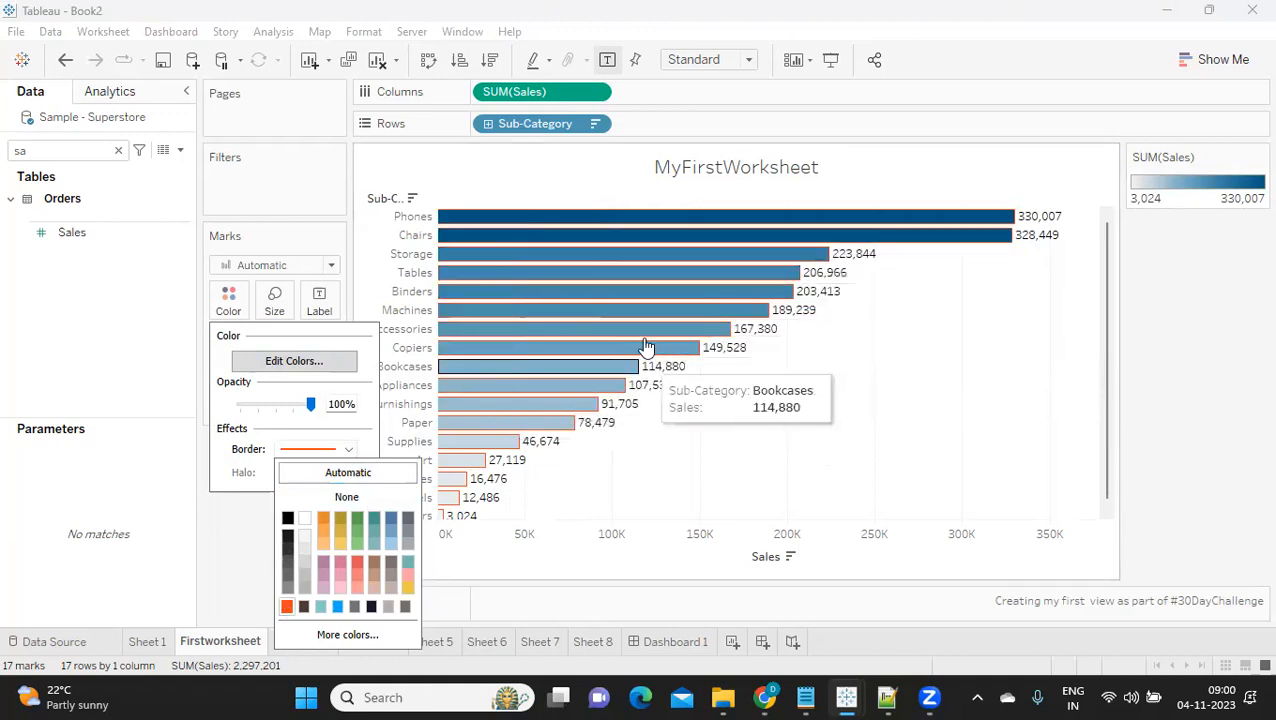
pyautogui.click(386, 540)
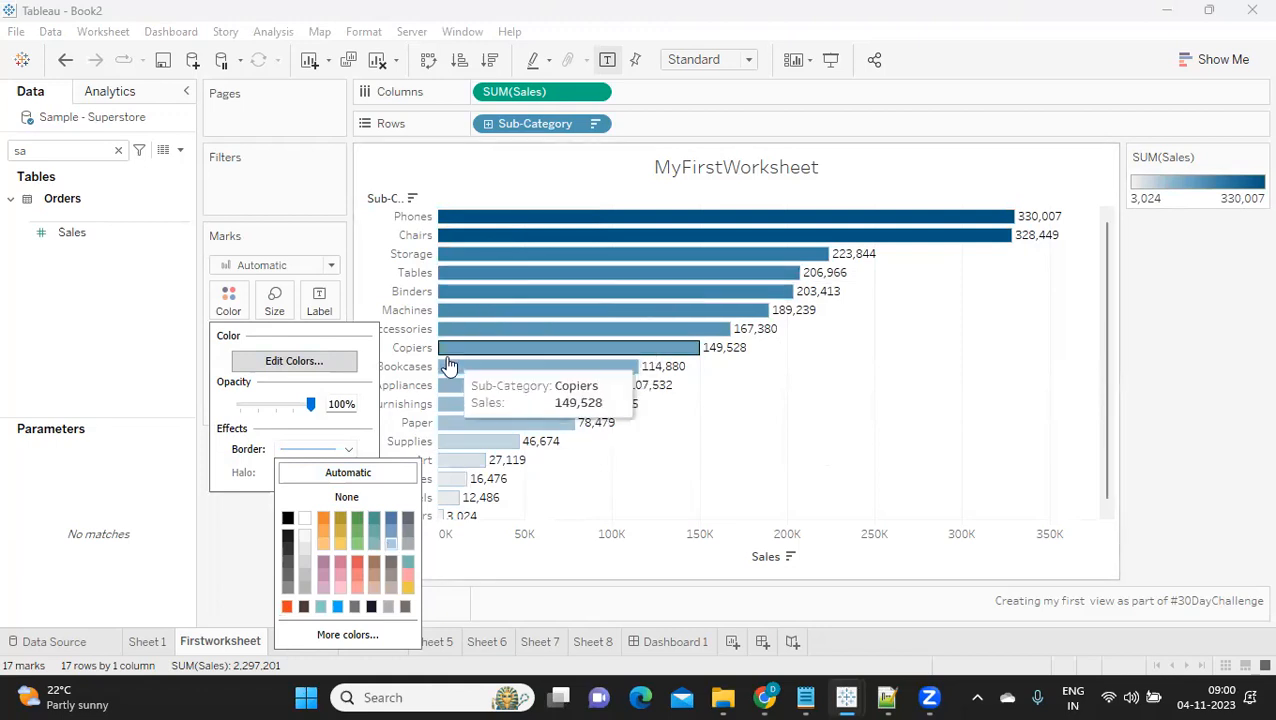
pyautogui.click(409, 586)
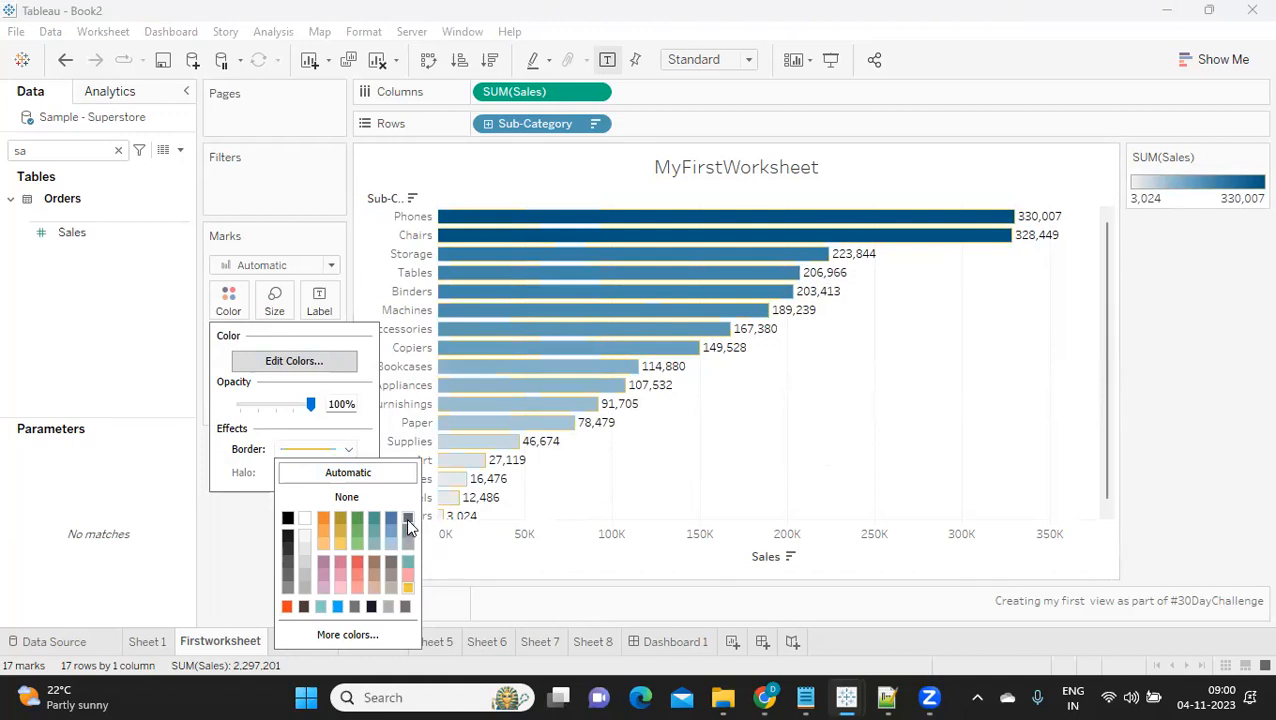
pyautogui.click(406, 517)
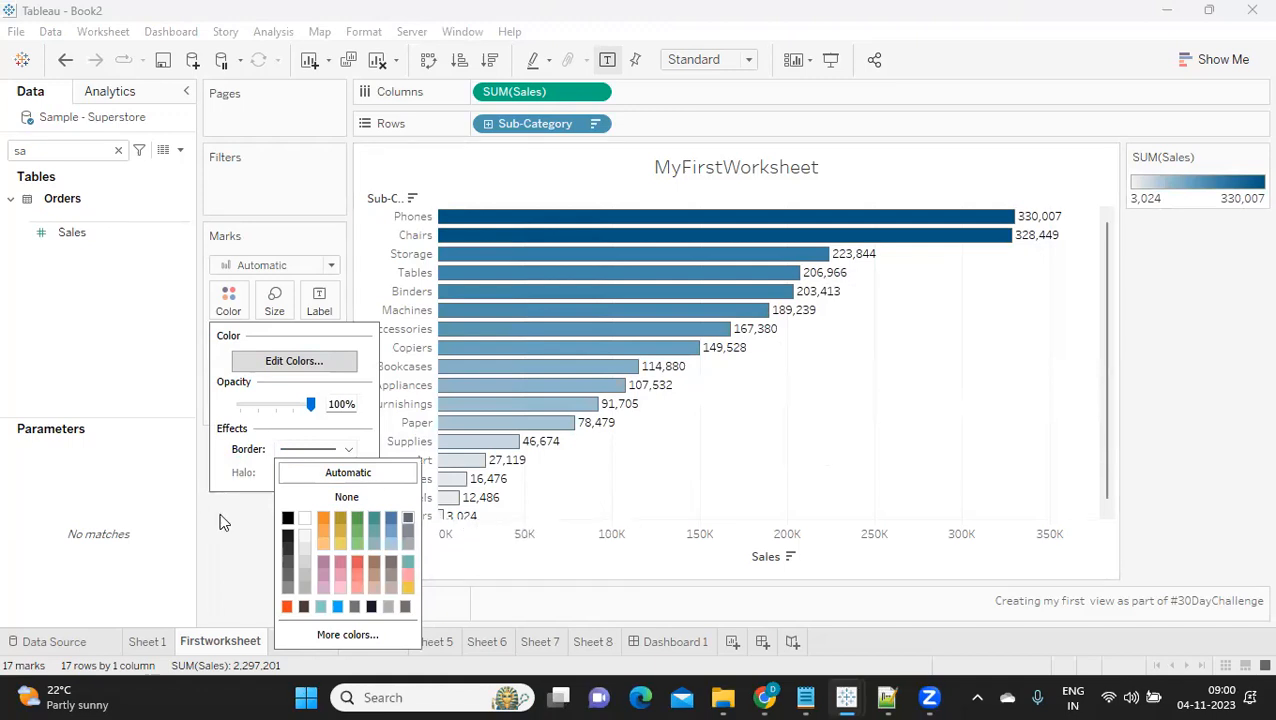
# - Try bar opacities of 0% and 15%, set the opacity to 69%, and close the colour options
pyautogui.click(289, 404)
pyautogui.moveTo(290, 403); pyautogui.dragTo(237, 402)
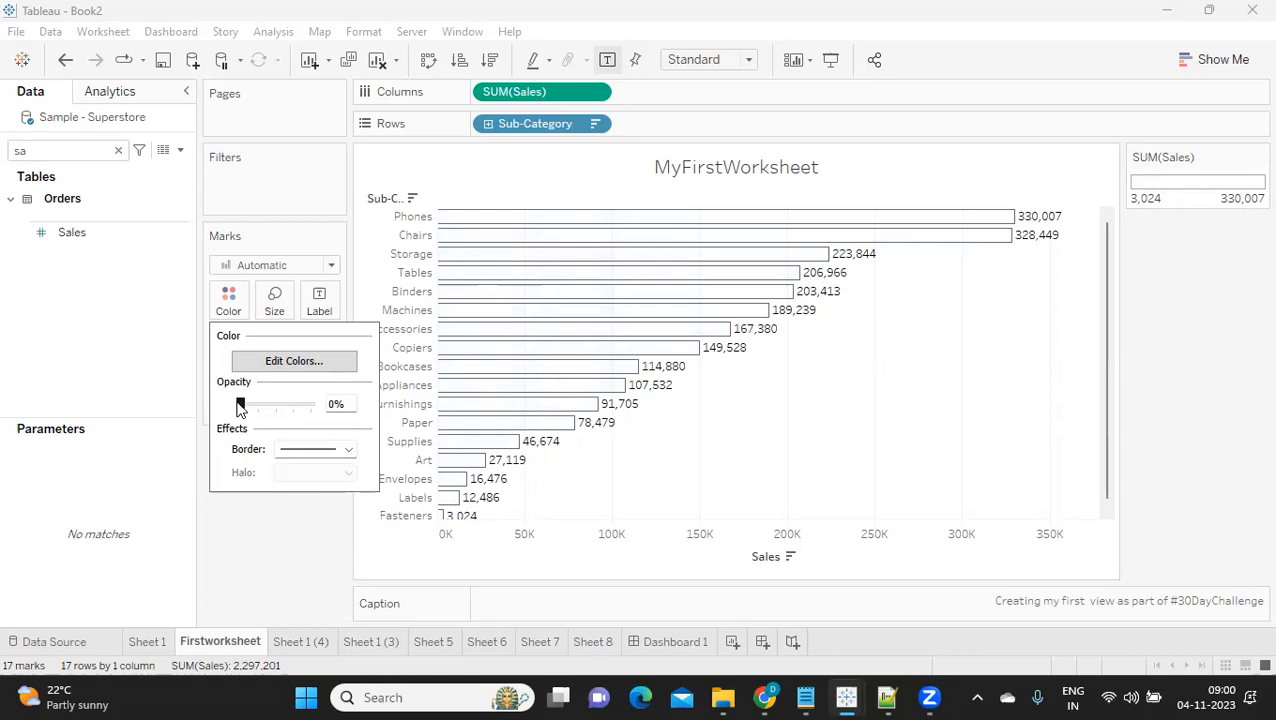
pyautogui.moveTo(239, 404)
pyautogui.mouseDown()
pyautogui.moveTo(335, 407)
pyautogui.moveTo(252, 420)
pyautogui.mouseUp()
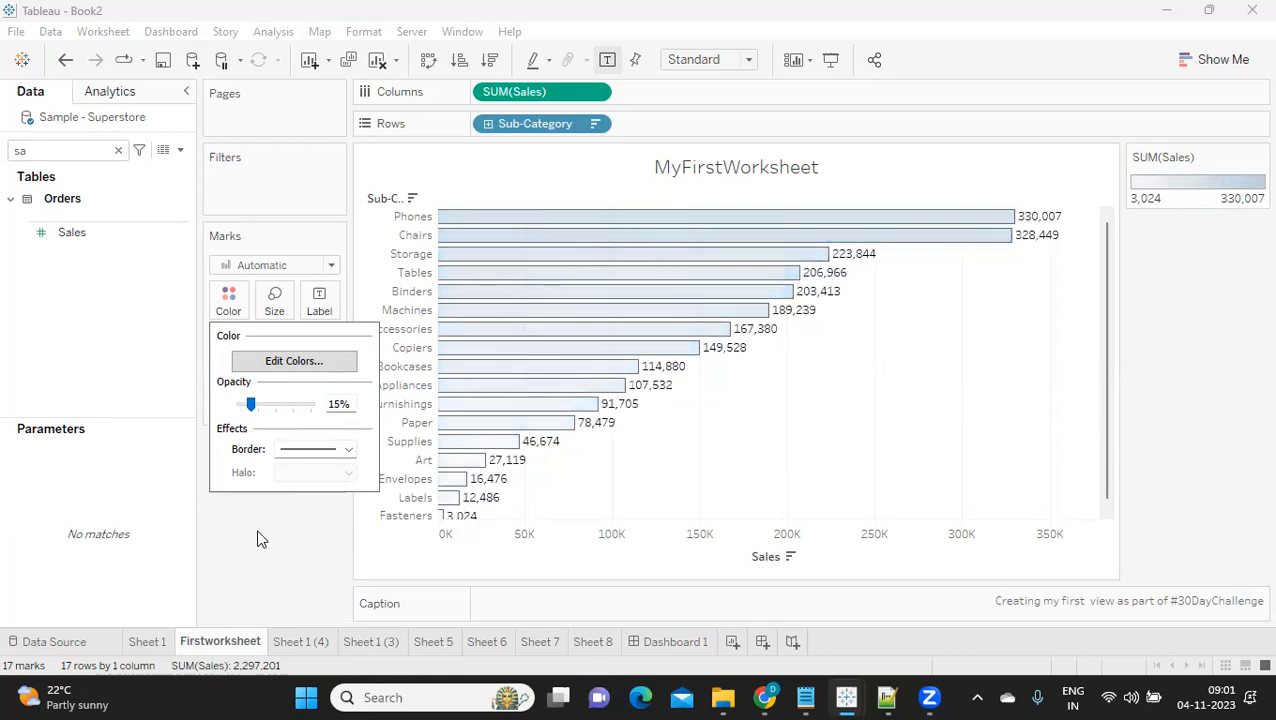
pyautogui.click(289, 404)
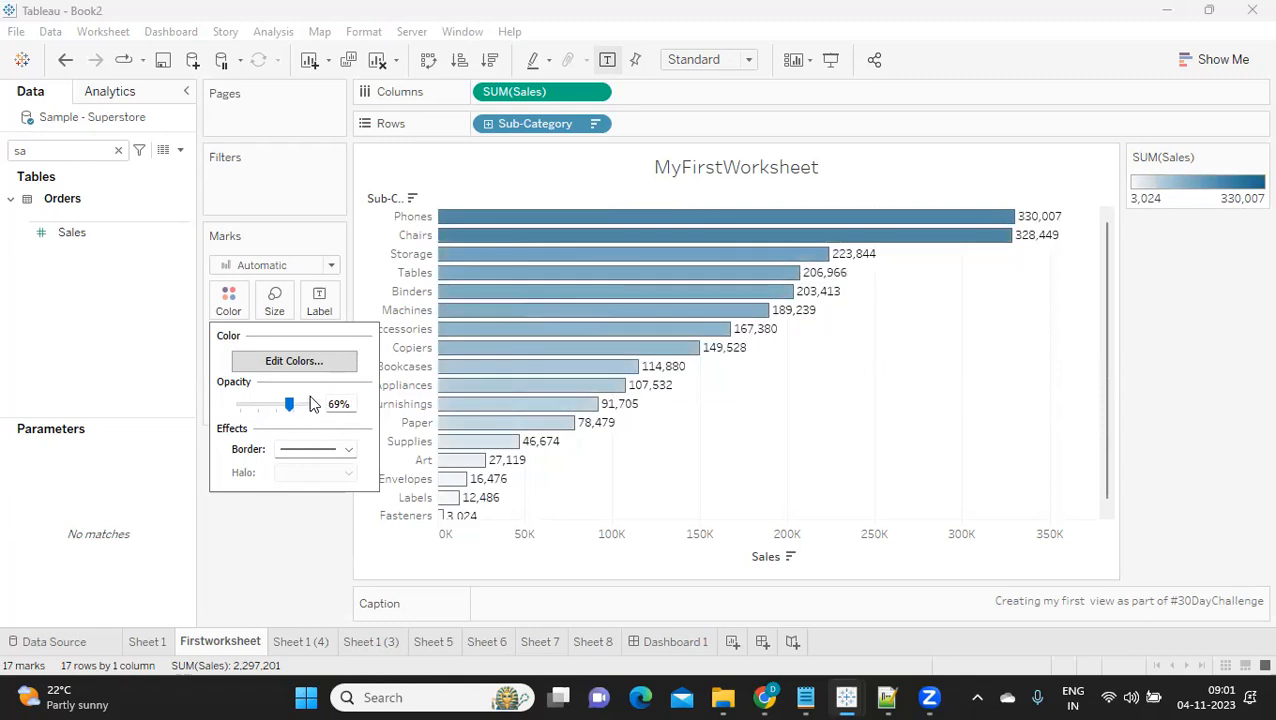
pyautogui.click(280, 550)
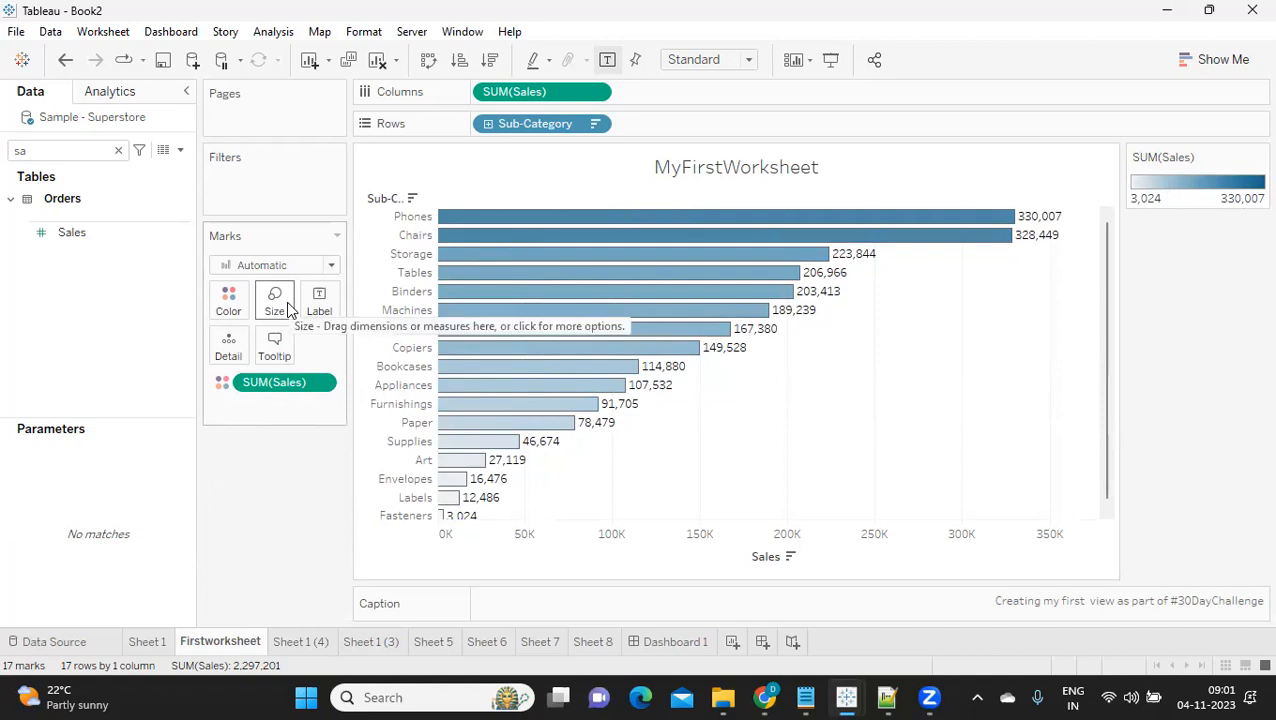
# - Search the fields for "su", try sizing the bars by Sub-Category, and remove it from the marks
pyautogui.click(119, 150)
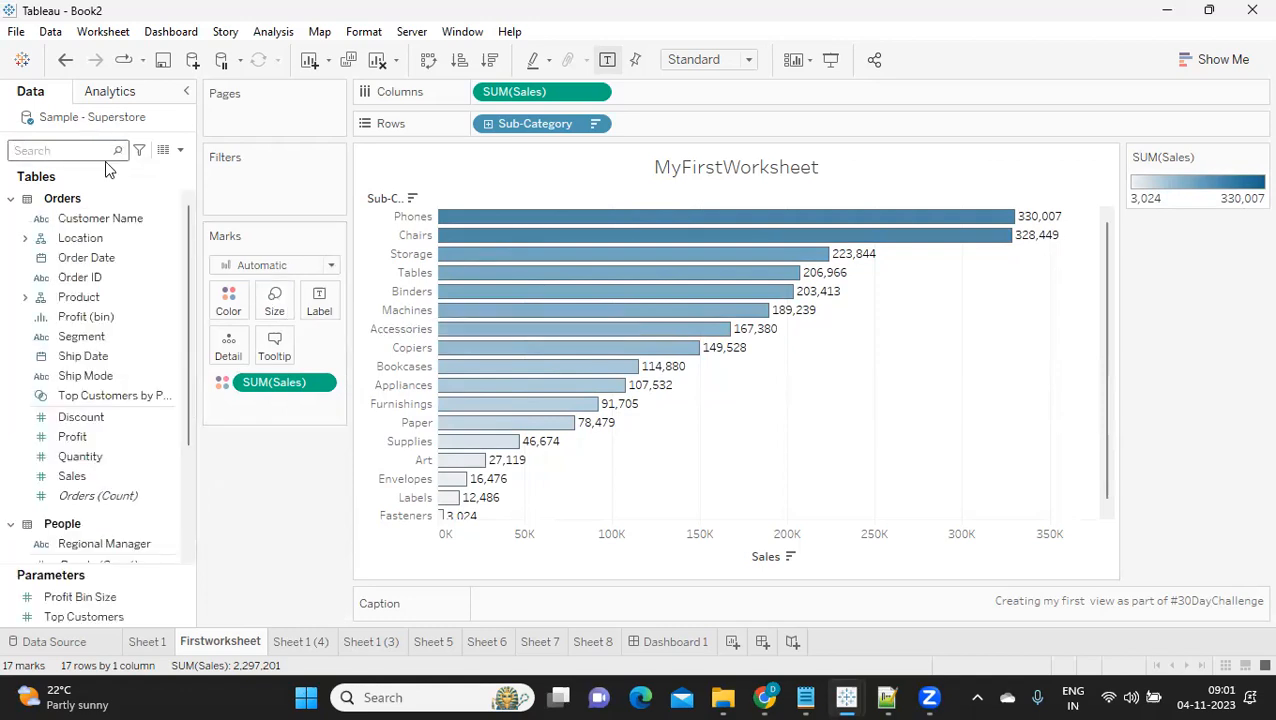
pyautogui.write('su')
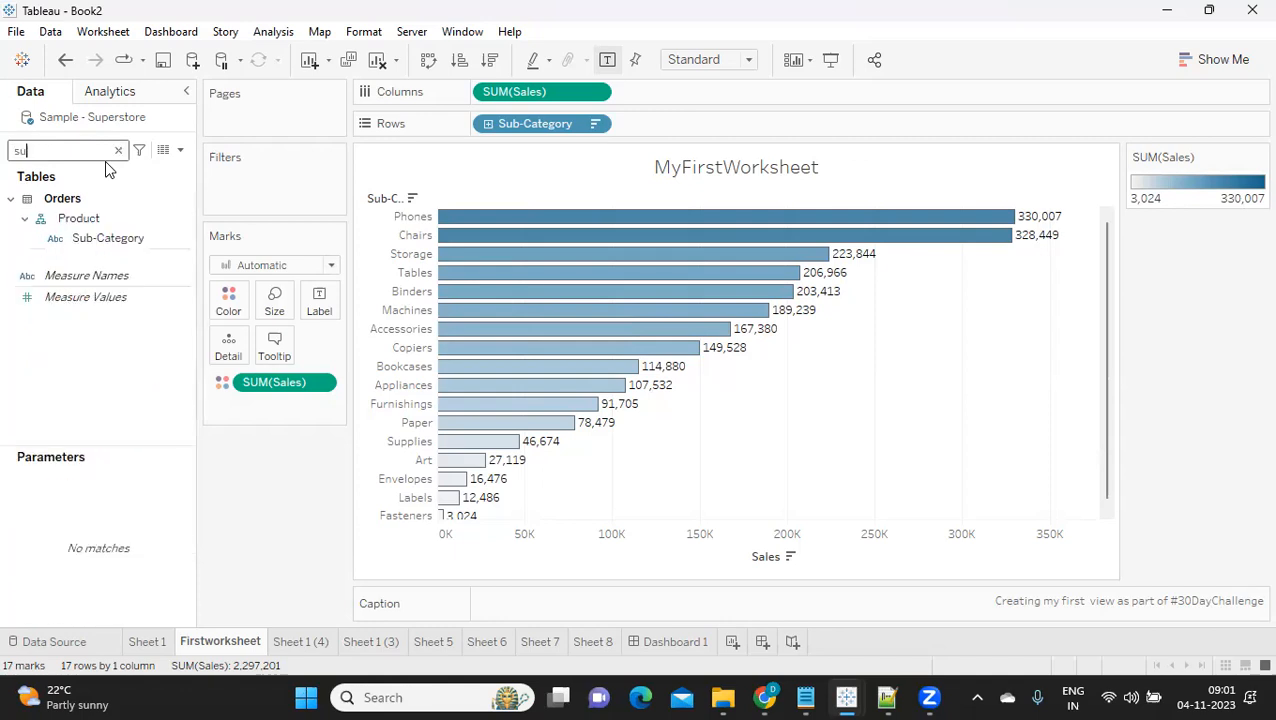
pyautogui.moveTo(105, 238); pyautogui.dragTo(275, 300)
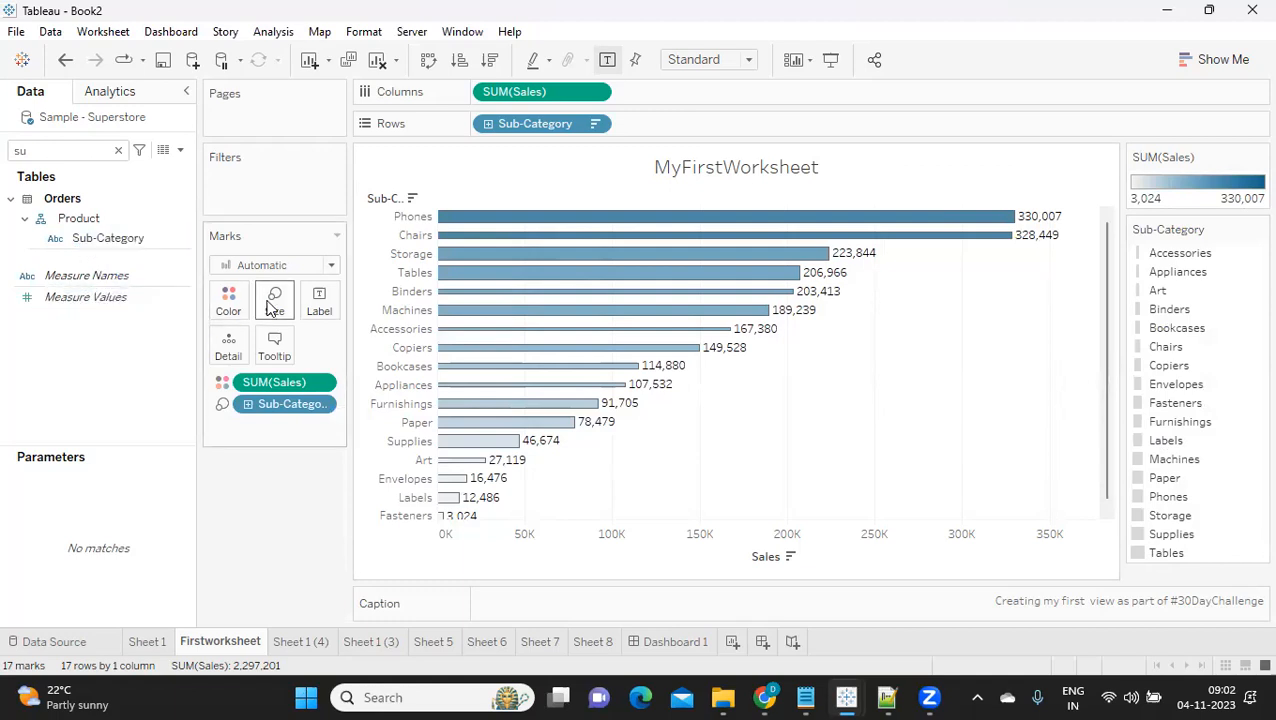
pyautogui.moveTo(505, 262)
pyautogui.moveTo(270, 404); pyautogui.dragTo(266, 456)
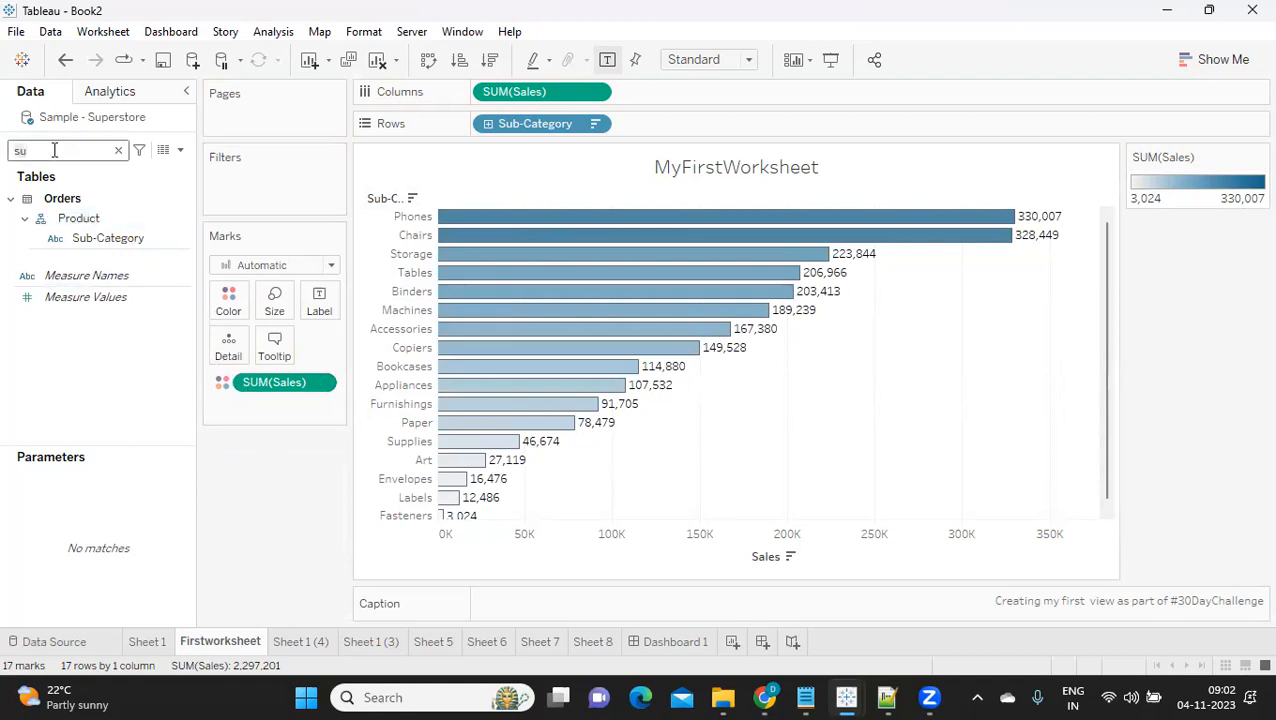
# - Search the fields for "sa", try sizing the bars by Sales, and remove the size field from the marks
pyautogui.press('BackSpace')
pyautogui.write('a')
pyautogui.moveTo(65, 236); pyautogui.dragTo(271, 300)
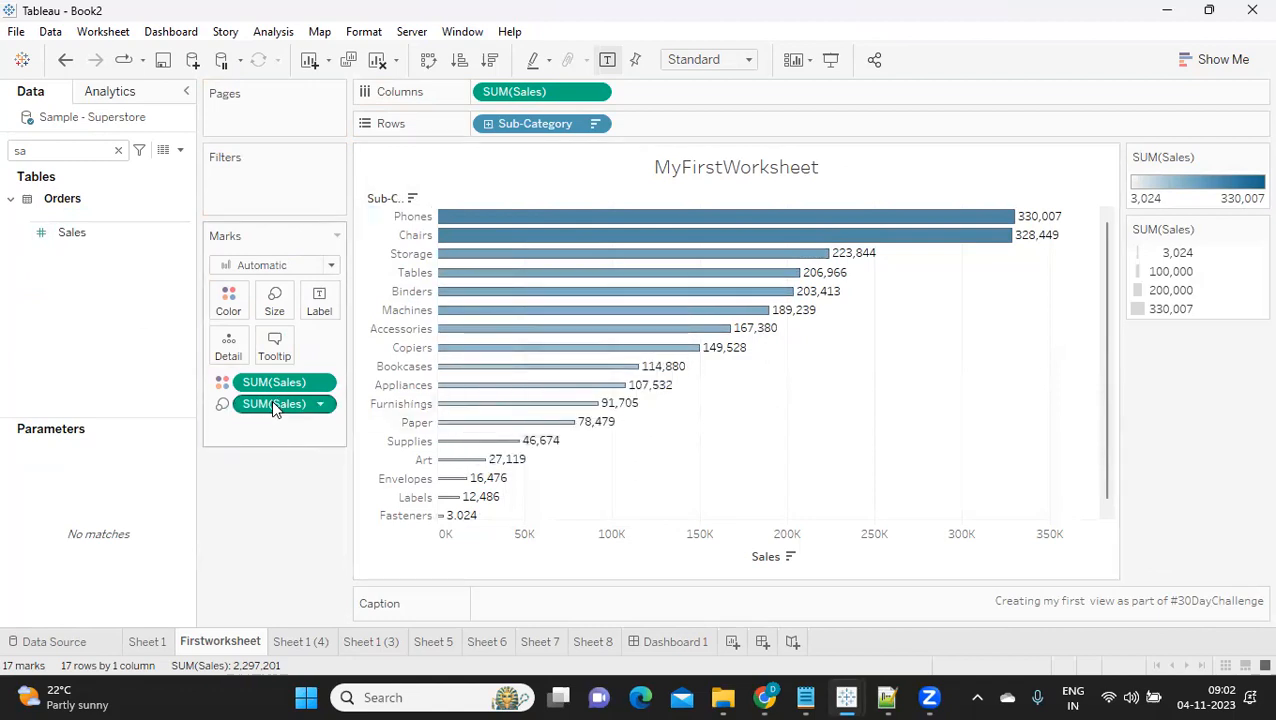
pyautogui.moveTo(271, 400); pyautogui.dragTo(252, 528)
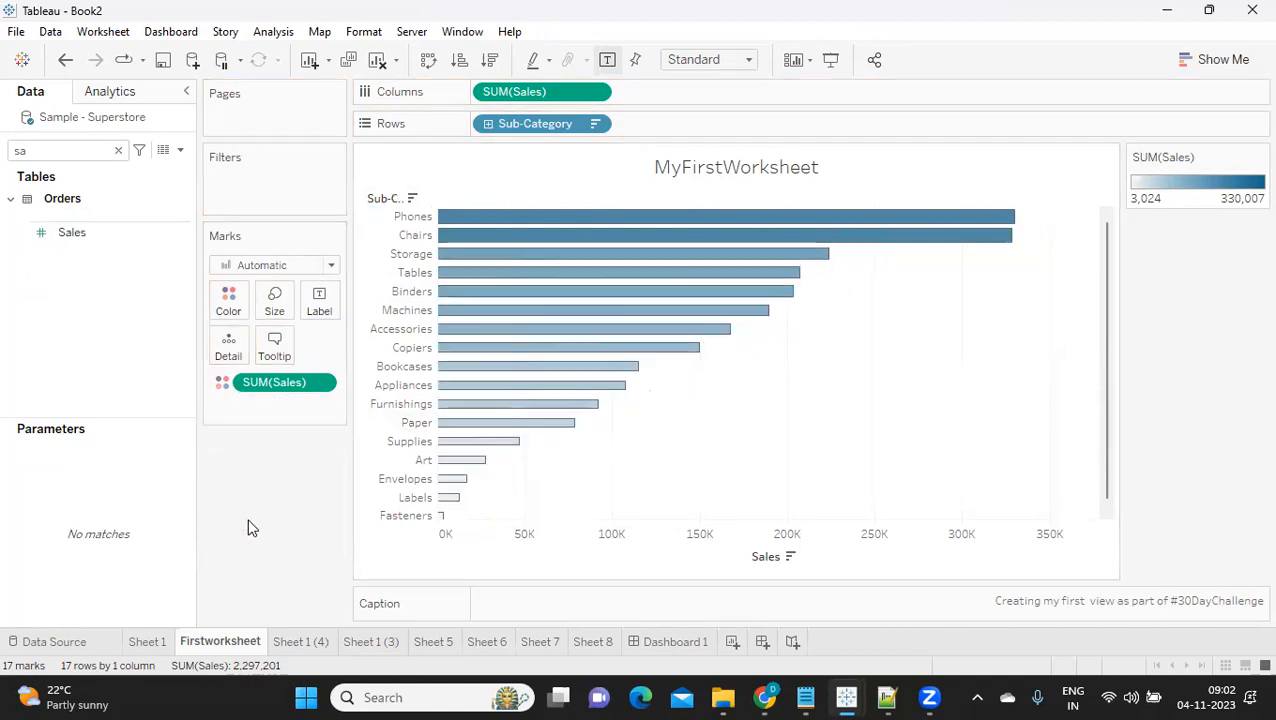
# - Make all the bars slightly thinner by reducing the overall mark size
pyautogui.moveTo(462, 234)
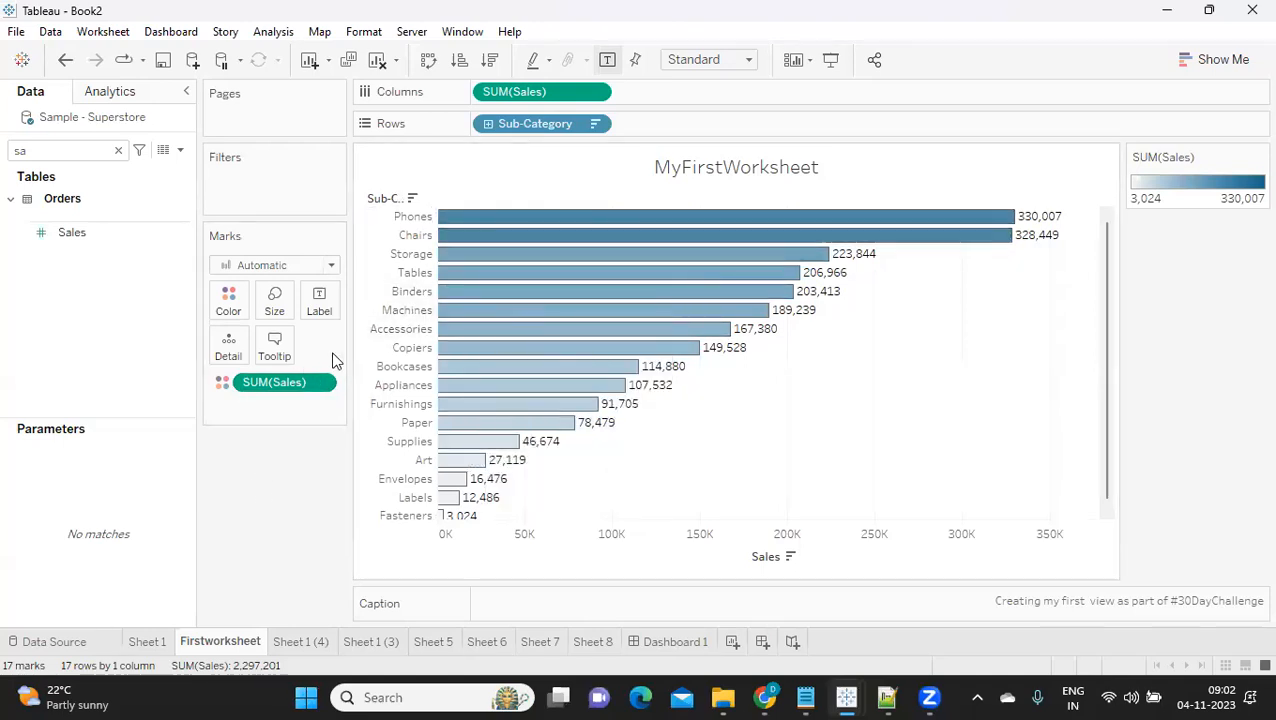
pyautogui.moveTo(462, 519)
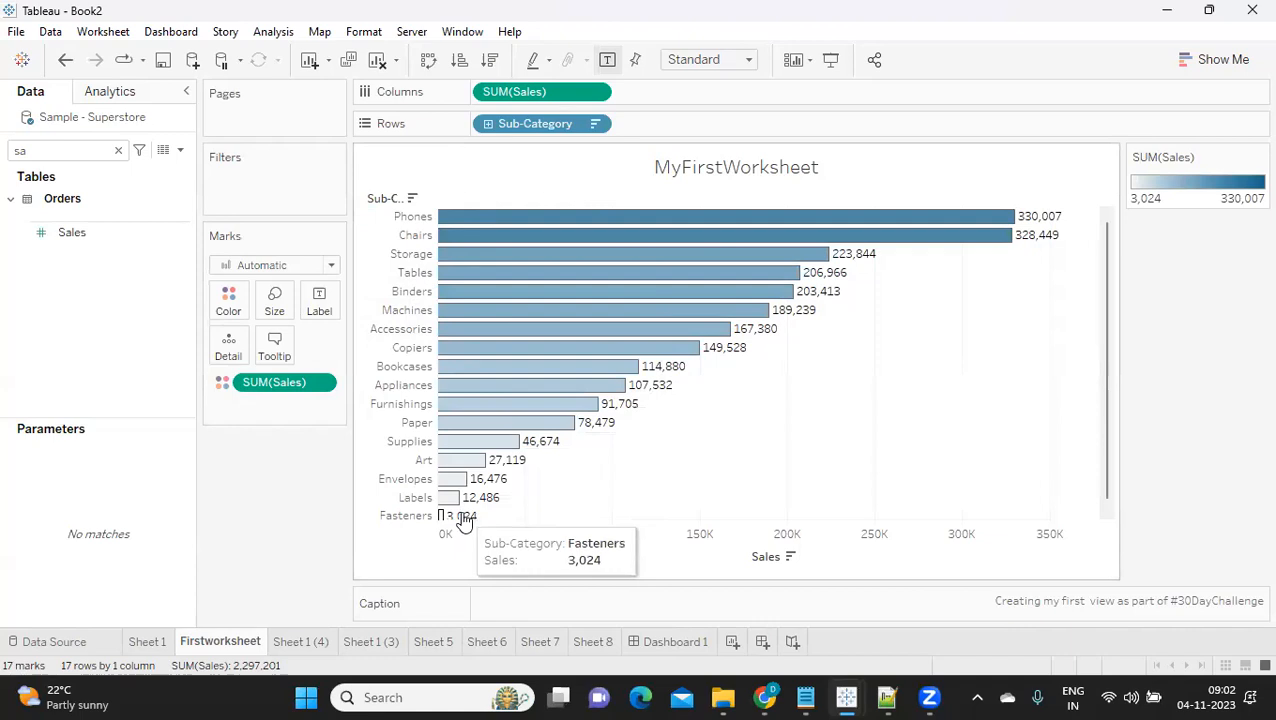
pyautogui.click(273, 311)
pyautogui.moveTo(387, 352); pyautogui.dragTo(349, 359)
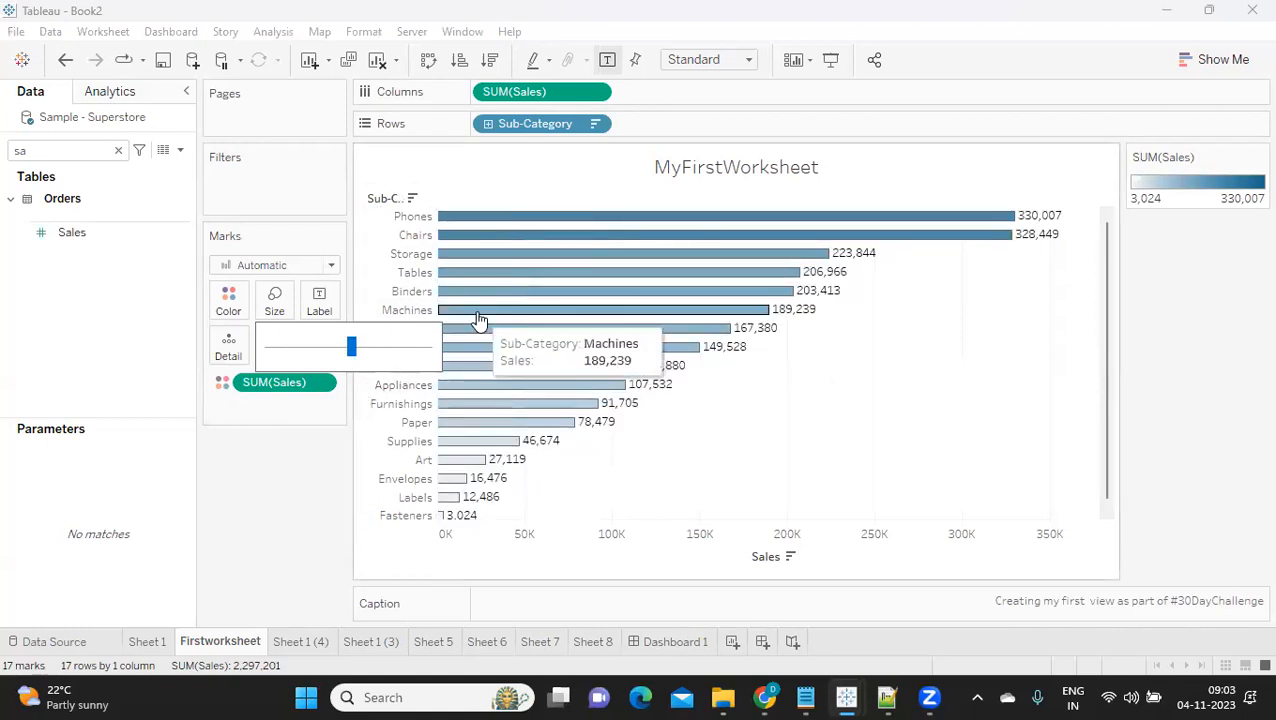
pyautogui.click(820, 461)
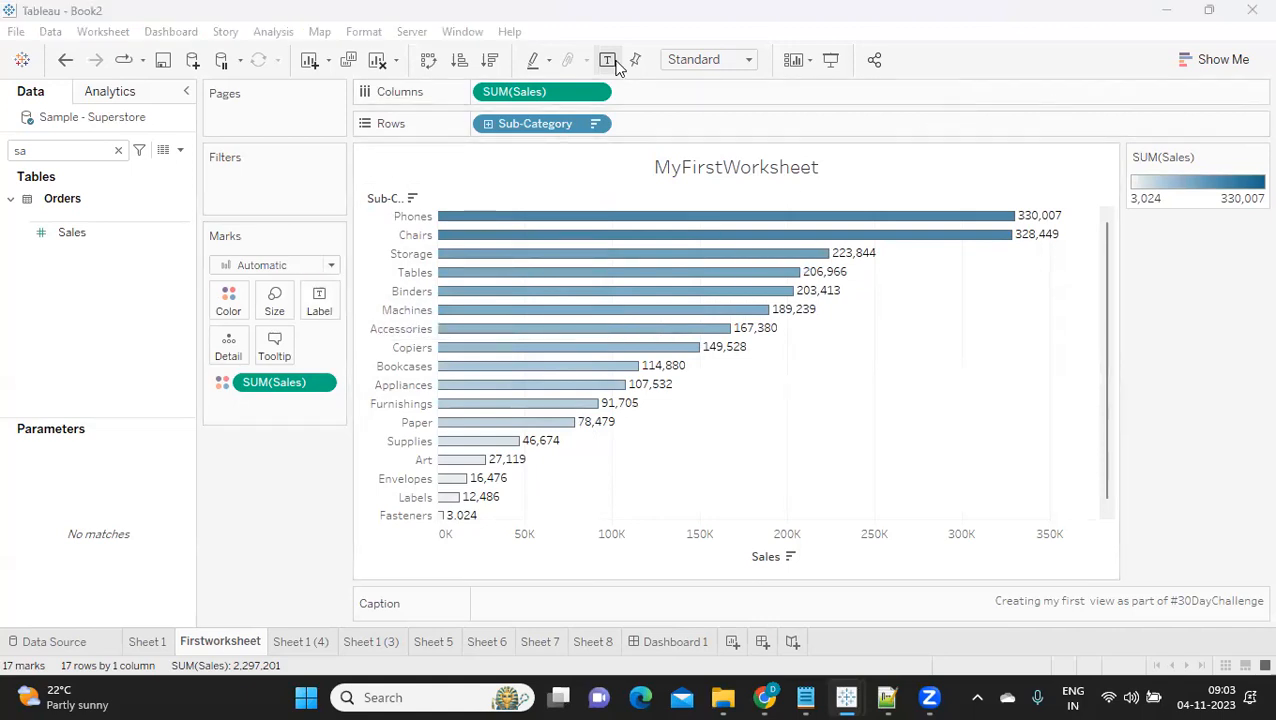
# - Switch the mark labels off and on to compare the chart, leaving them hidden
pyautogui.click(319, 311)
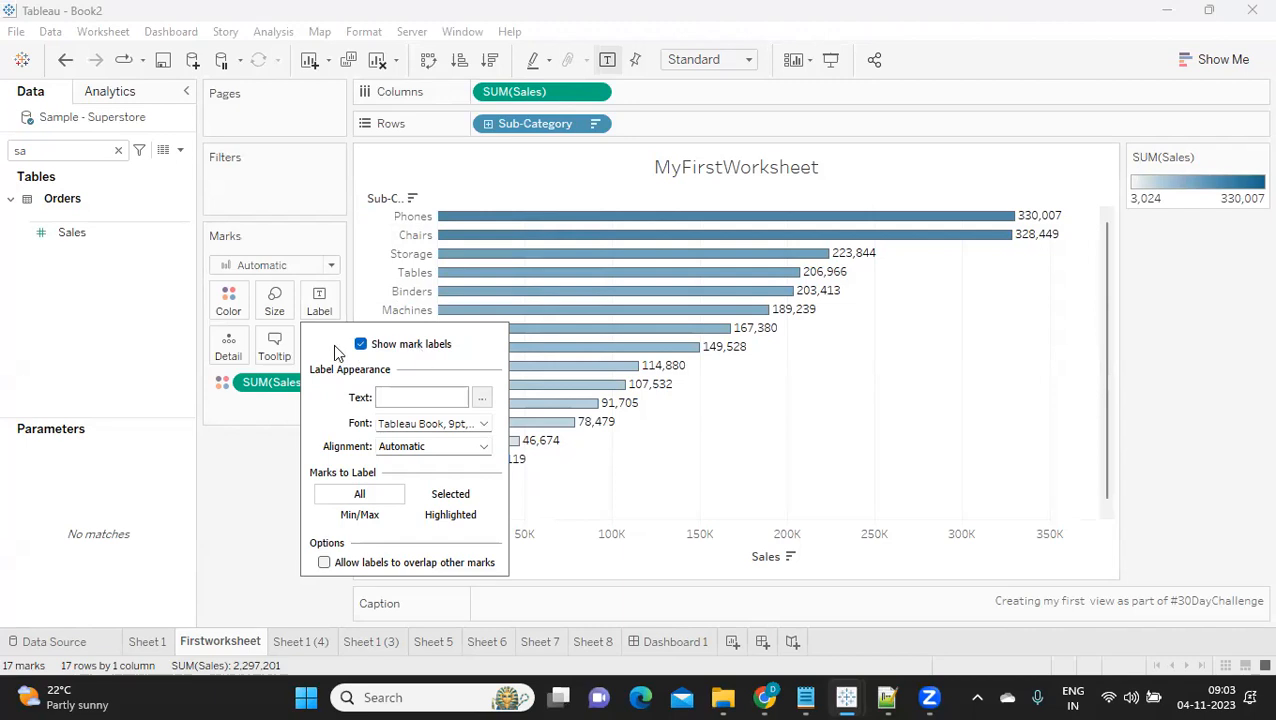
pyautogui.click(360, 345)
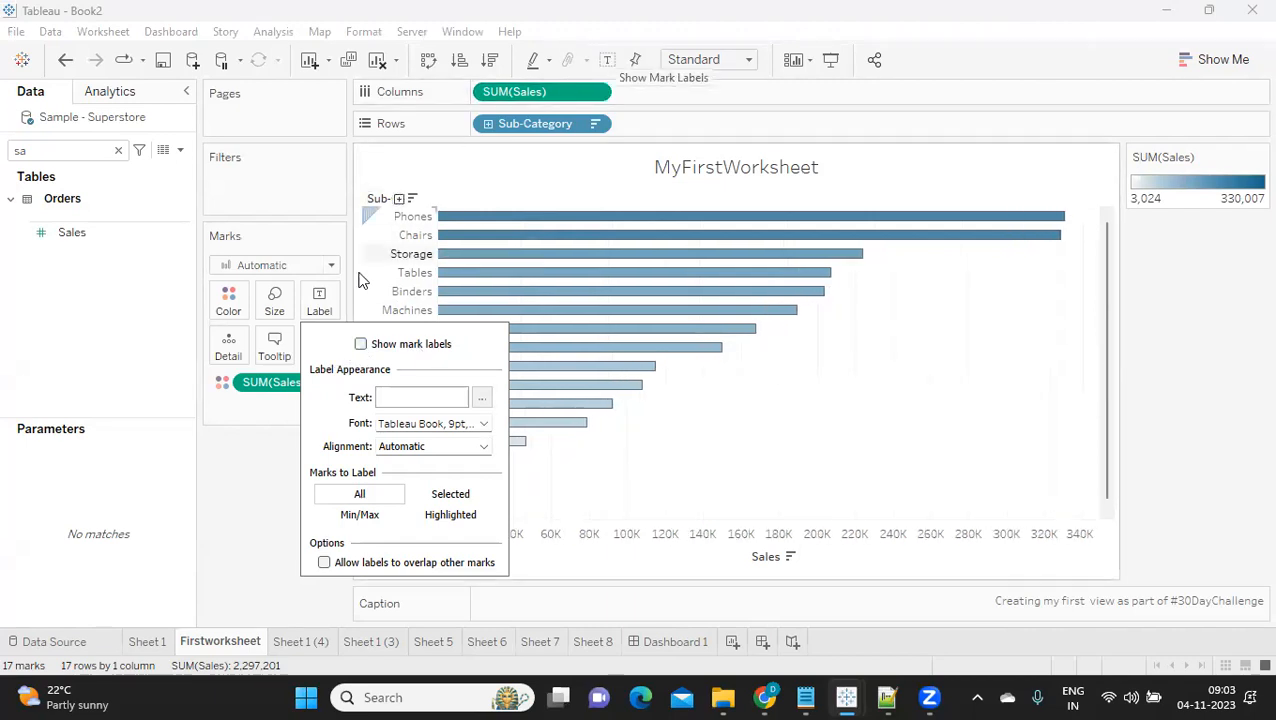
pyautogui.click(361, 344)
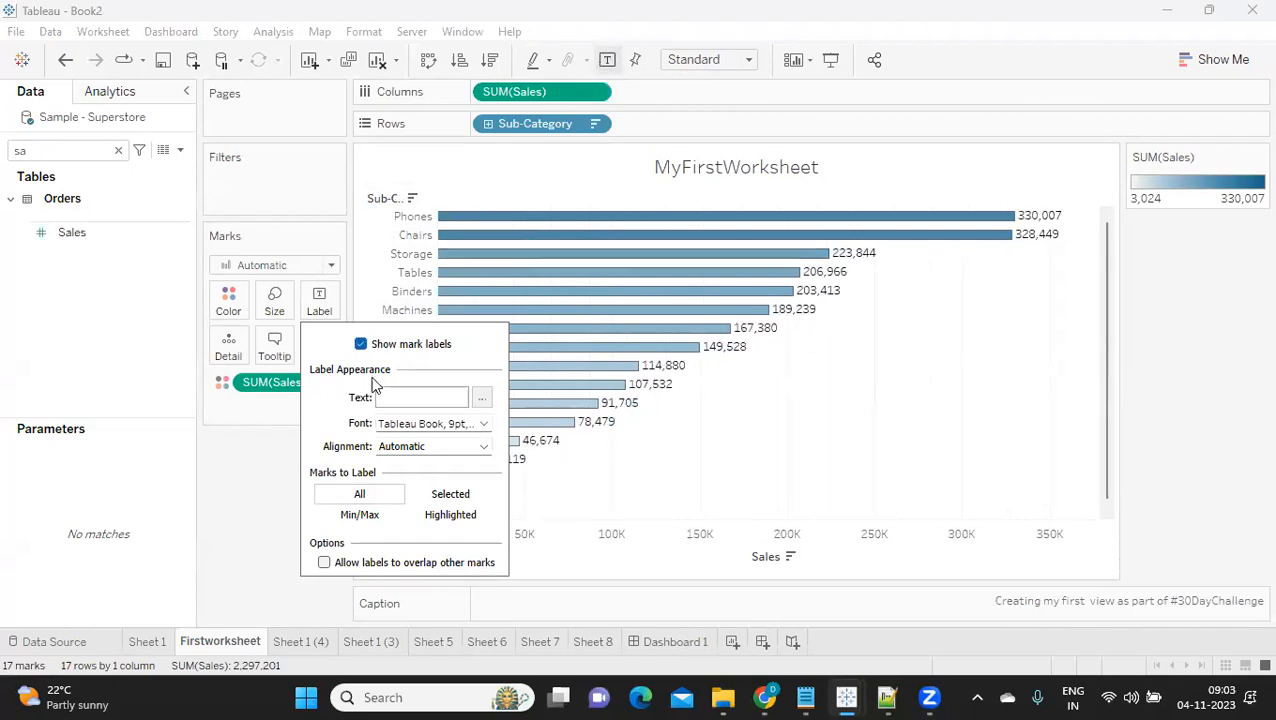
pyautogui.click(361, 344)
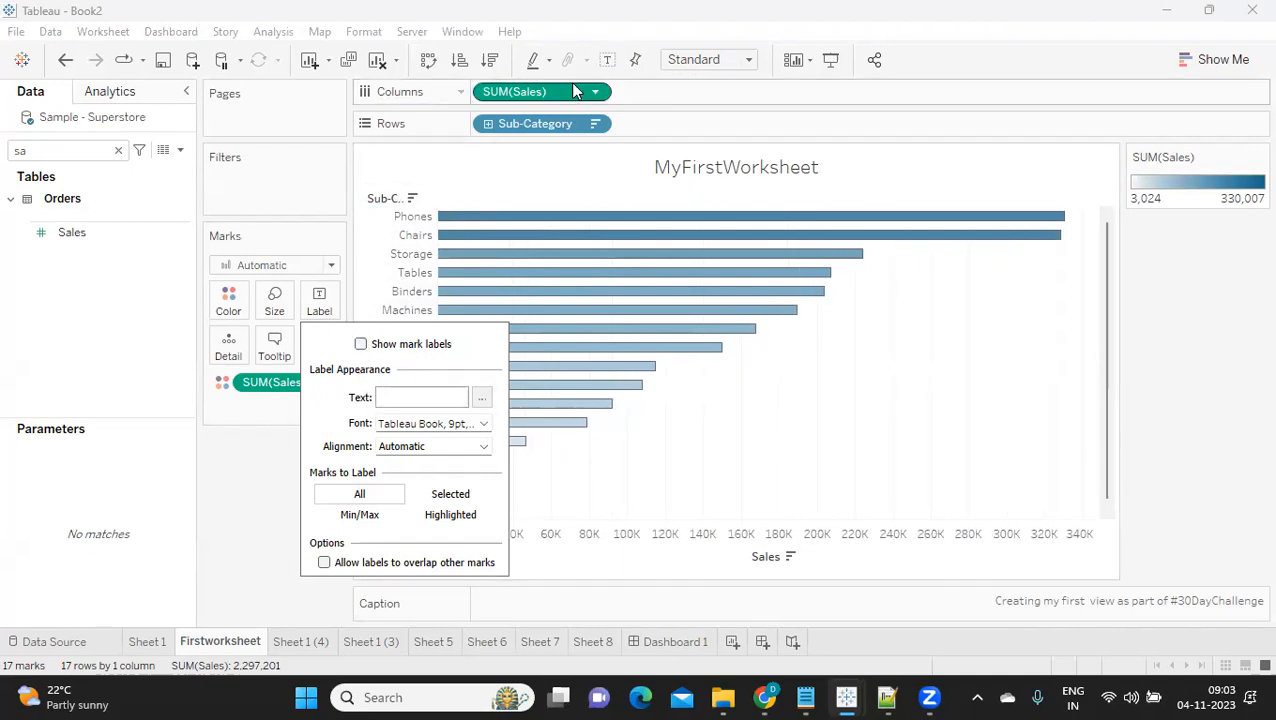
pyautogui.click(361, 344)
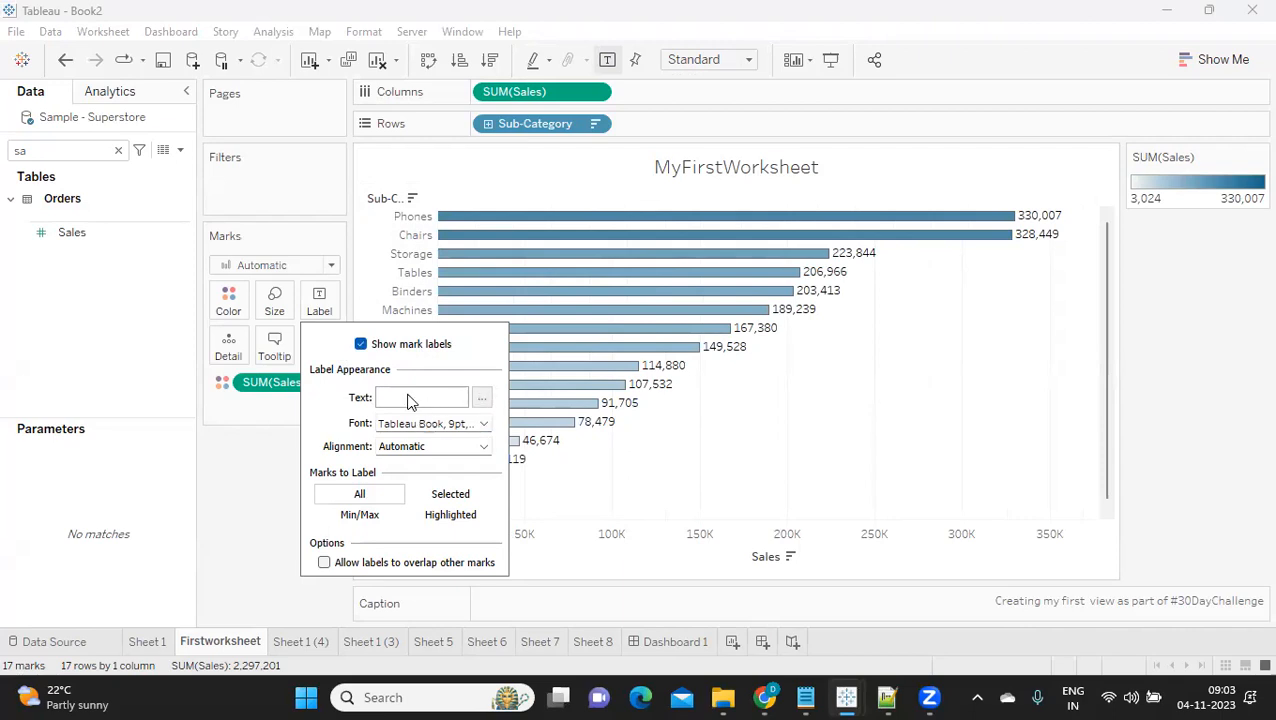
pyautogui.click(360, 344)
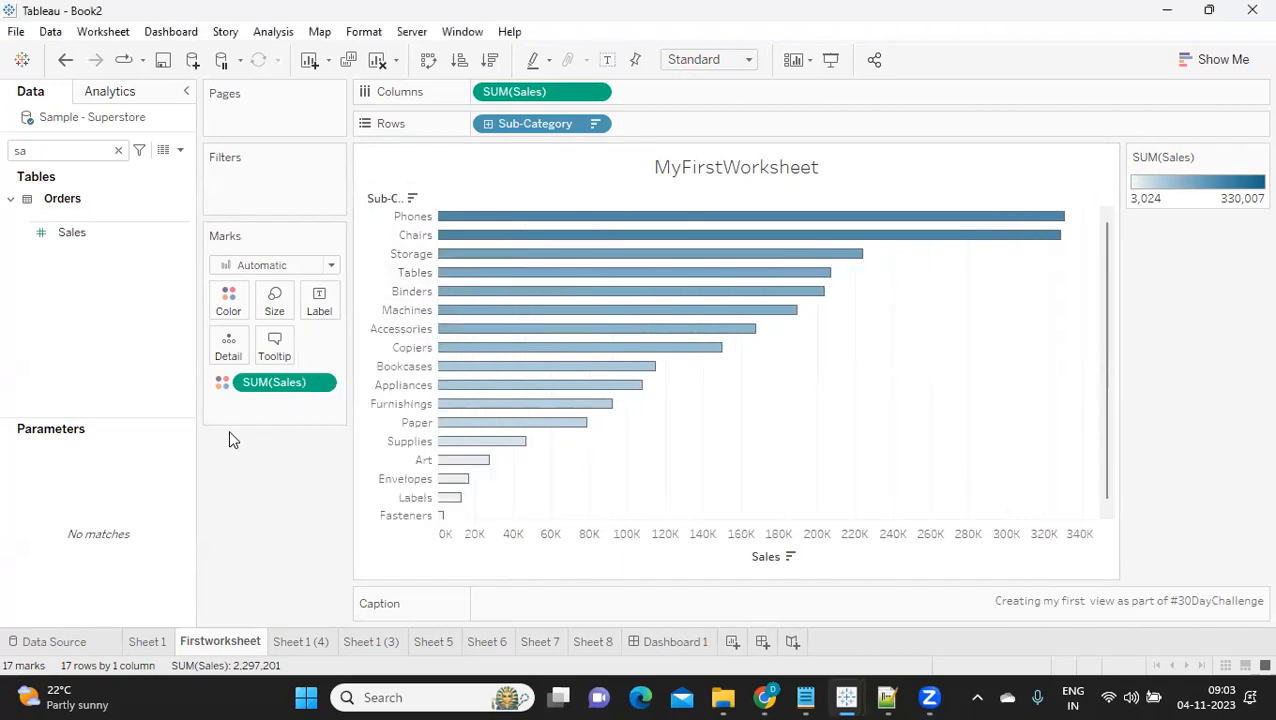
# - Label the bars with the sum of Sales and prefix the label text with "Sales:"
pyautogui.click(55, 236)
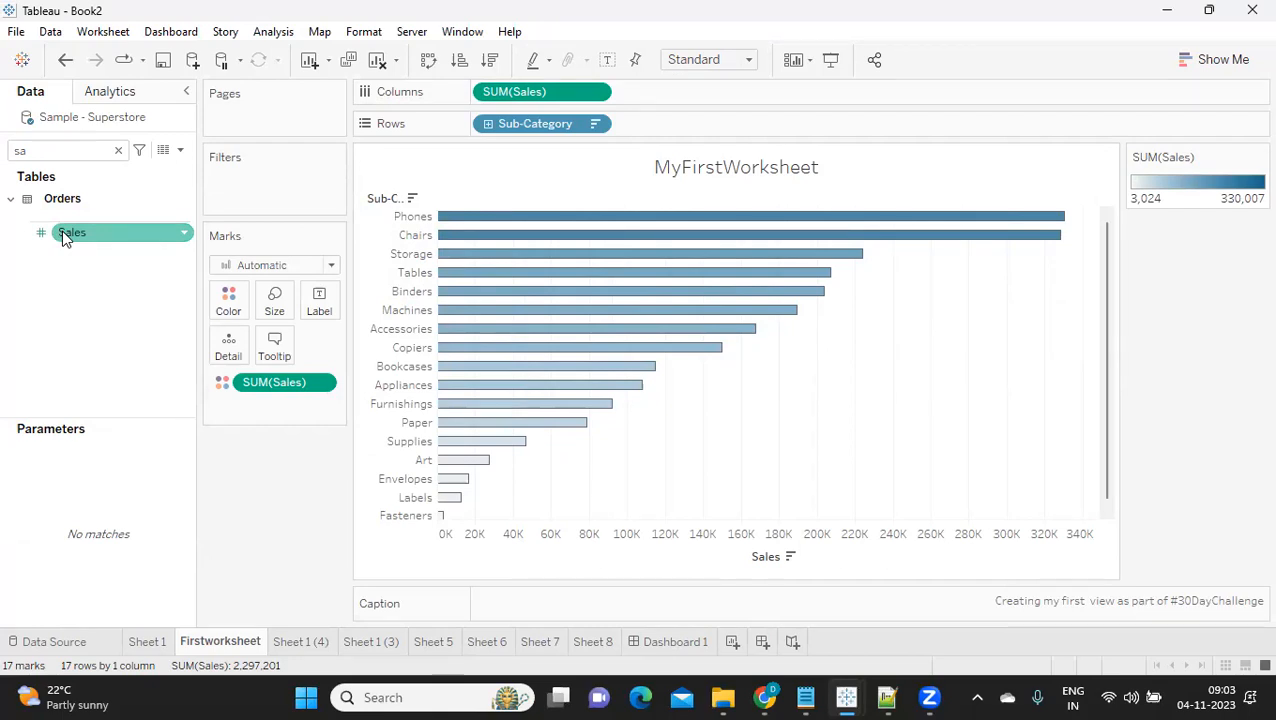
pyautogui.moveTo(64, 238); pyautogui.dragTo(306, 302)
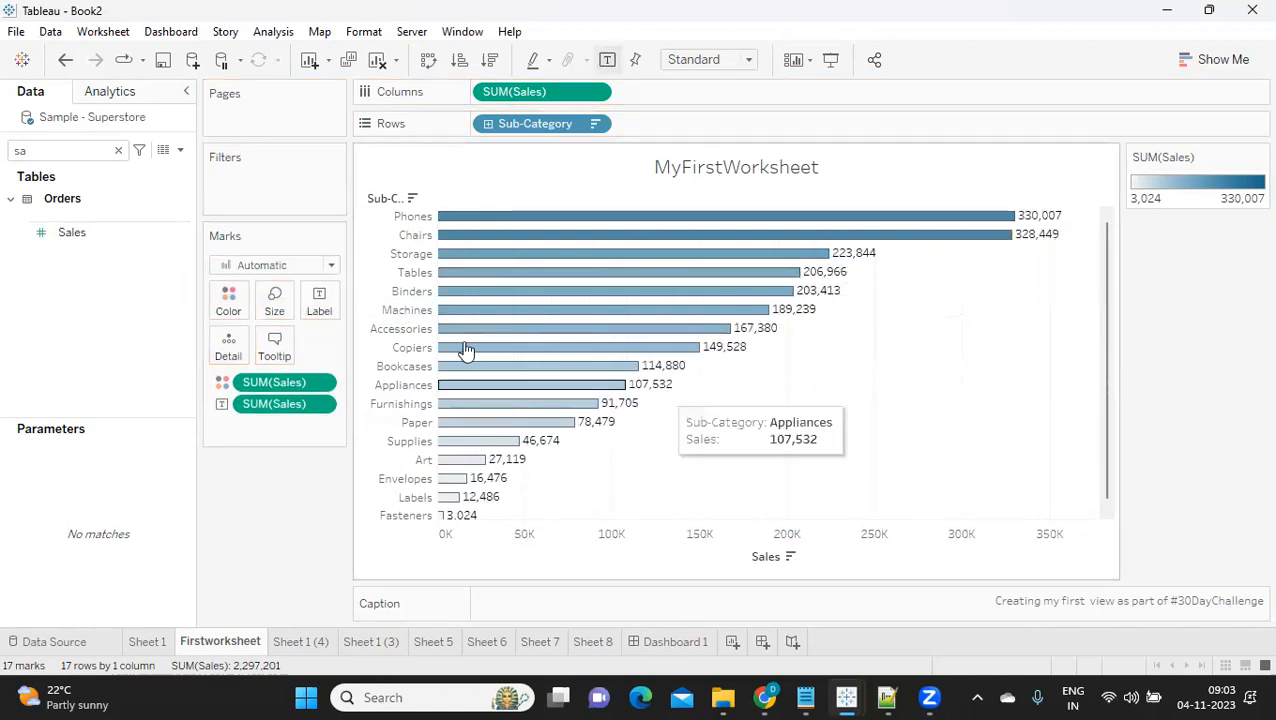
pyautogui.click(320, 302)
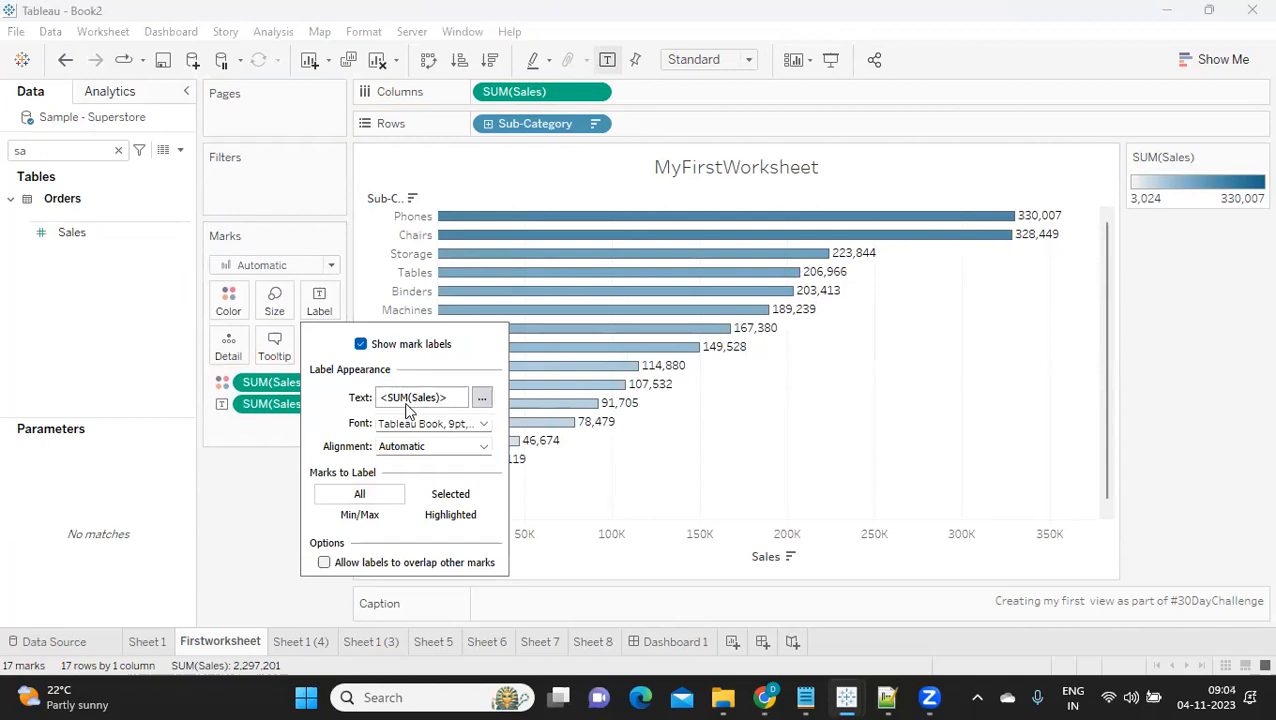
pyautogui.click(481, 398)
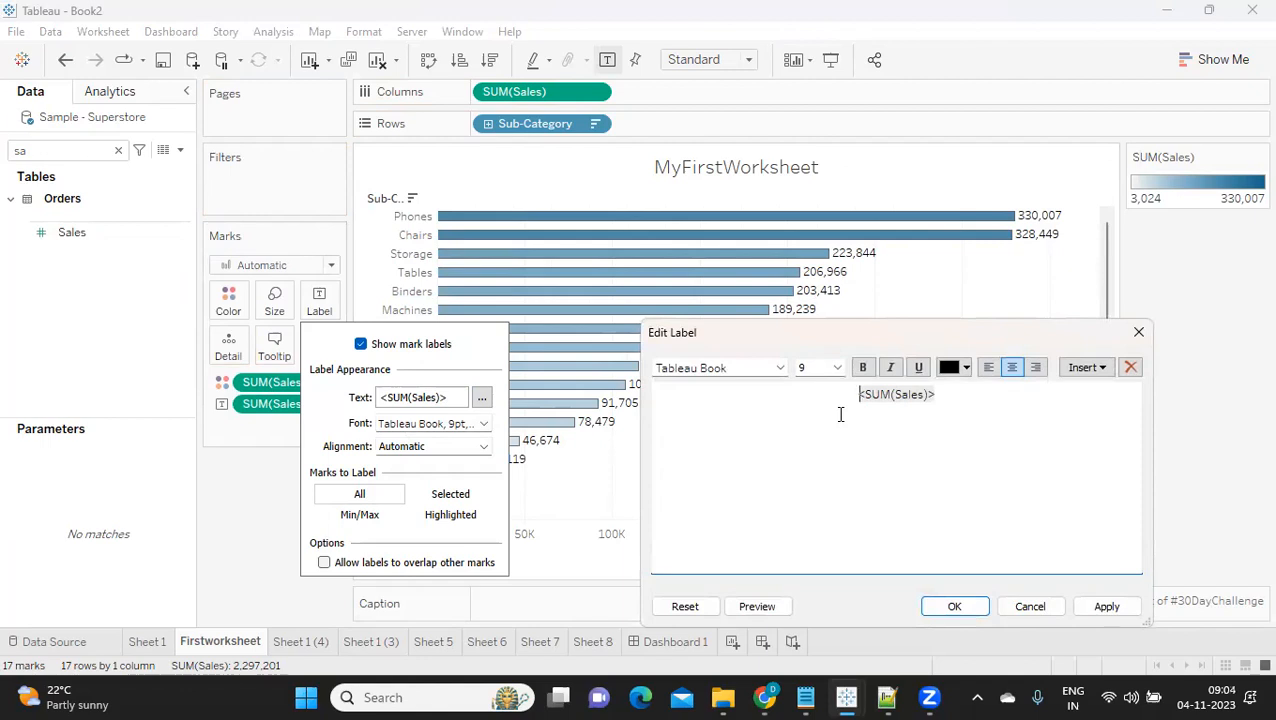
pyautogui.write('Sales')
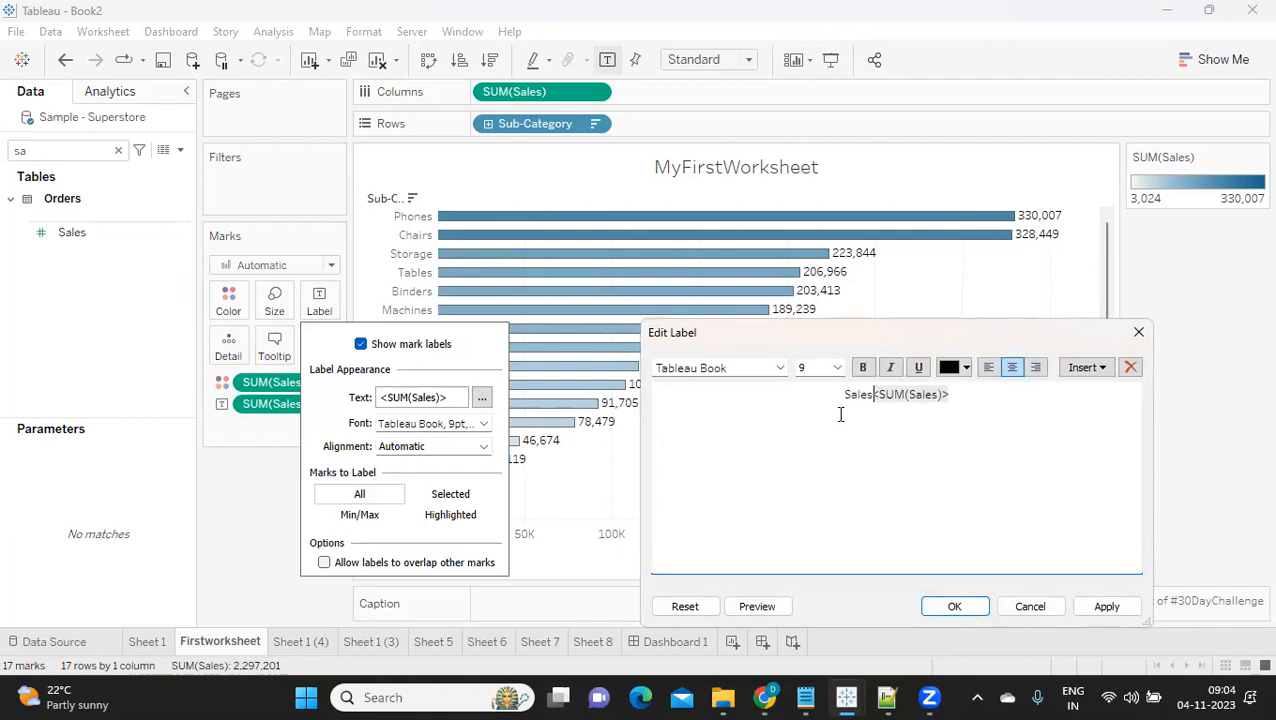
pyautogui.write(':')
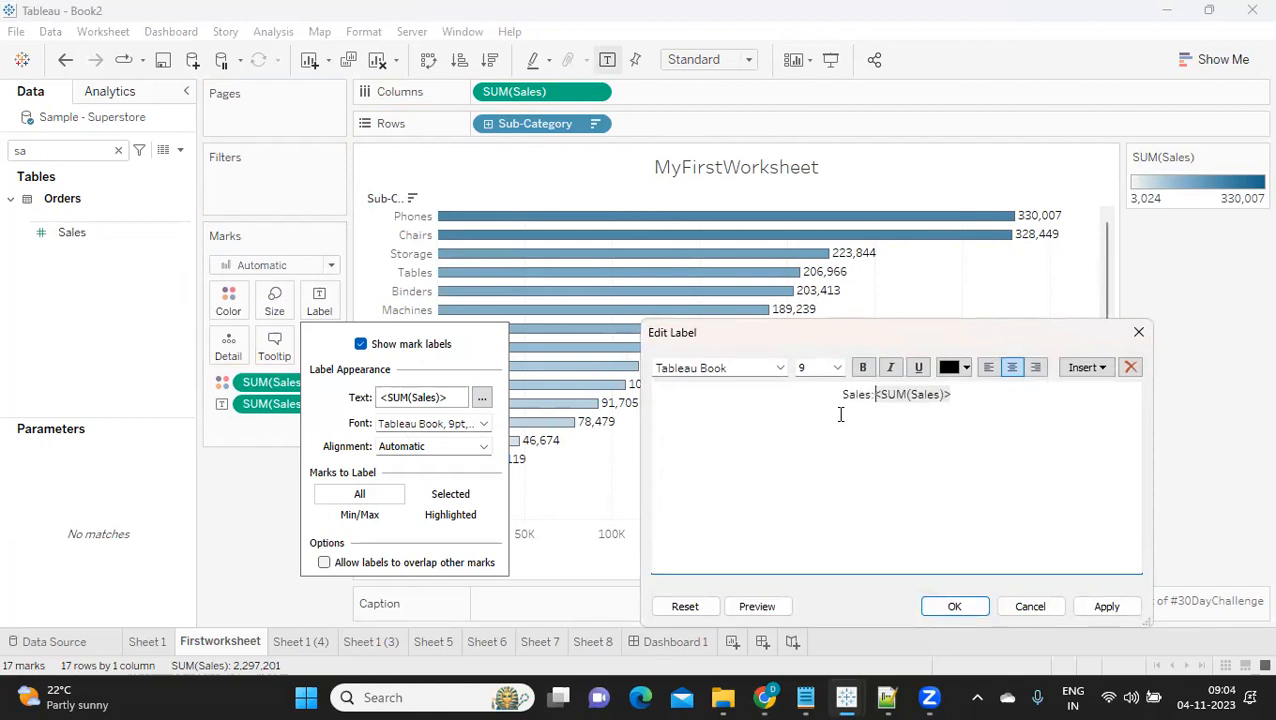
pyautogui.click(1104, 607)
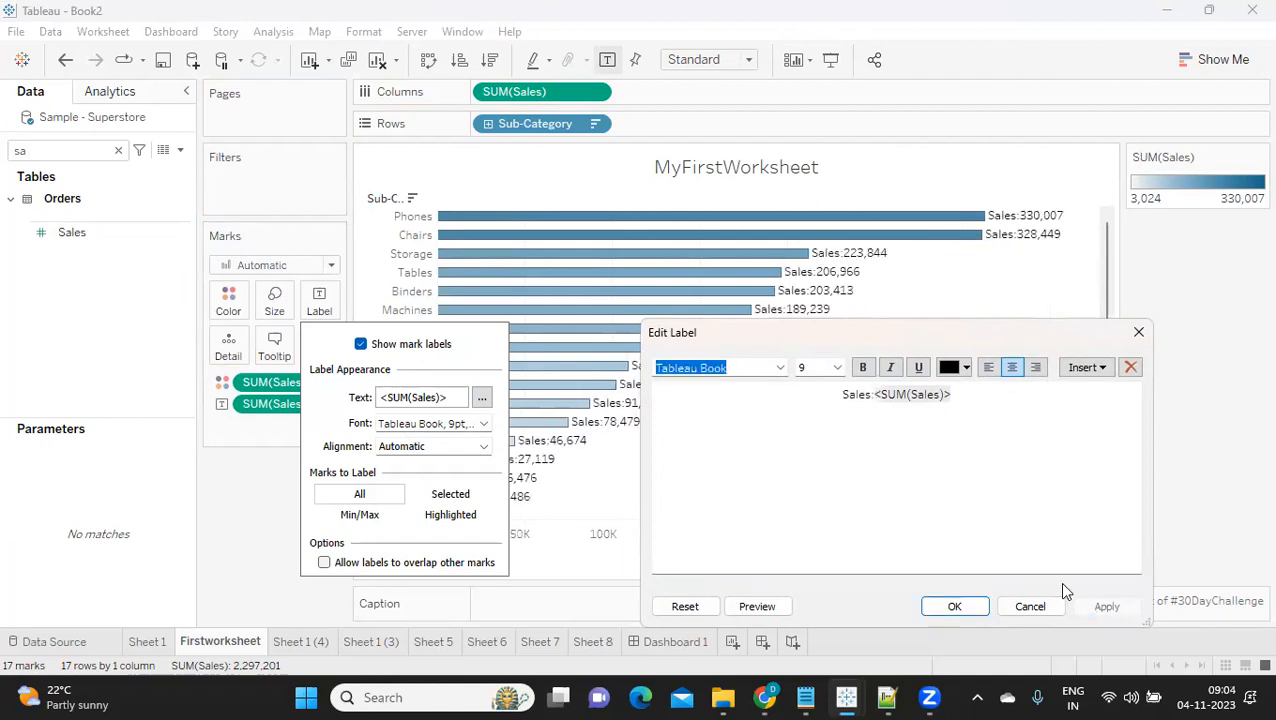
# - Shorten the prefix in the mark label text to "S:" and accept the edit
pyautogui.moveTo(845, 395); pyautogui.dragTo(868, 391)
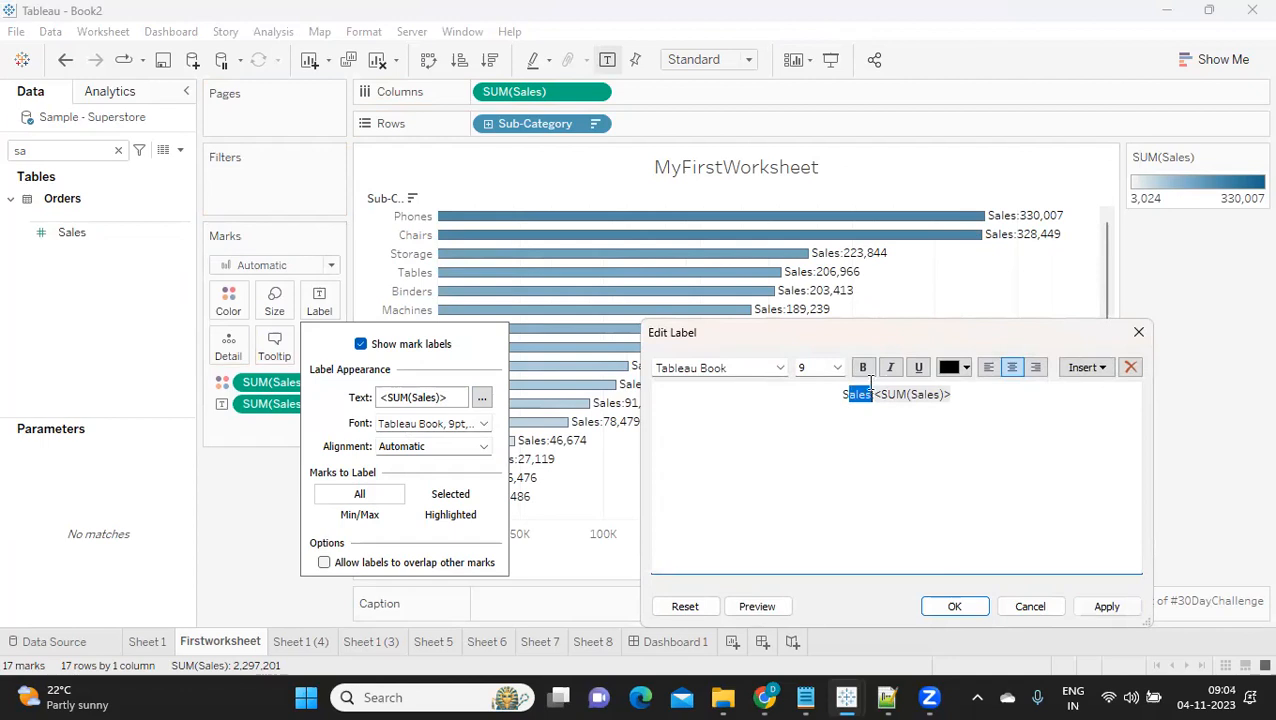
pyautogui.press('BackSpace')
pyautogui.click(1108, 607)
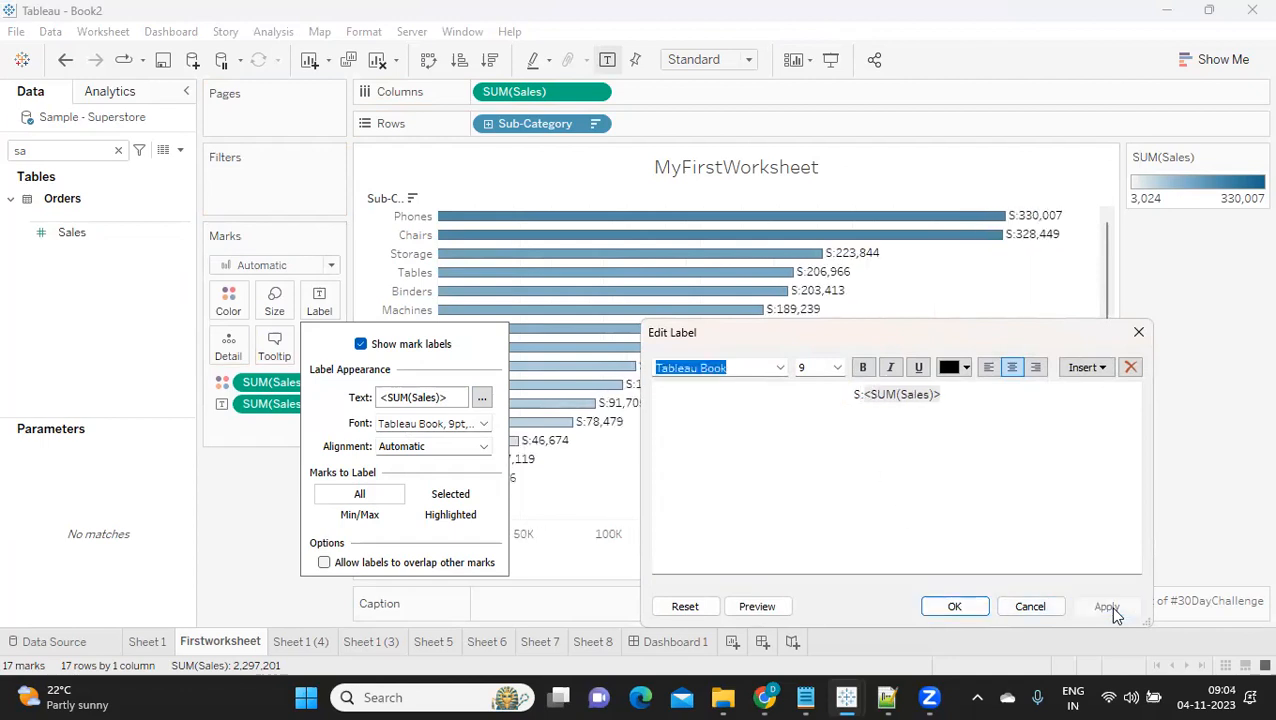
pyautogui.click(952, 607)
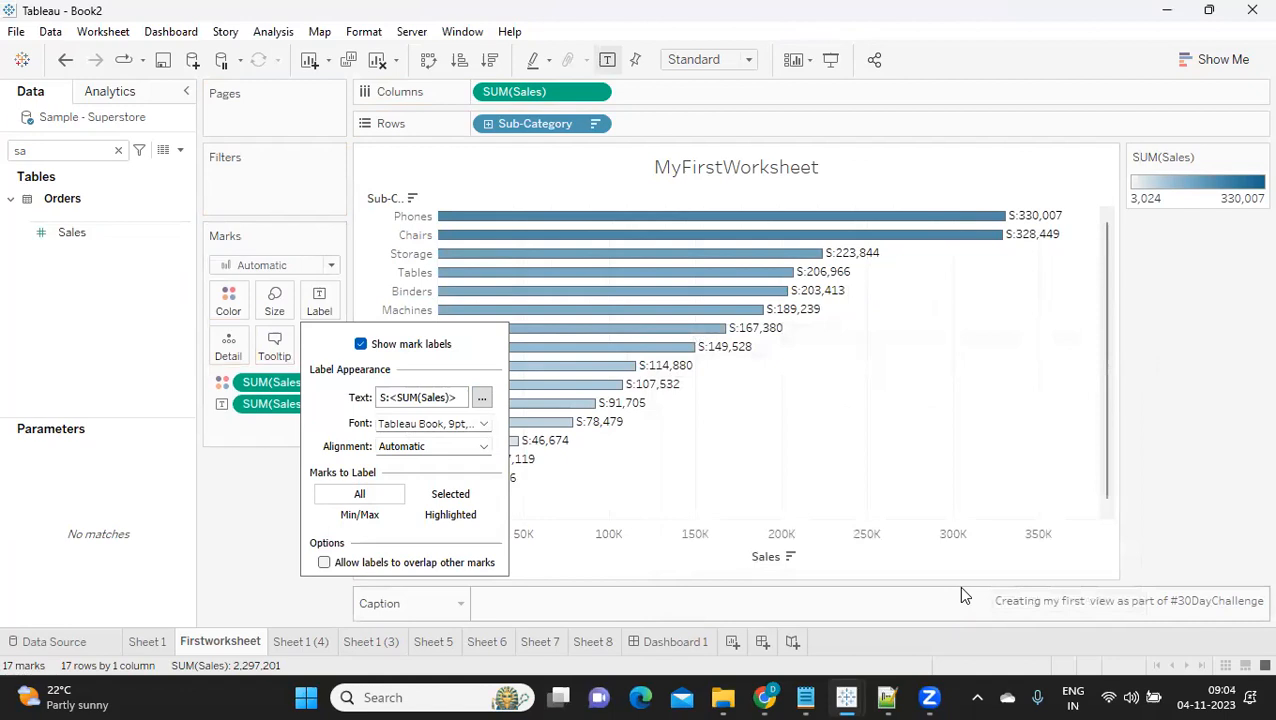
# - Try font sizes 18 and 8 for the mark labels
pyautogui.click(412, 430)
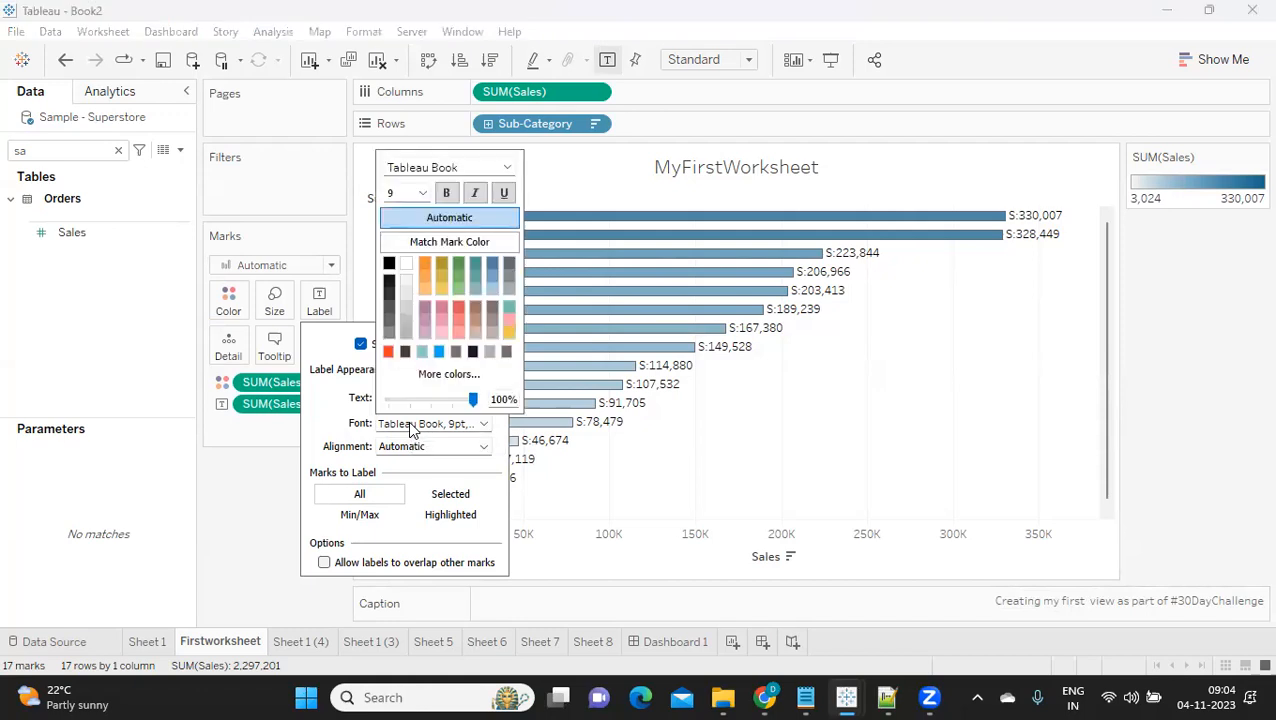
pyautogui.click(422, 194)
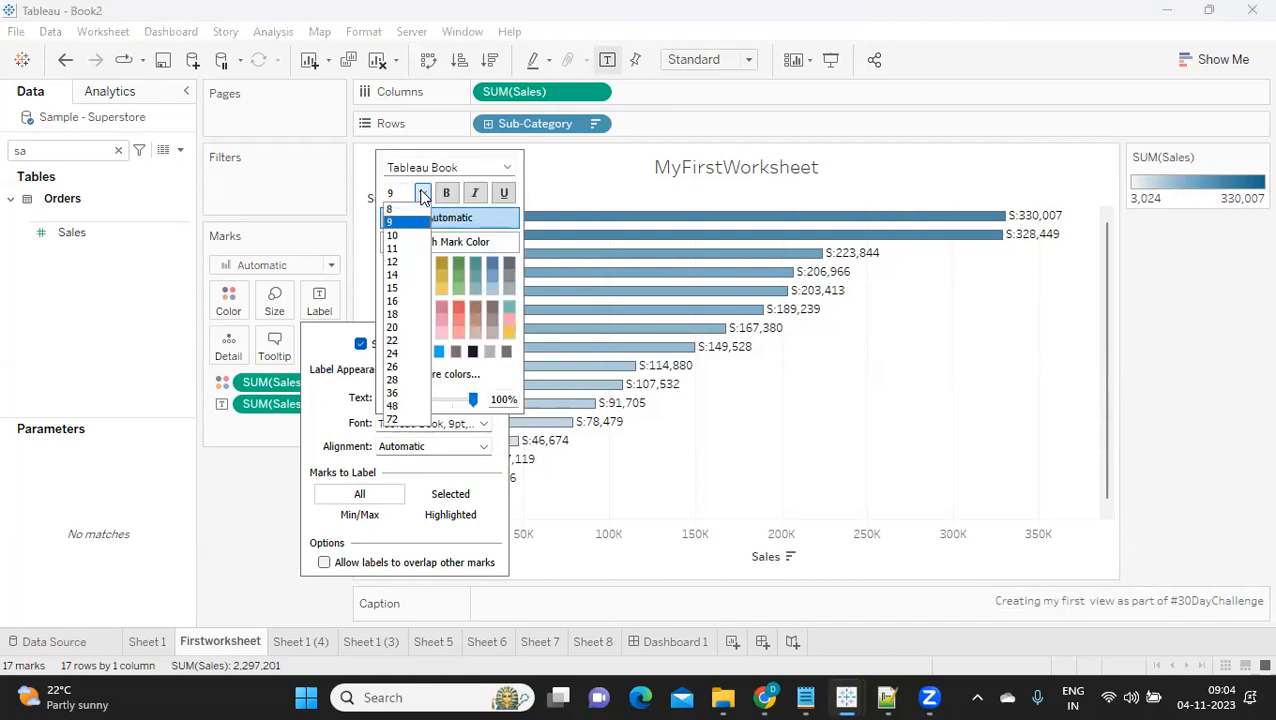
pyautogui.click(405, 315)
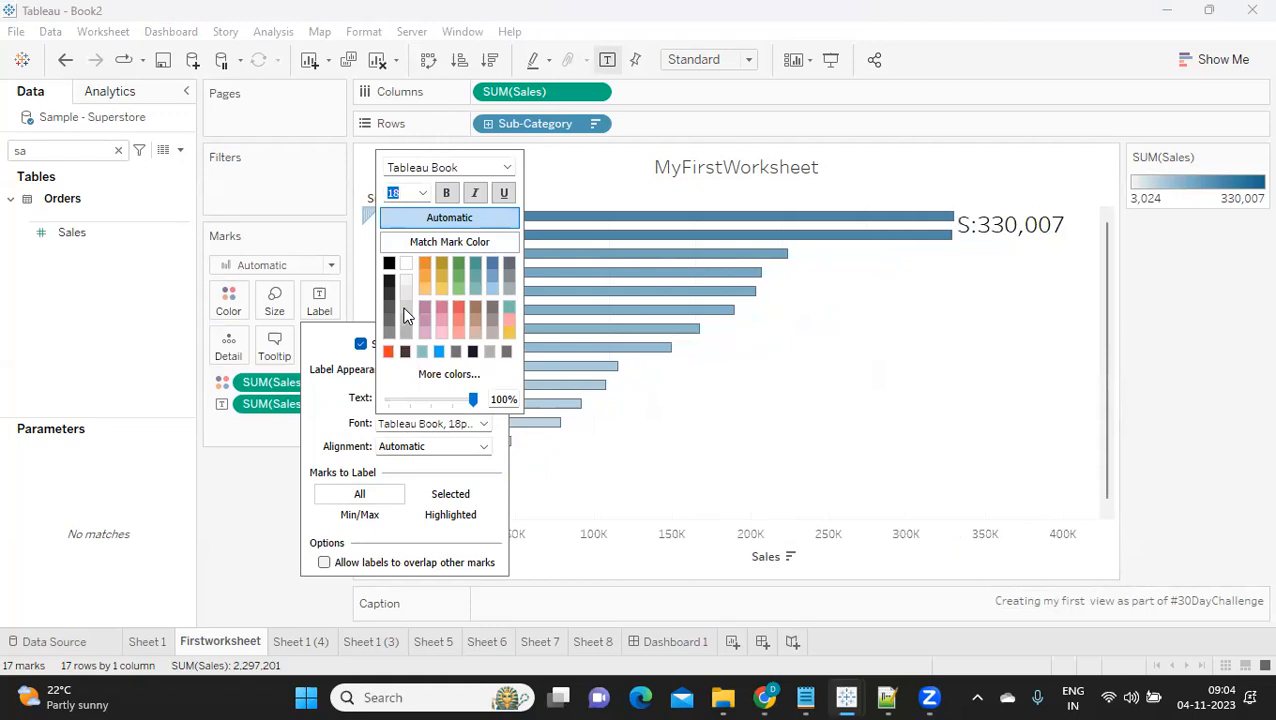
pyautogui.click(422, 193)
pyautogui.click(414, 210)
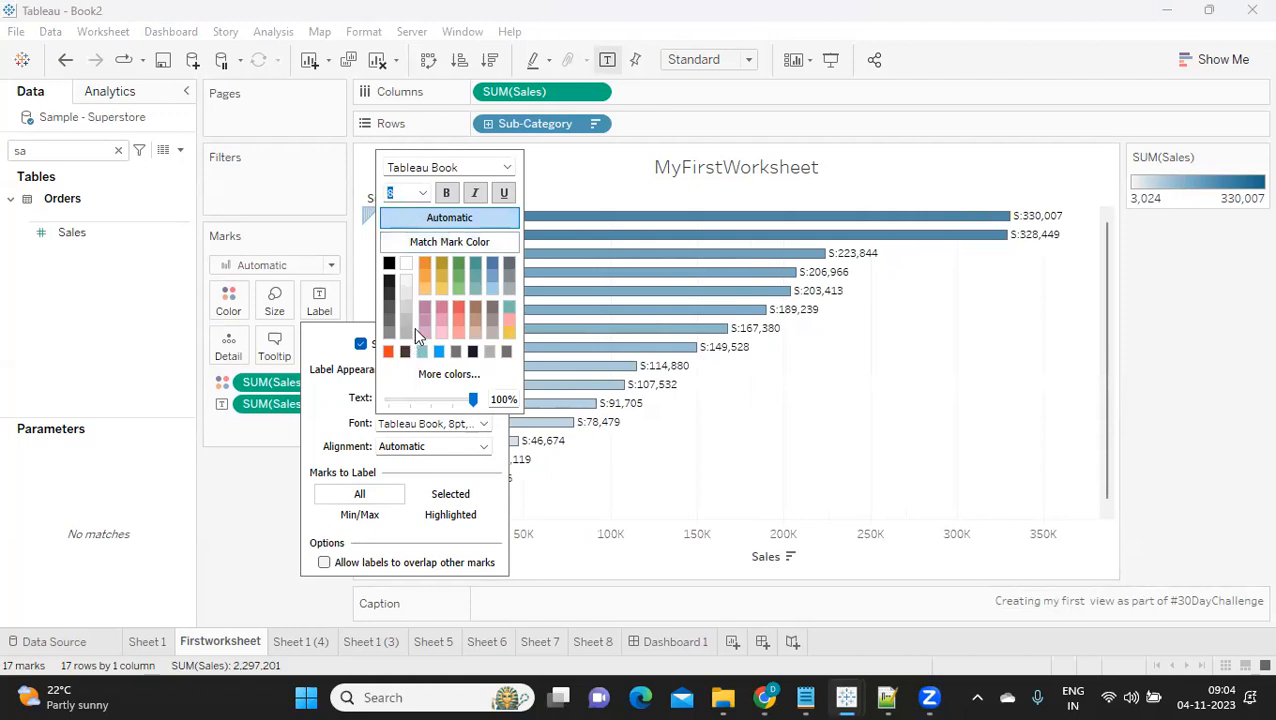
# - Make the mark labels bold and set their font size to 12
pyautogui.click(447, 193)
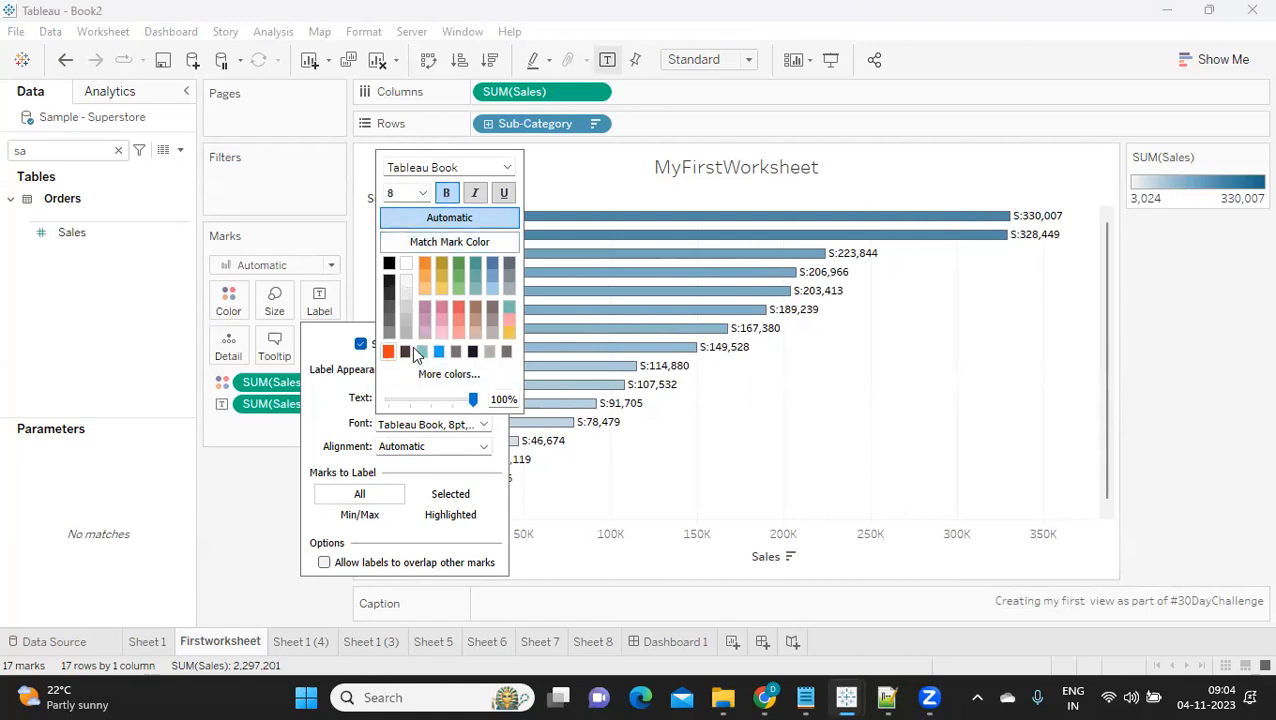
pyautogui.click(422, 193)
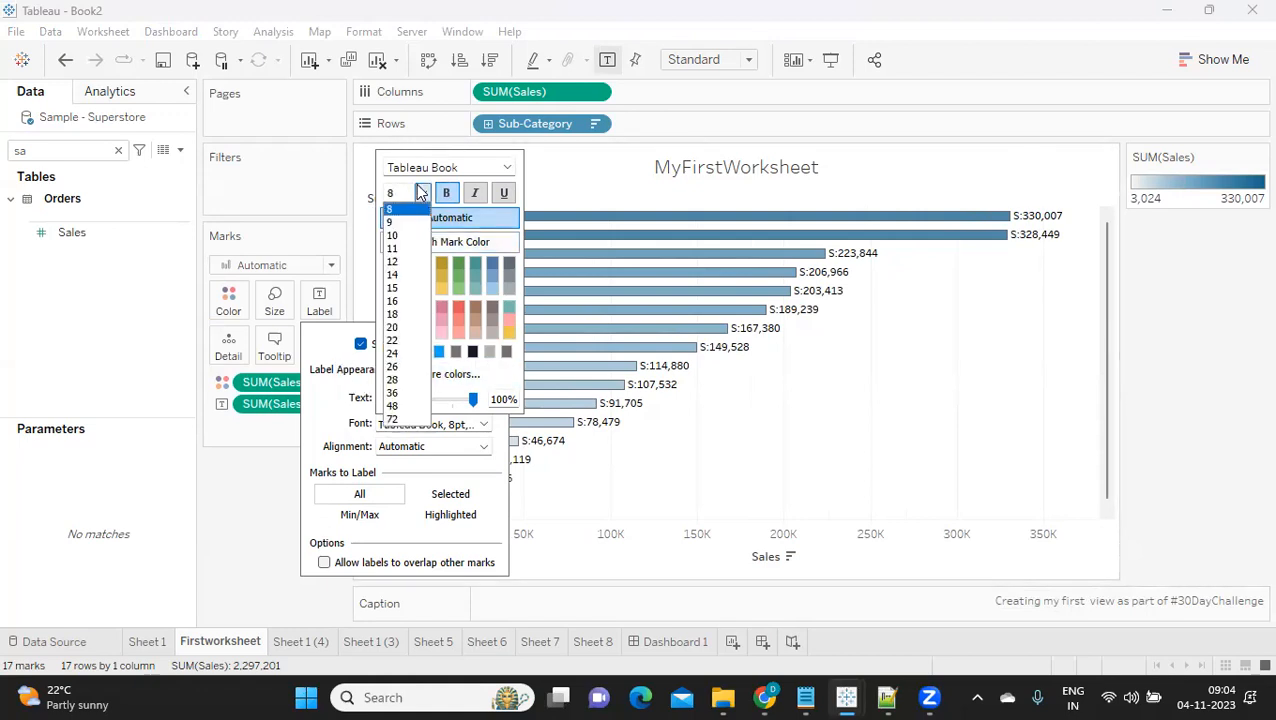
pyautogui.click(392, 261)
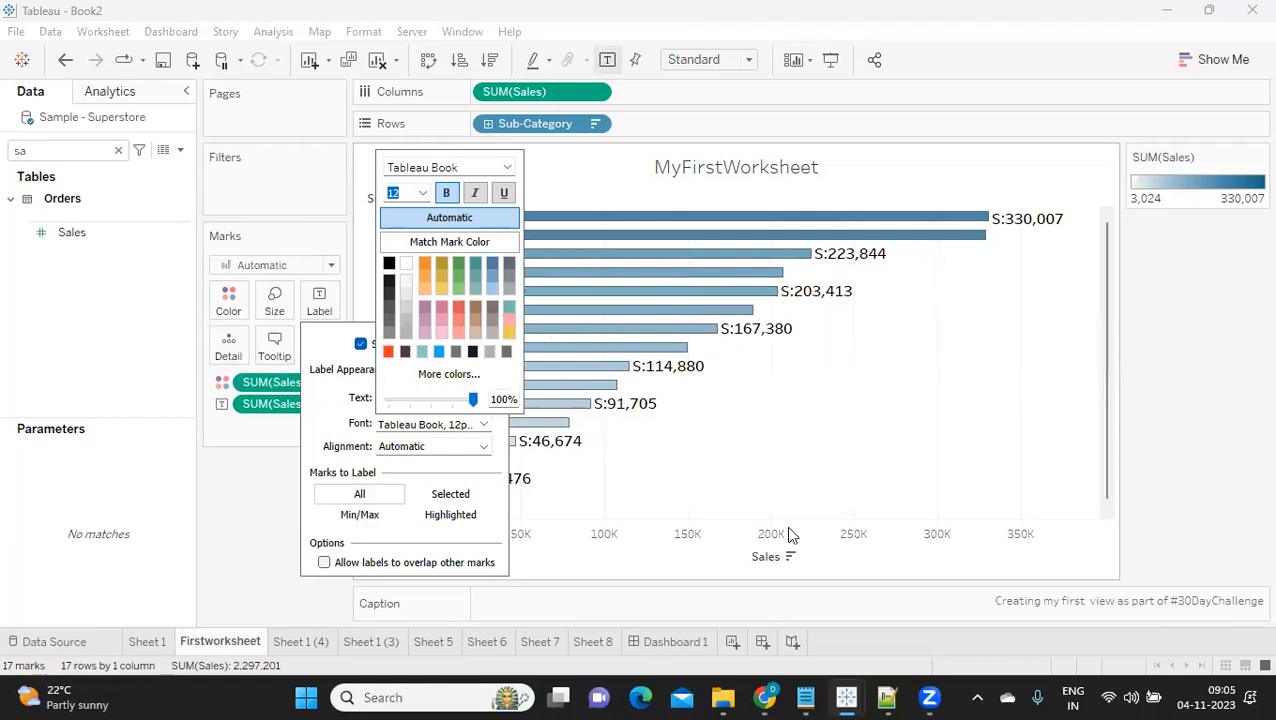
# - Try placing Firstworksheet as a floating sheet on Dashboard 1 and remove it again
pyautogui.click(681, 638)
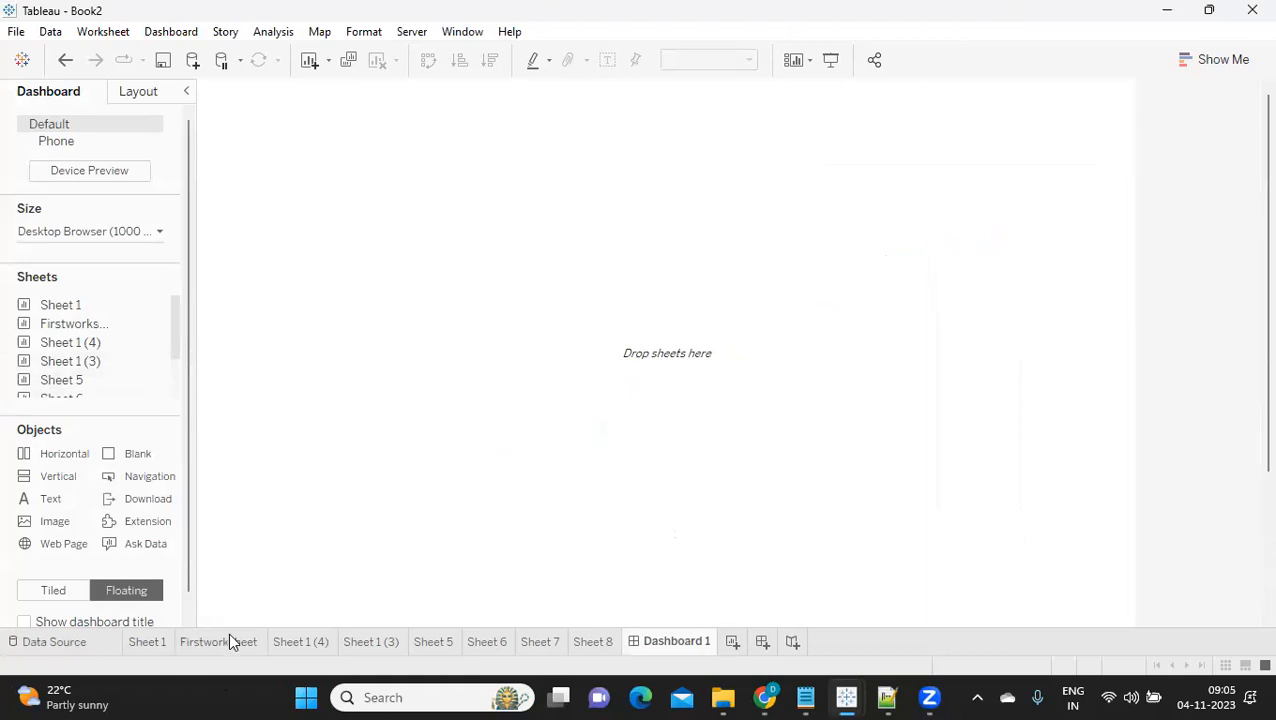
pyautogui.moveTo(157, 325); pyautogui.dragTo(320, 258)
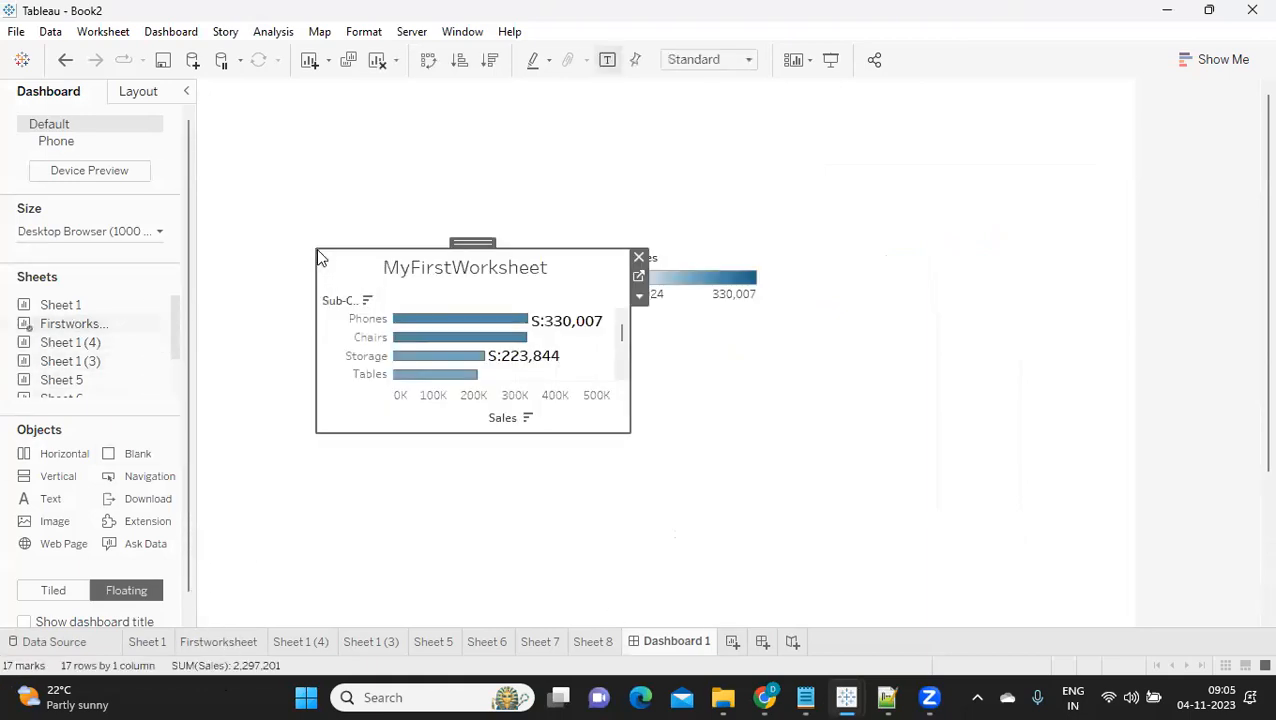
pyautogui.click(640, 261)
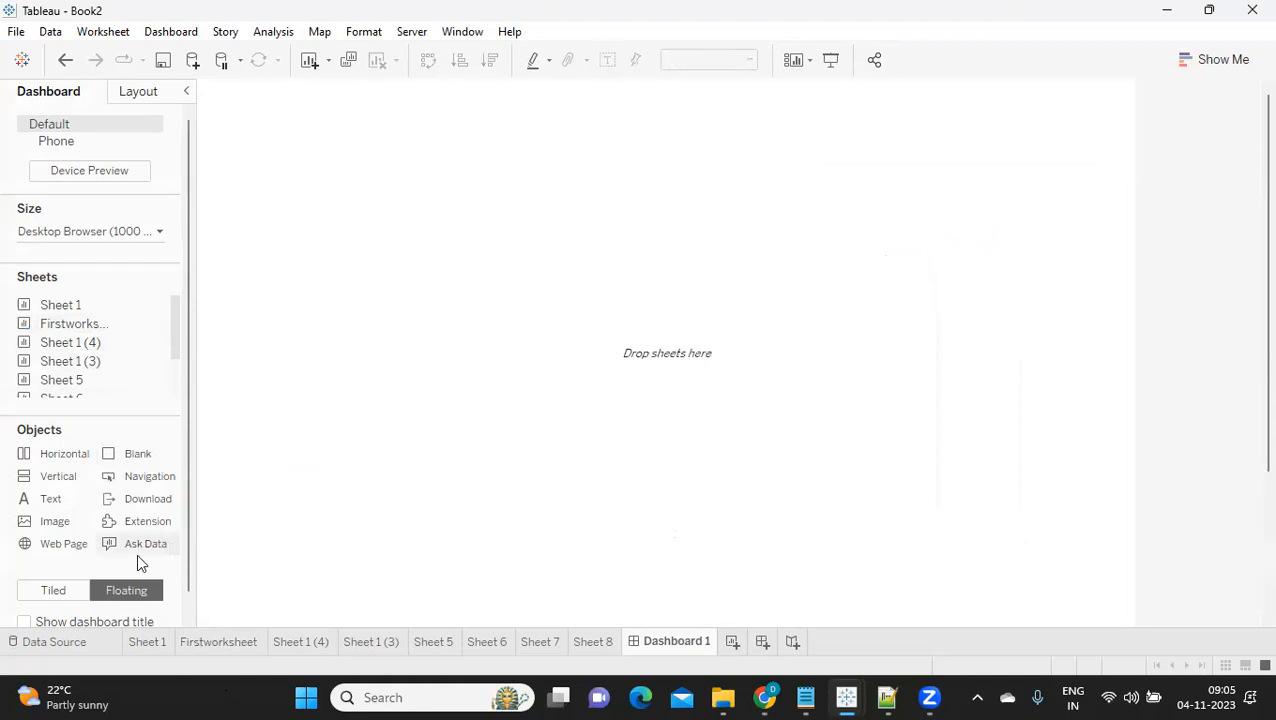
# - Switch the dashboard layout to tiled and set its fixed size to 800 px wide by 500 px high
pyautogui.click(60, 592)
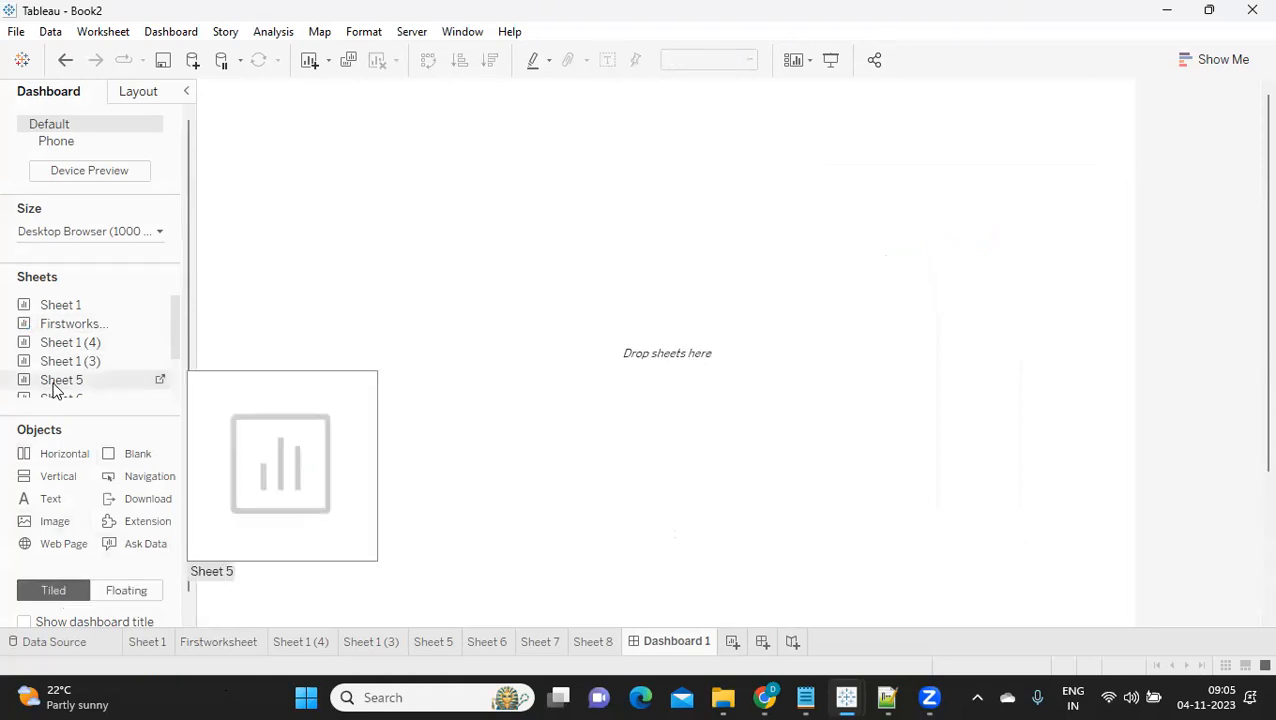
pyautogui.click(100, 233)
pyautogui.click(97, 350)
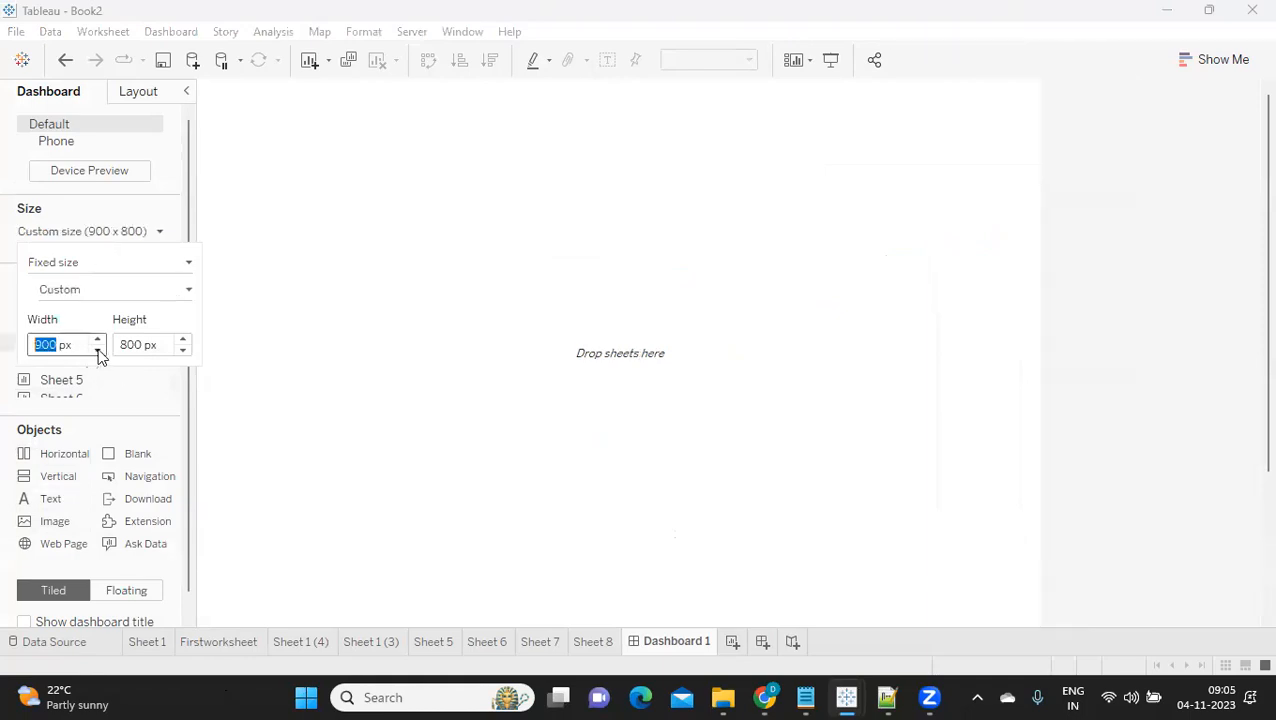
pyautogui.click(98, 350)
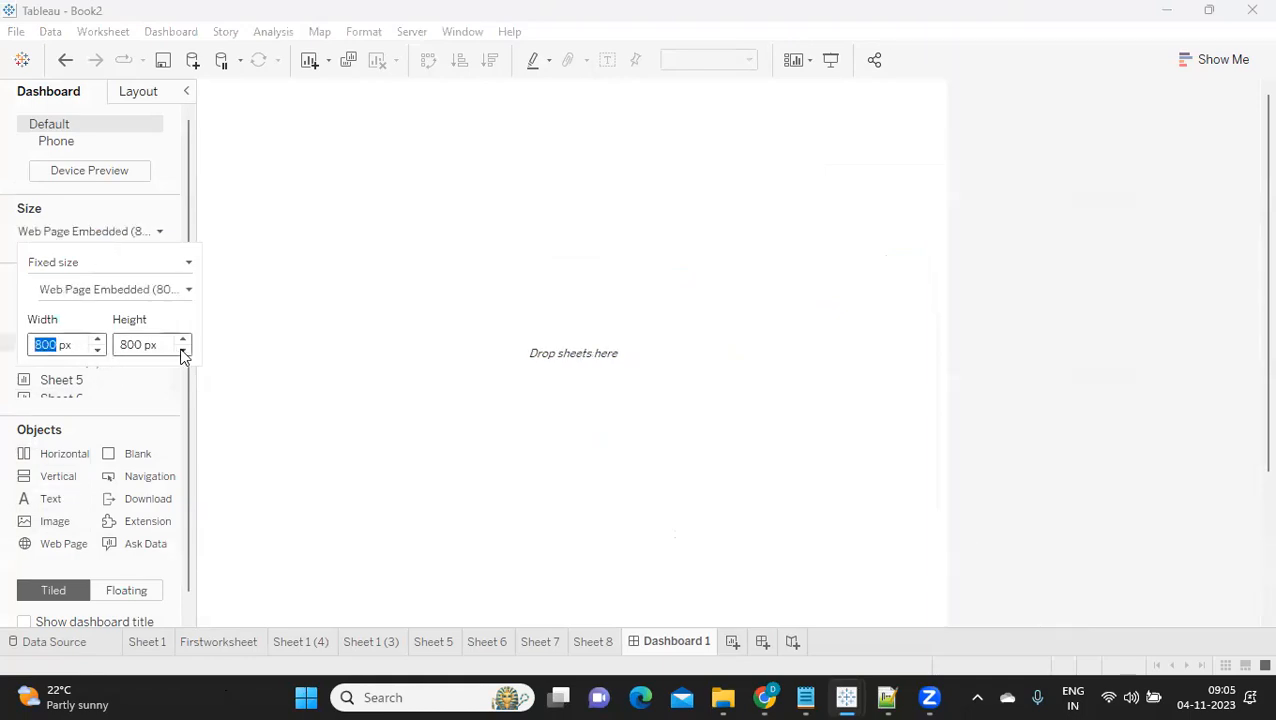
pyautogui.click(182, 350)
pyautogui.click(182, 350)
pyautogui.click(182, 350)
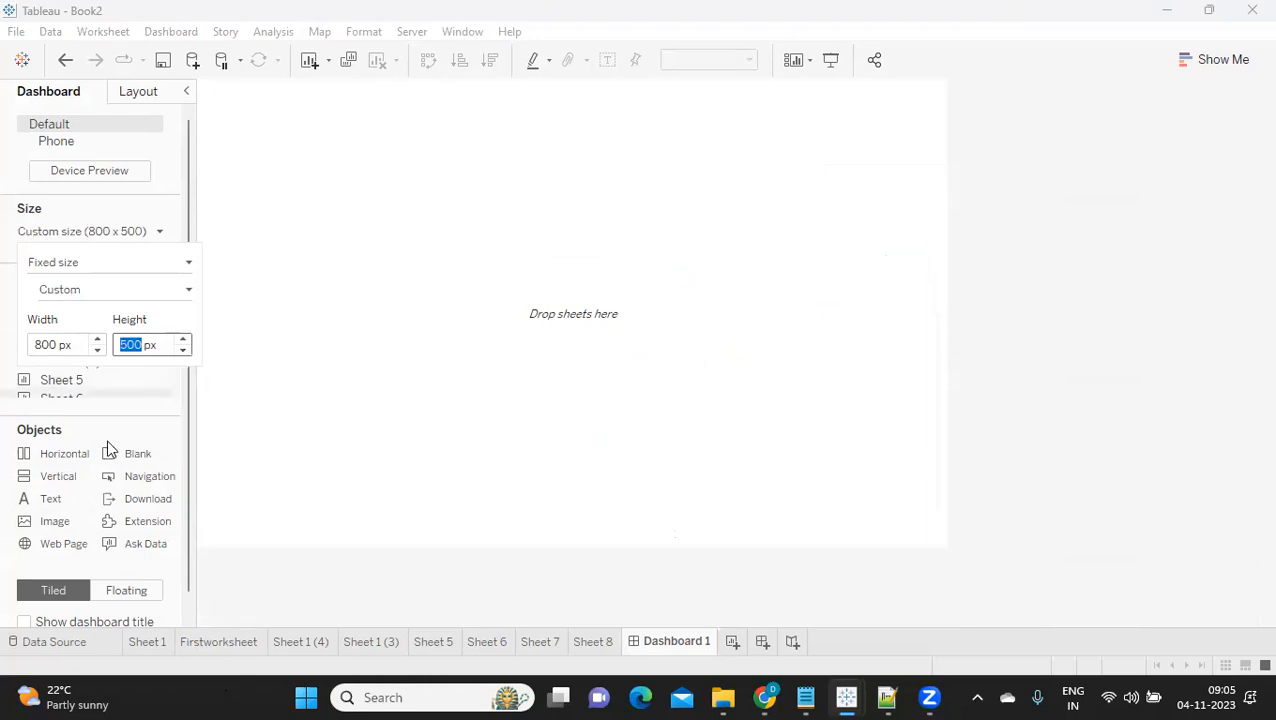
pyautogui.click(222, 228)
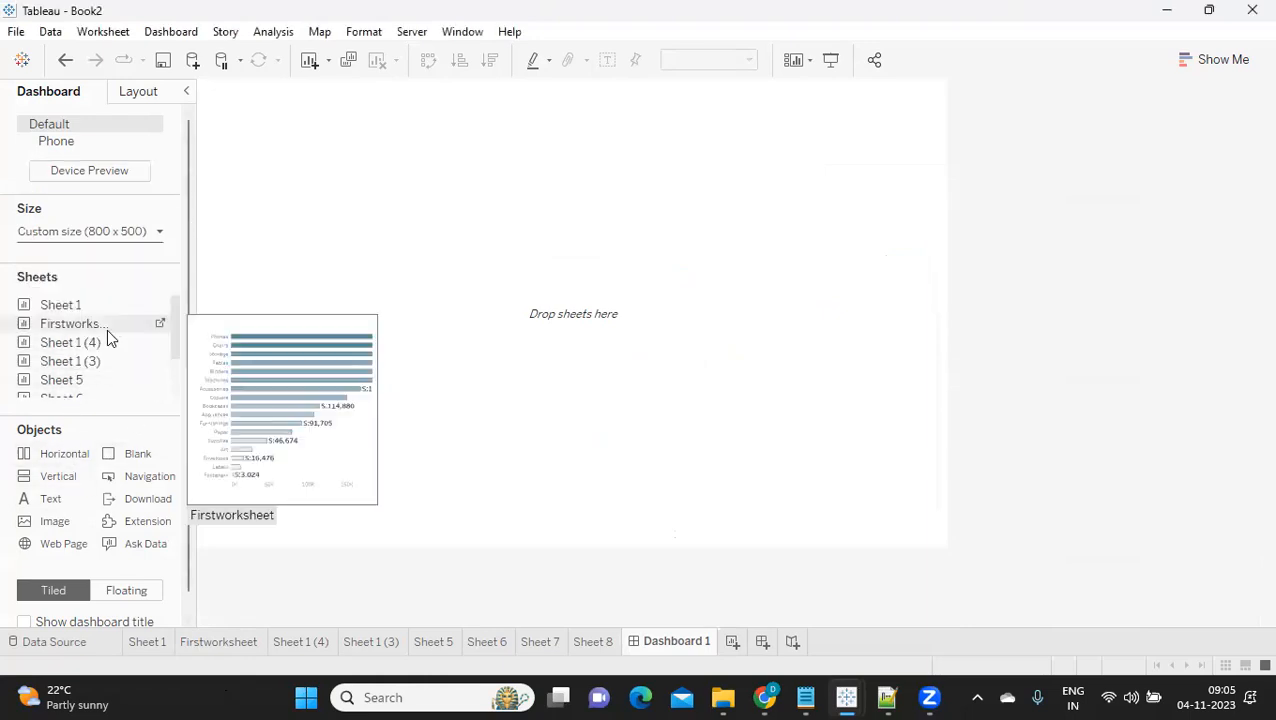
# - Place Firstworksheet on the dashboard as a tiled sheet and set the dashboard height to 700 px
pyautogui.moveTo(85, 327); pyautogui.dragTo(275, 252)
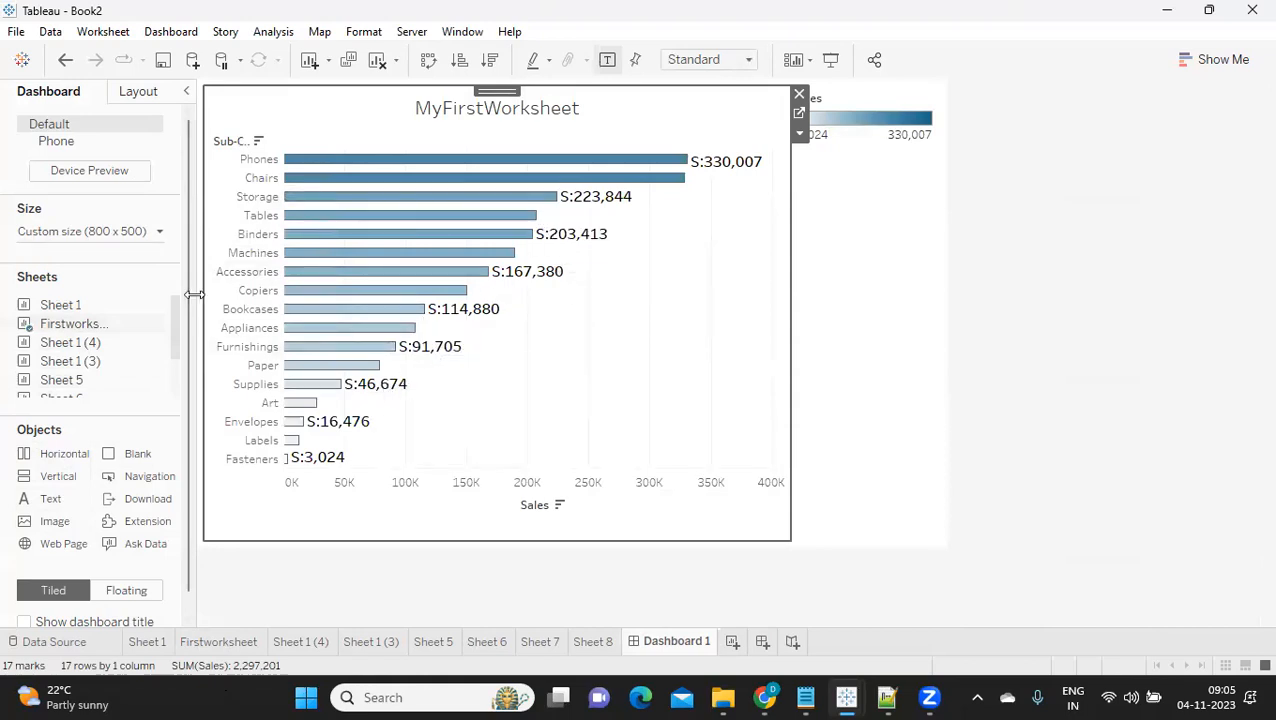
pyautogui.click(156, 230)
pyautogui.click(183, 341)
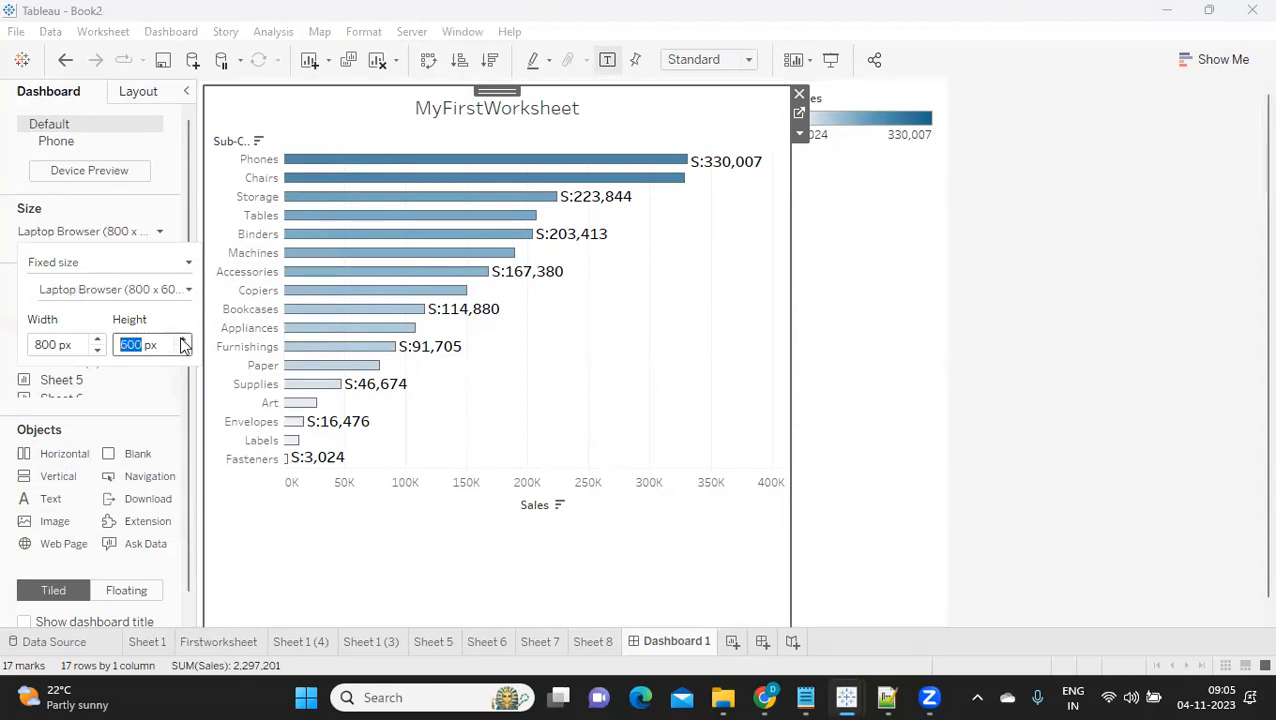
pyautogui.click(183, 342)
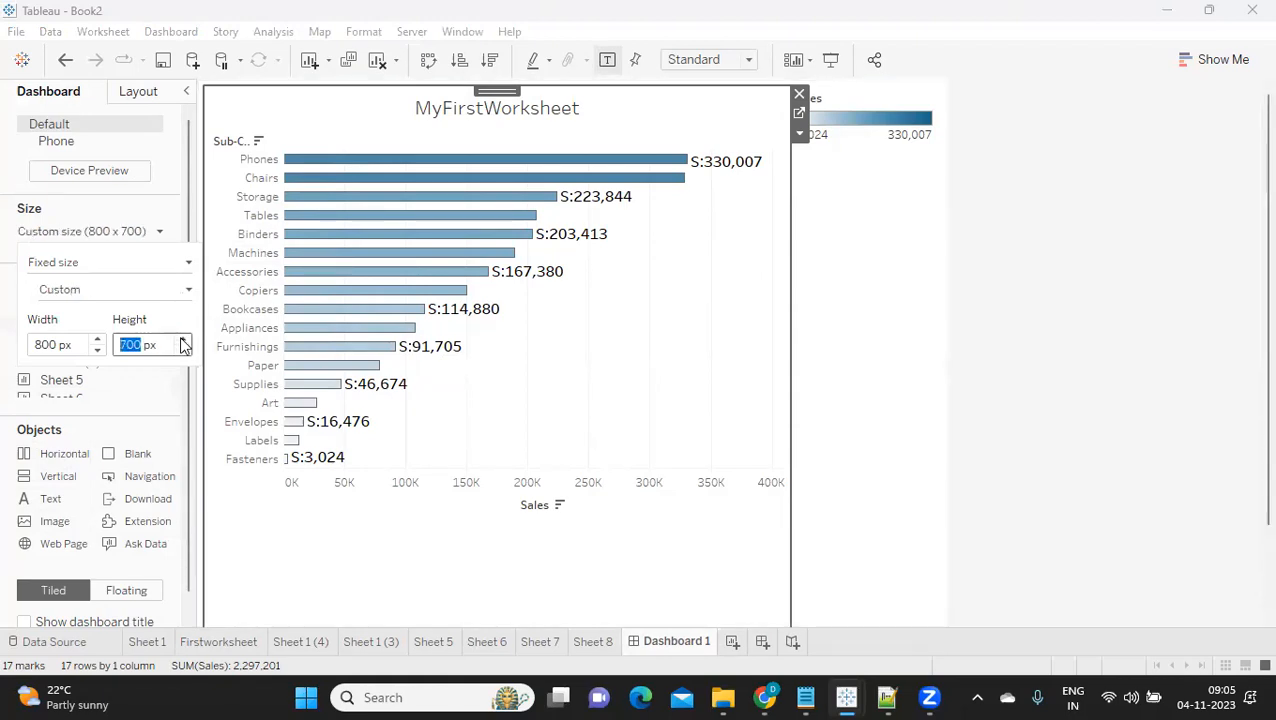
pyautogui.click(700, 254)
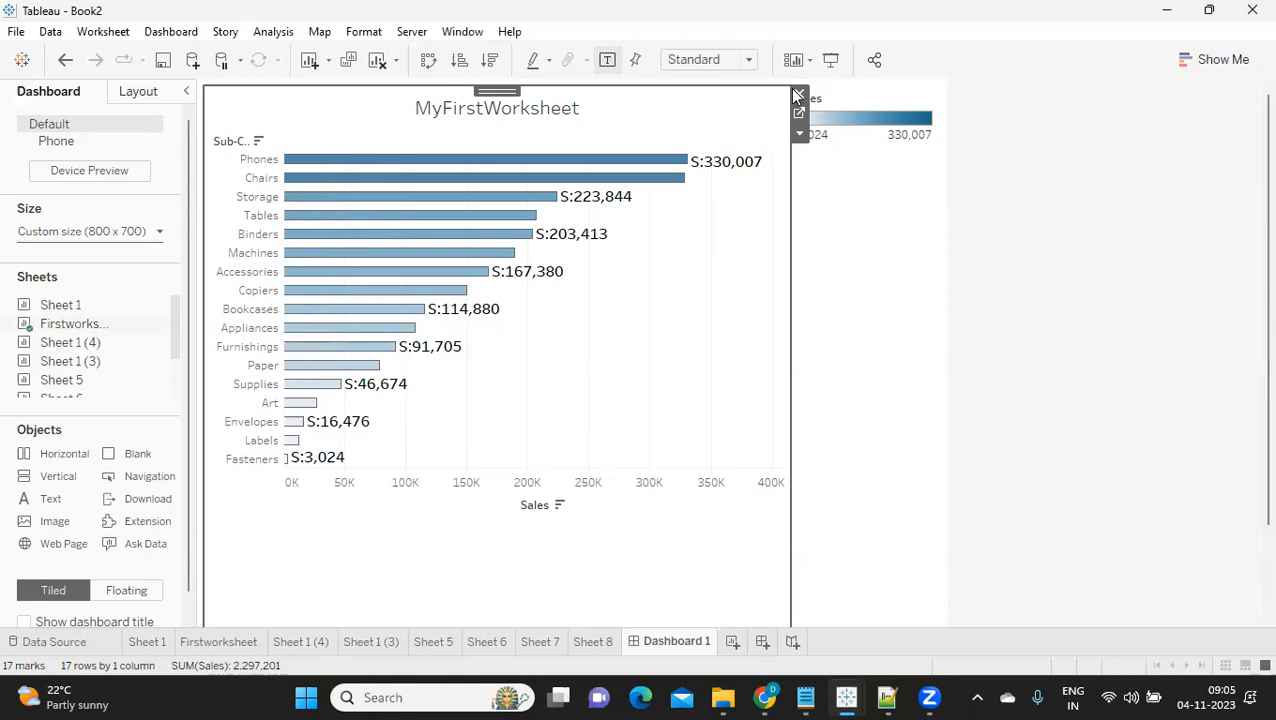
# - Fit the placed worksheet to Entire View and set the dashboard height to 500 px
pyautogui.click(746, 60)
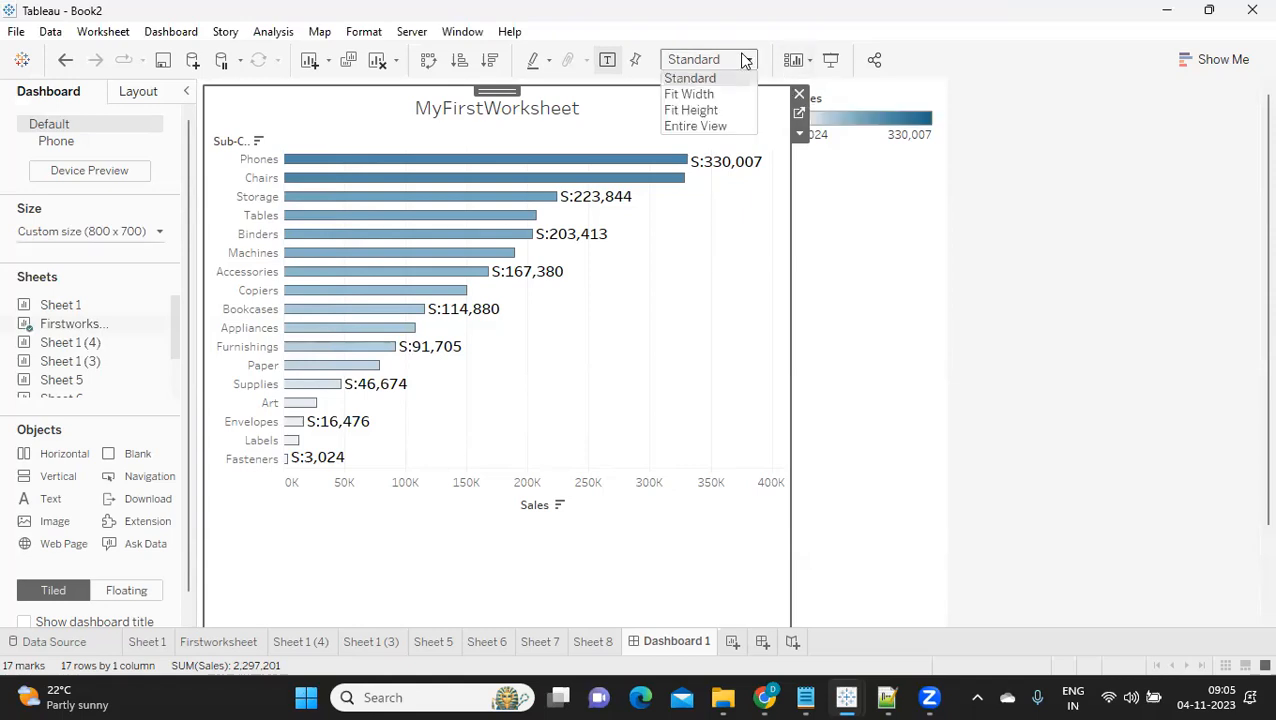
pyautogui.click(700, 127)
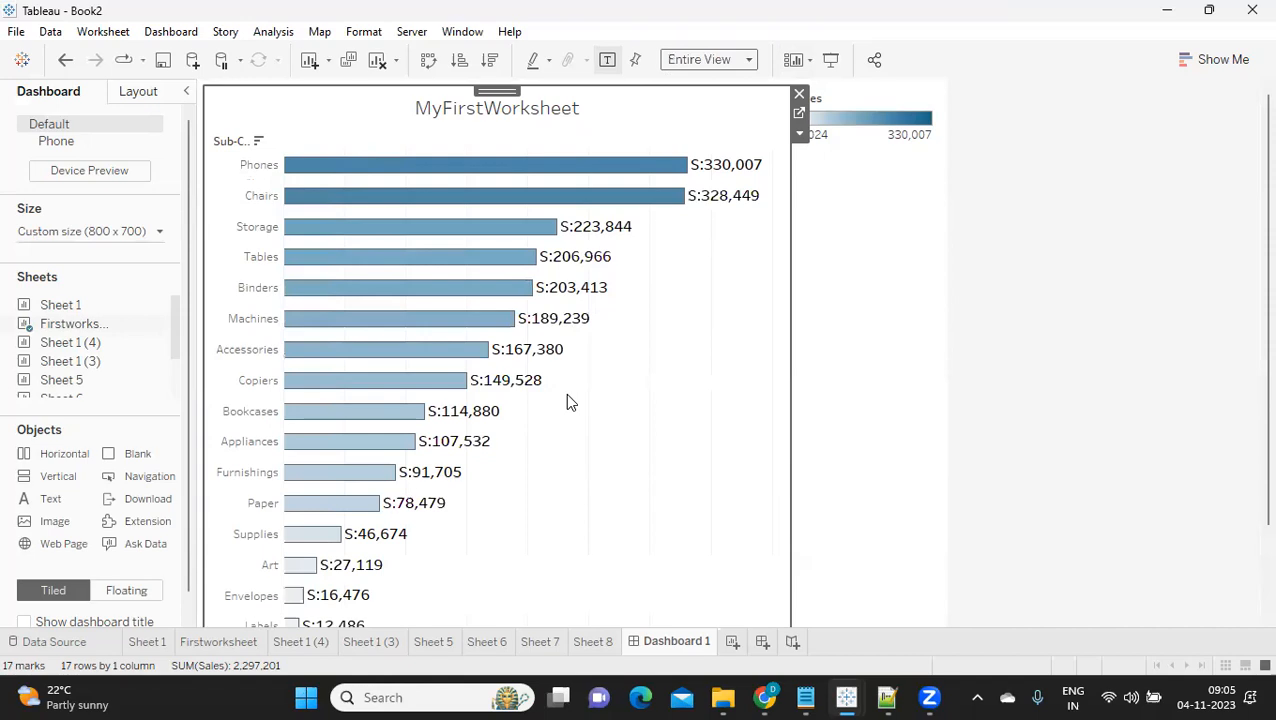
pyautogui.click(158, 231)
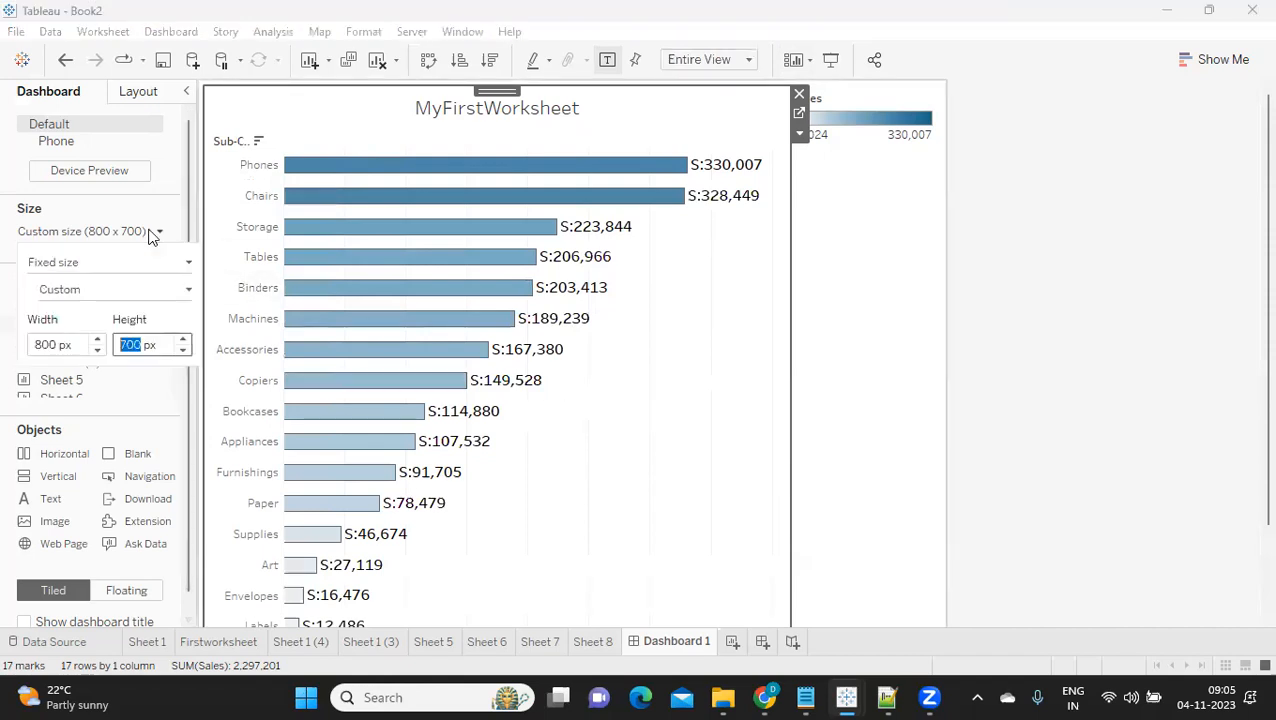
pyautogui.click(183, 350)
pyautogui.click(183, 350)
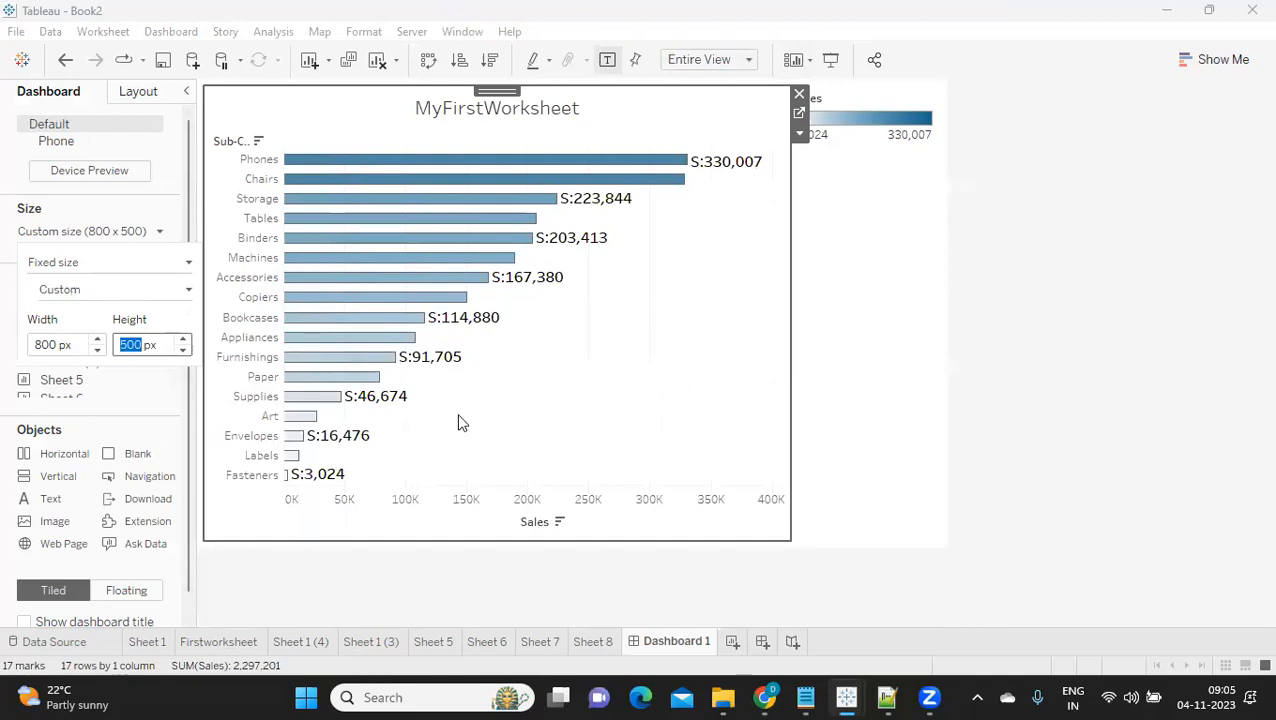
# - Leave the dashboard and return to the Firstworksheet sheet
pyautogui.click(305, 645)
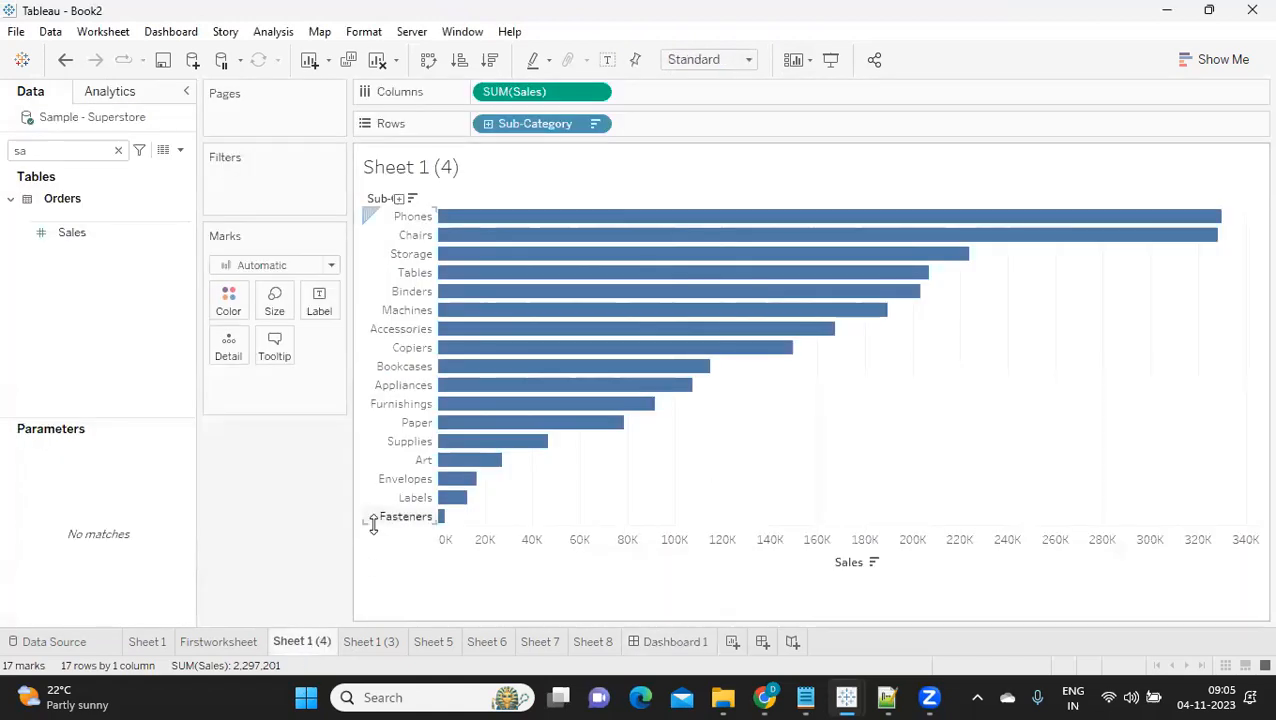
pyautogui.click(205, 641)
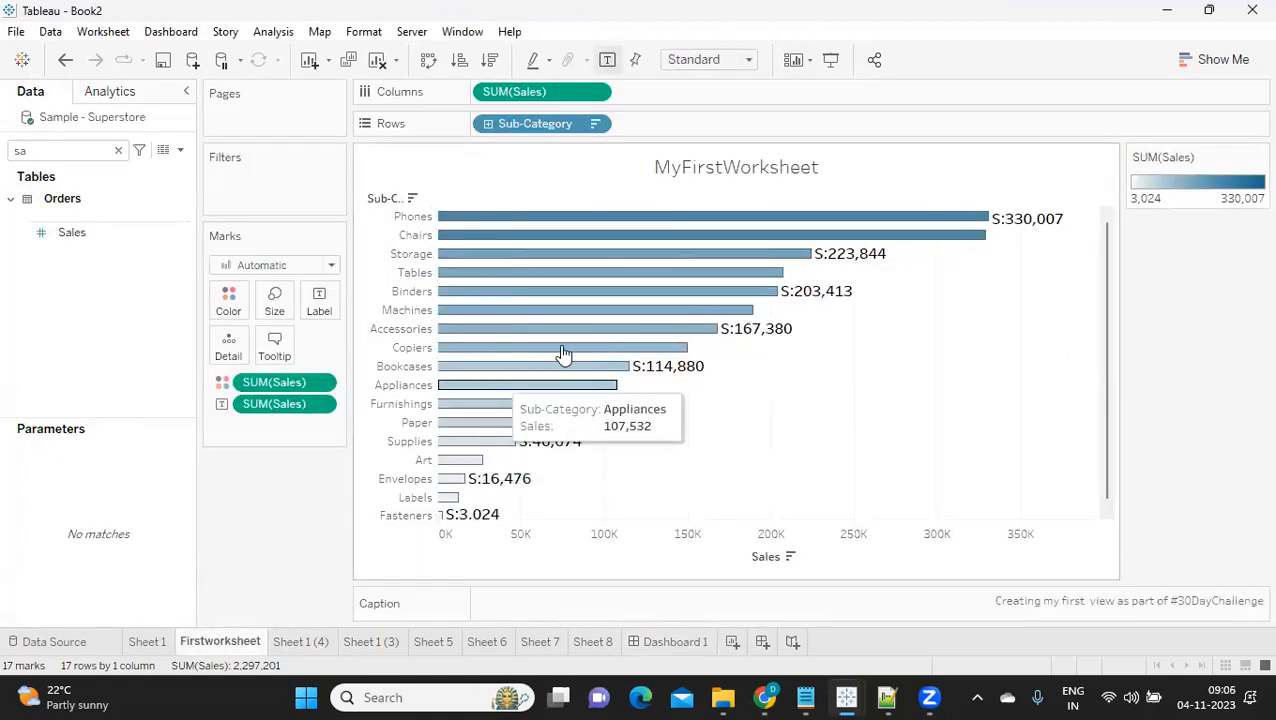
# - Set the font size of the bars' mark labels to 9
pyautogui.click(317, 310)
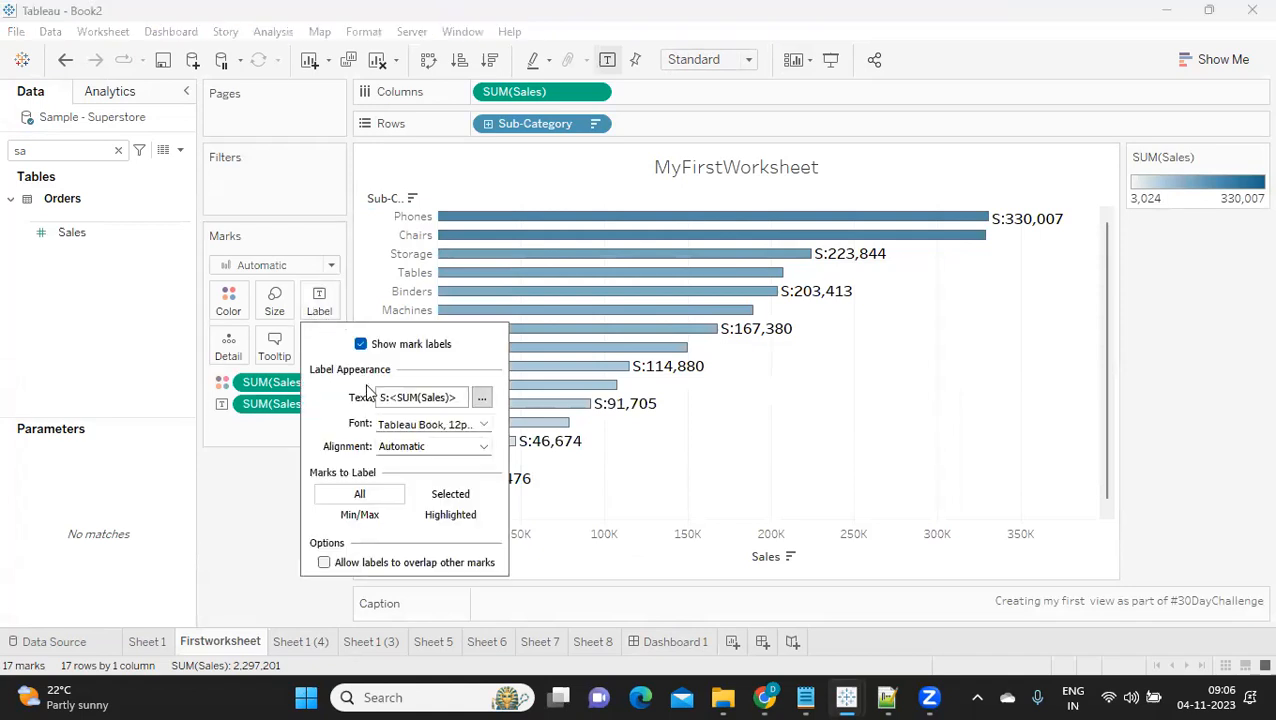
pyautogui.click(483, 428)
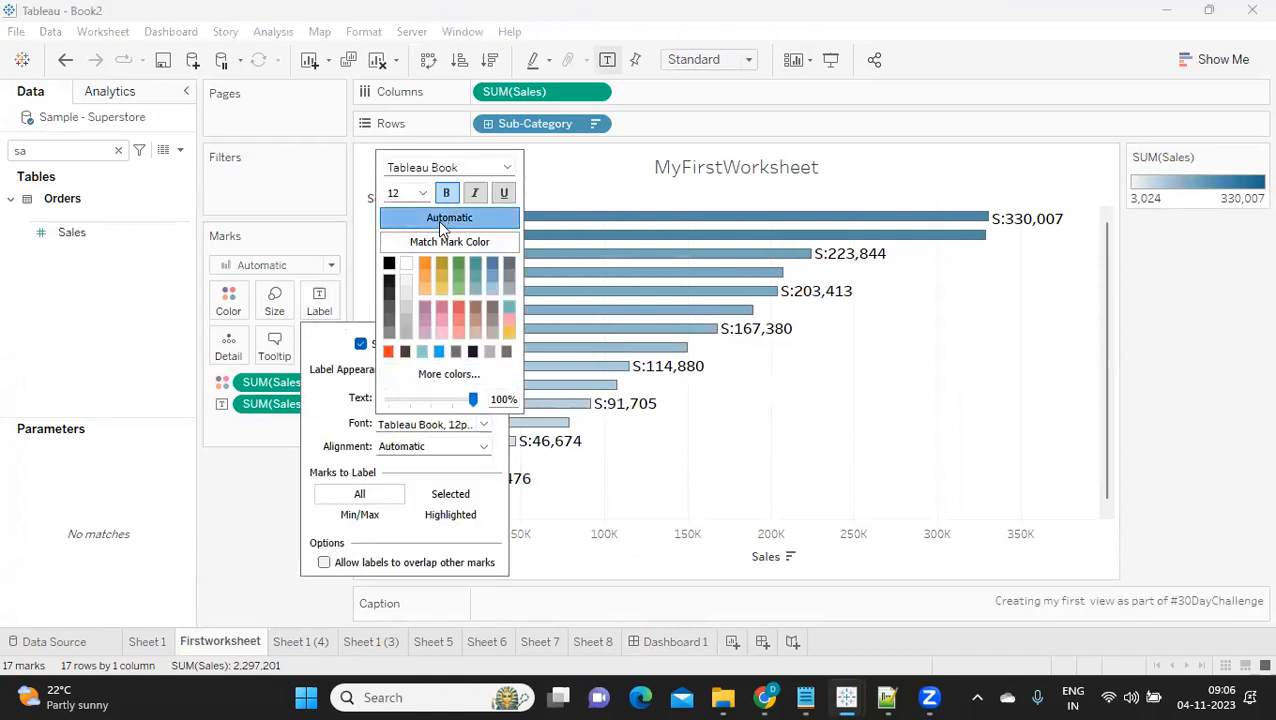
pyautogui.click(422, 192)
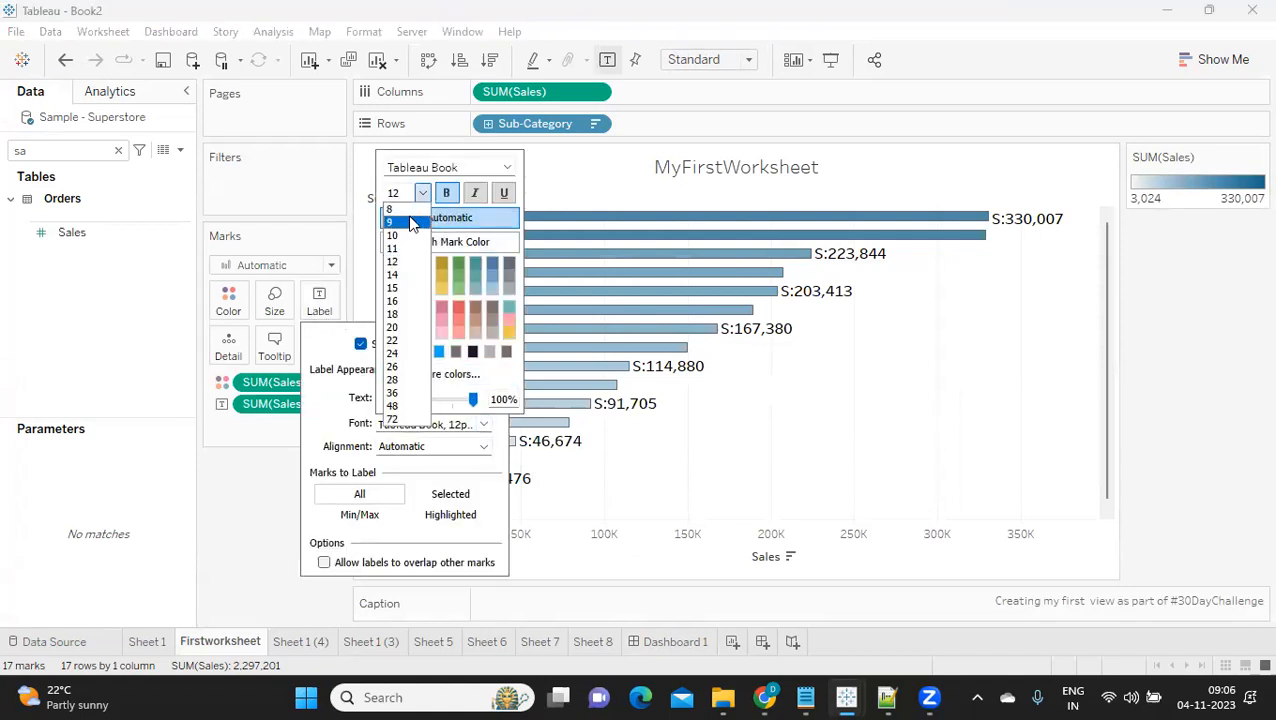
pyautogui.click(410, 222)
pyautogui.click(258, 464)
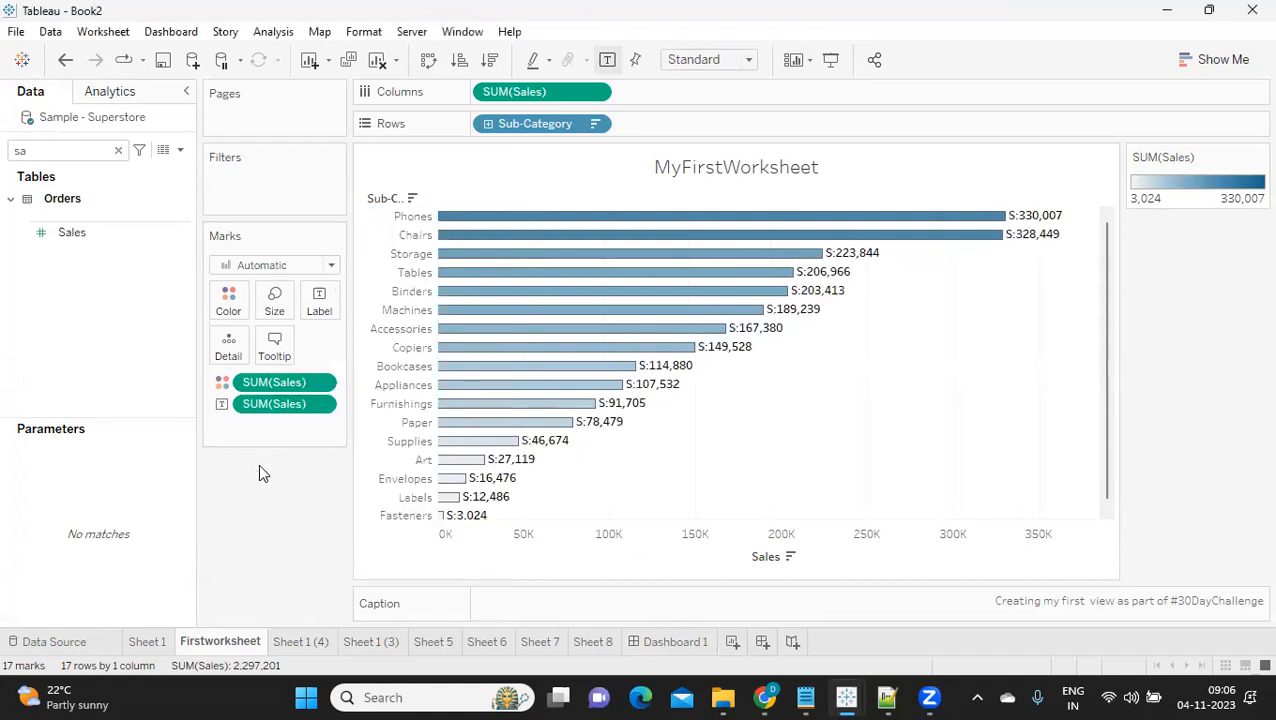
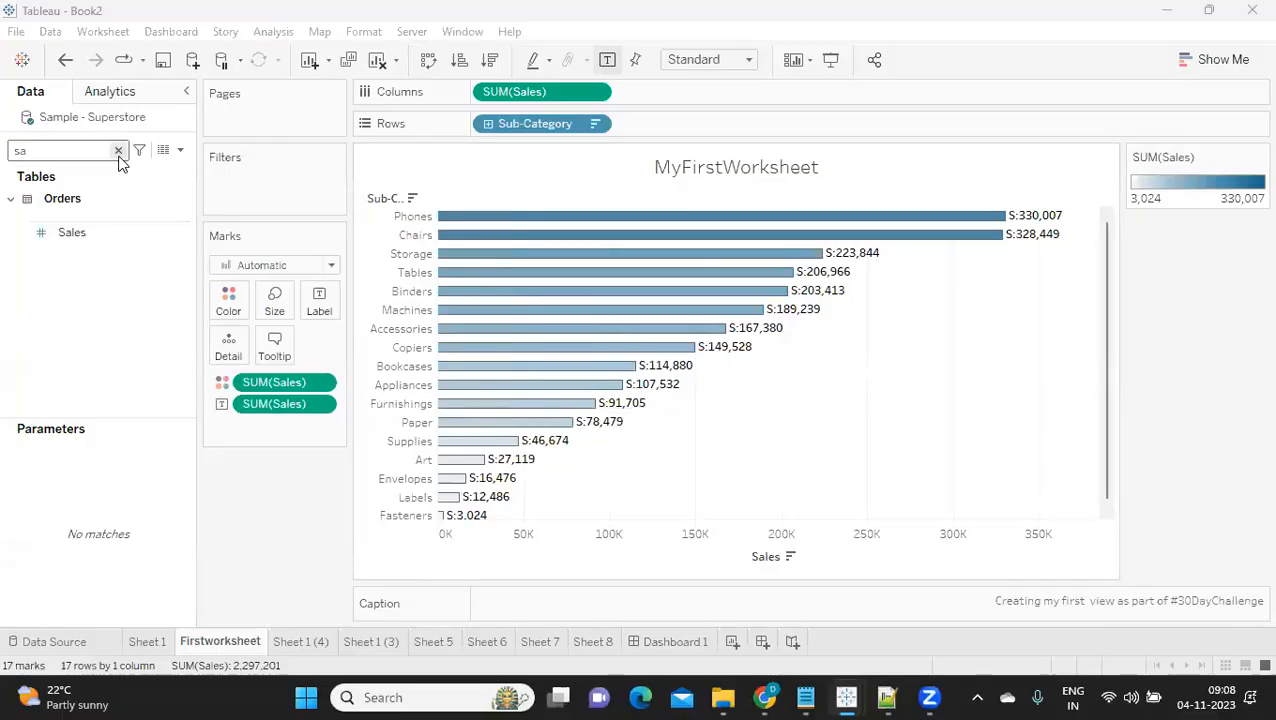
# - Search the data fields for "su" and add Sub-Category to the bars' mark labels
pyautogui.click(118, 150)
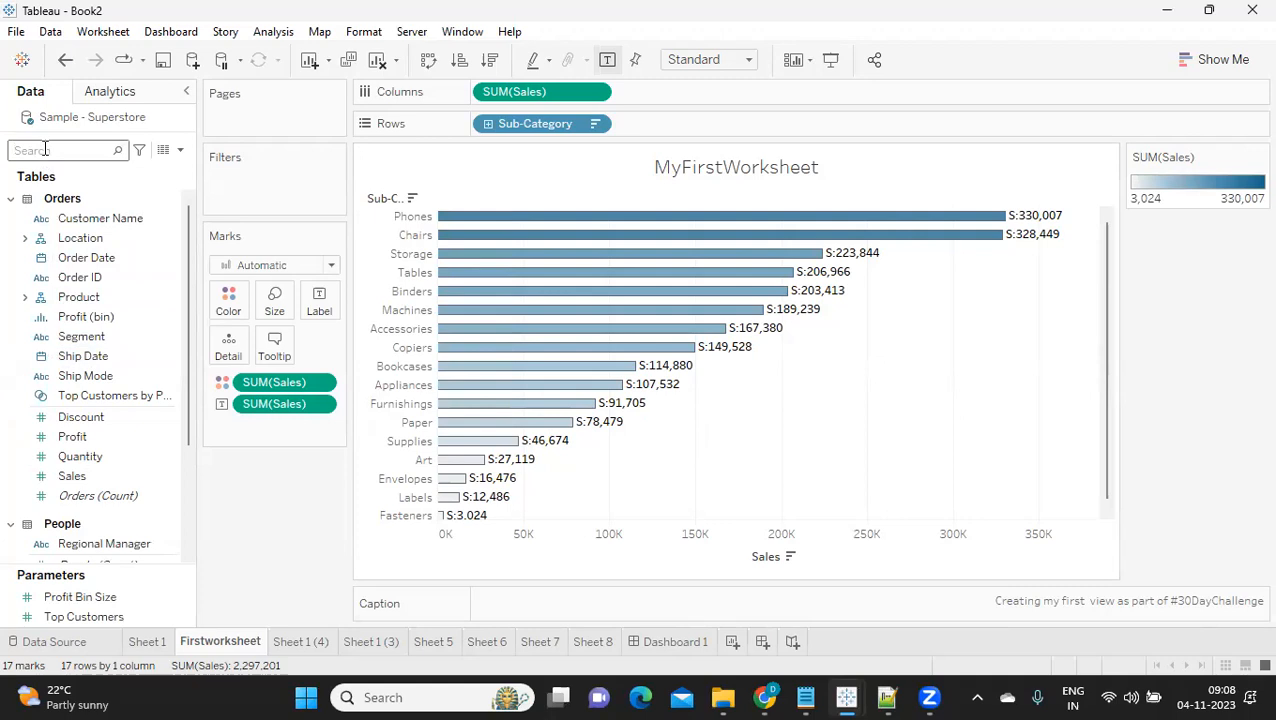
pyautogui.write('su')
pyautogui.moveTo(105, 237); pyautogui.dragTo(311, 301)
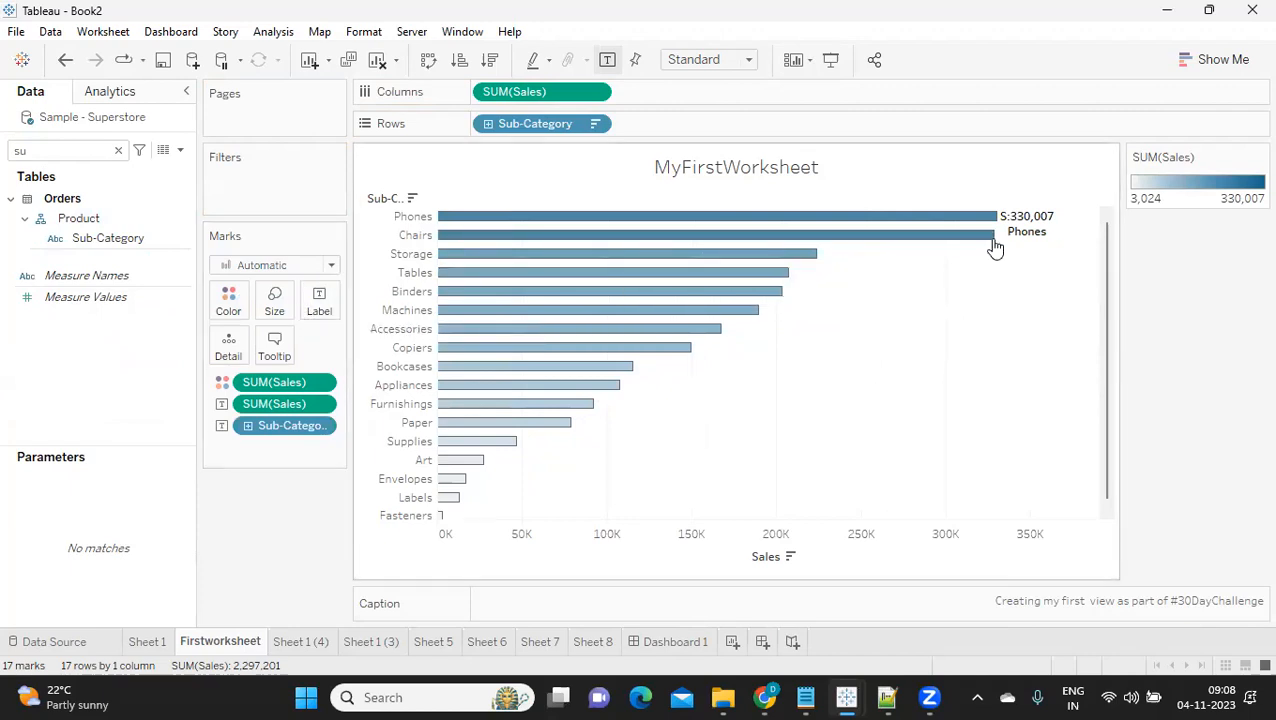
# - Rearrange the mark label text onto one line as <Sub-Category>:<SUM(Sales)> and apply it
pyautogui.moveTo(1011, 224)
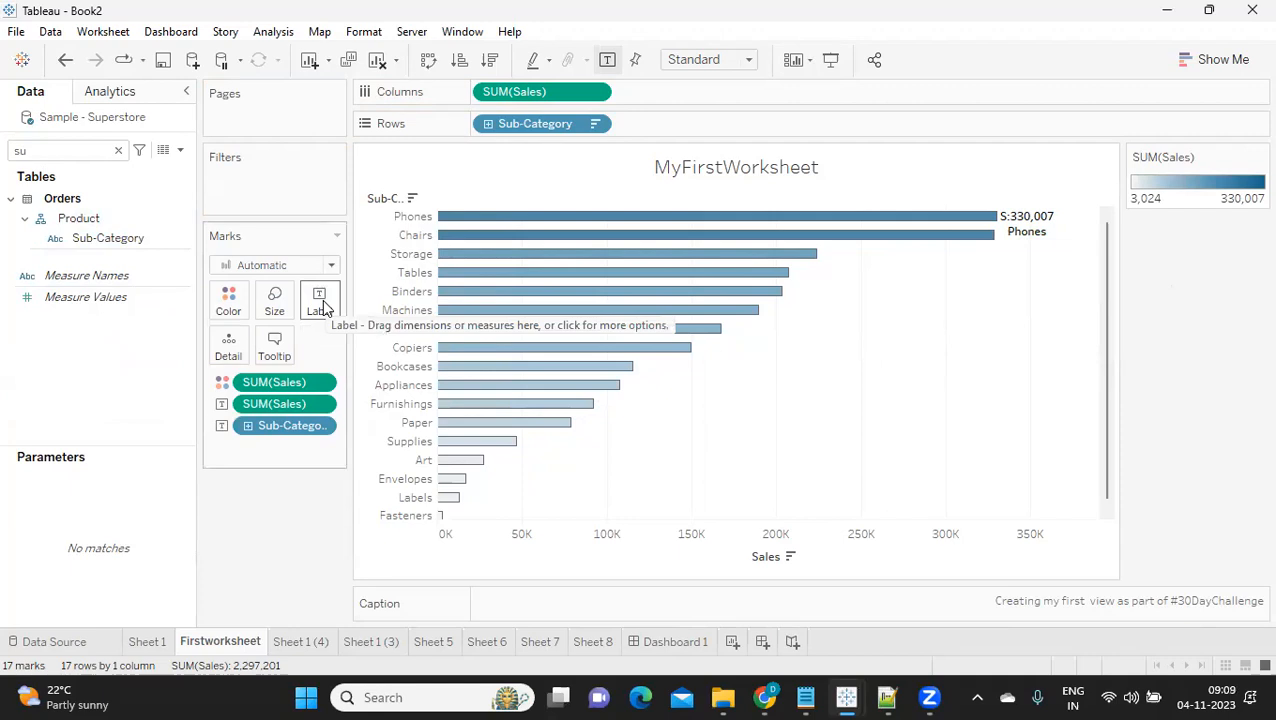
pyautogui.moveTo(687, 214)
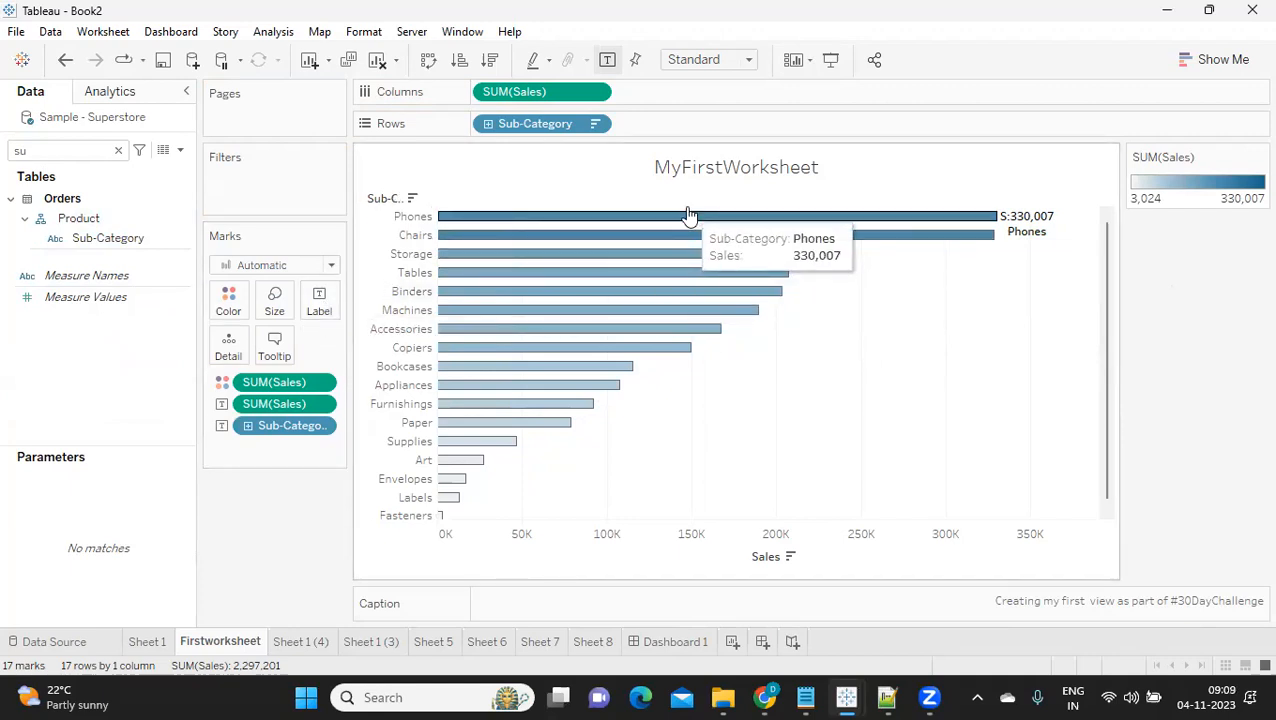
pyautogui.click(317, 308)
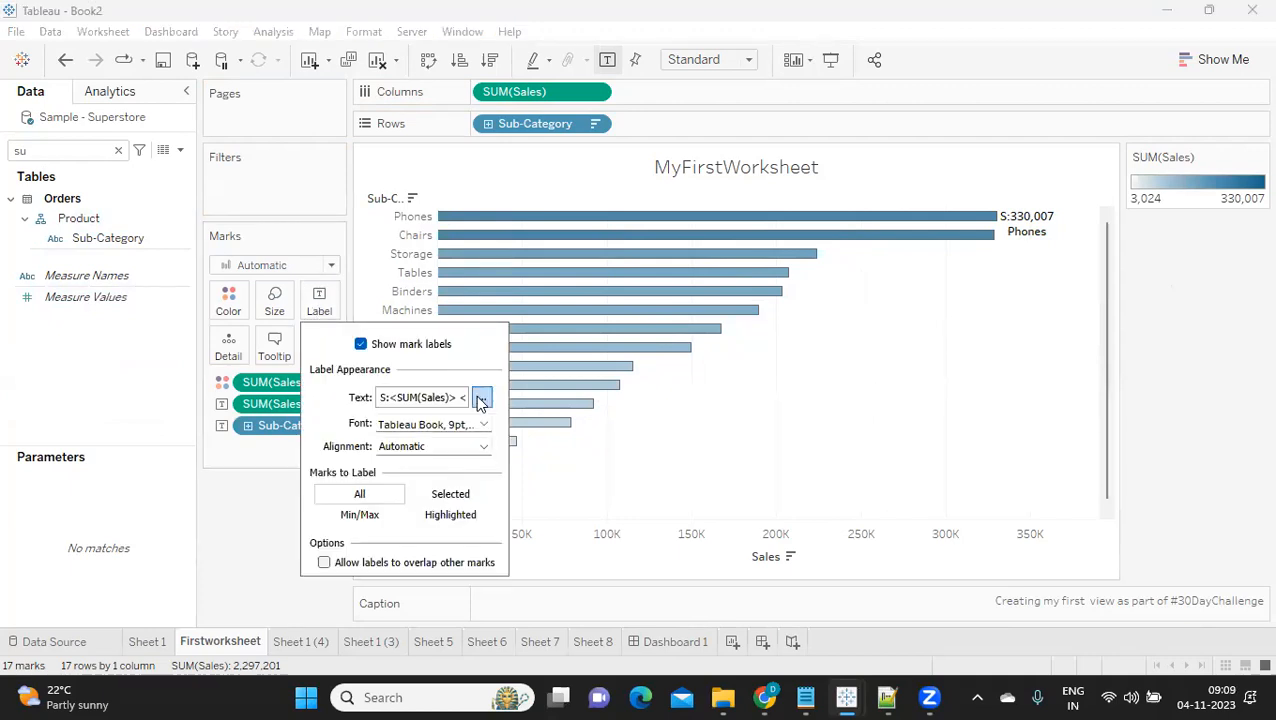
pyautogui.click(481, 398)
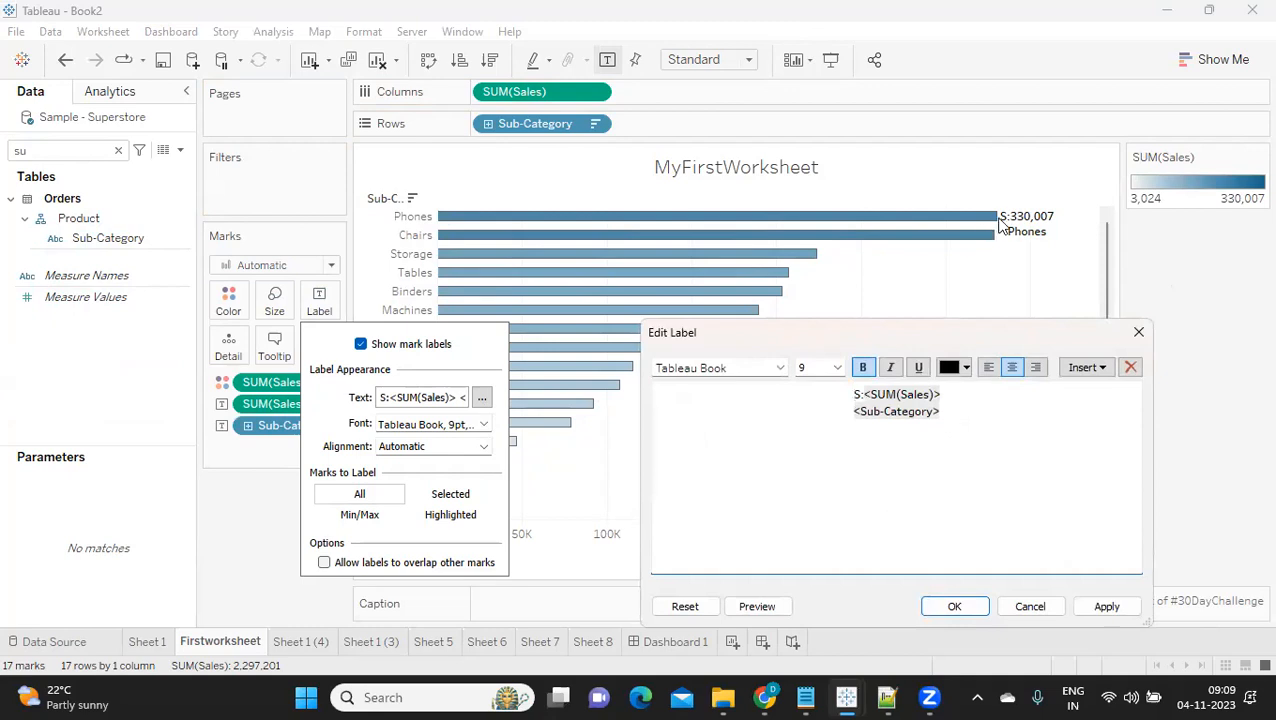
pyautogui.moveTo(951, 415); pyautogui.dragTo(827, 390)
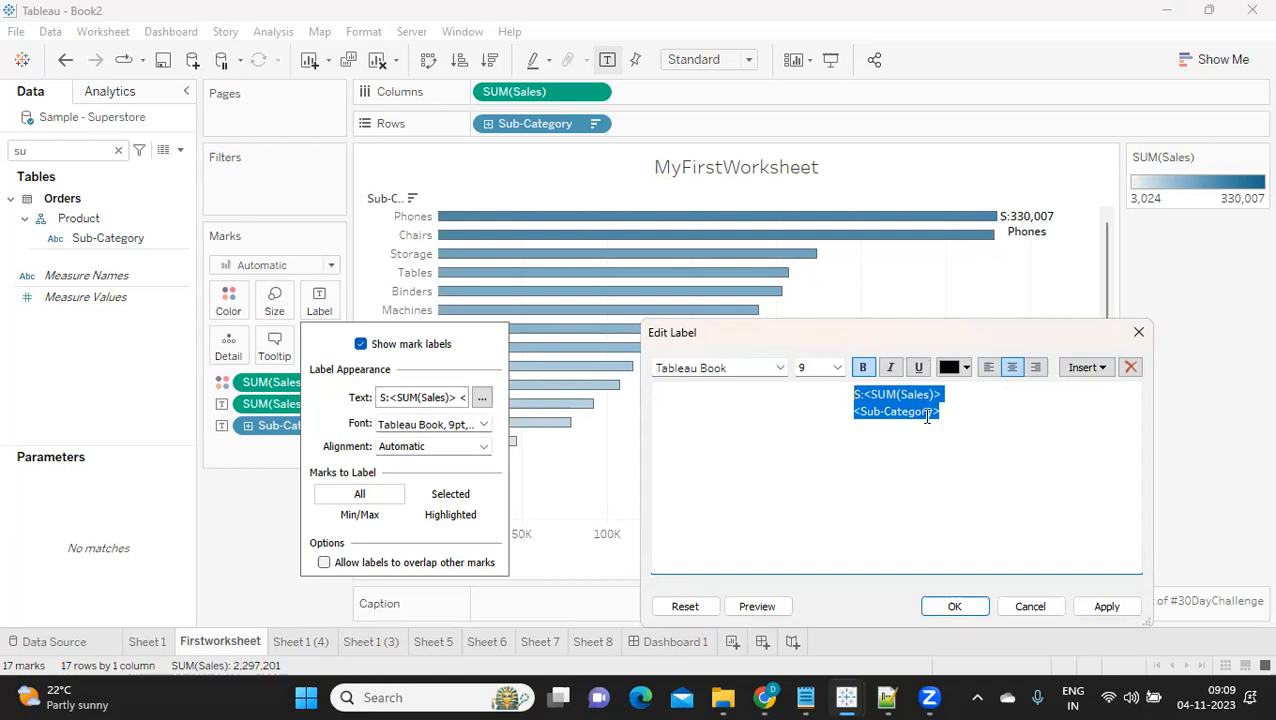
pyautogui.moveTo(950, 413); pyautogui.dragTo(835, 410)
pyautogui.hotkey('ctrl', 'c')
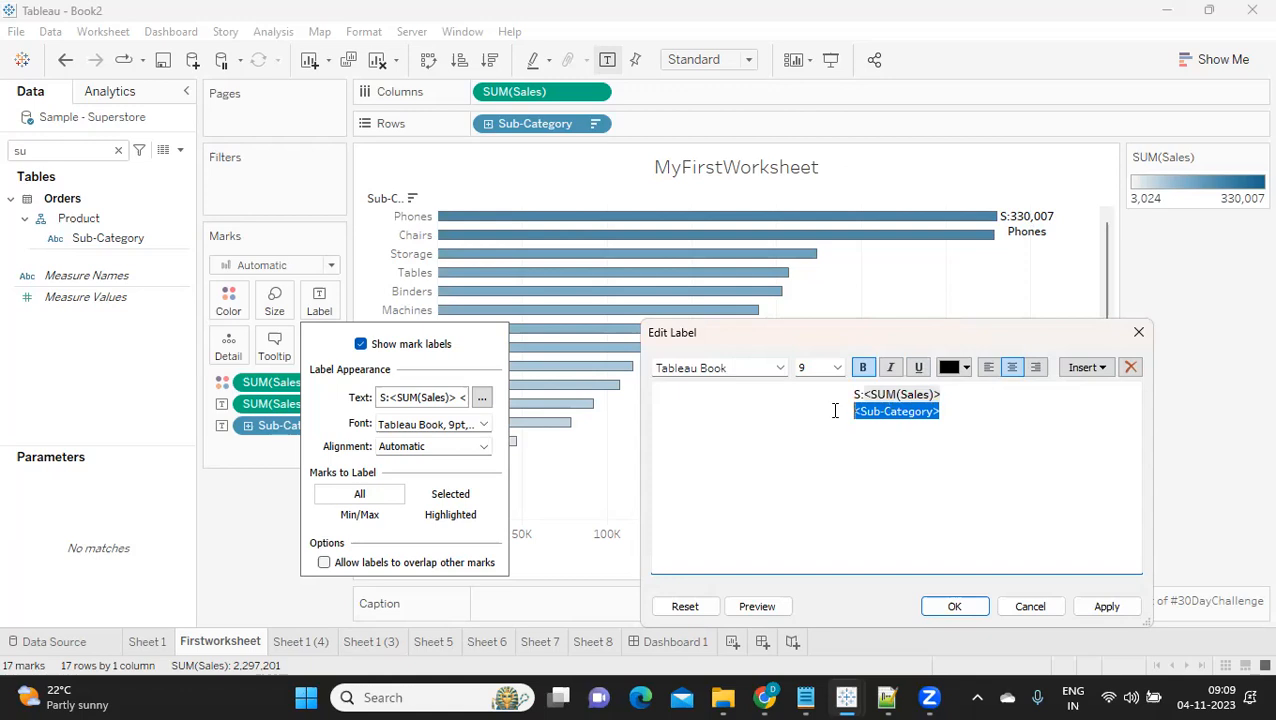
pyautogui.press('Delete')
pyautogui.moveTo(862, 395); pyautogui.dragTo(847, 395)
pyautogui.hotkey('ctrl', 'v')
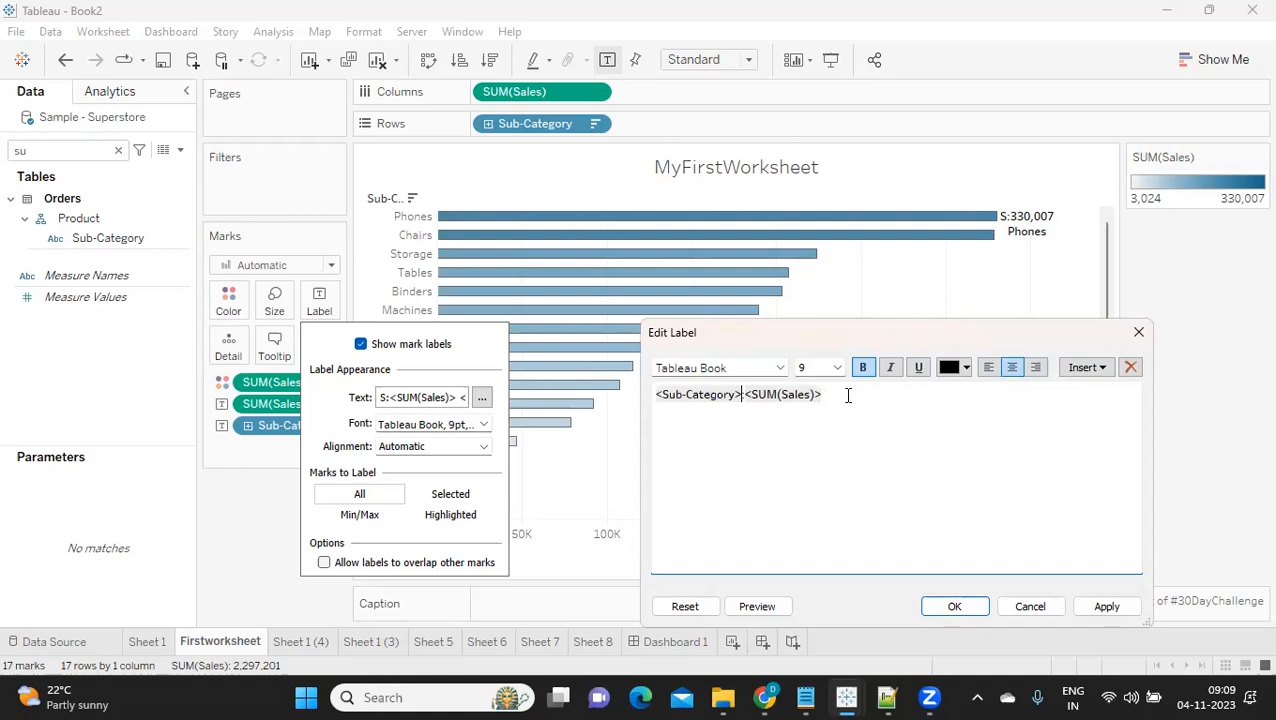
pyautogui.click(1108, 608)
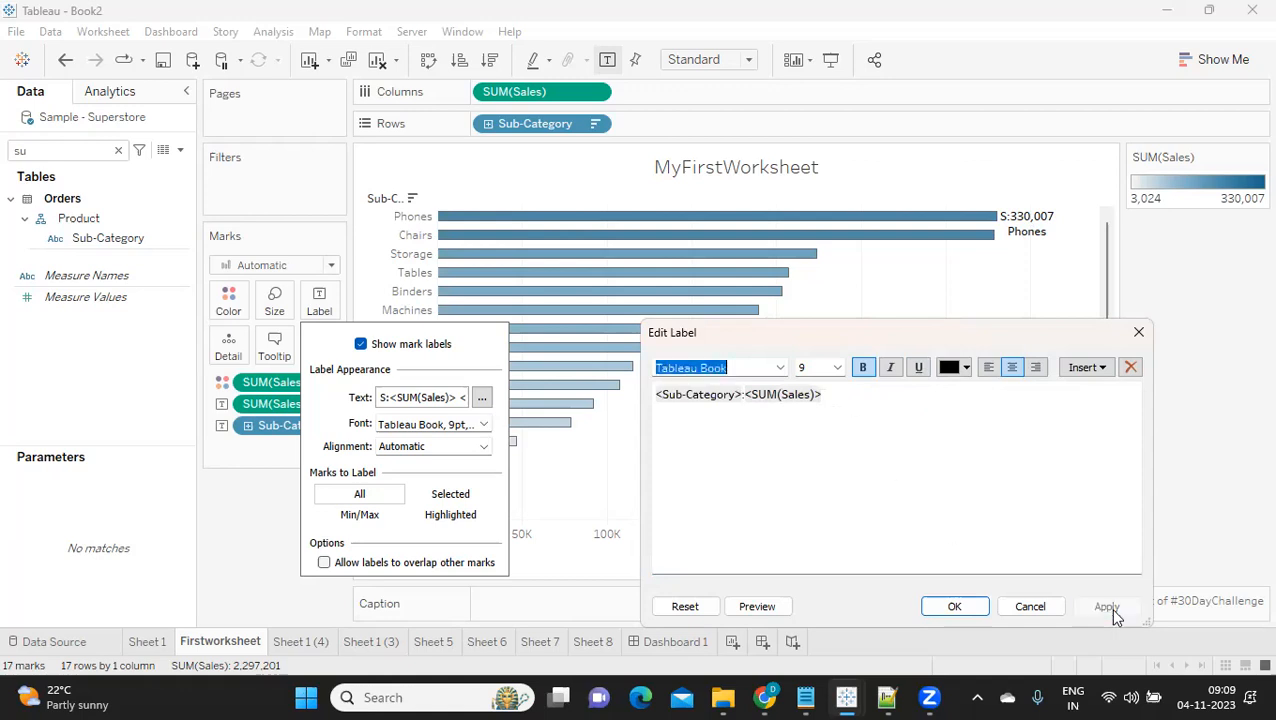
pyautogui.click(956, 607)
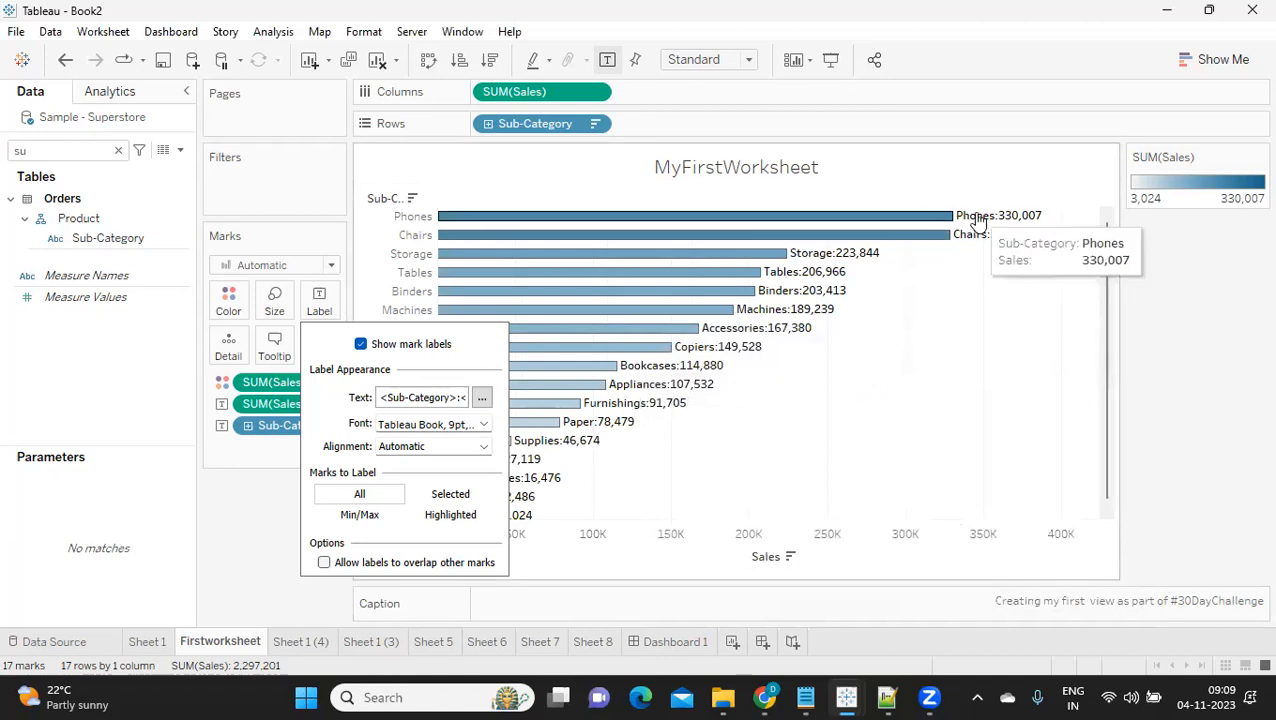
# - Color the <SUM(Sales)> part of the mark label text blue and apply it
pyautogui.click(482, 405)
pyautogui.moveTo(834, 398); pyautogui.dragTo(749, 399)
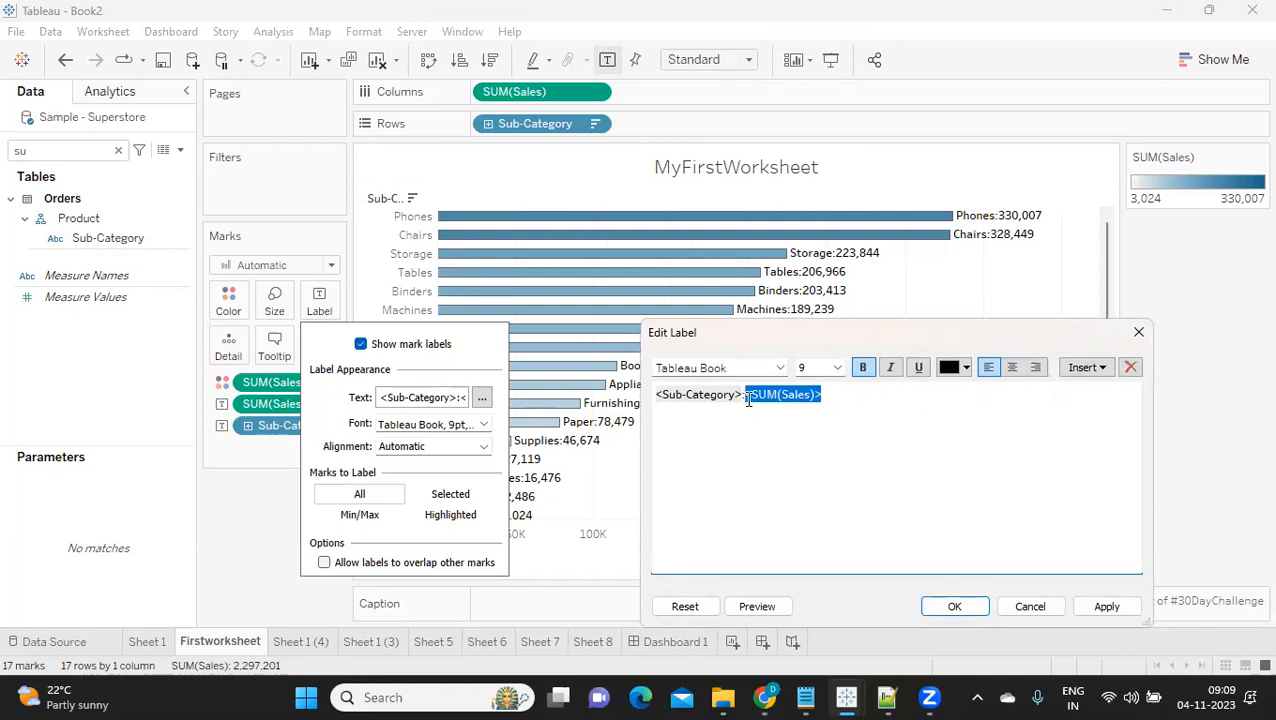
pyautogui.click(966, 368)
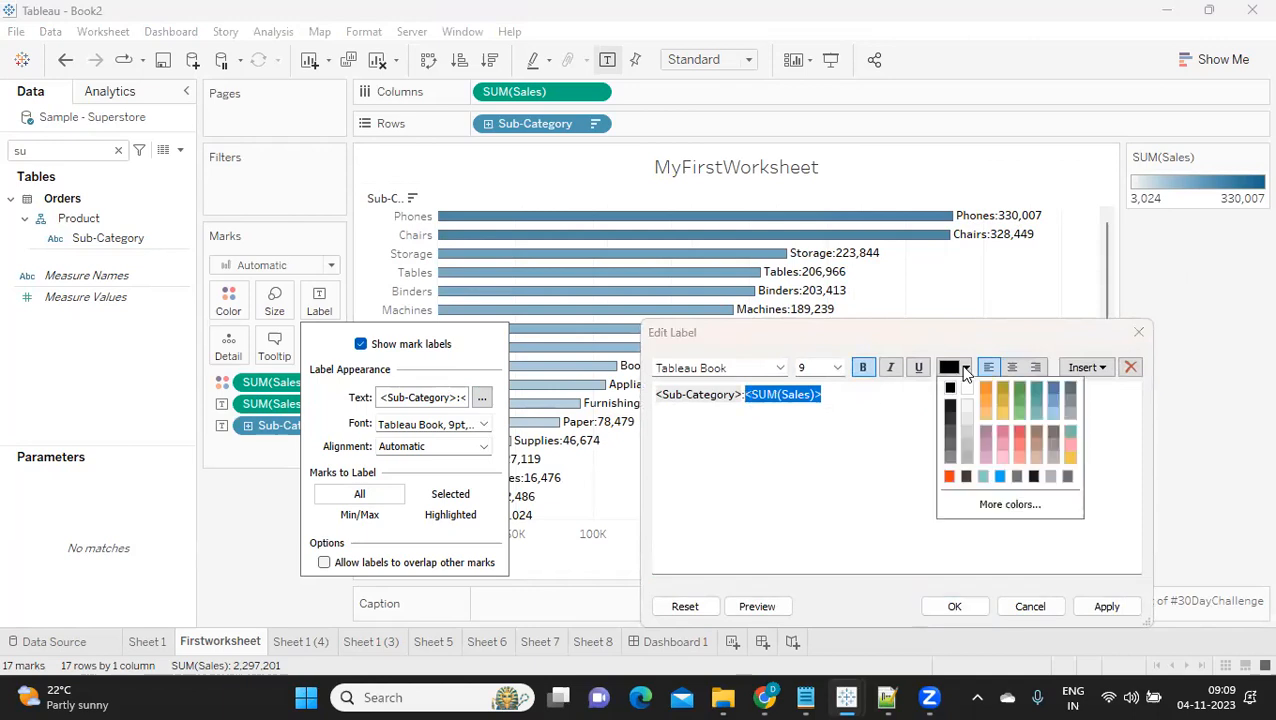
pyautogui.click(1053, 390)
pyautogui.click(1106, 606)
pyautogui.click(955, 606)
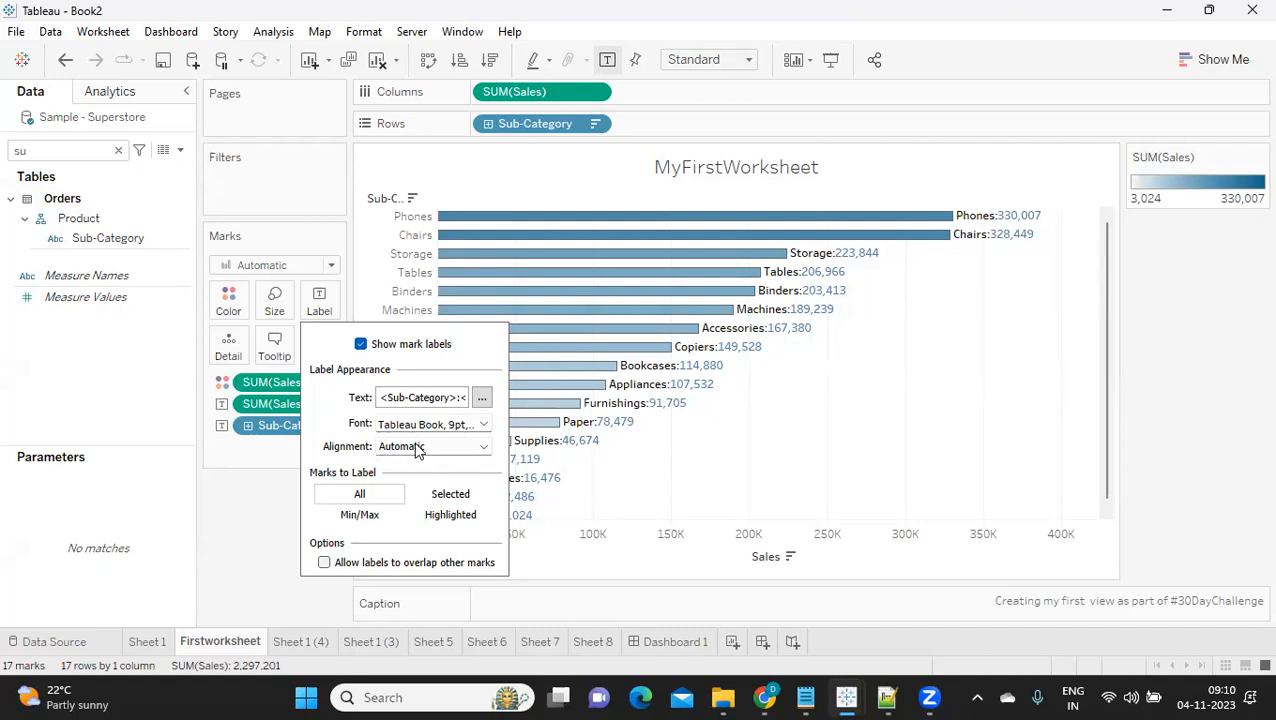
# - Try left and center label alignment, then align the mark labels right horizontally and bottom vertically
pyautogui.click(418, 449)
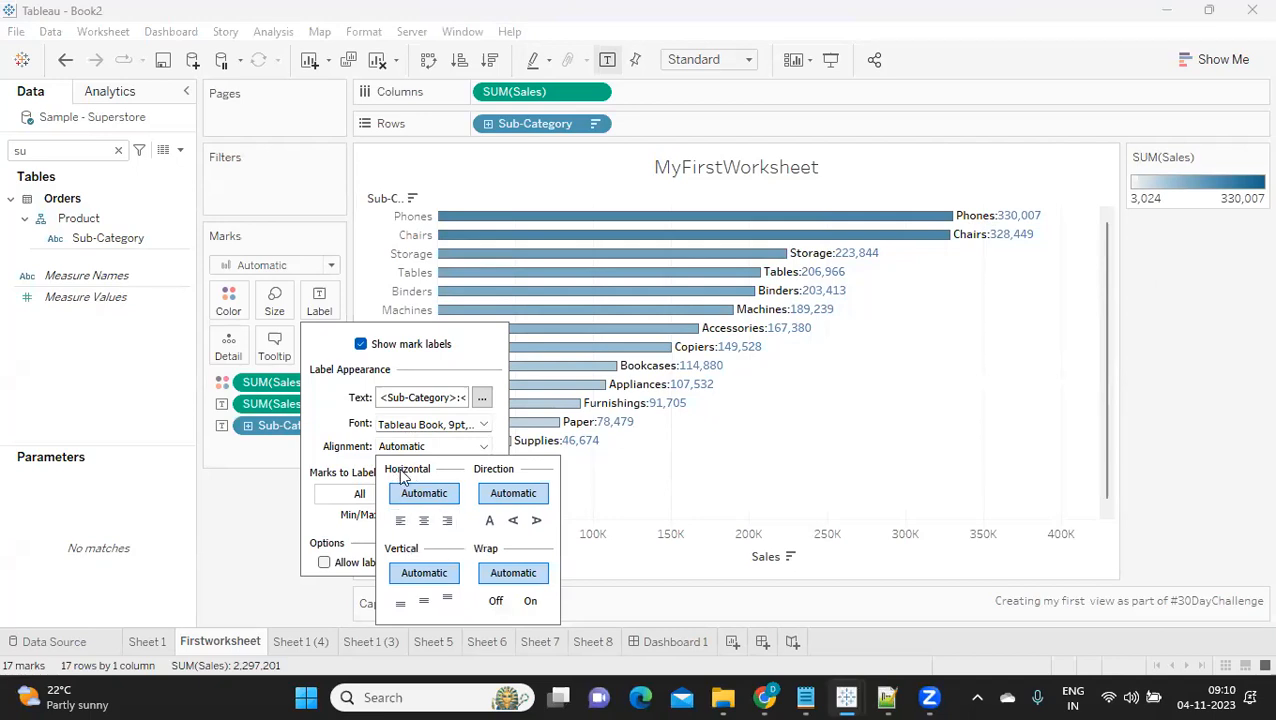
pyautogui.click(401, 524)
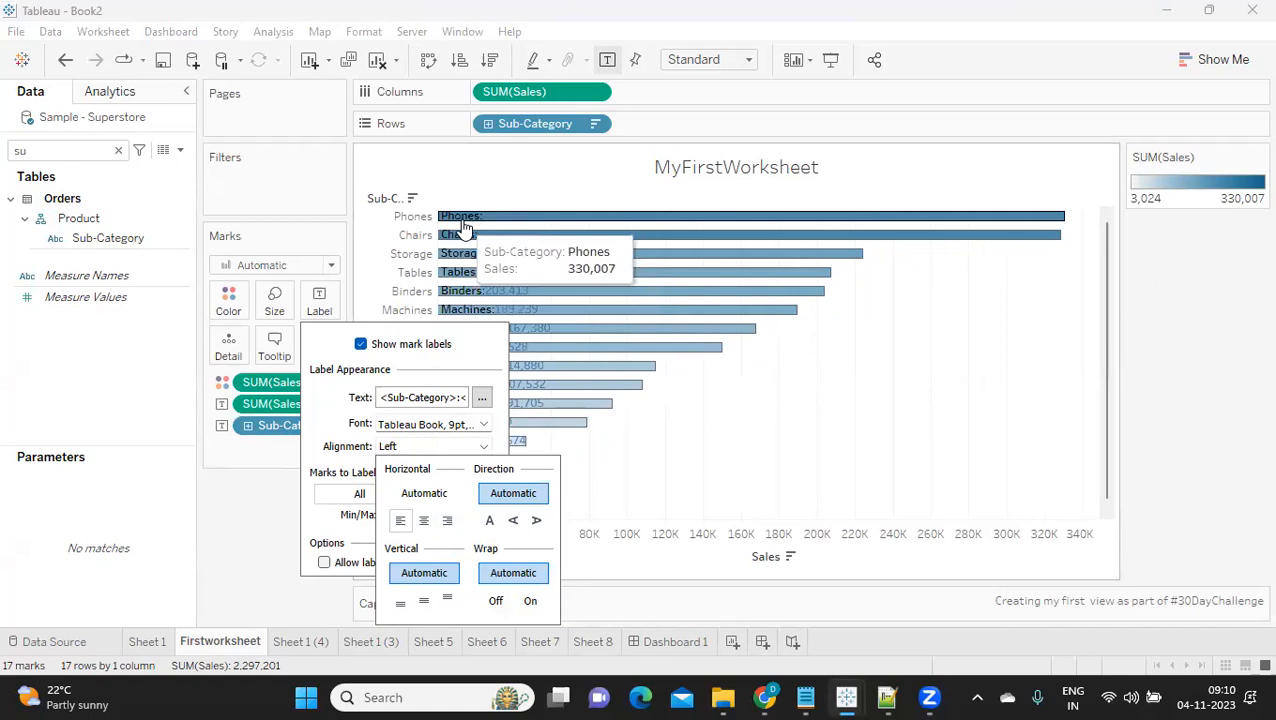
pyautogui.click(424, 522)
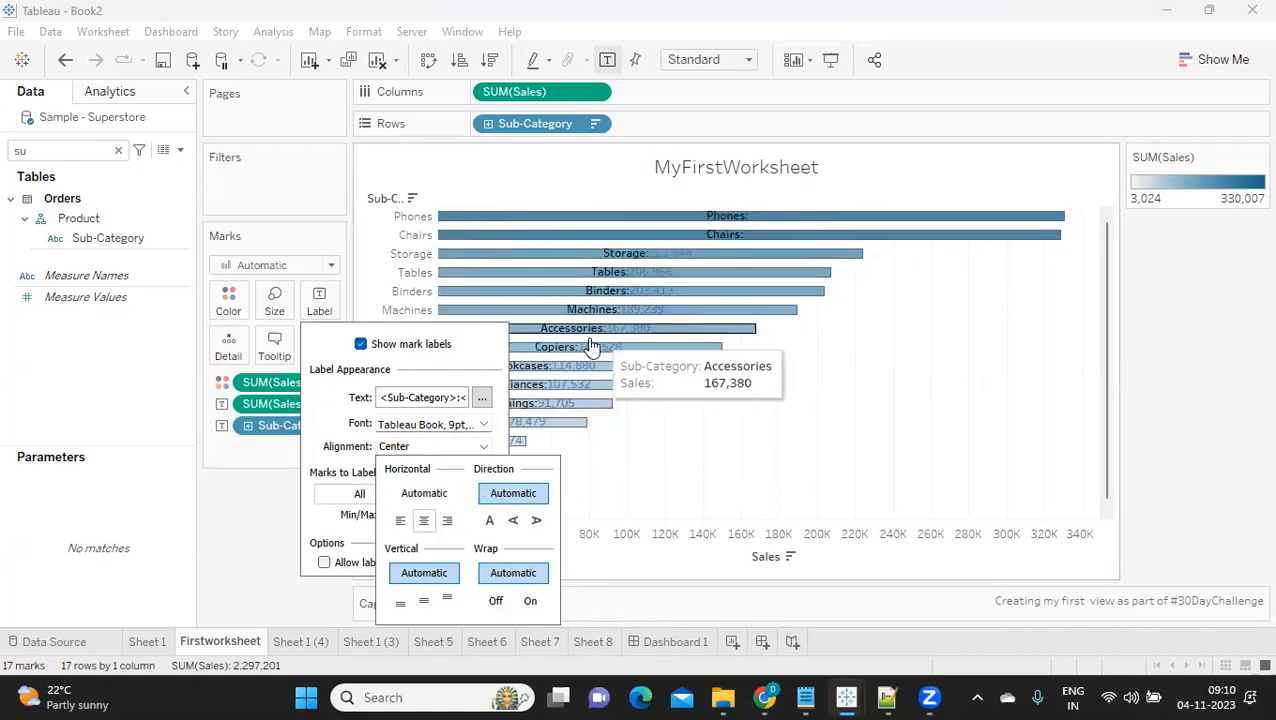
pyautogui.click(447, 521)
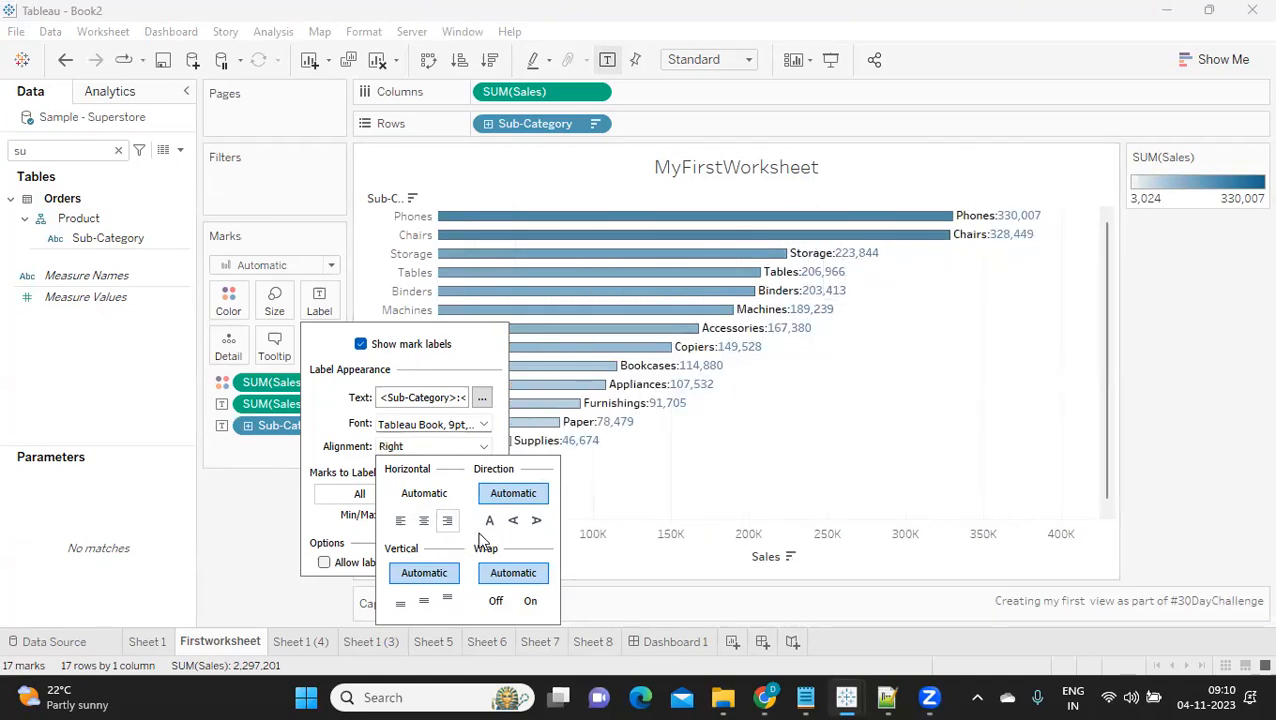
pyautogui.click(400, 603)
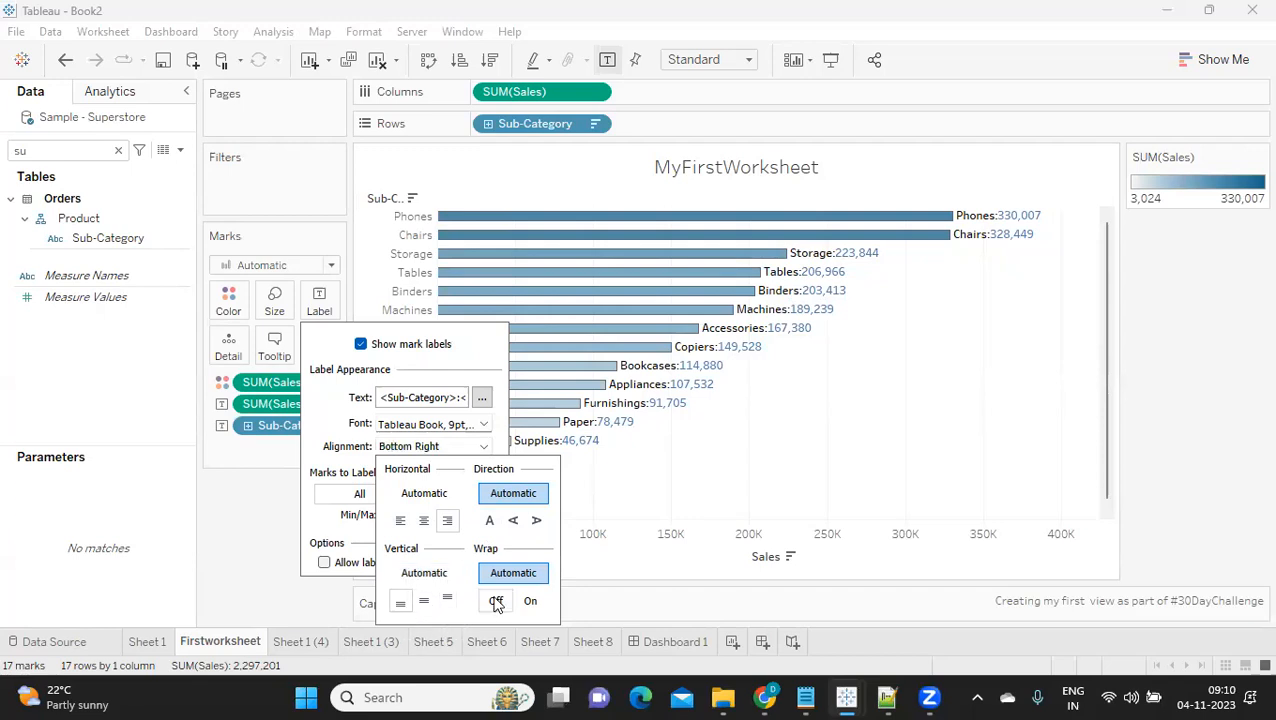
pyautogui.click(255, 545)
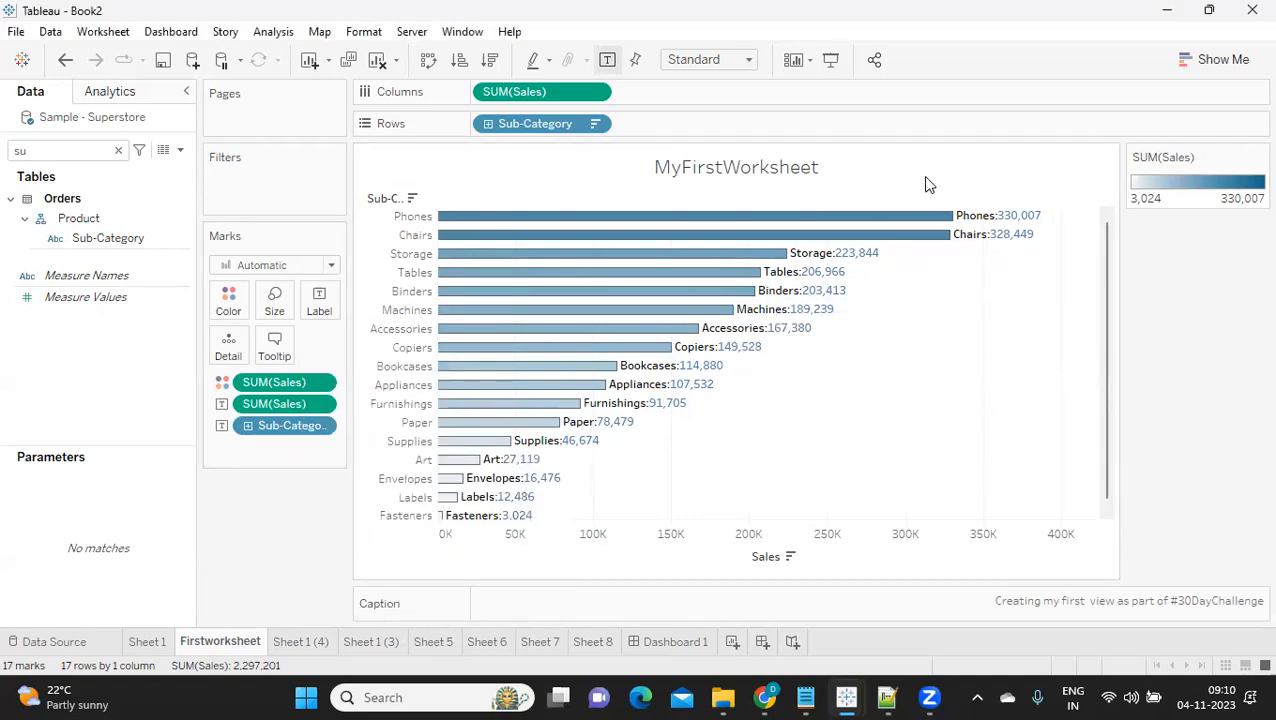
# - Replace Sub-Category with Category on the rows, finding the field by searching for "ca"
pyautogui.moveTo(515, 128); pyautogui.dragTo(230, 545)
pyautogui.doubleClick(48, 148)
pyautogui.write('ca')
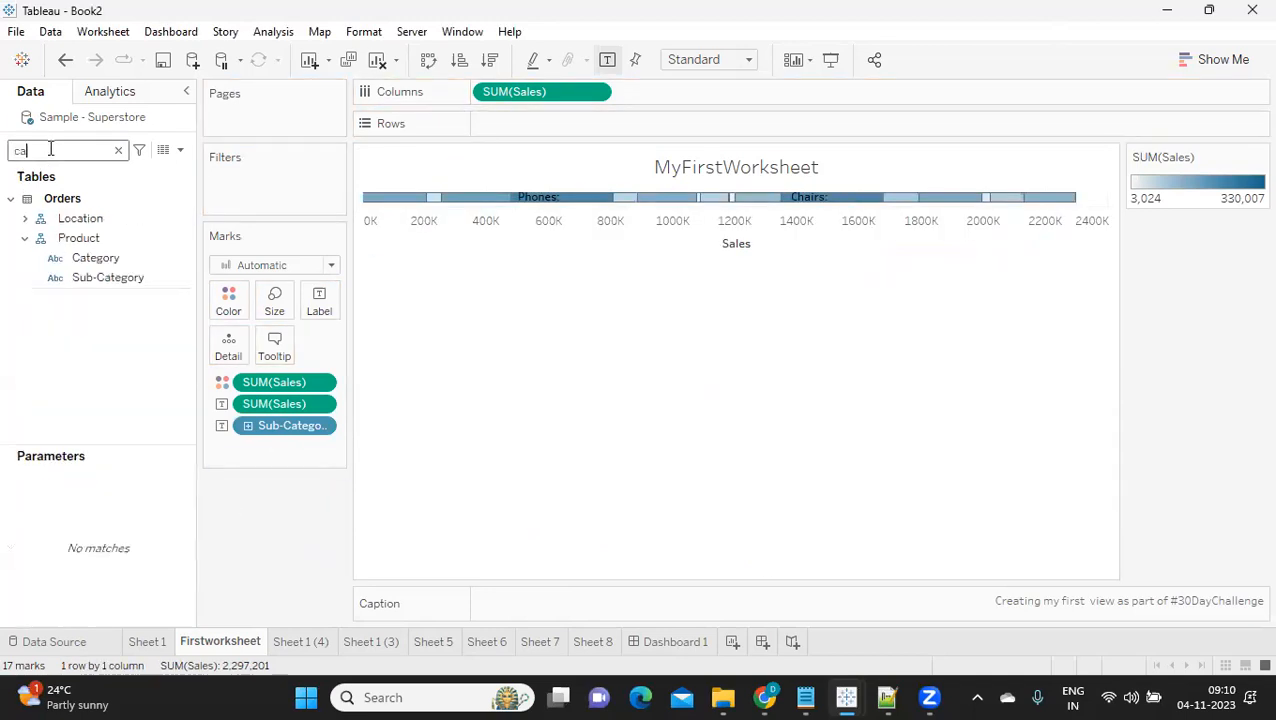
pyautogui.moveTo(95, 258); pyautogui.dragTo(513, 156)
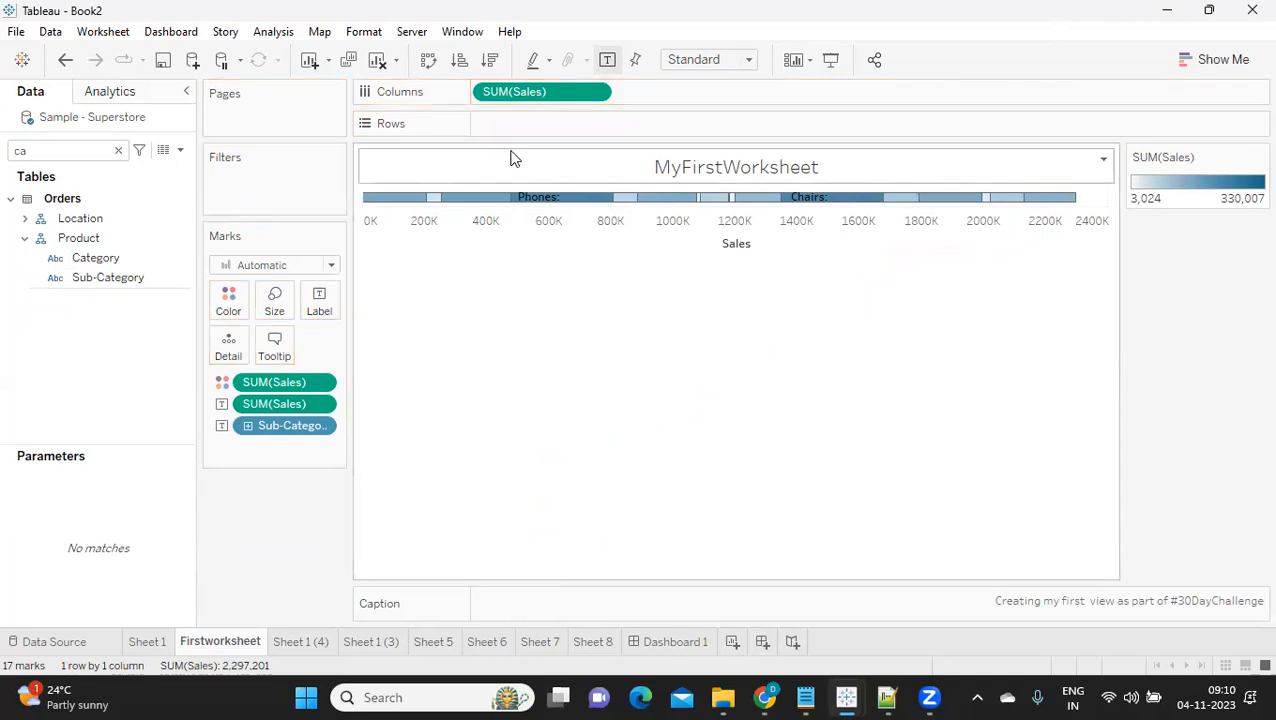
pyautogui.moveTo(95, 258); pyautogui.dragTo(545, 133)
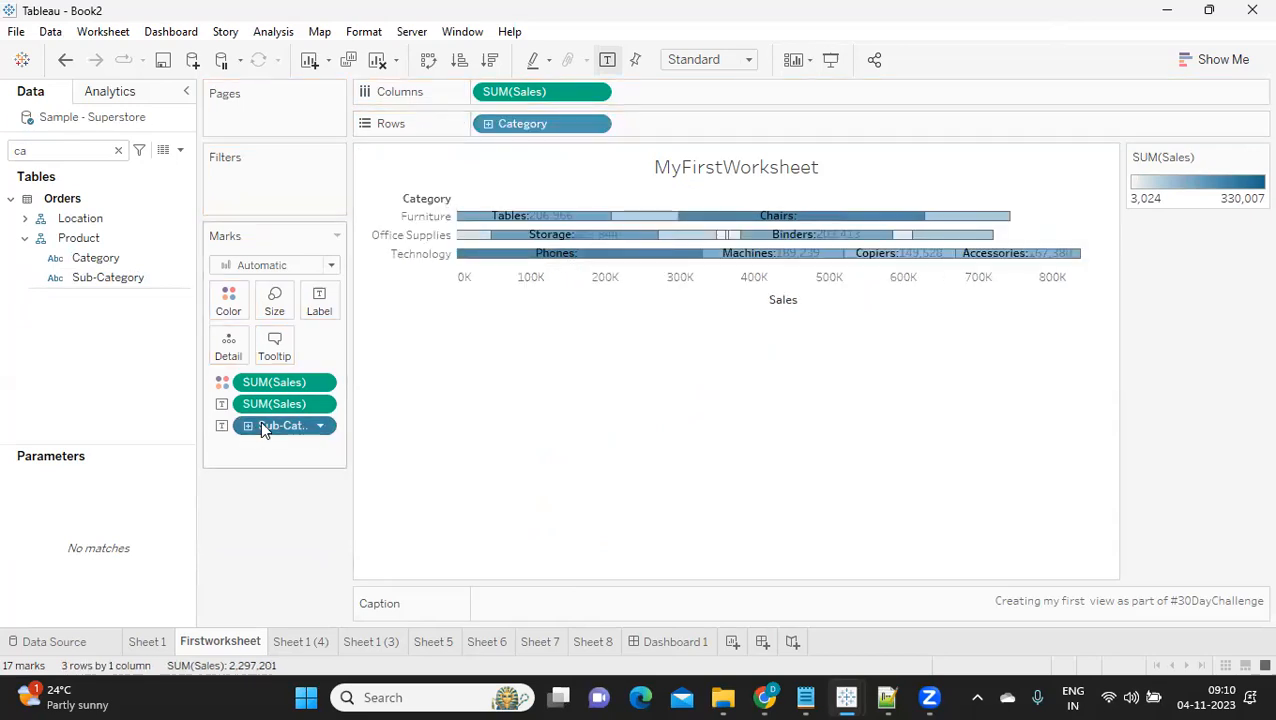
# - Remove Sub-Category from the mark labels and fit the worksheet to Entire View
pyautogui.moveTo(273, 432); pyautogui.dragTo(265, 505)
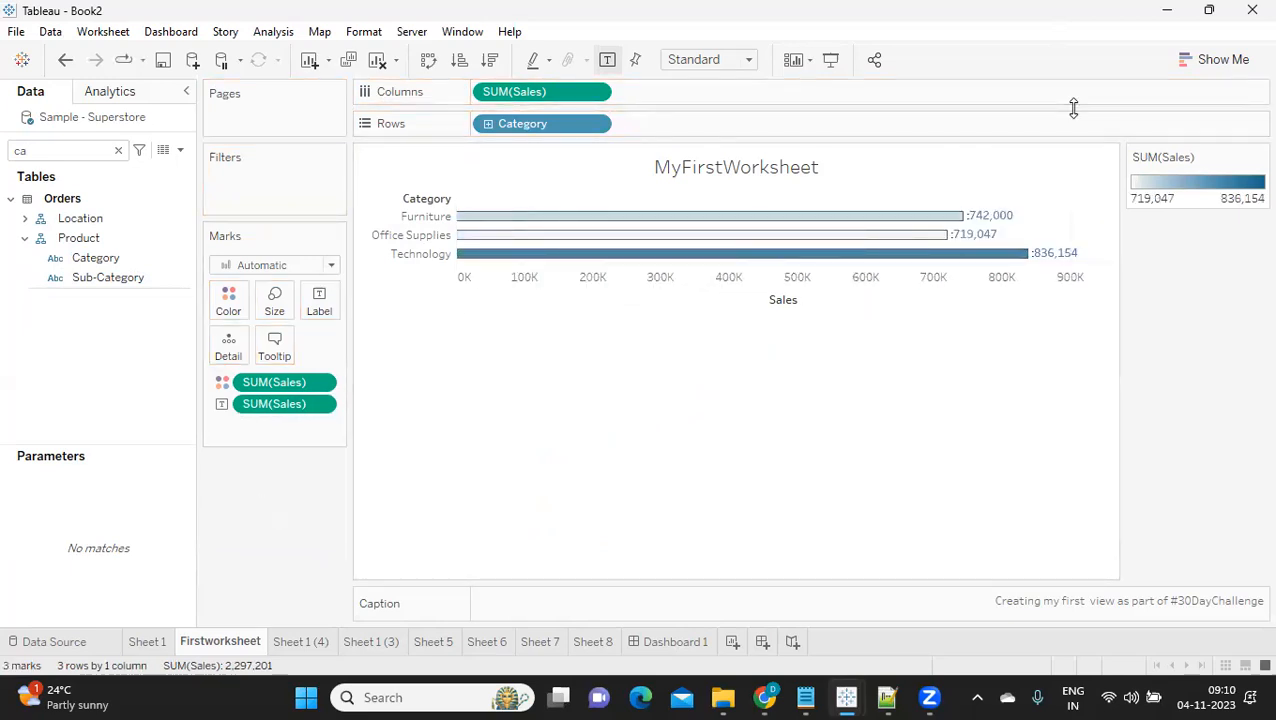
pyautogui.click(675, 61)
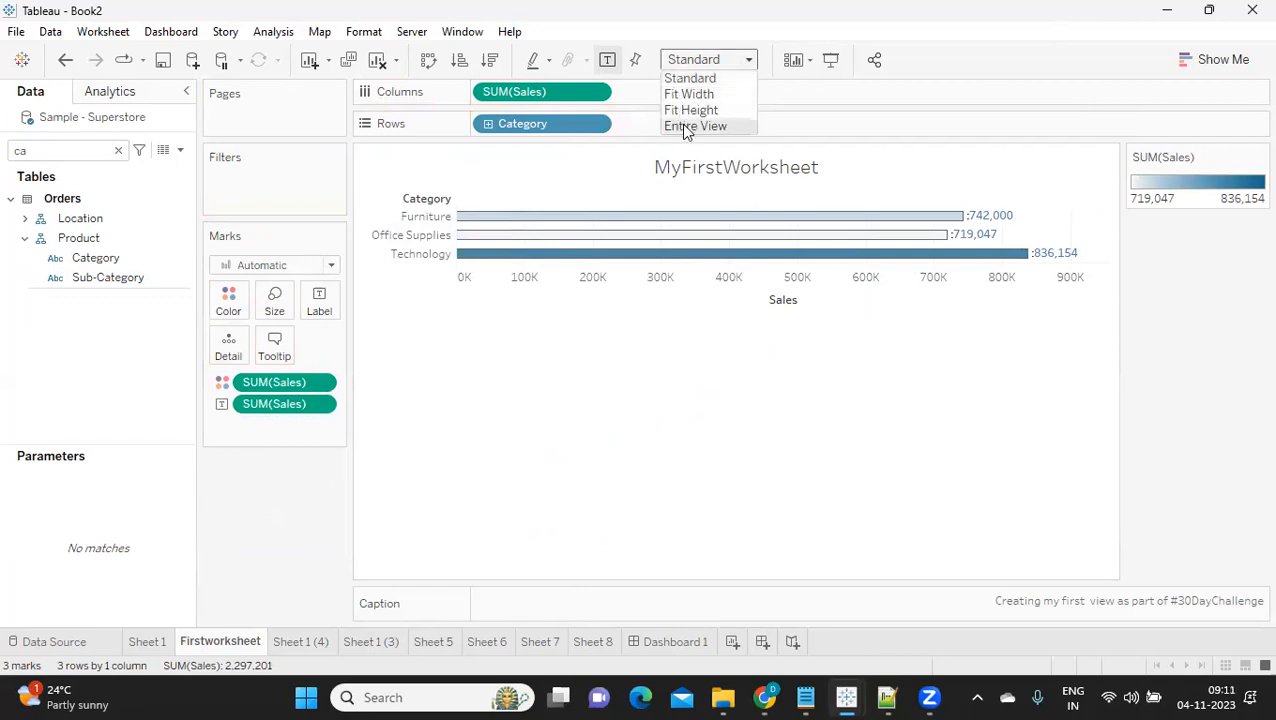
pyautogui.click(696, 126)
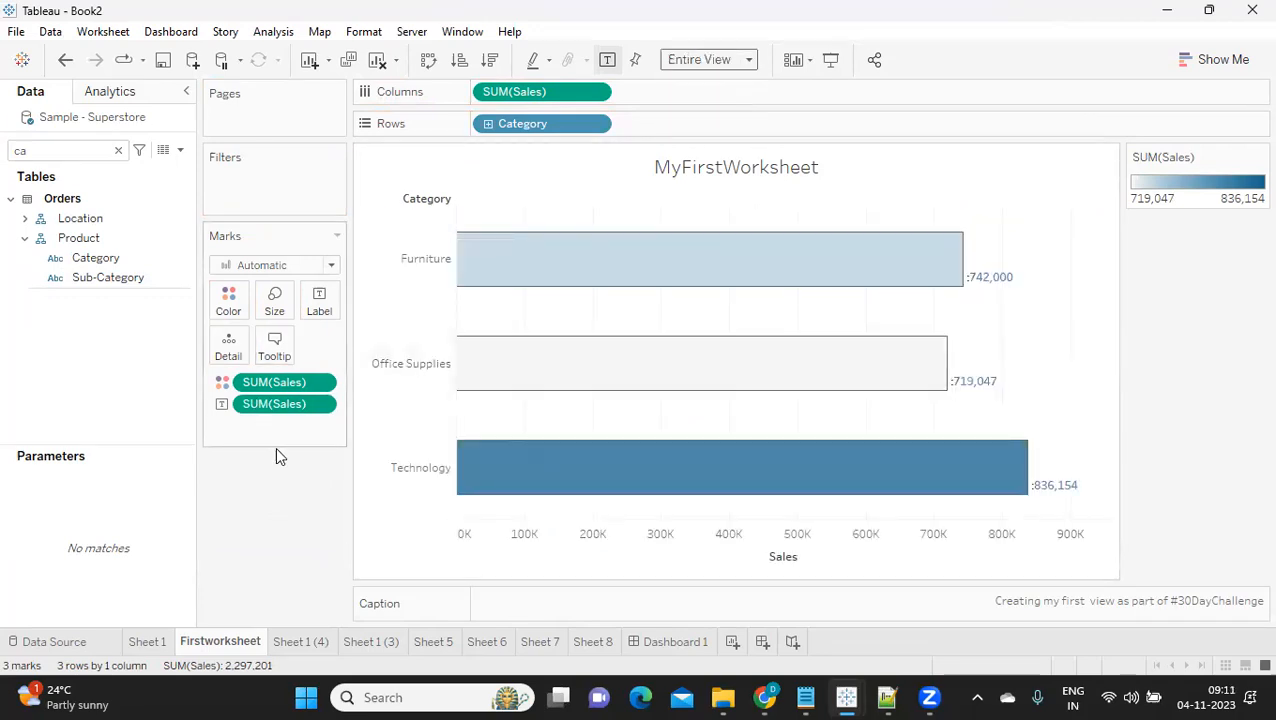
# - Search the data fields for "ca" again and add Category to the bars' mark labels
pyautogui.click(118, 150)
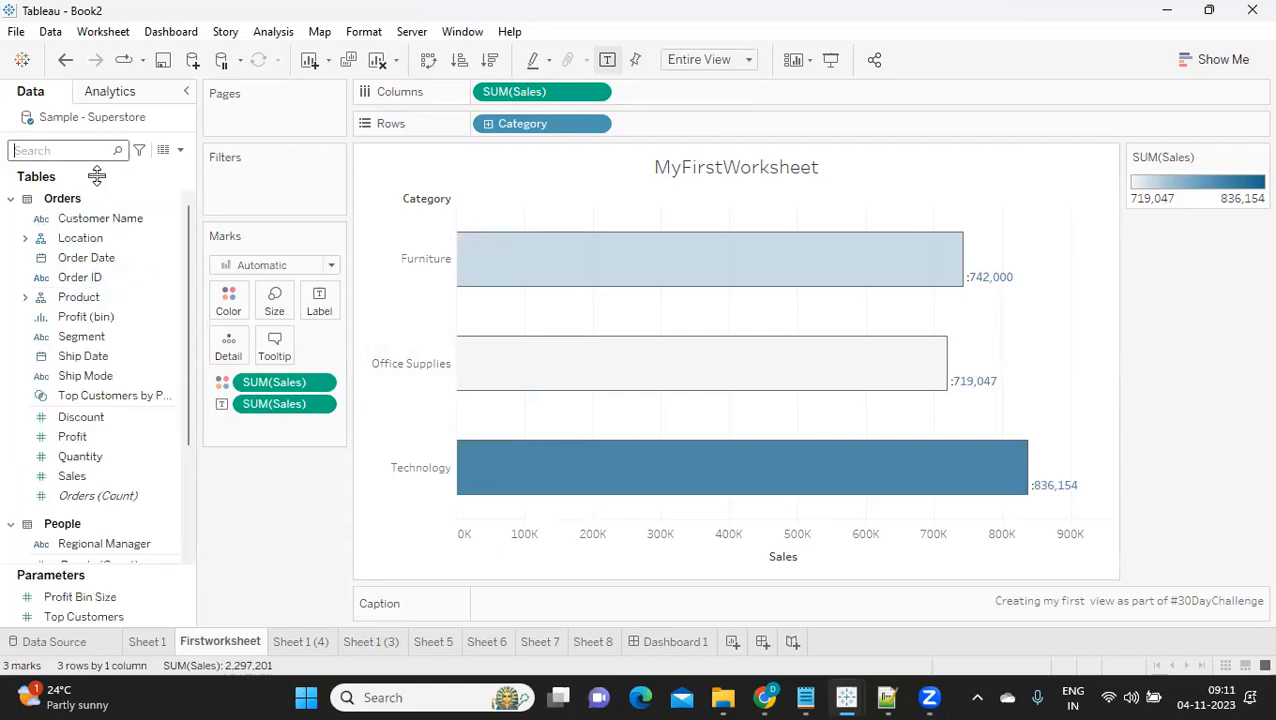
pyautogui.write('ca')
pyautogui.moveTo(100, 260); pyautogui.dragTo(322, 305)
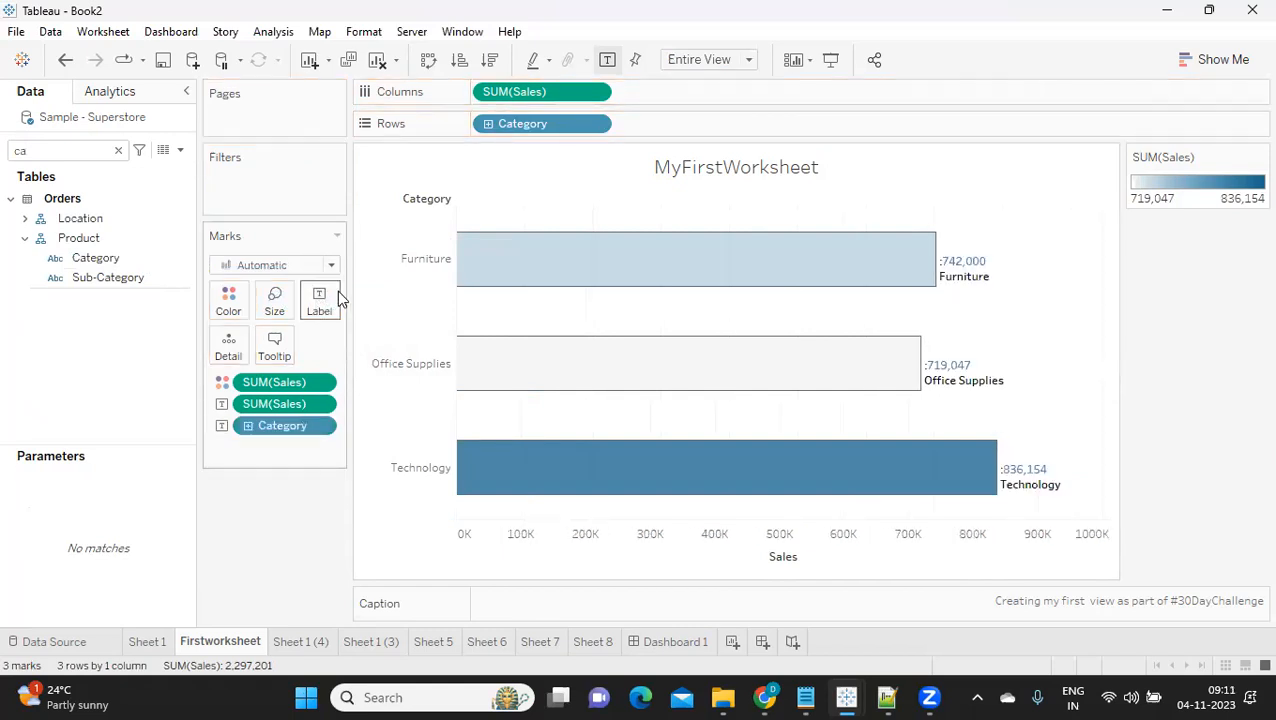
# - Align the mark labels left horizontally and try the middle, top and bottom vertical alignments
pyautogui.click(312, 312)
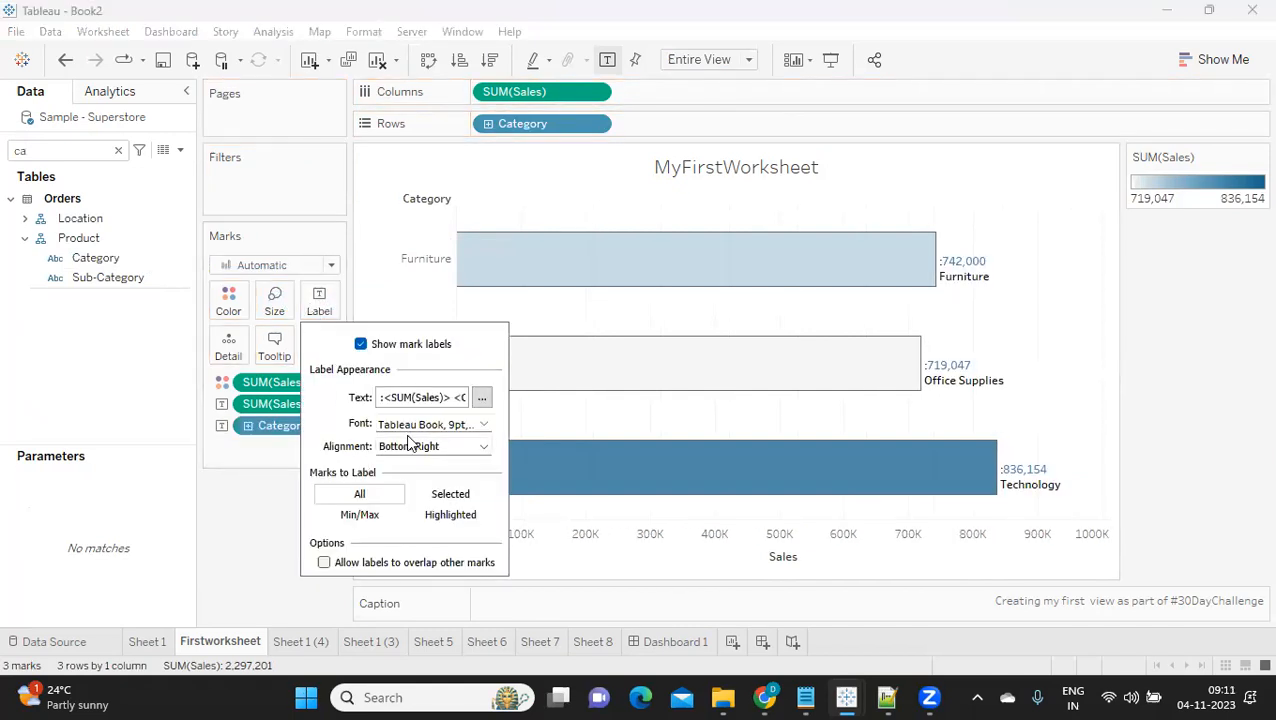
pyautogui.click(406, 450)
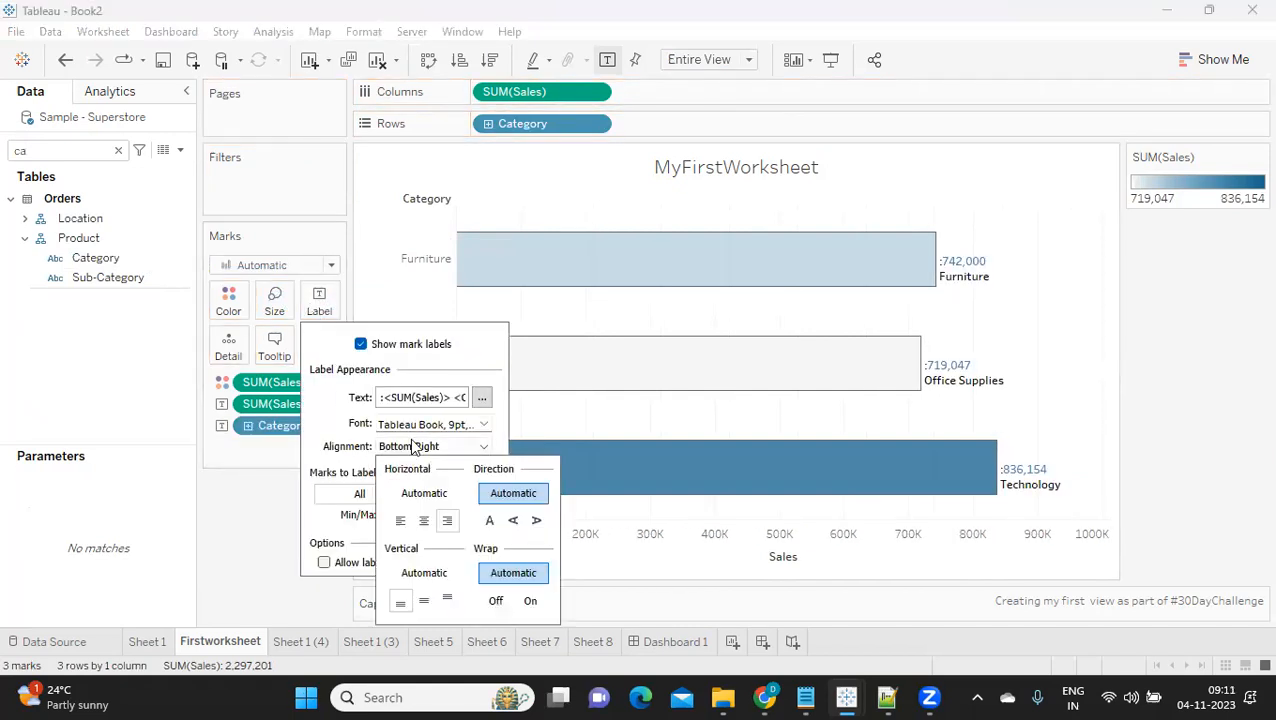
pyautogui.click(401, 521)
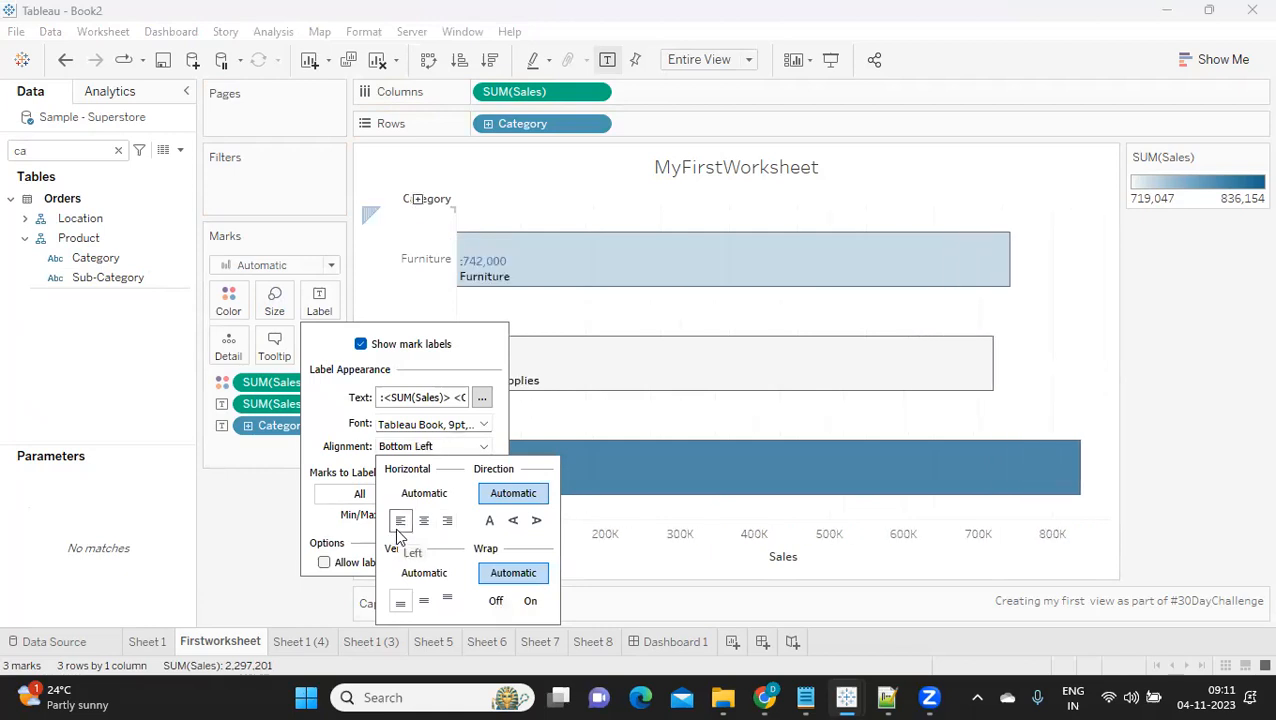
pyautogui.click(423, 601)
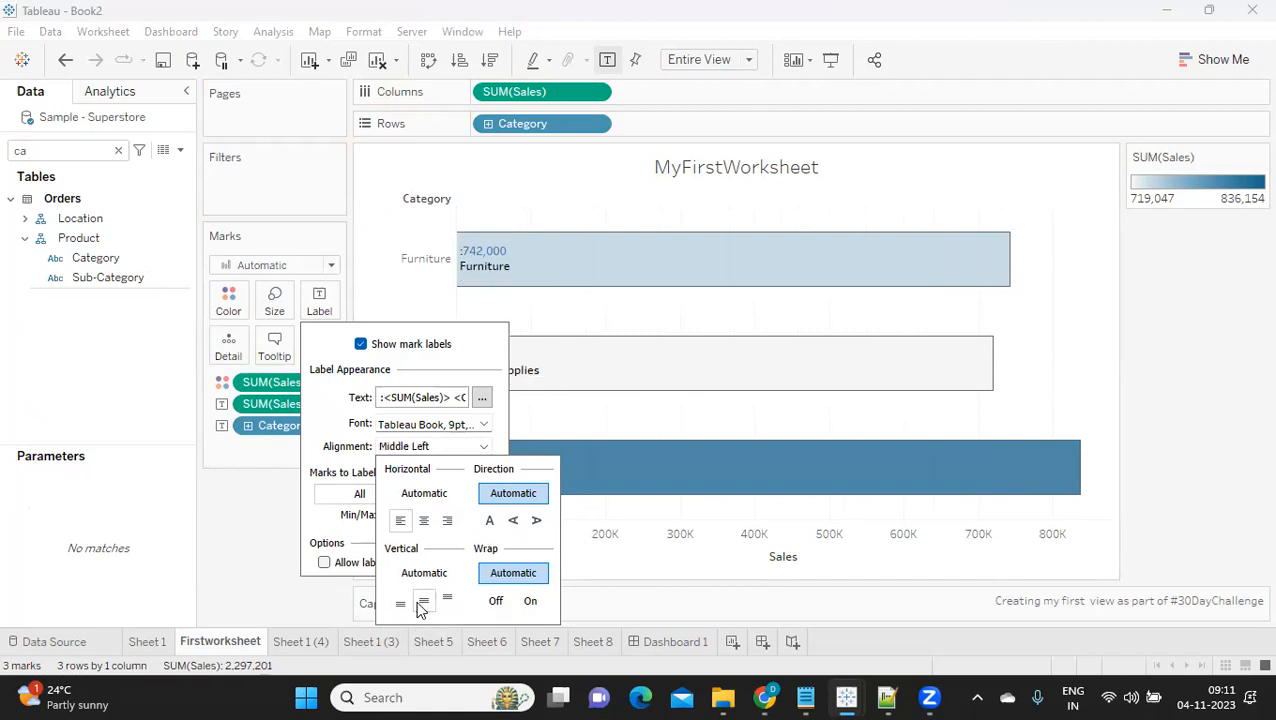
pyautogui.click(446, 603)
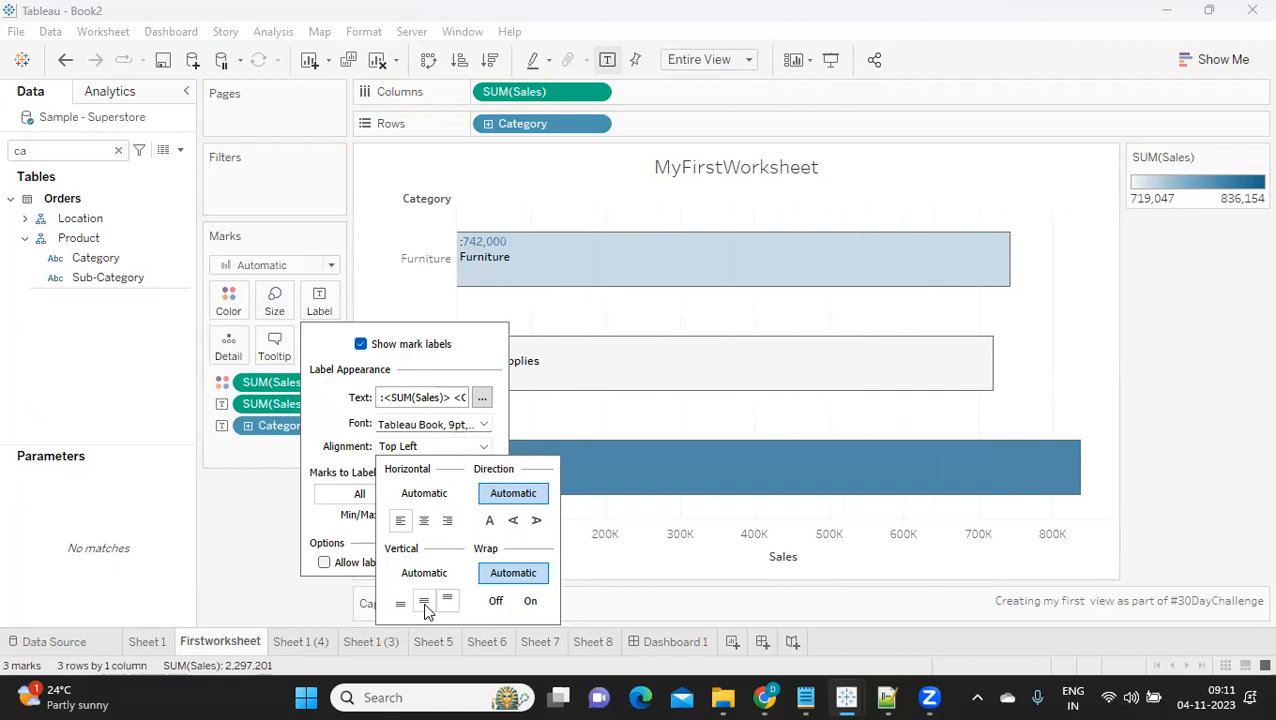
pyautogui.click(425, 606)
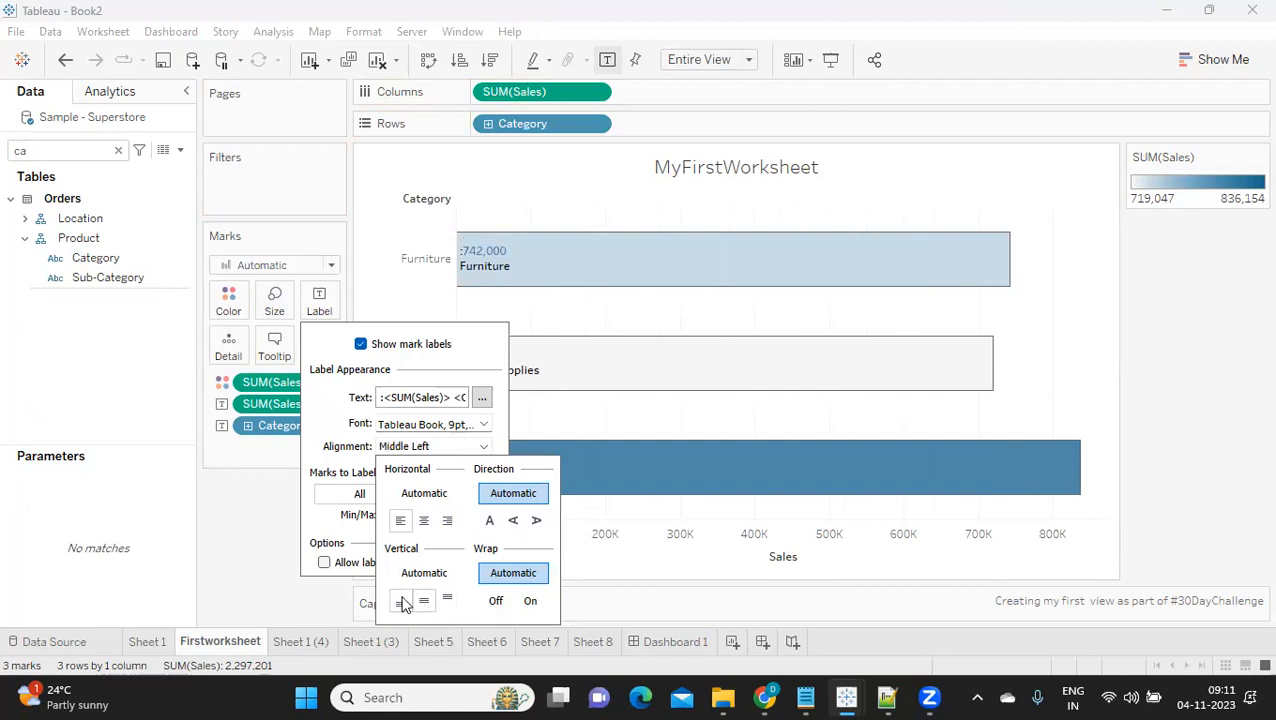
pyautogui.click(401, 603)
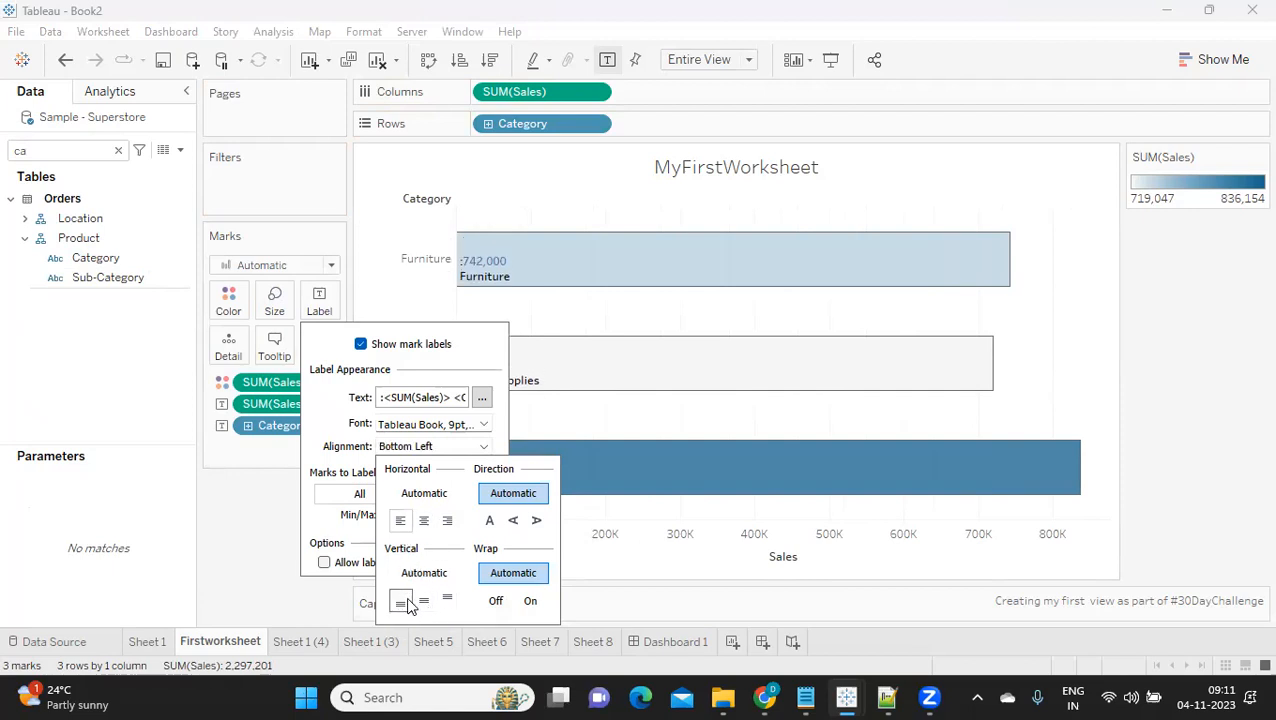
# - Try center and right horizontal alignment for the mark labels with different vertical positions, ending at Bottom Right
pyautogui.click(424, 521)
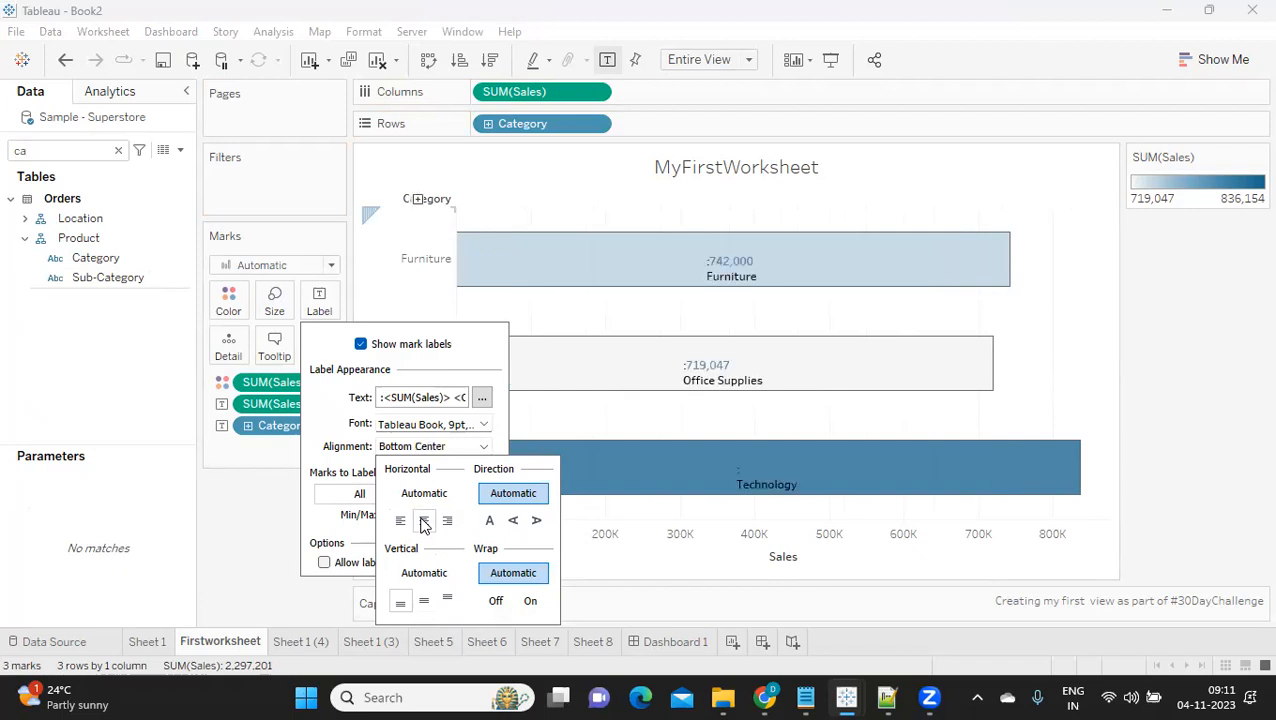
pyautogui.click(423, 602)
pyautogui.click(447, 601)
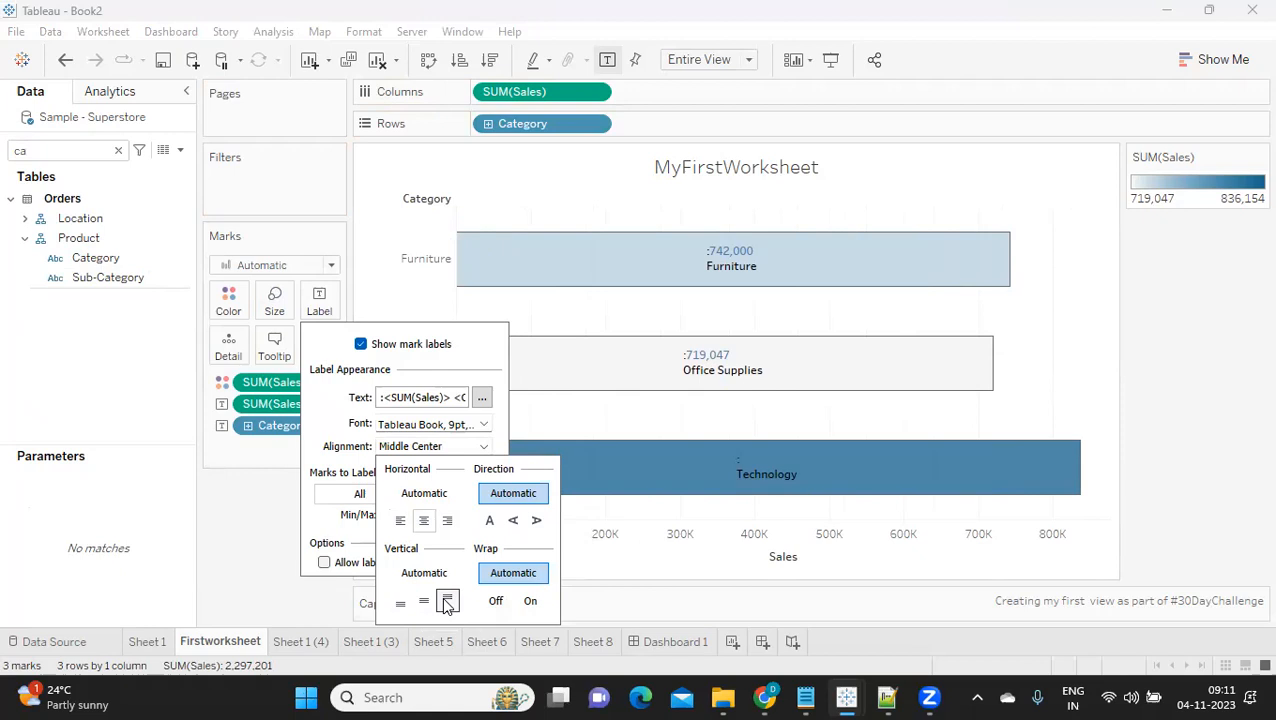
pyautogui.click(447, 520)
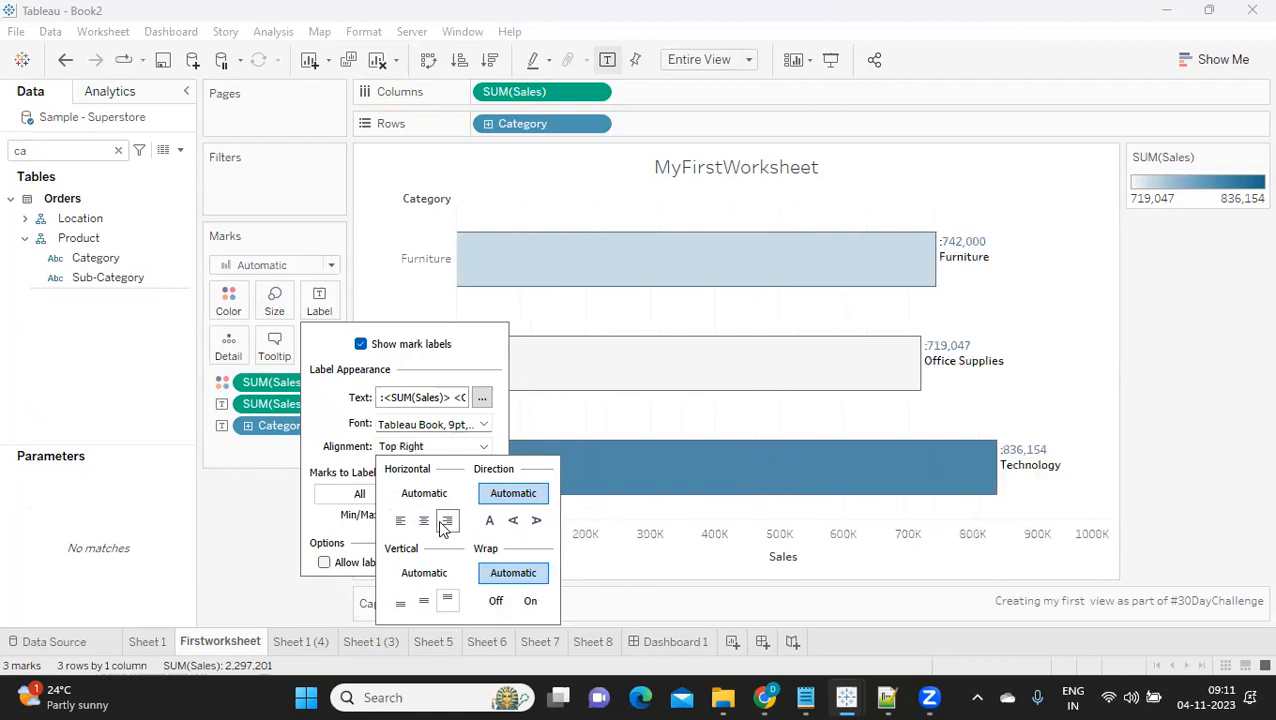
pyautogui.click(425, 602)
pyautogui.click(400, 603)
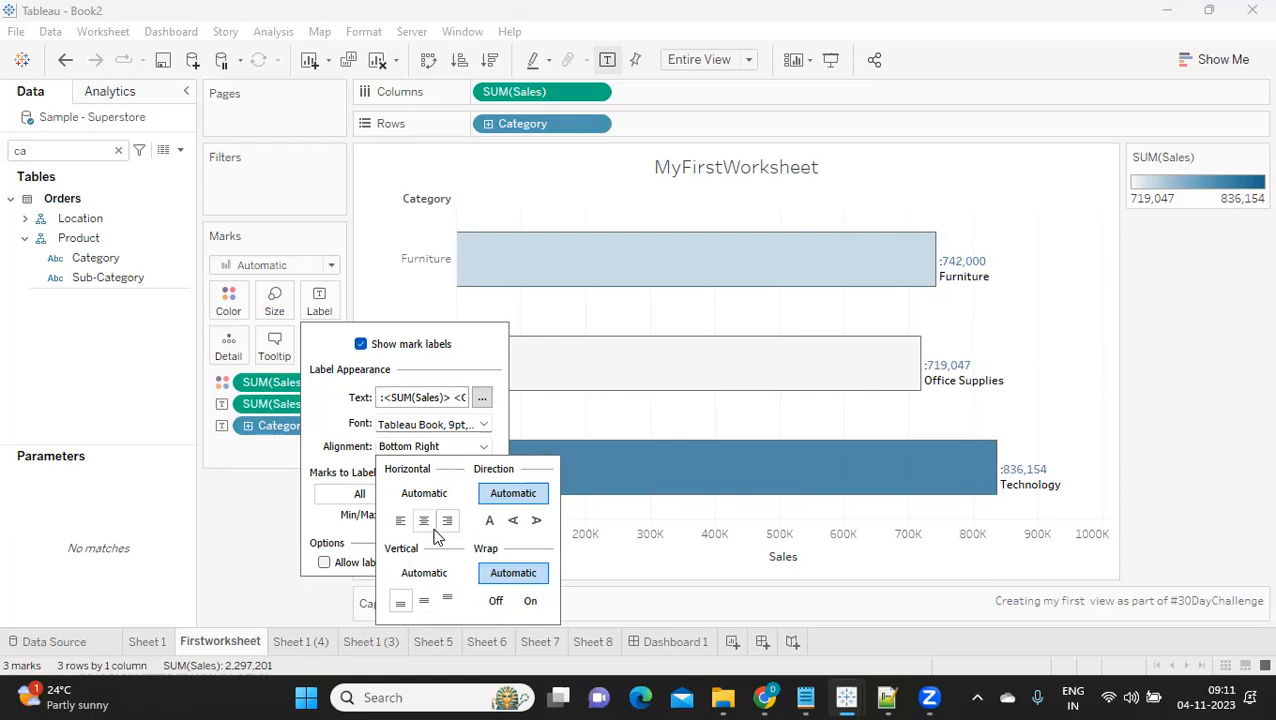
# - Try the horizontal, upward and downward text directions for the mark labels, leaving Down selected, and turn label wrapping on
pyautogui.click(490, 521)
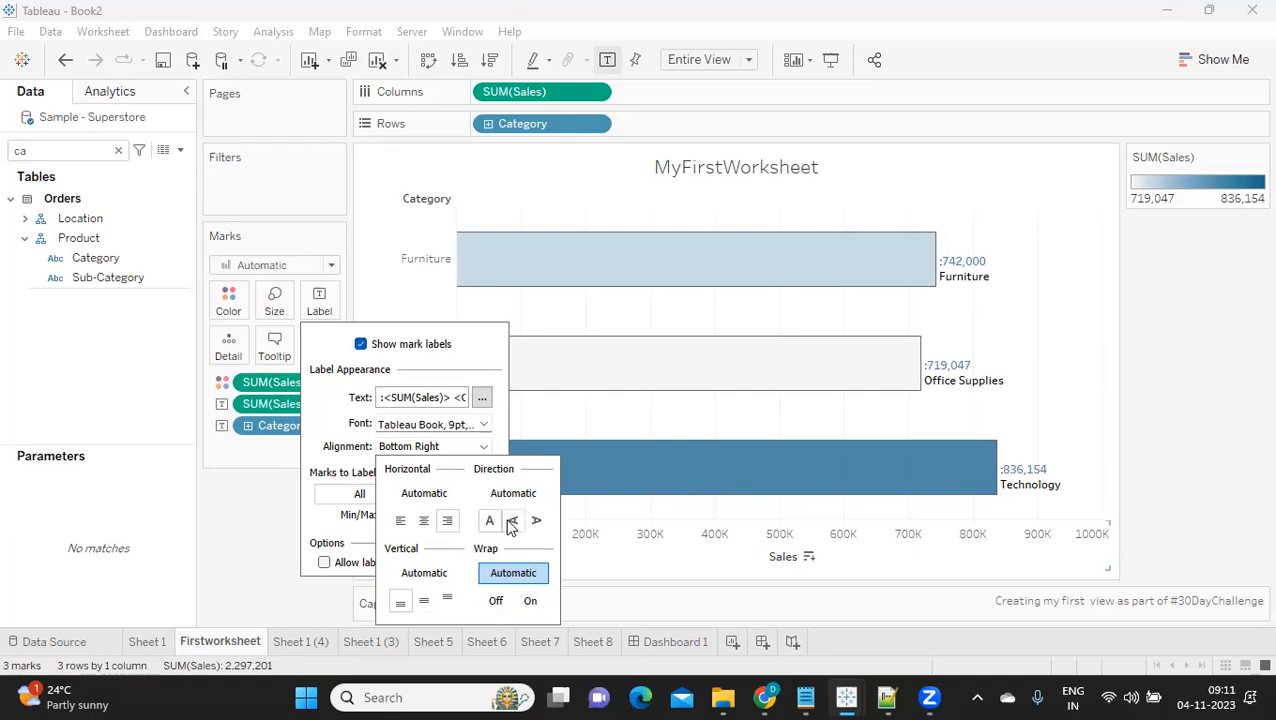
pyautogui.click(511, 521)
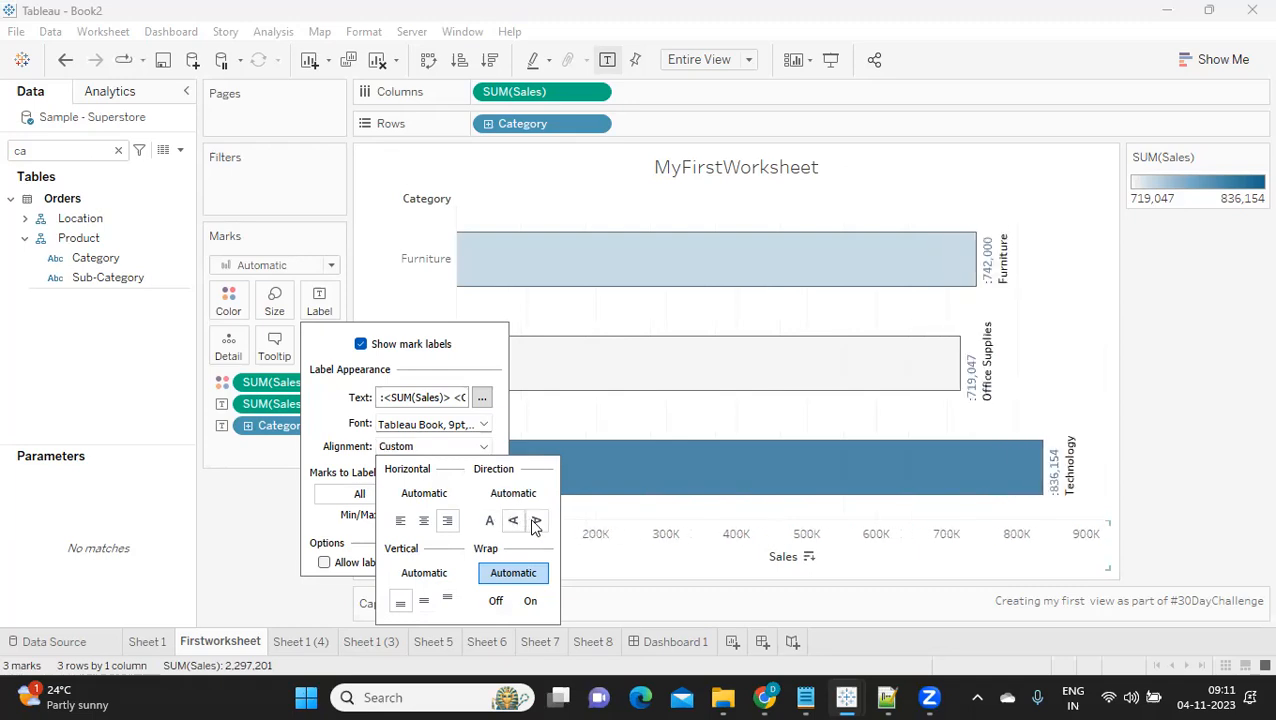
pyautogui.click(535, 521)
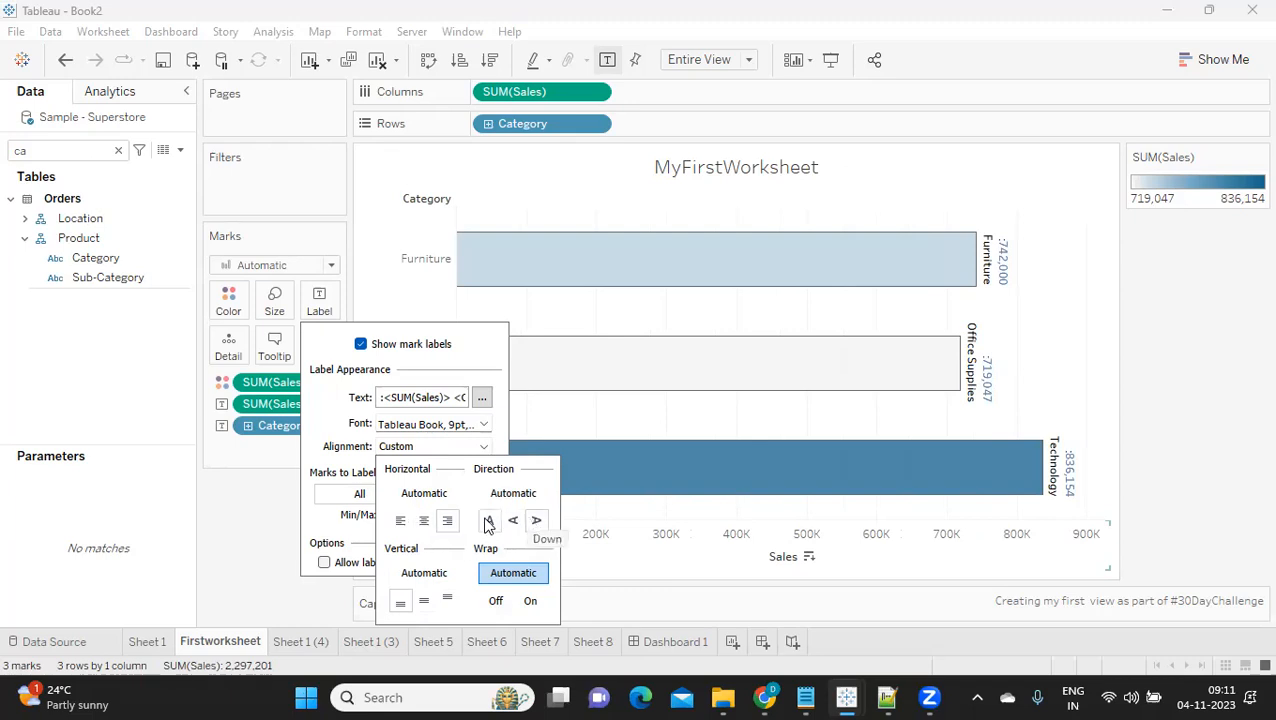
pyautogui.click(531, 601)
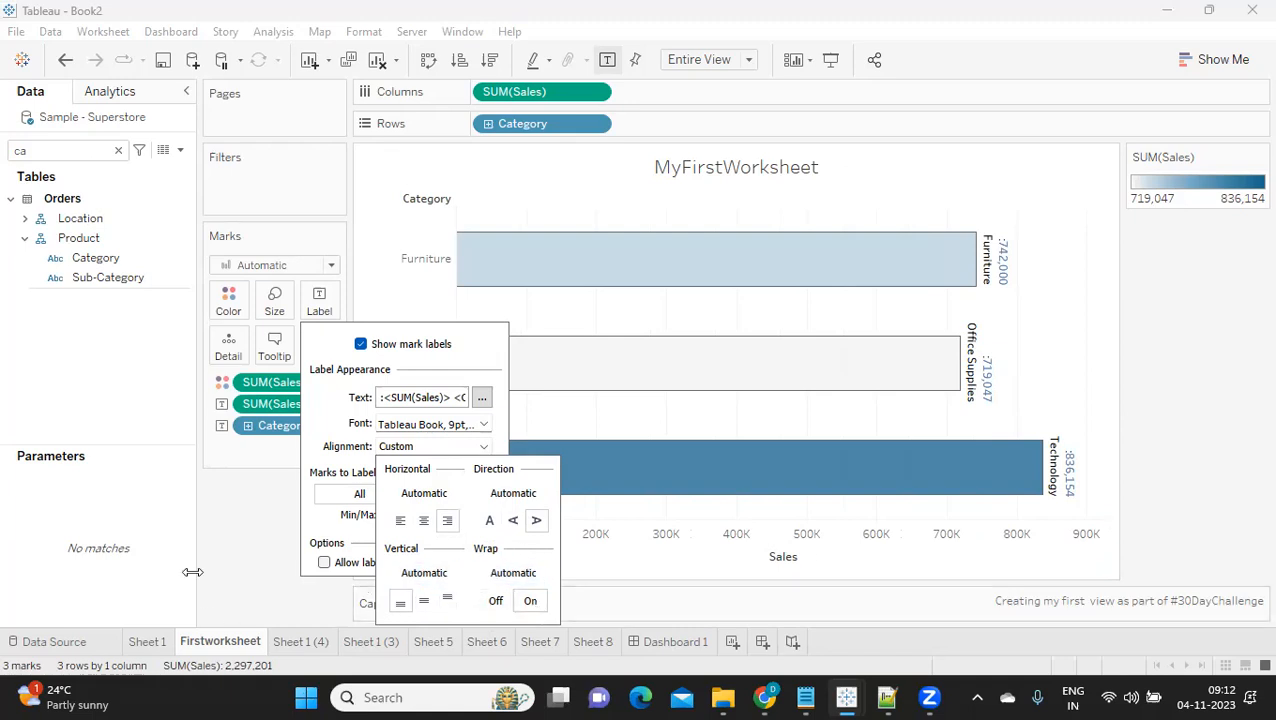
pyautogui.click(266, 540)
# - Swap the rows and columns so the category sales bars stand vertically
pyautogui.click(429, 60)
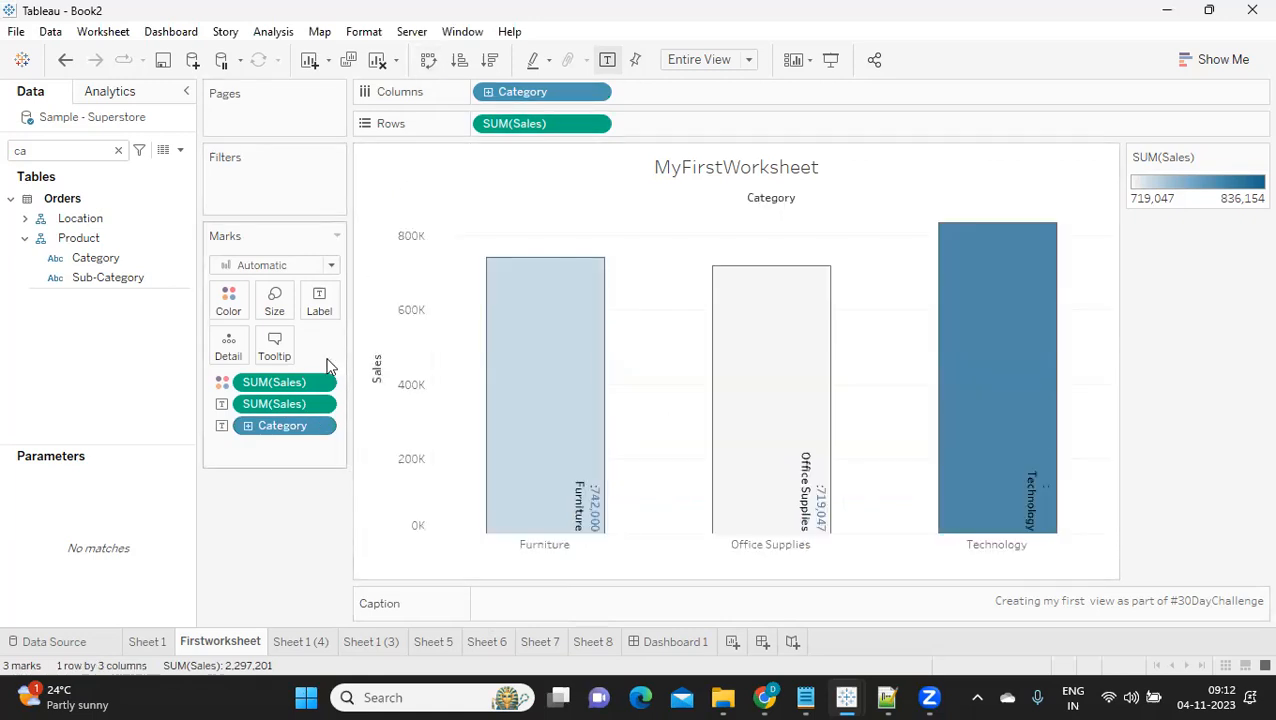
pyautogui.moveTo(515, 330)
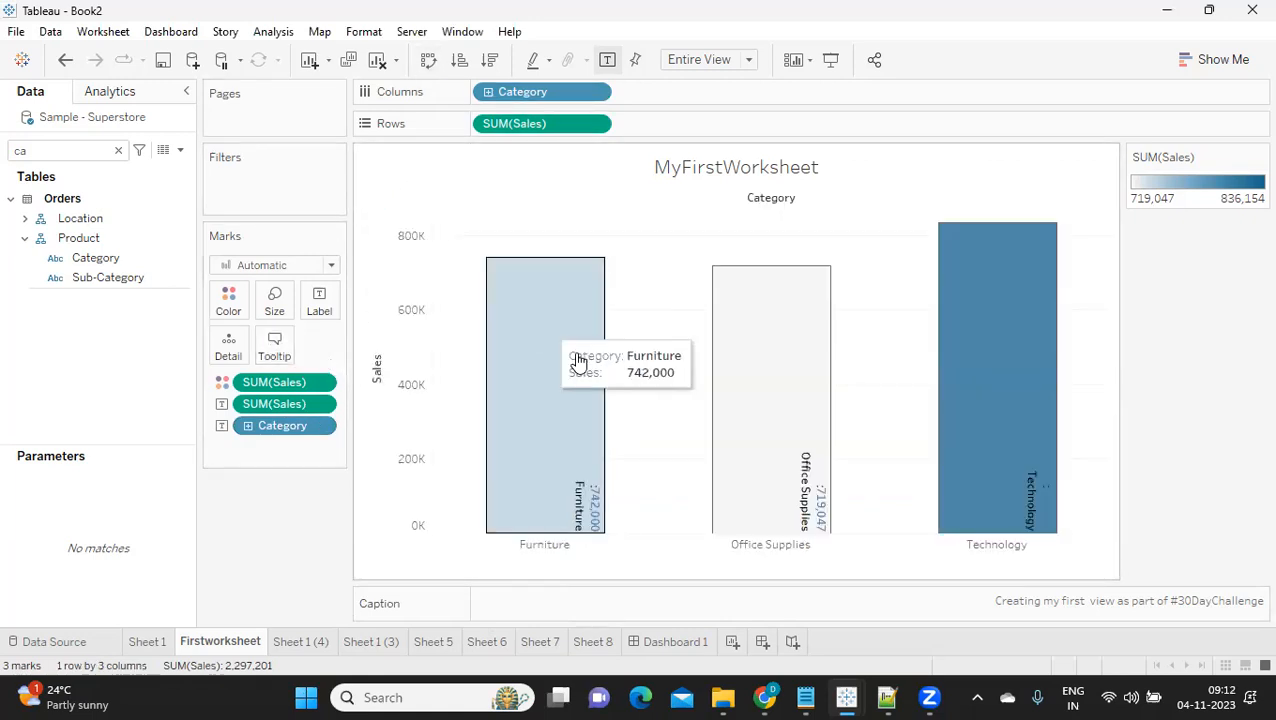
# - Restore horizontal text direction for the mark labels and align them center horizontally and top vertically
pyautogui.click(331, 308)
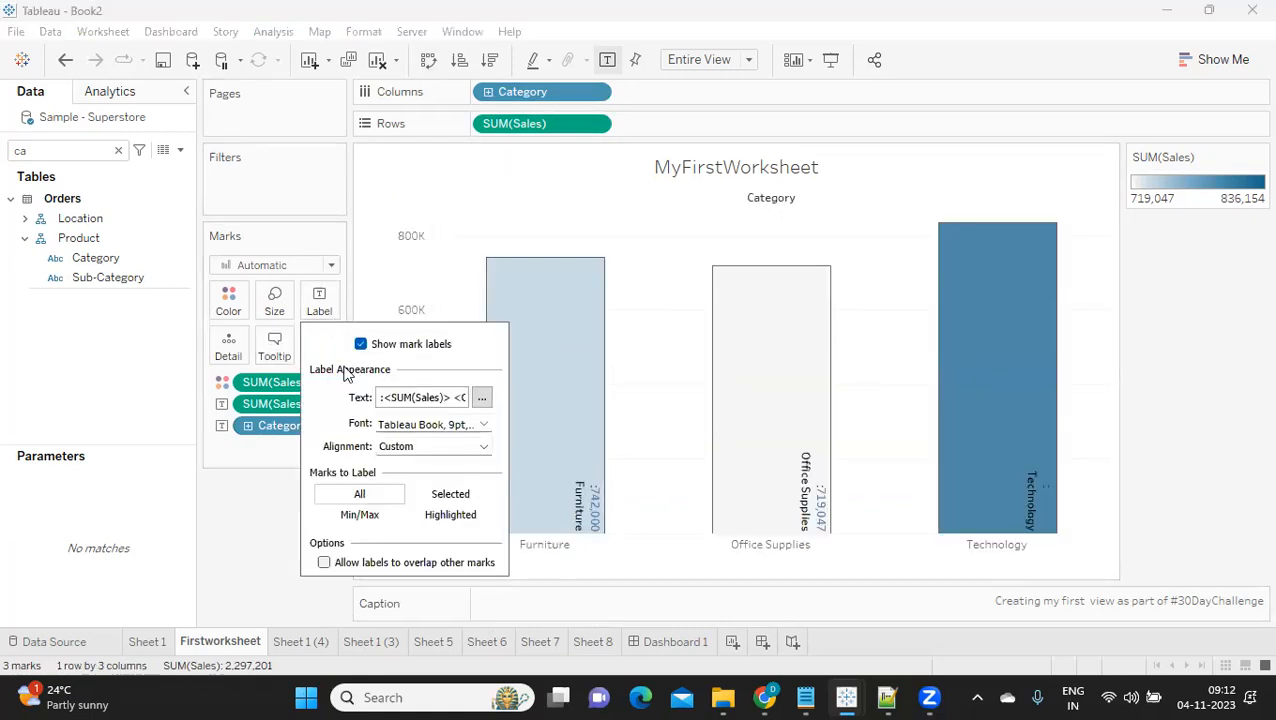
pyautogui.click(421, 449)
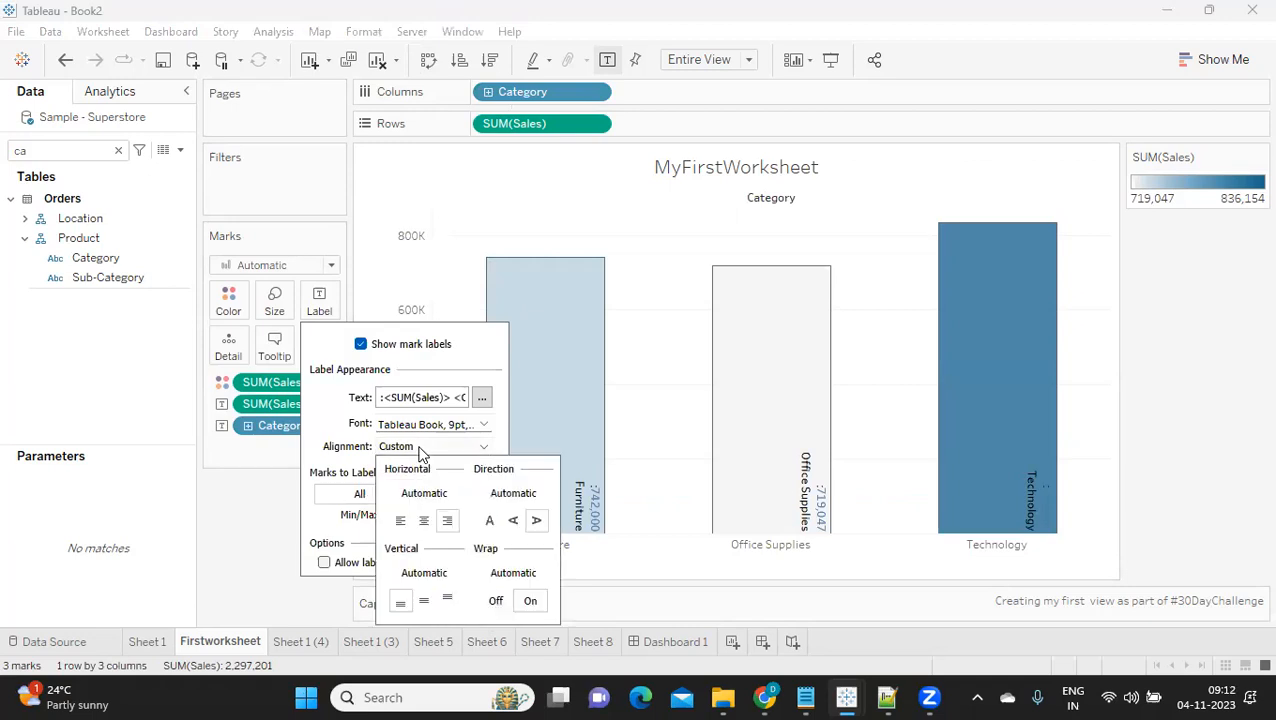
pyautogui.click(401, 521)
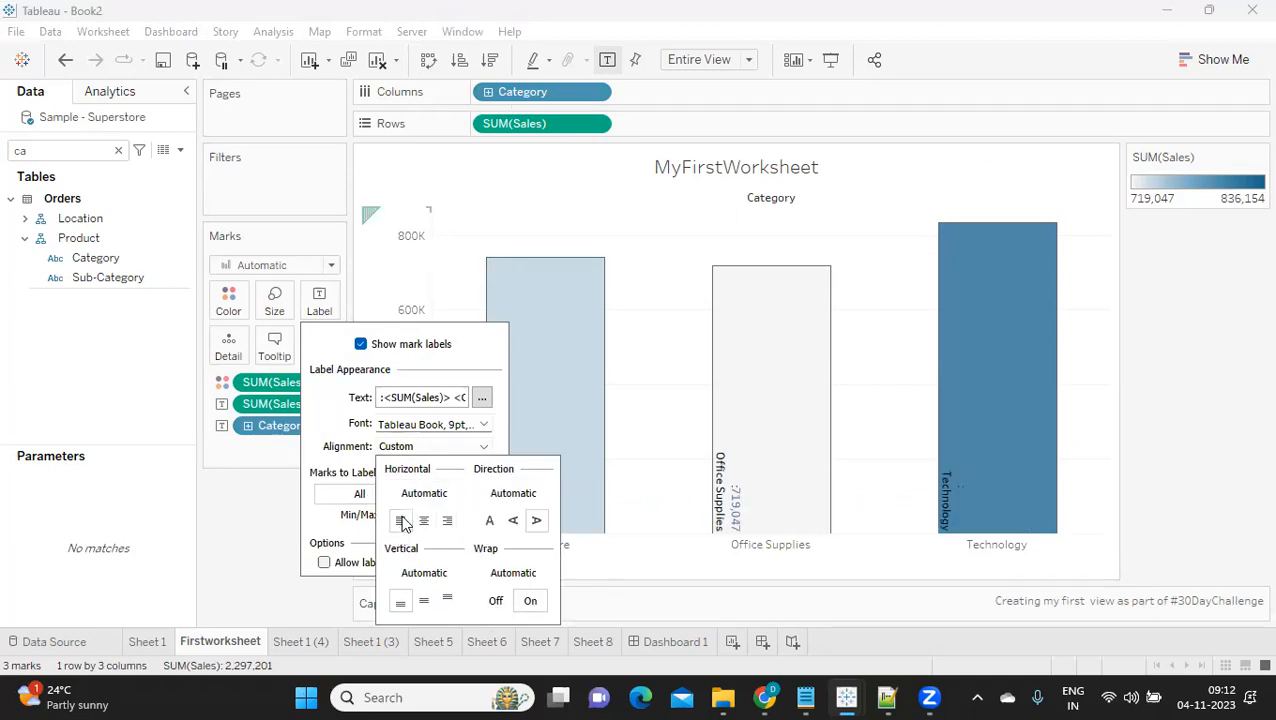
pyautogui.click(489, 520)
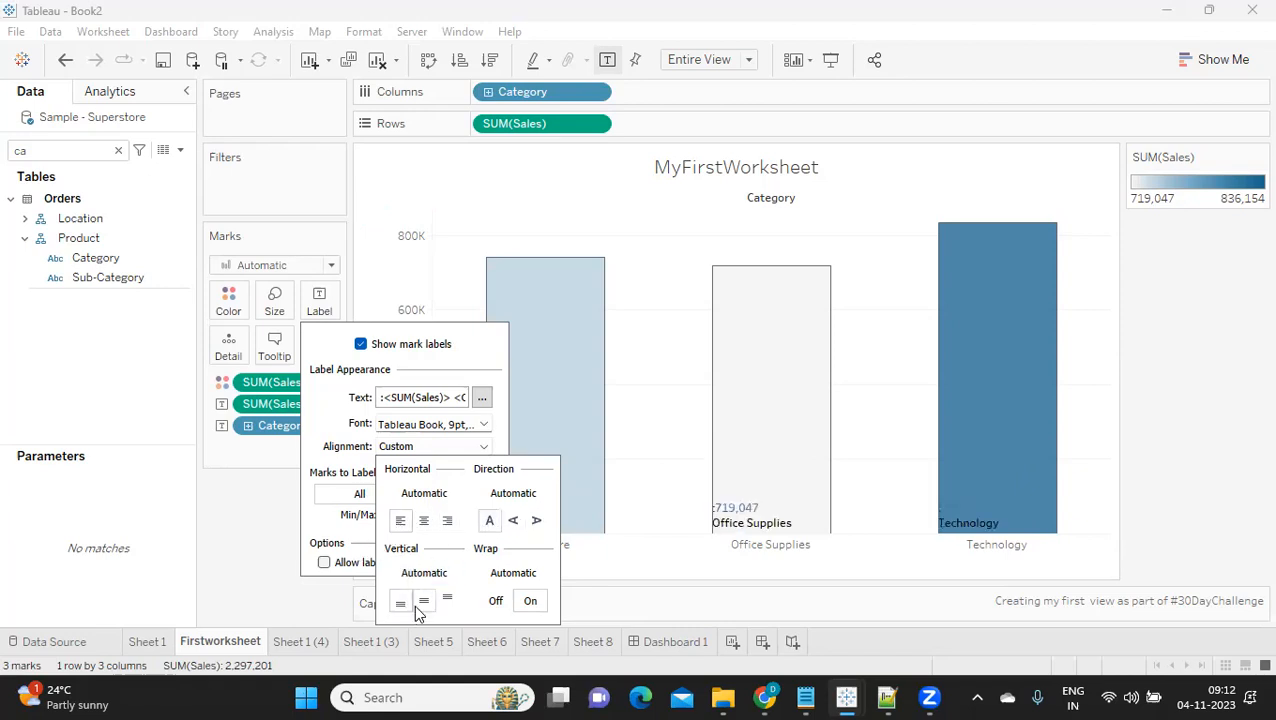
pyautogui.click(447, 601)
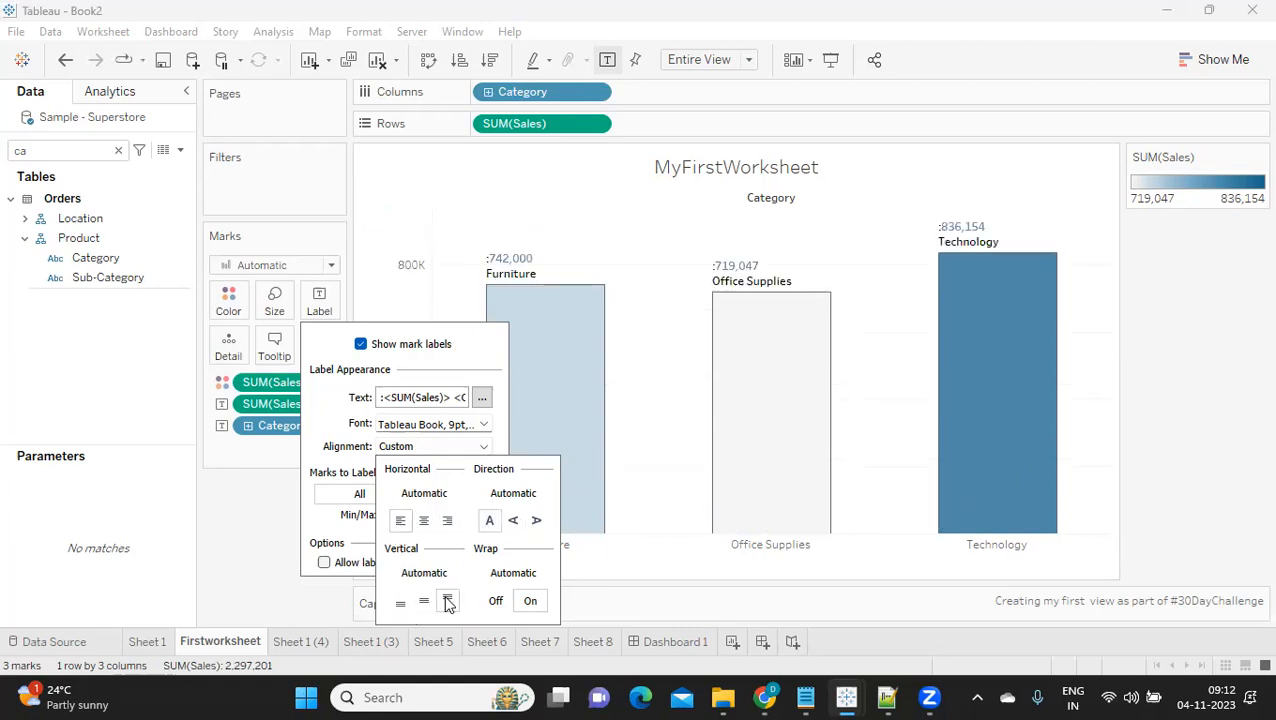
pyautogui.click(424, 520)
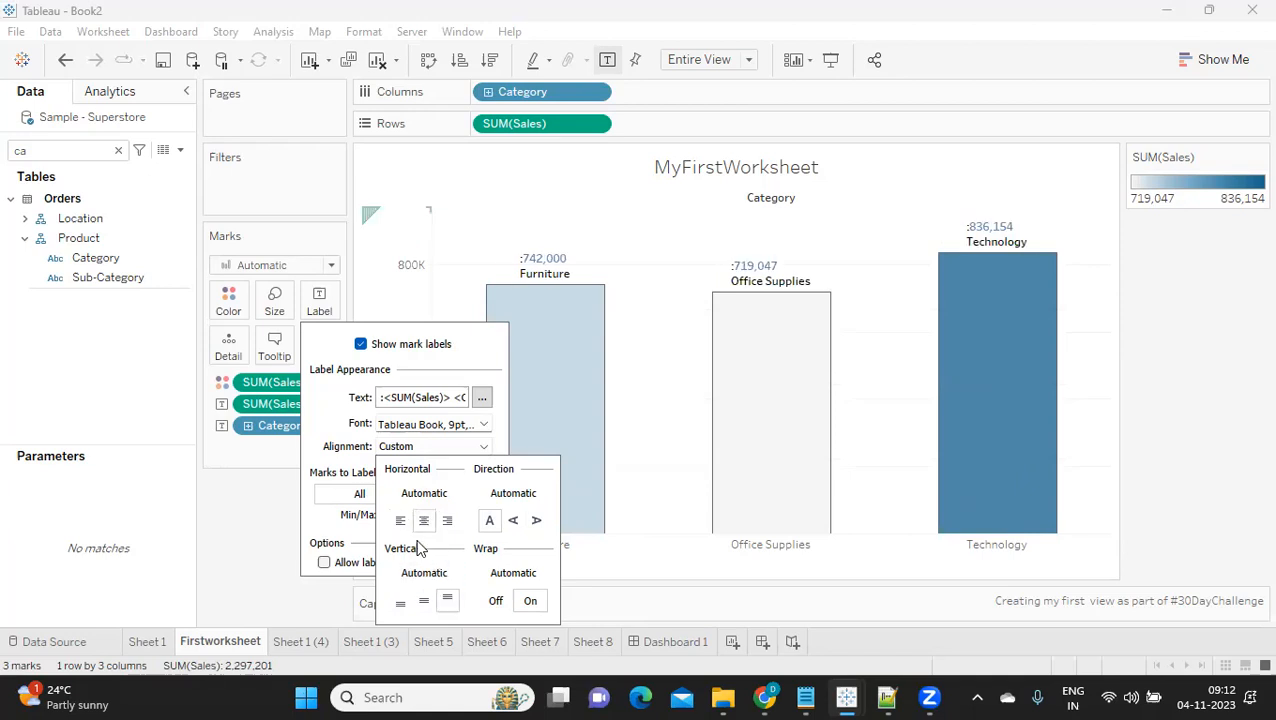
pyautogui.moveTo(533, 272)
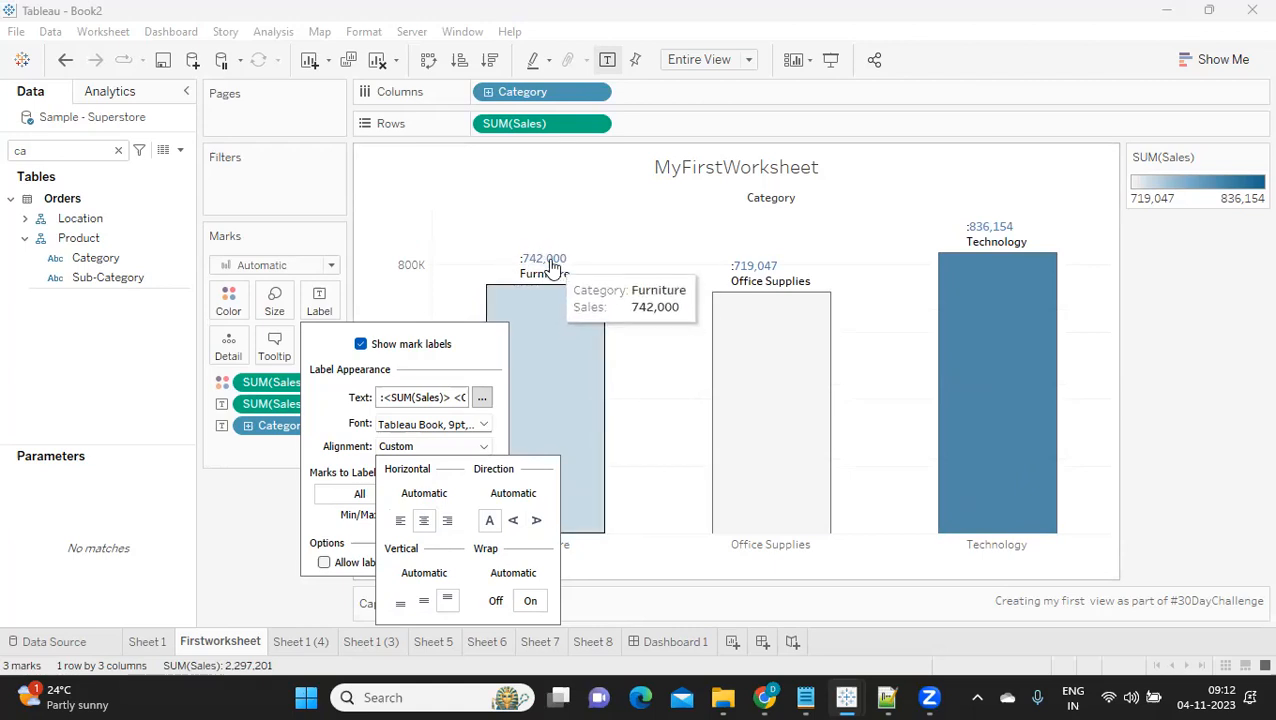
pyautogui.click(281, 488)
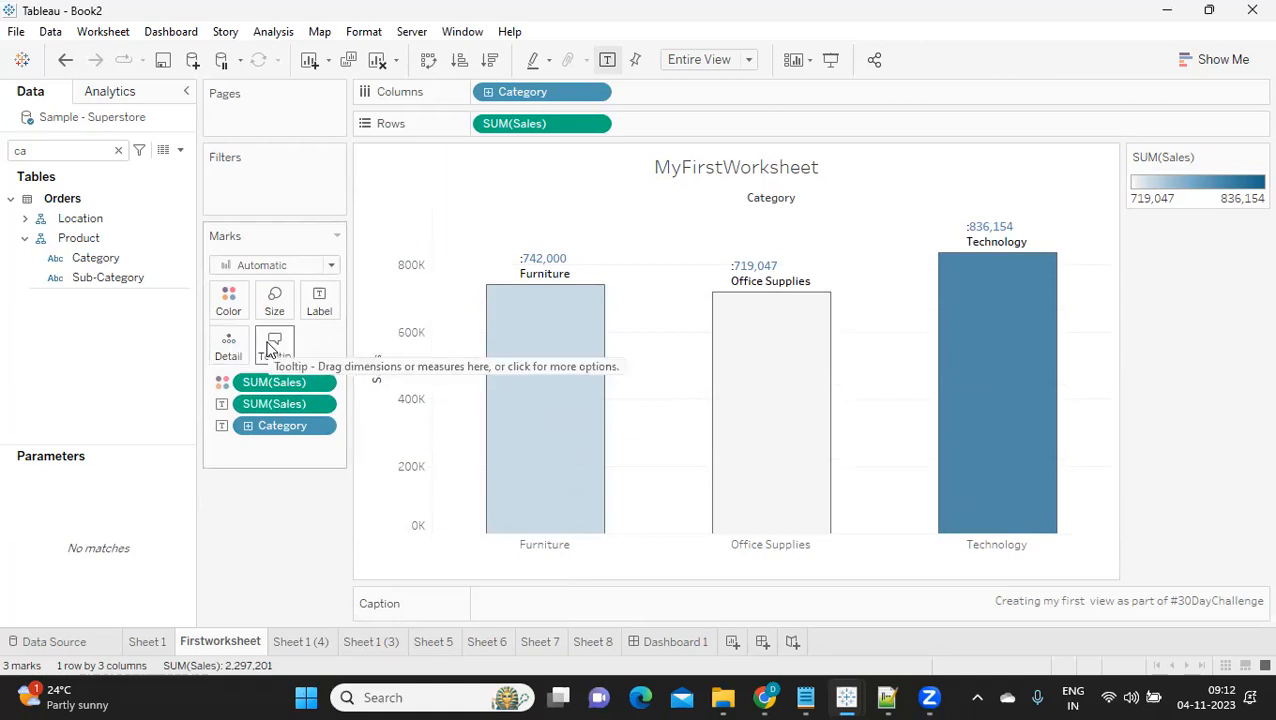
# - Examine the Furniture bar's tooltip, its definition in the tooltip editor and the fields available to insert, without saving changes
pyautogui.moveTo(592, 285)
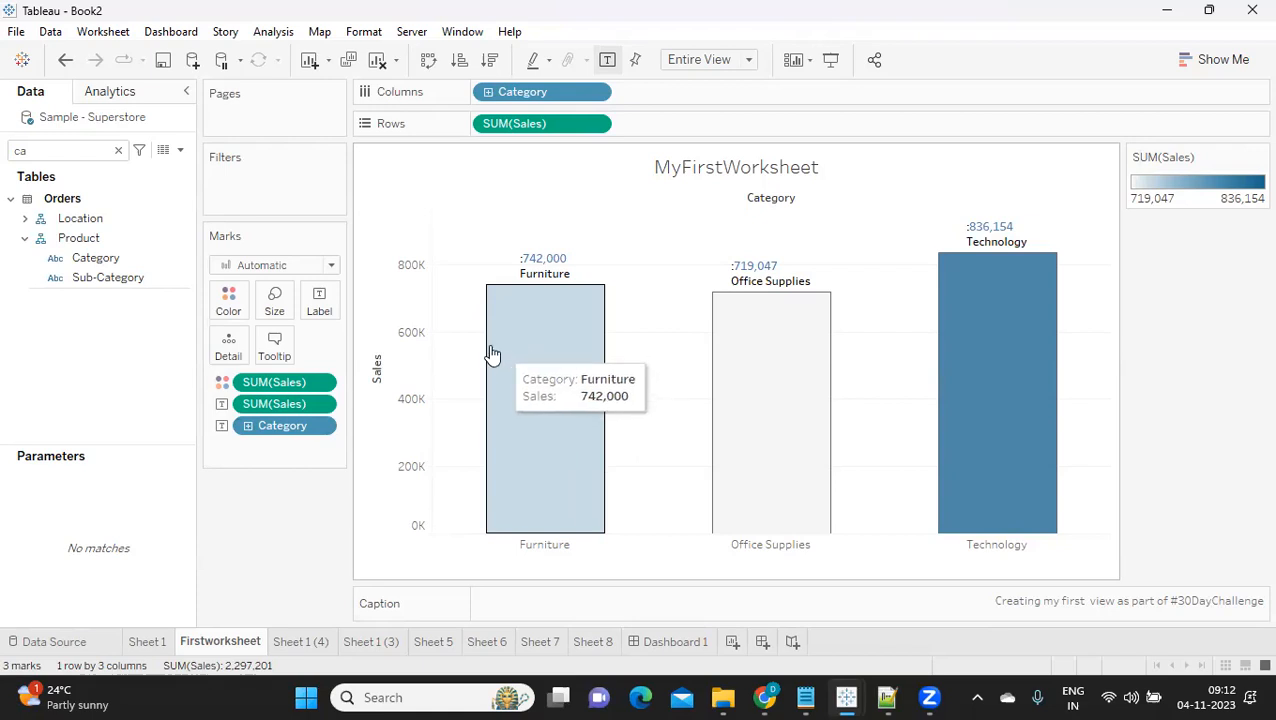
pyautogui.click(275, 345)
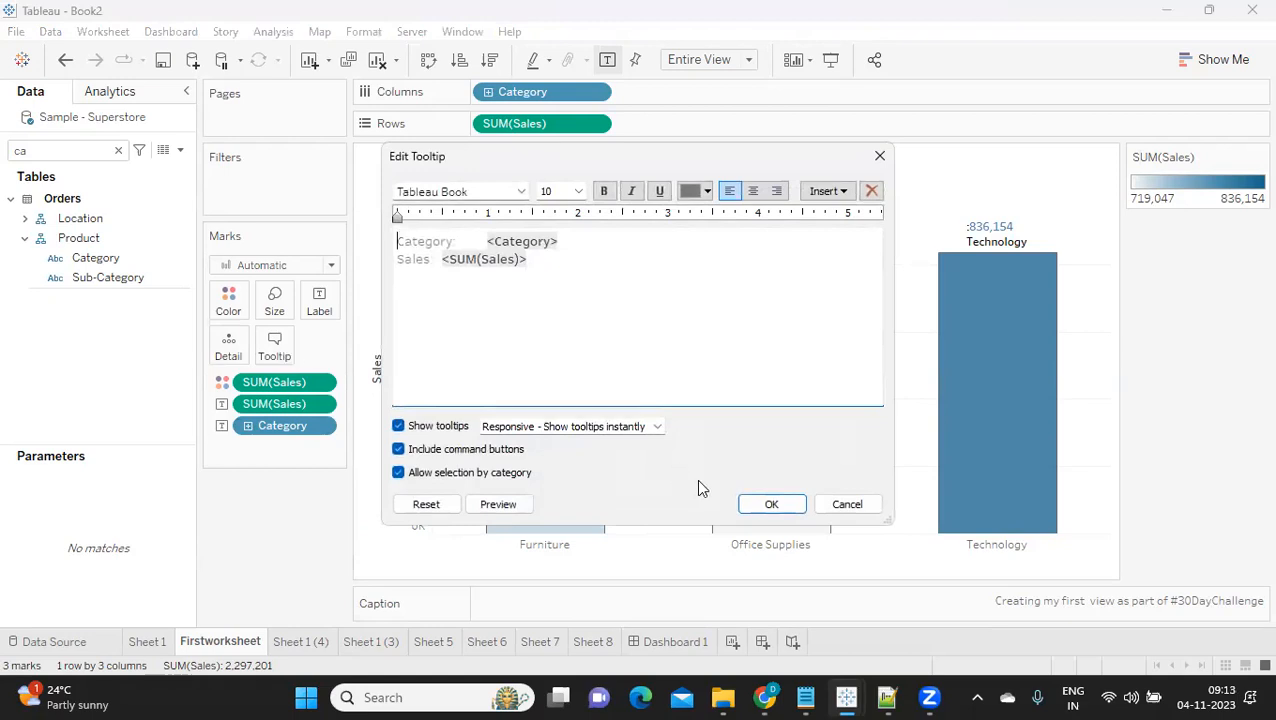
pyautogui.click(845, 505)
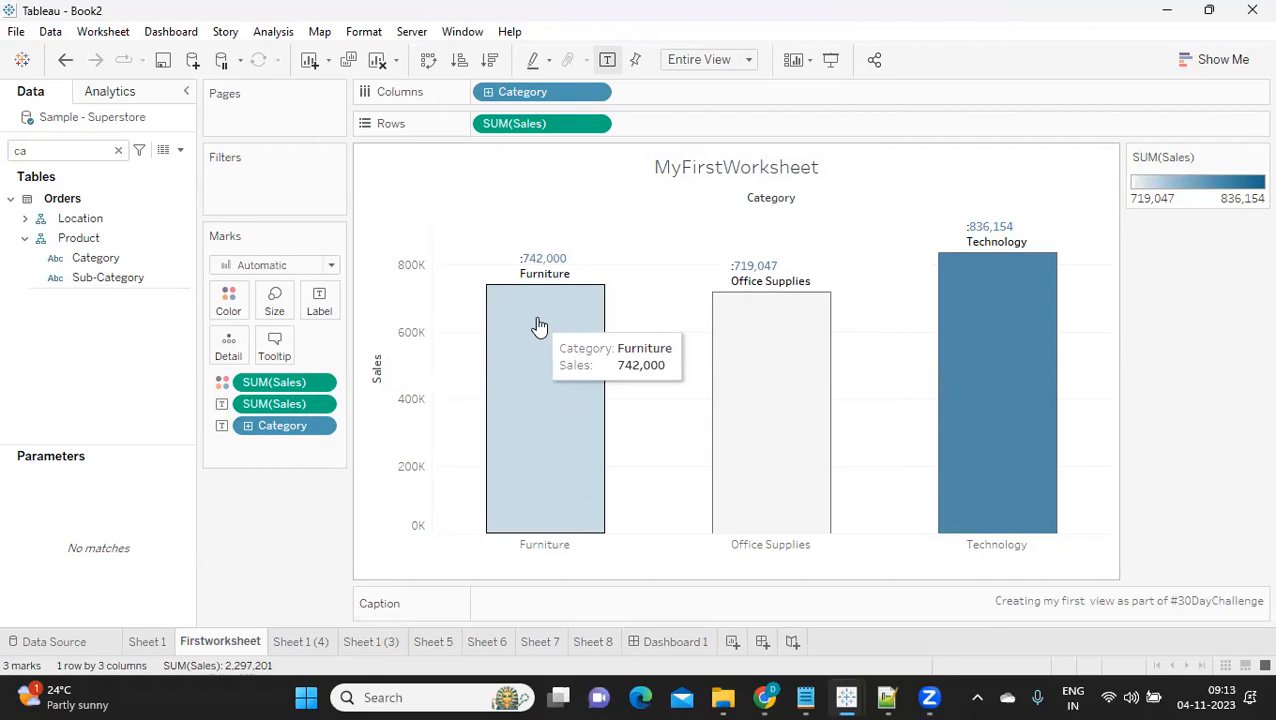
pyautogui.click(275, 344)
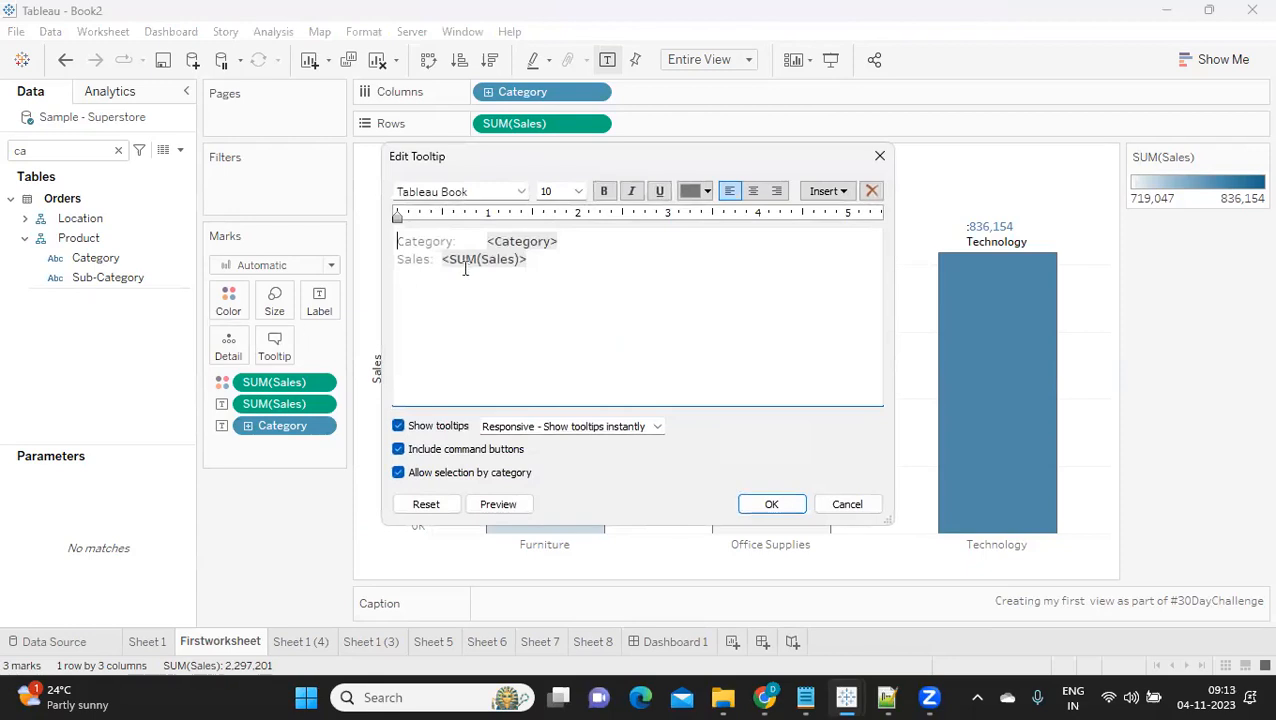
pyautogui.click(596, 272)
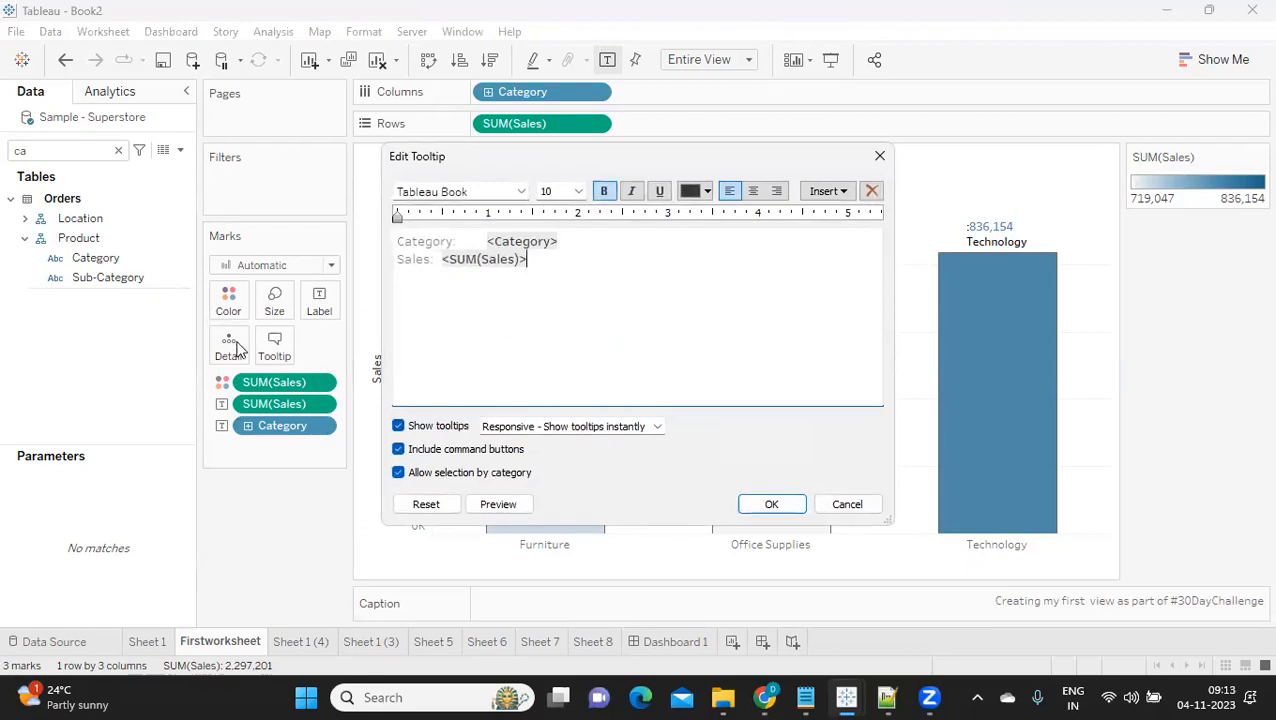
pyautogui.click(822, 192)
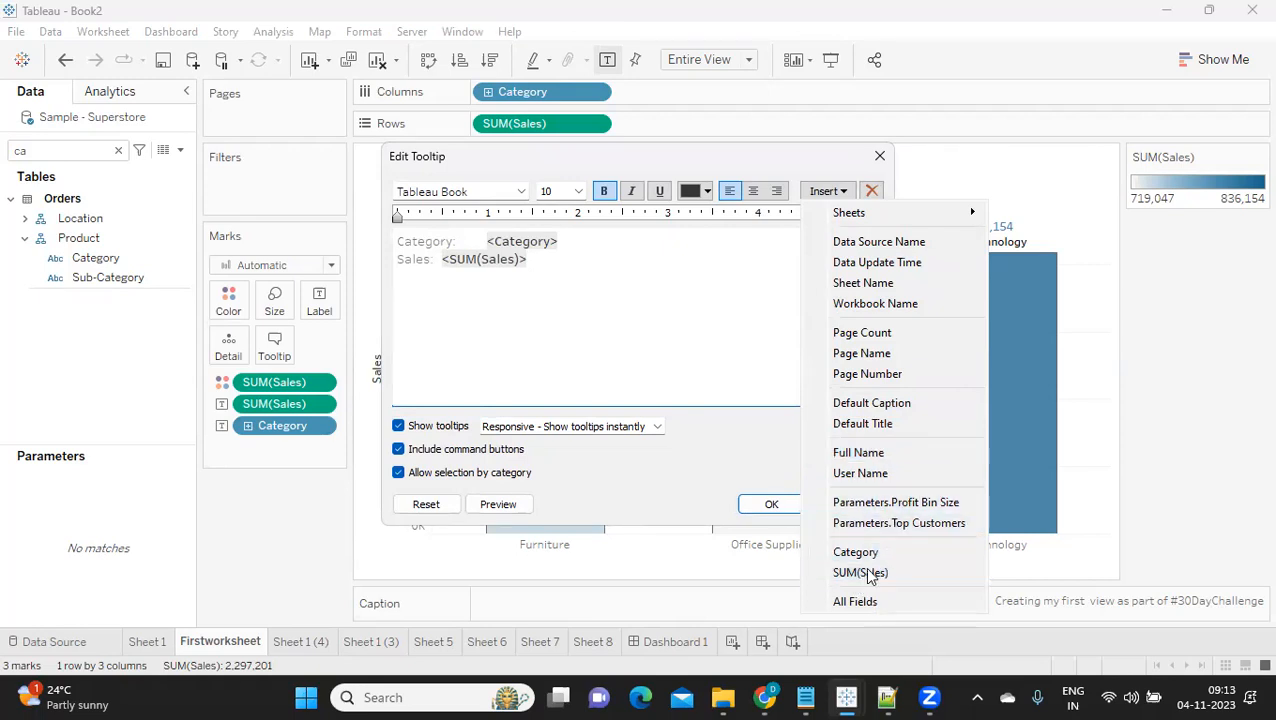
pyautogui.click(744, 344)
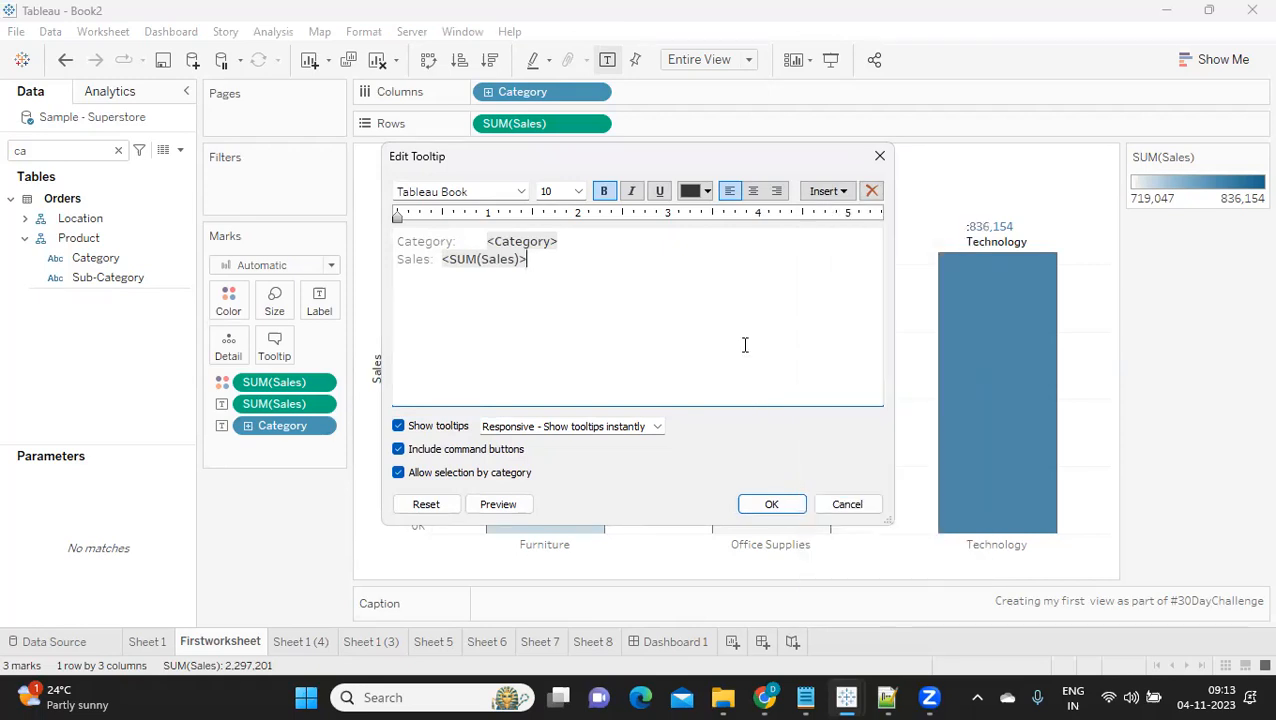
pyautogui.click(868, 508)
# - Clear the field search, search for "pr" and add Profit to the marks as a detail
pyautogui.click(84, 152)
pyautogui.click(118, 150)
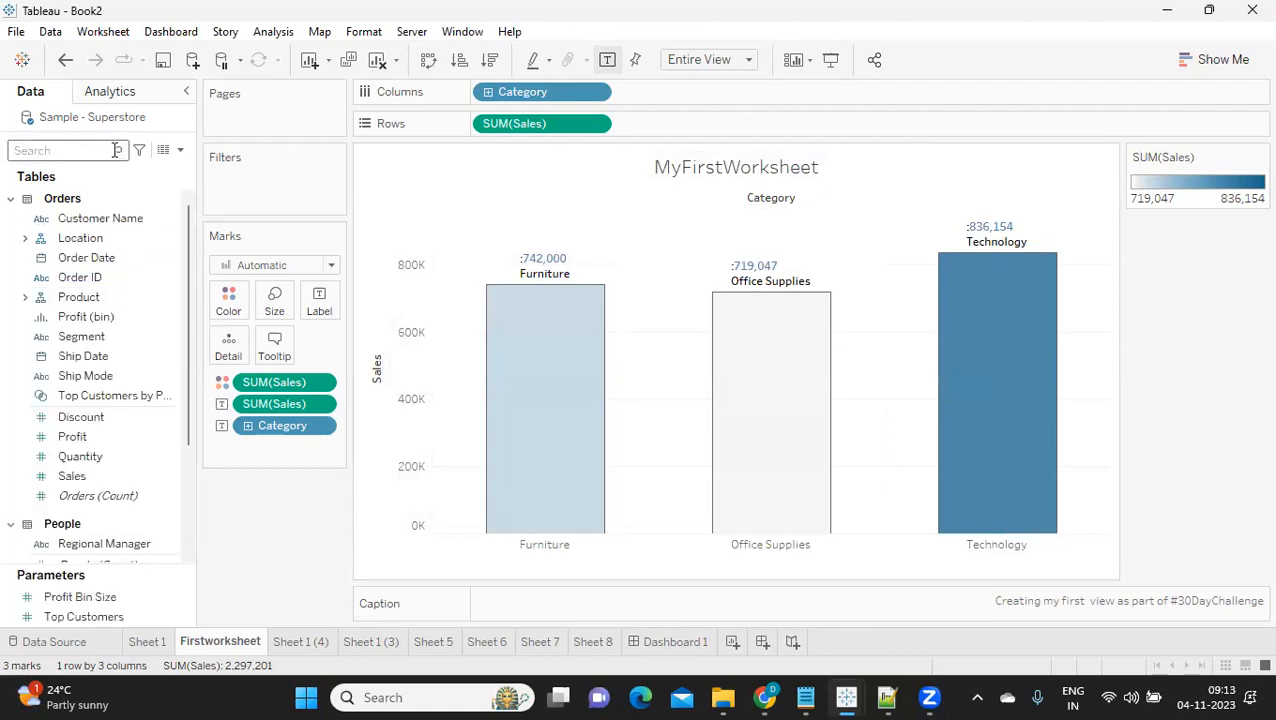
pyautogui.write('pr')
pyautogui.moveTo(87, 305); pyautogui.dragTo(222, 360)
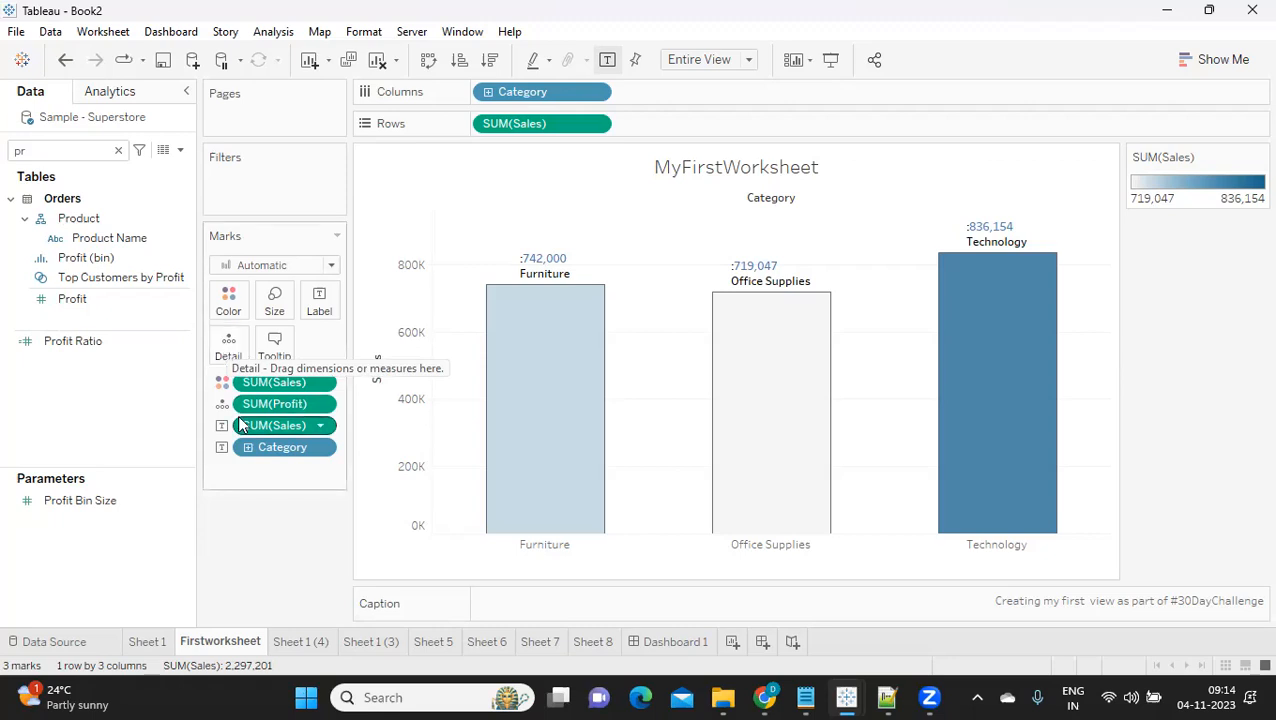
# - Remove the Profit line from the marks' tooltip text and close the blank line it leaves
pyautogui.click(275, 347)
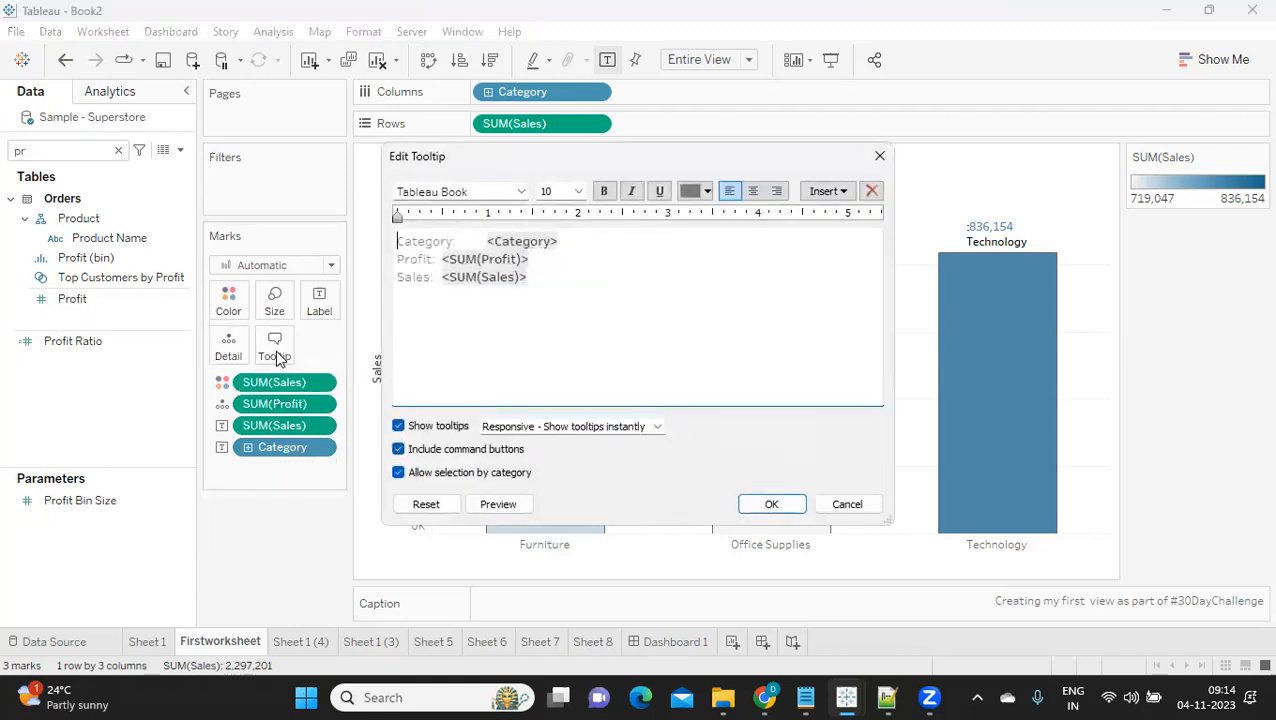
pyautogui.moveTo(557, 262); pyautogui.dragTo(390, 259)
pyautogui.press('Delete')
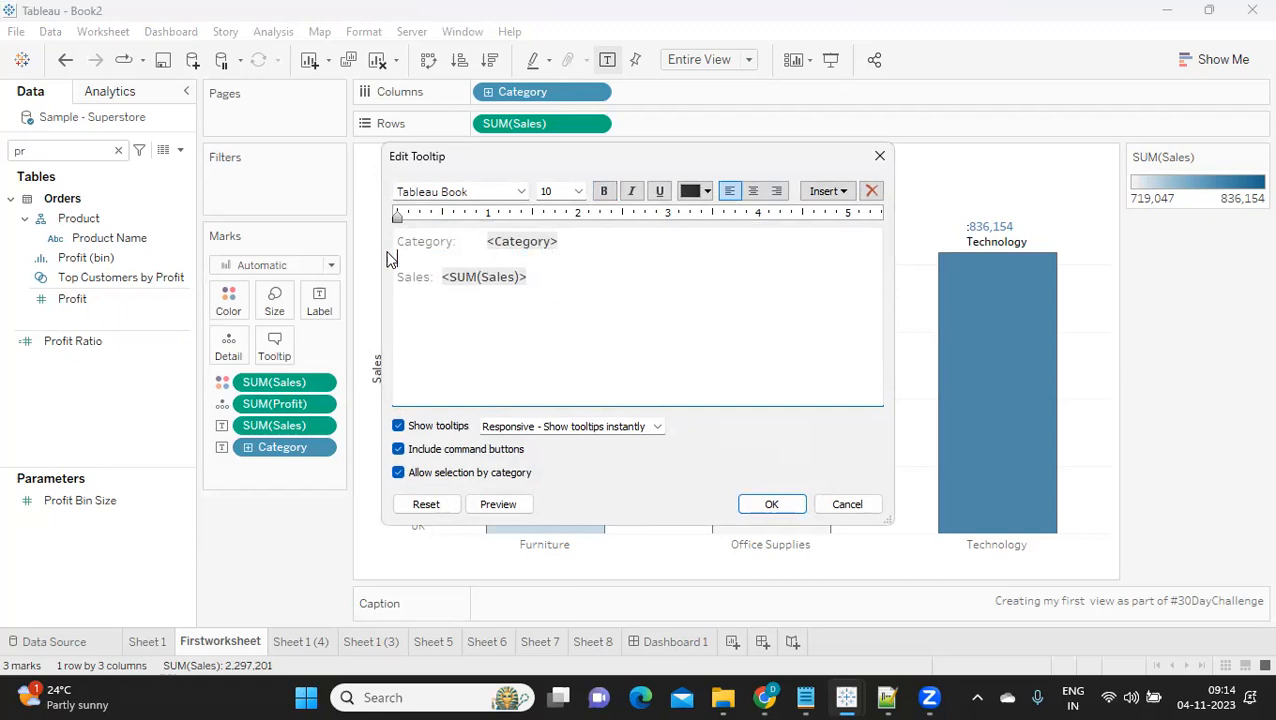
pyautogui.press('Delete')
pyautogui.click(536, 259)
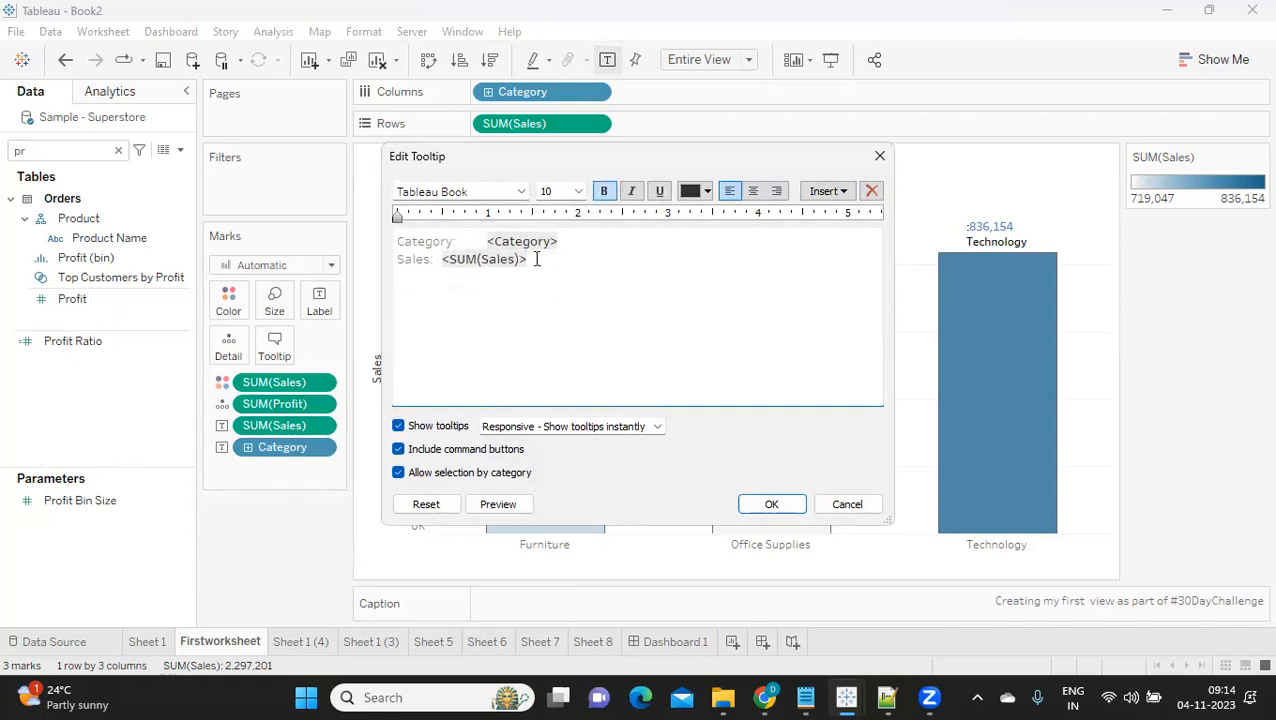
# - Insert the SUM(Profit) field below the Sales line of the tooltip with the label "Profit:", and save the tooltip
pyautogui.click(825, 191)
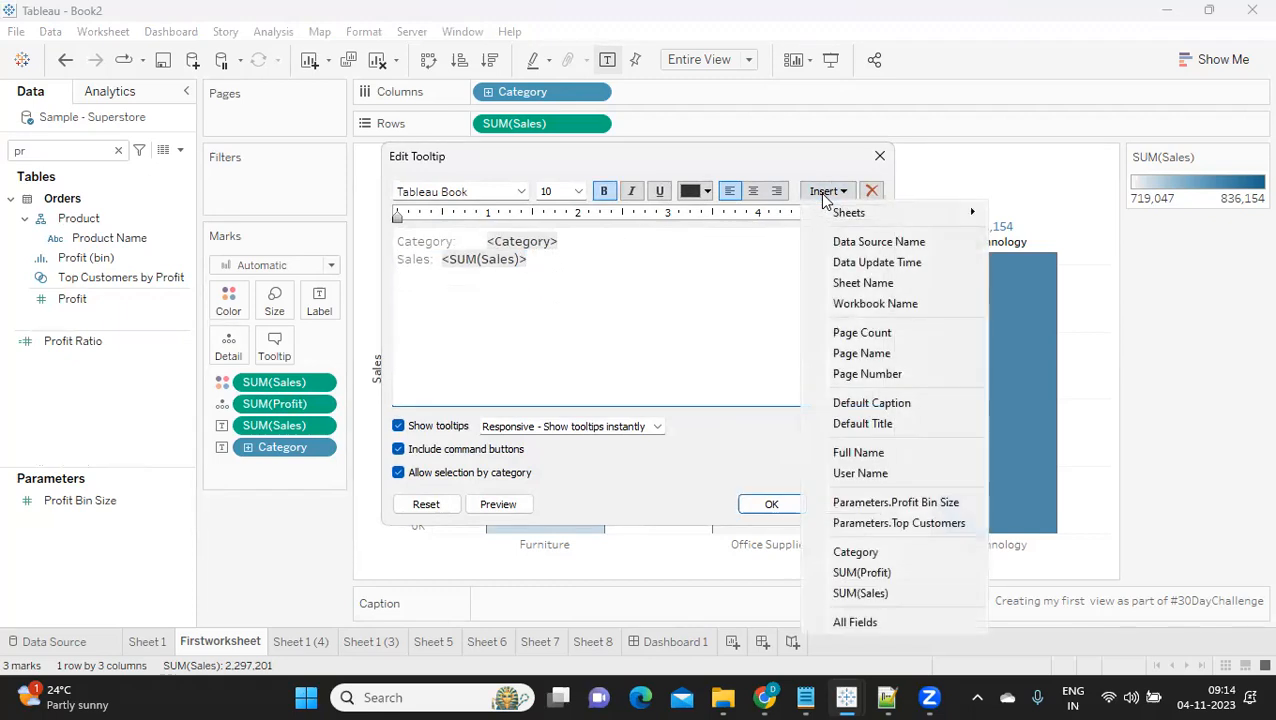
pyautogui.click(860, 573)
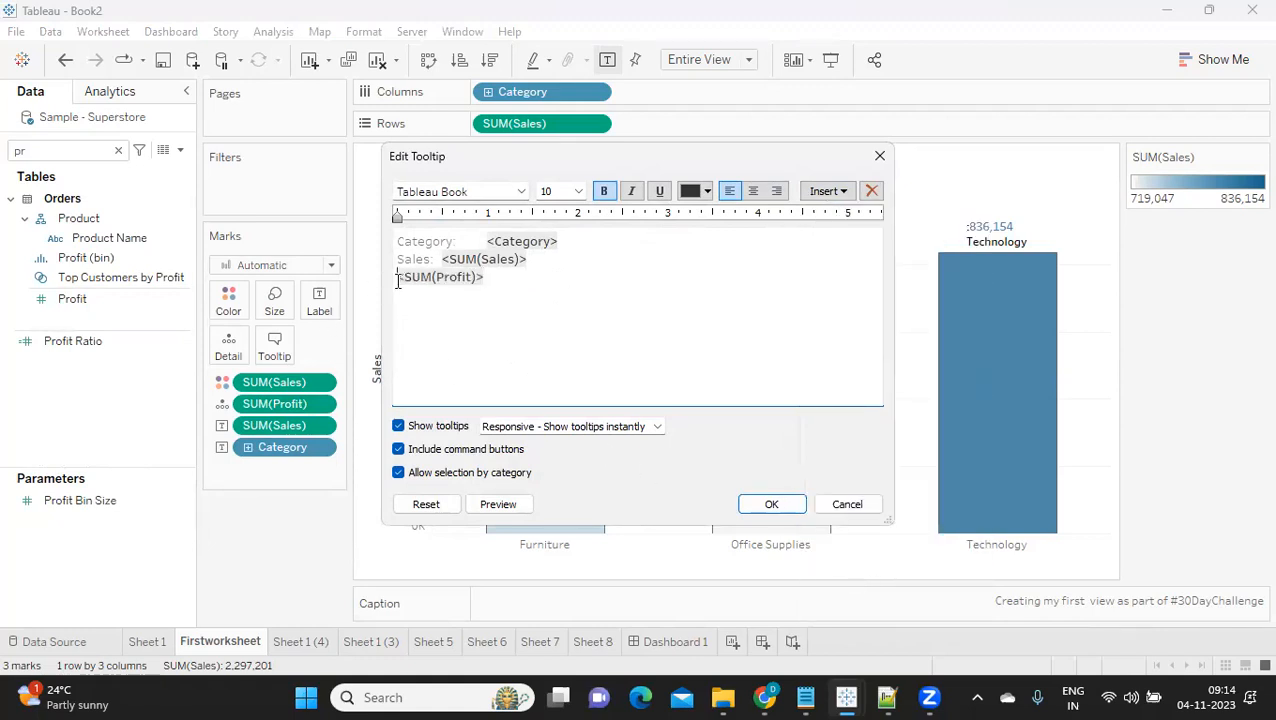
pyautogui.write('Profi')
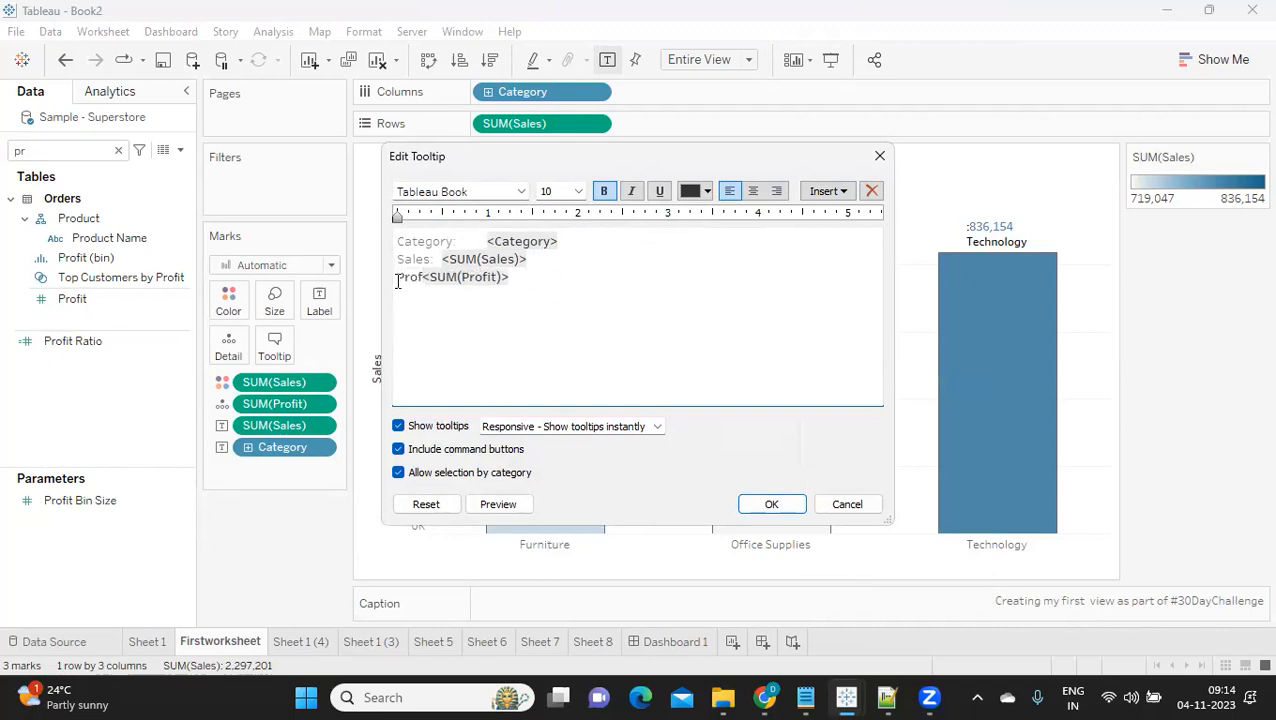
pyautogui.write('t:')
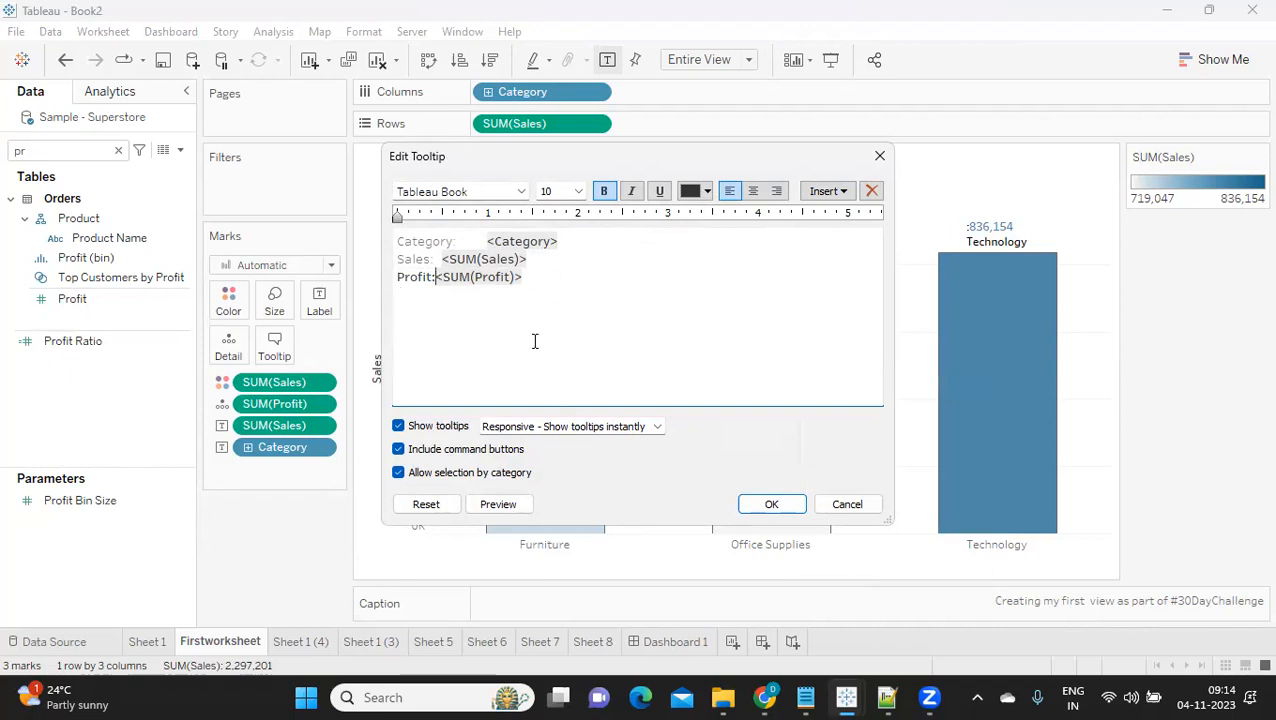
pyautogui.click(772, 504)
pyautogui.moveTo(573, 418)
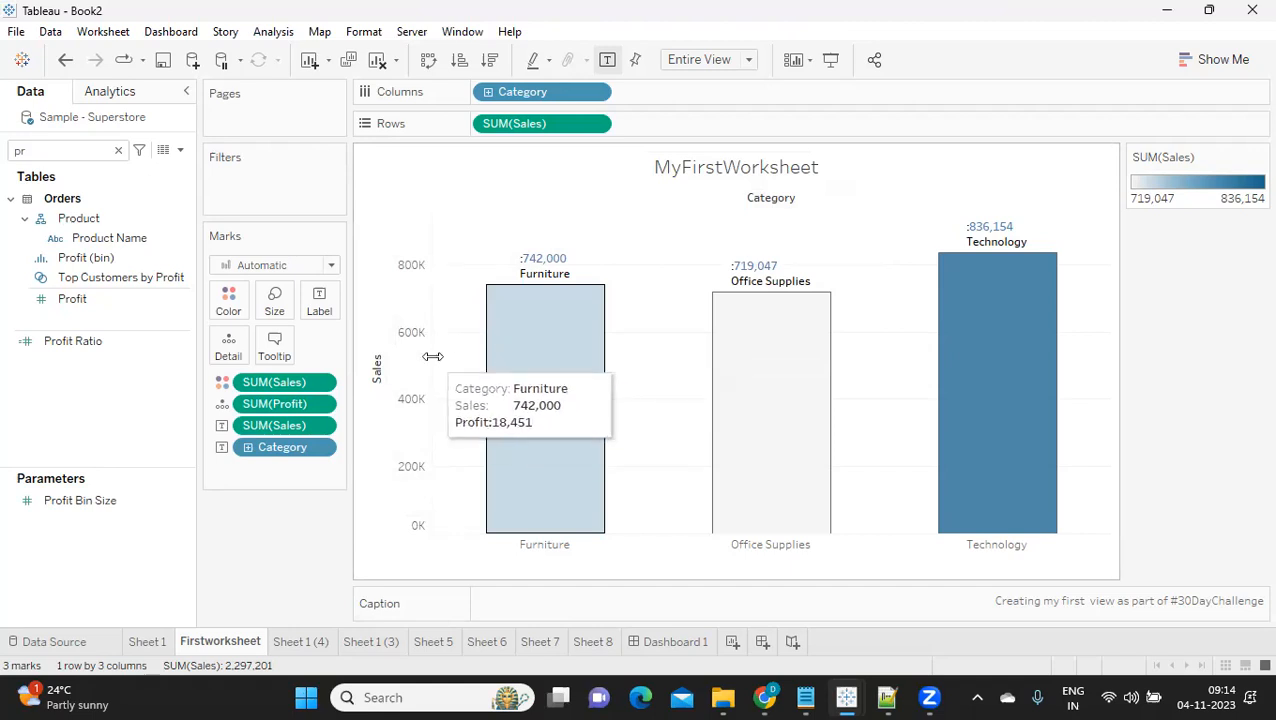
# - Shorten the Sales label in the tooltip to "S:" and remove the gap before its value
pyautogui.click(276, 345)
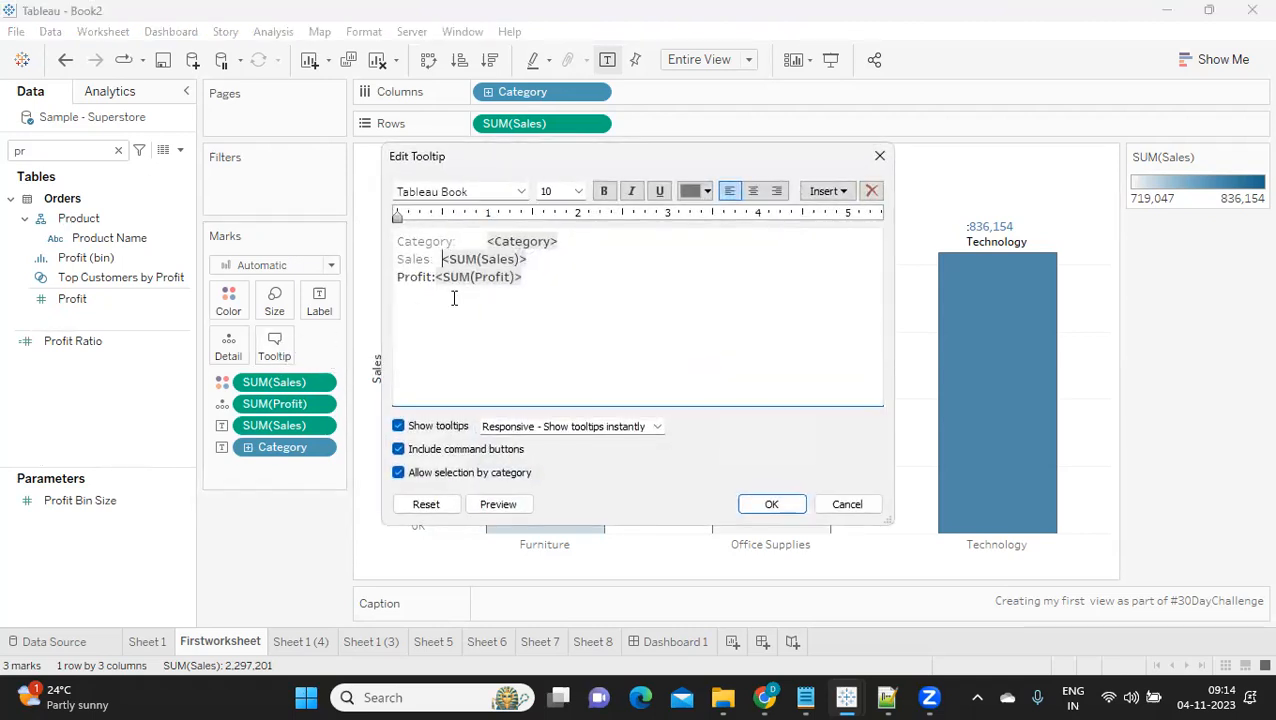
pyautogui.press('BackSpace')
pyautogui.press('BackSpace')
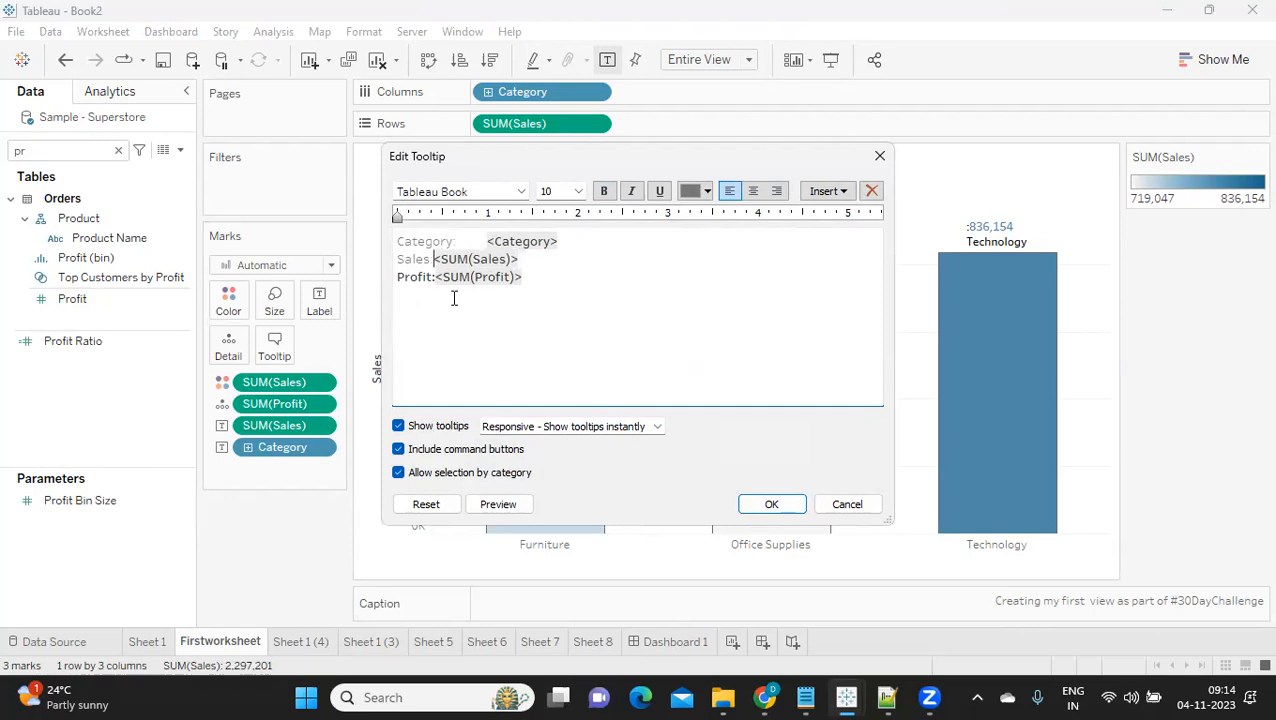
pyautogui.doubleClick(413, 259)
pyautogui.press('BackSpace')
pyautogui.write('Sal')
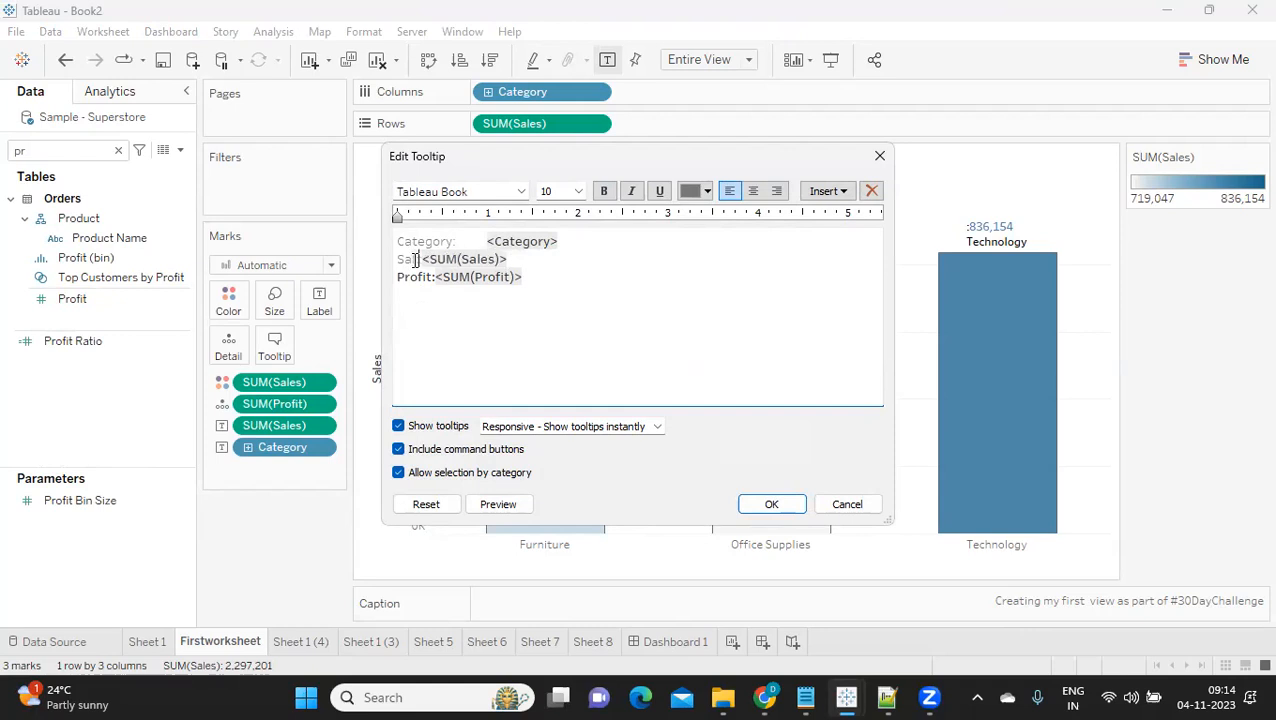
pyautogui.press('BackSpace')
pyautogui.press('BackSpace')
# - Shorten the tooltip's Profit label to "P:", remove the gap before the Category value and save the tooltip
pyautogui.click(405, 275)
pyautogui.moveTo(405, 275); pyautogui.dragTo(433, 277)
pyautogui.press('BackSpace')
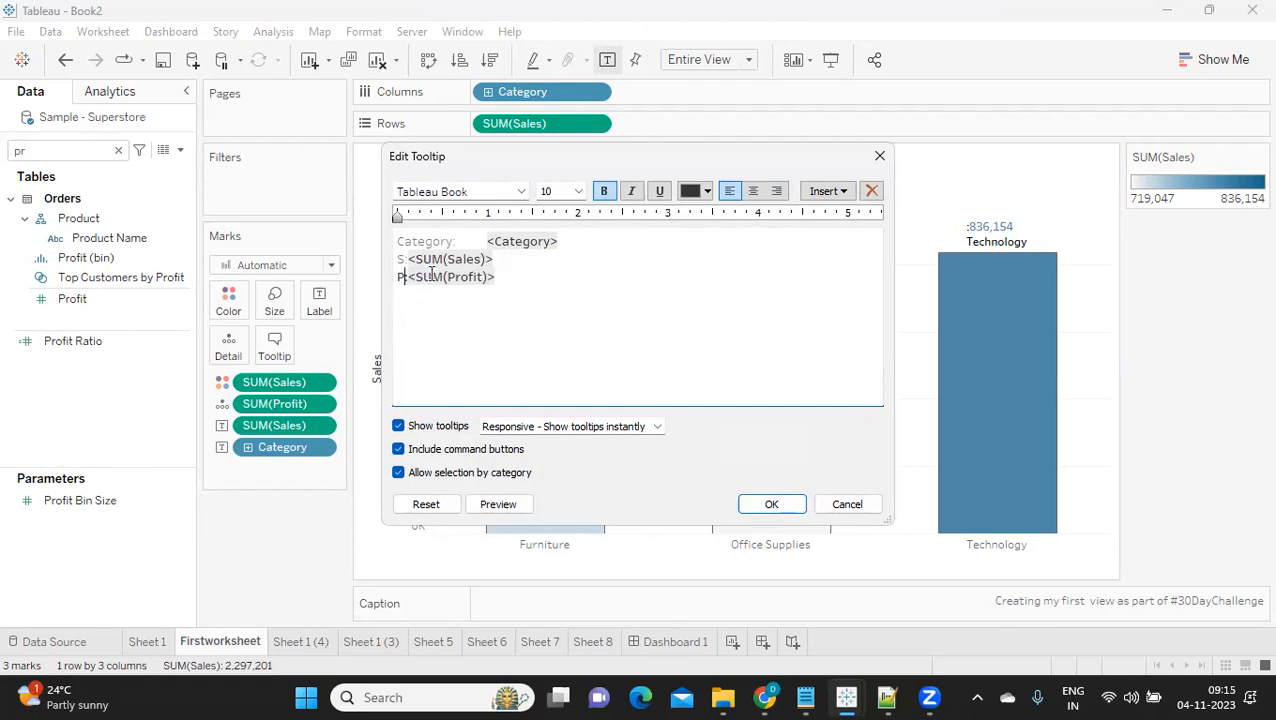
pyautogui.write(':')
pyautogui.press('BackSpace')
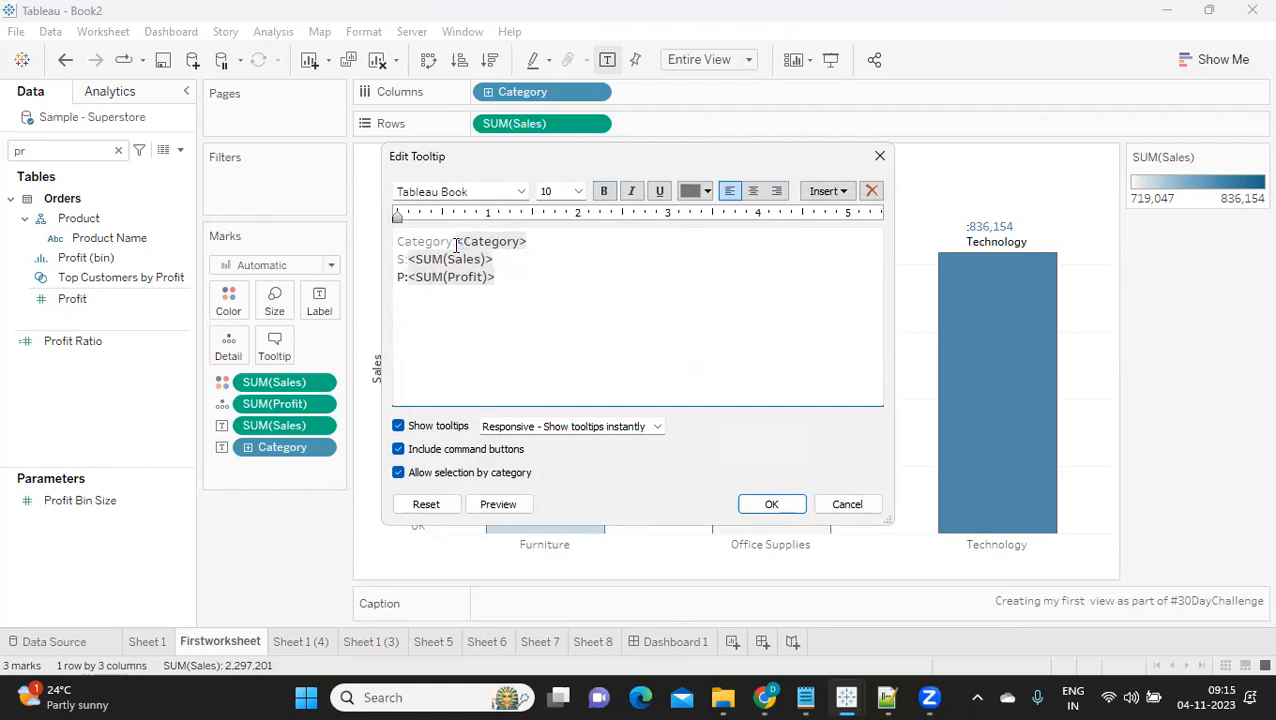
pyautogui.click(775, 504)
pyautogui.moveTo(585, 364)
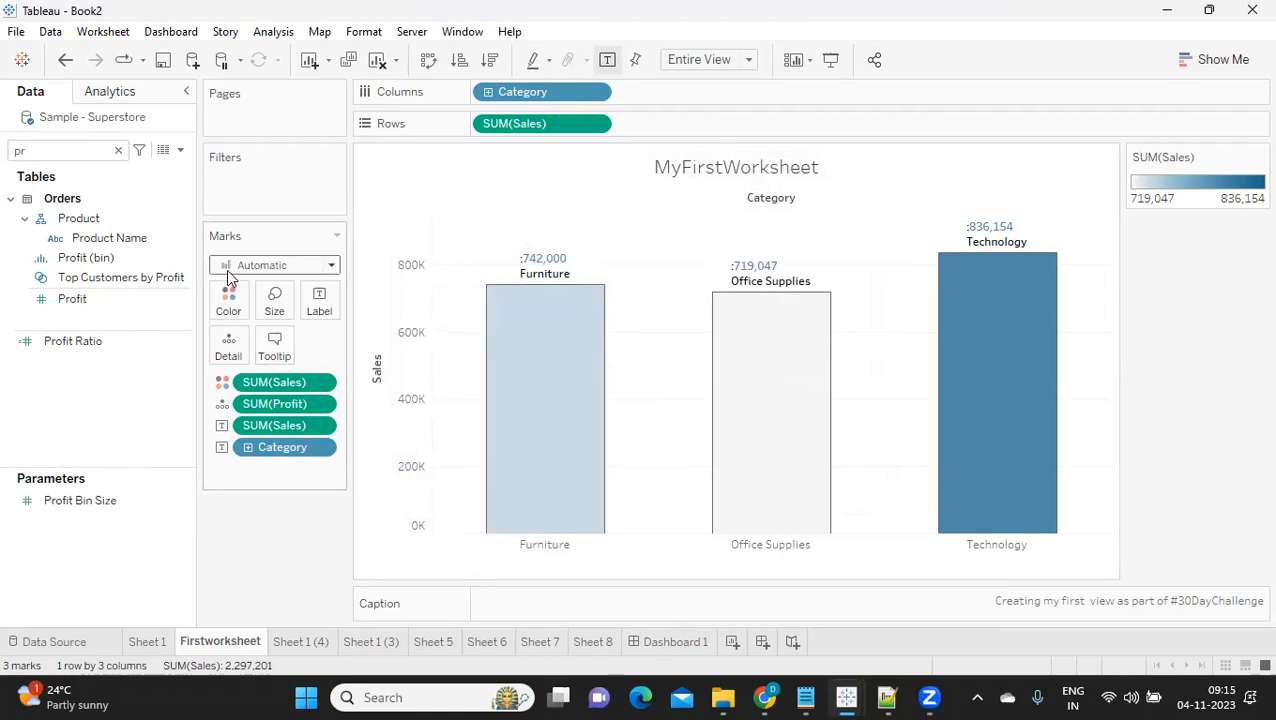
# - Change the mark type to Shape and assign Category from the marks to the shape encoding
pyautogui.click(330, 266)
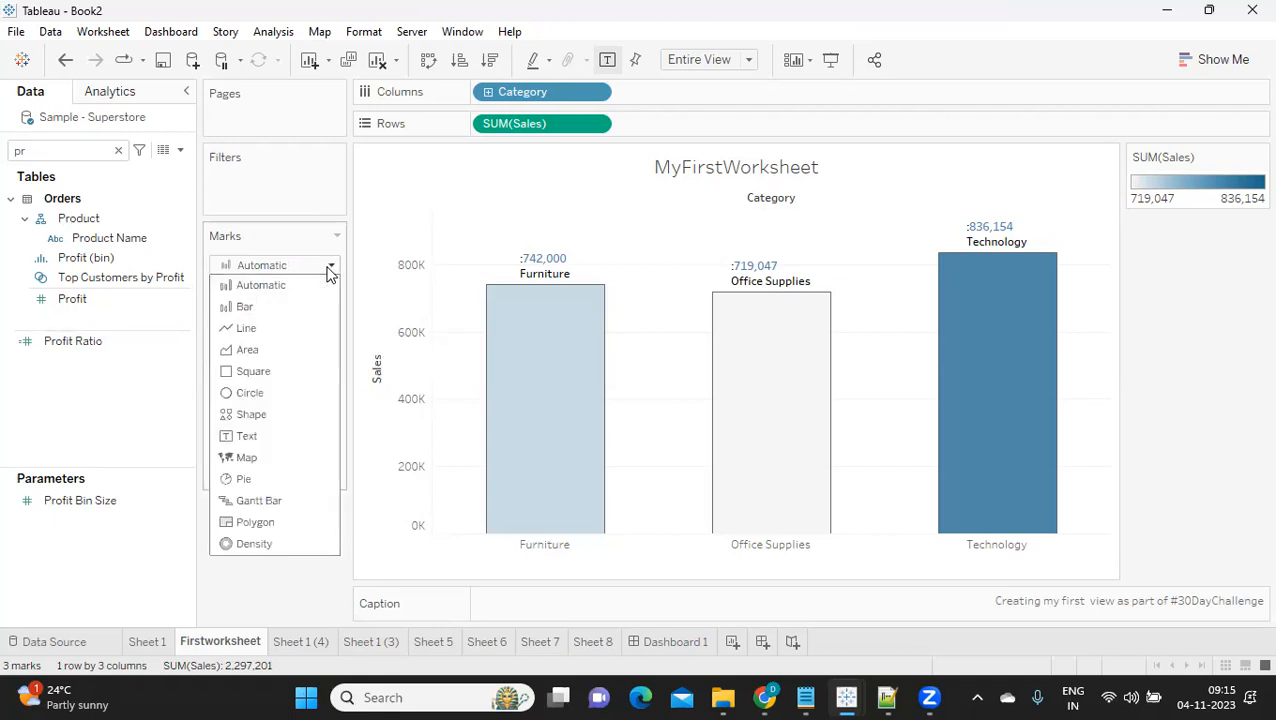
pyautogui.click(275, 414)
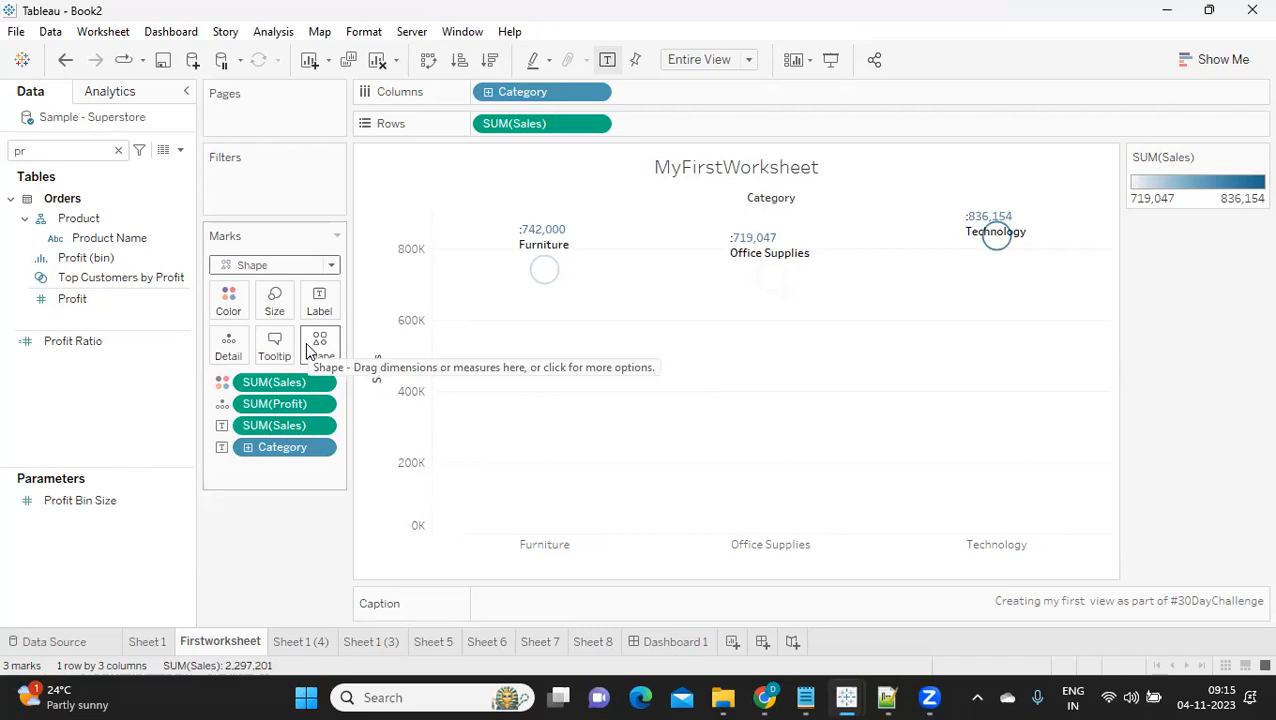
pyautogui.click(320, 348)
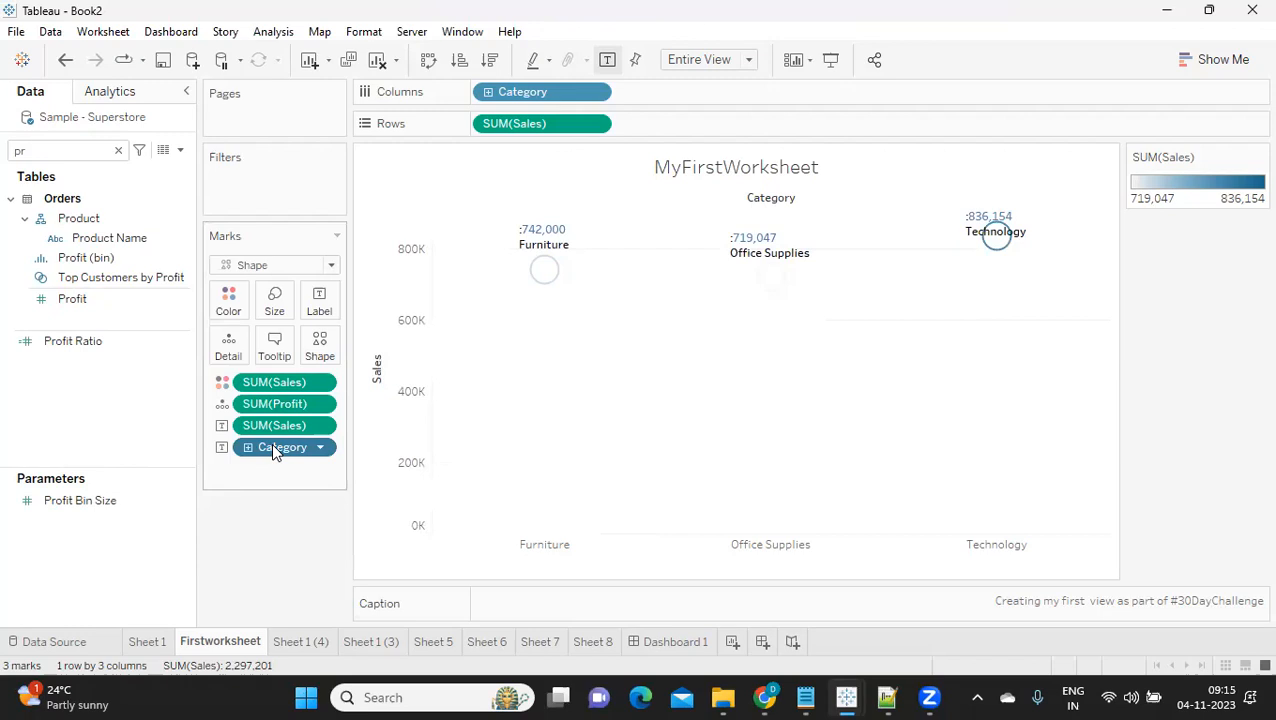
pyautogui.moveTo(271, 443); pyautogui.dragTo(320, 345)
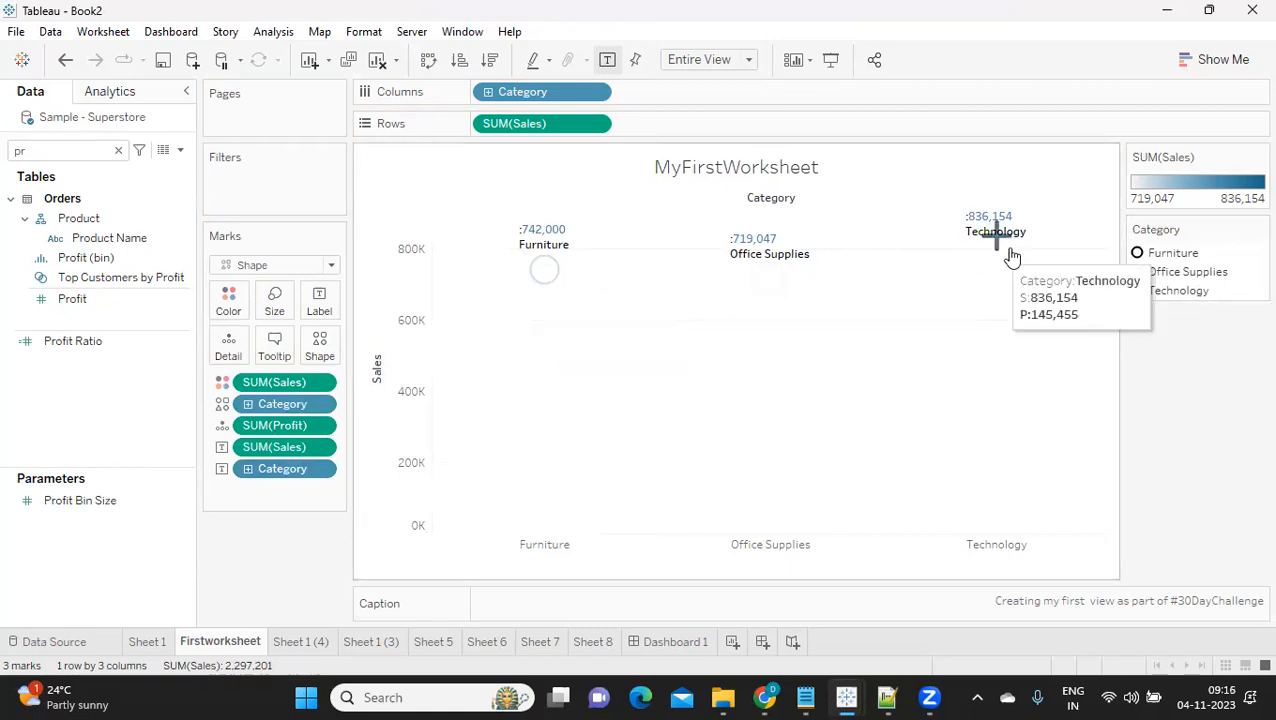
# - Assign the My Images shape palette to the Category items
pyautogui.click(320, 345)
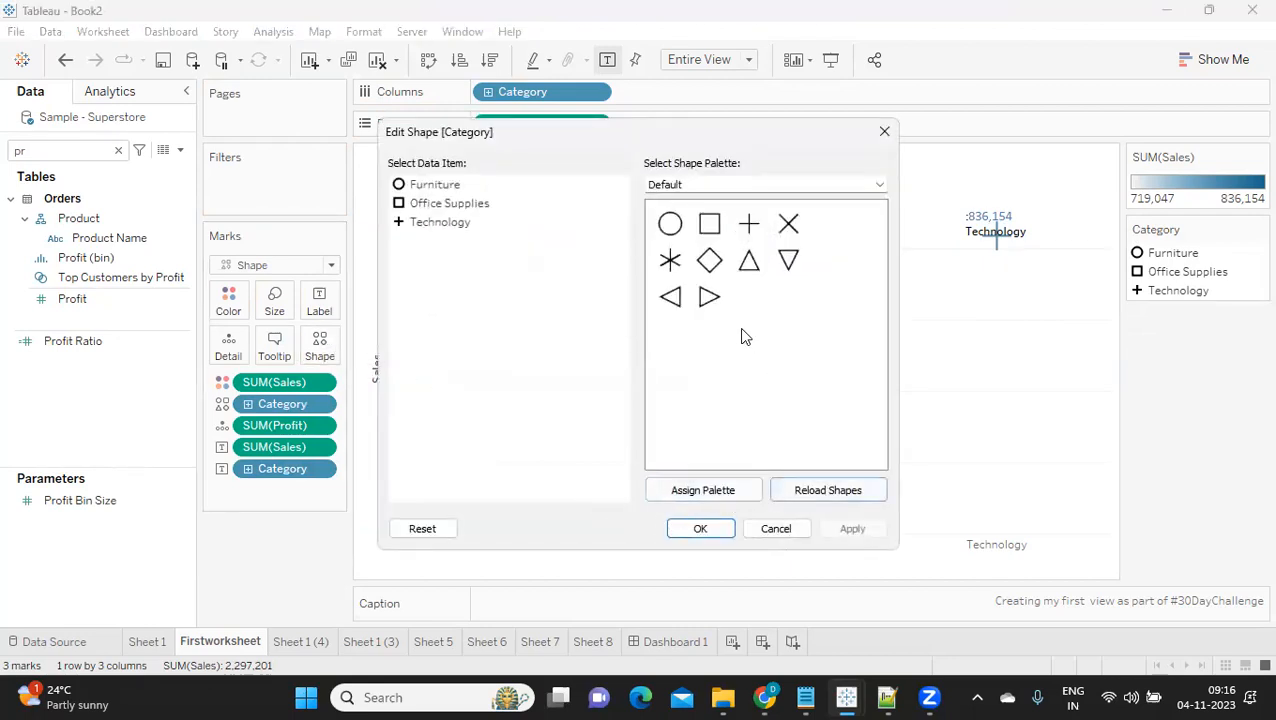
pyautogui.click(755, 185)
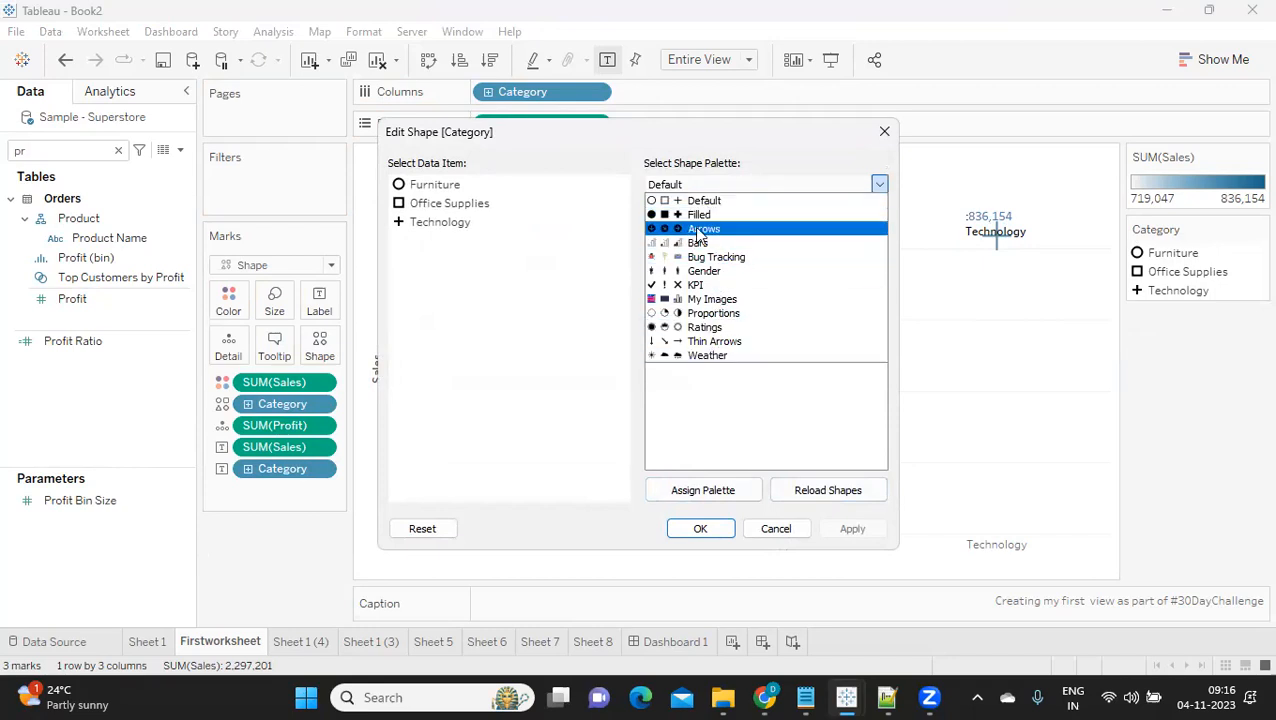
pyautogui.click(727, 304)
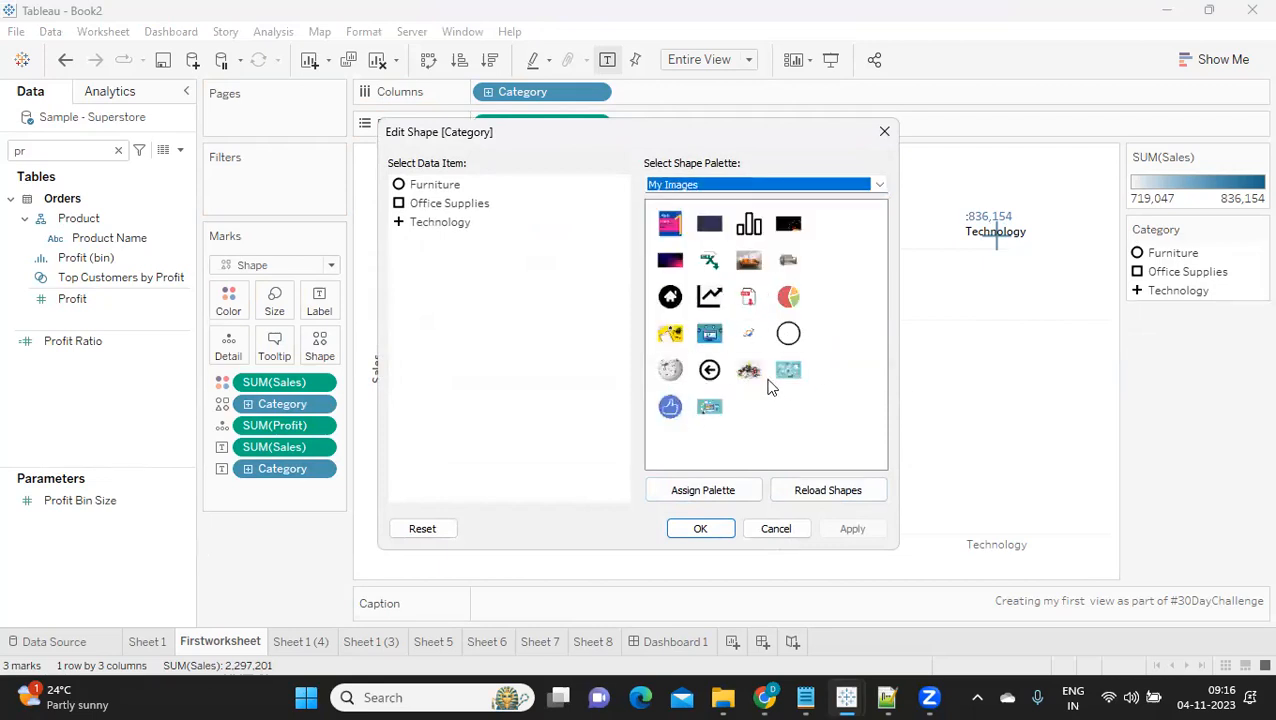
pyautogui.click(697, 492)
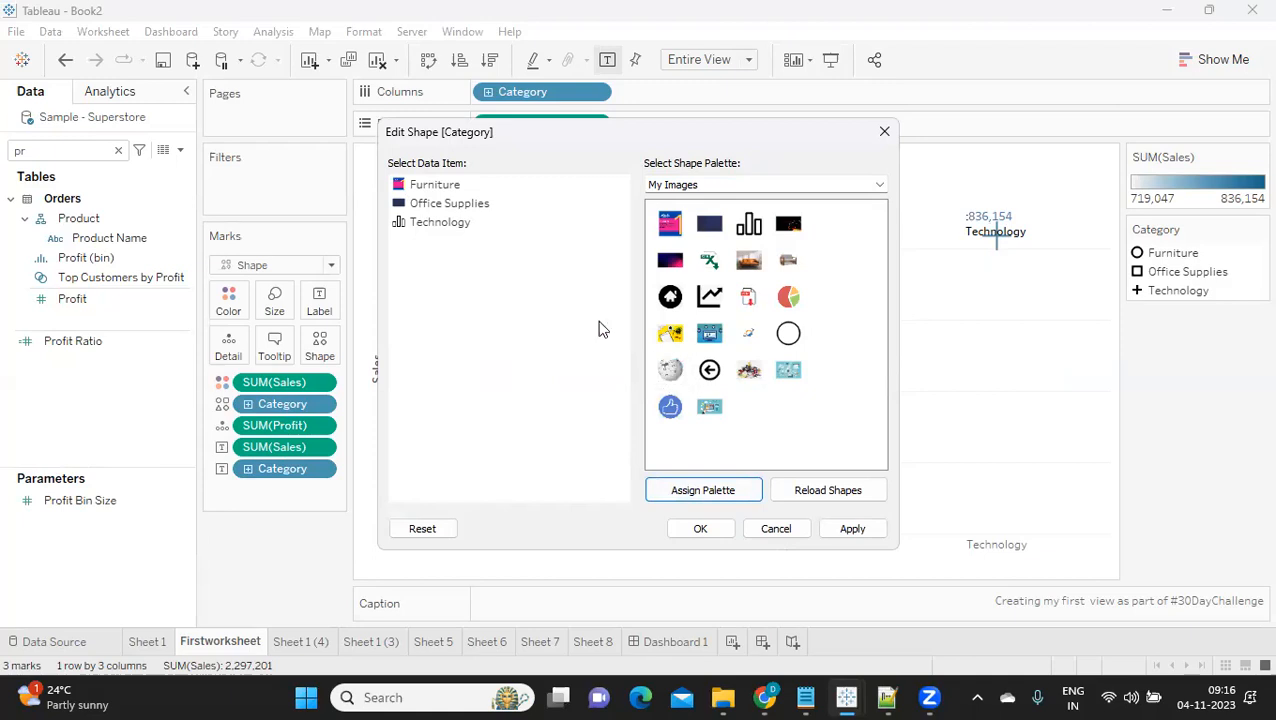
# - Give Furniture the globe image, Office Supplies the thumbs-up and Technology the line chart icon, and apply the shapes
pyautogui.click(438, 186)
pyautogui.click(670, 370)
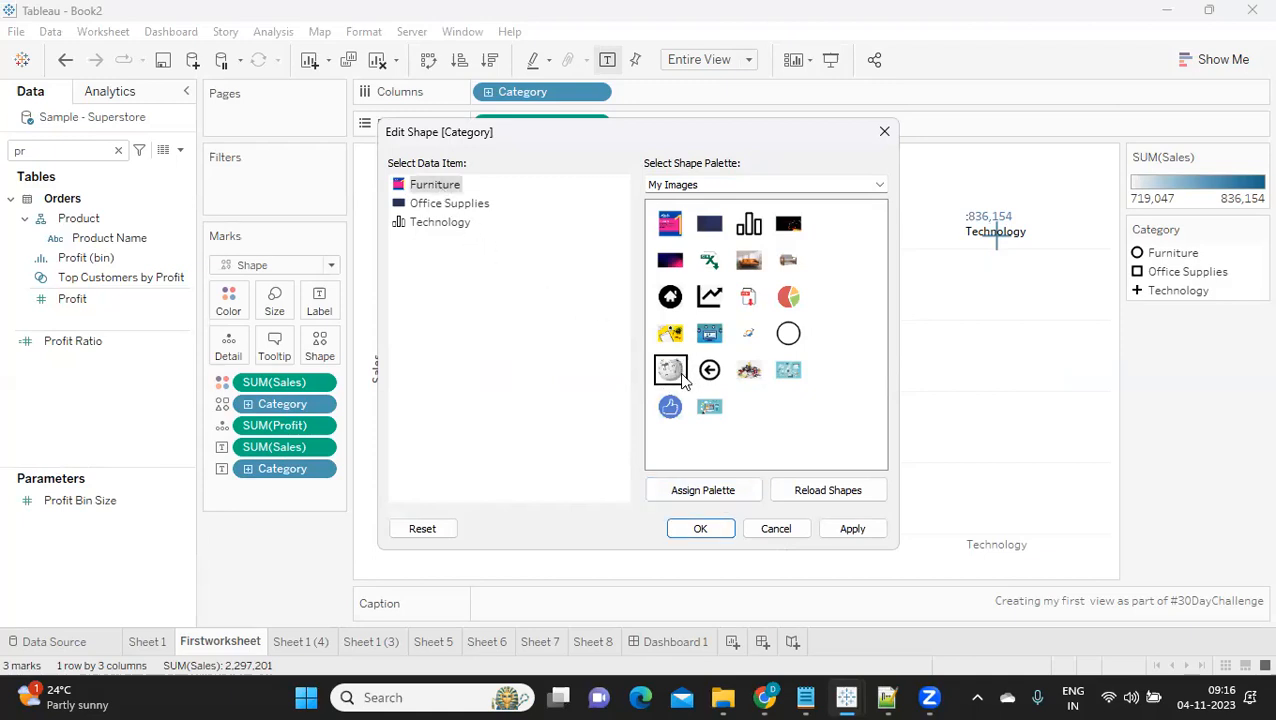
pyautogui.click(443, 203)
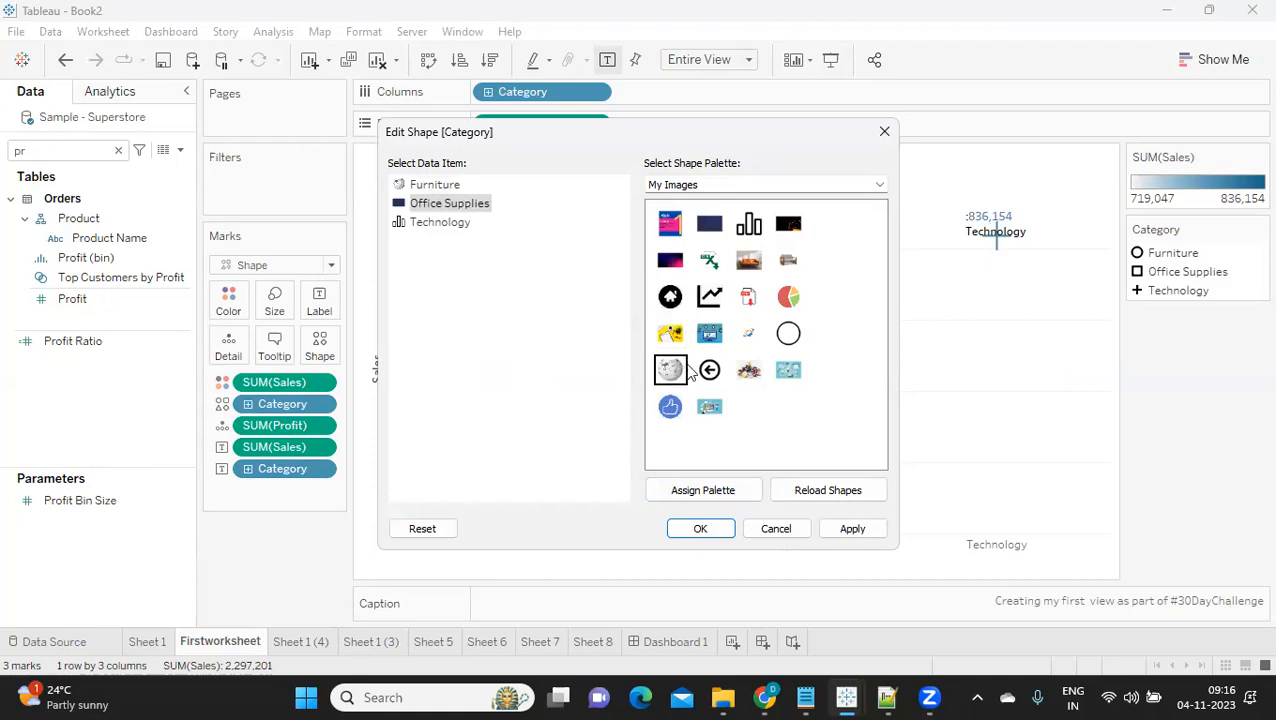
pyautogui.click(670, 405)
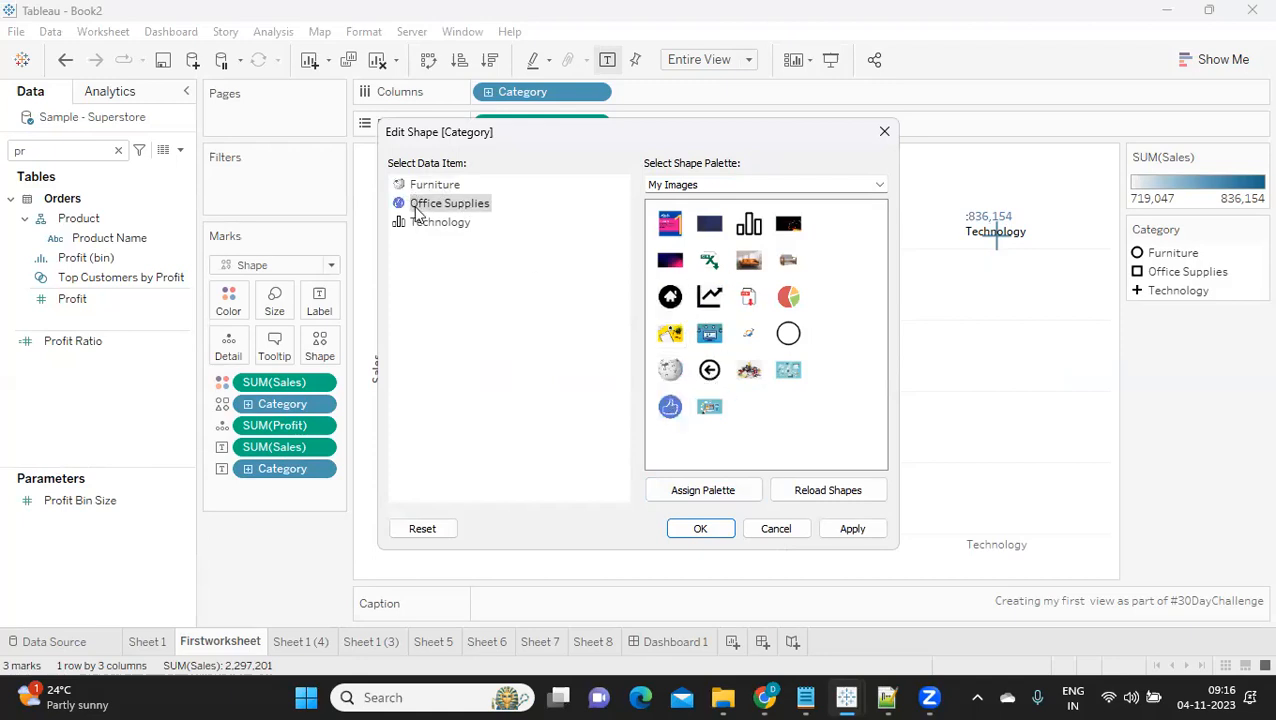
pyautogui.click(432, 222)
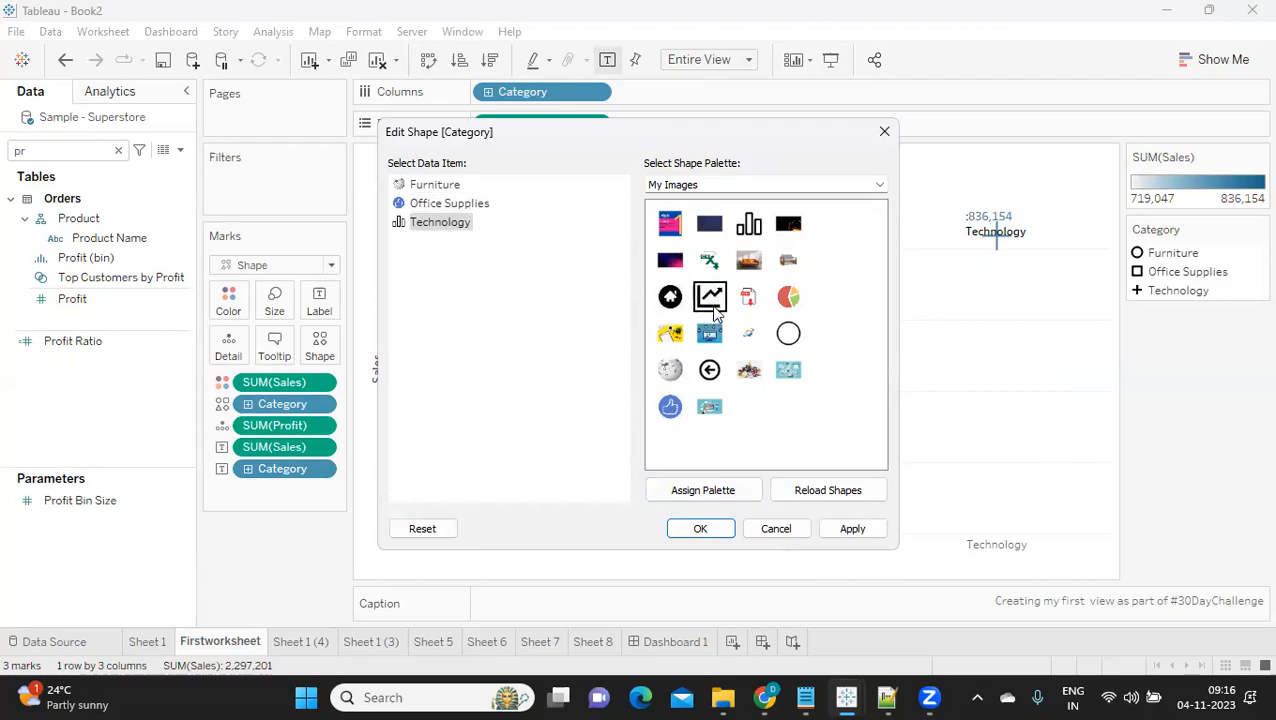
pyautogui.click(835, 531)
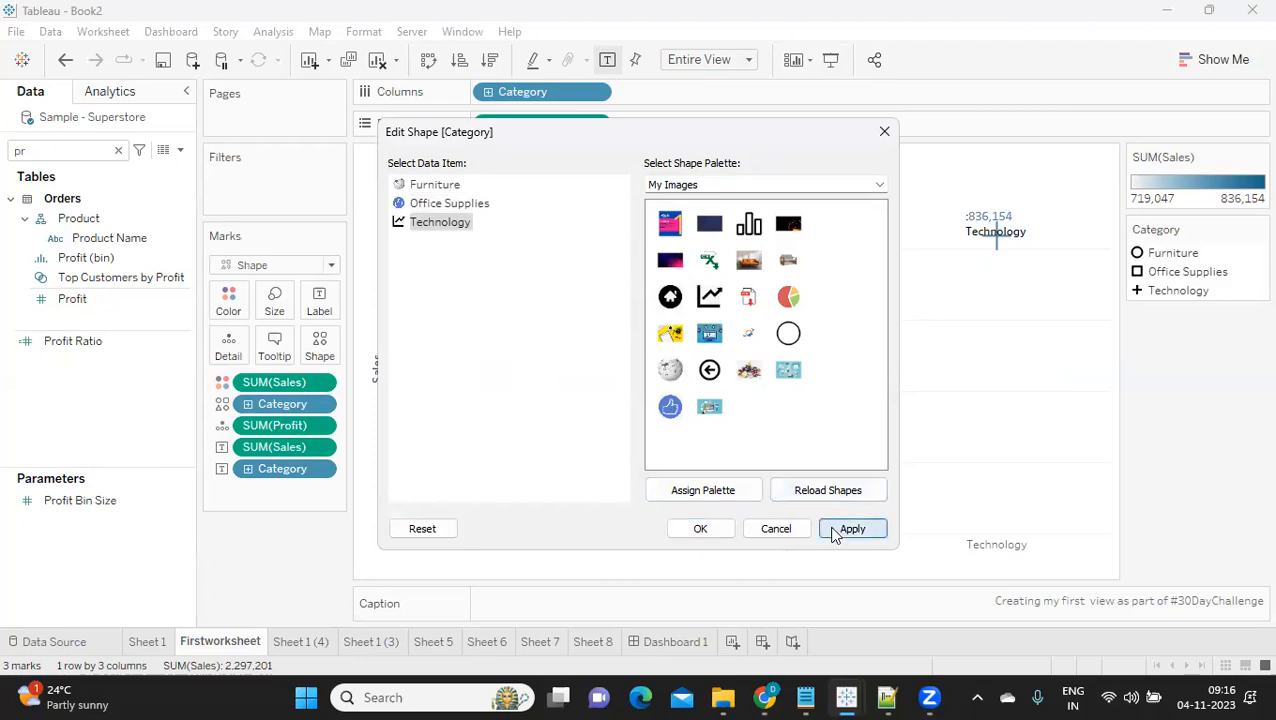
pyautogui.click(716, 527)
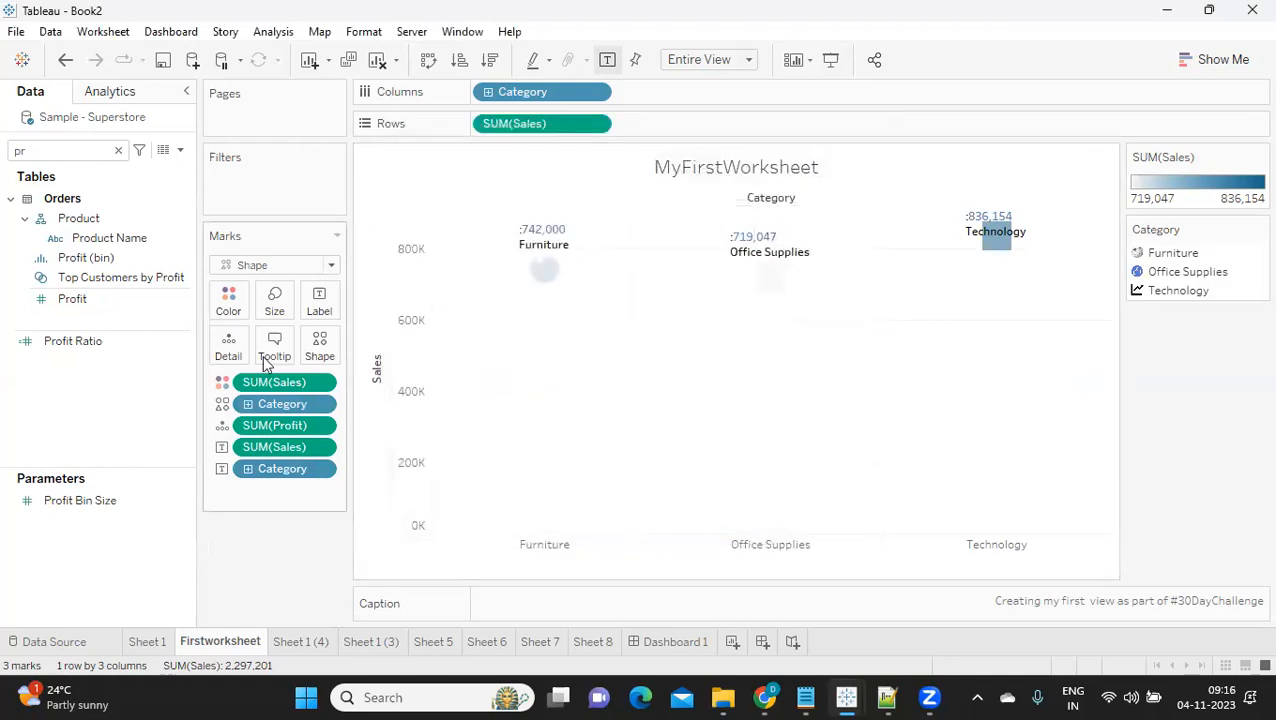
# - Remove the SUM(Sales) color encoding from the marks and check the Furniture mark's tooltip
pyautogui.moveTo(267, 381); pyautogui.dragTo(262, 540)
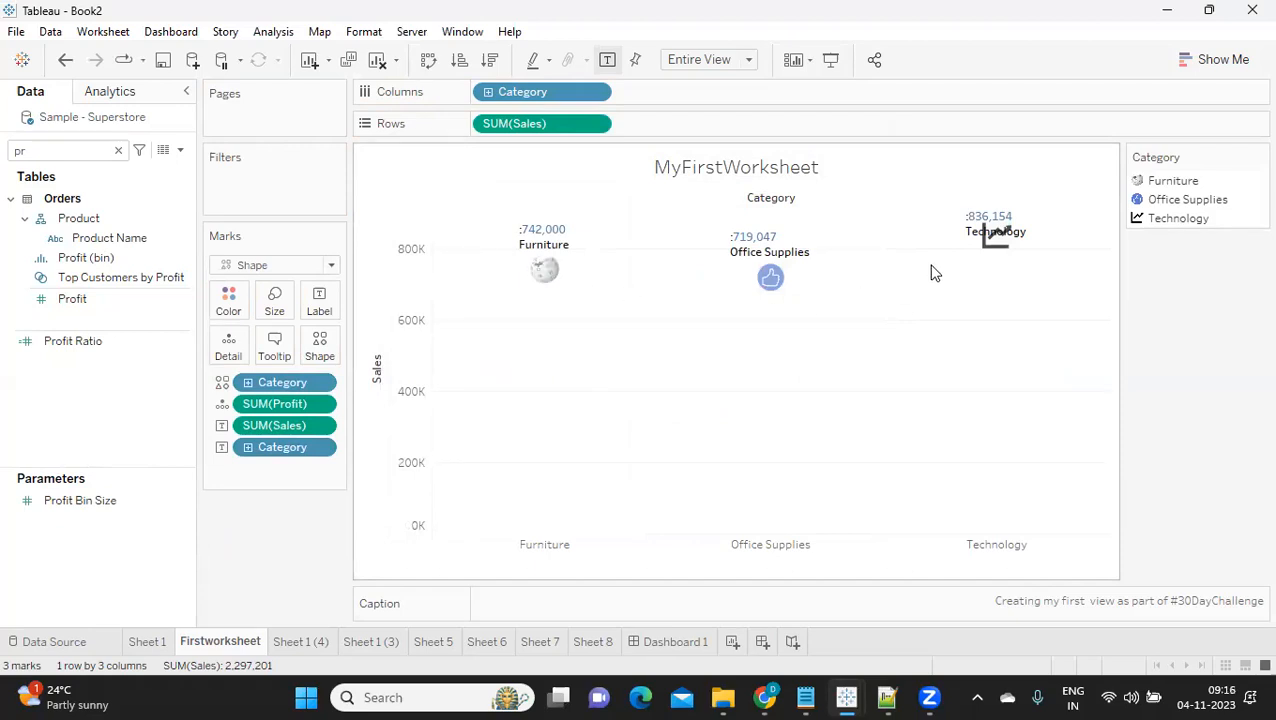
pyautogui.moveTo(540, 280)
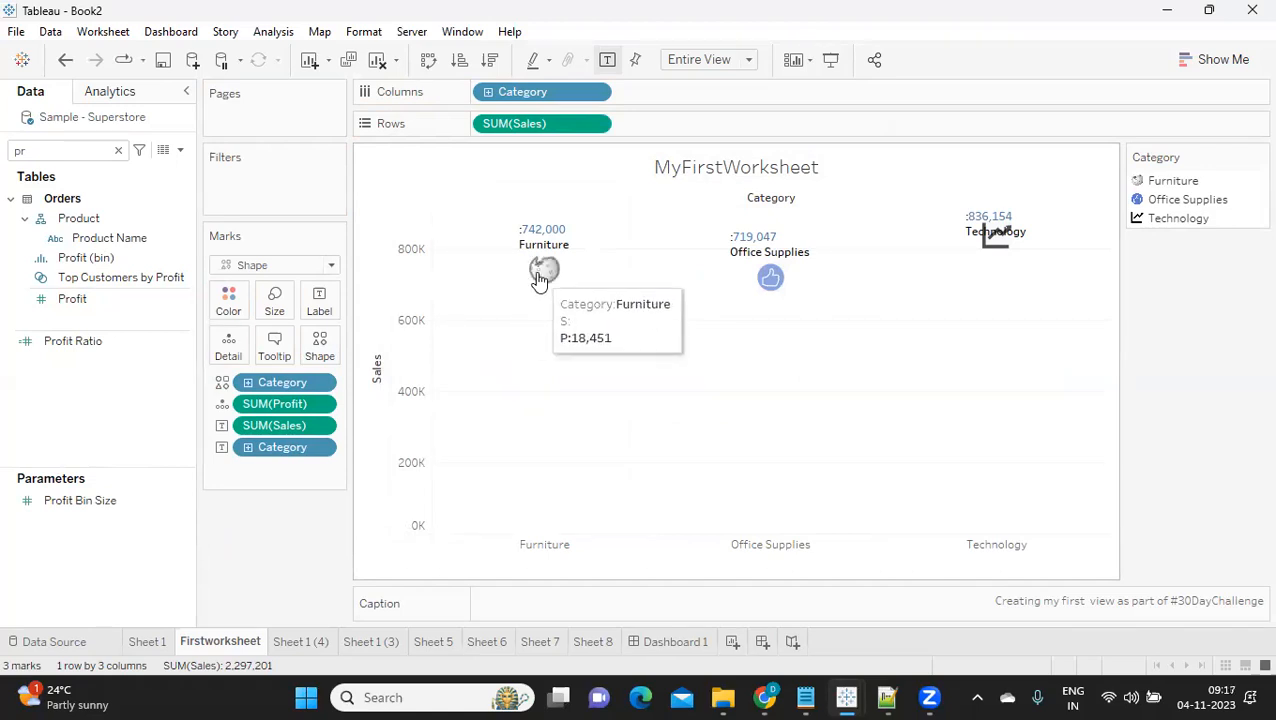
# - Switch to File Explorer, view the My Images folder in Documents > My Tableau Repository > Shapes, and return to Tableau's Book2 workbook
pyautogui.moveTo(722, 699)
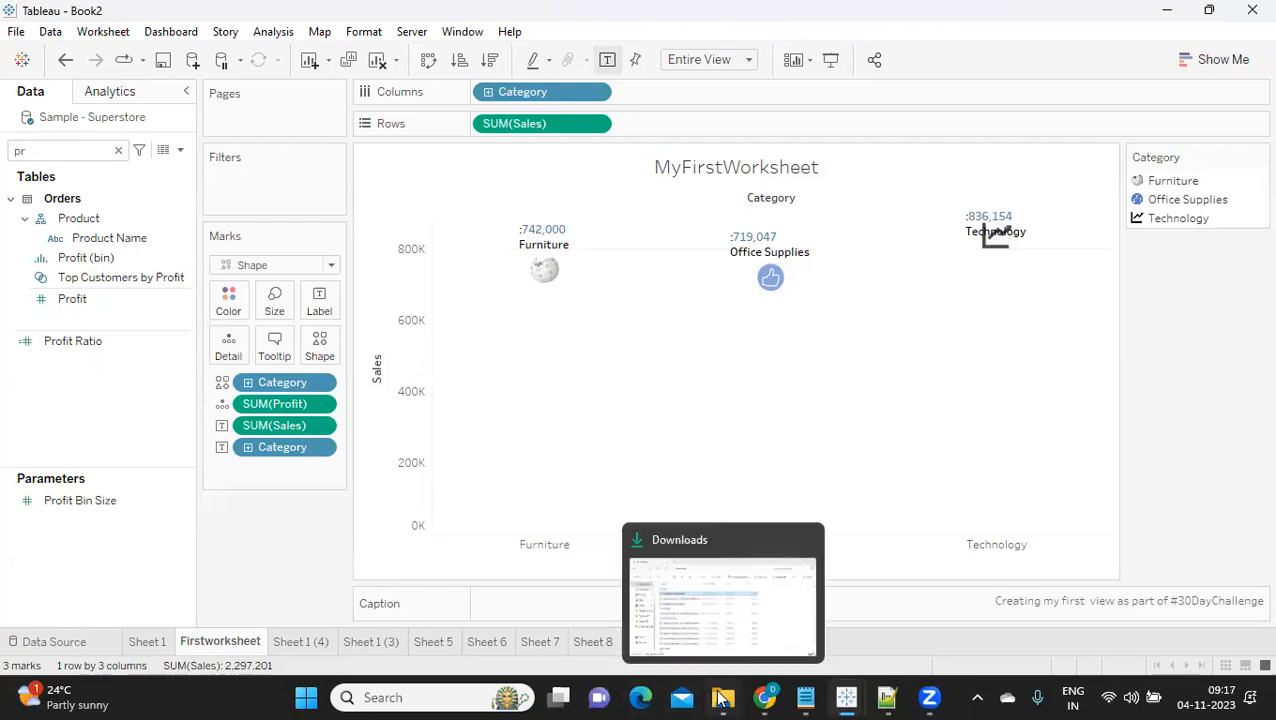
pyautogui.click(735, 628)
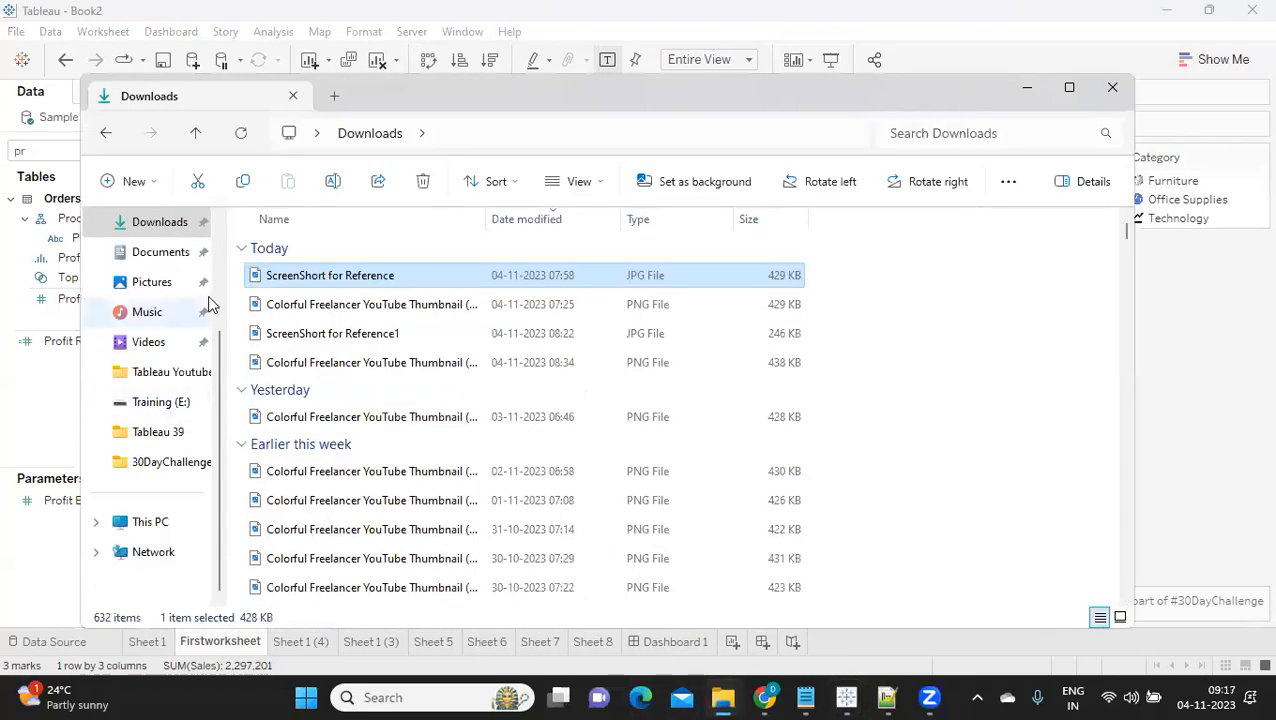
pyautogui.click(168, 252)
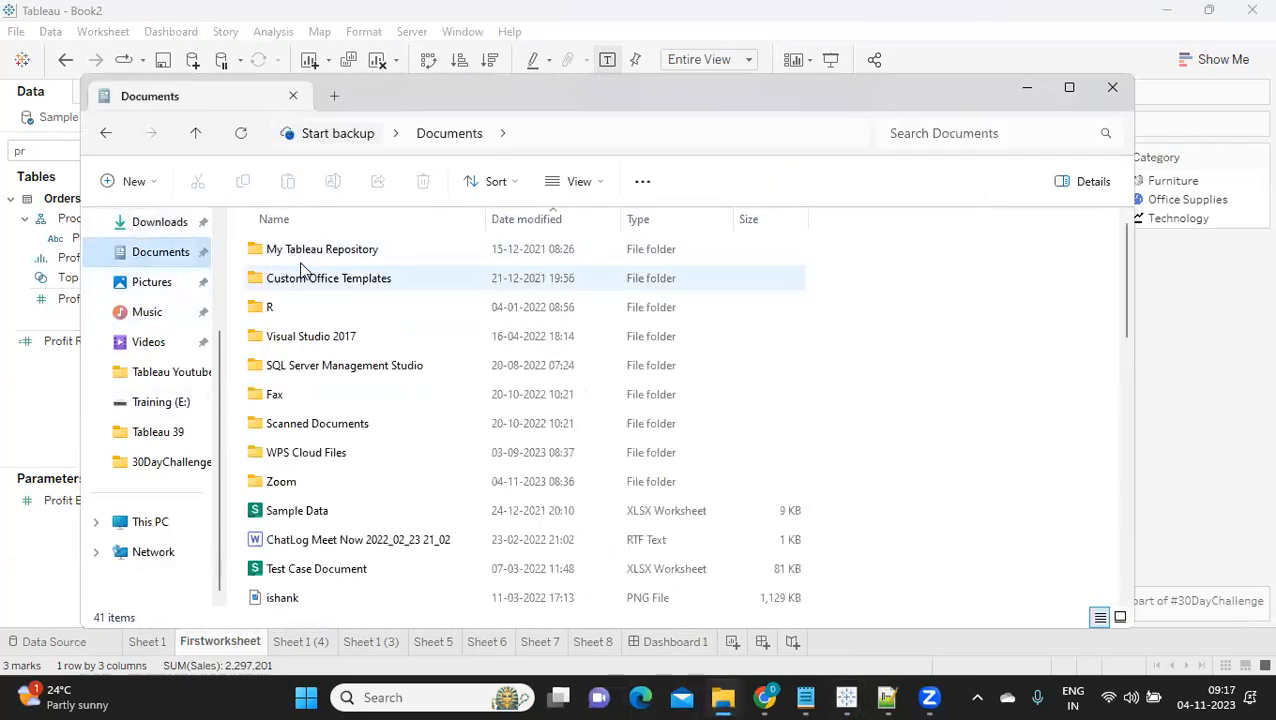
pyautogui.doubleClick(342, 254)
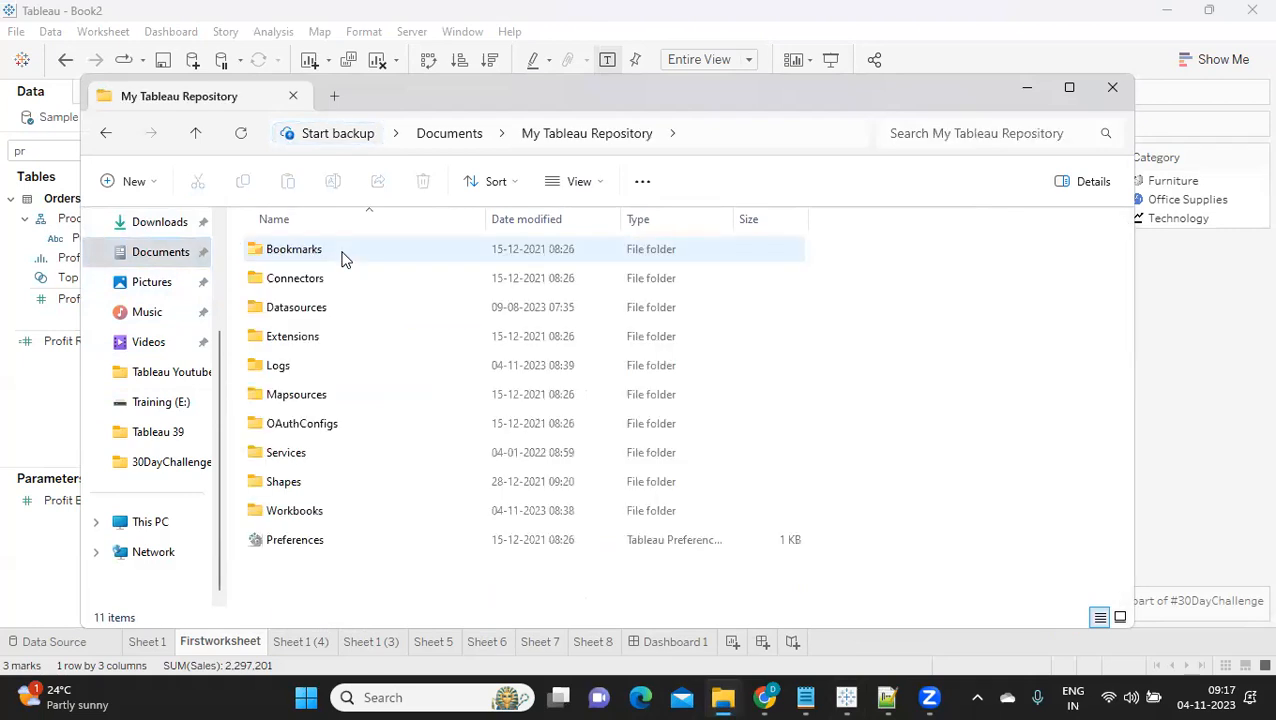
pyautogui.click(296, 486)
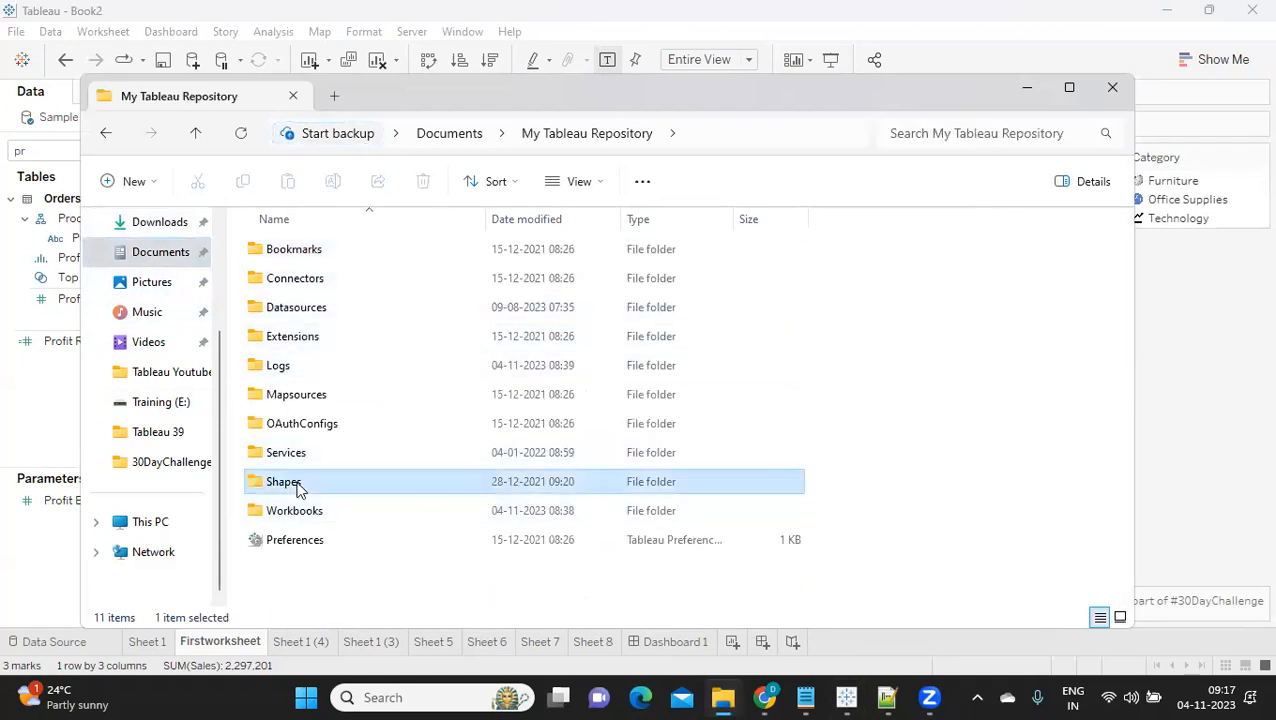
pyautogui.doubleClick(296, 486)
pyautogui.doubleClick(298, 405)
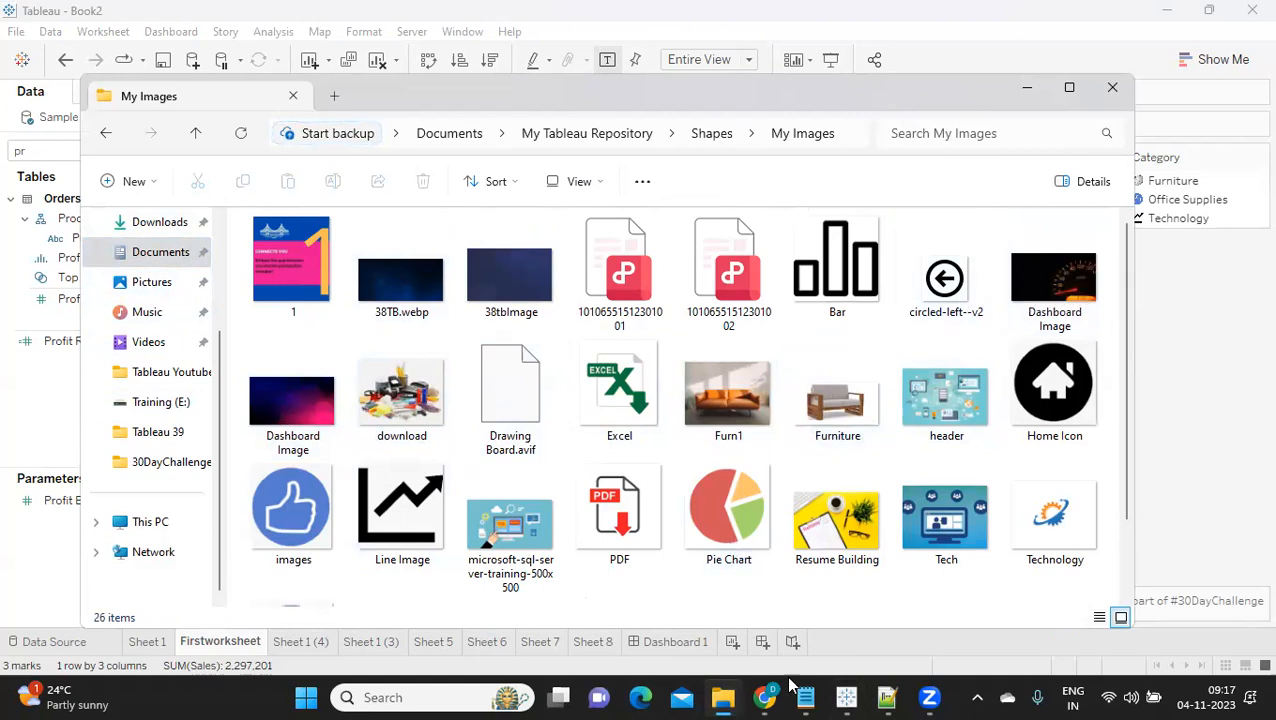
pyautogui.moveTo(846, 697)
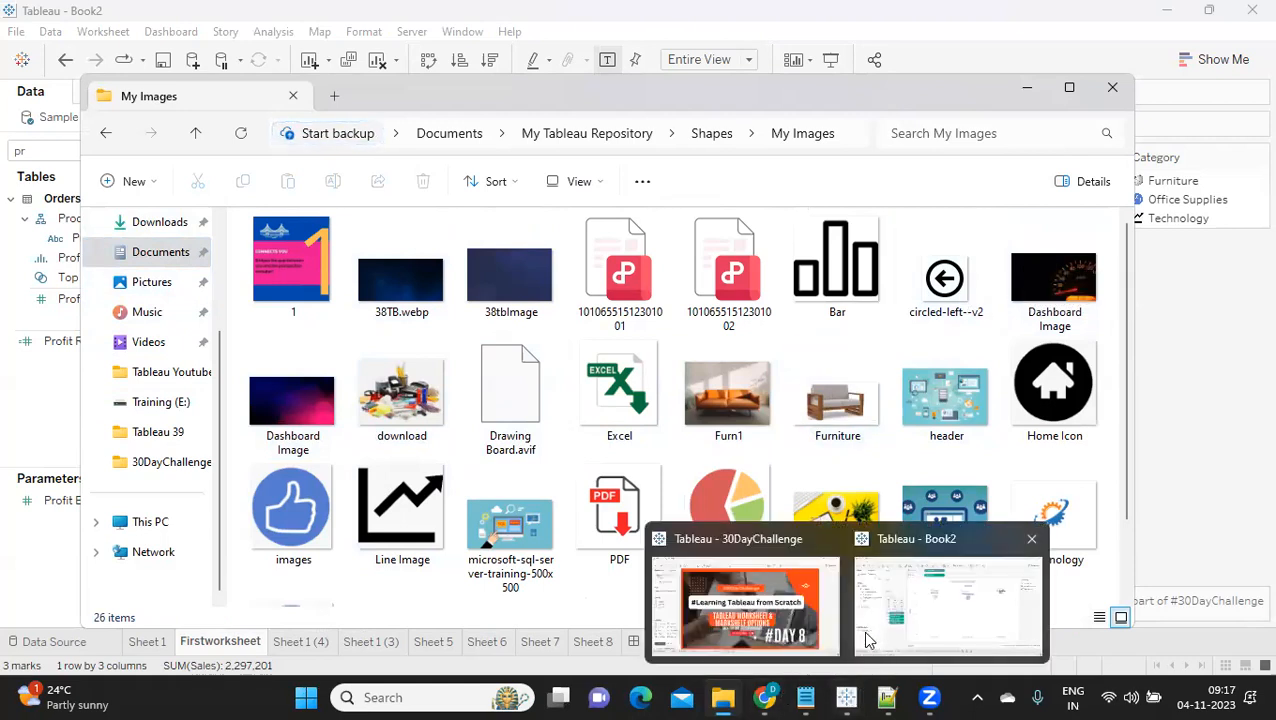
pyautogui.click(881, 615)
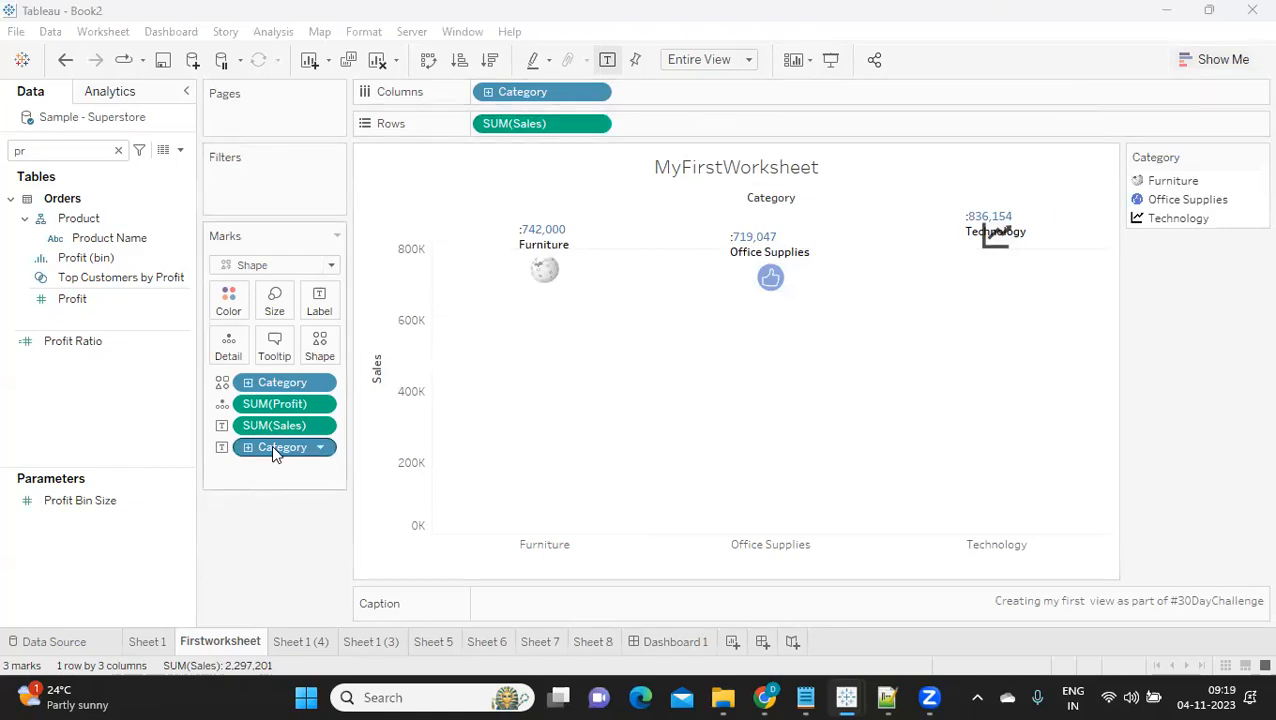
# - Replace Category with Sub-Category on Columns by drilling down the hierarchy, and change the mark type to Bar
pyautogui.click(489, 93)
pyautogui.moveTo(527, 92); pyautogui.dragTo(256, 522)
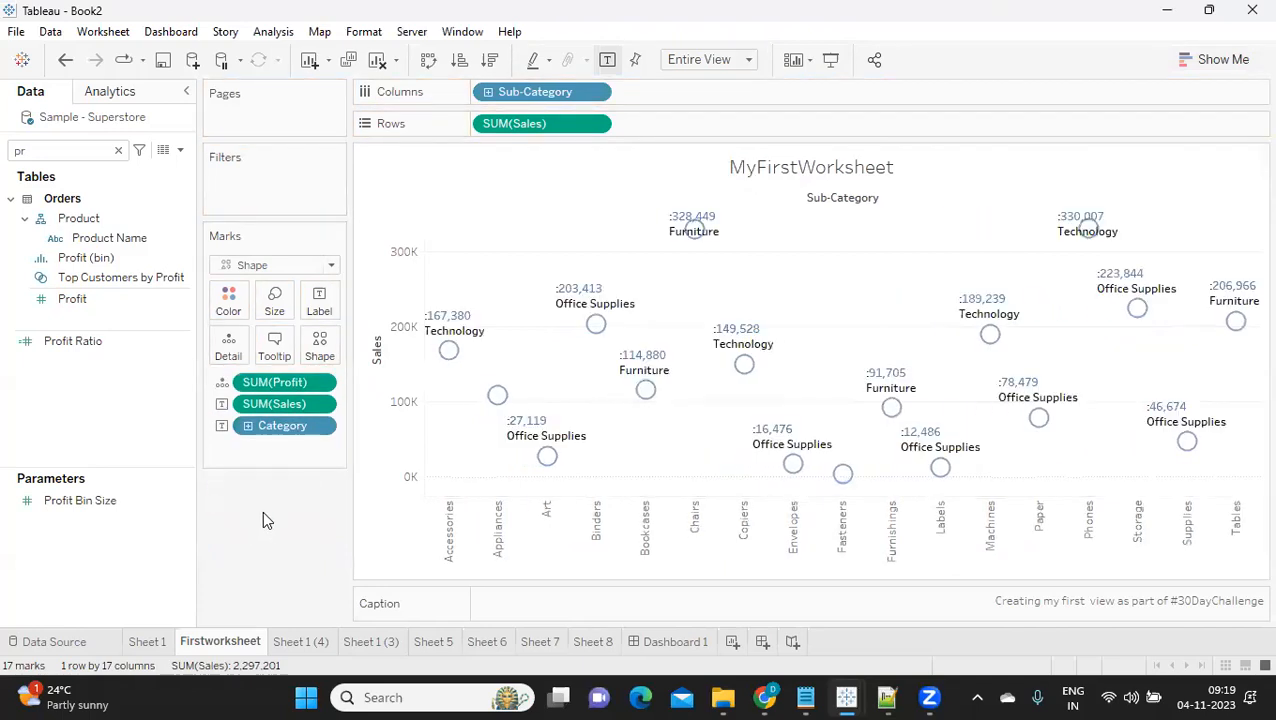
pyautogui.click(332, 266)
pyautogui.click(275, 310)
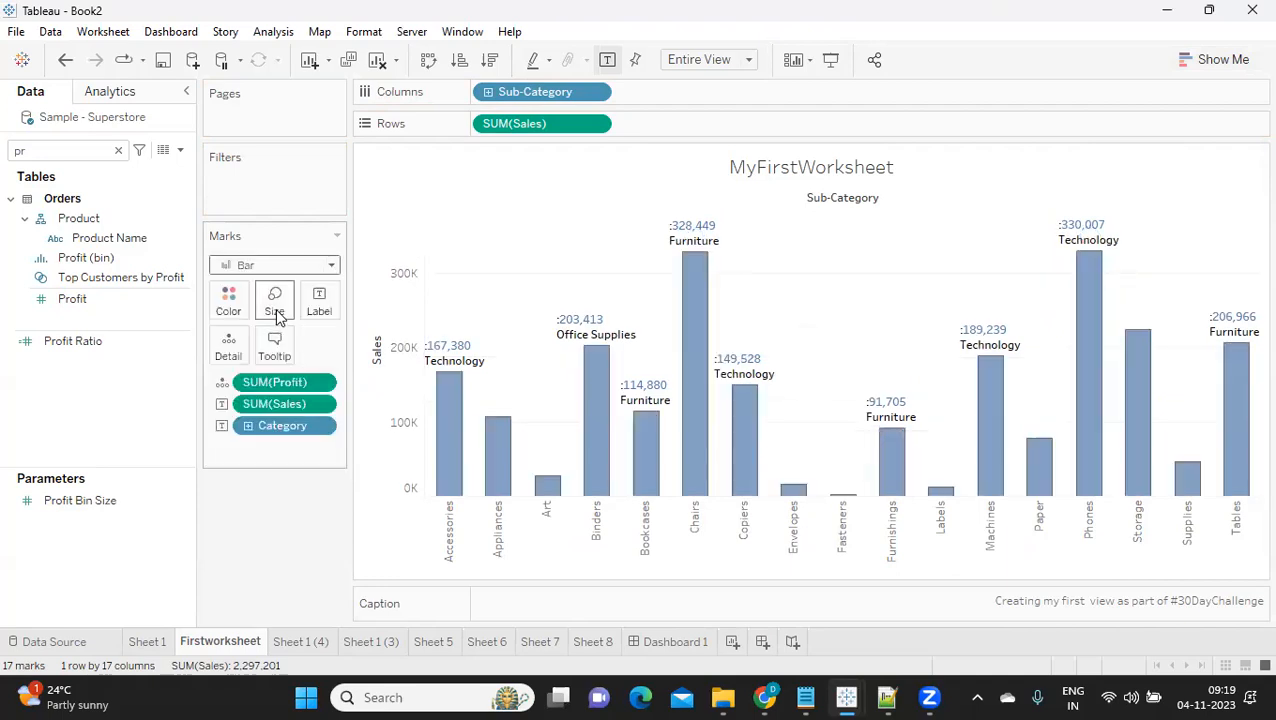
# - Show the sub-categories as horizontal bars sorted descending by Sales, and remove SUM(Profit) from the marks
pyautogui.click(489, 59)
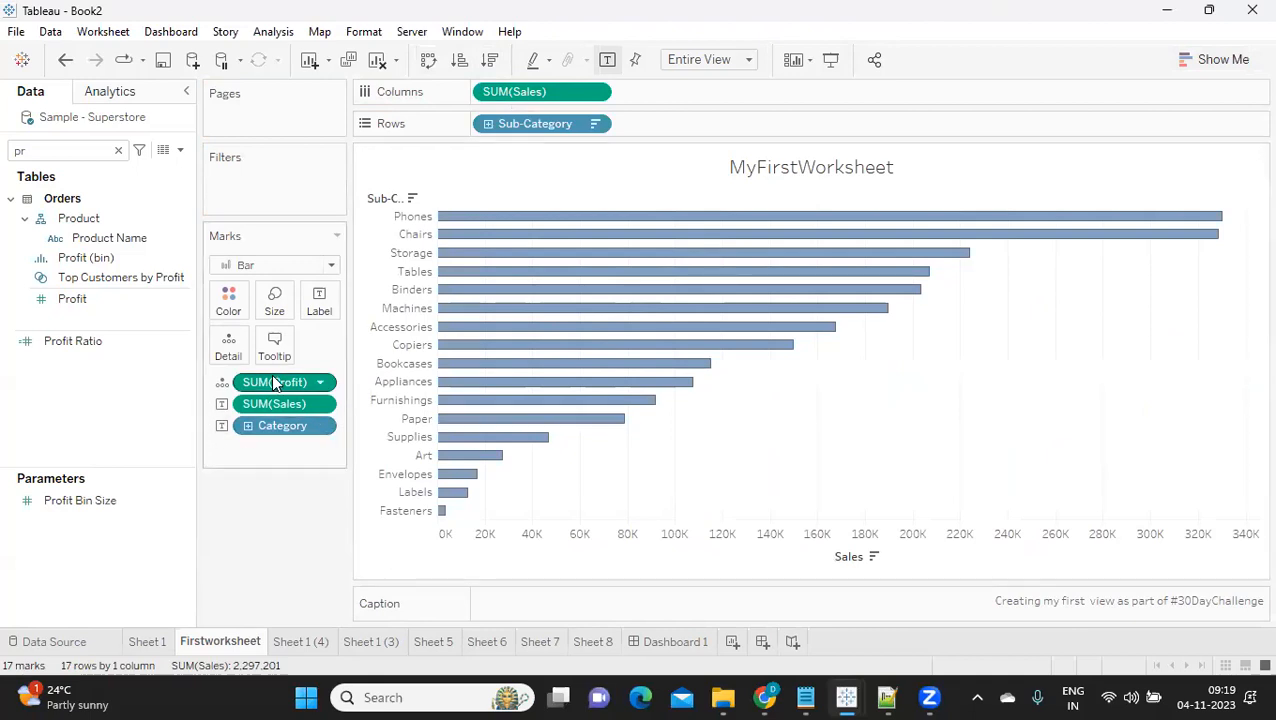
pyautogui.moveTo(271, 376); pyautogui.dragTo(228, 510)
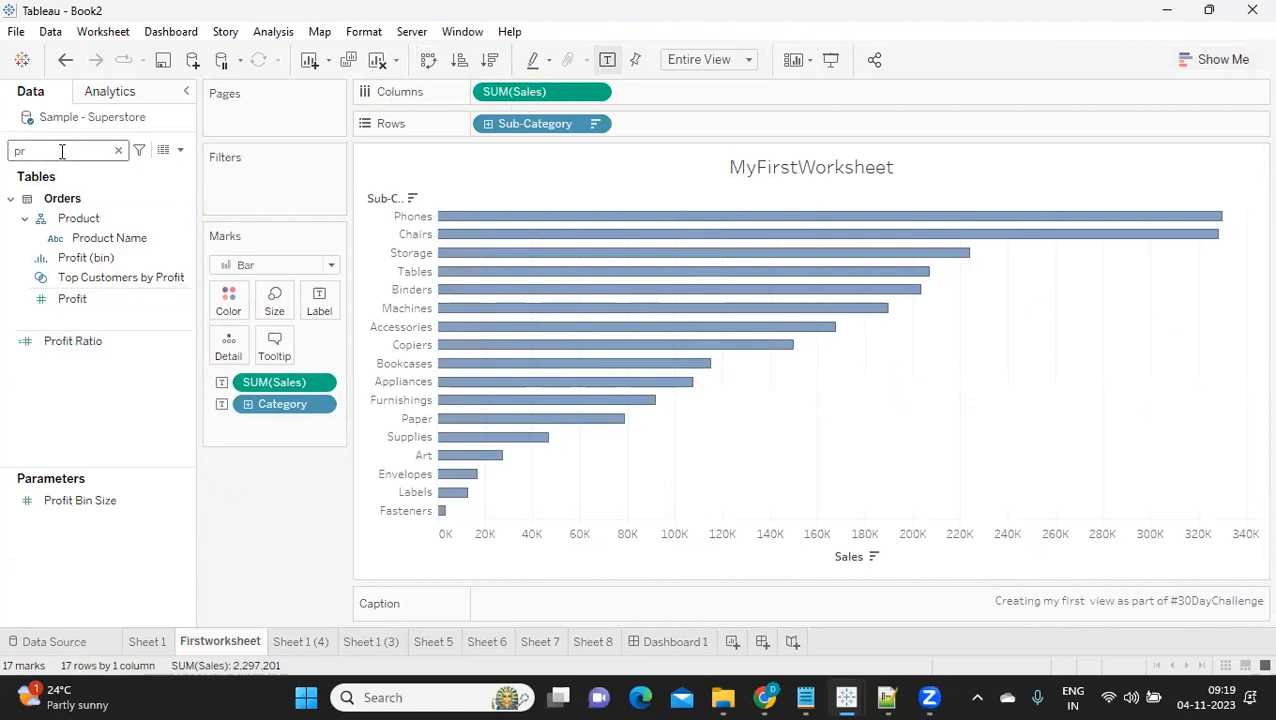
# - Search the data fields for "sa" and reassign SUM(Sales) from the marks to the label encoding
pyautogui.press('BackSpace')
pyautogui.press('BackSpace')
pyautogui.write('sa')
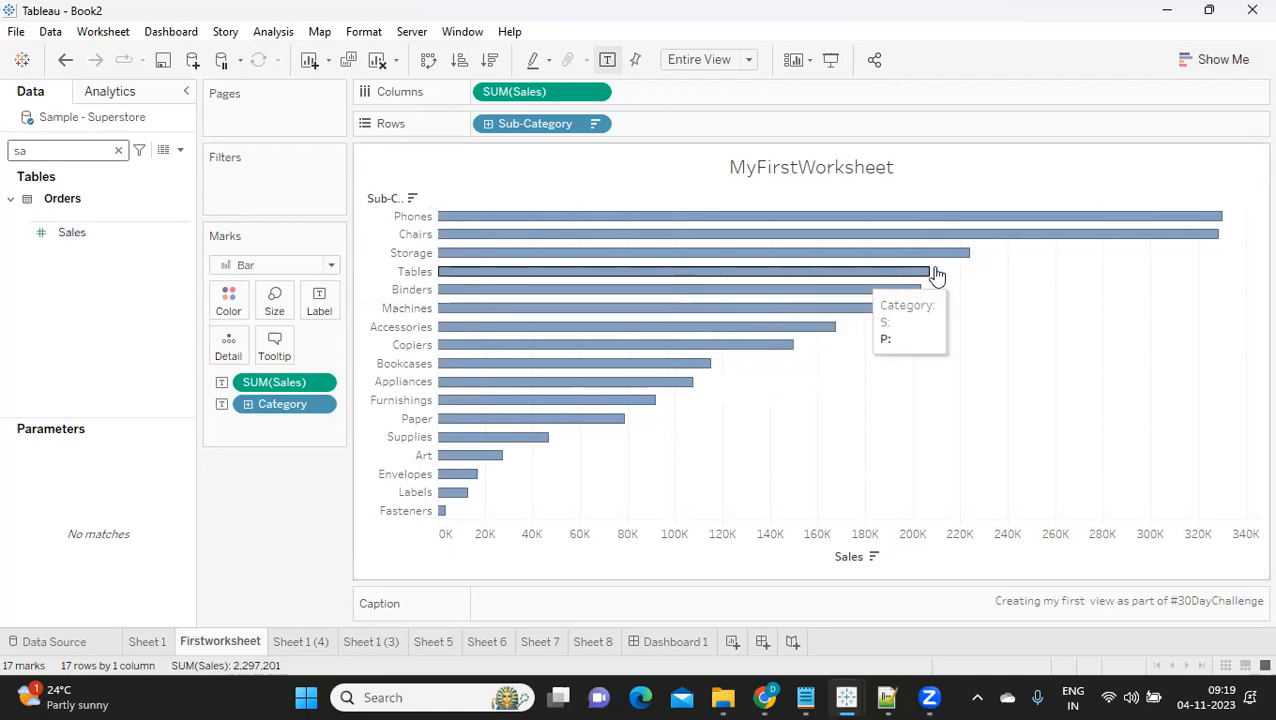
pyautogui.moveTo(280, 382); pyautogui.dragTo(322, 316)
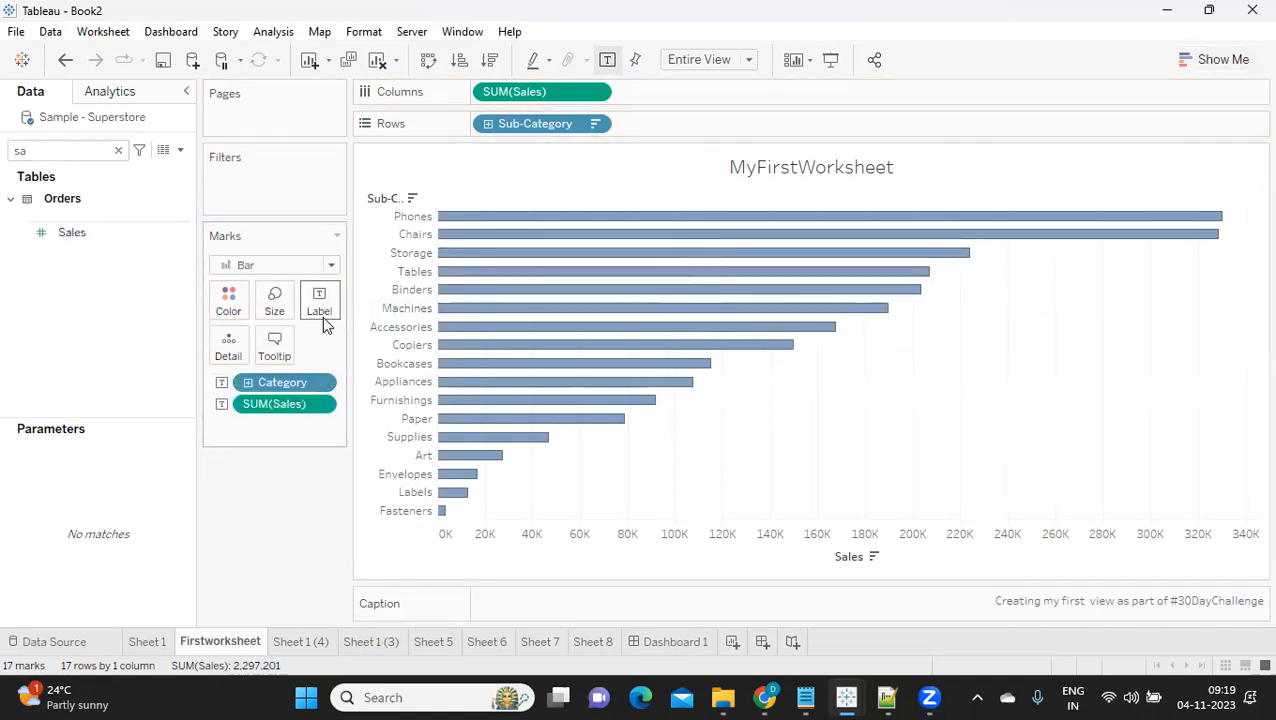
# - Open the mark label text for editing and delete the Category field from it
pyautogui.click(310, 296)
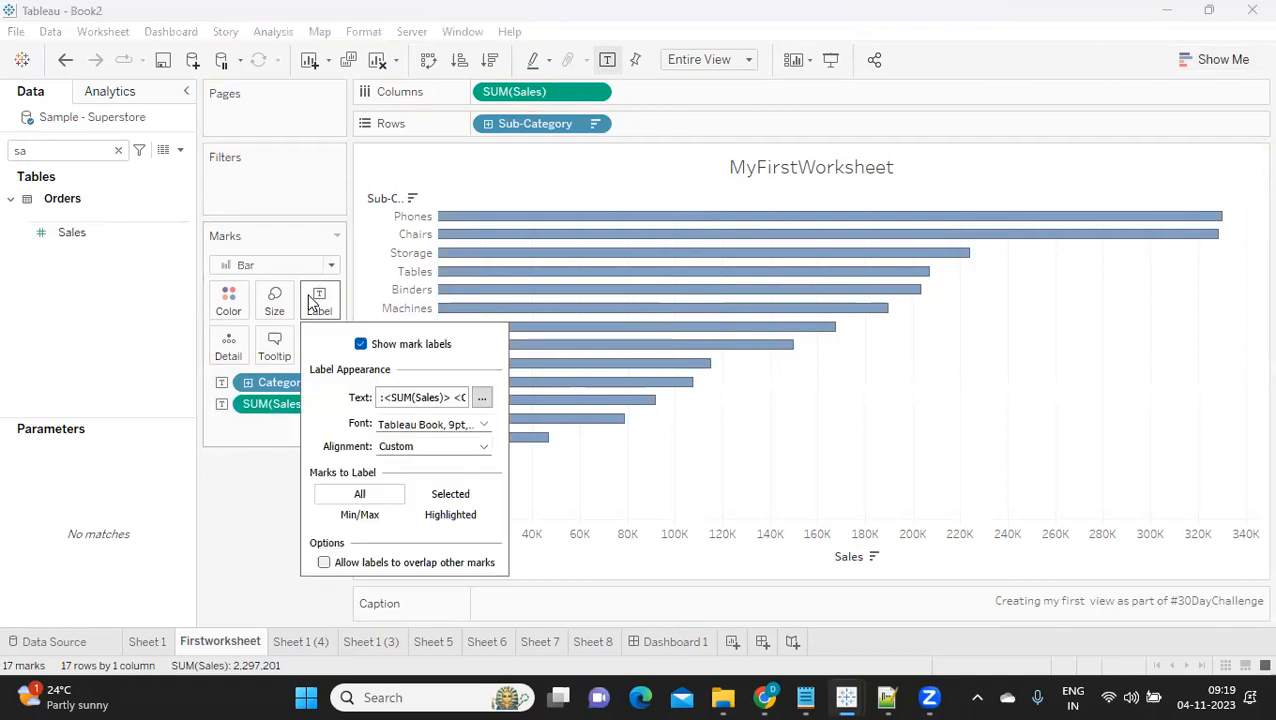
pyautogui.click(481, 397)
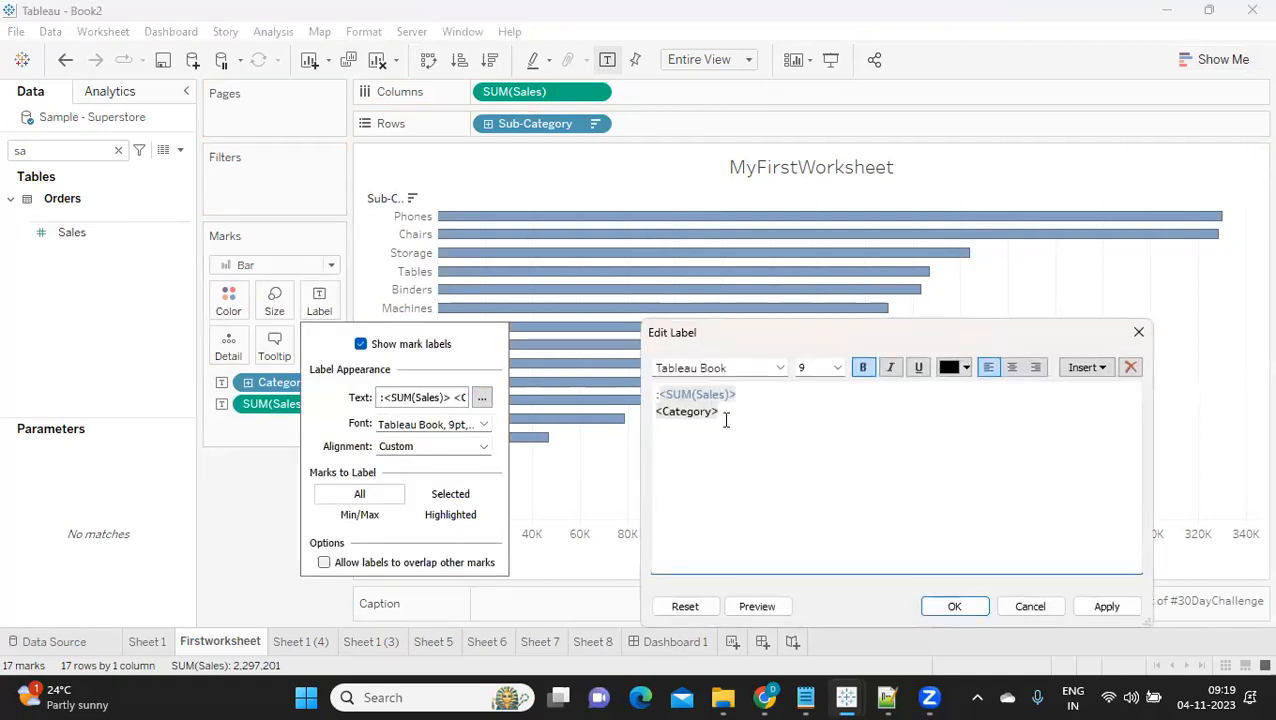
pyautogui.moveTo(721, 418); pyautogui.dragTo(630, 418)
pyautogui.press('BackSpace')
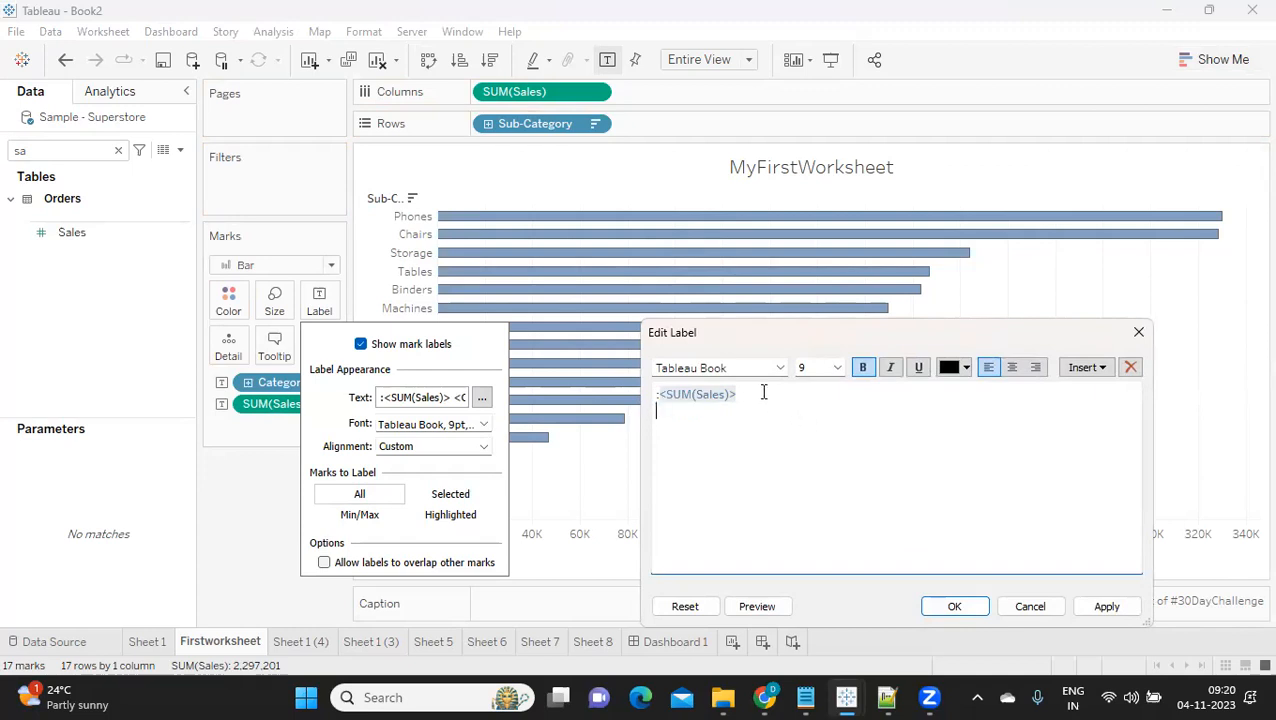
# - Color the SUM(Sales) label text black and apply the change to the chart
pyautogui.moveTo(762, 392); pyautogui.dragTo(605, 399)
pyautogui.click(948, 372)
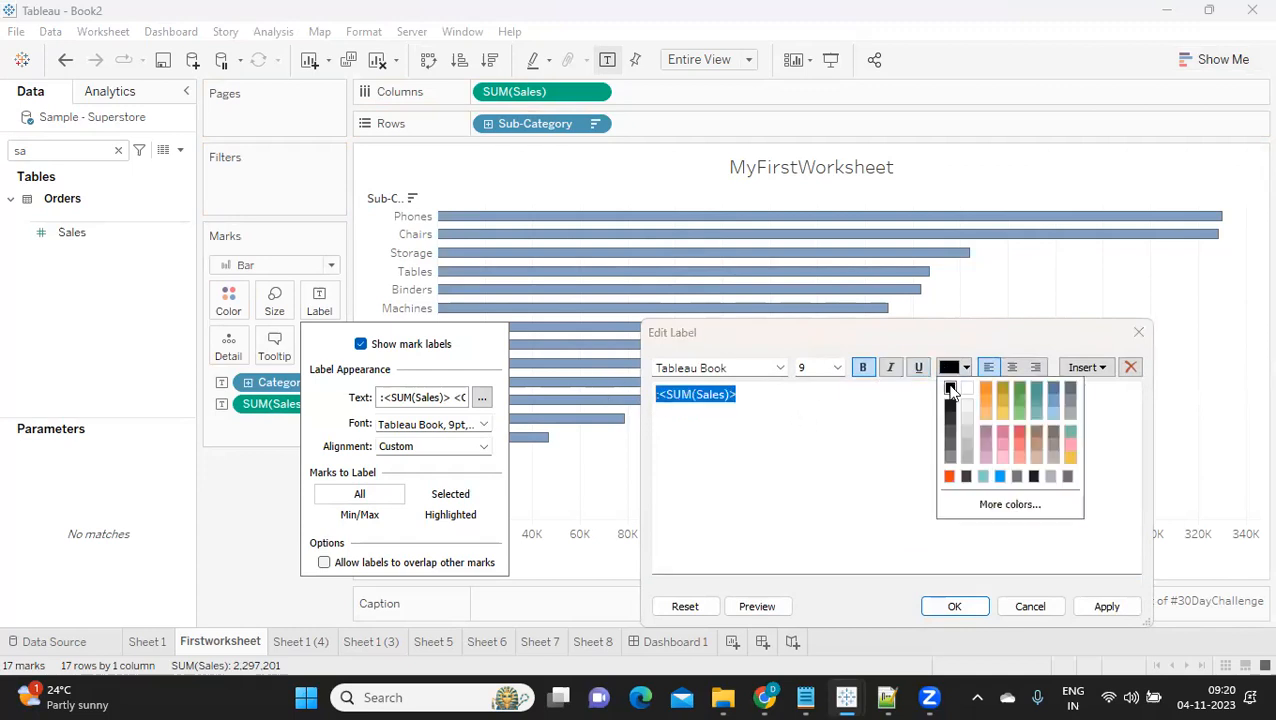
pyautogui.click(947, 392)
pyautogui.click(1100, 607)
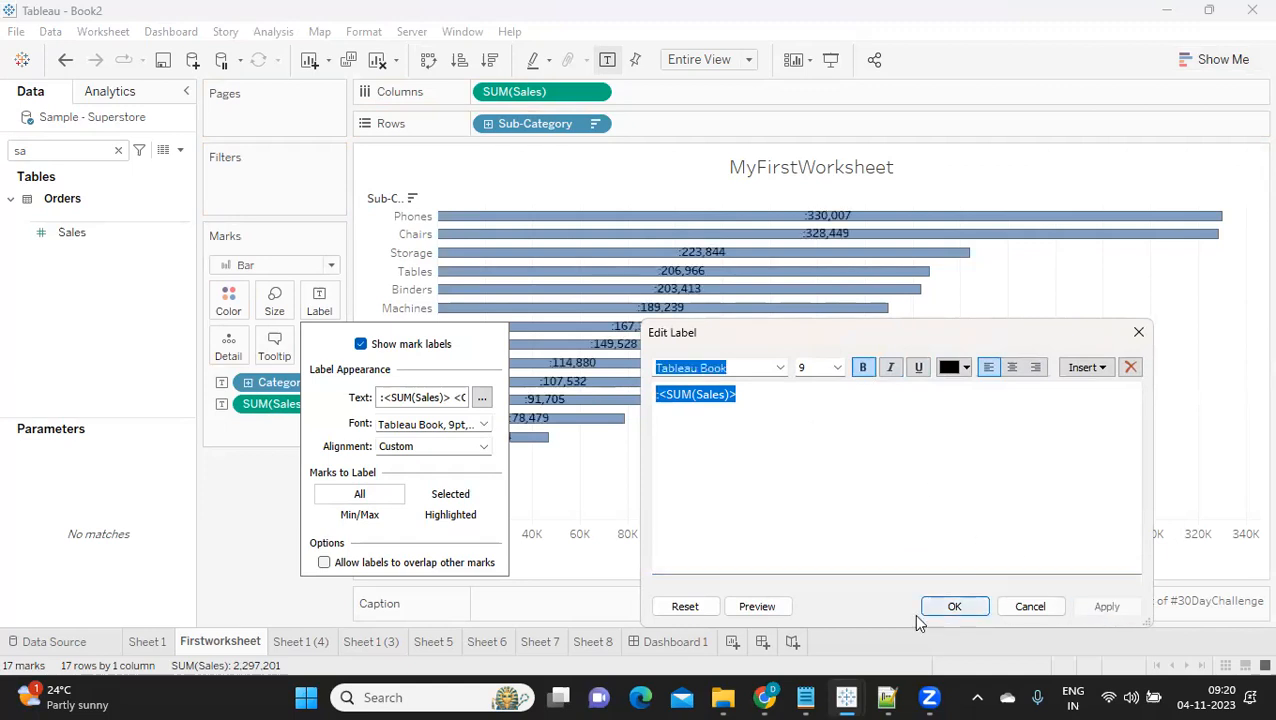
# - Right-align the label text, delete the colon before SUM(Sales), and accept the edited label
pyautogui.click(1035, 367)
pyautogui.click(1100, 606)
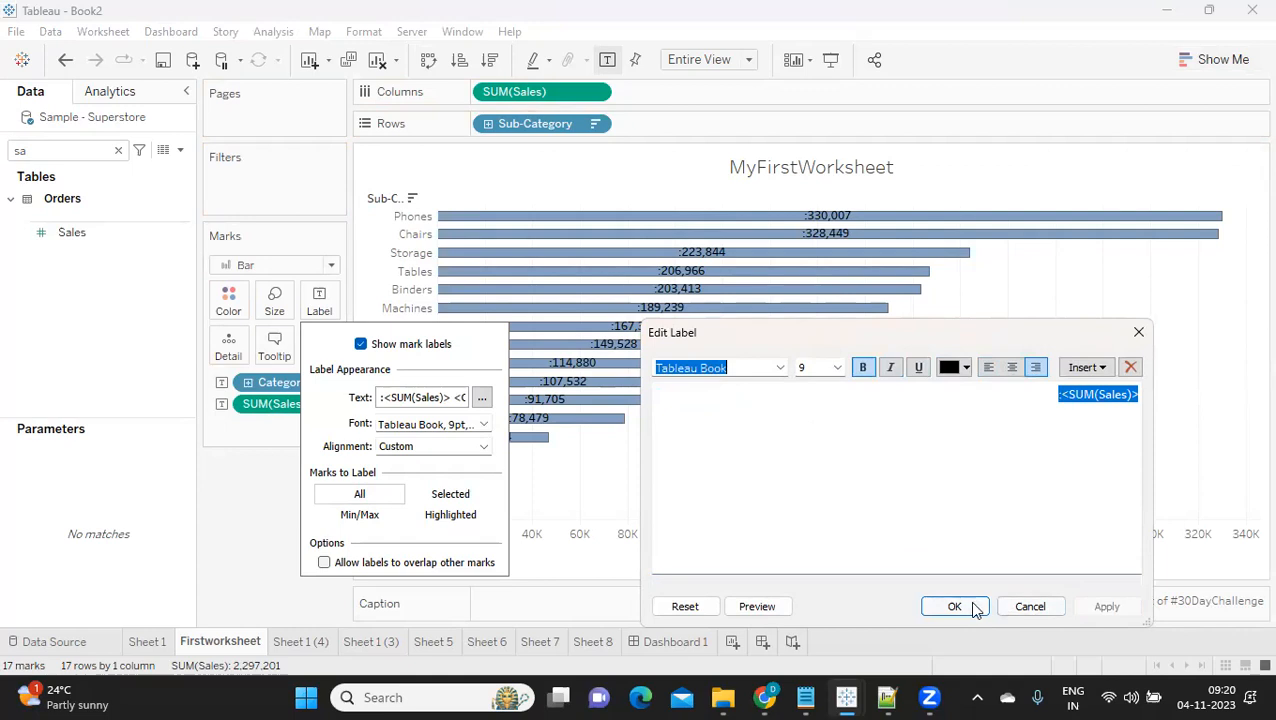
pyautogui.click(1028, 101)
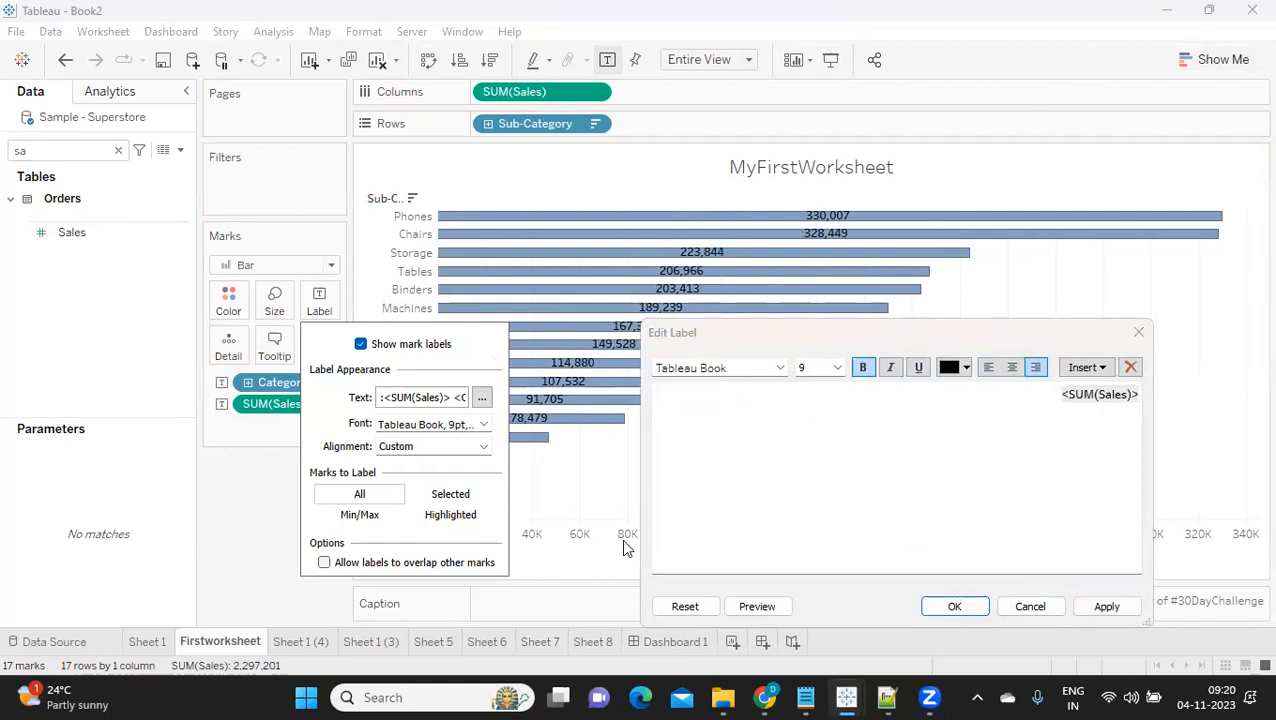
pyautogui.click(1097, 606)
pyautogui.click(954, 606)
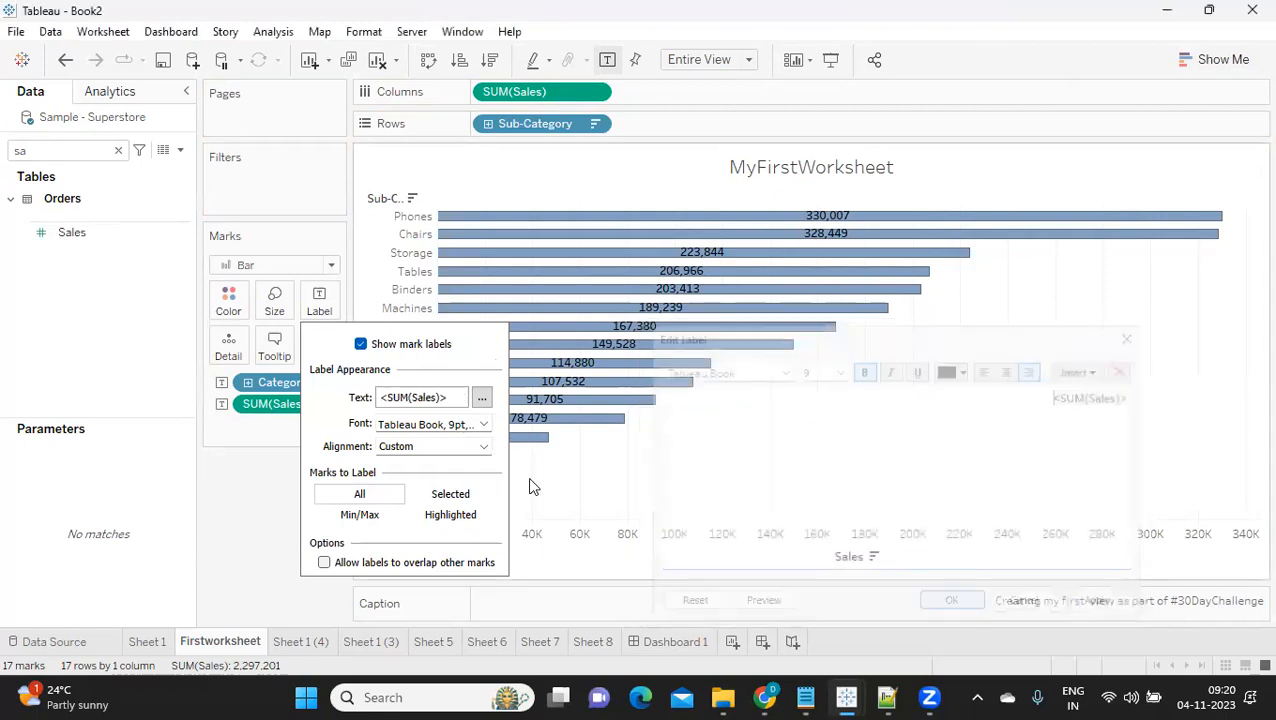
# - Set the mark labels' horizontal alignment to right so the sales values sit at the bar ends
pyautogui.click(428, 446)
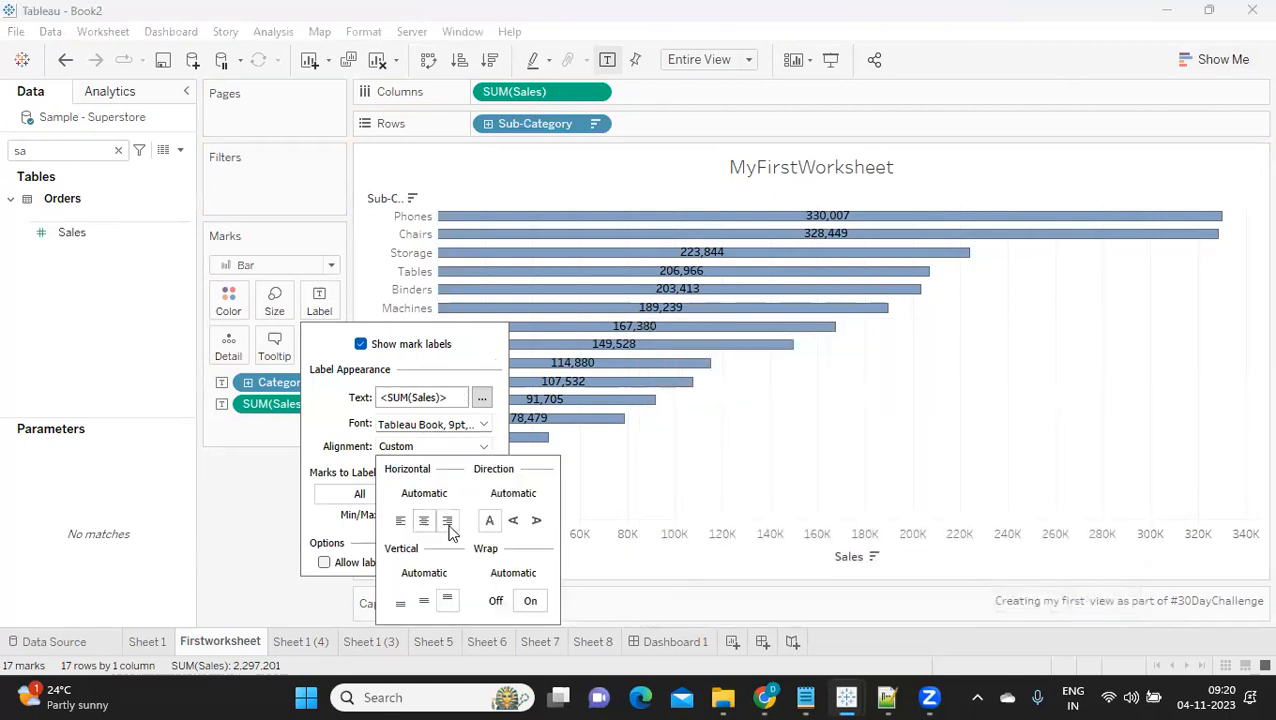
pyautogui.click(447, 521)
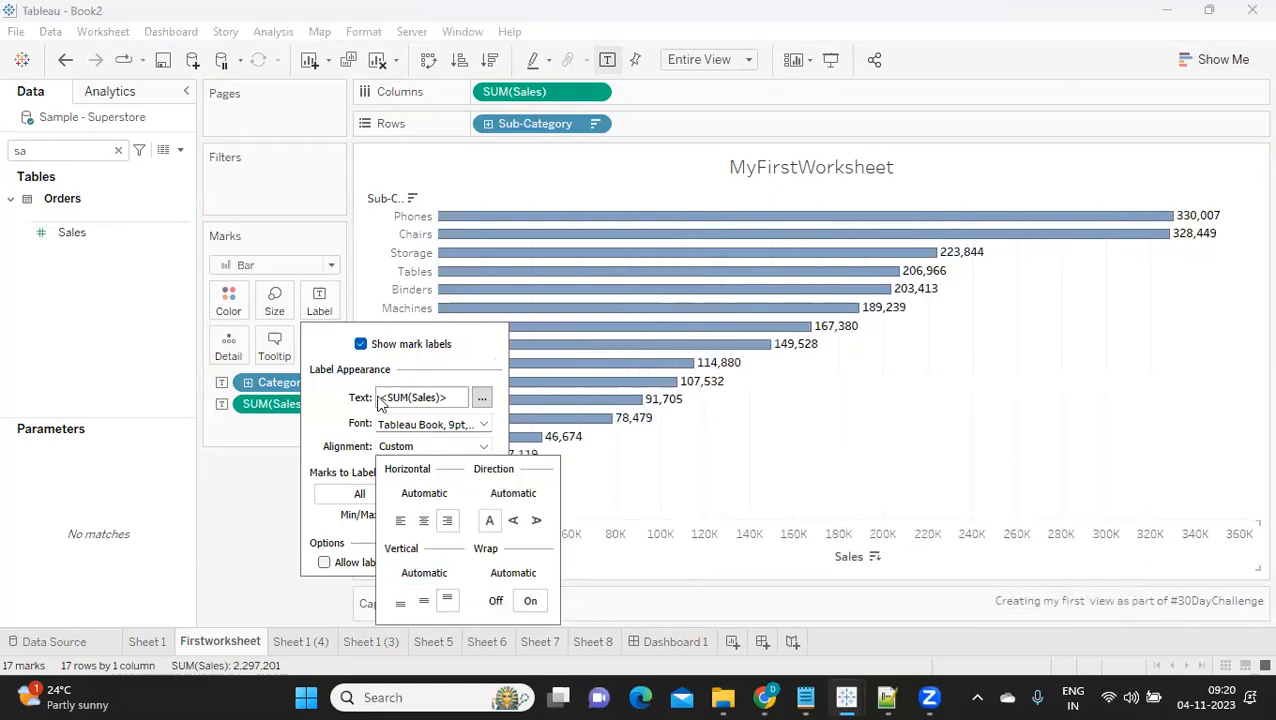
pyautogui.click(231, 528)
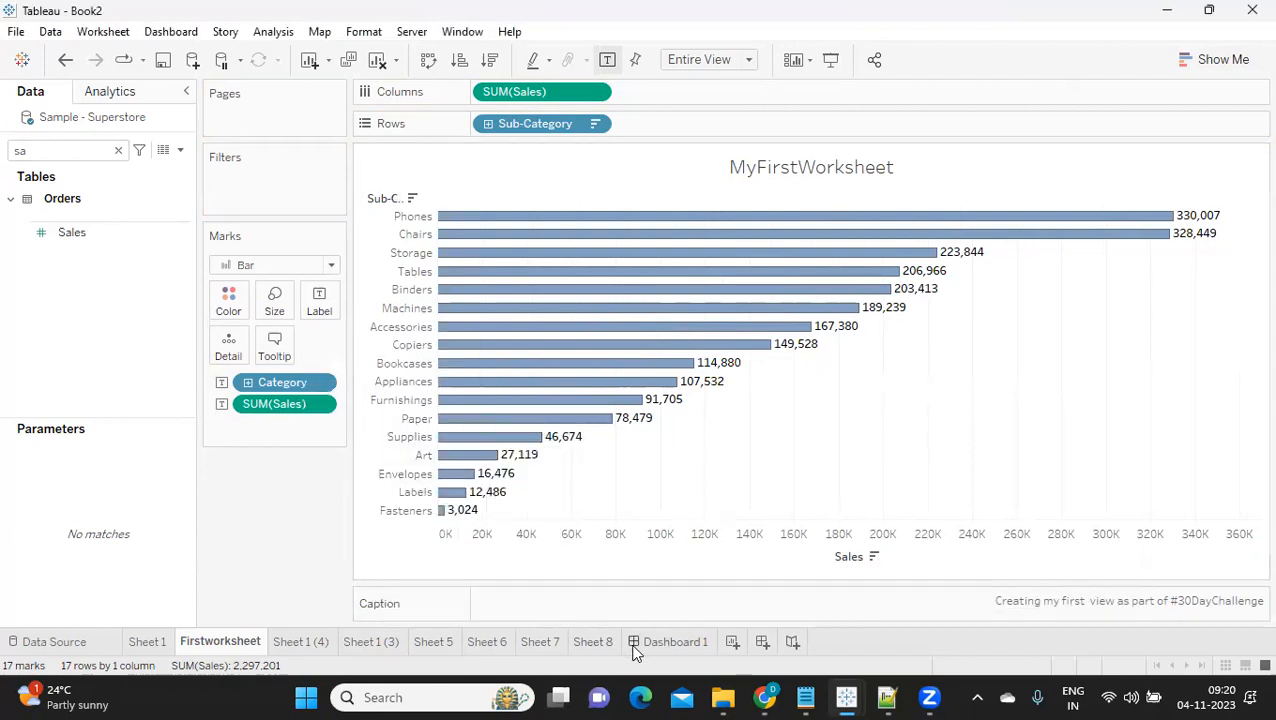
# - Open Dashboard 1 and widen the MyFirstWorksheet chart to nearly the full dashboard width
pyautogui.click(668, 641)
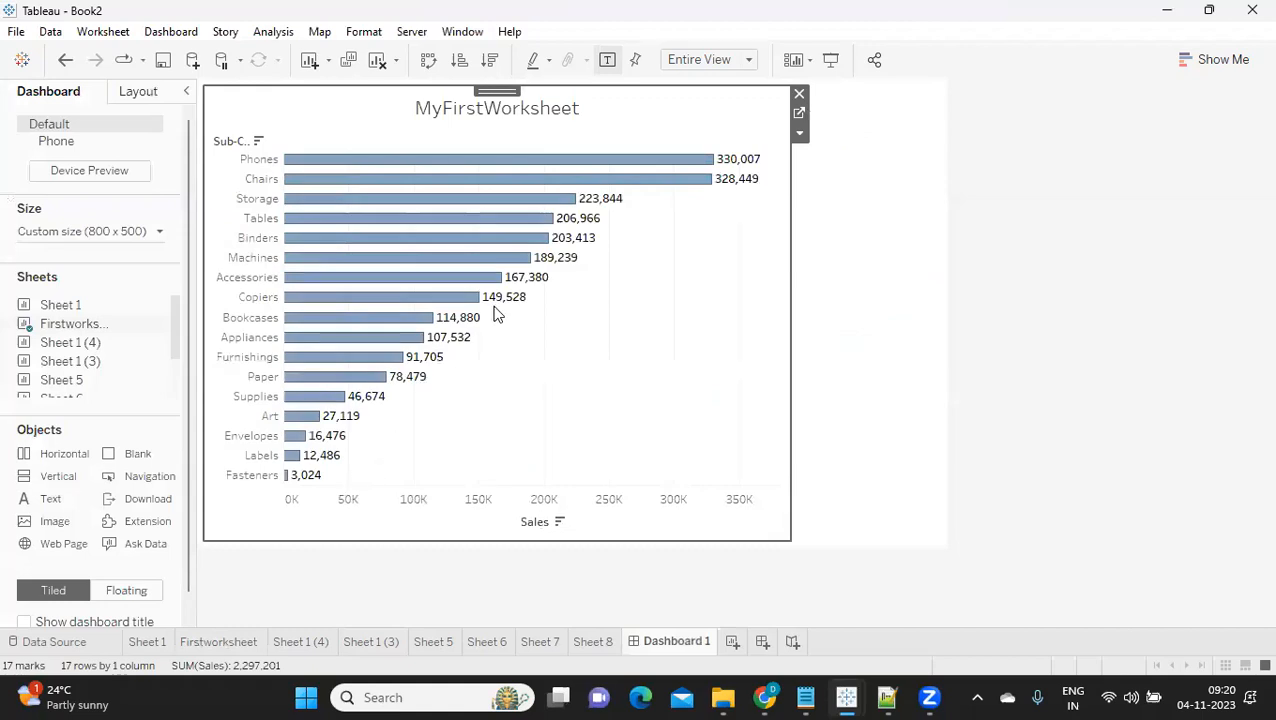
pyautogui.moveTo(790, 285); pyautogui.dragTo(943, 268)
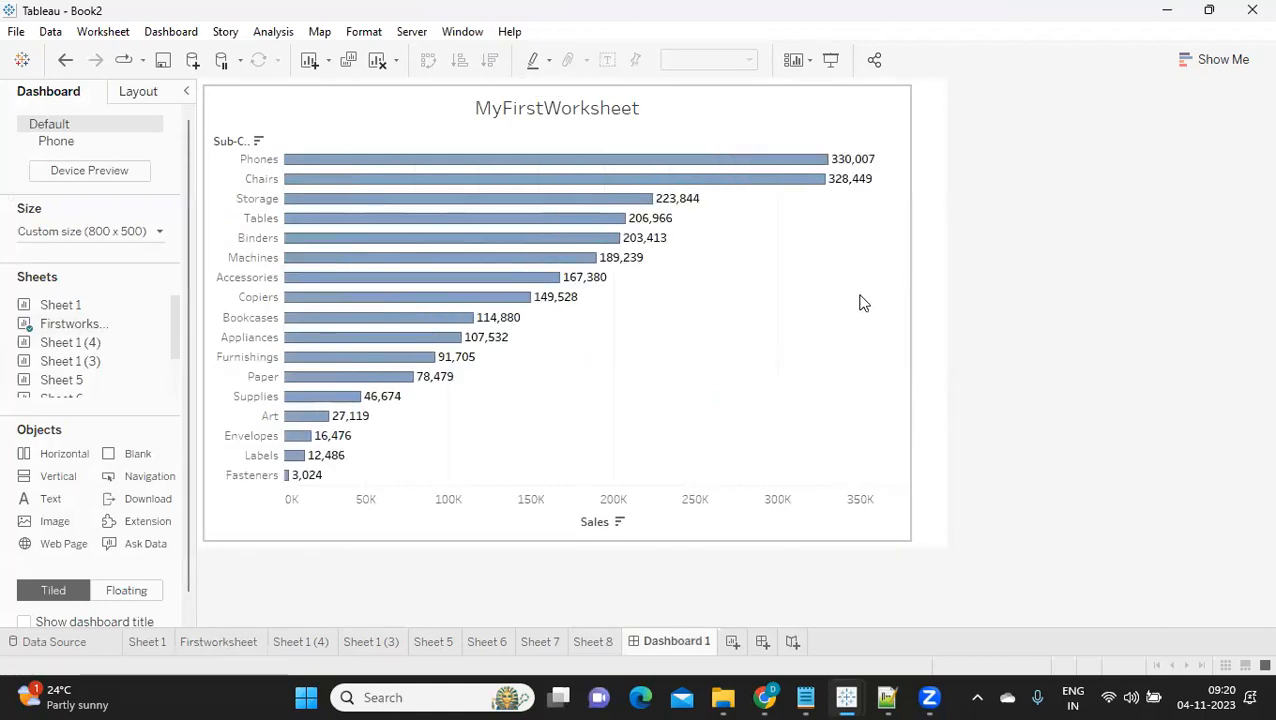
# - Hide the Sales axis header and the field labels for rows in the dashboard chart
pyautogui.rightClick(530, 504)
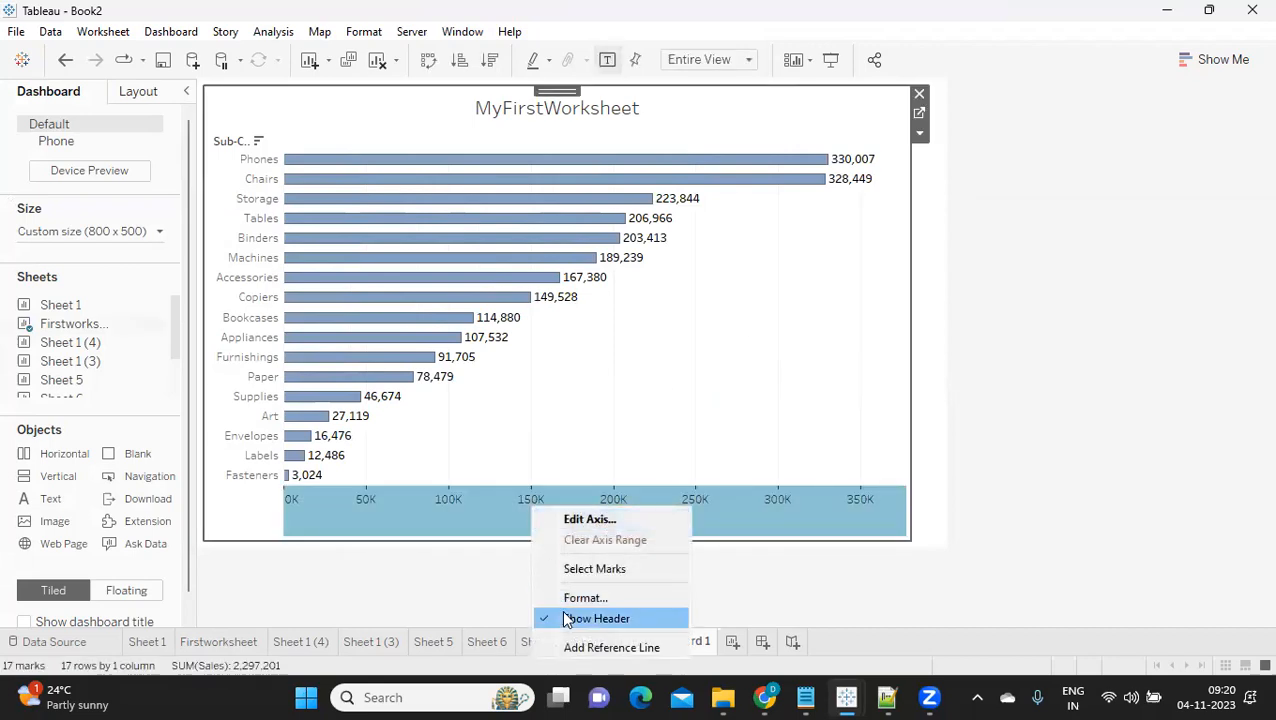
pyautogui.click(566, 619)
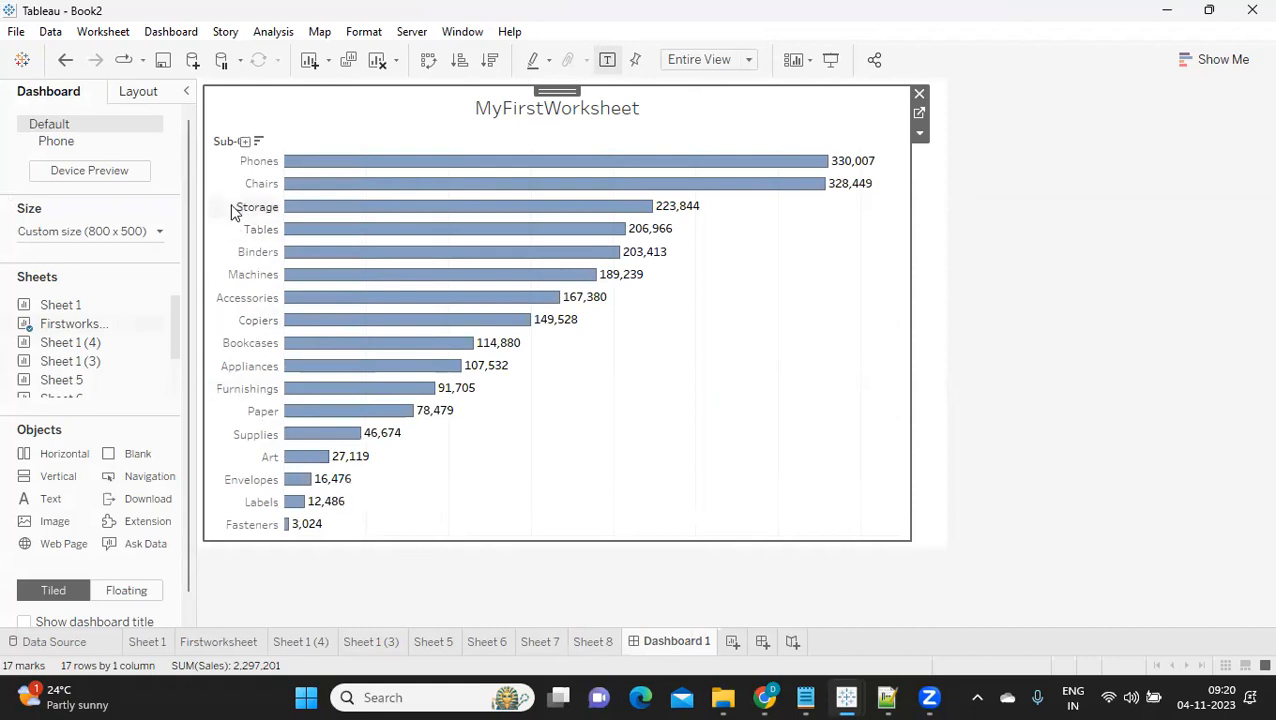
pyautogui.rightClick(226, 143)
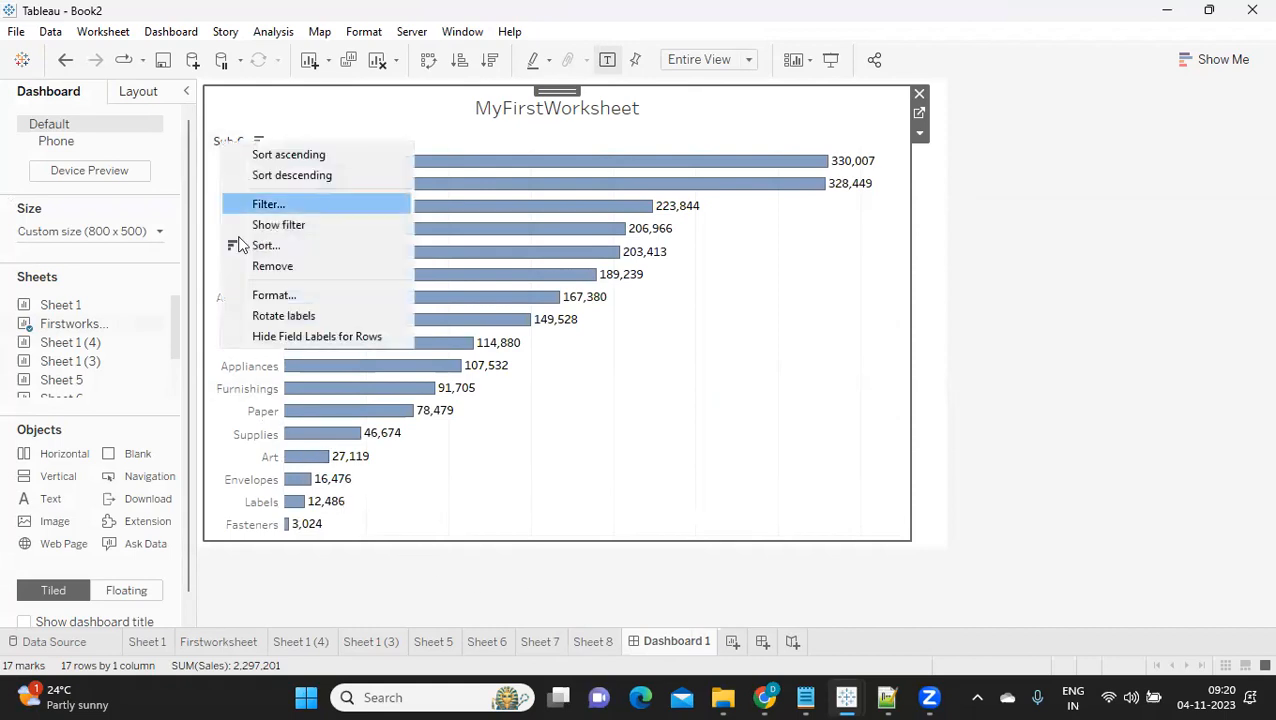
pyautogui.click(288, 336)
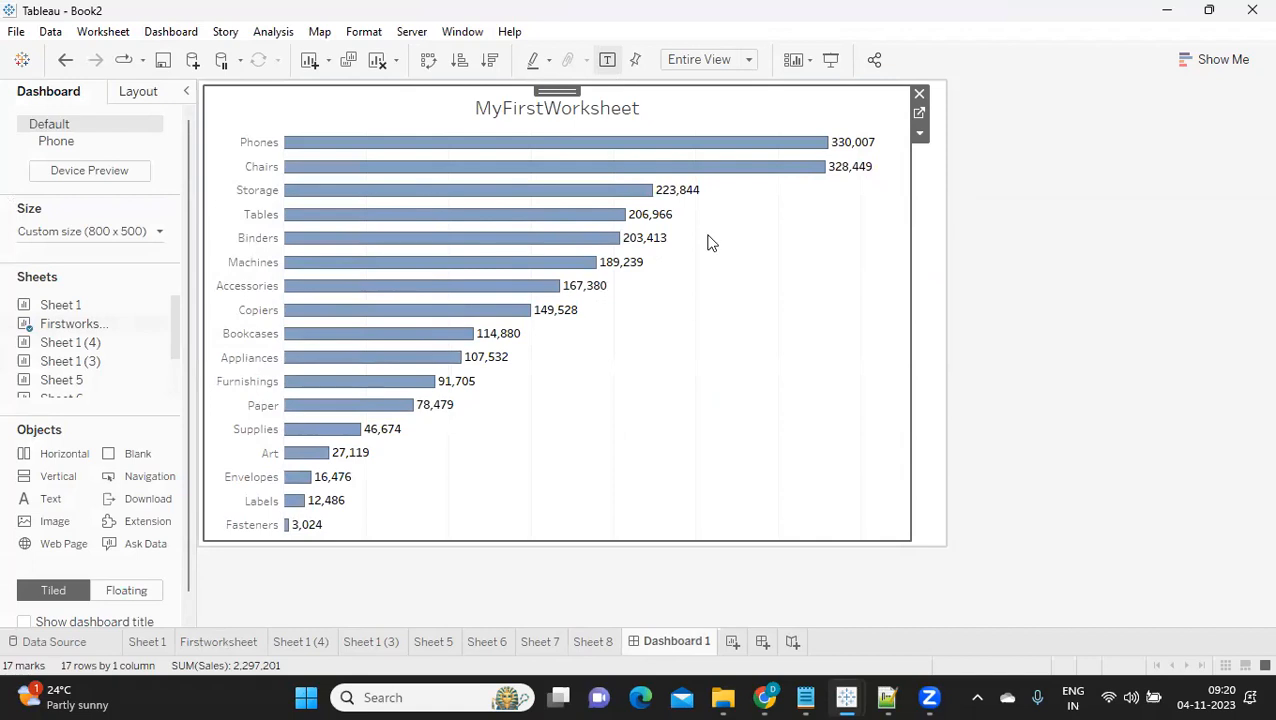
# - Try grey, black, dark grey, pale teal and pale orange worksheet shading on the dashboard chart, settling on a very light grey
pyautogui.click(363, 31)
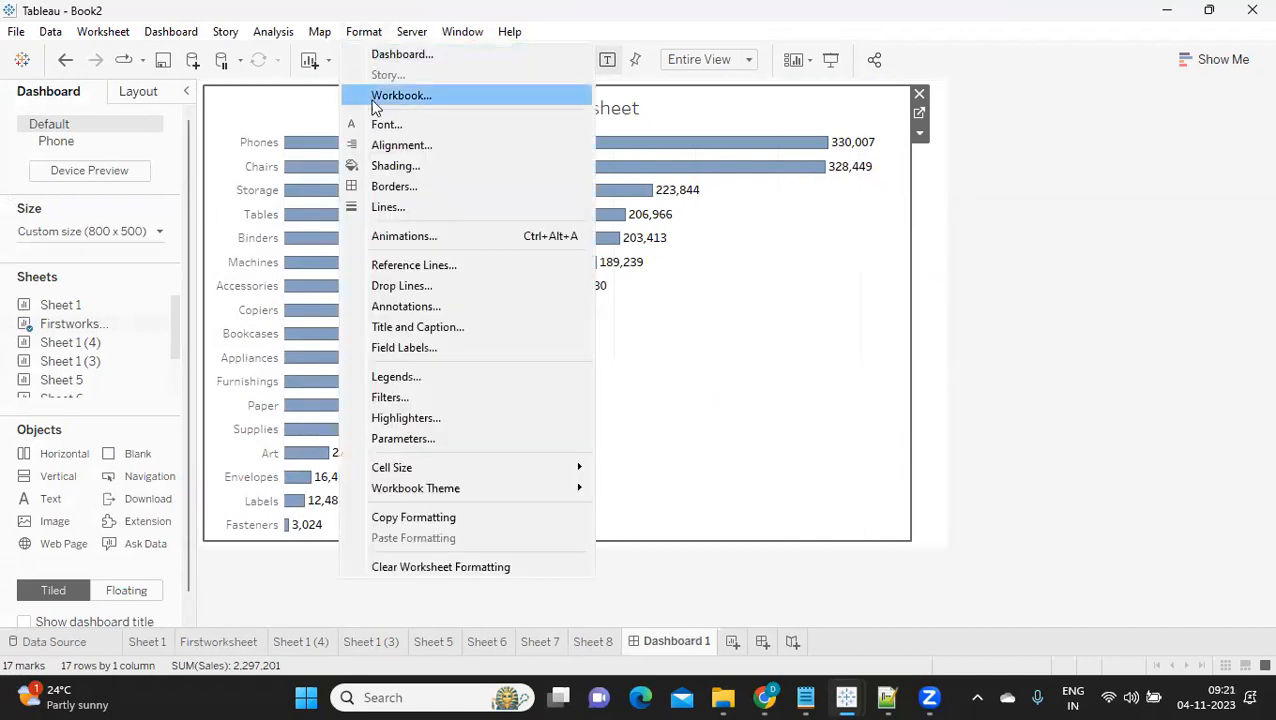
pyautogui.click(396, 170)
pyautogui.click(113, 209)
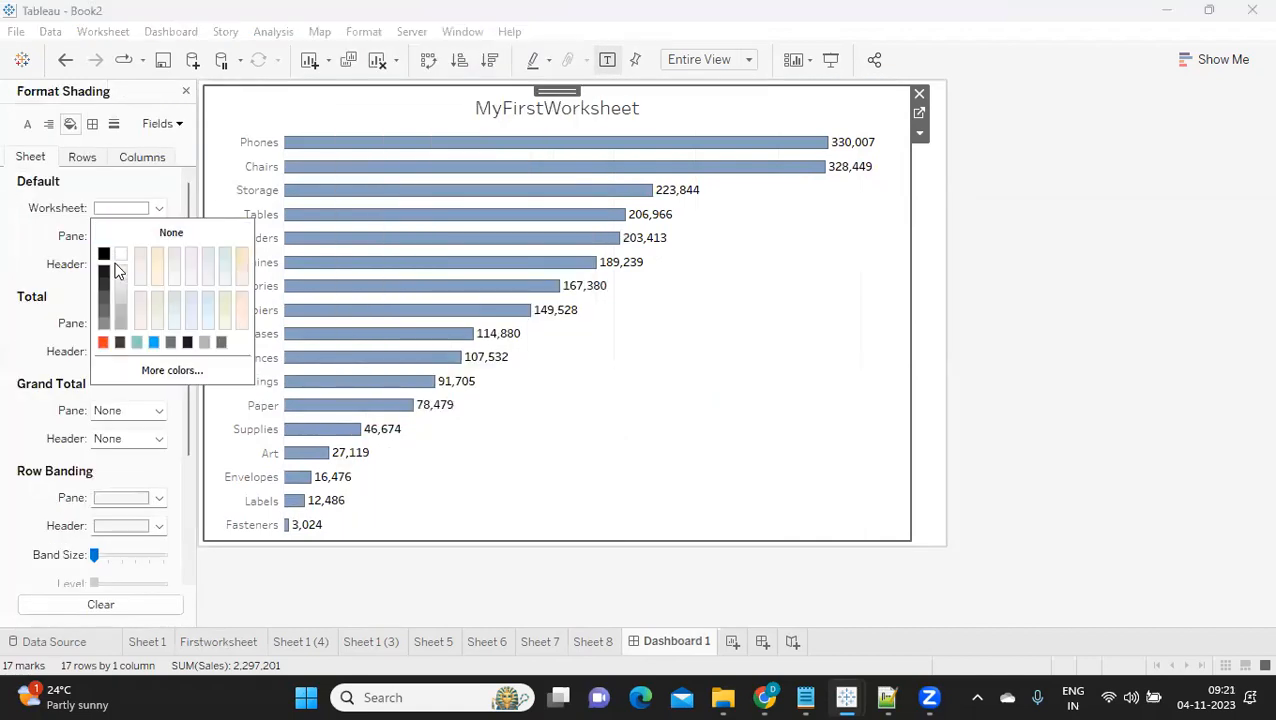
pyautogui.click(120, 318)
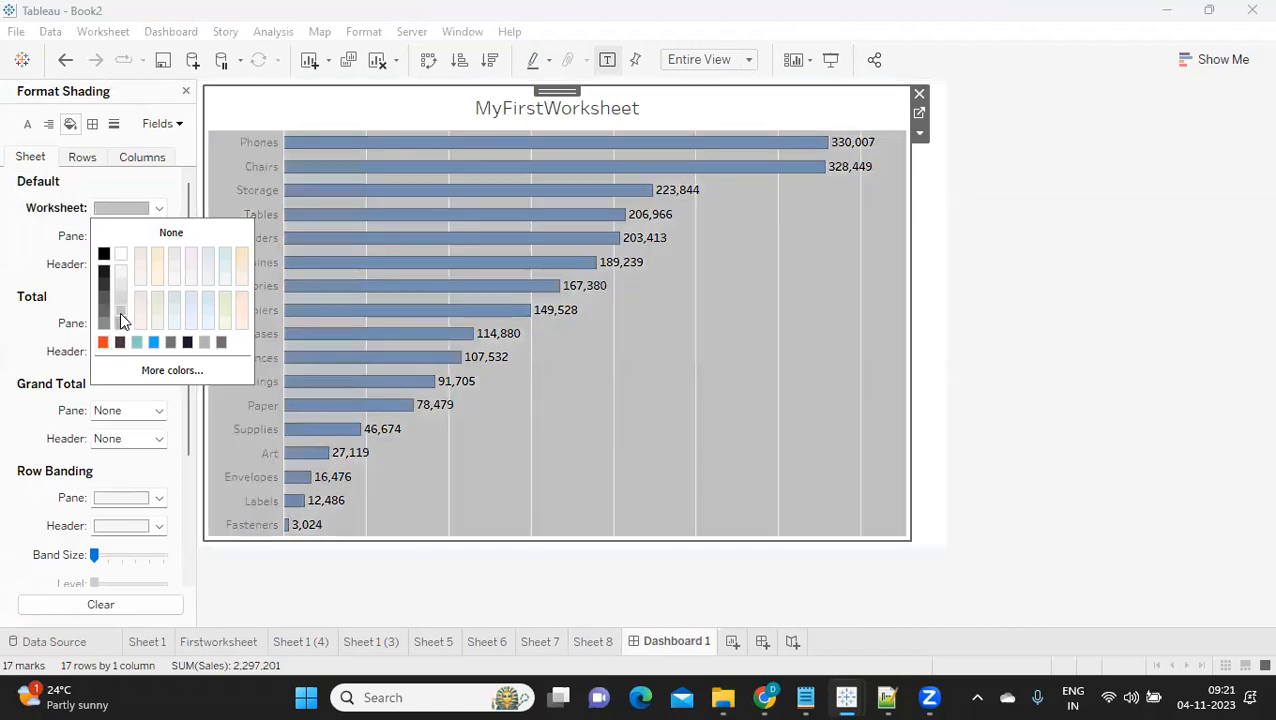
pyautogui.click(104, 255)
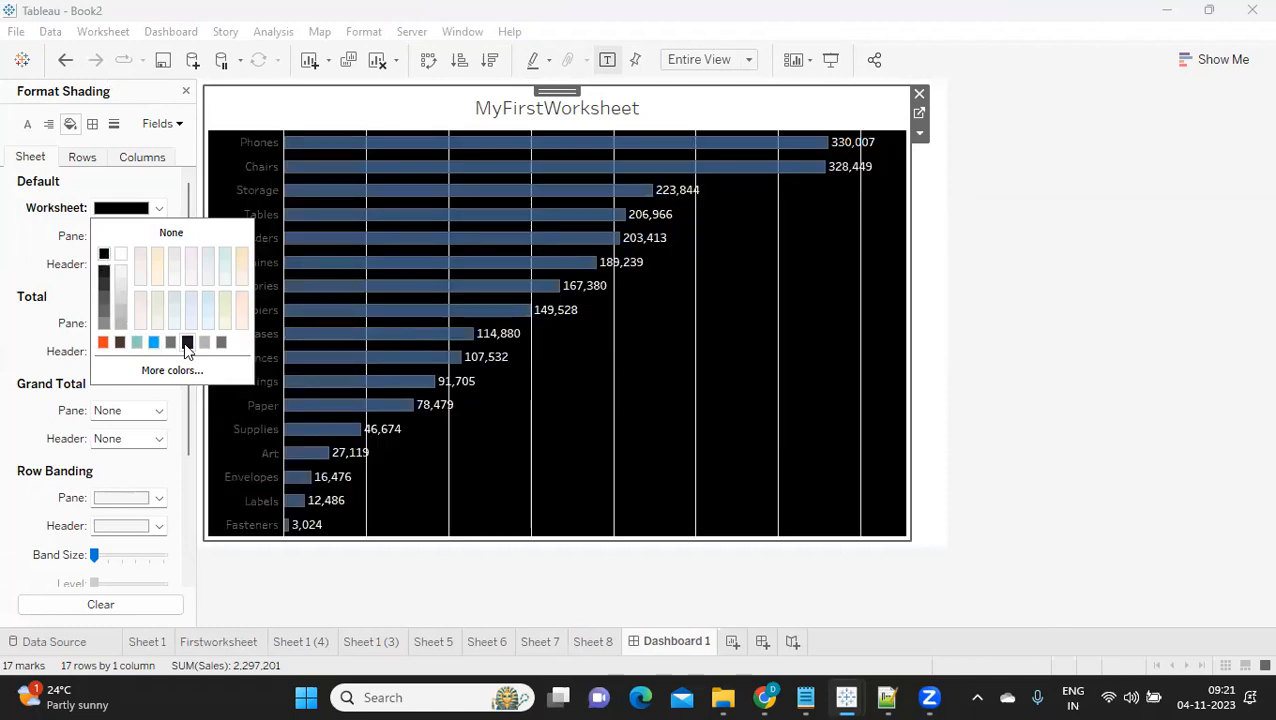
pyautogui.click(218, 345)
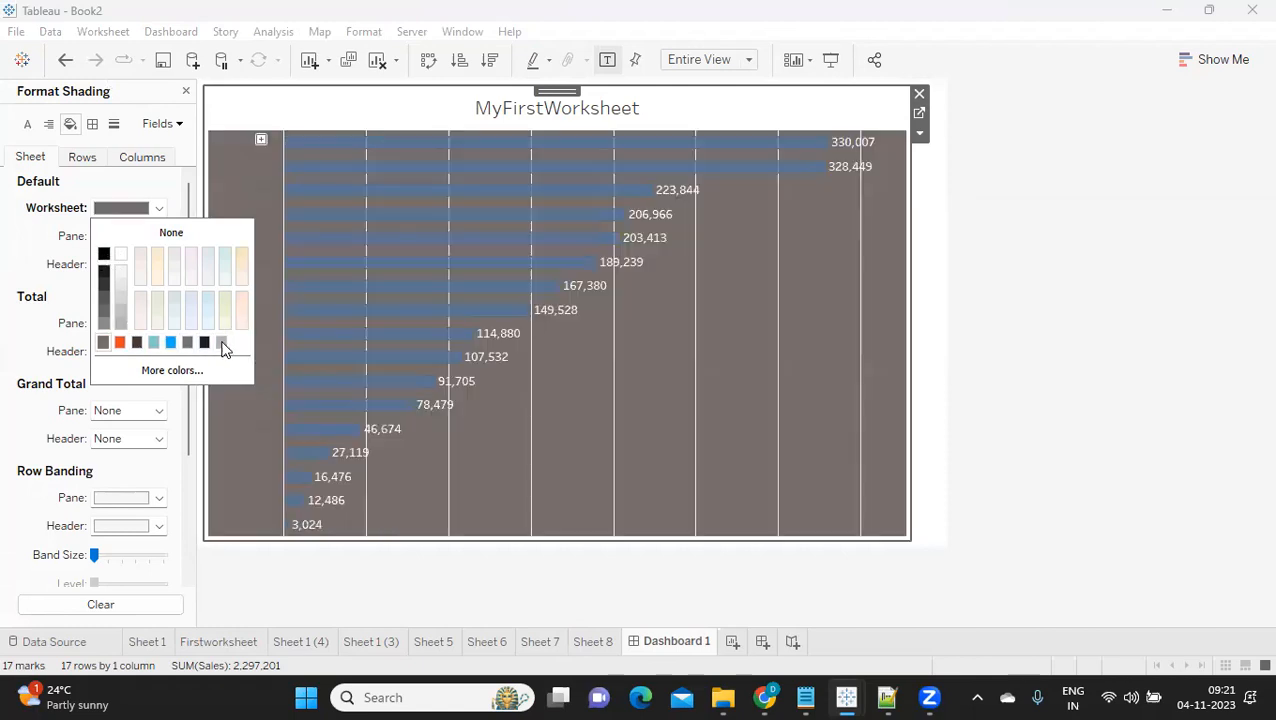
pyautogui.click(223, 253)
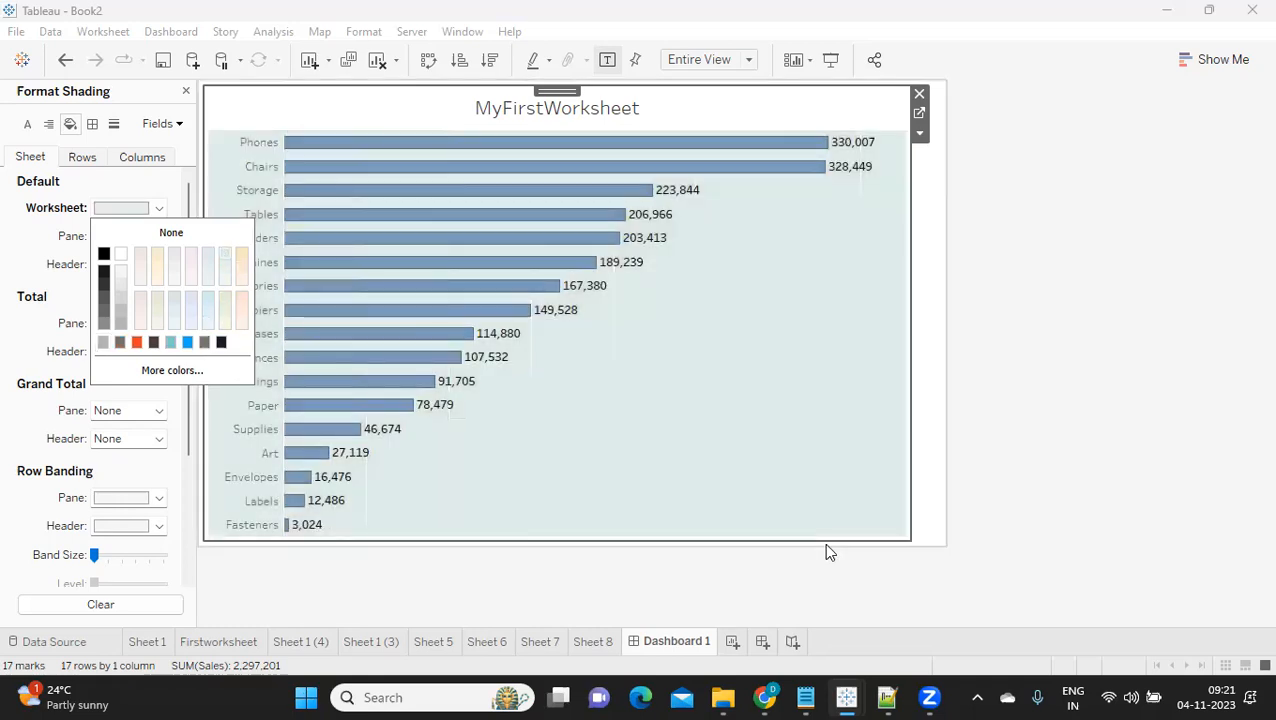
pyautogui.click(240, 258)
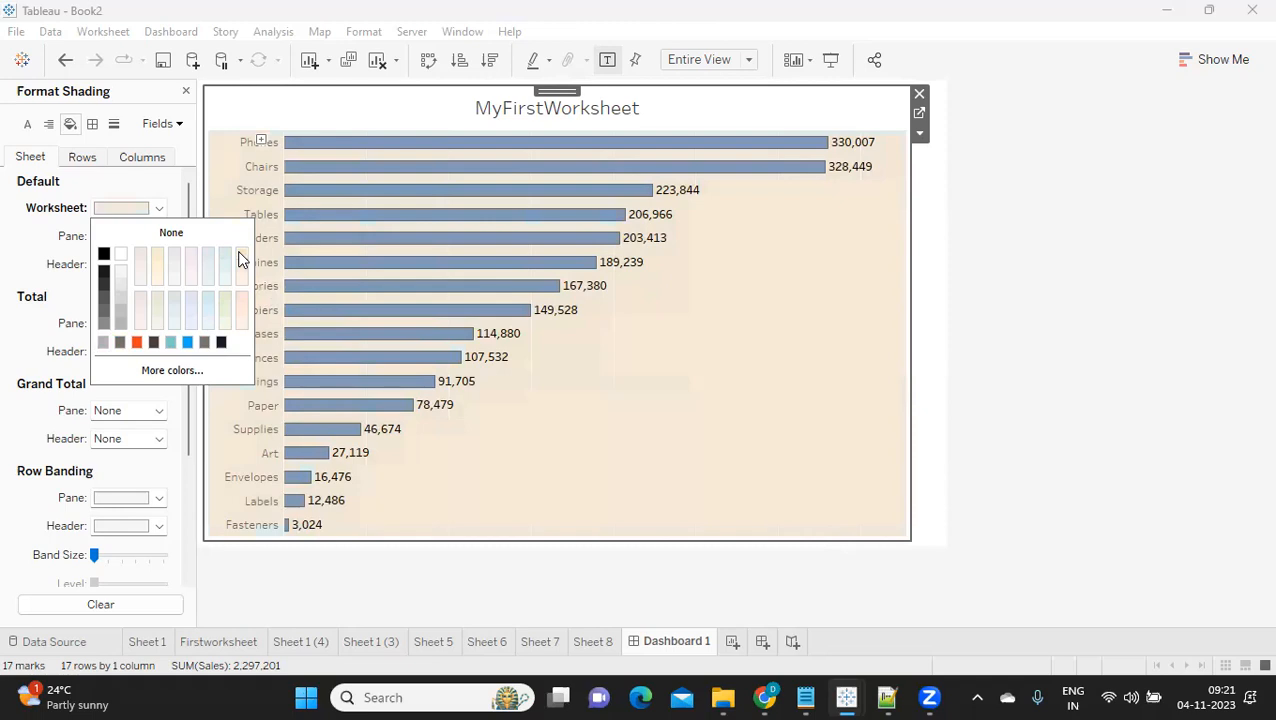
pyautogui.click(121, 268)
pyautogui.click(997, 402)
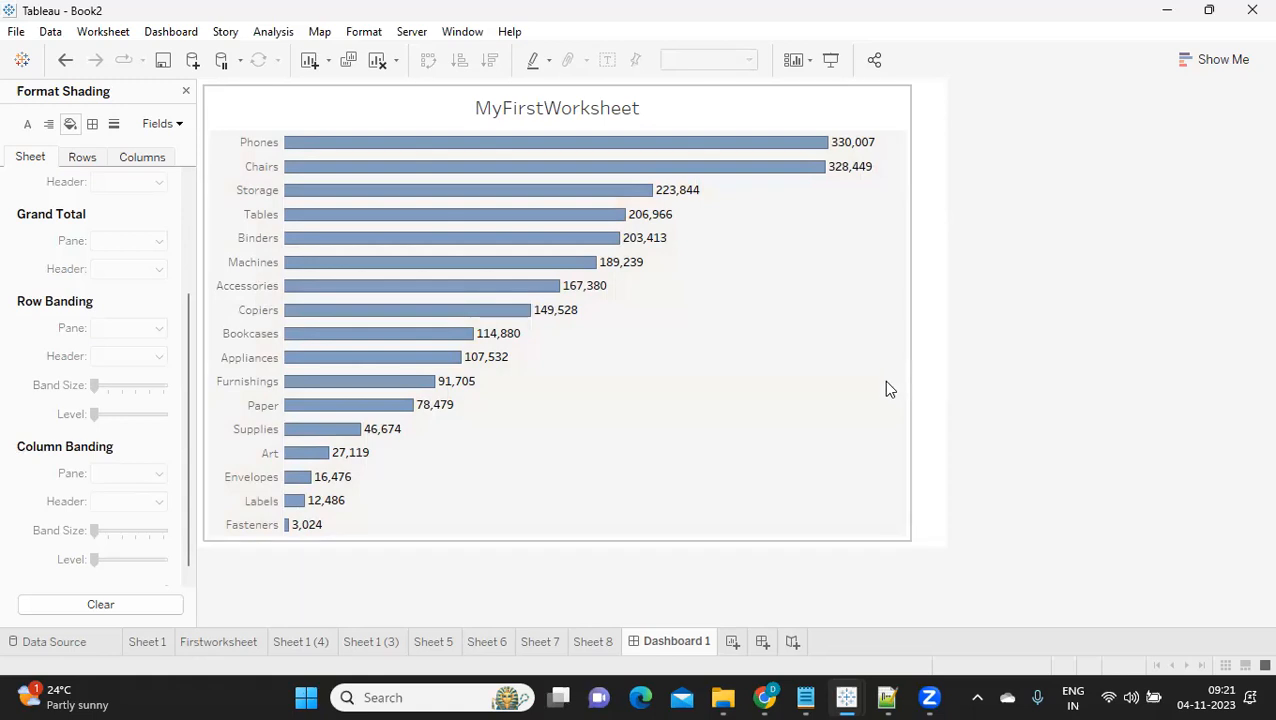
pyautogui.click(858, 386)
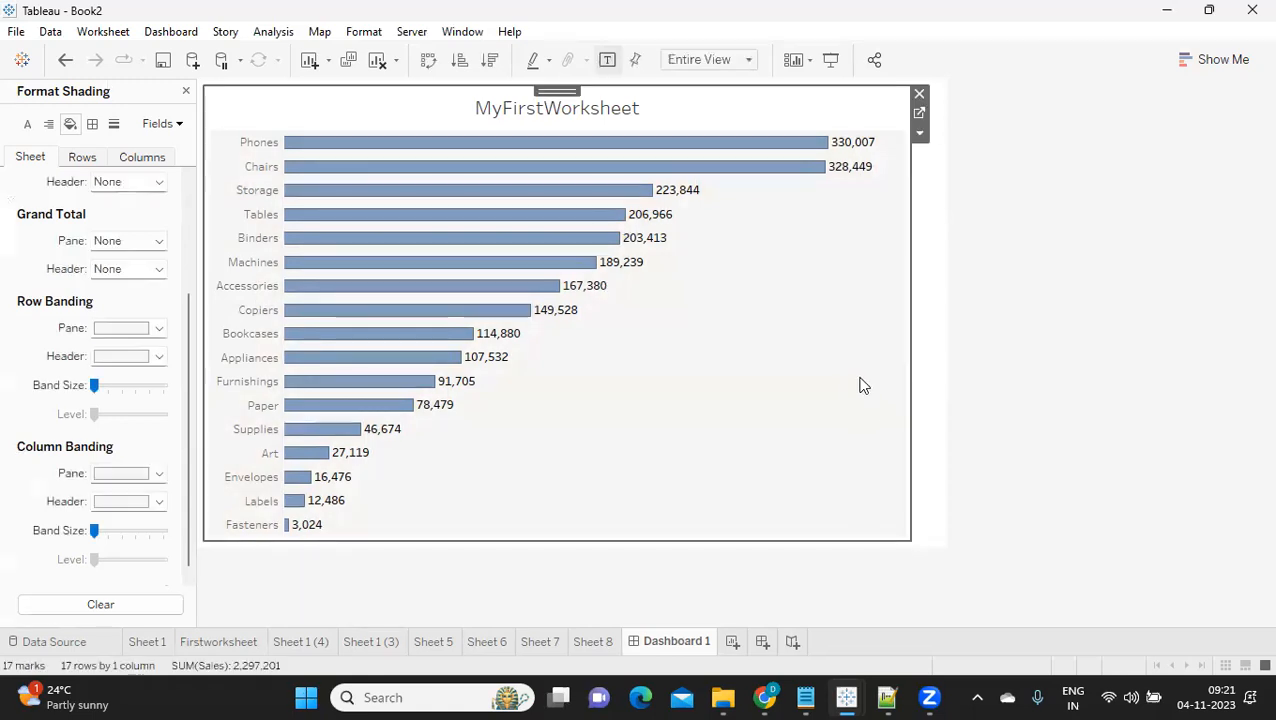
# - Set the dashboard's default shading to the same very light grey as the chart background
pyautogui.click(928, 404)
pyautogui.click(170, 32)
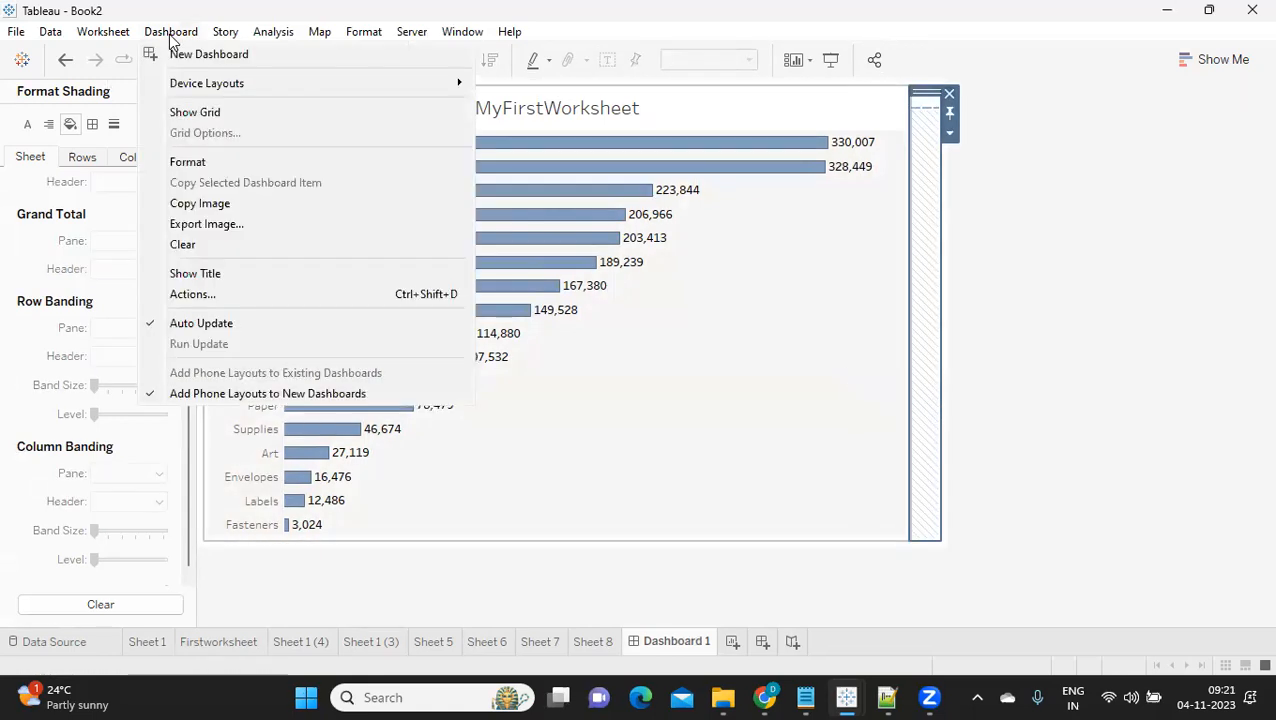
pyautogui.click(185, 163)
pyautogui.click(126, 150)
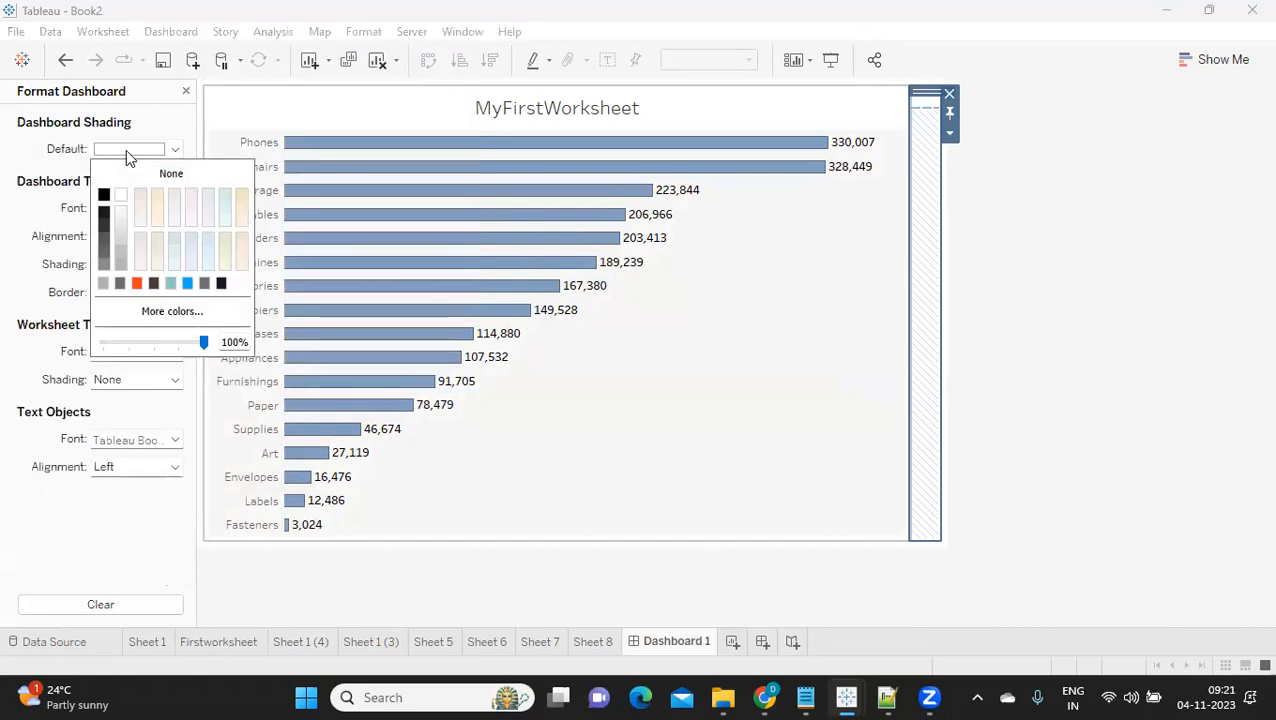
pyautogui.click(124, 215)
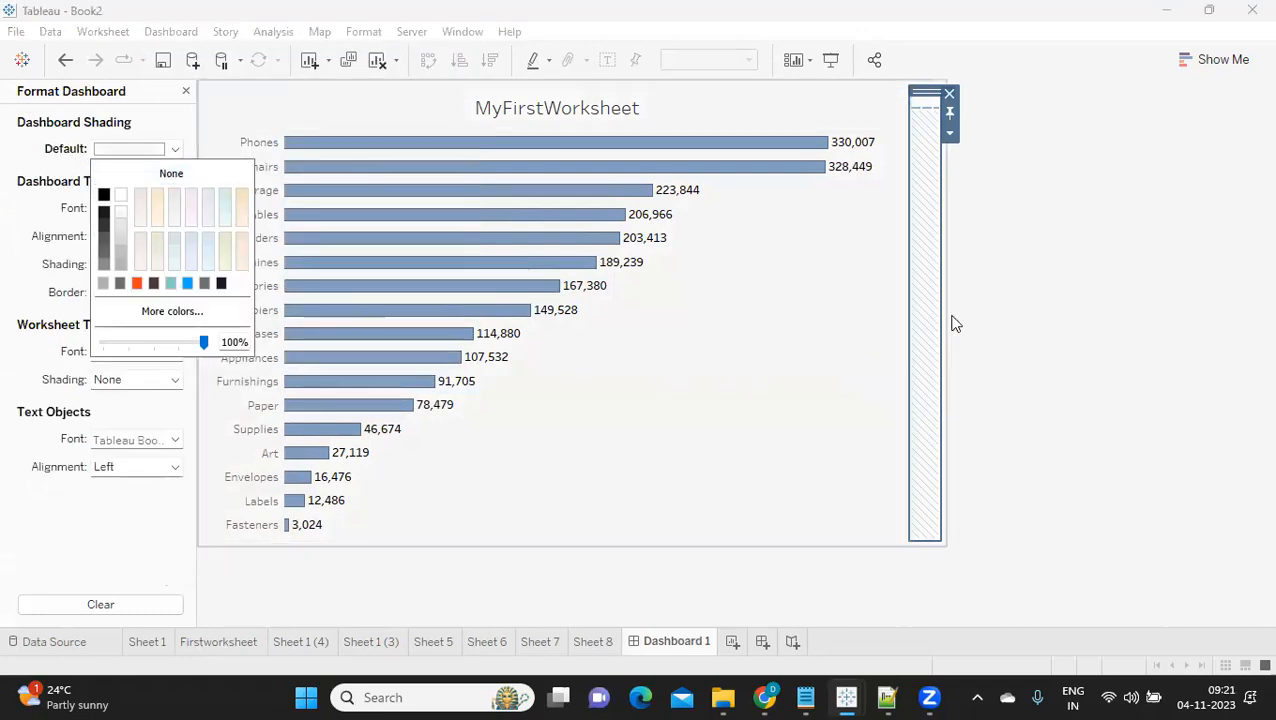
pyautogui.click(1035, 313)
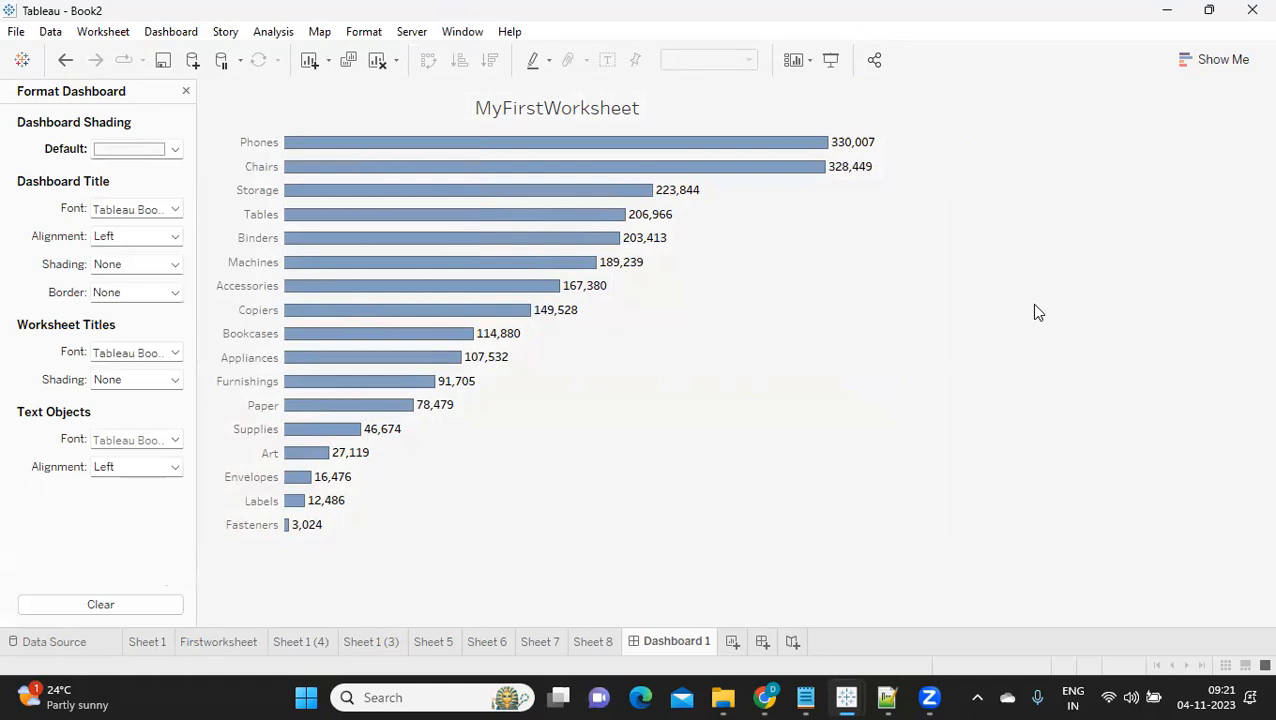
# - Look briefly at Firstworksheet, return to Dashboard 1 and show the chart's caption
pyautogui.click(670, 350)
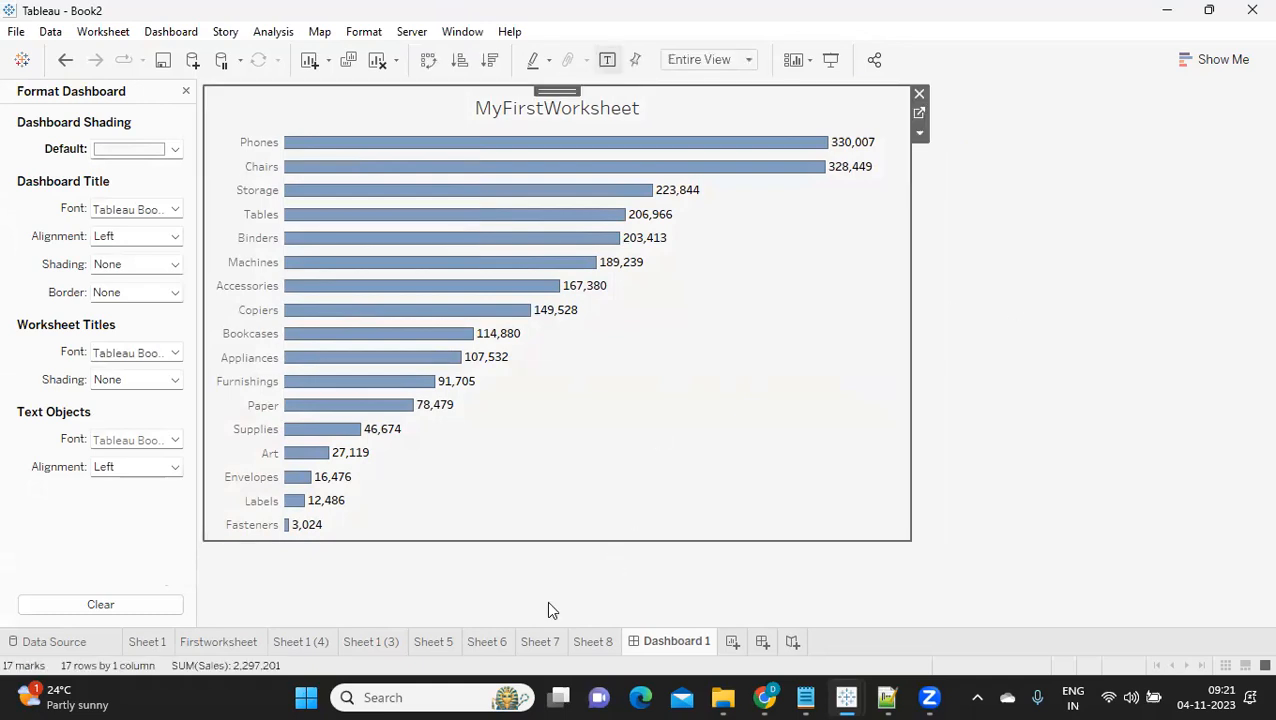
pyautogui.click(215, 642)
pyautogui.click(666, 644)
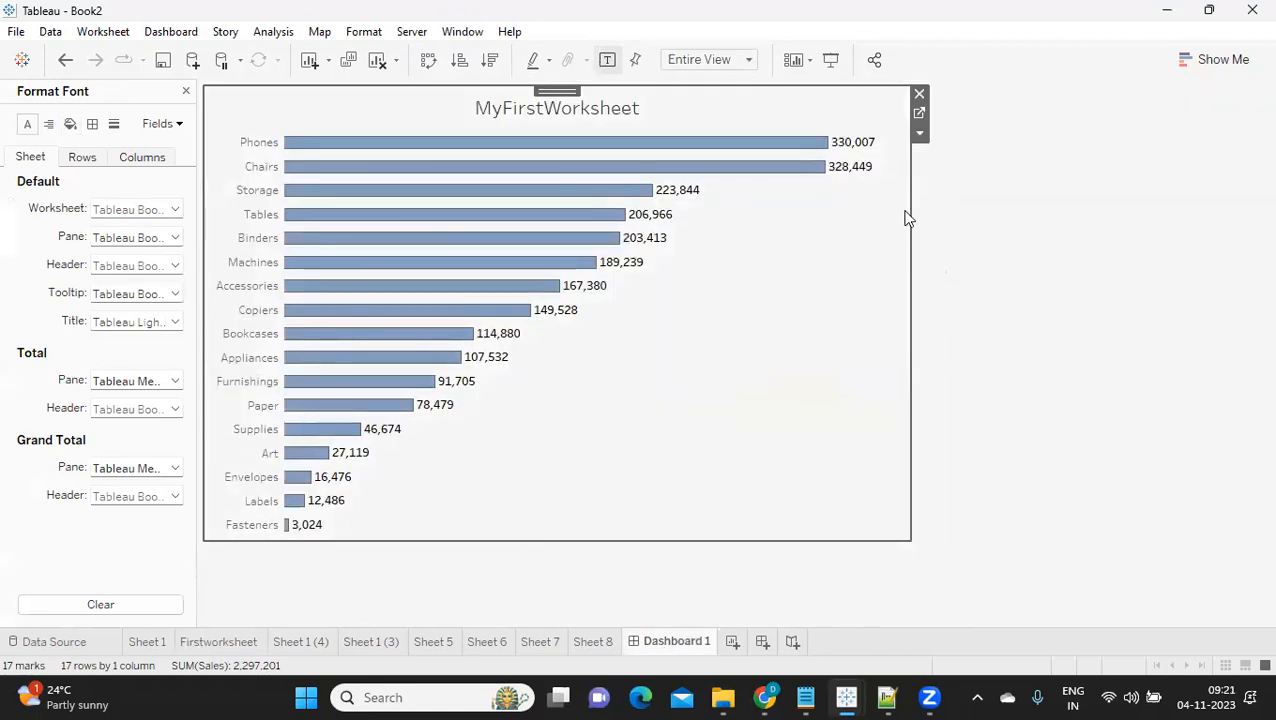
pyautogui.click(920, 134)
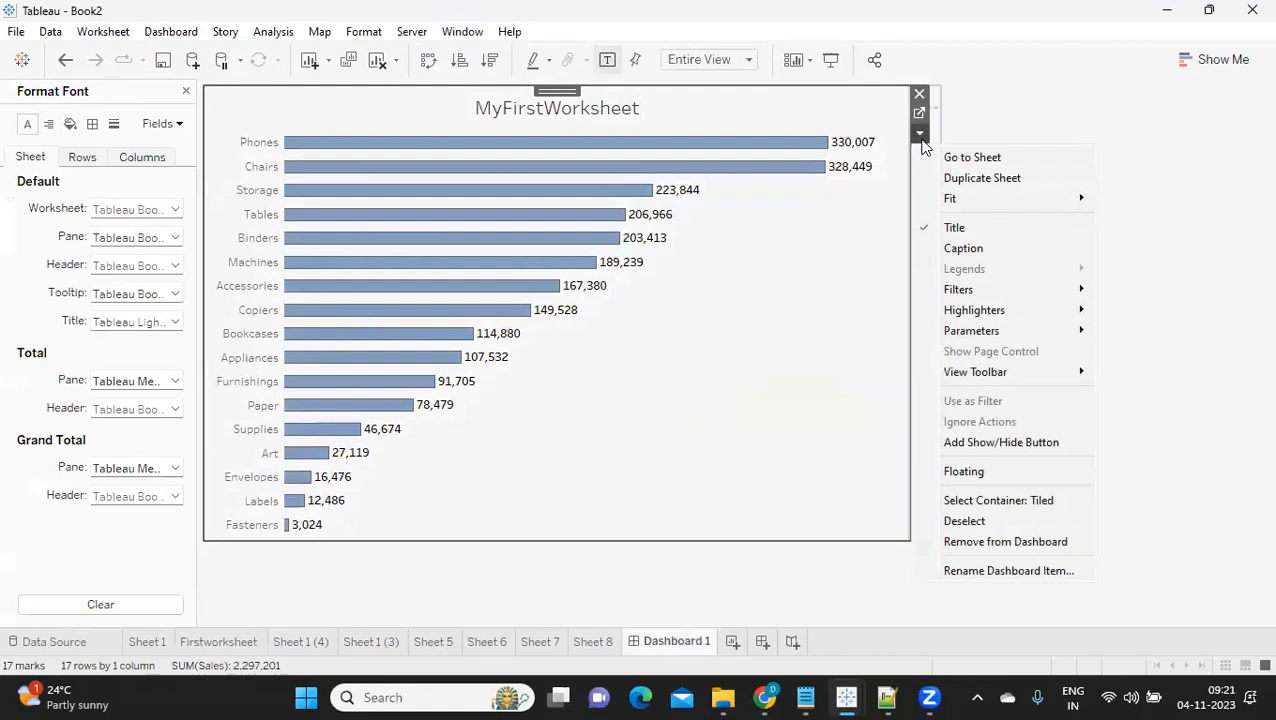
pyautogui.click(984, 246)
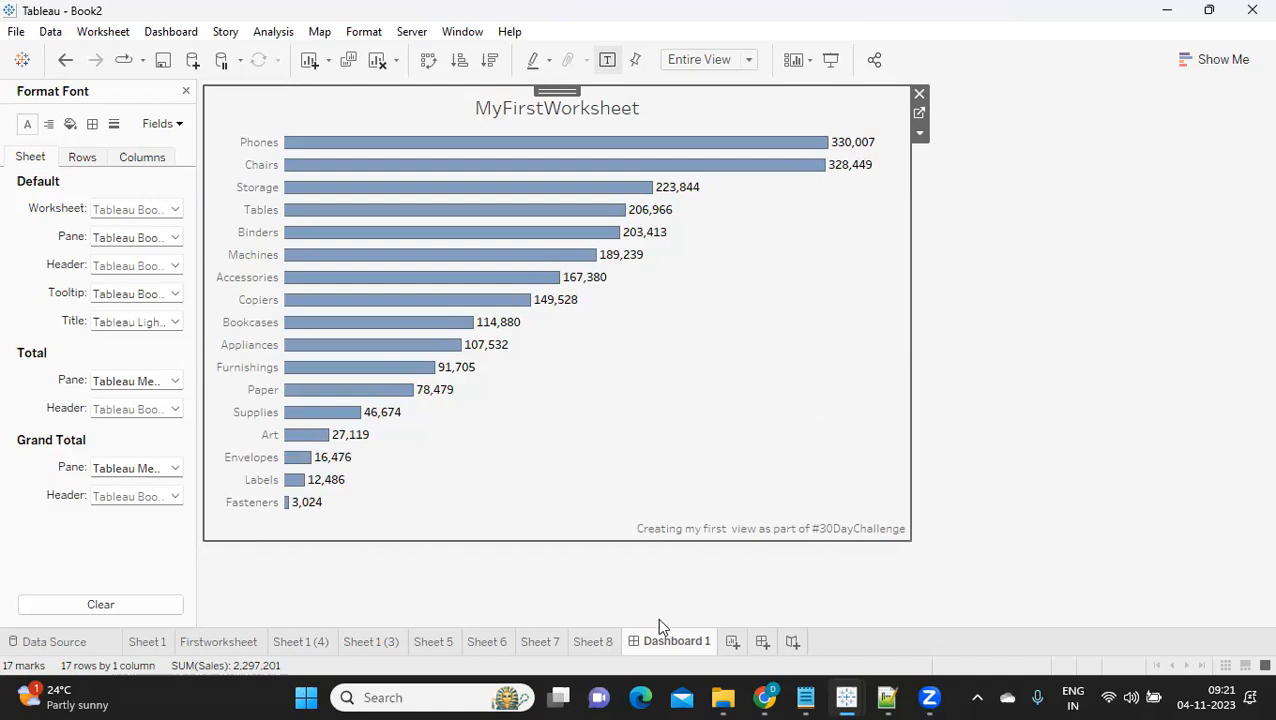
# - Rename Dashboard 1 as MyFirstDb
pyautogui.doubleClick(683, 643)
pyautogui.write('MyFirstDb')
pyautogui.press('Return')
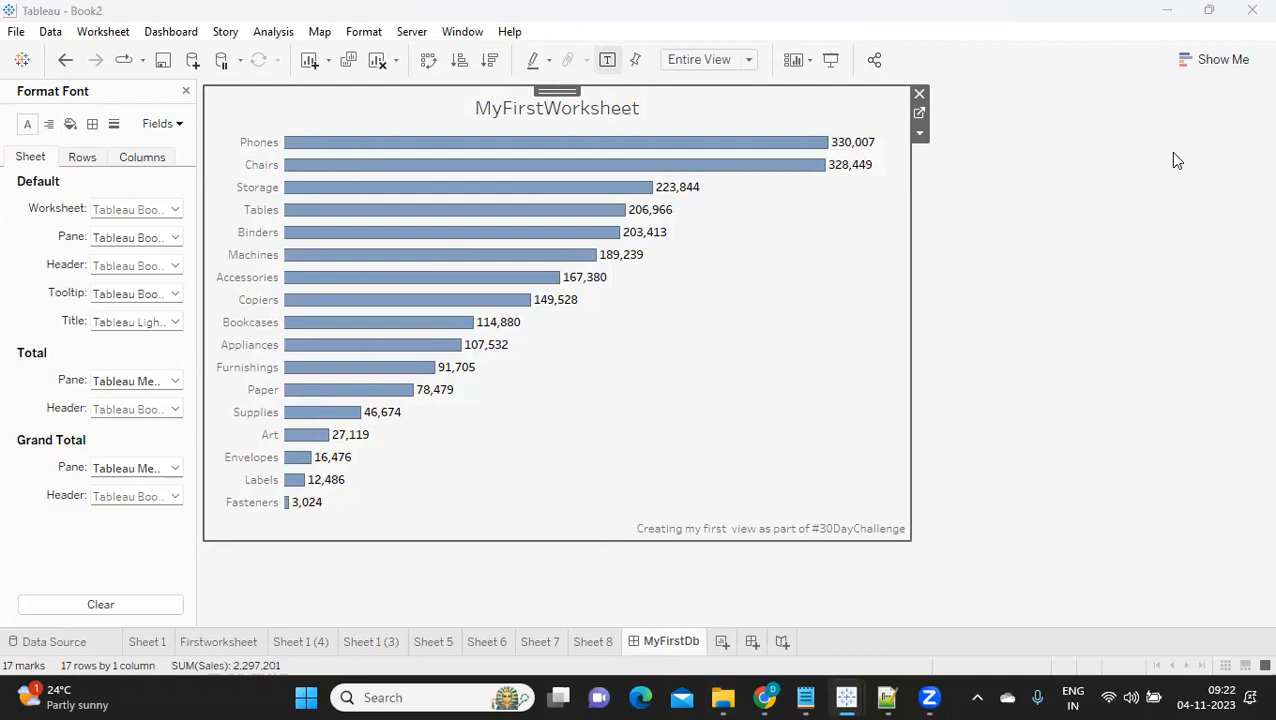
# - Show the dashboard title and replace its sheet name placeholder with the text My First Dashboard
pyautogui.click(181, 34)
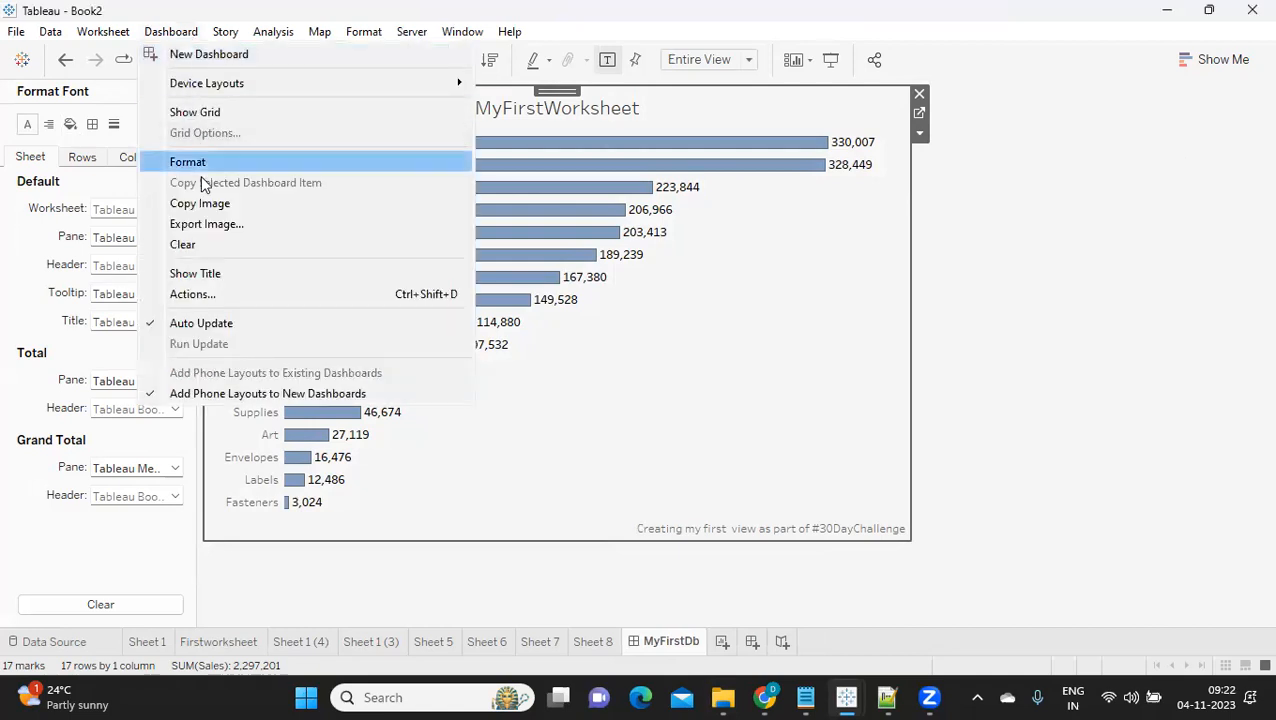
pyautogui.click(205, 277)
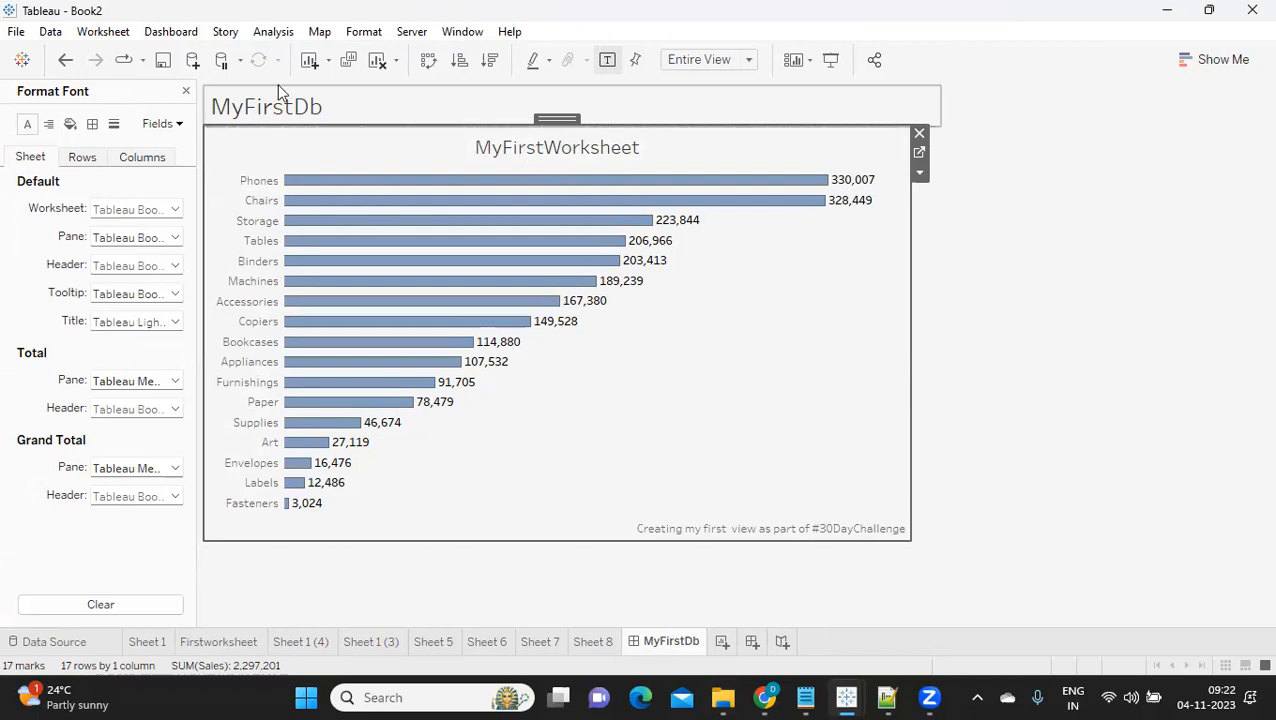
pyautogui.doubleClick(324, 107)
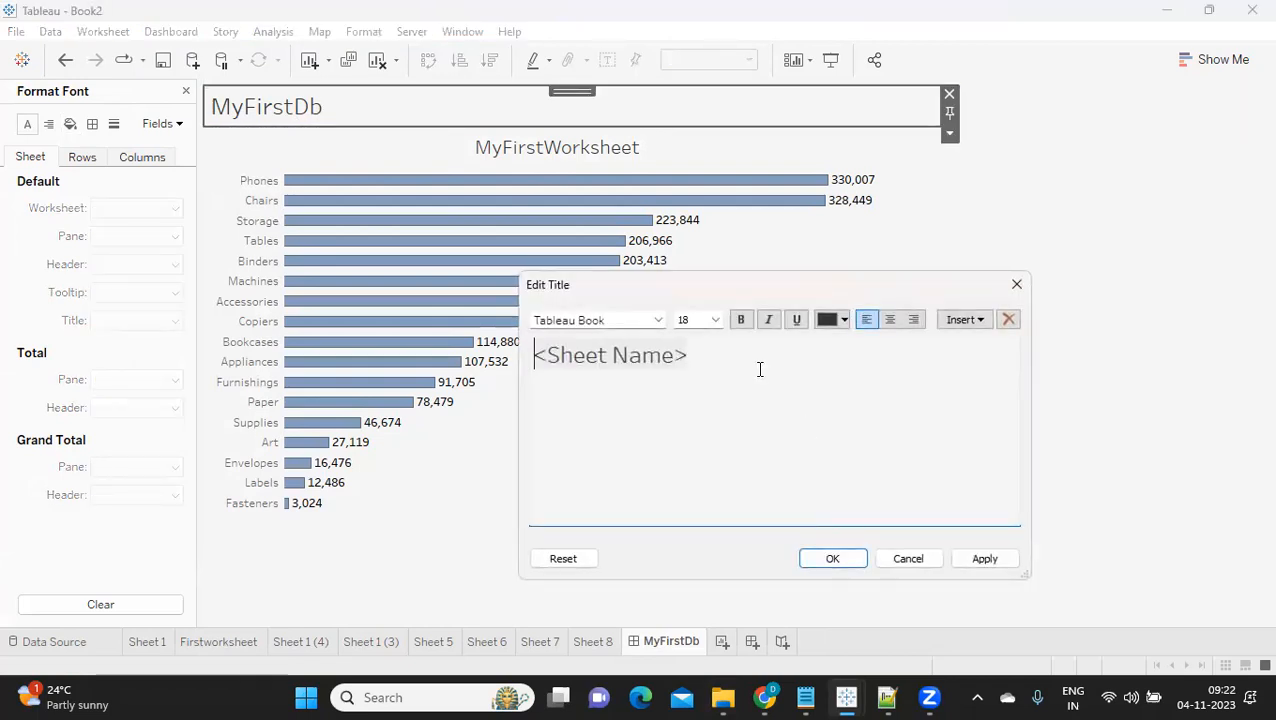
pyautogui.moveTo(760, 370); pyautogui.dragTo(488, 352)
pyautogui.write('My')
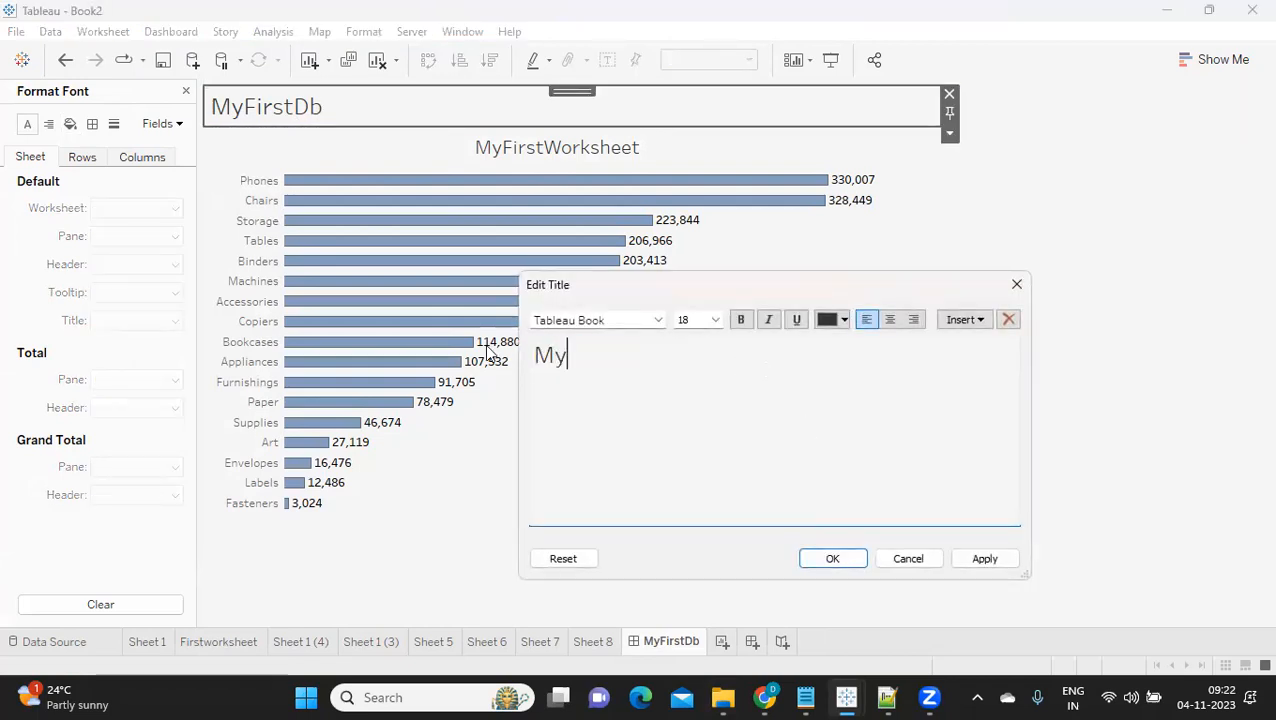
pyautogui.write(' First D')
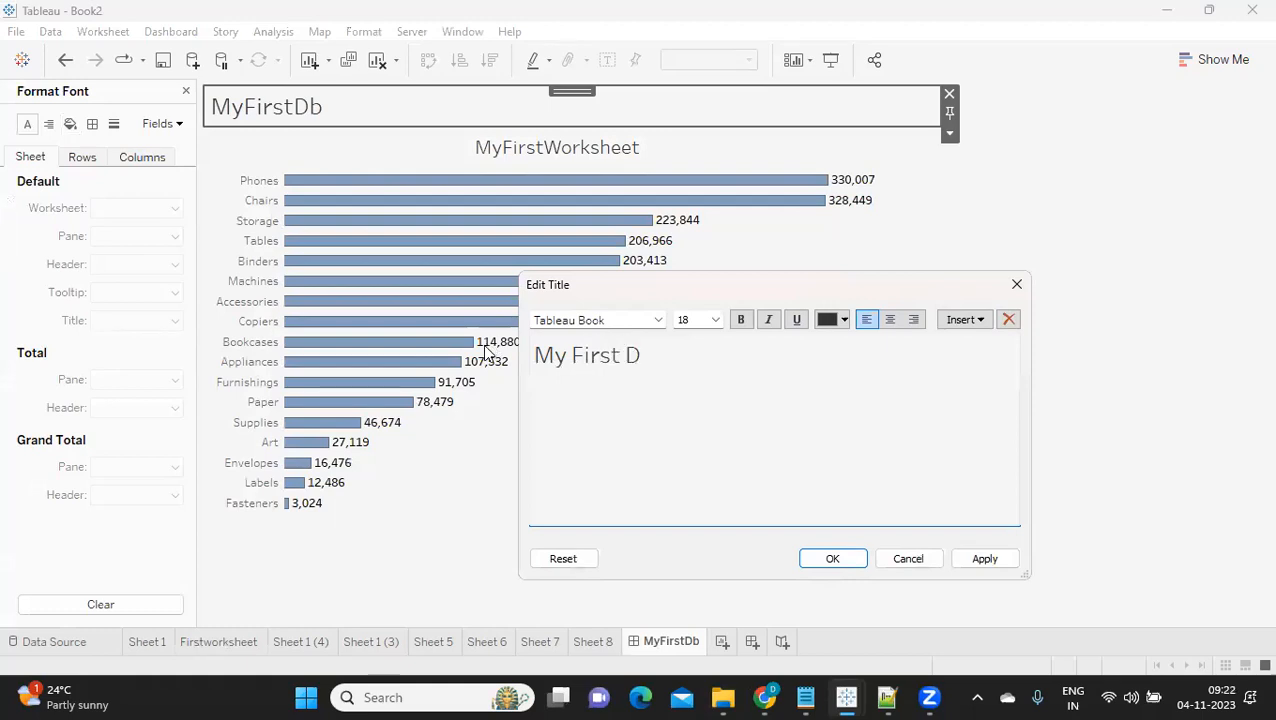
pyautogui.write('ashboard')
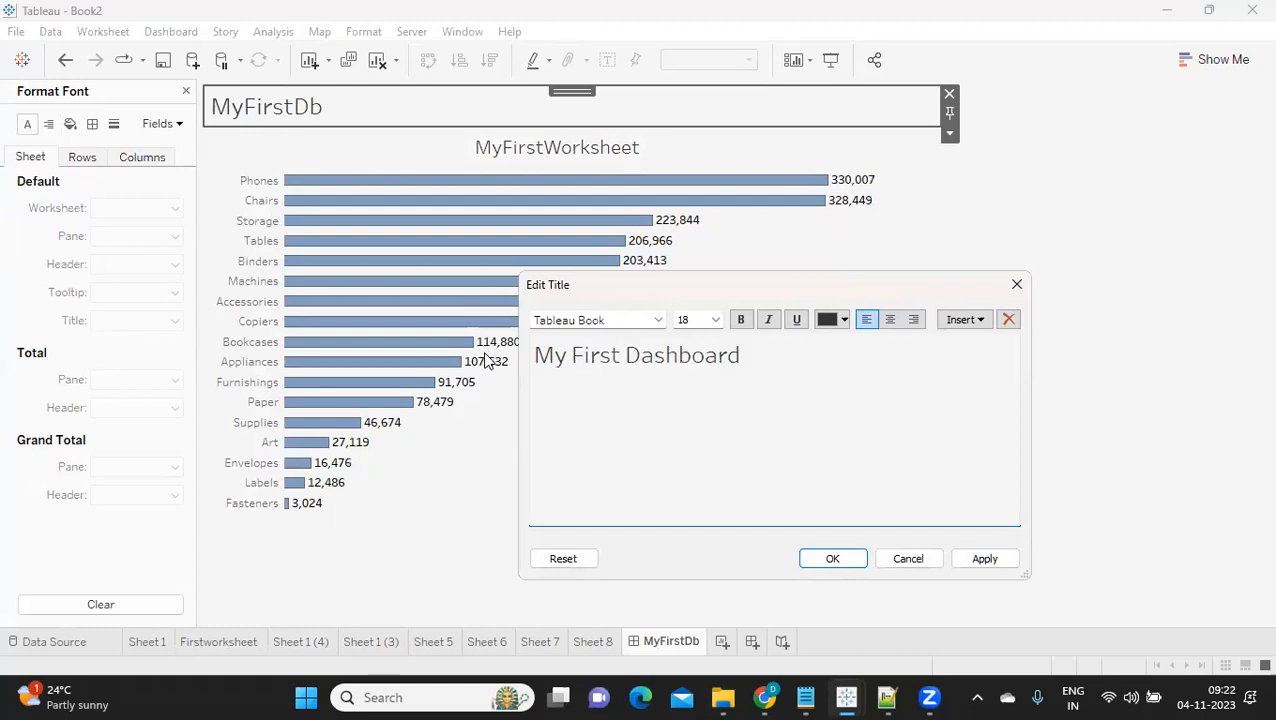
# - Make the whole dashboard title bold, centred and 22 points in size, and accept the edited title
pyautogui.hotkey('ctrl', 'a')
pyautogui.click(716, 319)
pyautogui.click(741, 319)
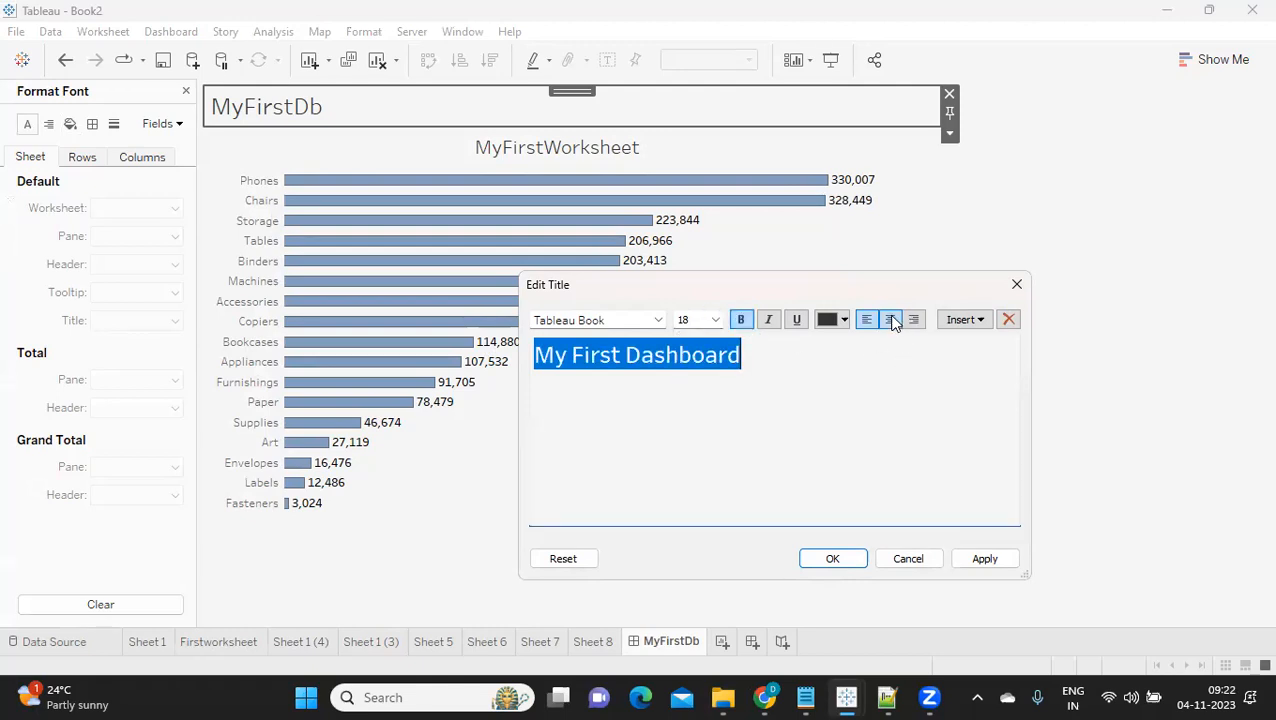
pyautogui.click(890, 319)
pyautogui.click(716, 319)
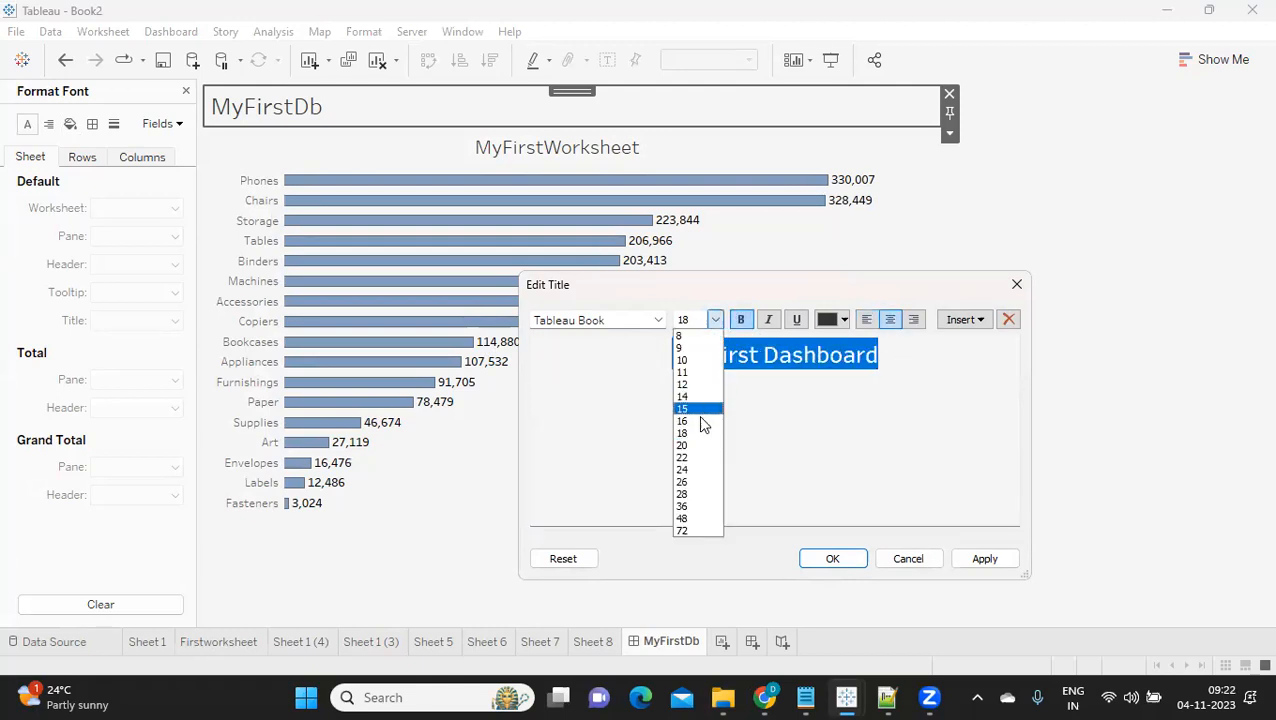
pyautogui.click(699, 460)
pyautogui.click(982, 560)
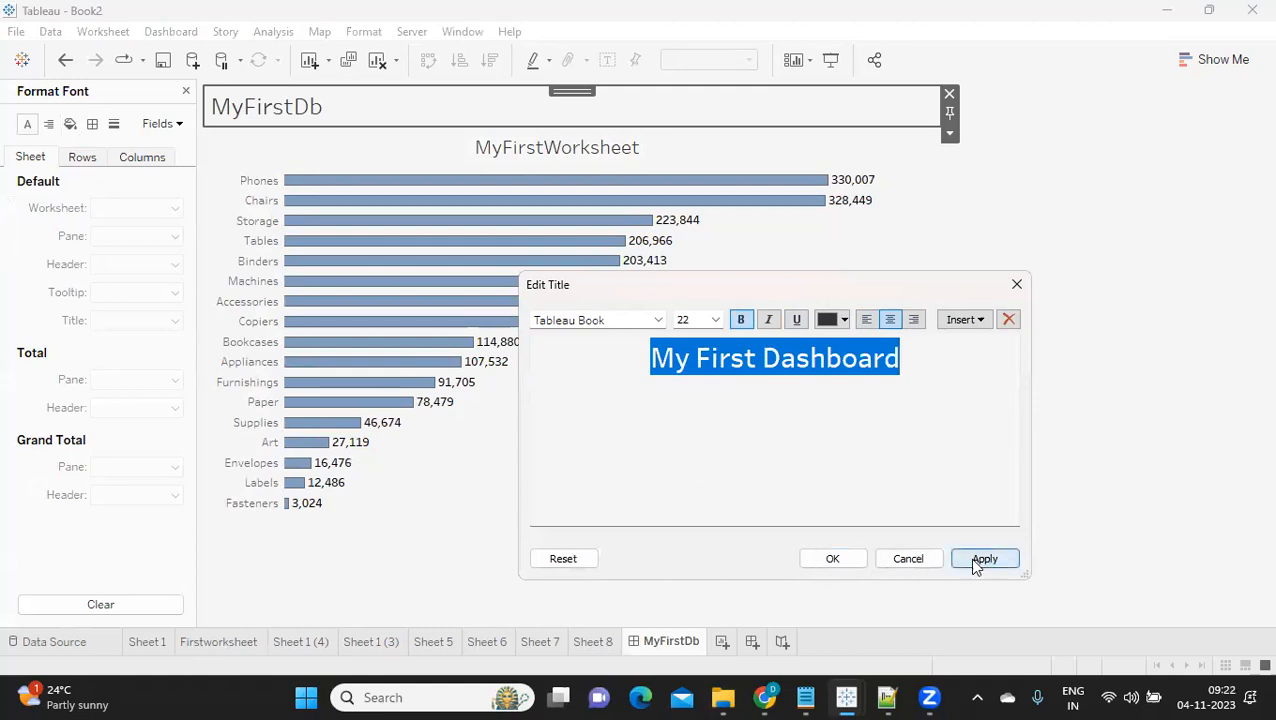
pyautogui.click(829, 559)
# - Hide the MyFirstWorksheet title above the bar chart
pyautogui.click(531, 139)
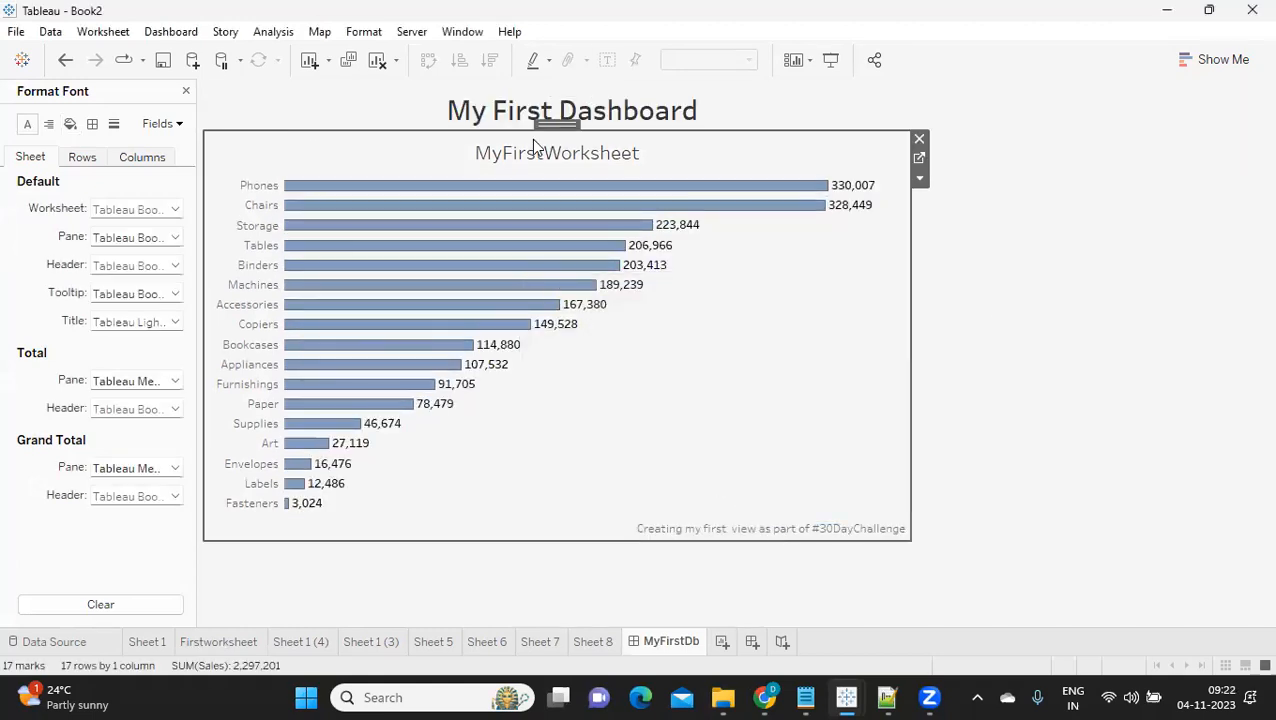
pyautogui.rightClick(531, 139)
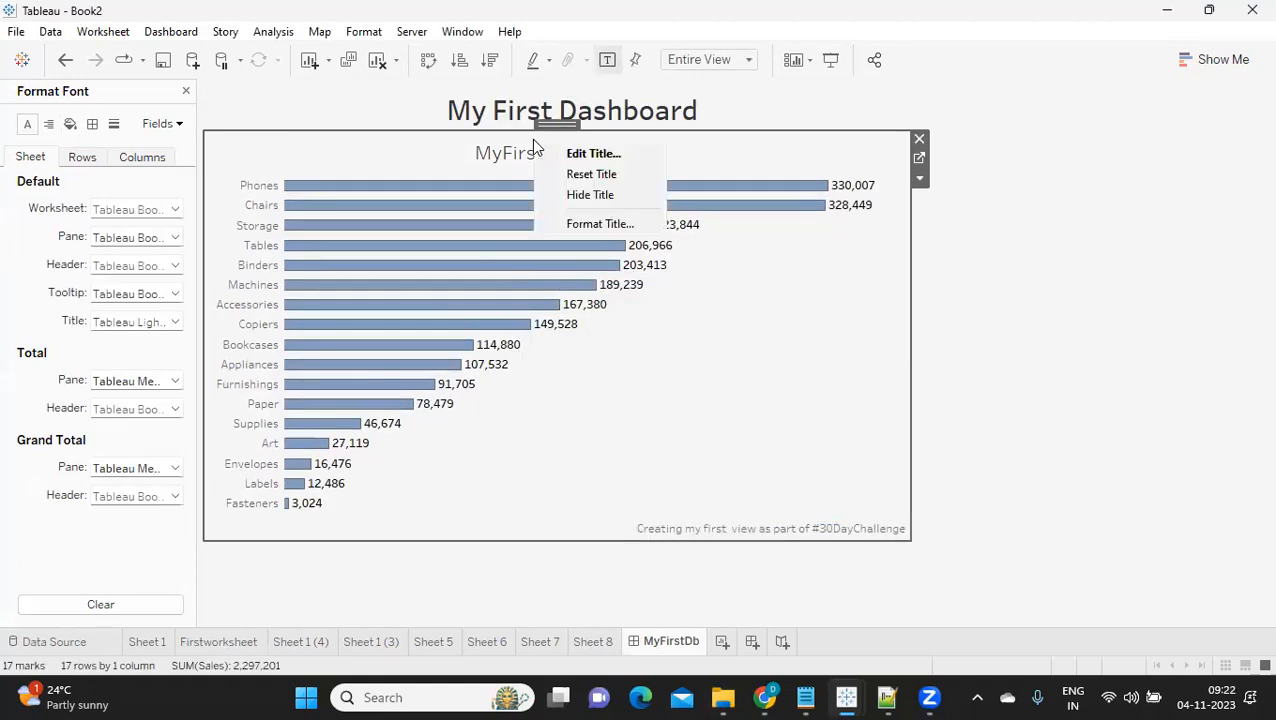
pyautogui.click(568, 194)
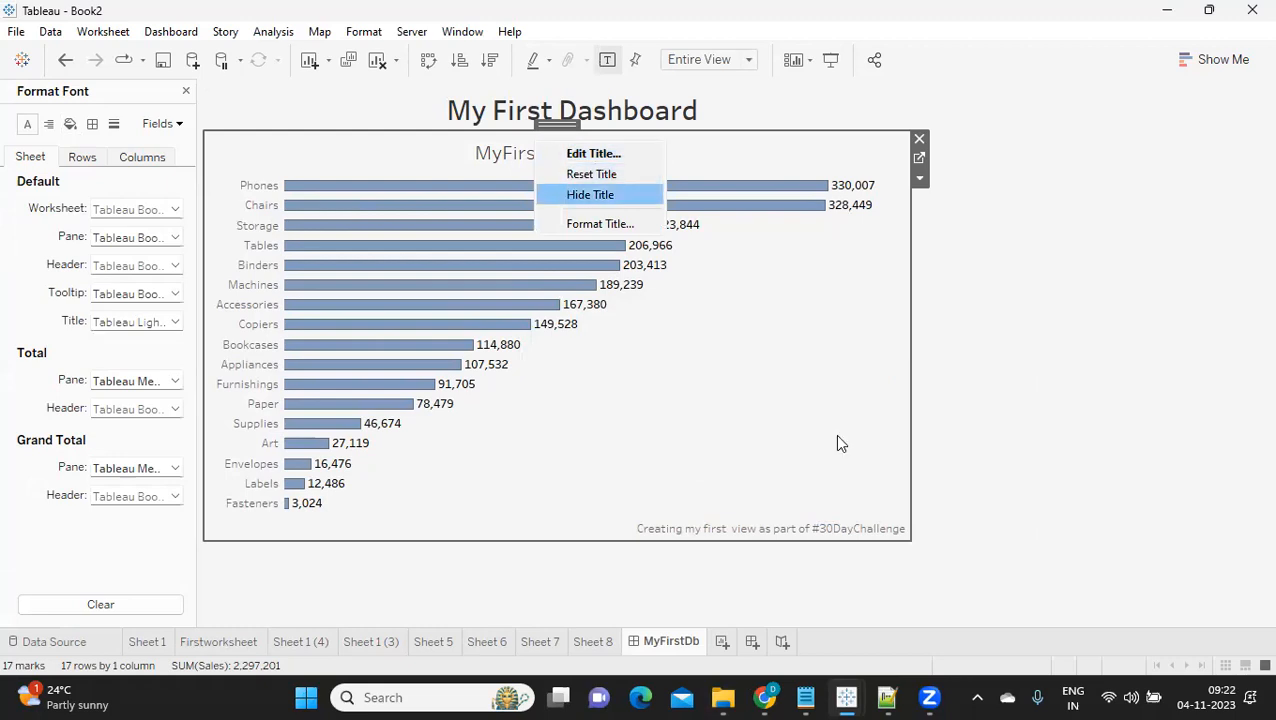
pyautogui.click(769, 370)
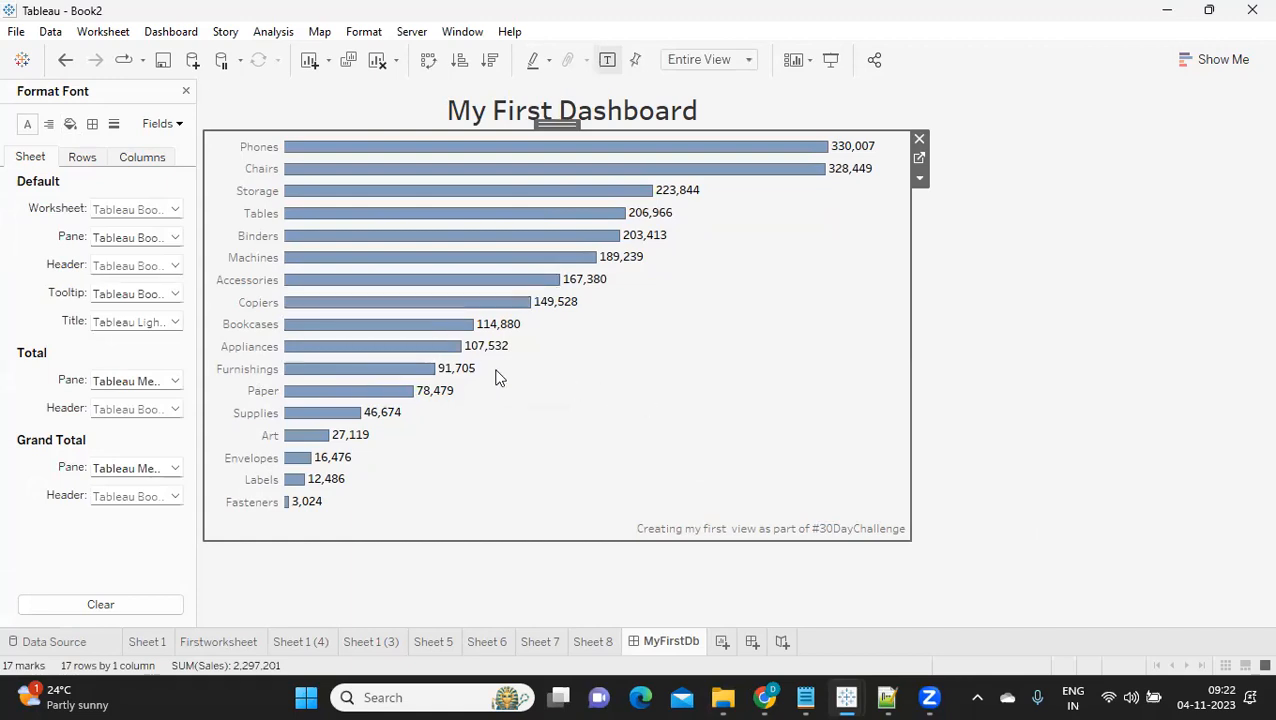
pyautogui.click(367, 34)
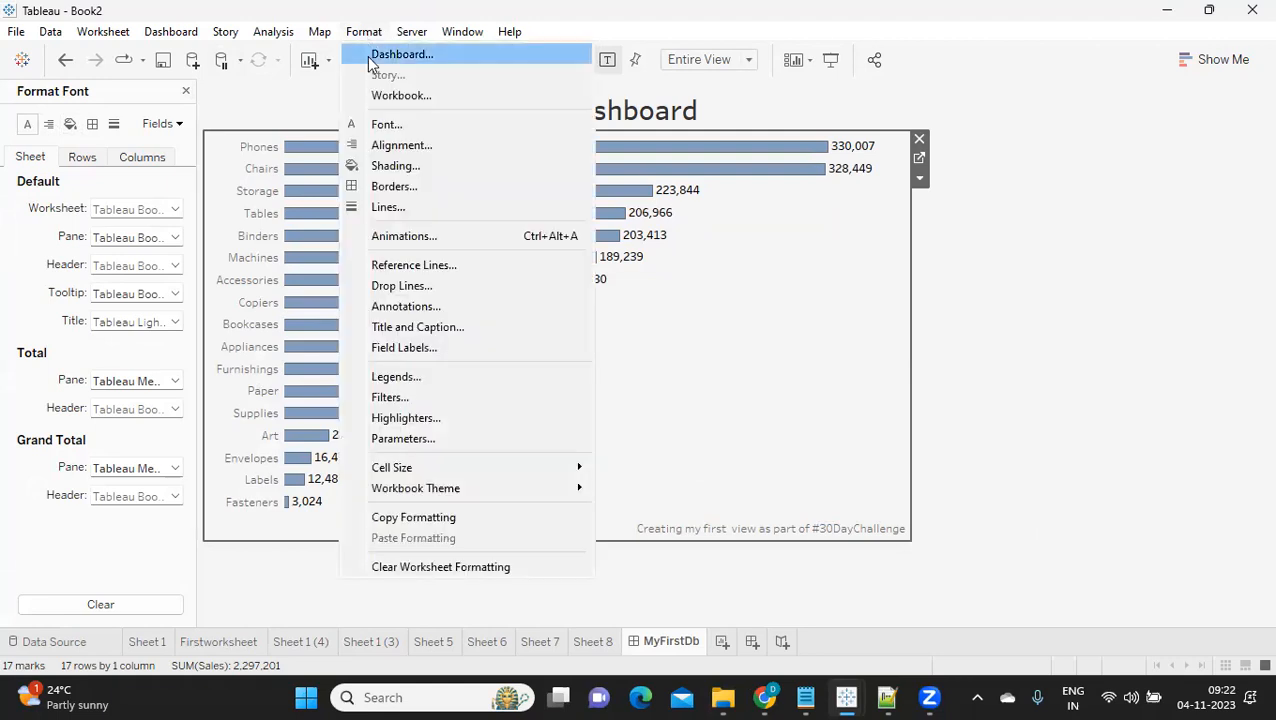
pyautogui.click(377, 192)
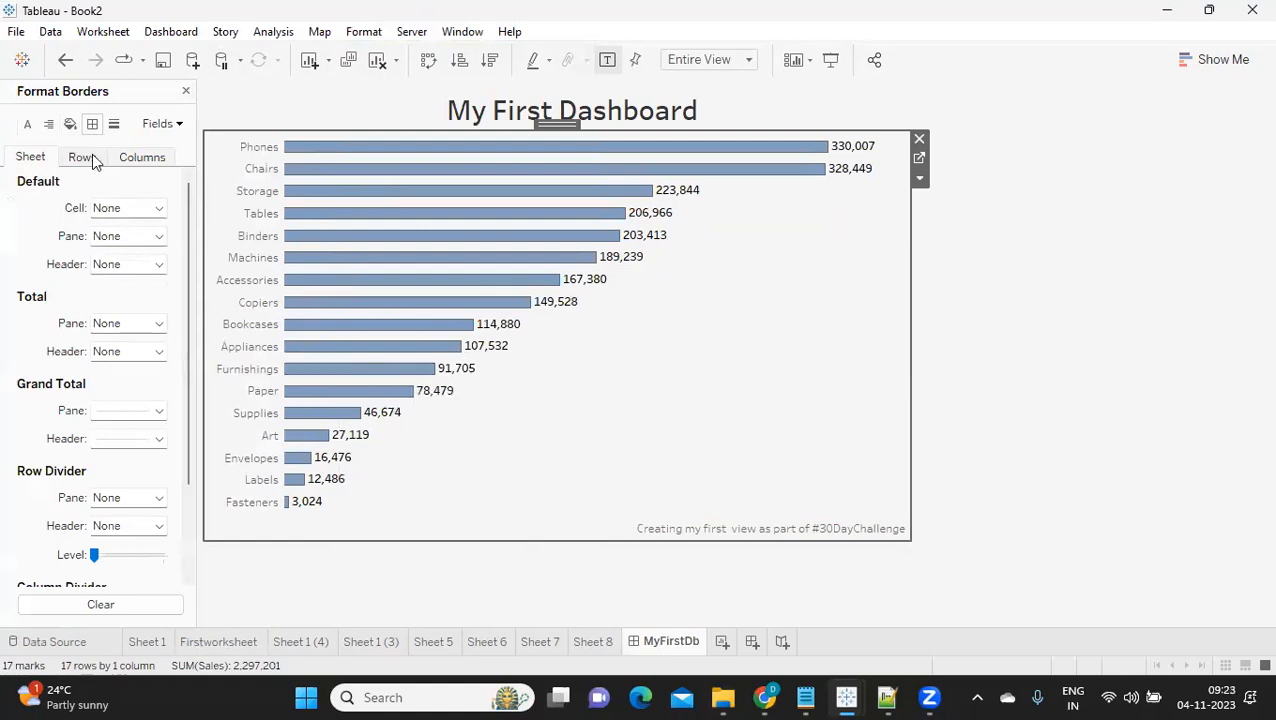
pyautogui.click(185, 91)
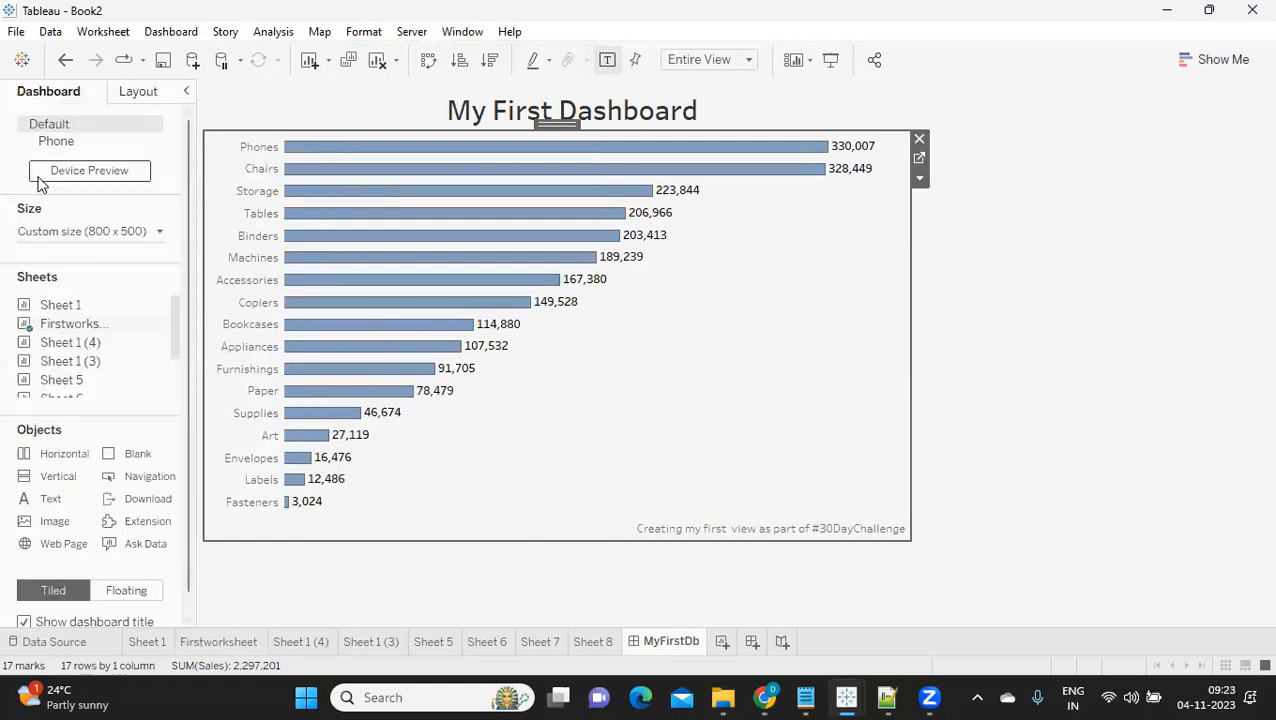
# - Add a thin solid black border around the bar chart on the dashboard
pyautogui.click(125, 93)
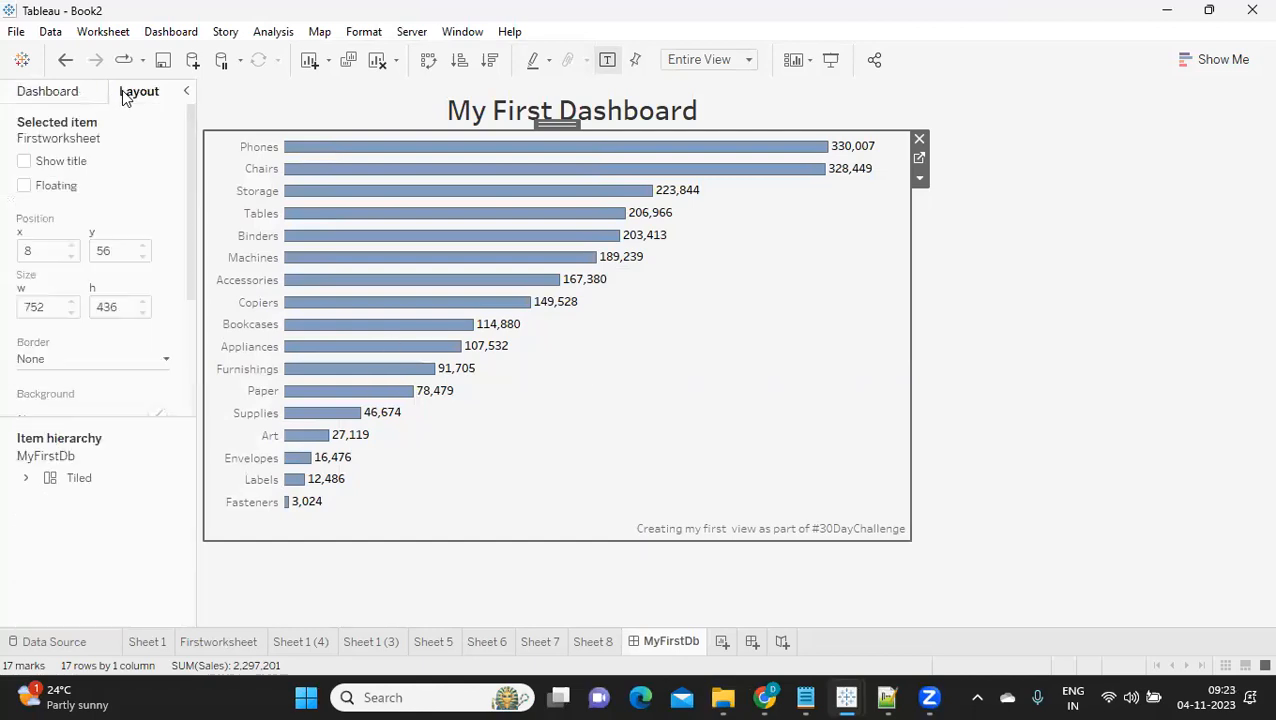
pyautogui.click(85, 360)
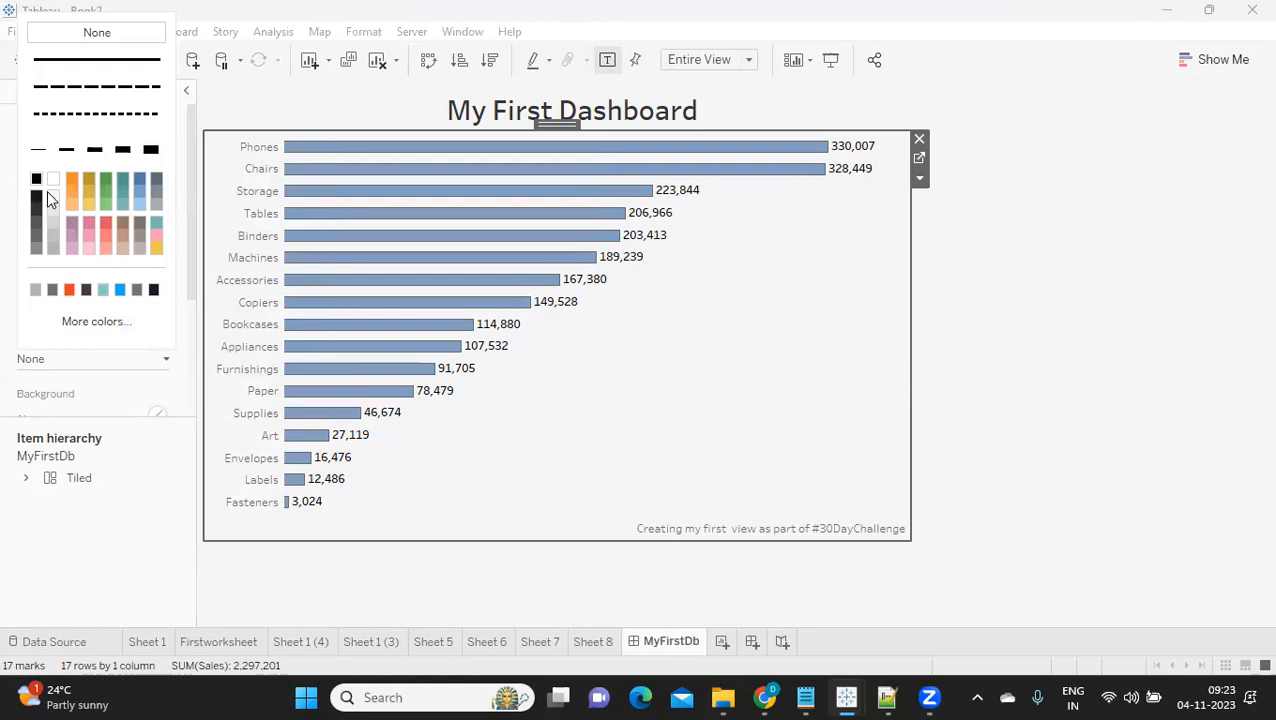
pyautogui.click(38, 149)
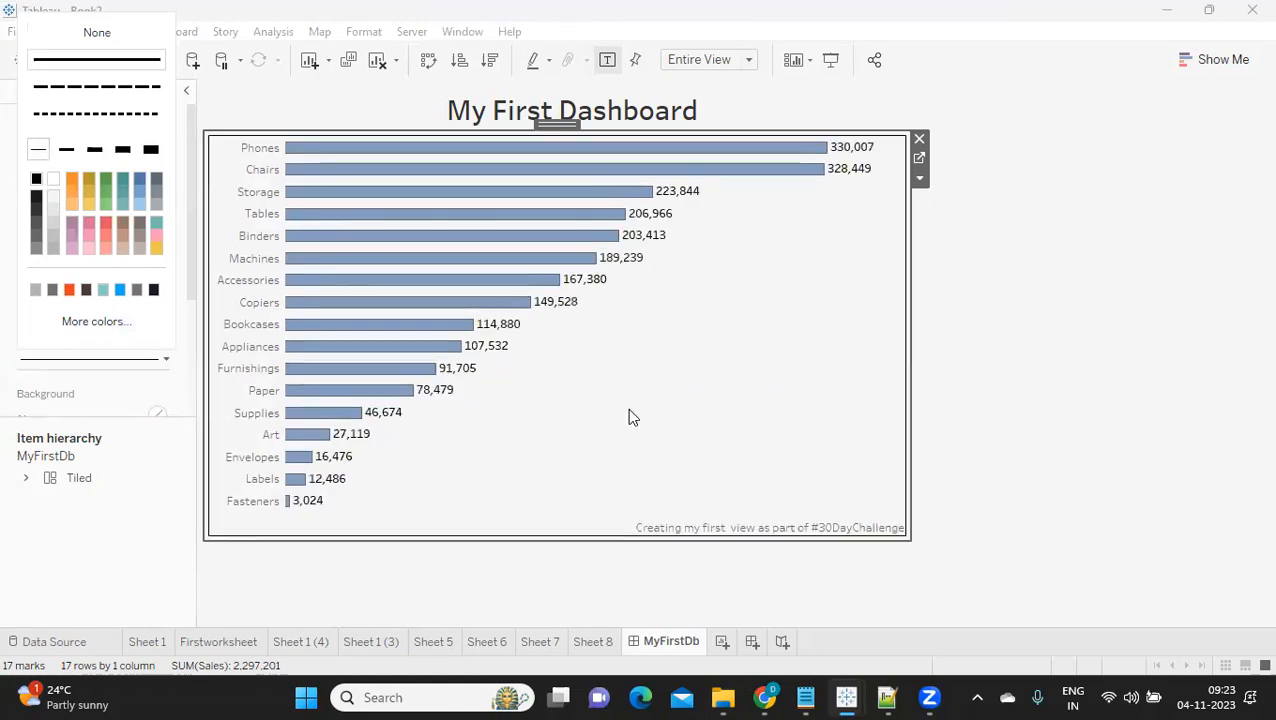
pyautogui.click(1012, 402)
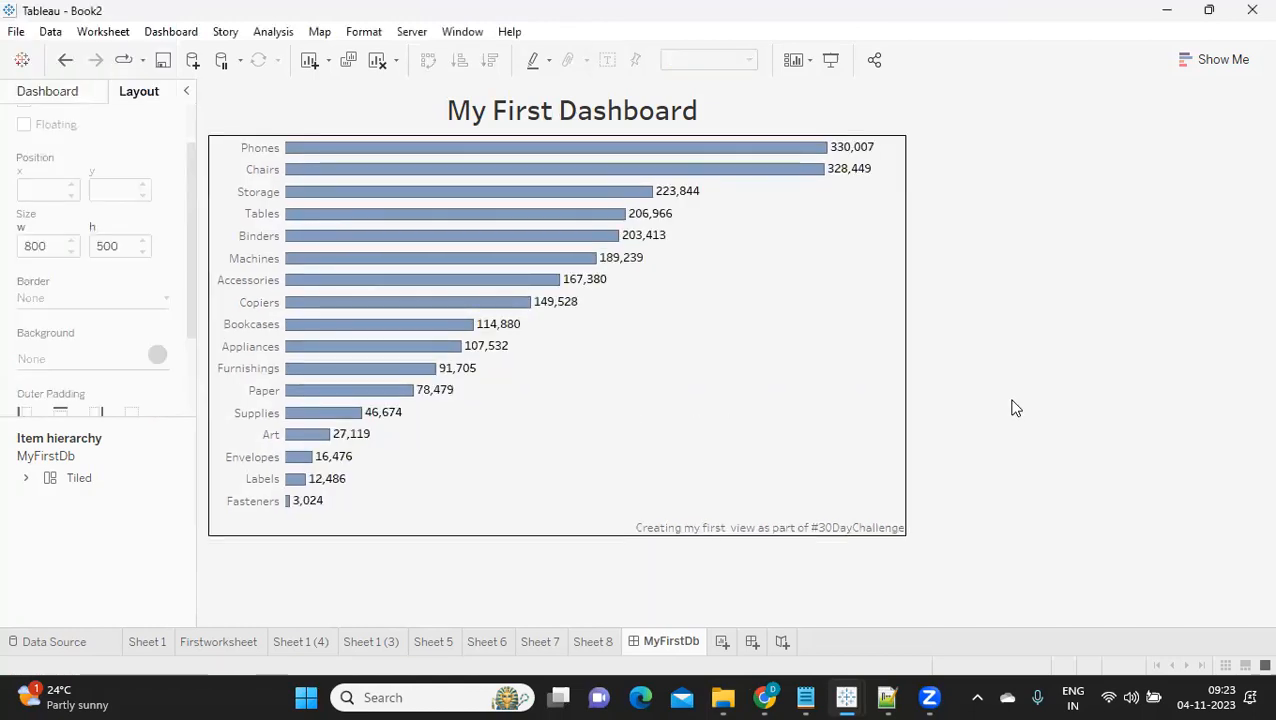
# - Give the My First Dashboard title a matching thin solid black border
pyautogui.click(442, 126)
pyautogui.click(21, 298)
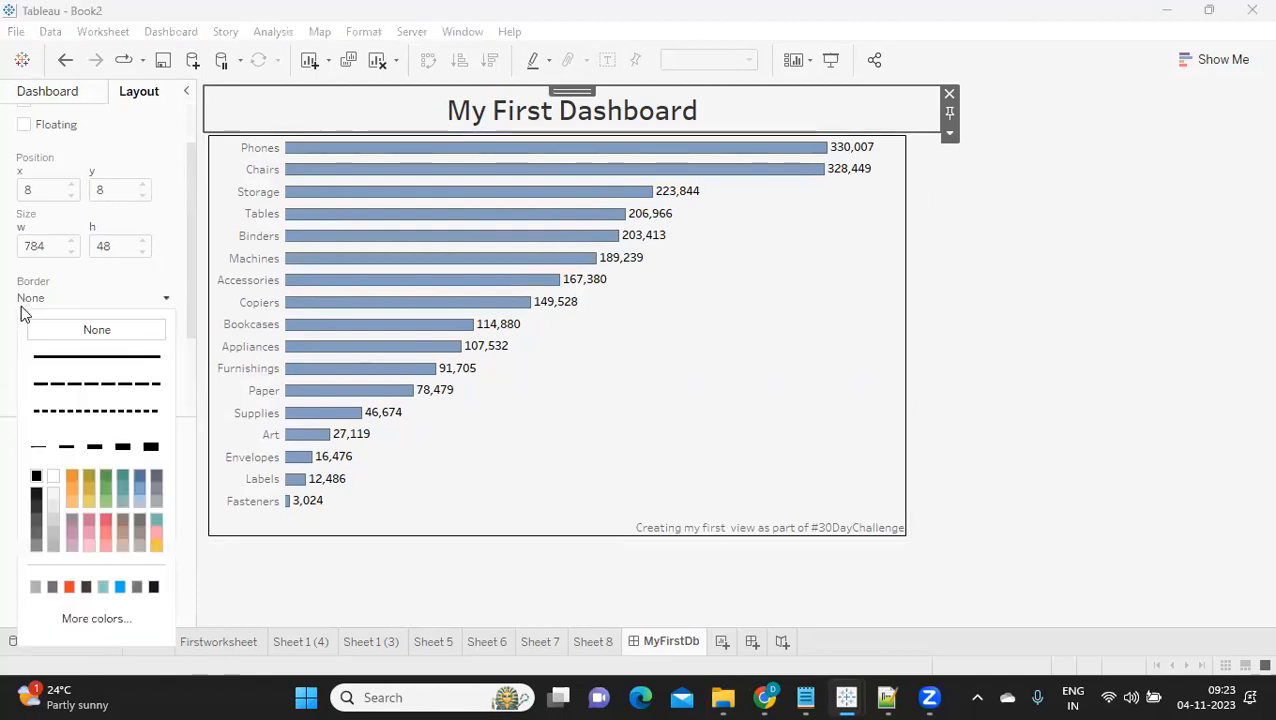
pyautogui.click(27, 447)
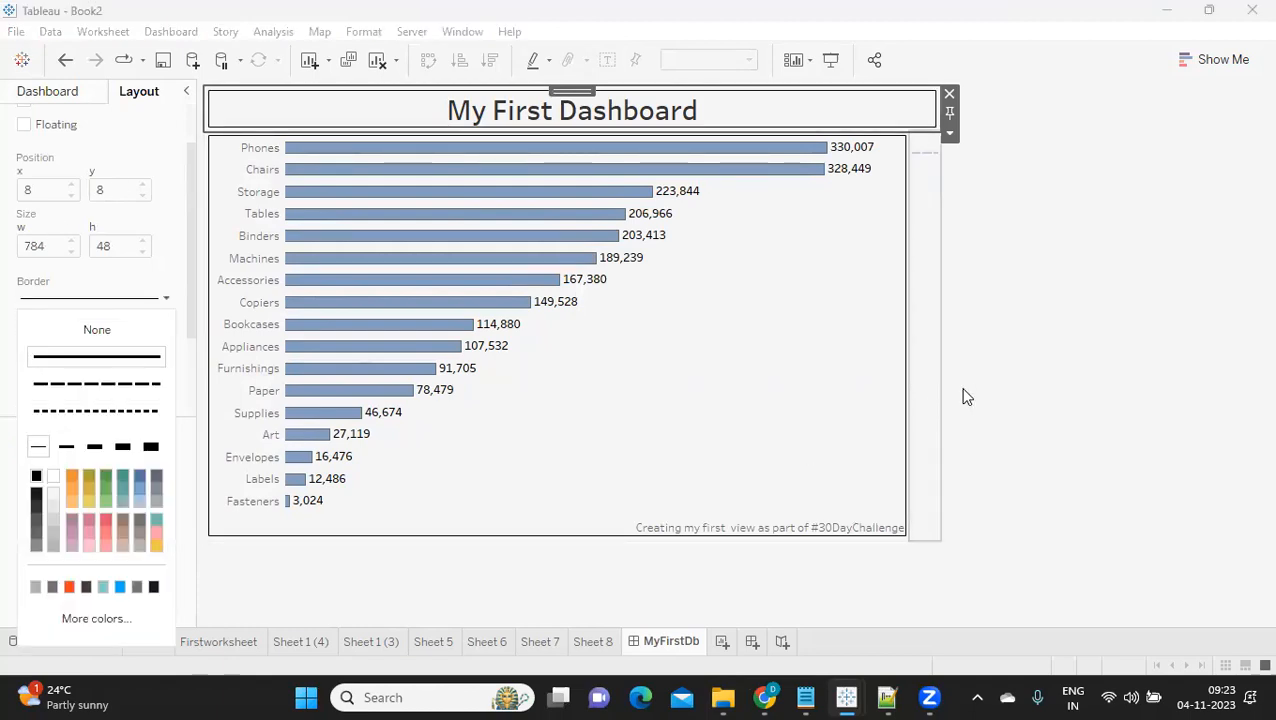
pyautogui.click(1008, 376)
# - Delete the narrow layout container beside the bar chart together with the item inside it
pyautogui.click(866, 341)
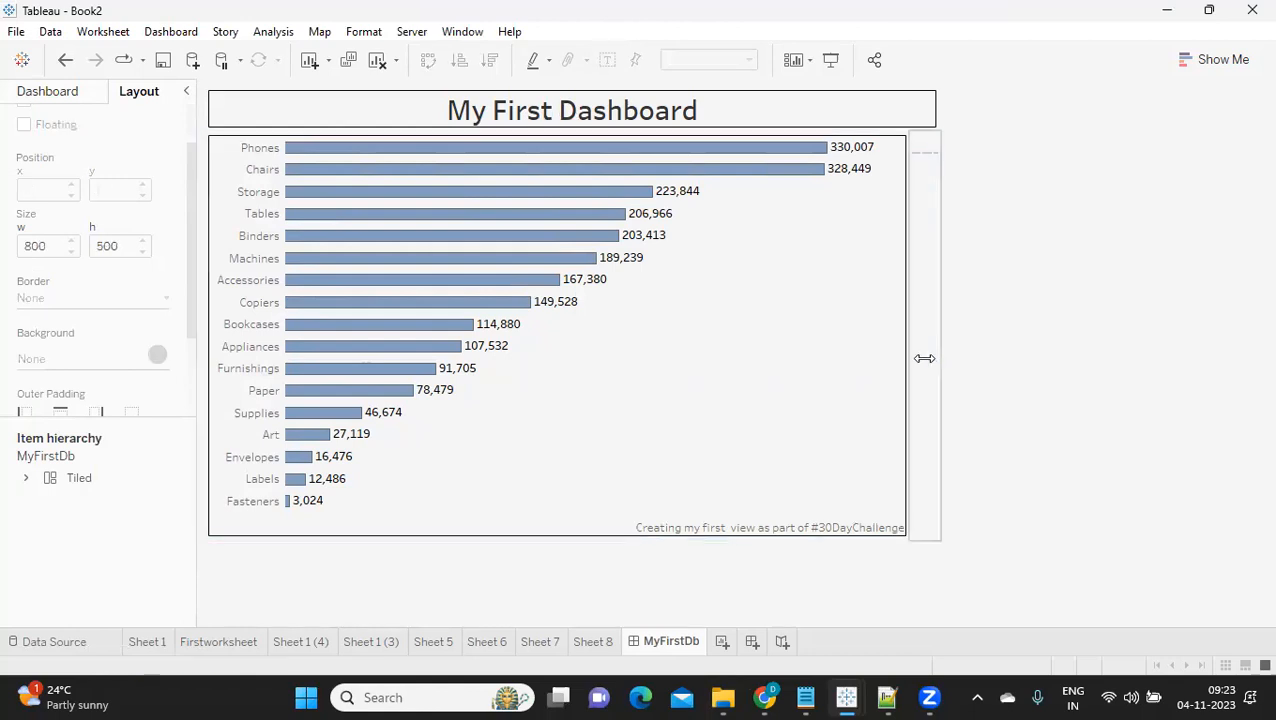
pyautogui.click(936, 391)
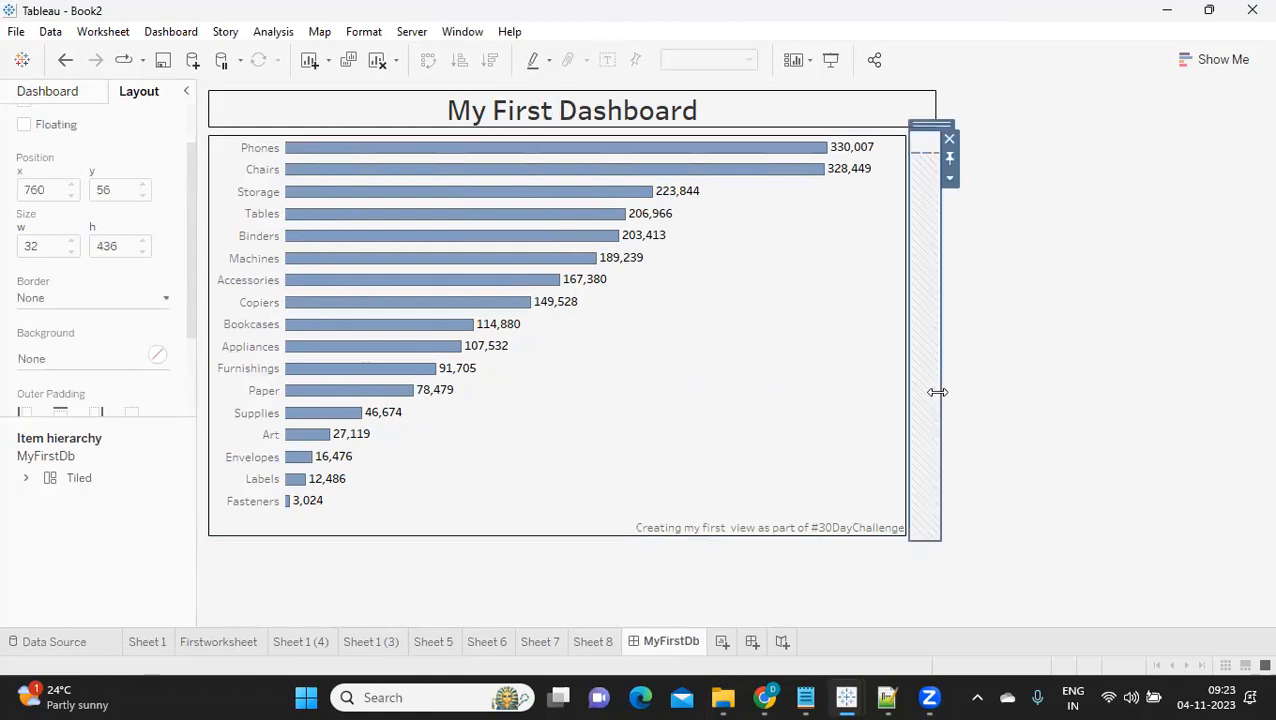
pyautogui.click(949, 140)
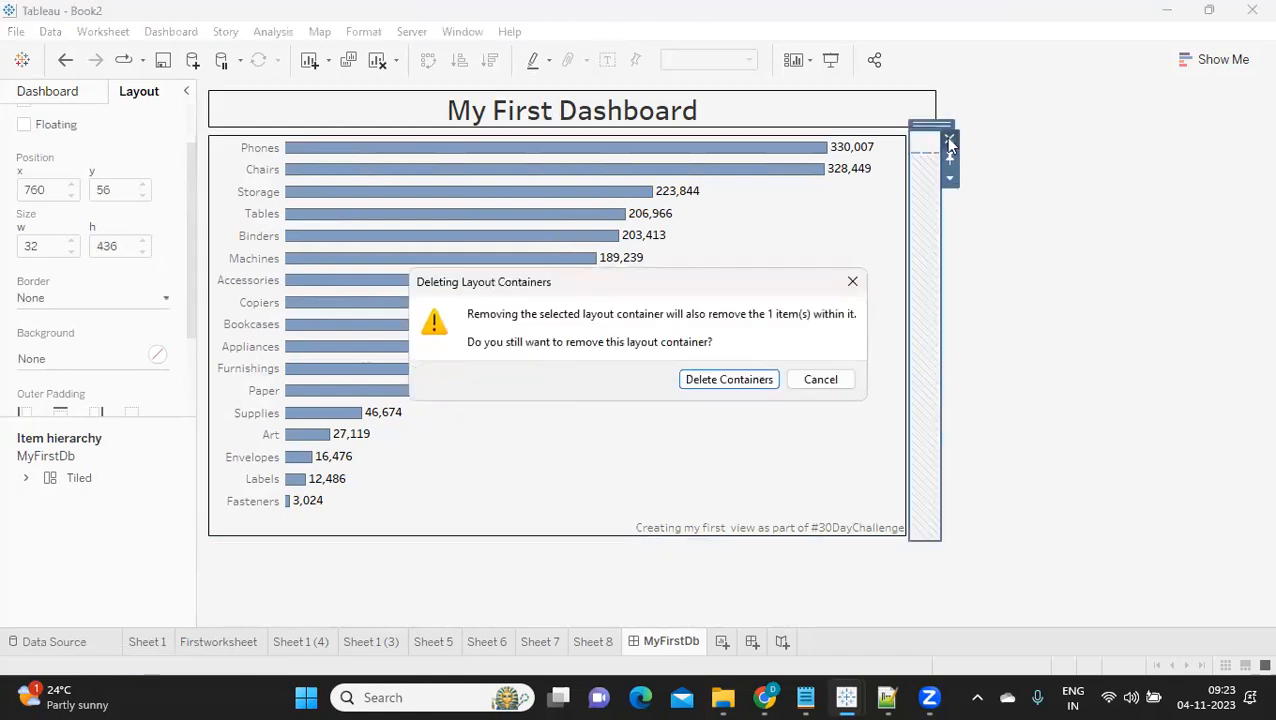
pyautogui.click(743, 379)
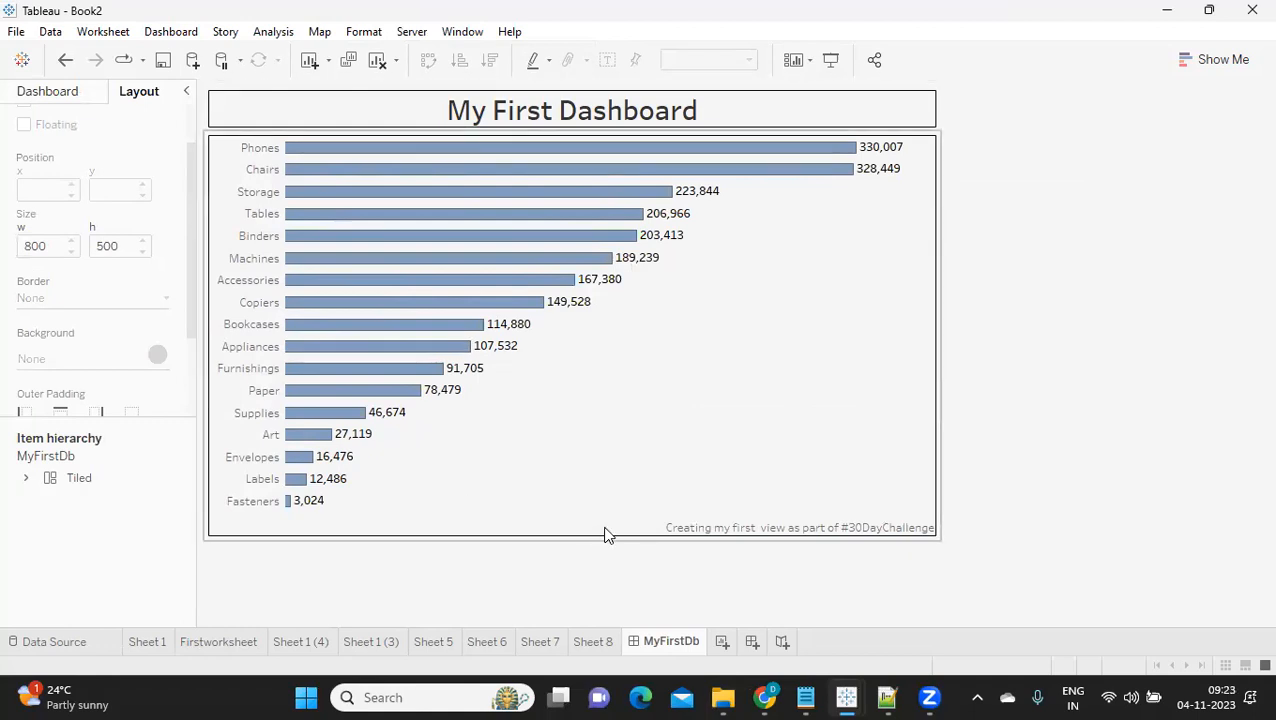
pyautogui.click(676, 467)
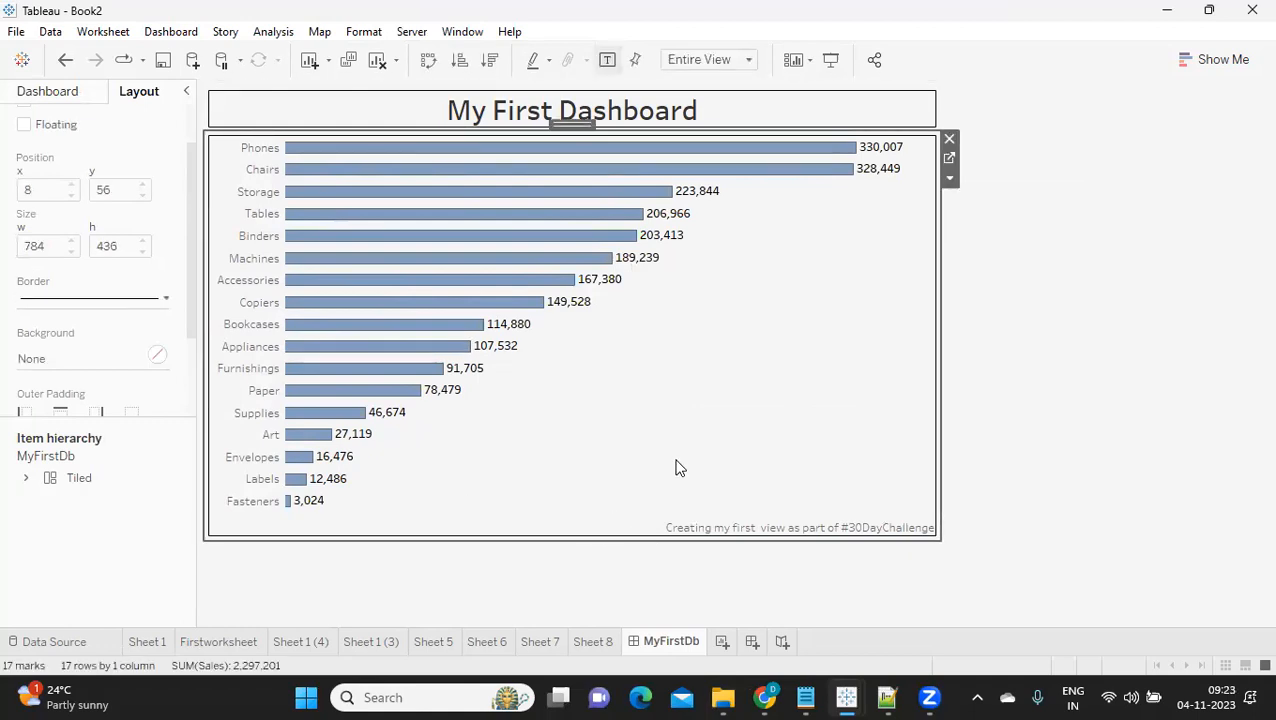
pyautogui.click(1103, 345)
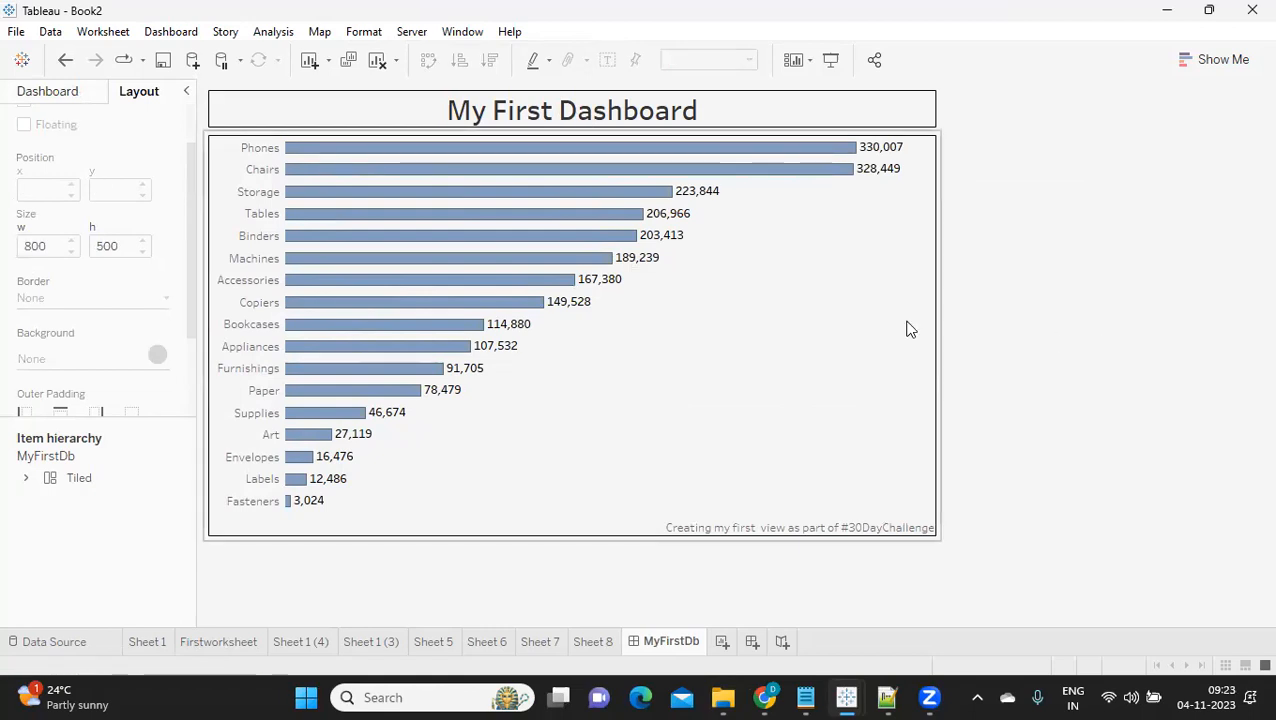
pyautogui.click(811, 335)
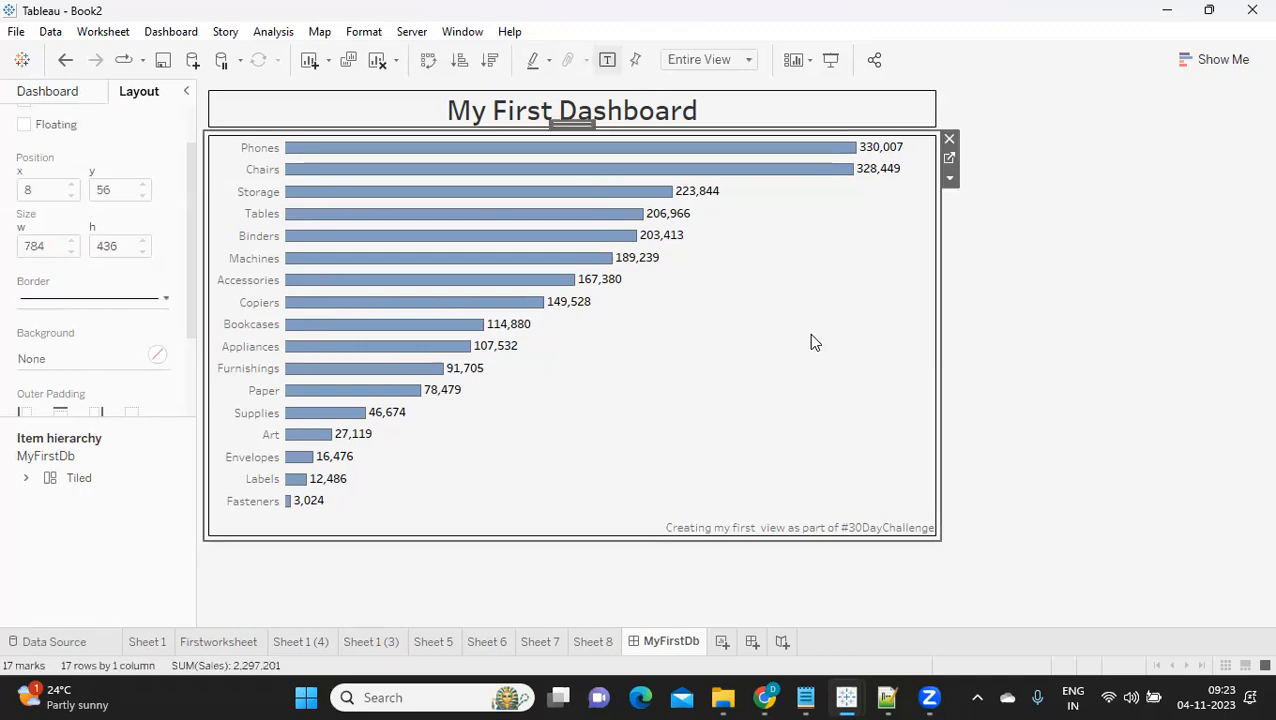